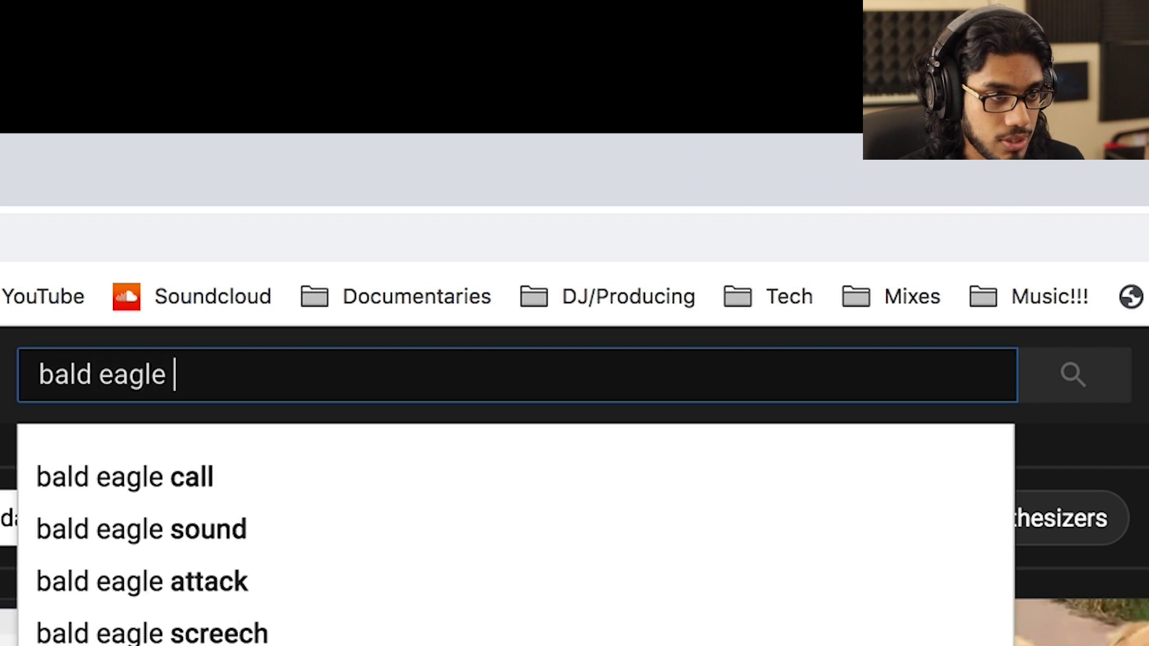
Search YouTube for "bald eagle sound" and listen to several parts of the video "american bald eagle sounds and calls"
key(Return)
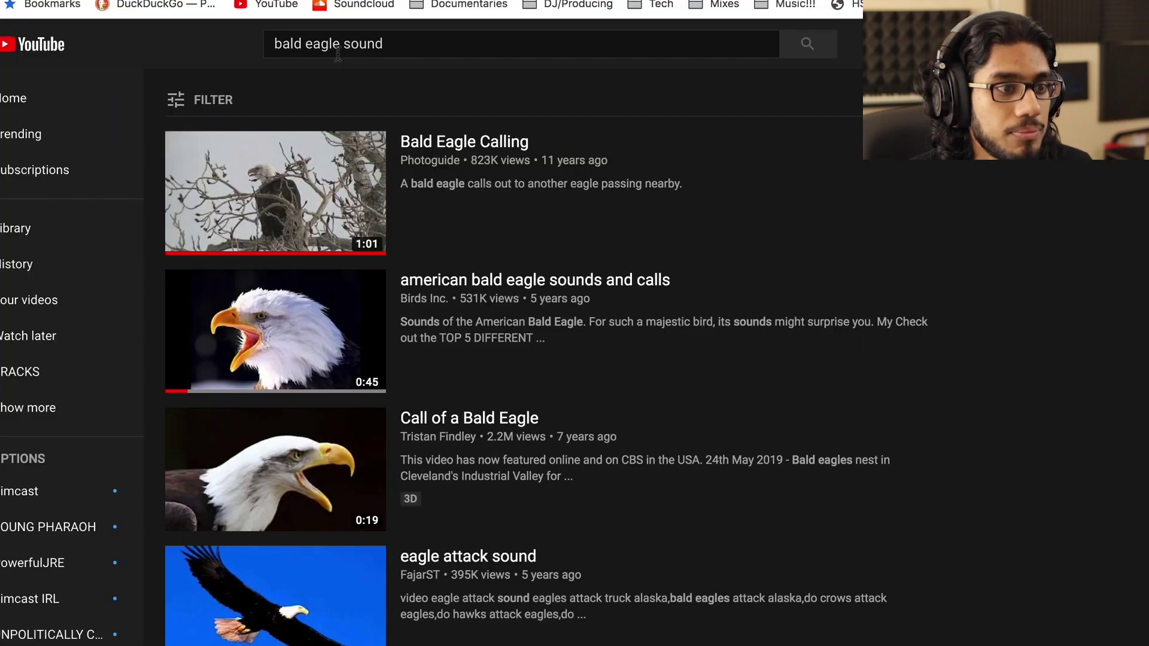
click(295, 301)
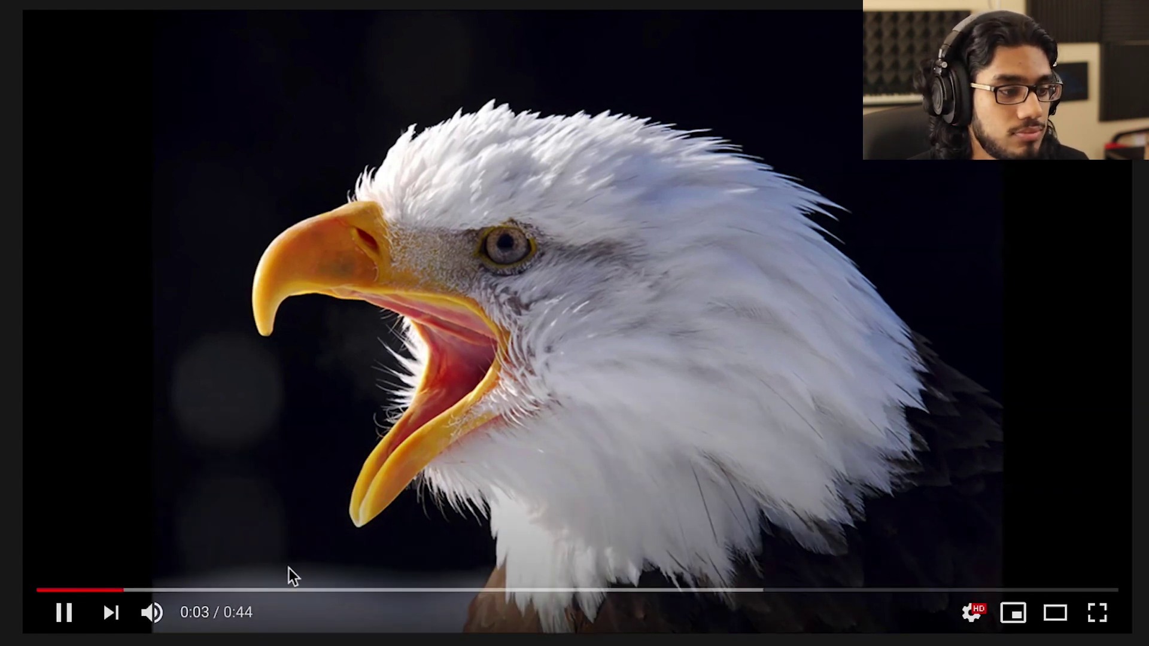
click(408, 593)
click(571, 592)
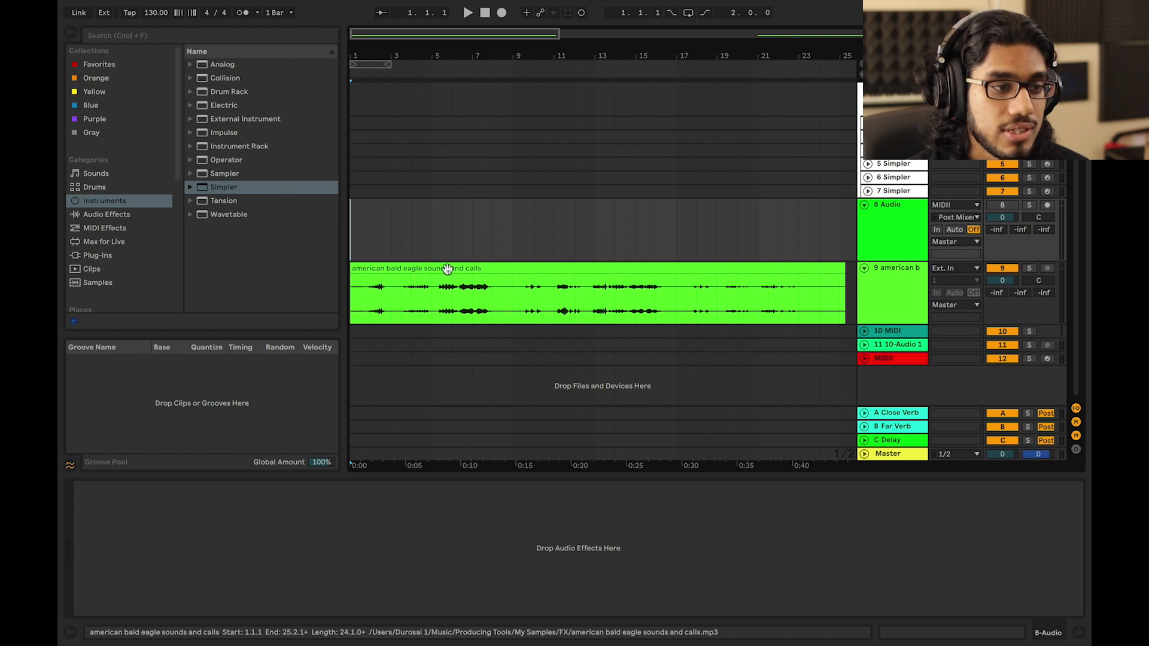
Switch to Ableton Live and audition the bald eagle recording on track 9, including the calls just after bar 5
click(431, 312)
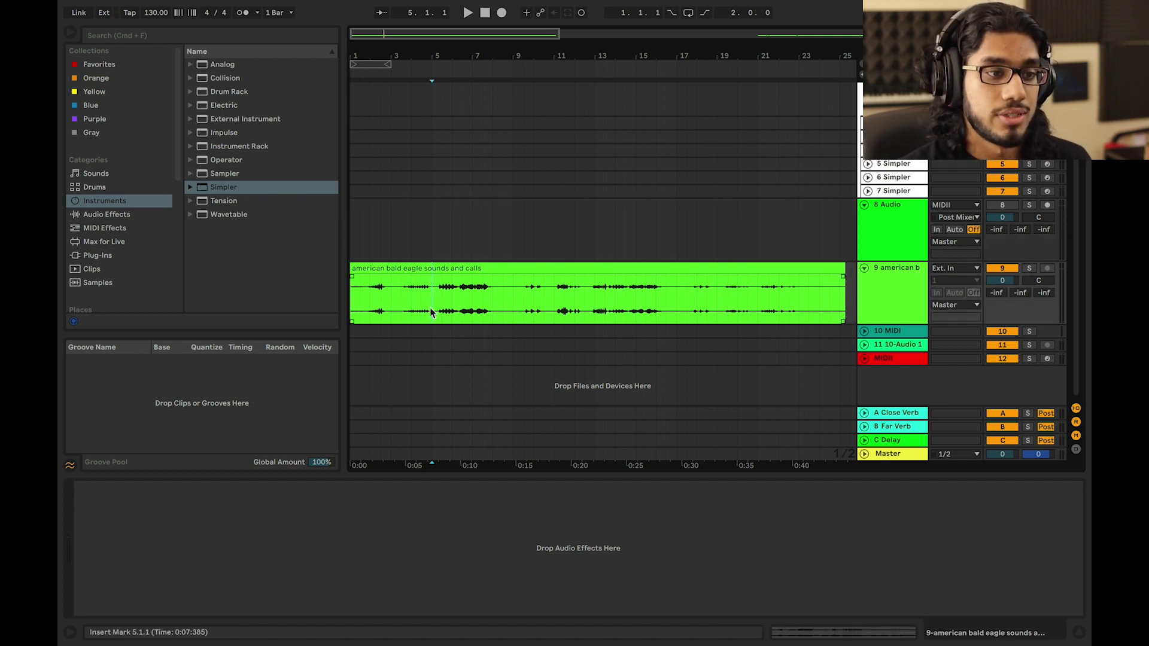
key(plus)
key(plus)
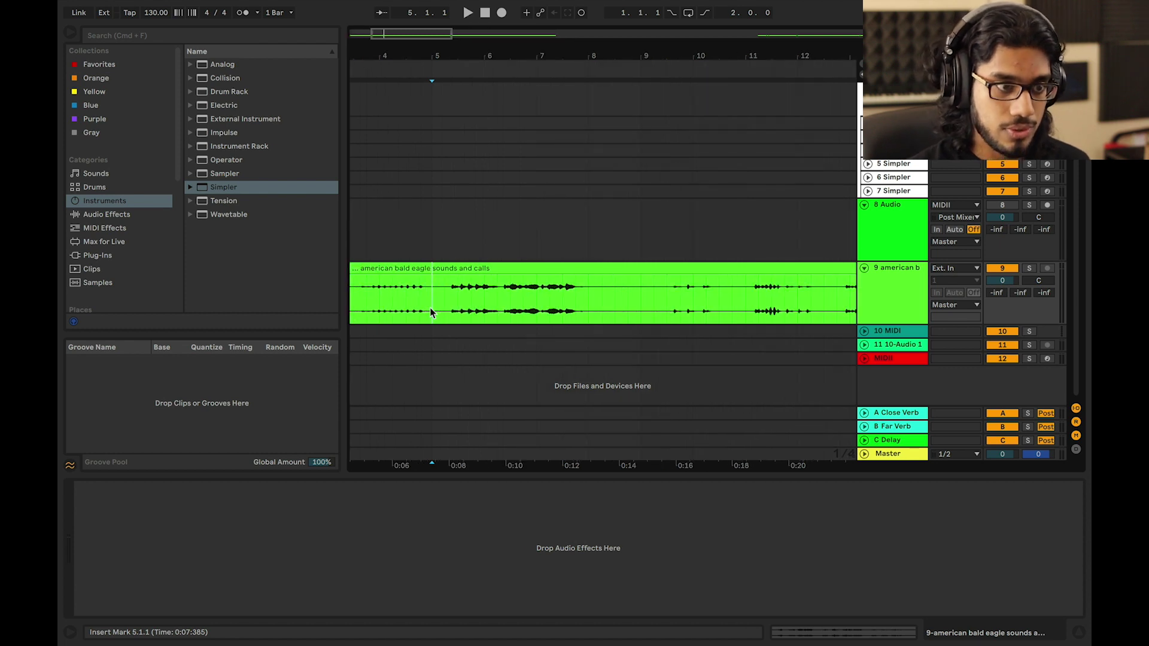
scroll(465, 304, left, 3)
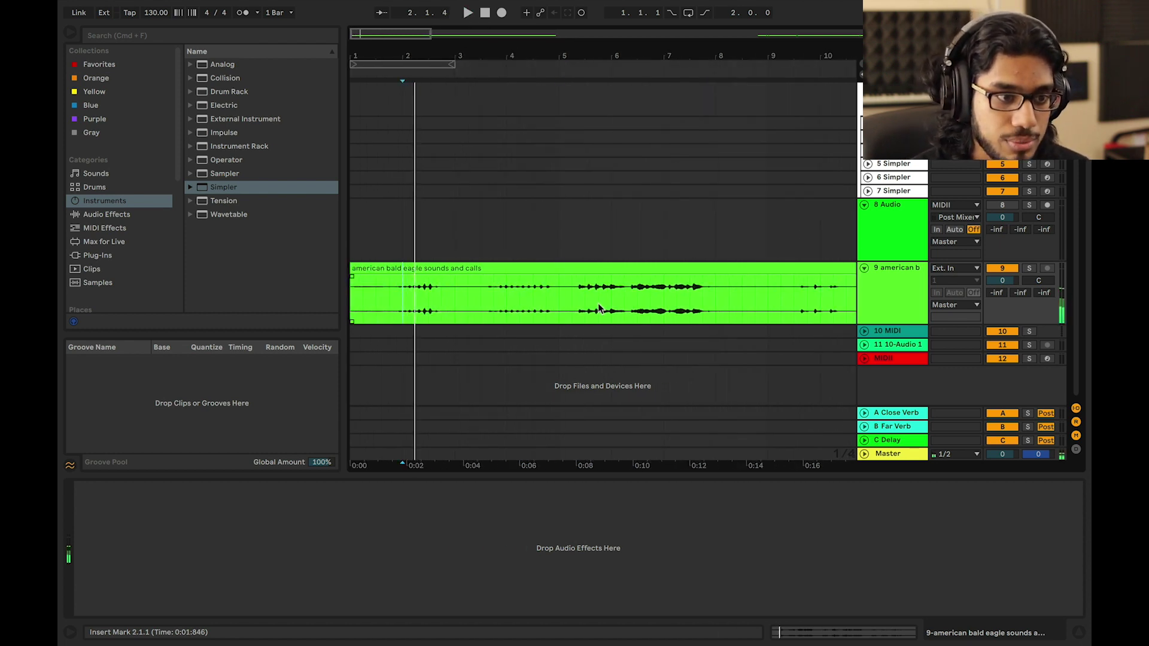
click(575, 305)
key(space)
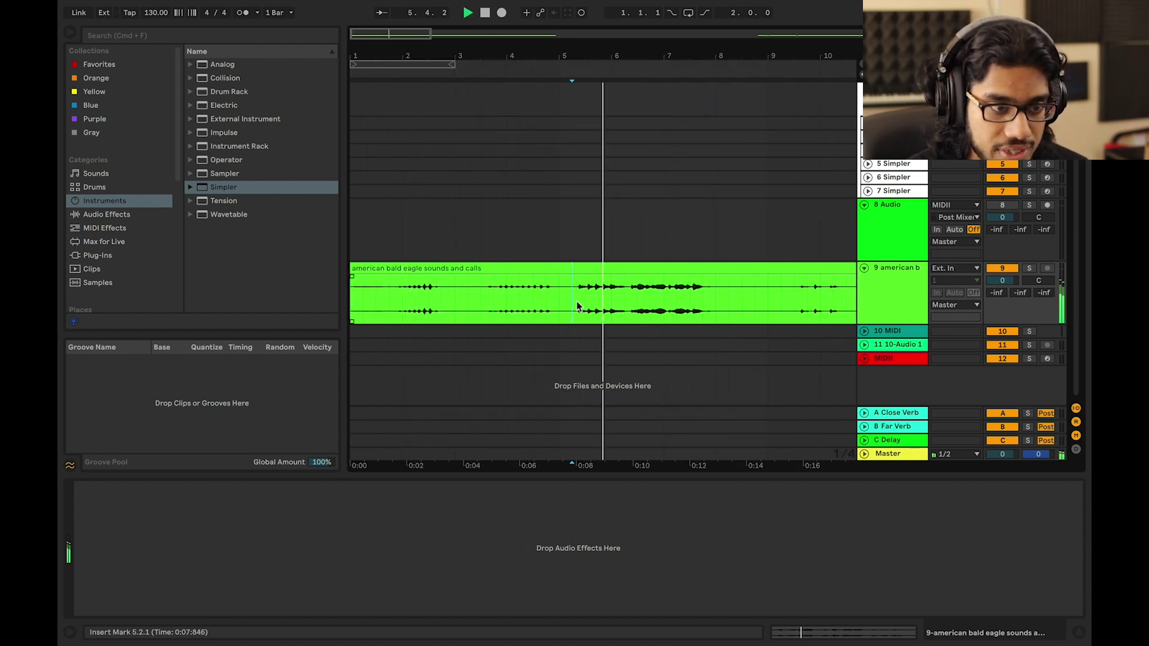
key(space)
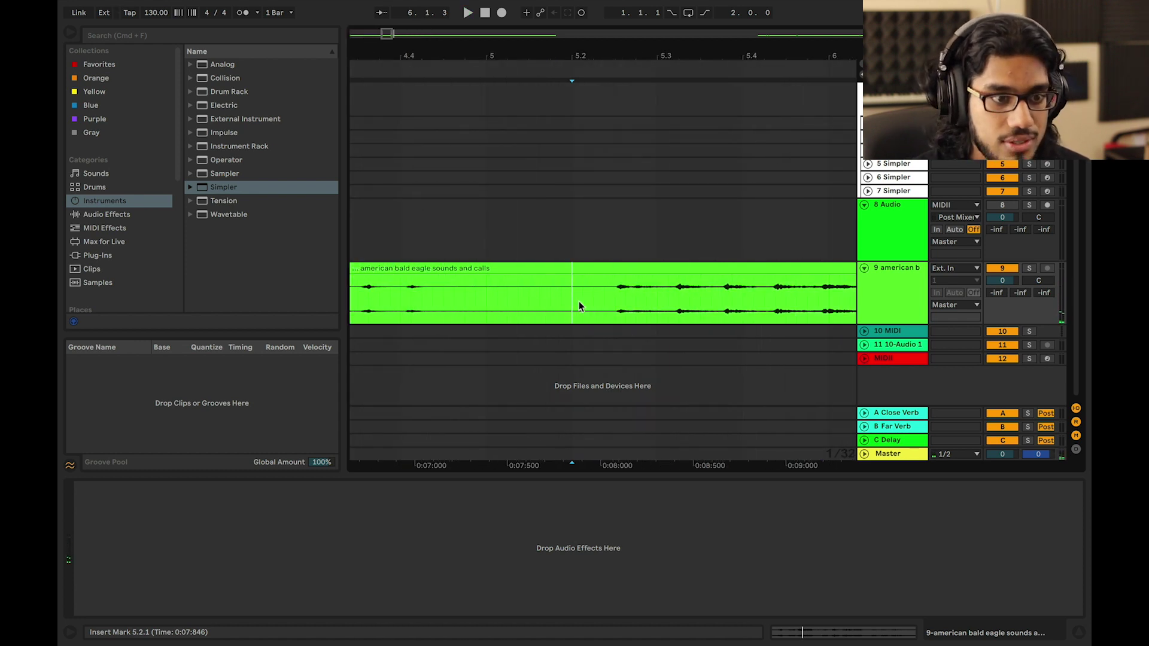
Split a single eagle call out of the recording, from 5.3.1 to 5.3.4
scroll(579, 300, up, 4)
drag(591, 305, 637, 309)
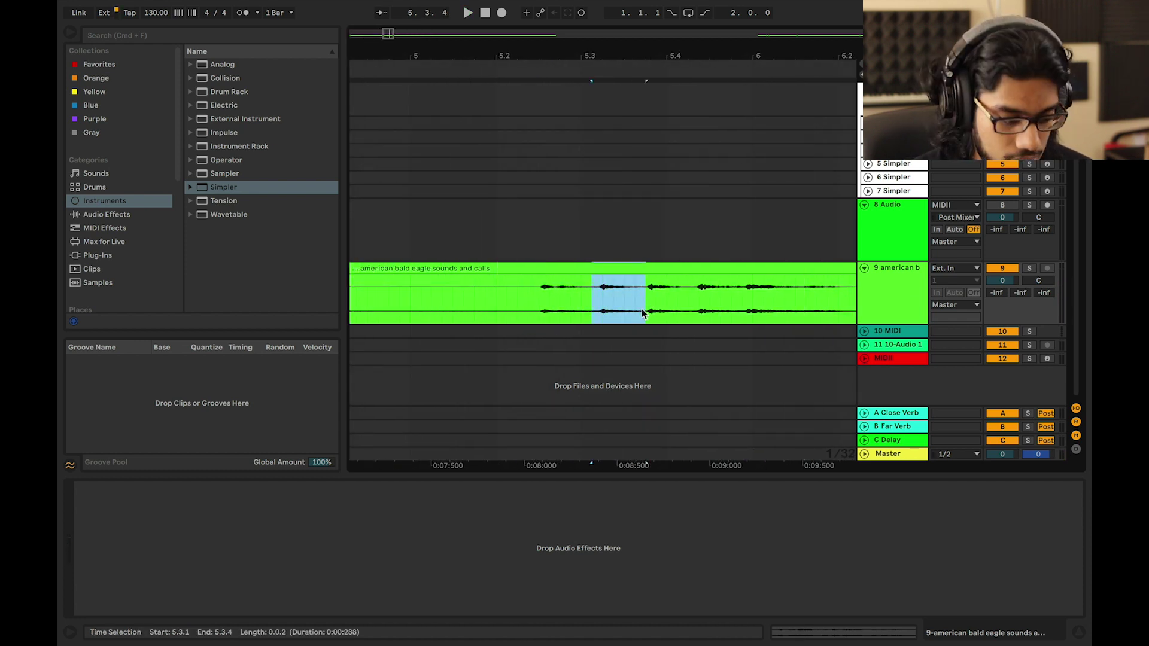
key(ctrl+e)
Insert a MIDI track below track 8 Audio and load it with a Simpler containing the split eagle call
click(888, 225)
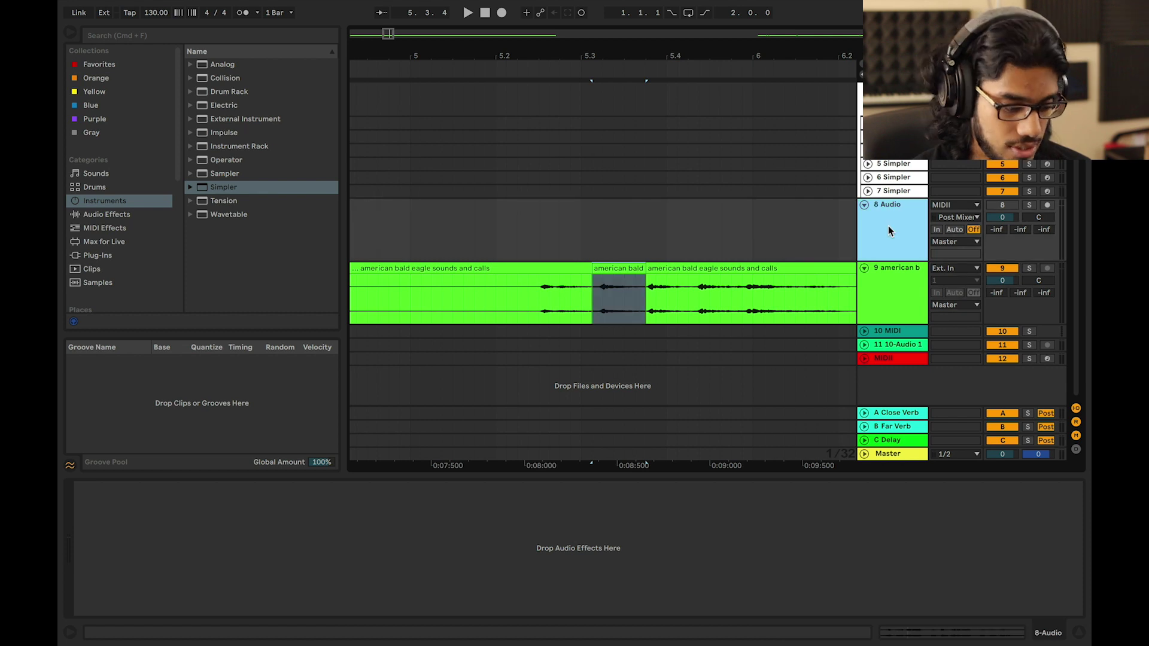
key(ctrl+shift+t)
click(873, 284)
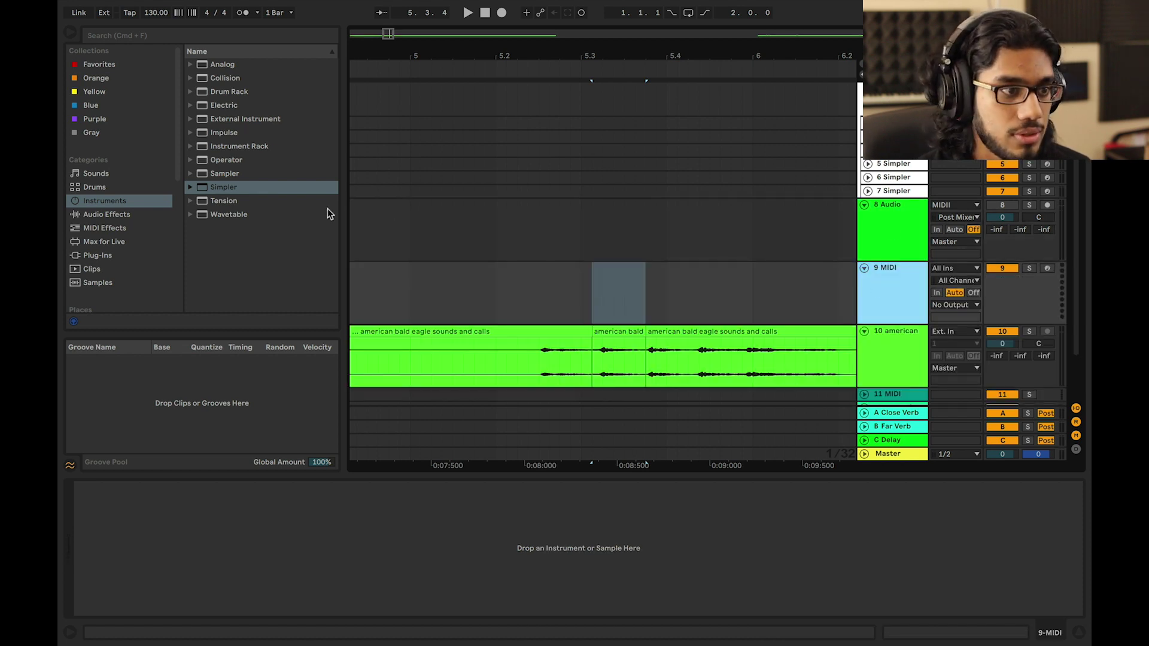
double_click(244, 191)
drag(602, 331, 384, 509)
Move Simpler's sample start to the onset of the eagle call and transpose the sample to -24 st
mouse_move(205, 524)
mouse_down()
mouse_move(195, 569)
mouse_move(139, 583)
mouse_up()
drag(140, 506, 165, 508)
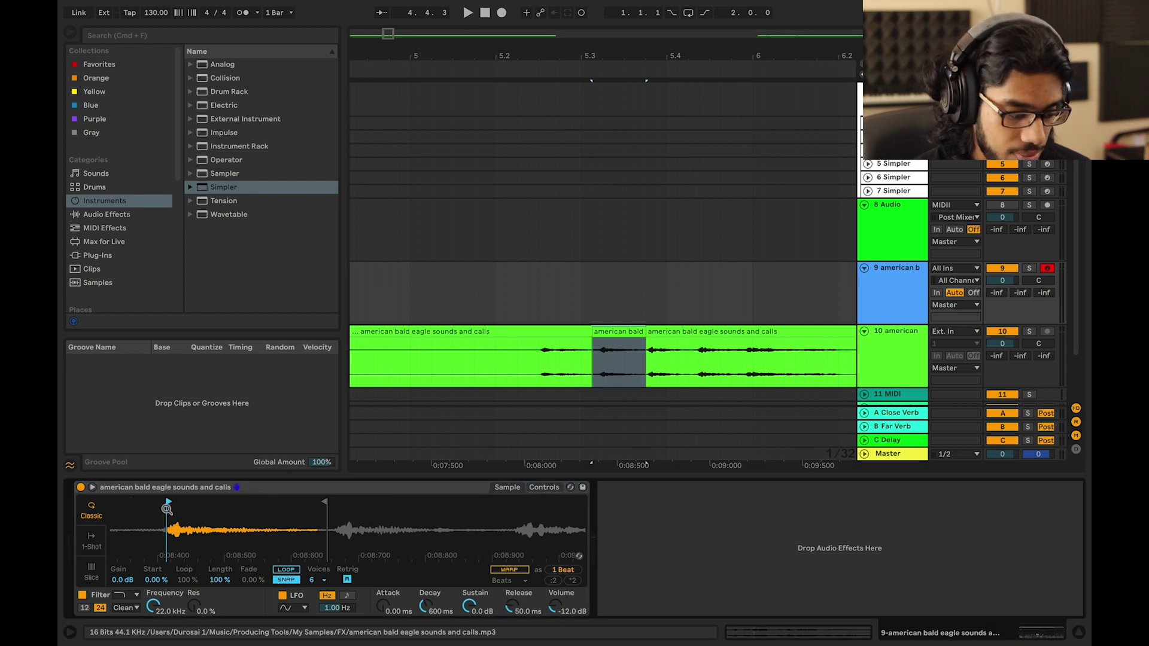
key(a)
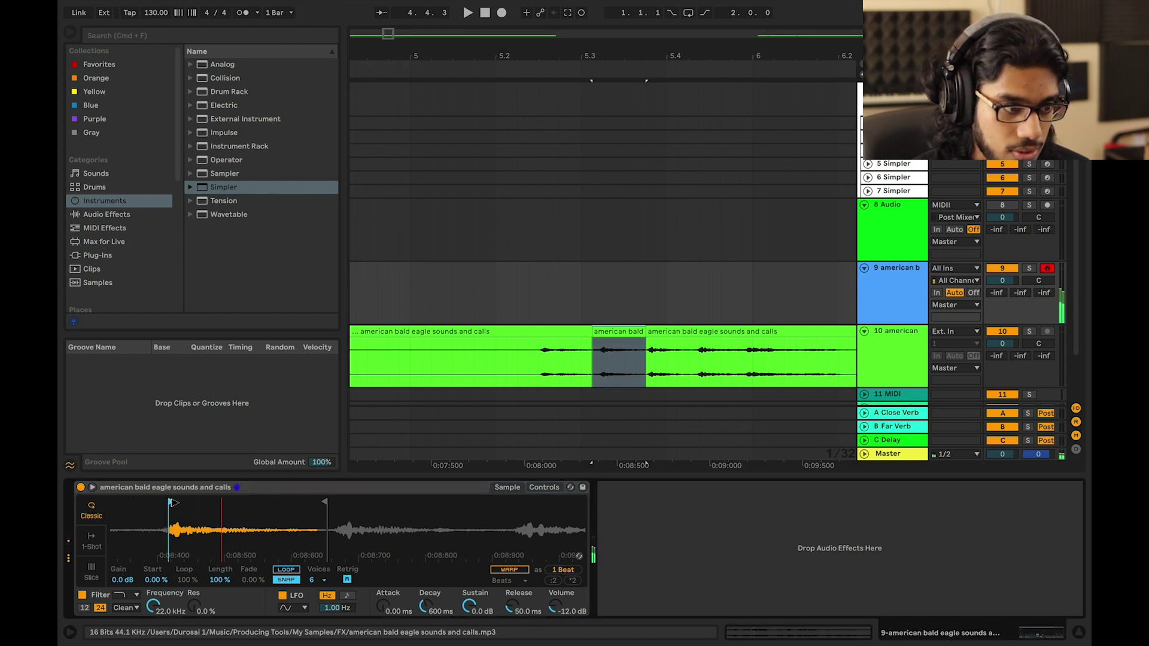
click(542, 488)
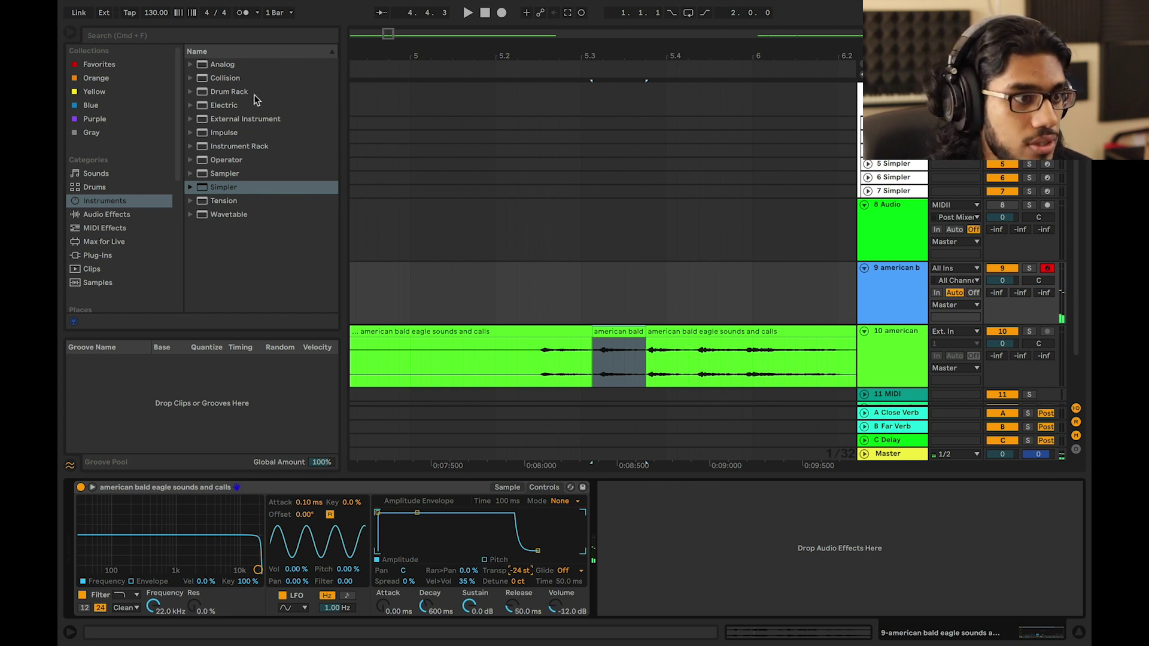
Add an Amp effect after Simpler, using the Lead model with Bass at 7.30
click(90, 214)
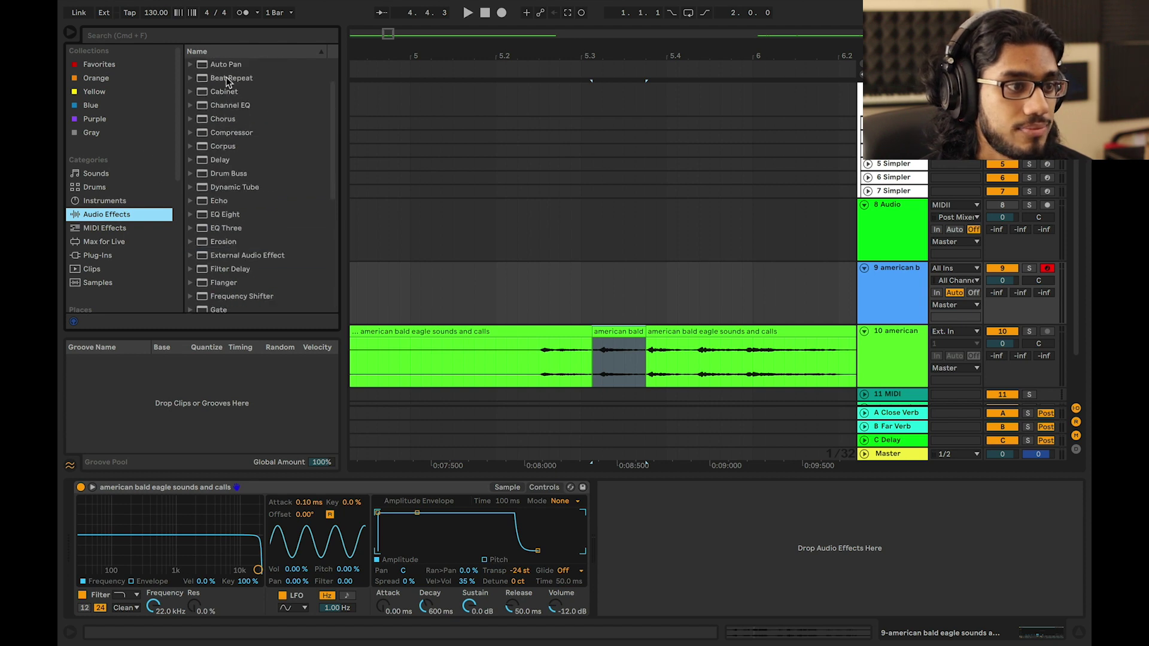
scroll(227, 81, up, 3)
double_click(225, 65)
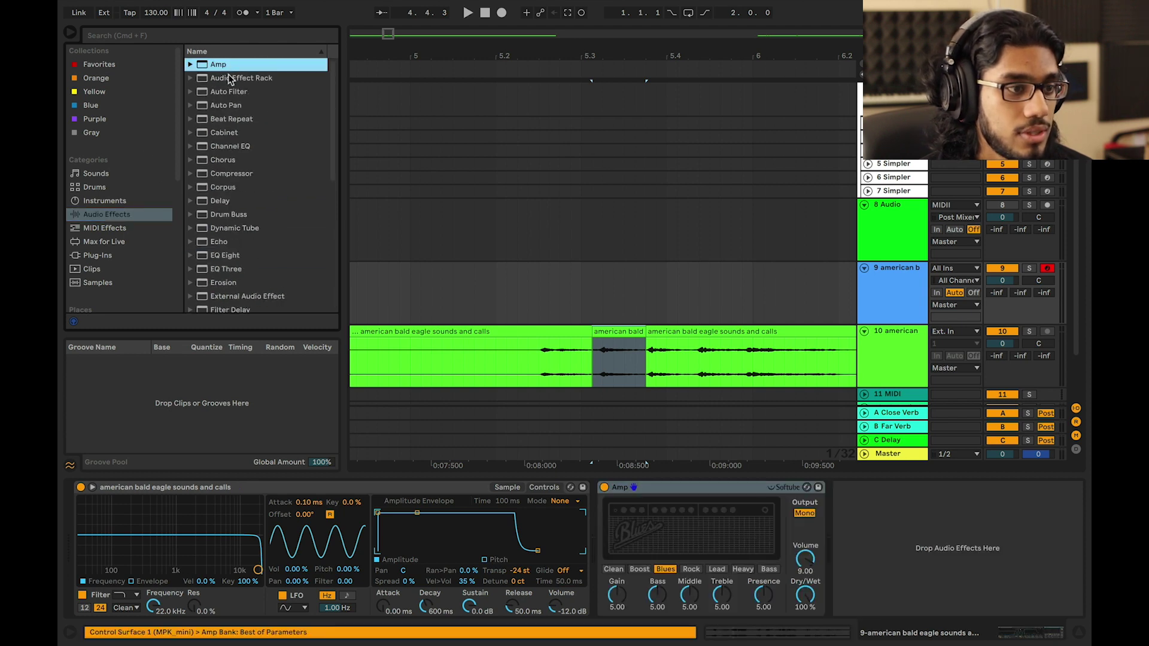
click(716, 570)
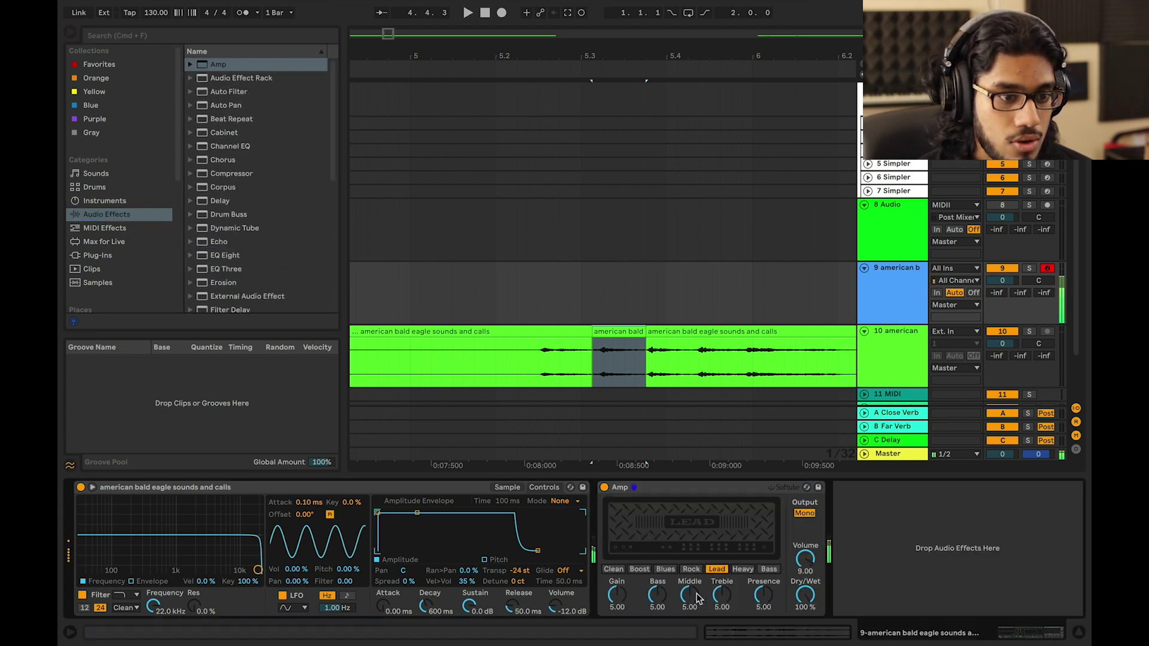
drag(657, 596, 657, 571)
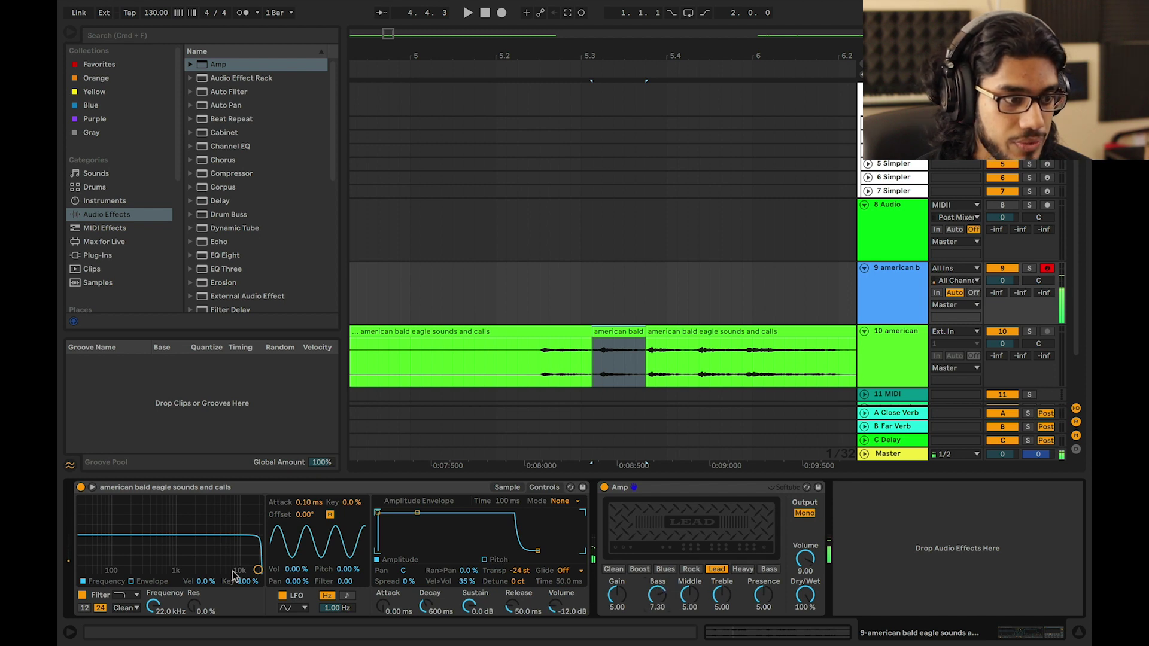
Lower Simpler's low-pass filter to 214 Hz with 21% resonance
drag(258, 570, 135, 561)
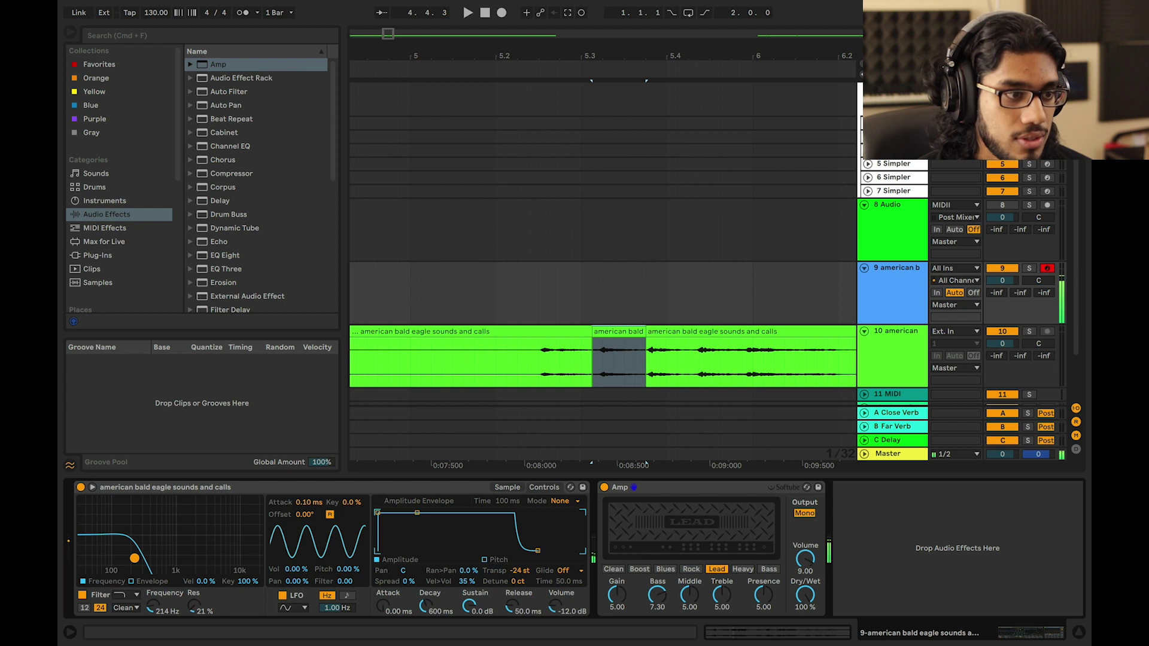
Add a Saturator after the Amp with 2.29 dB drive and -2.57 dB output
scroll(285, 293, down, 8)
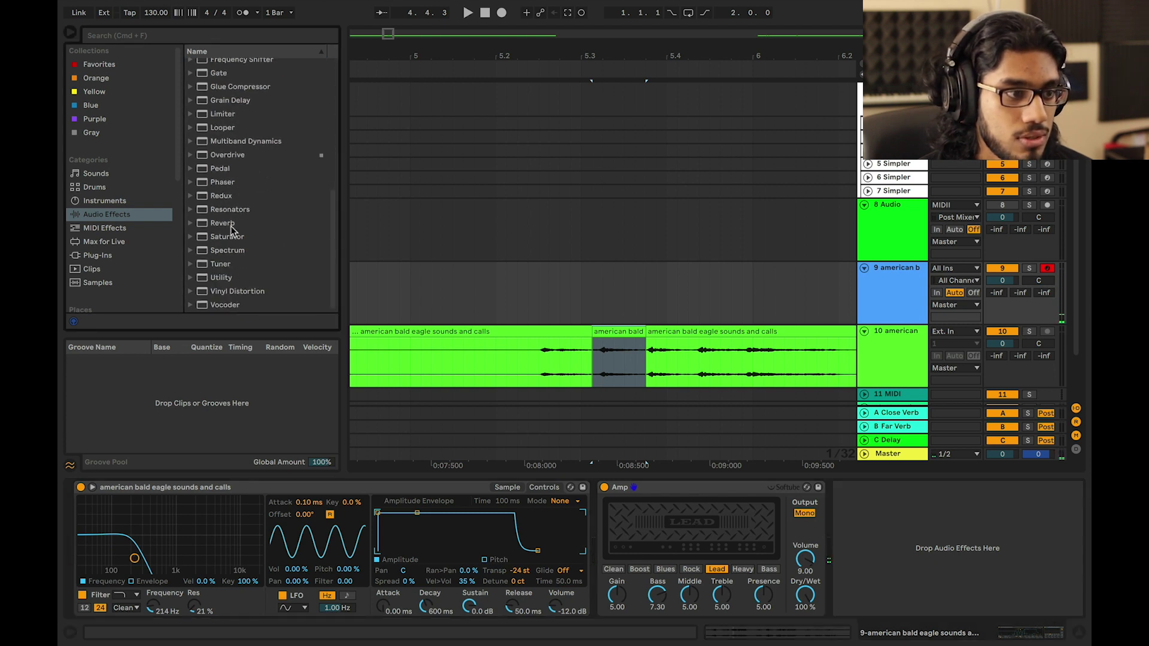
drag(230, 236, 995, 562)
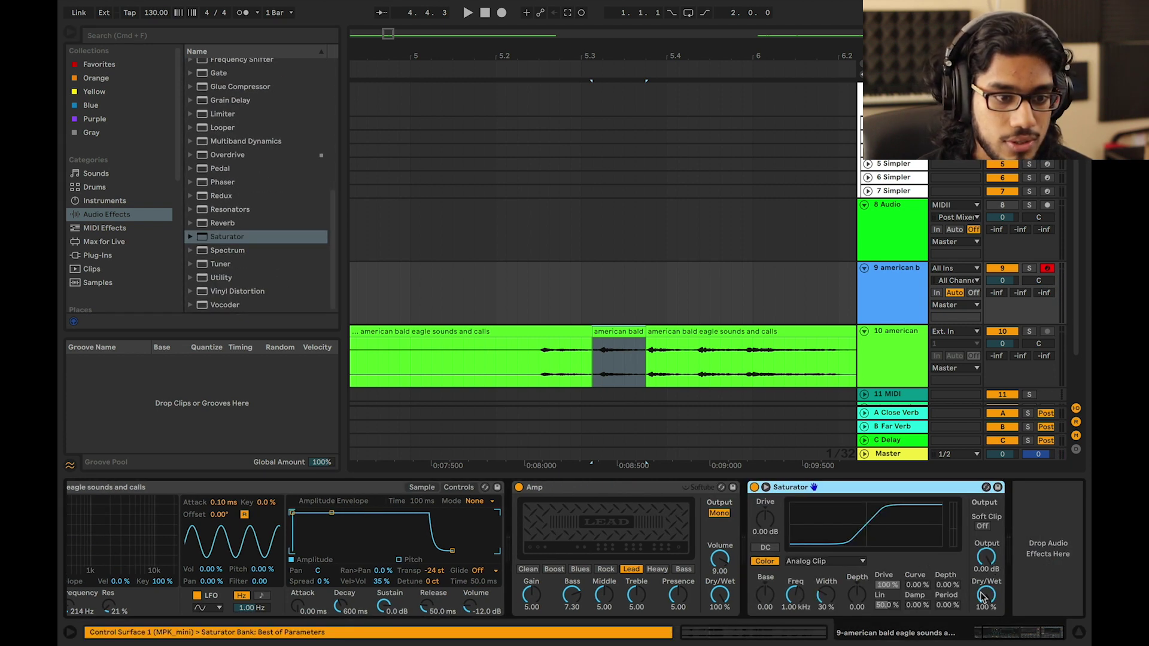
drag(765, 520, 765, 507)
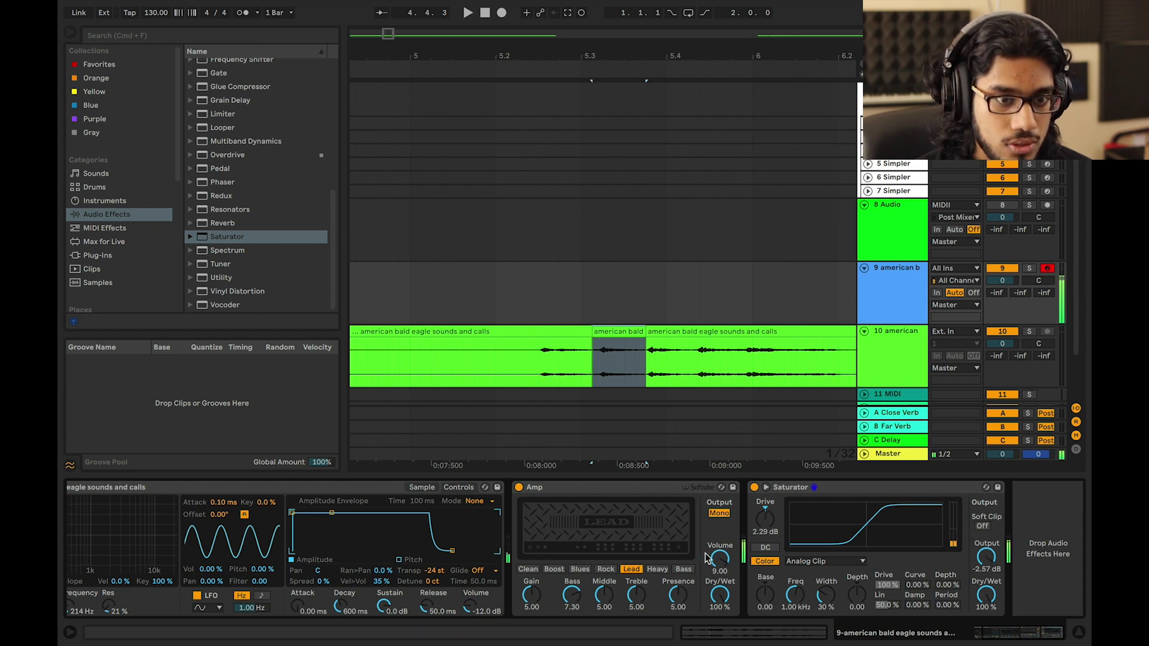
scroll(597, 568, left, 3)
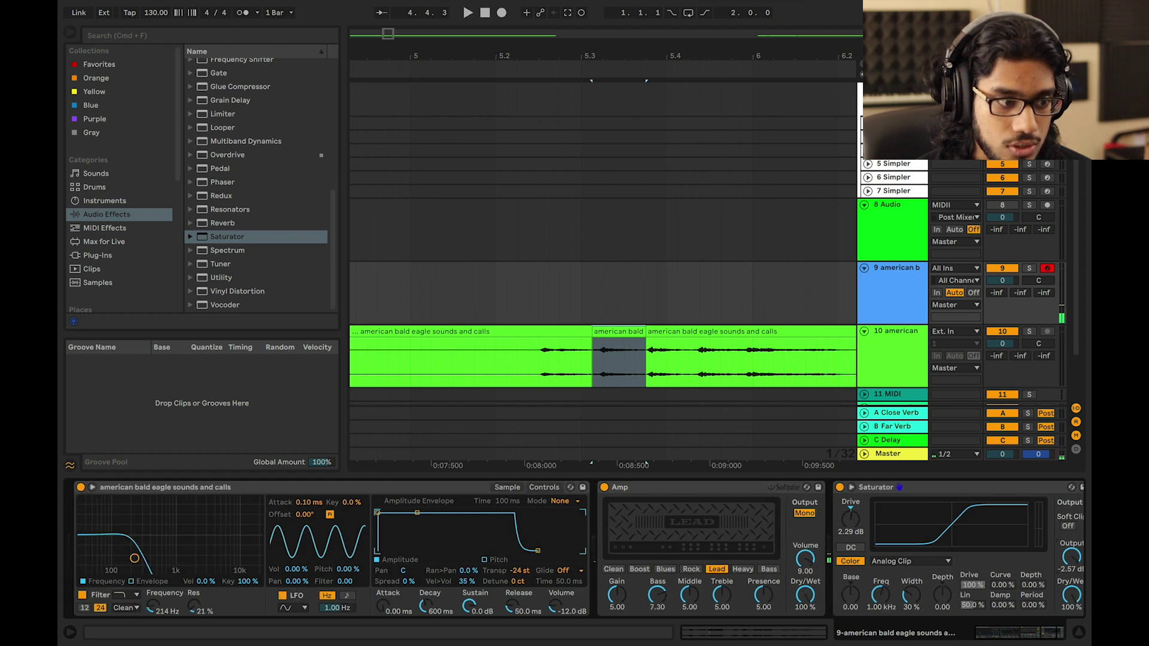
Create an empty two-bar MIDI clip on the eagle Simpler track, from bar 1 to bar 3
click(908, 257)
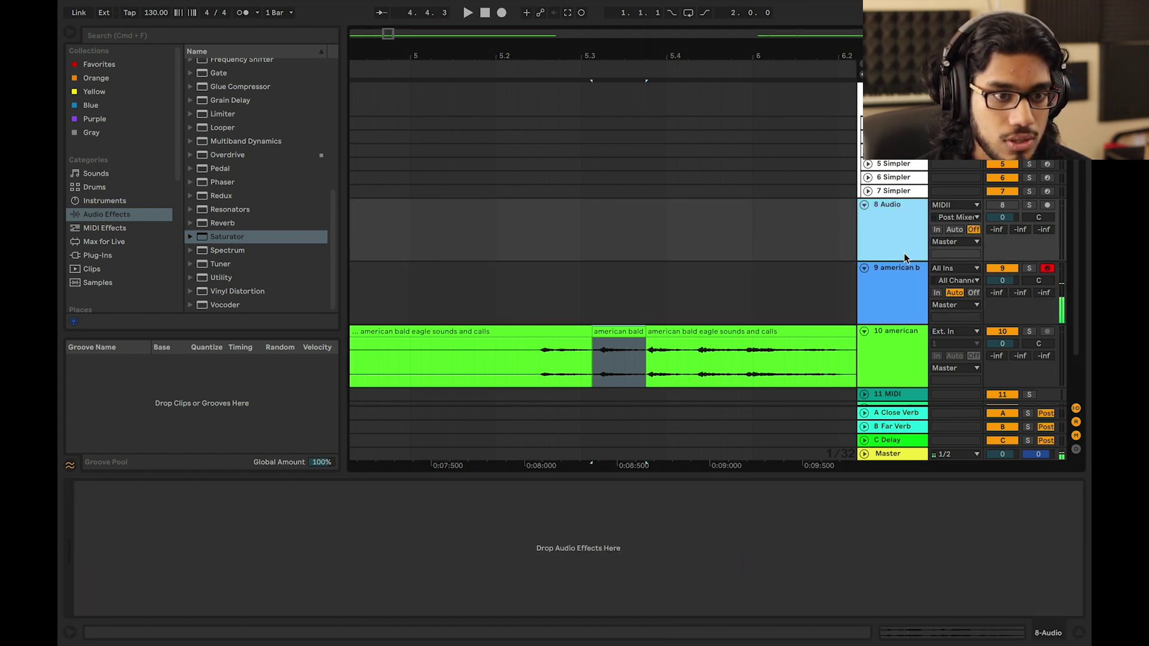
click(906, 293)
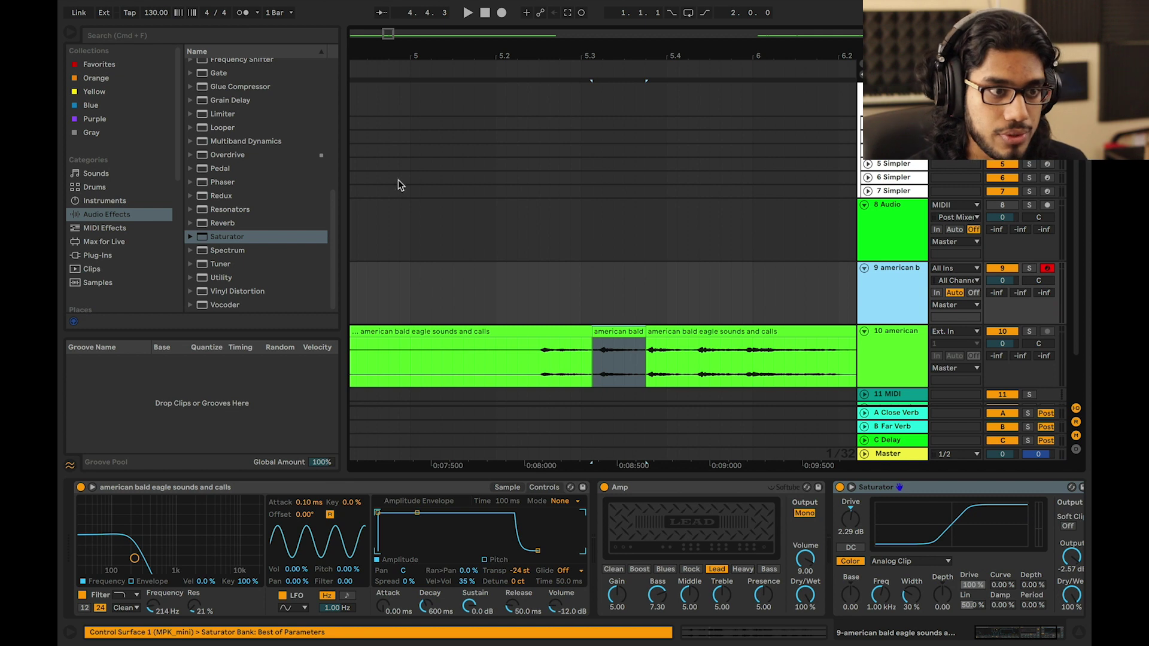
scroll(458, 159, left, 5)
scroll(437, 116, down, 5)
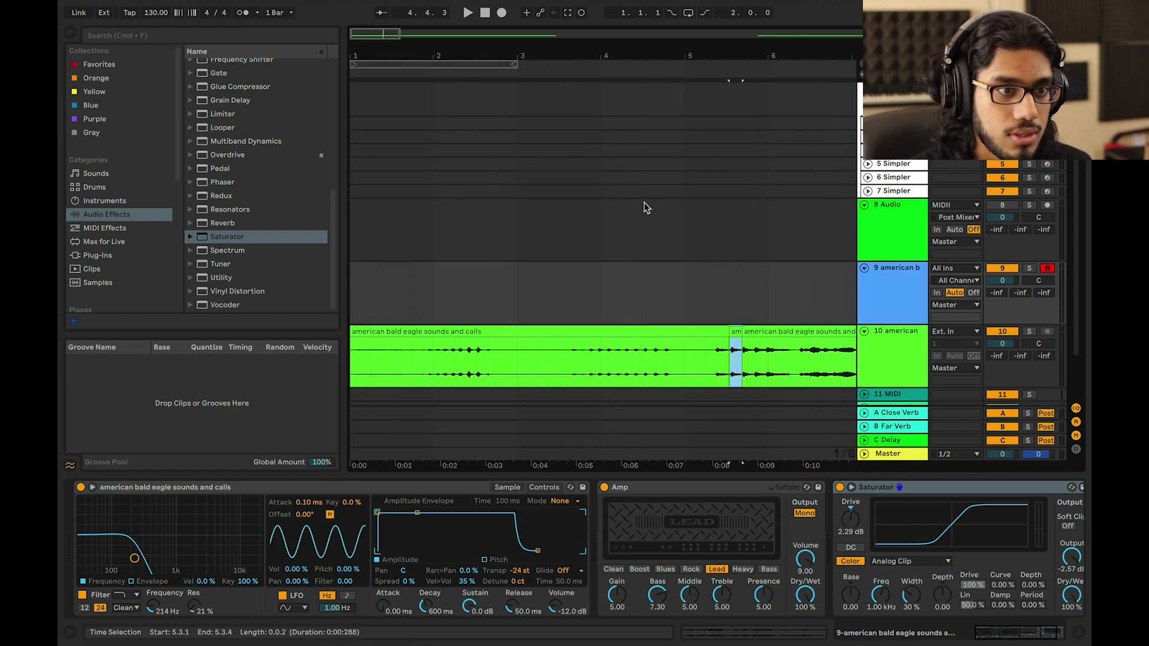
drag(515, 292, 333, 294)
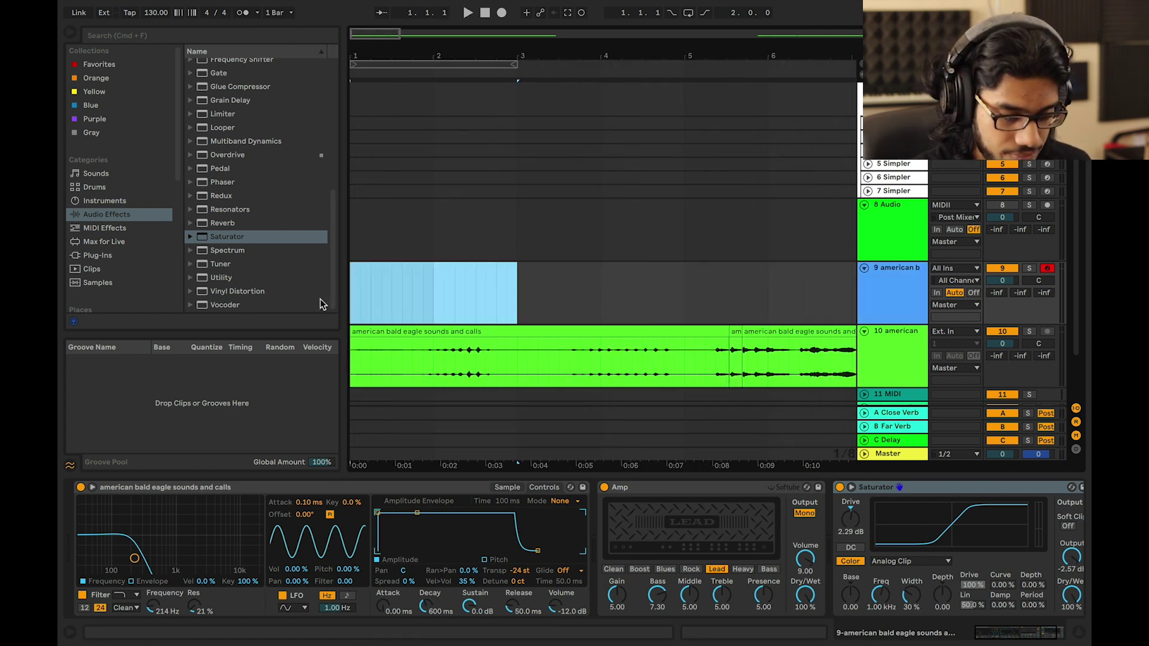
key(super+shift+m)
Fill the MIDI clip with eight consecutive one-beat C3 notes by lengthening one note and duplicating it, checking the playback
drag(583, 341, 583, 275)
double_click(270, 376)
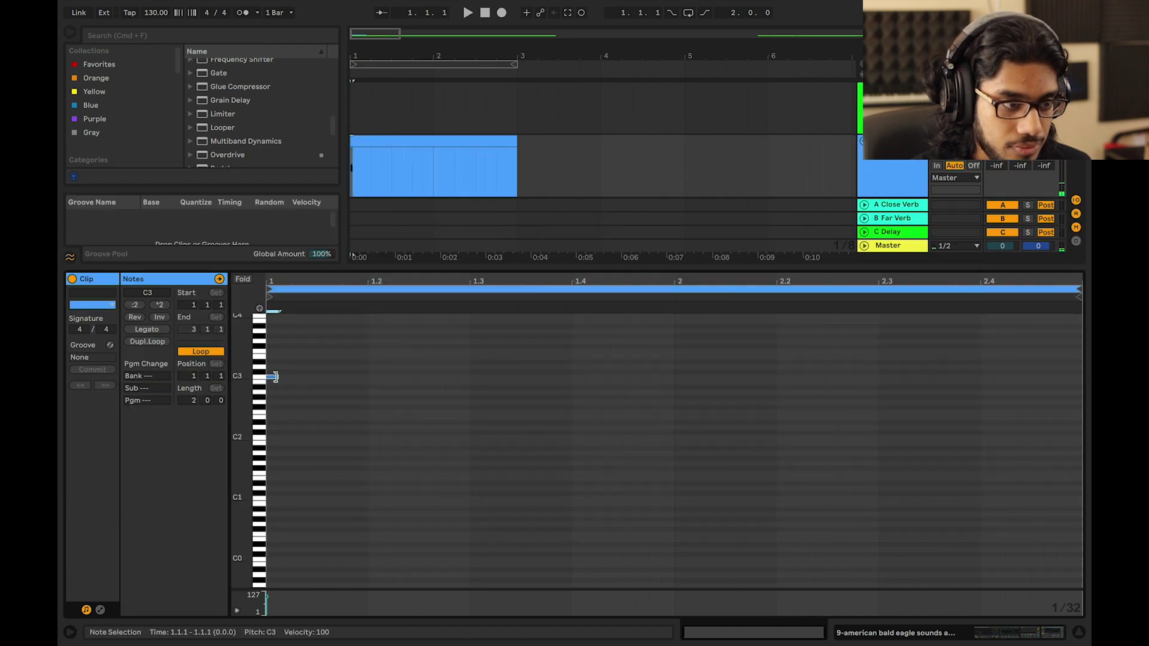
drag(278, 377, 368, 377)
key(space)
key(space)
key(space)
key(super+d)
key(super+d)
key(super+d)
key(super+d)
key(super+d)
key(super+d)
key(super+d)
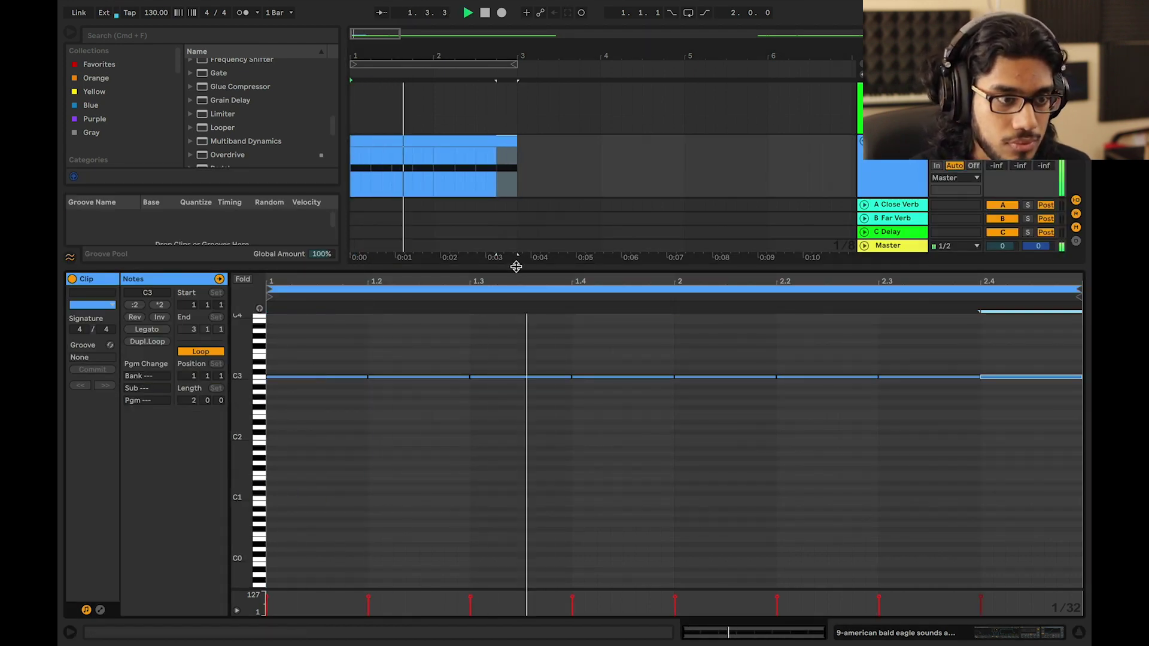
Collapse the note editor, stop playback and turn on looping for the two-bar MIDI clip
drag(515, 268, 508, 599)
key(space)
click(482, 295)
key(super+l)
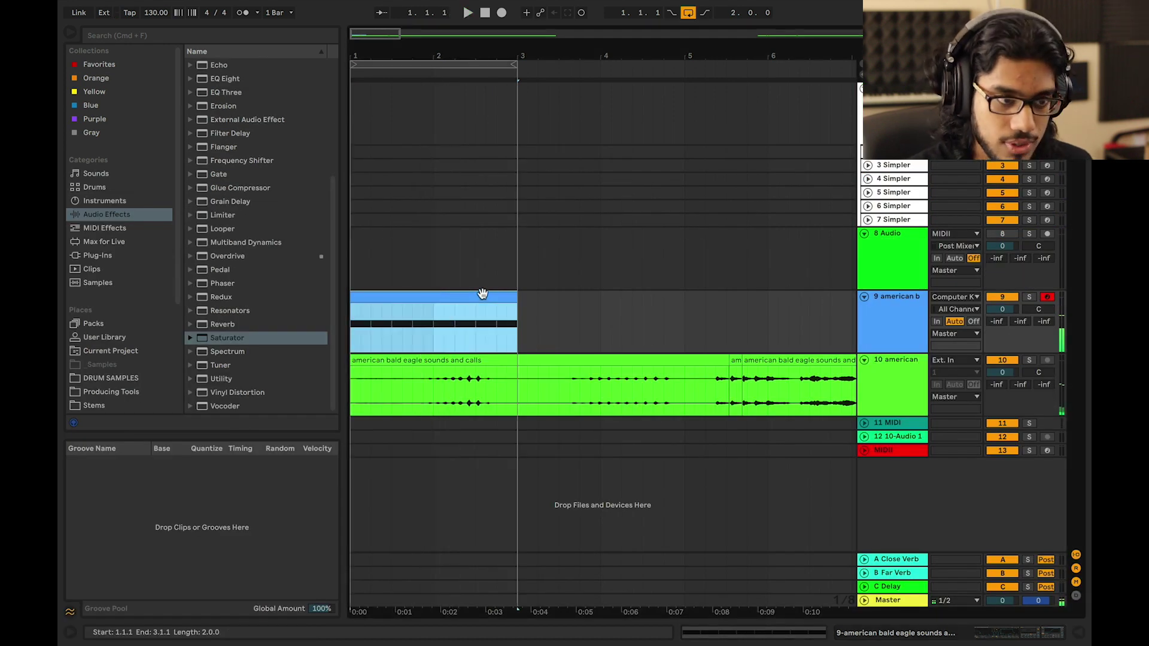
Insert a new audio track directly below the eagle Simpler track
click(897, 310)
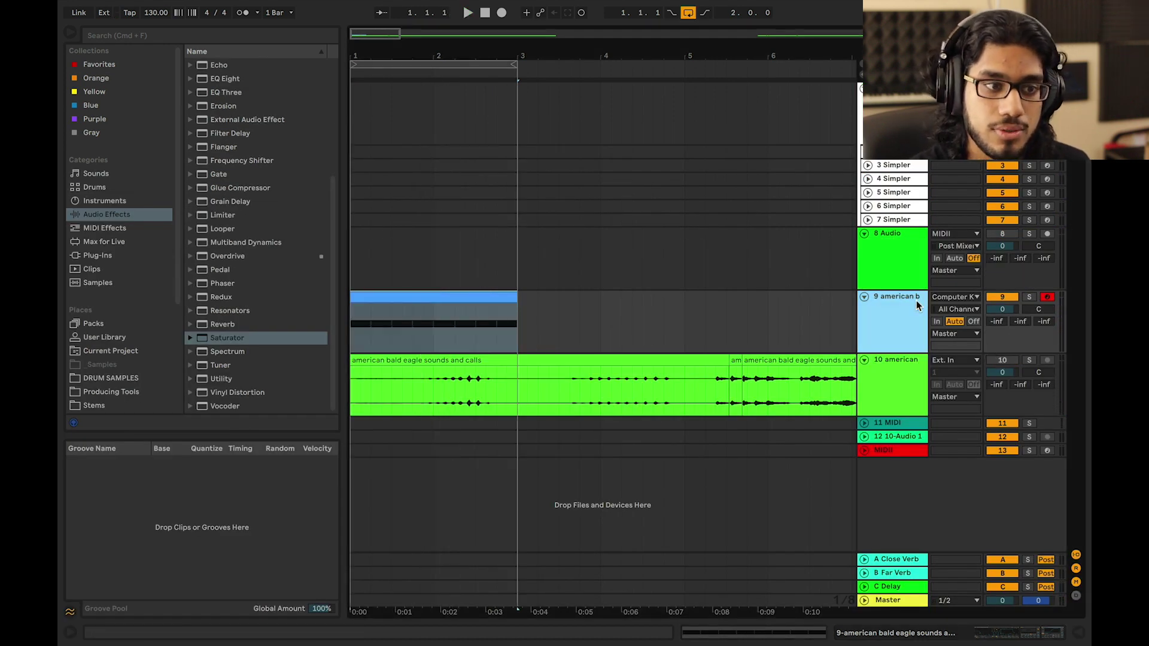
click(913, 272)
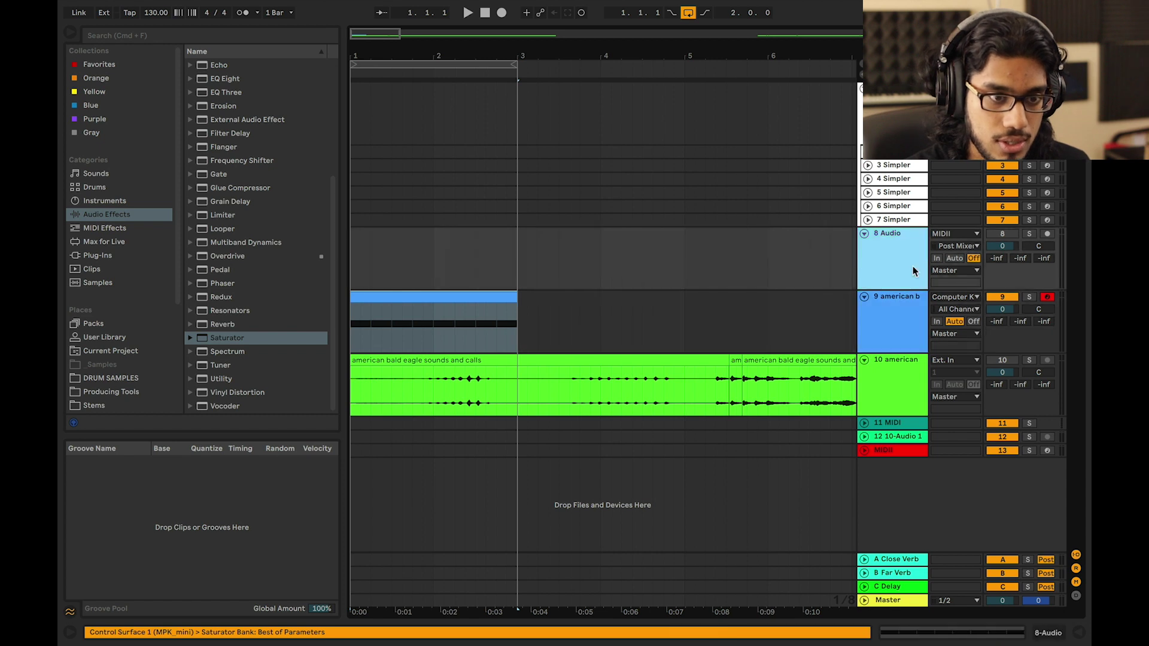
click(915, 306)
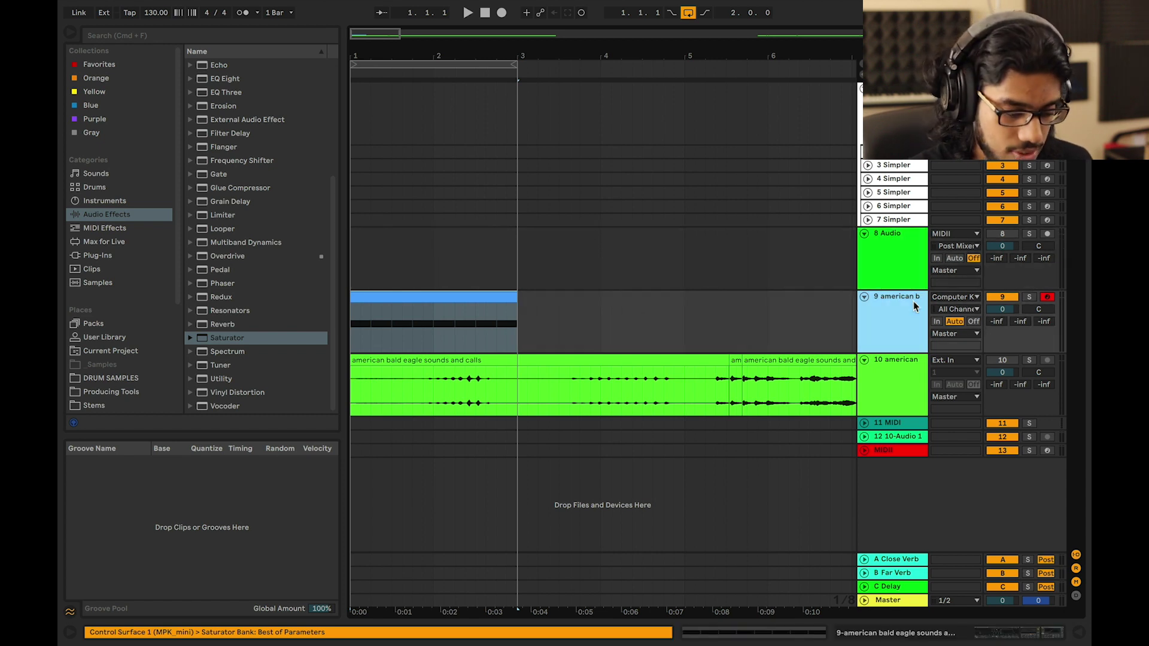
key(super+t)
click(943, 363)
click(900, 368)
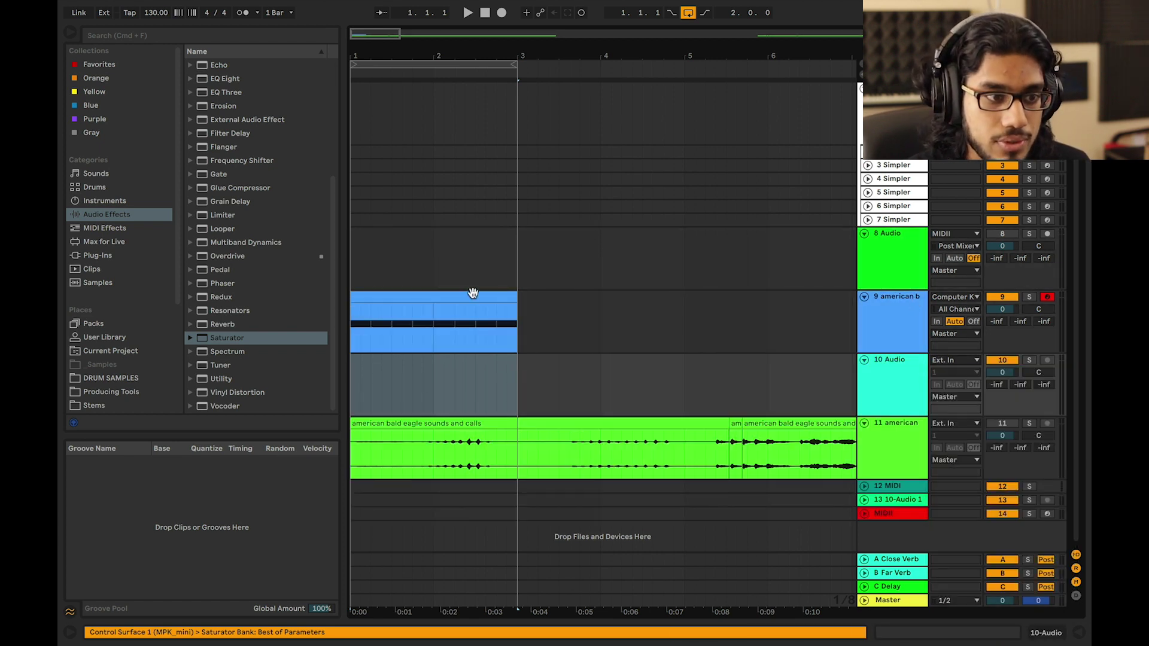
Shorten the MIDI clip on the eagle Simpler track to one beat, ending at 1.2.1
drag(515, 298, 371, 306)
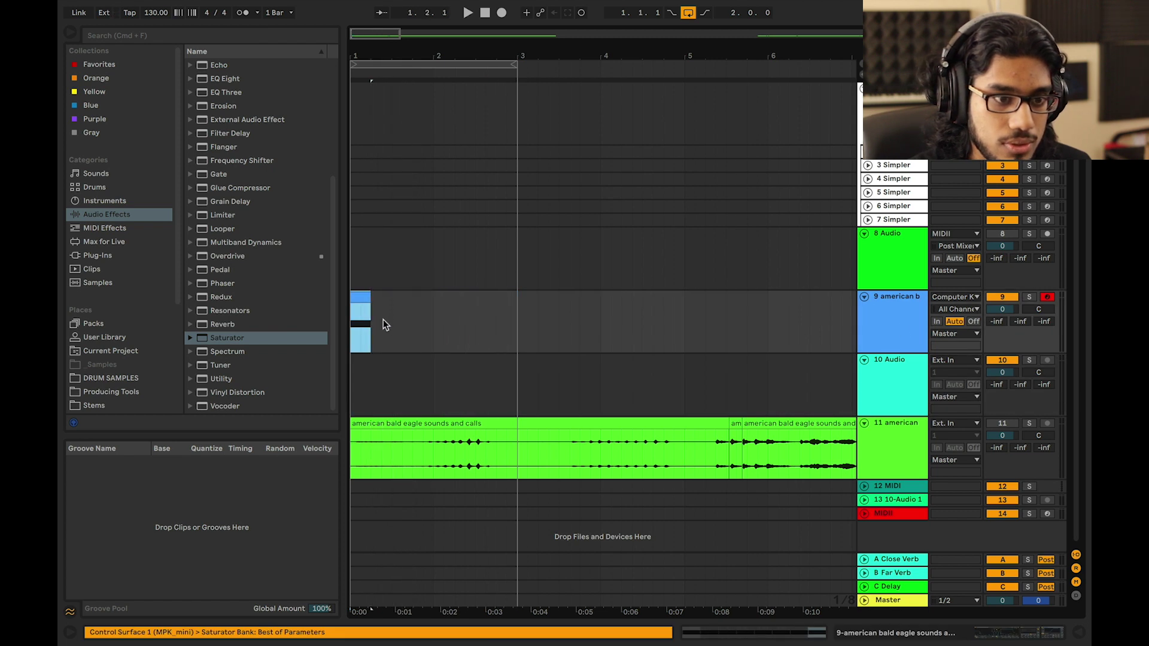
Set audio track 10's input to the track 9 american bald eagle sounds and calls signal and arm it for recording
click(884, 382)
click(946, 361)
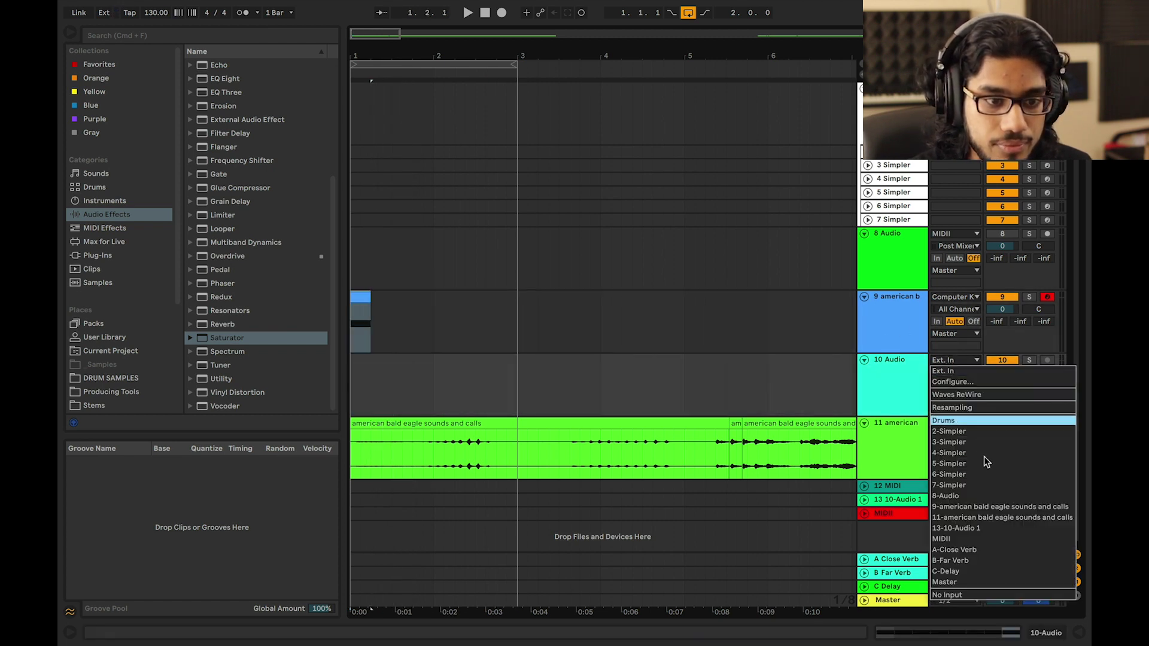
click(982, 507)
click(1048, 360)
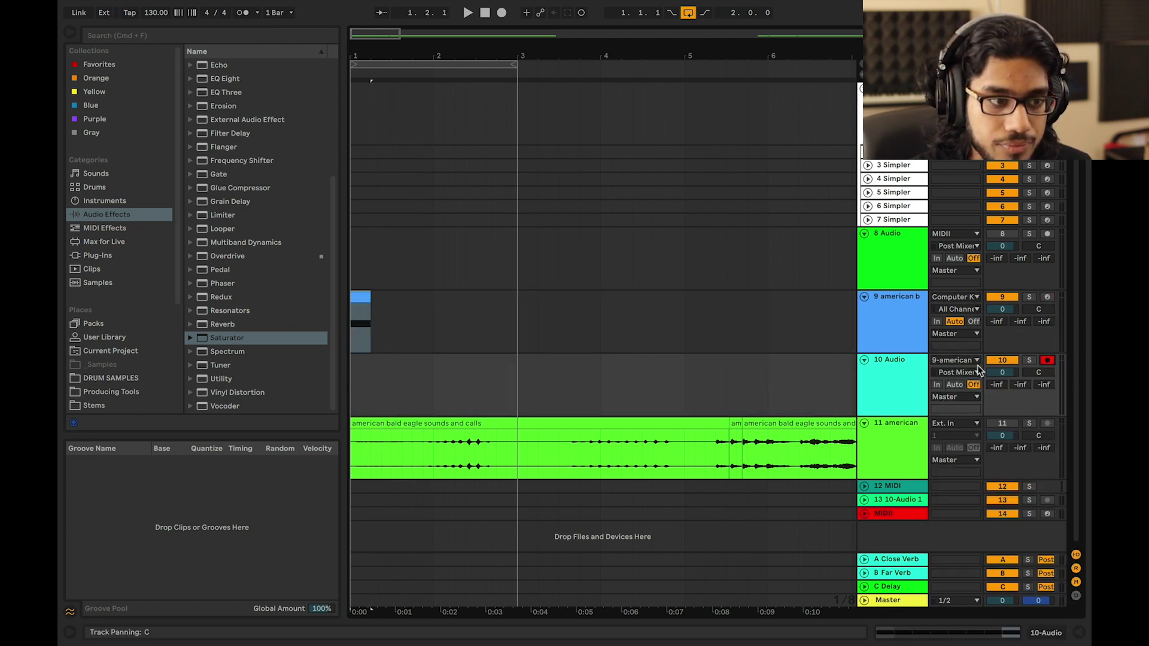
Move the one-beat MIDI clip to the start of bar 2 and record its output onto audio track 10
click(352, 383)
mouse_move(359, 293)
mouse_down()
mouse_move(418, 321)
mouse_move(443, 313)
mouse_up()
click(422, 392)
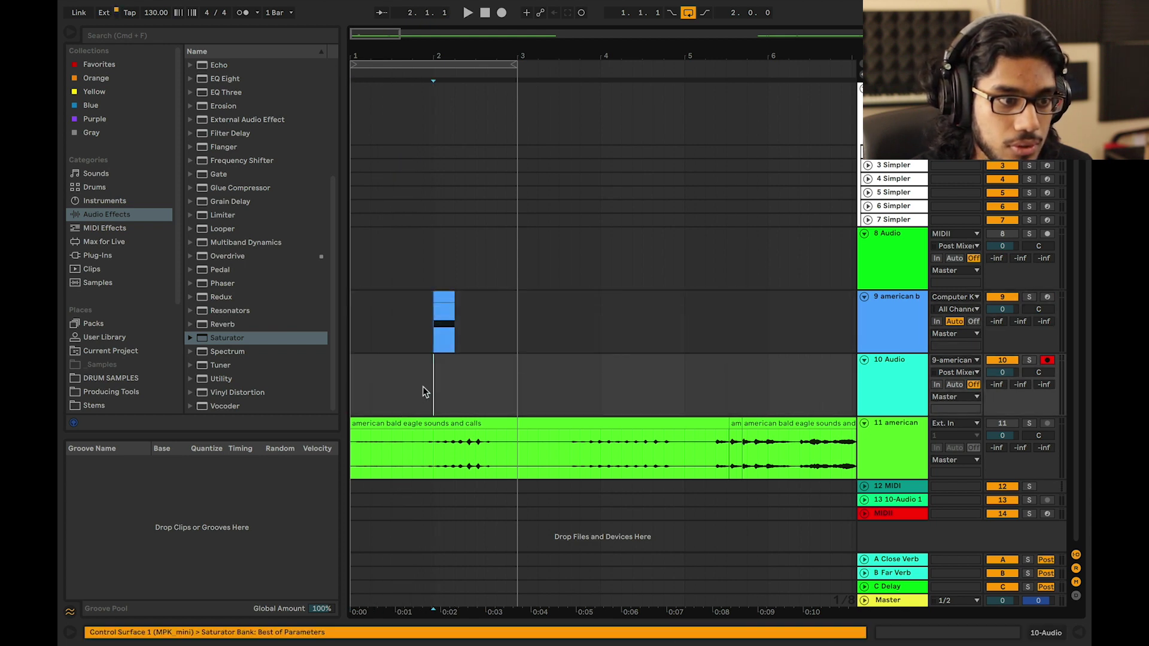
click(504, 14)
key(space)
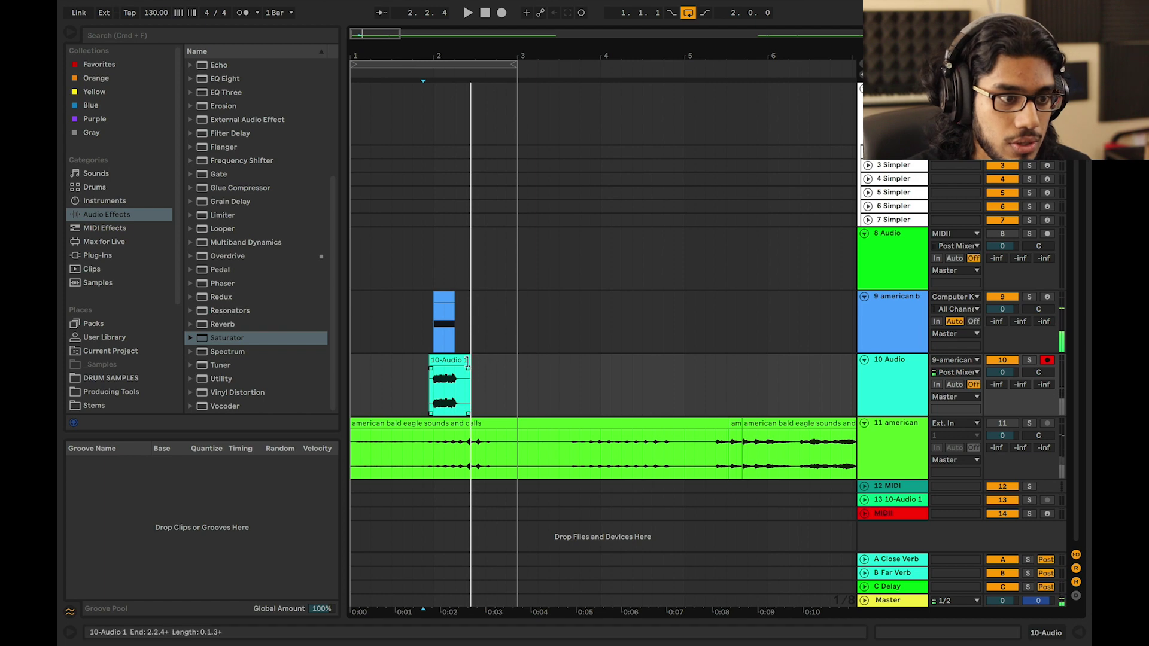
Trim the start of the recorded audio clip to 2.1.1 and load the clip into track 9's Simpler as its new sample
drag(468, 362, 436, 361)
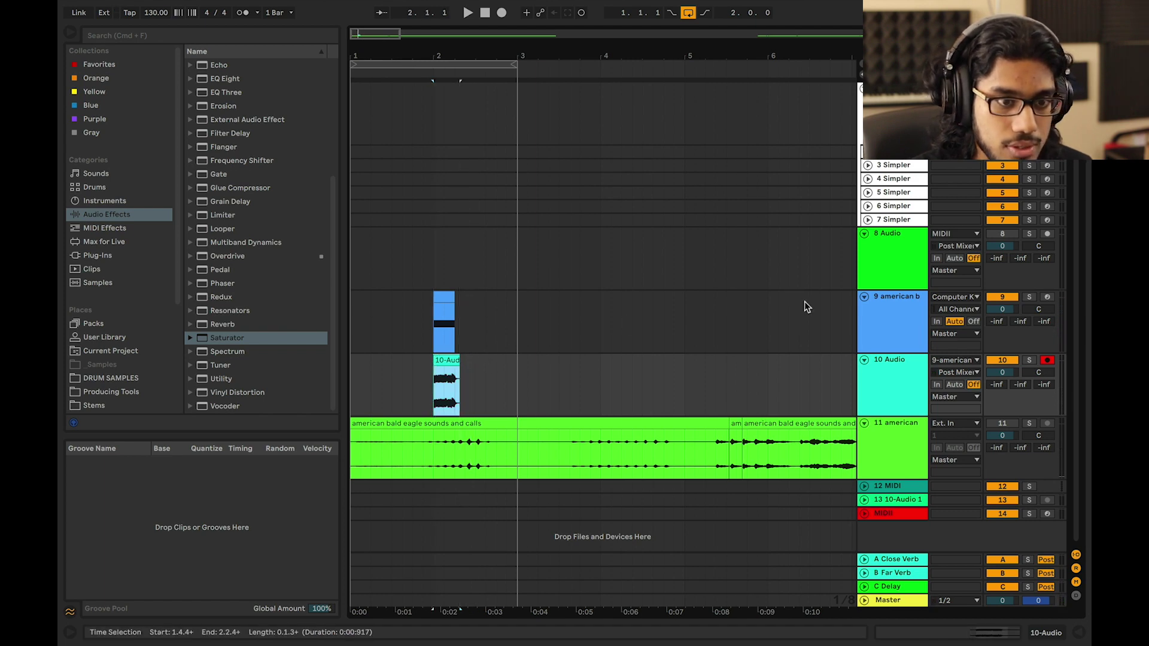
double_click(900, 329)
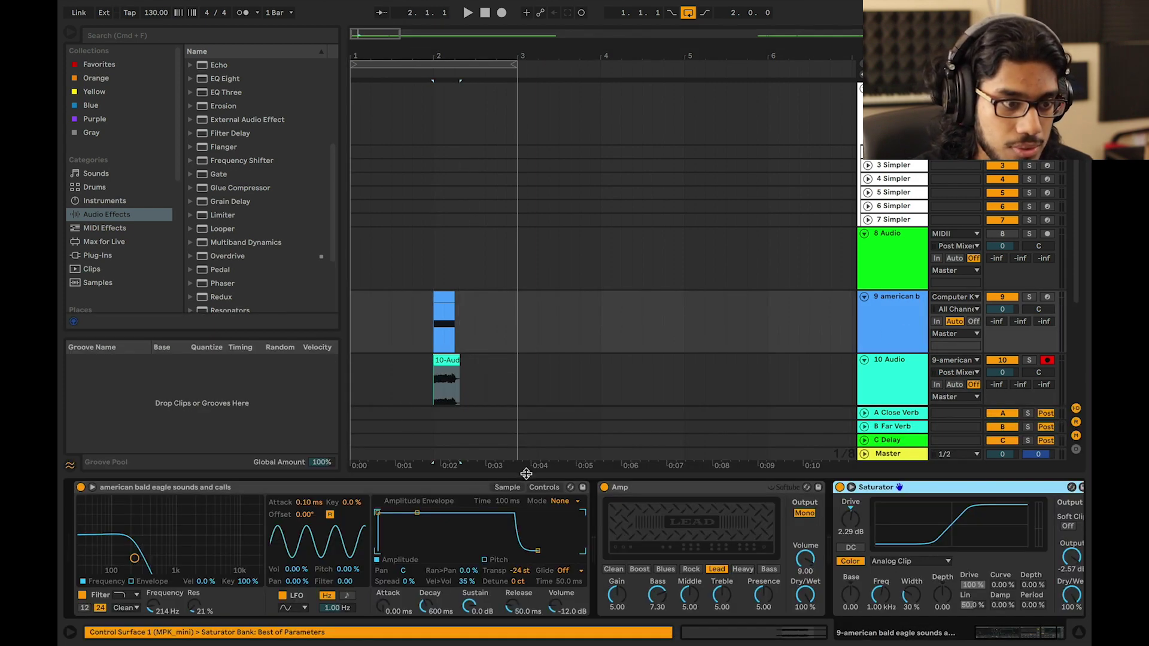
click(513, 487)
drag(449, 362, 267, 530)
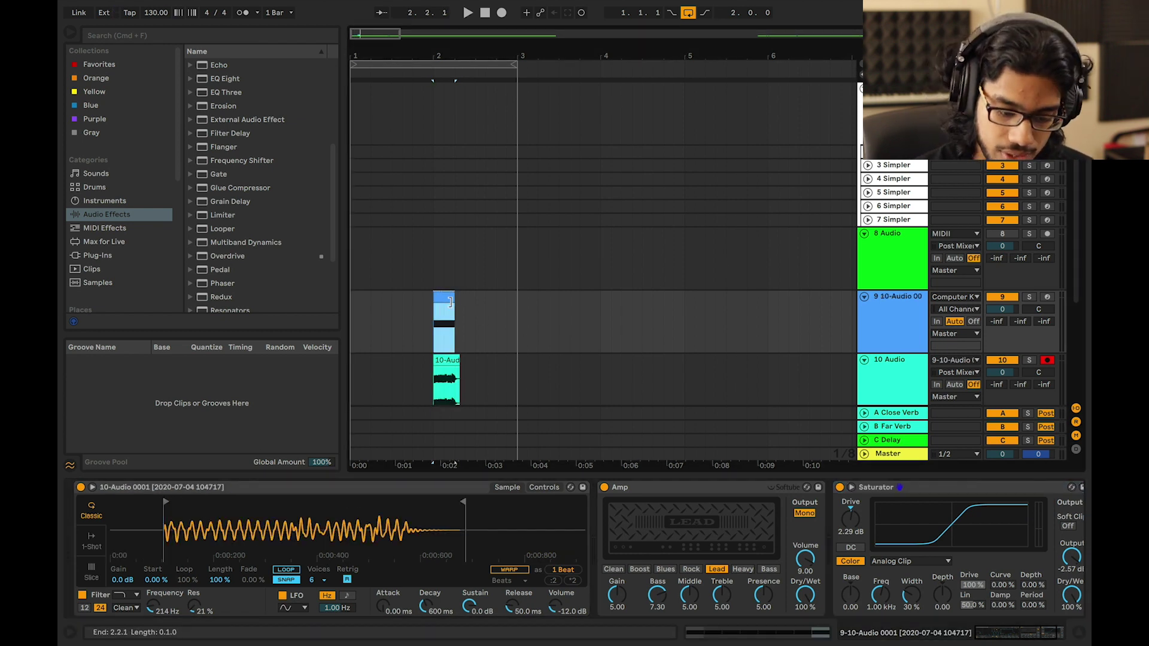
Delete the recorded audio clip, fill bars 1 and 2 of track 9 with the MIDI clip, and play it
click(452, 305)
click(444, 362)
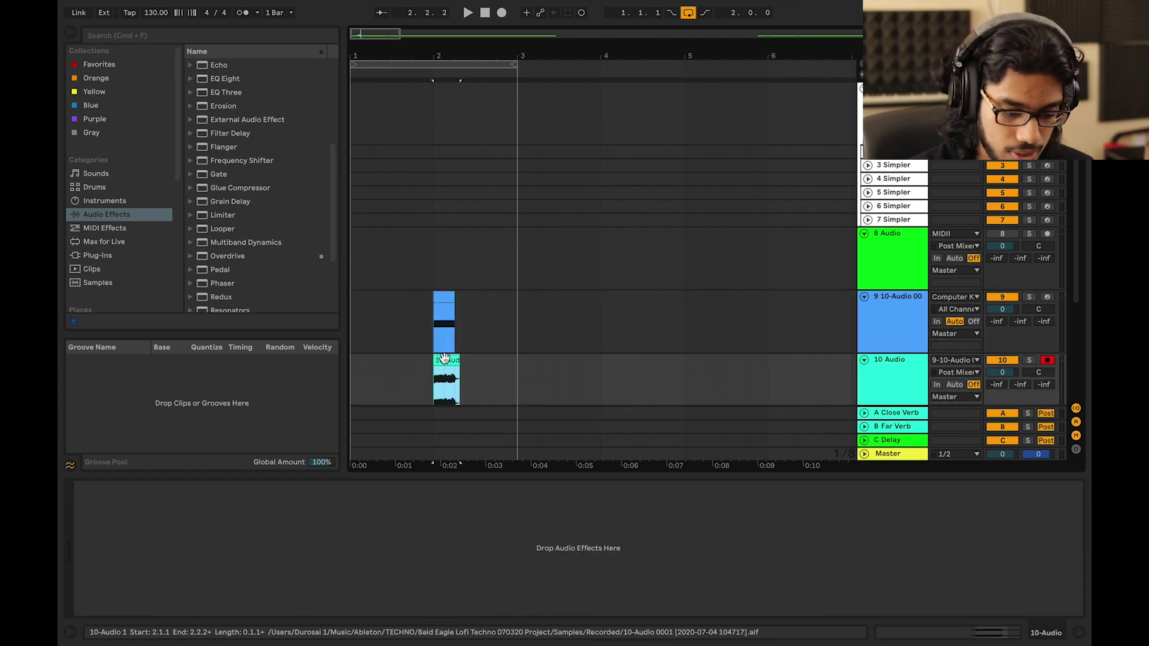
key(Delete)
drag(444, 295, 519, 324)
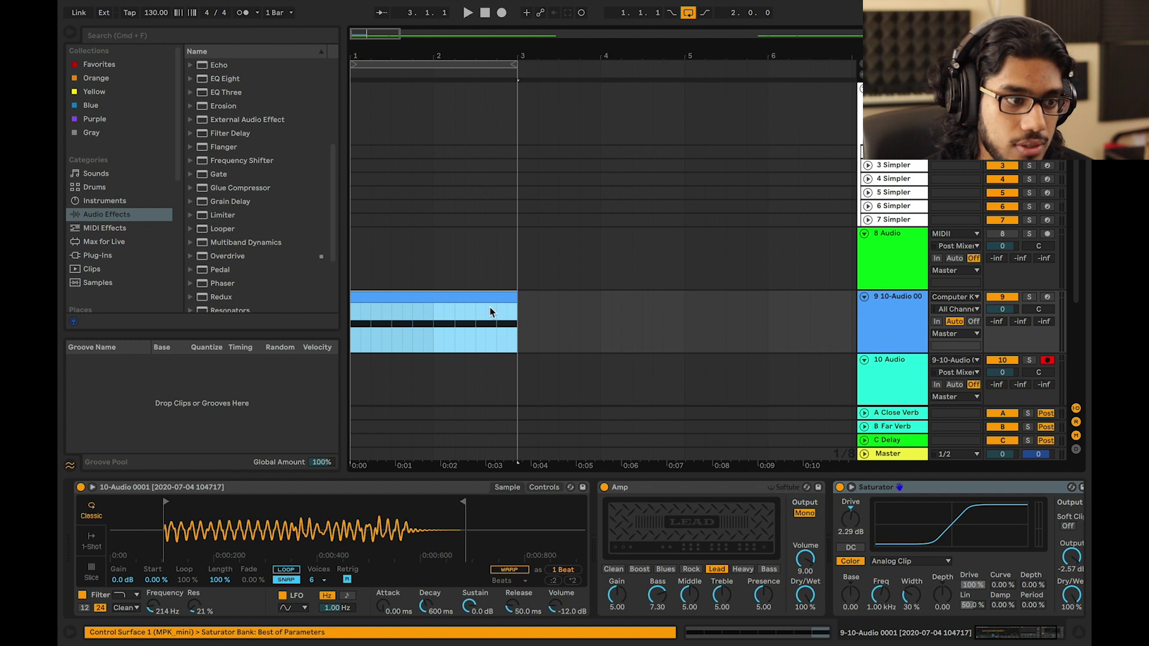
key(space)
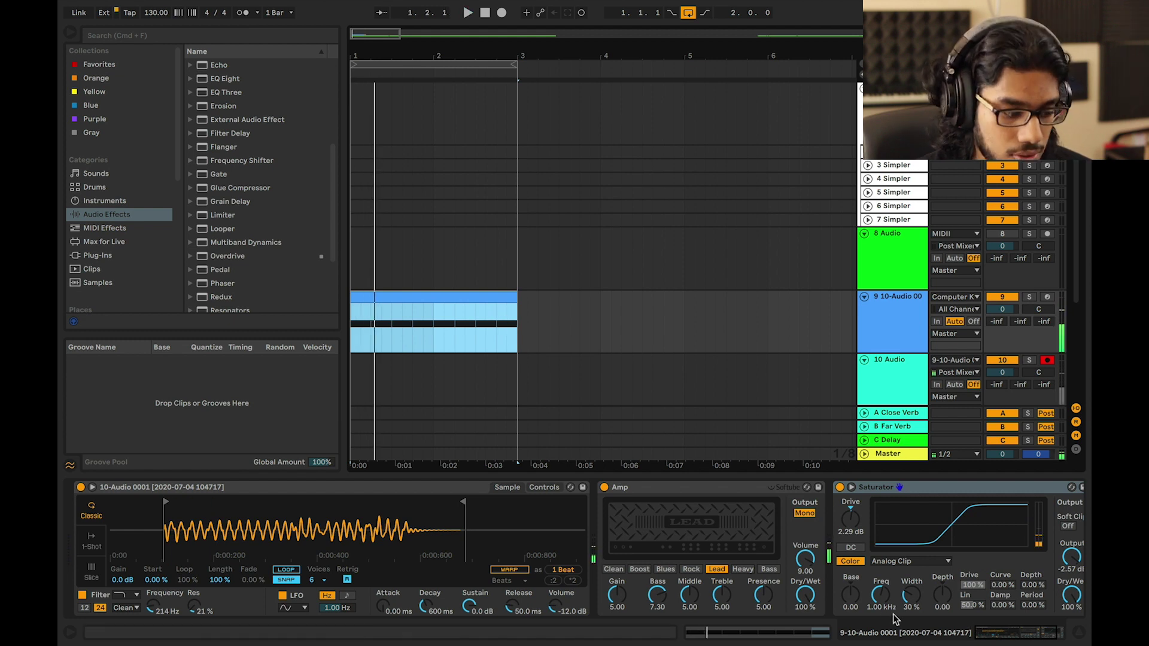
Set Simpler's transposition to 0 st and check the playback
click(544, 487)
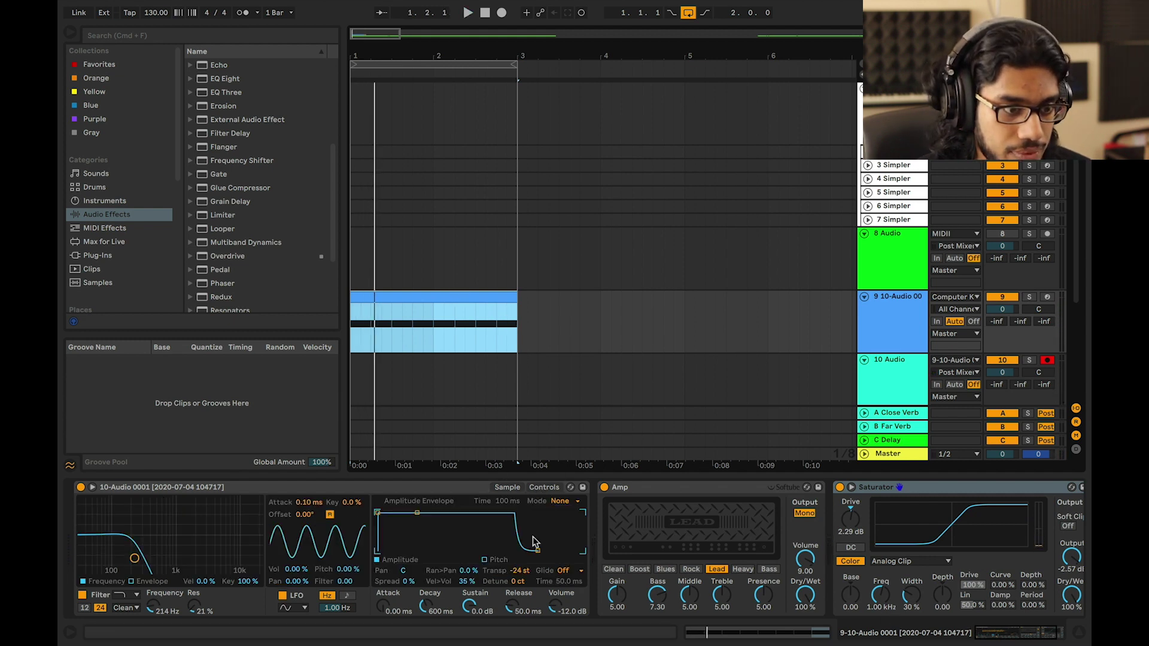
click(521, 571)
text(0)
key(Return)
key(space)
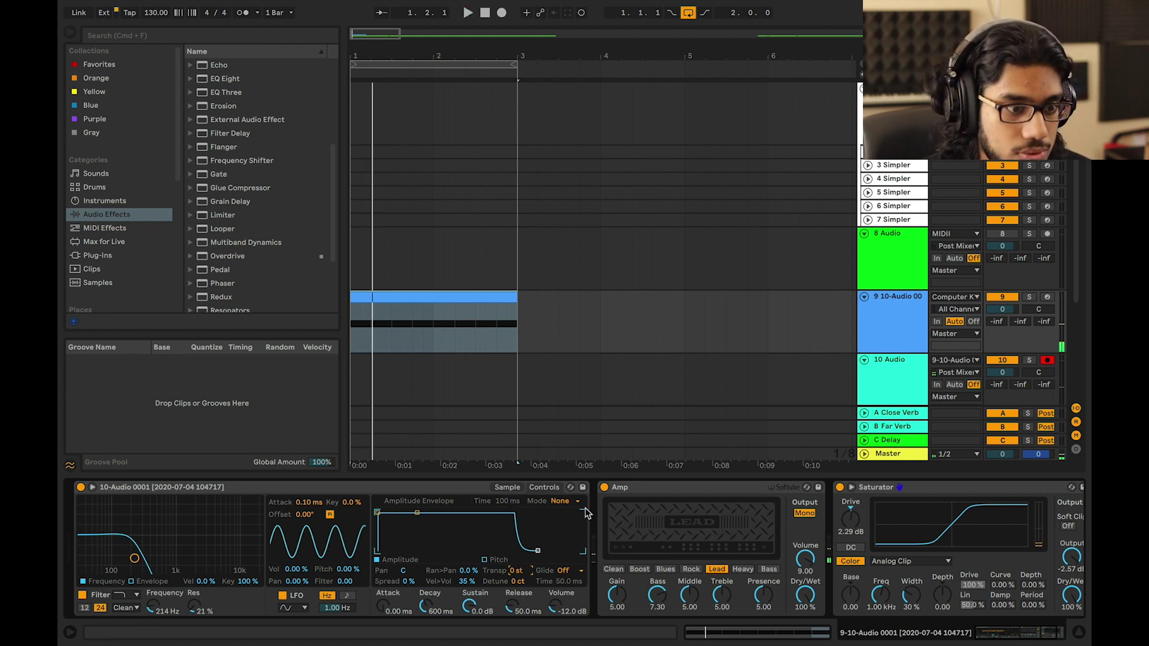
Switch the Amp model to Blues and listen to the result
click(665, 570)
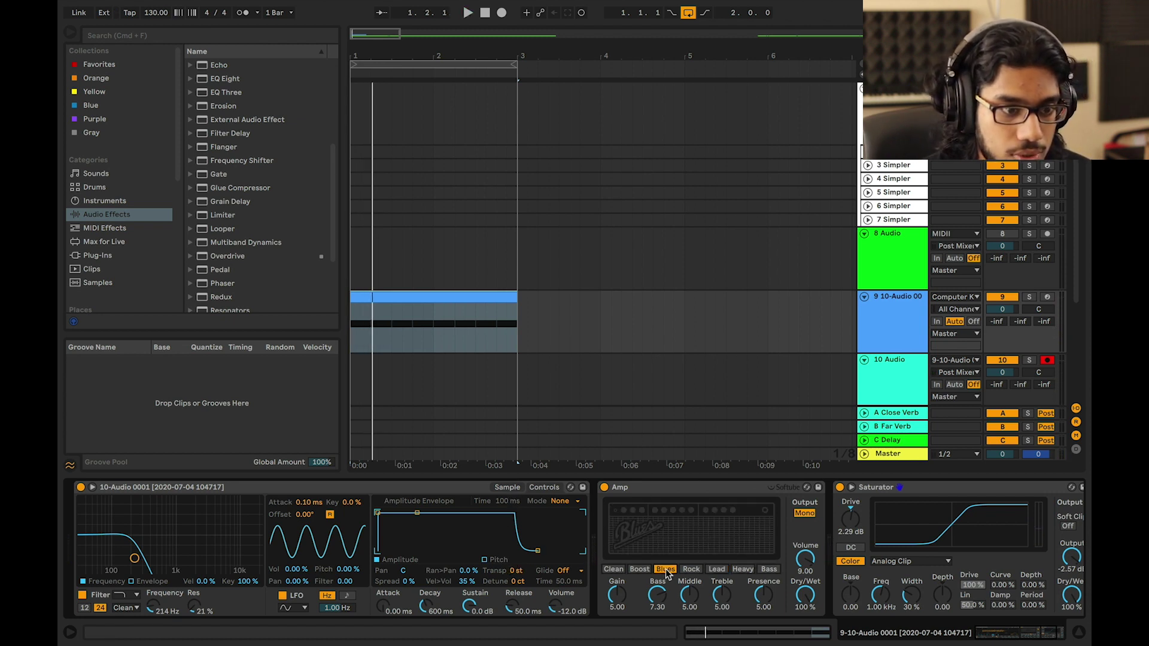
click(776, 492)
key(space)
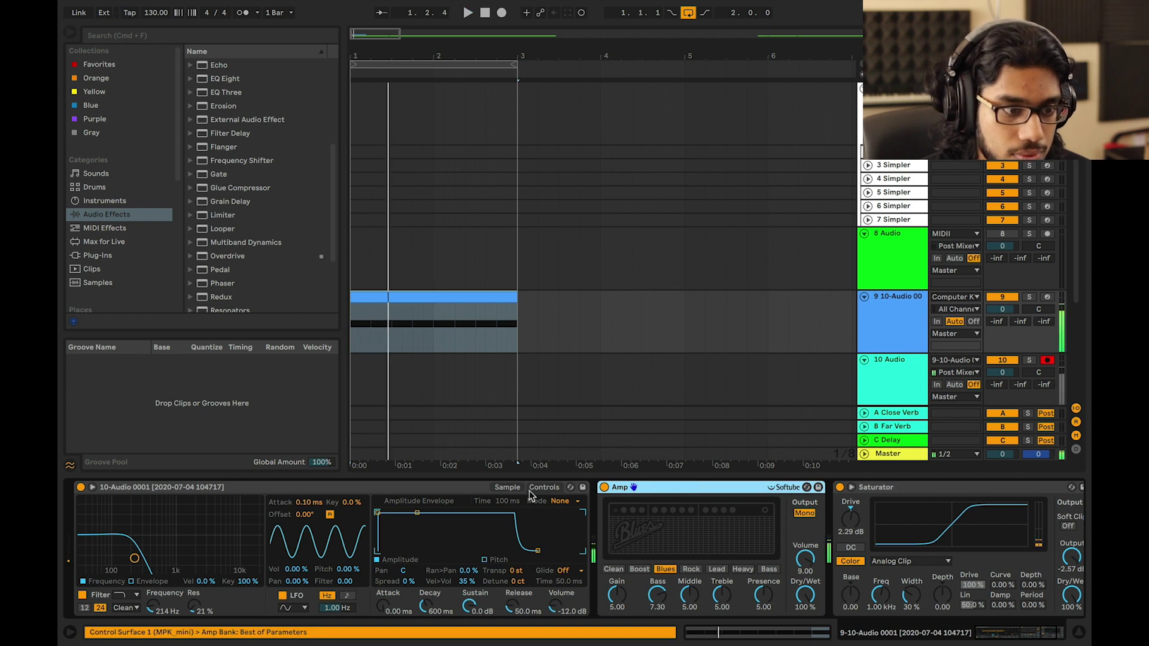
Shape Simpler's amplitude envelope with 1.66 s decay and -inf sustain, and its pitch envelope with +12 st amount and 134 ms decay
drag(418, 515, 426, 550)
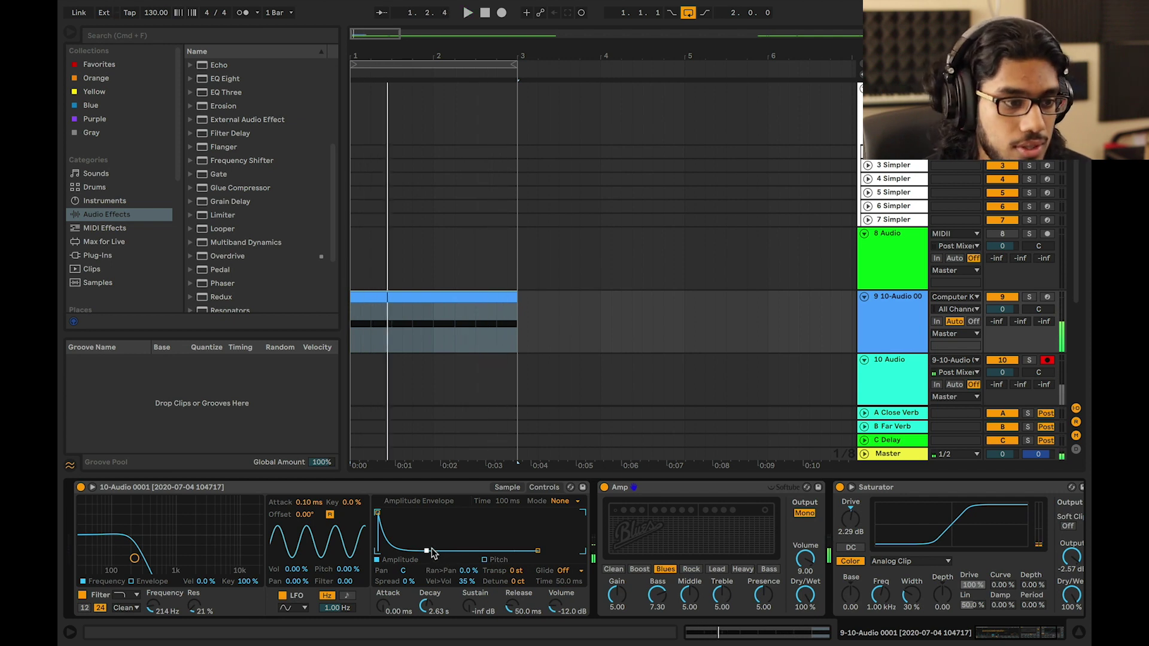
click(484, 560)
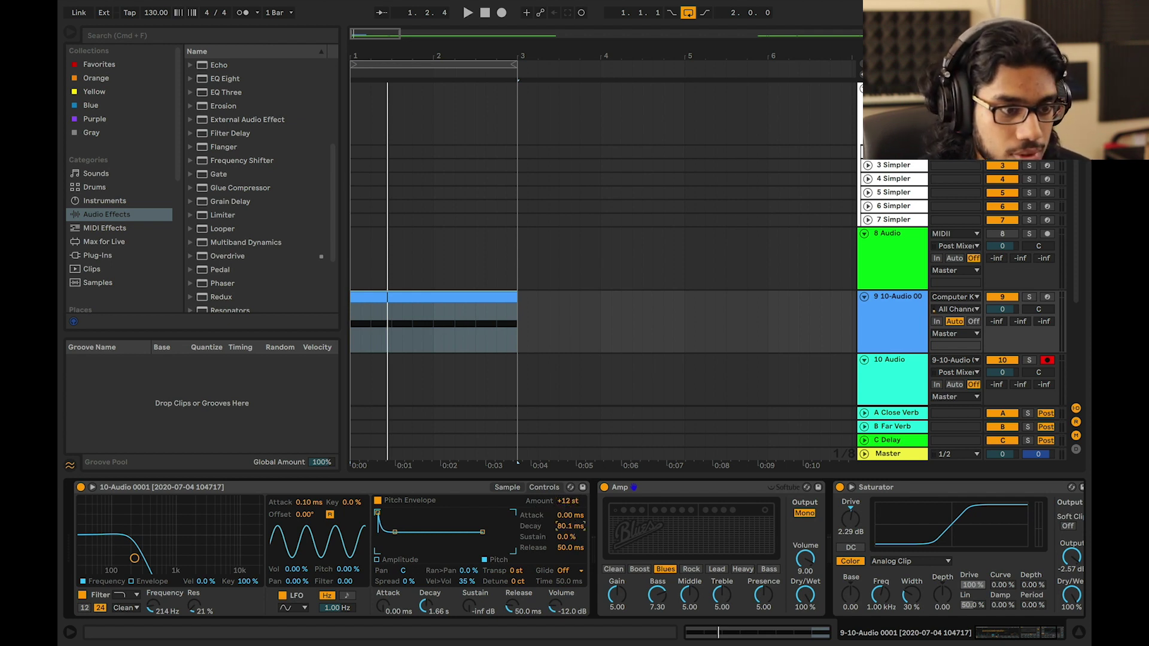
key(space)
drag(572, 528, 572, 518)
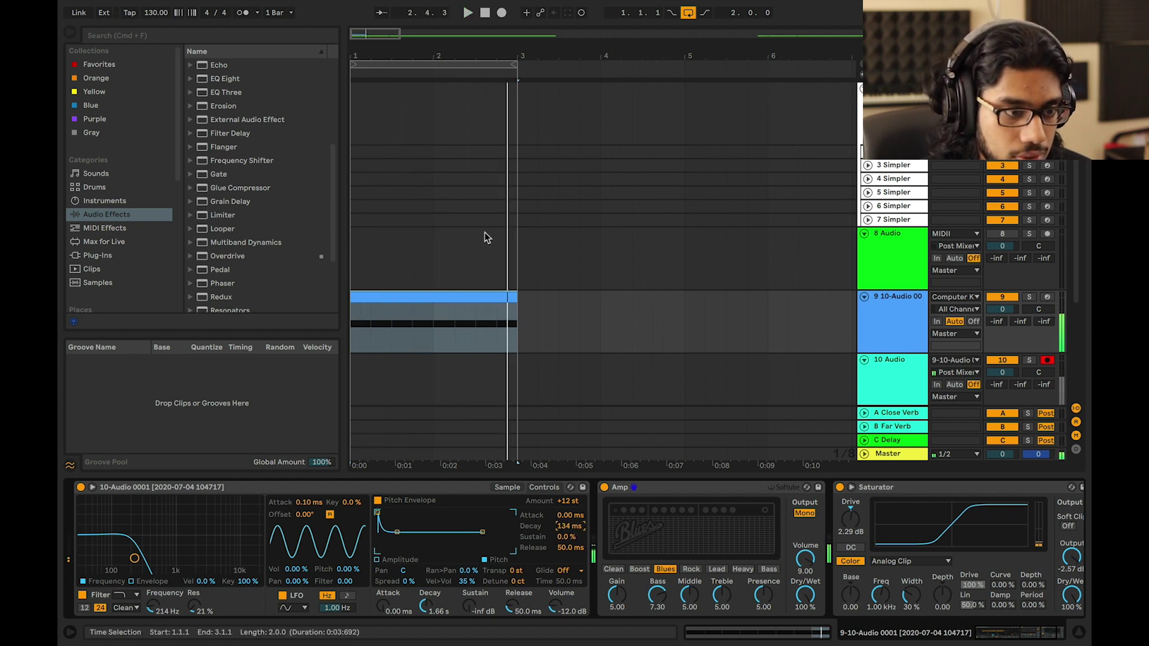
Try a +12 st transposition in Simpler during playback and reset the transposition to 0 st
key(space)
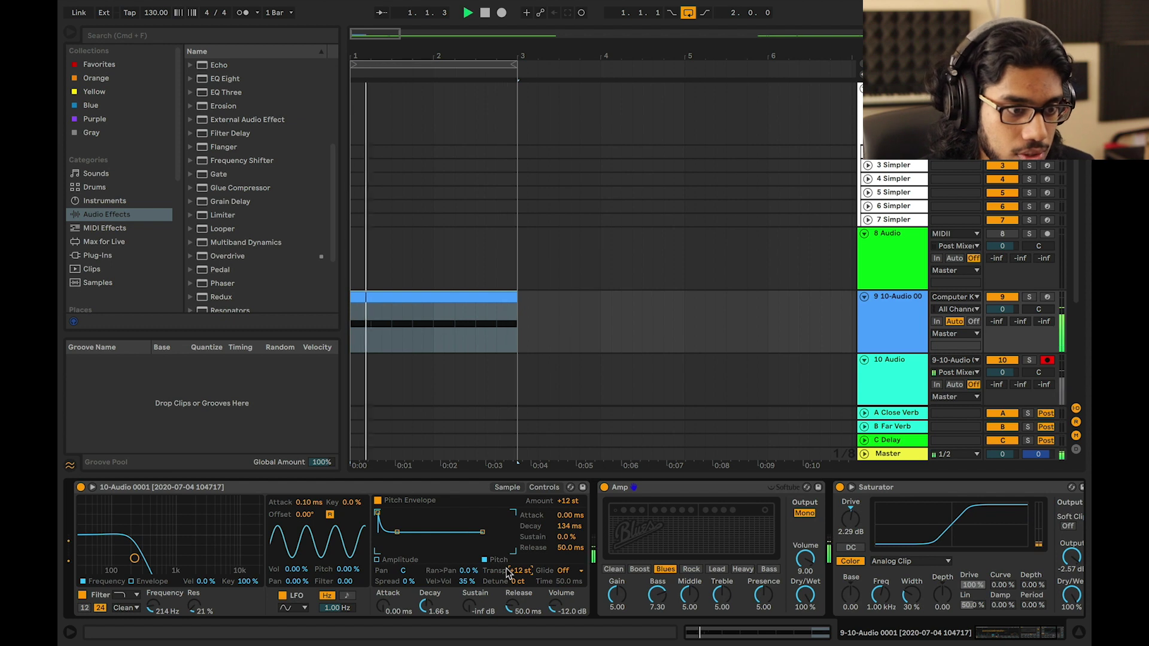
key(space)
double_click(523, 574)
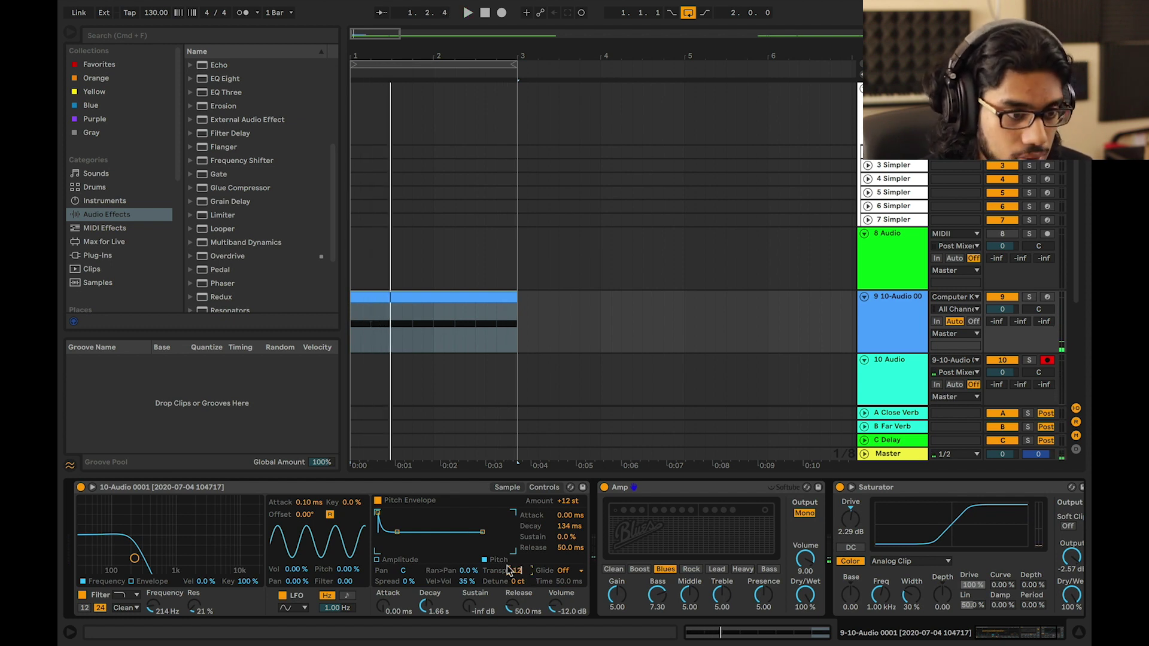
key(Delete)
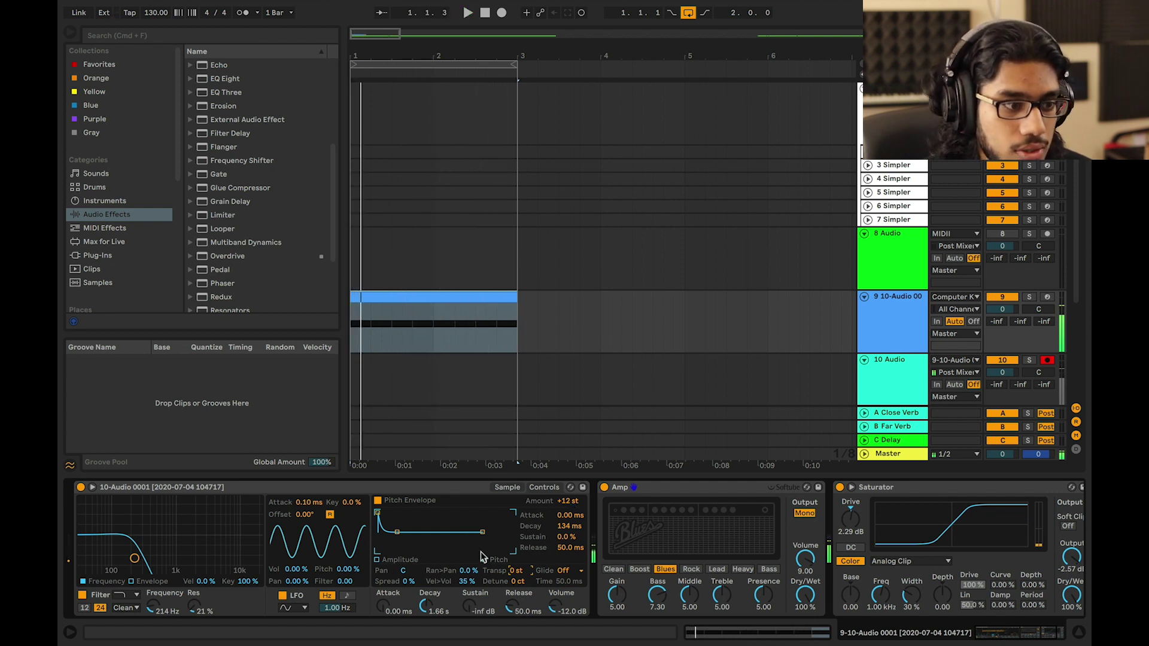
Open Simpler's low-pass filter to about 12.5 kHz with 18% resonance and check the playback
drag(135, 560, 243, 559)
key(space)
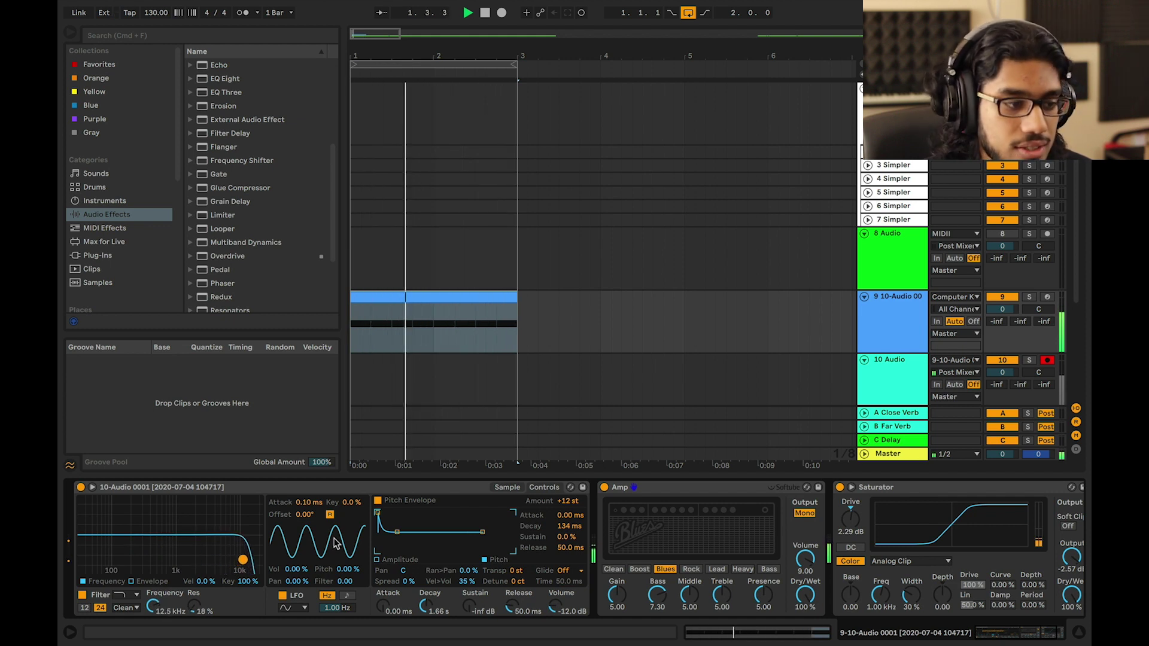
scroll(336, 544, right, 3)
scroll(335, 545, left, 3)
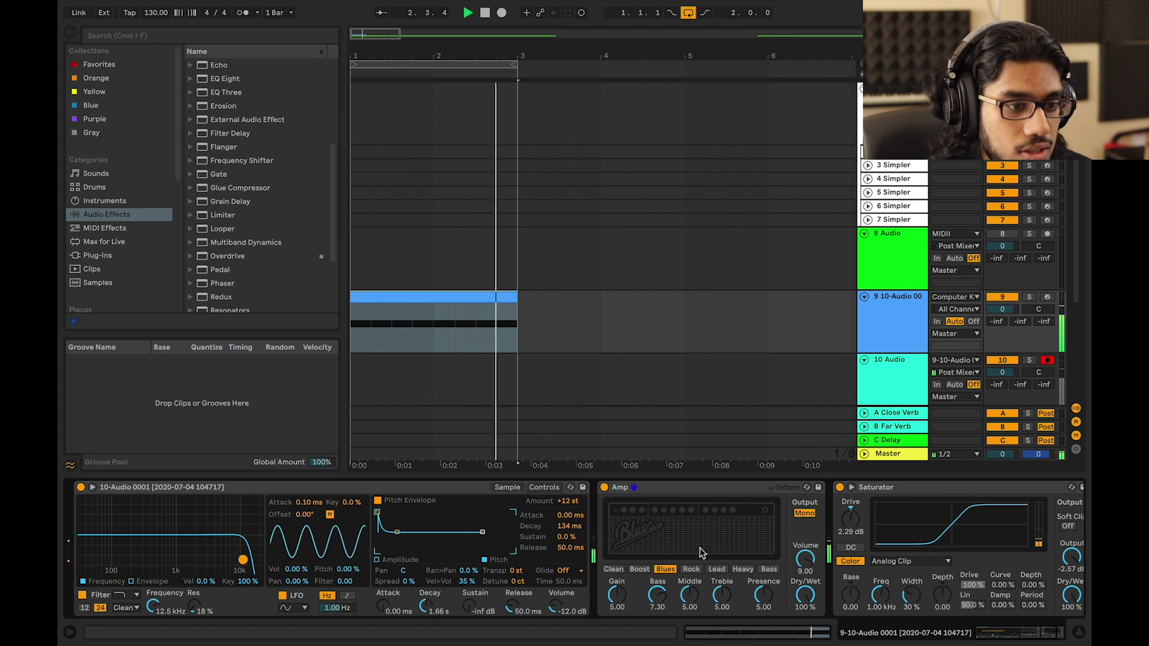
key(space)
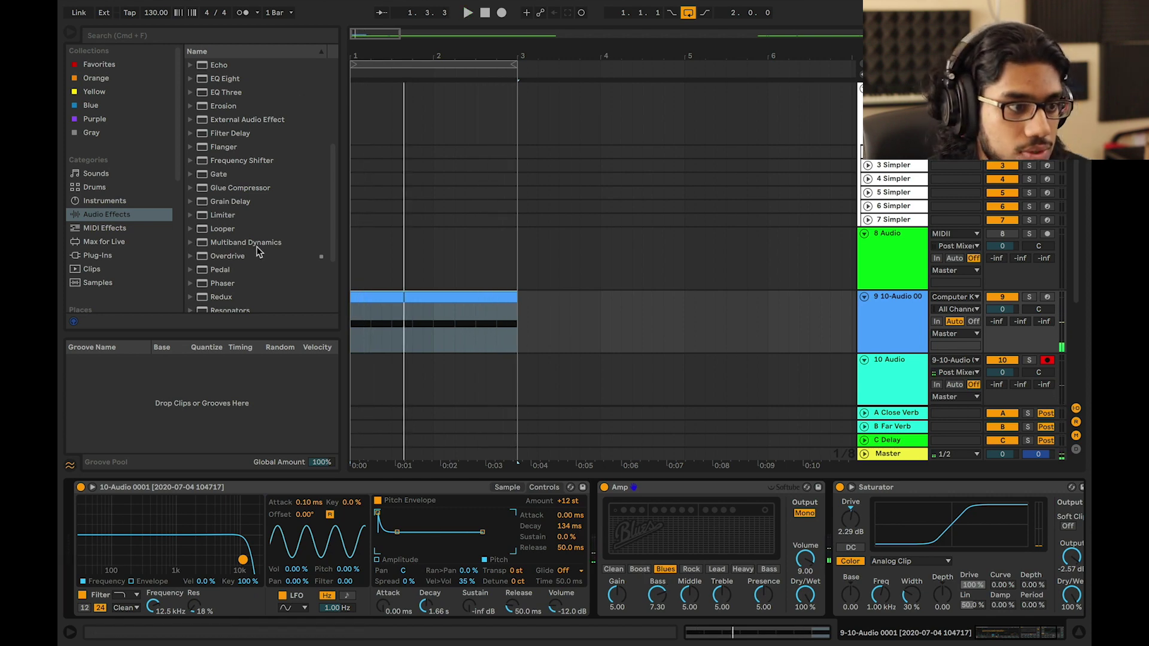
Insert EQ Eight between Amp and Saturator and lower the band 4 high shelf by about 7 dB near 3.5 kHz
drag(225, 79, 759, 559)
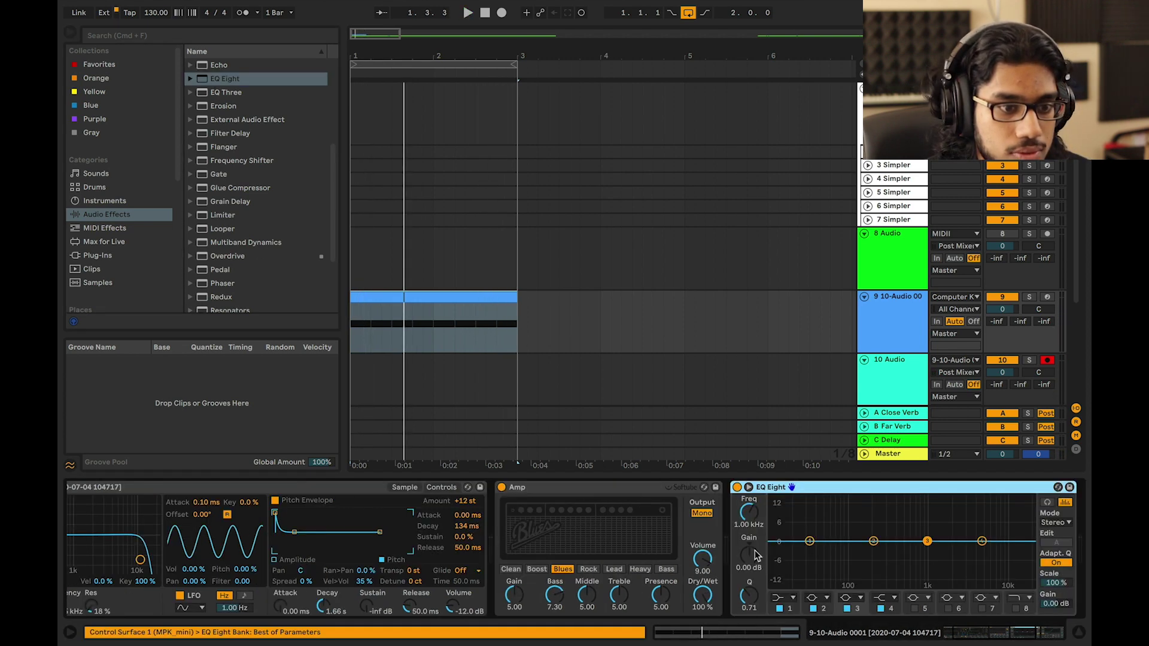
key(space)
drag(982, 542, 965, 563)
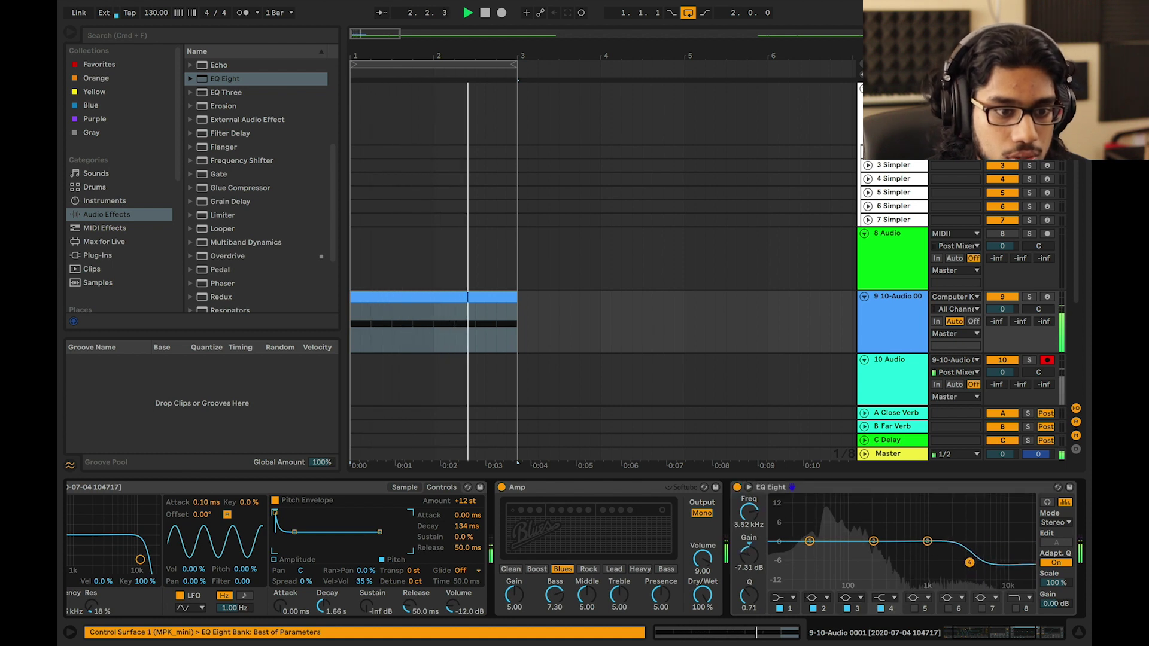
Change EQ Eight band 1 to a low cut below 30 Hz and dip band 2 to -1.12 dB at 240 Hz
click(781, 597)
click(778, 513)
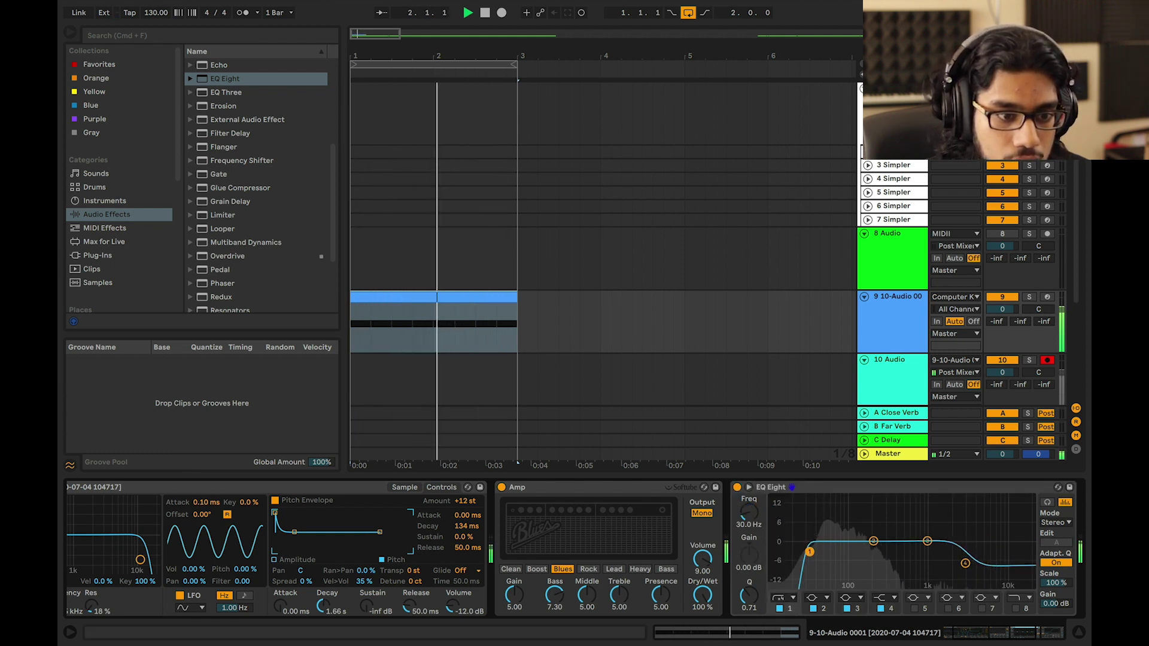
drag(807, 552, 797, 554)
drag(874, 541, 879, 544)
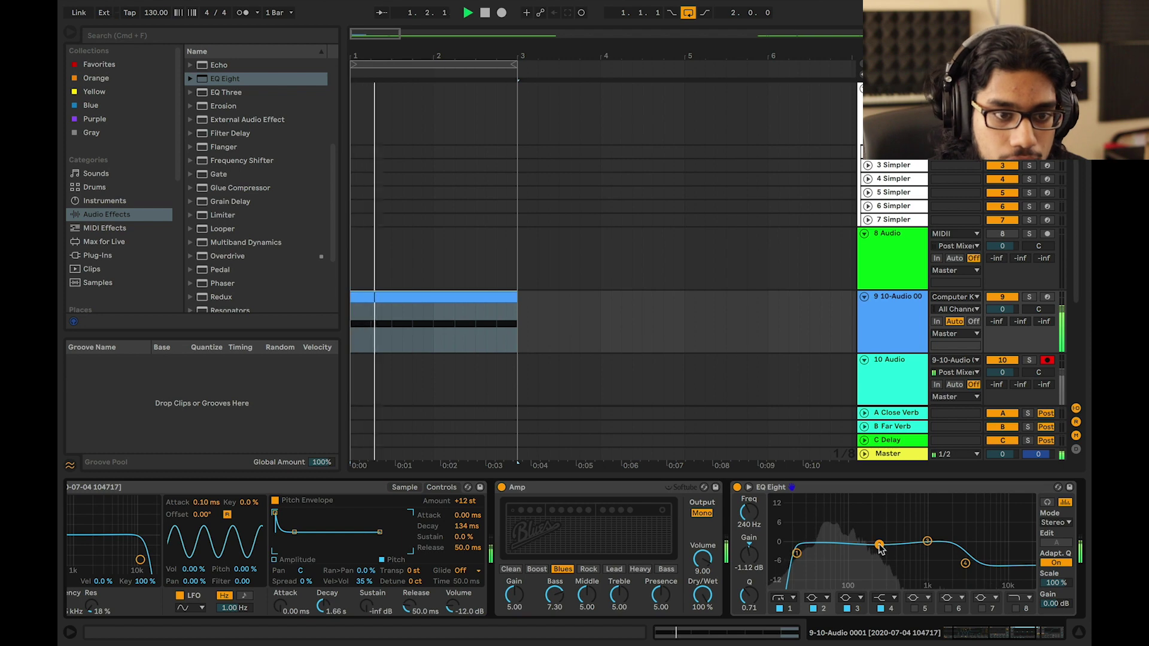
Raise the Saturator drive to 7.43 dB and choose the Medium Curve type after trying Soft Sine, checking the playback
scroll(748, 549, right, 5)
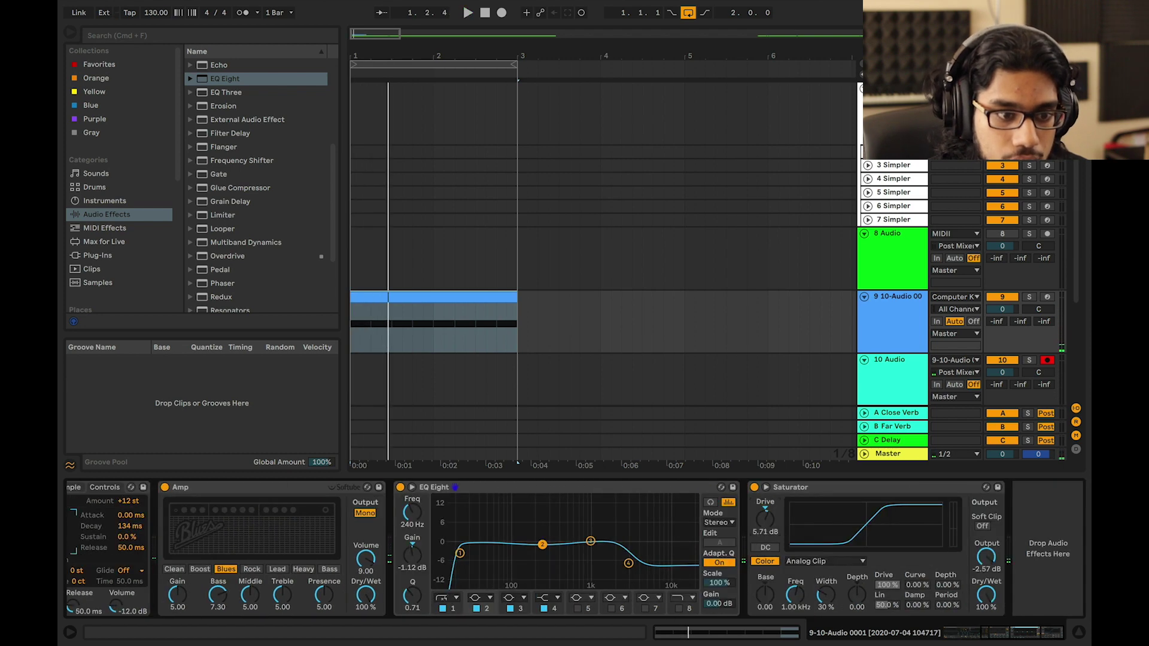
key(space)
drag(766, 518, 765, 515)
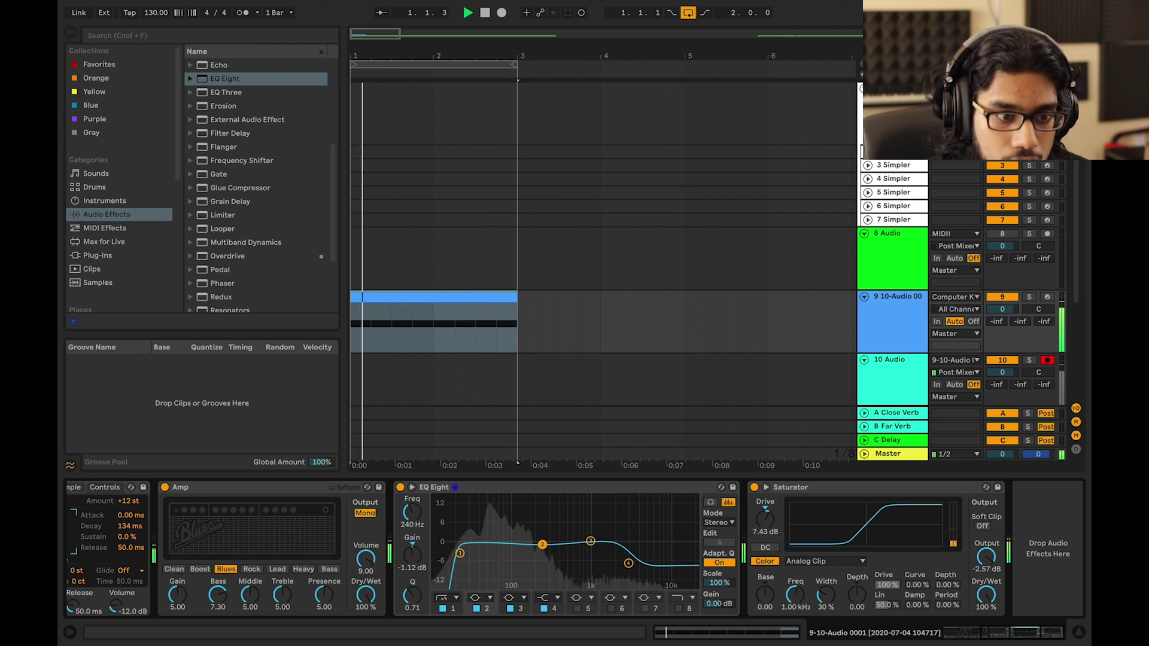
click(824, 562)
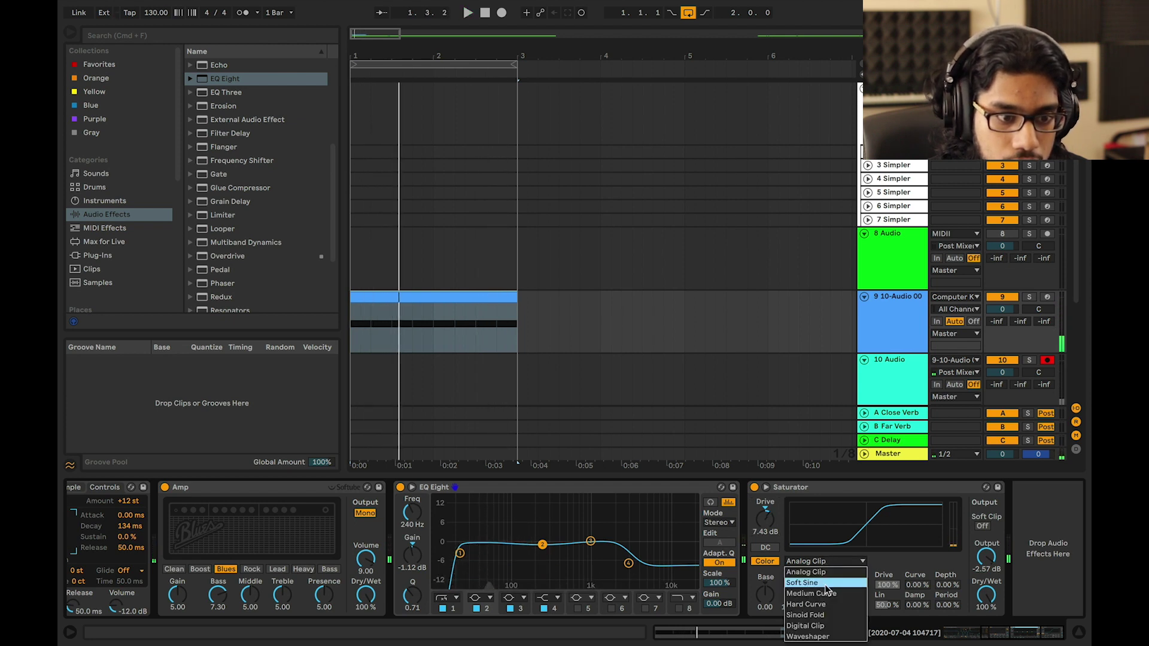
click(825, 584)
click(807, 561)
click(818, 592)
key(space)
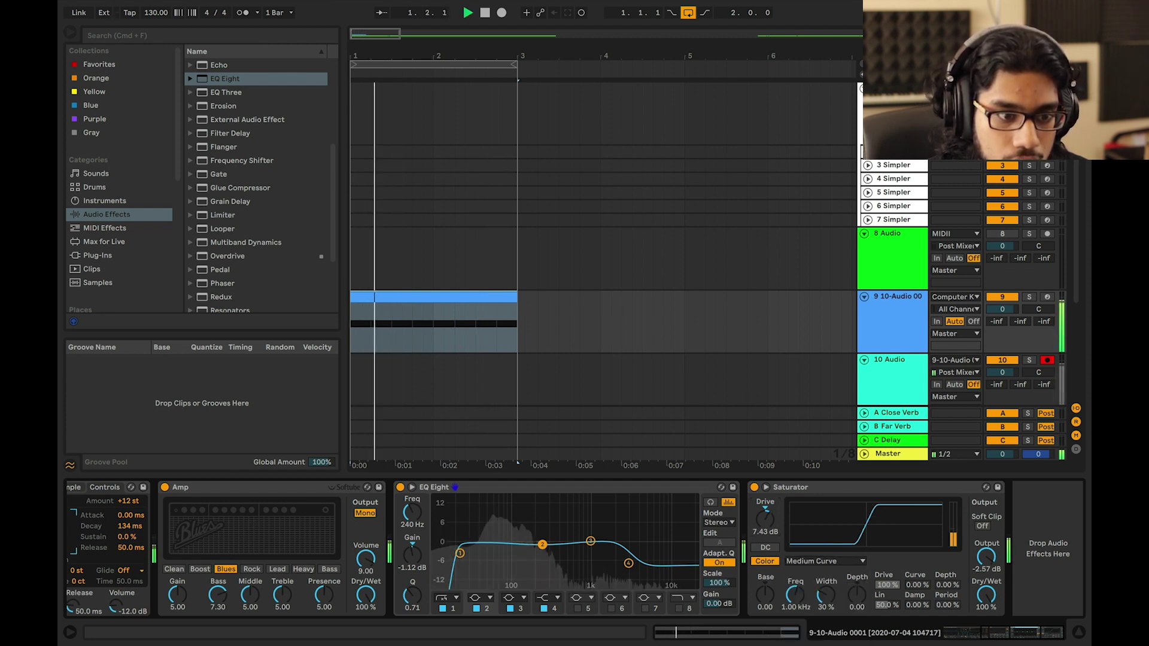
Reduce the Saturator drive to 4.57 dB and its output to -5.14 dB, and play the loop to check the level
drag(986, 557, 986, 563)
drag(765, 518, 765, 526)
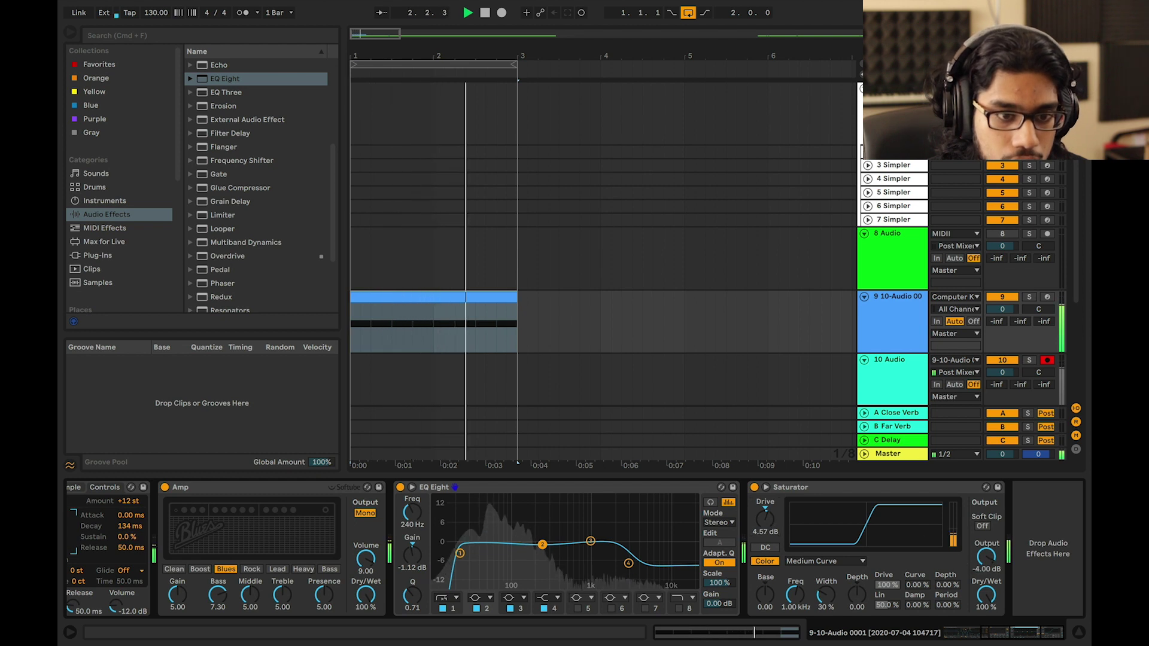
drag(983, 556, 983, 557)
key(space)
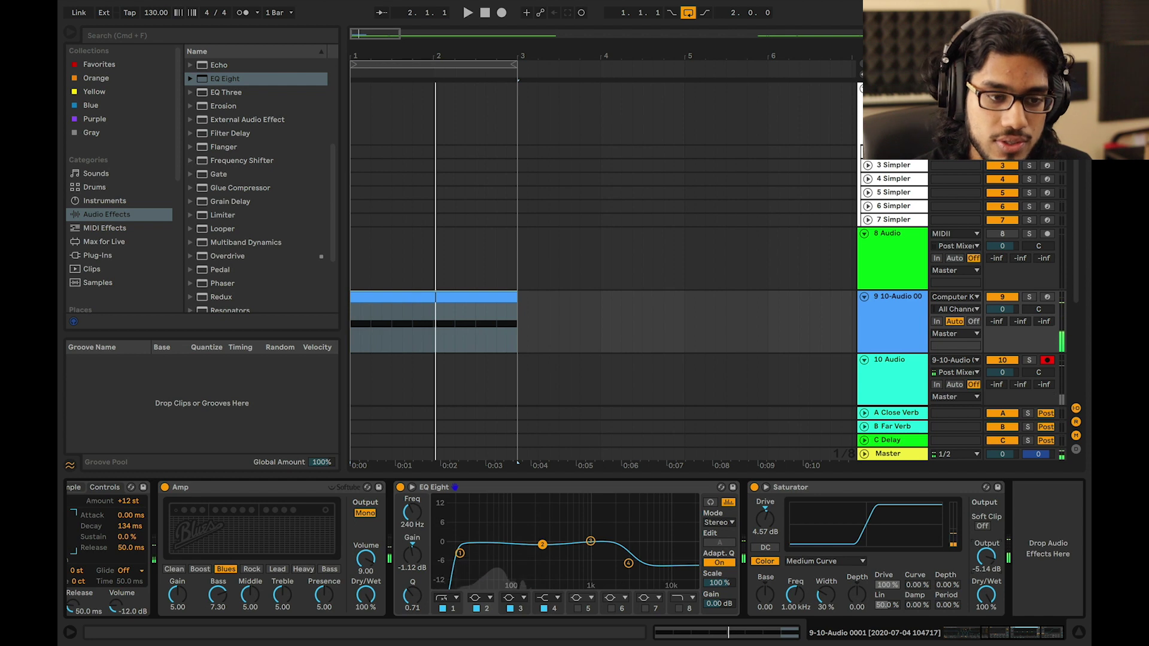
click(798, 494)
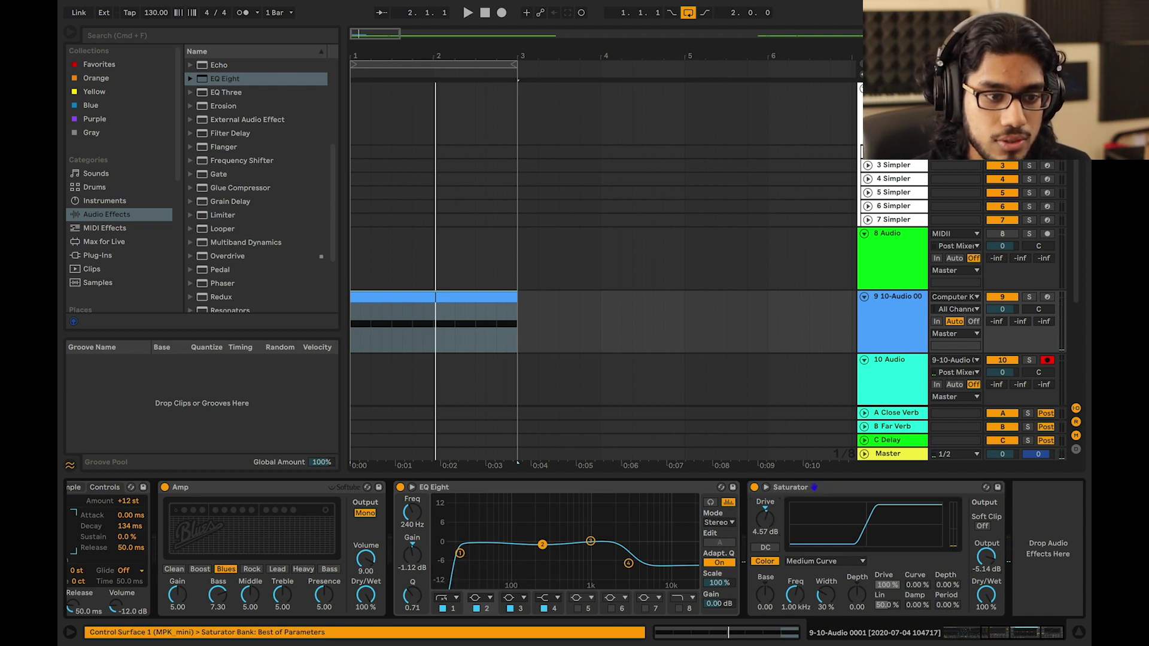
key(space)
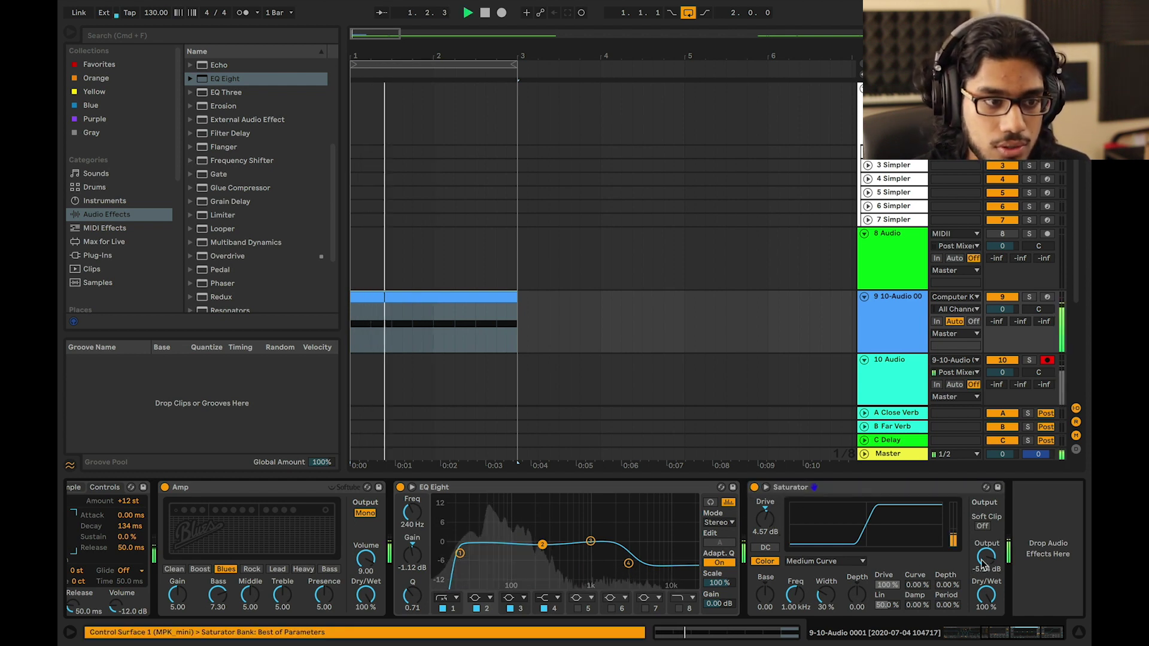
Listen to the two-bar loop on track 9 with the finished effects chain, and stop playback
drag(392, 36, 392, 45)
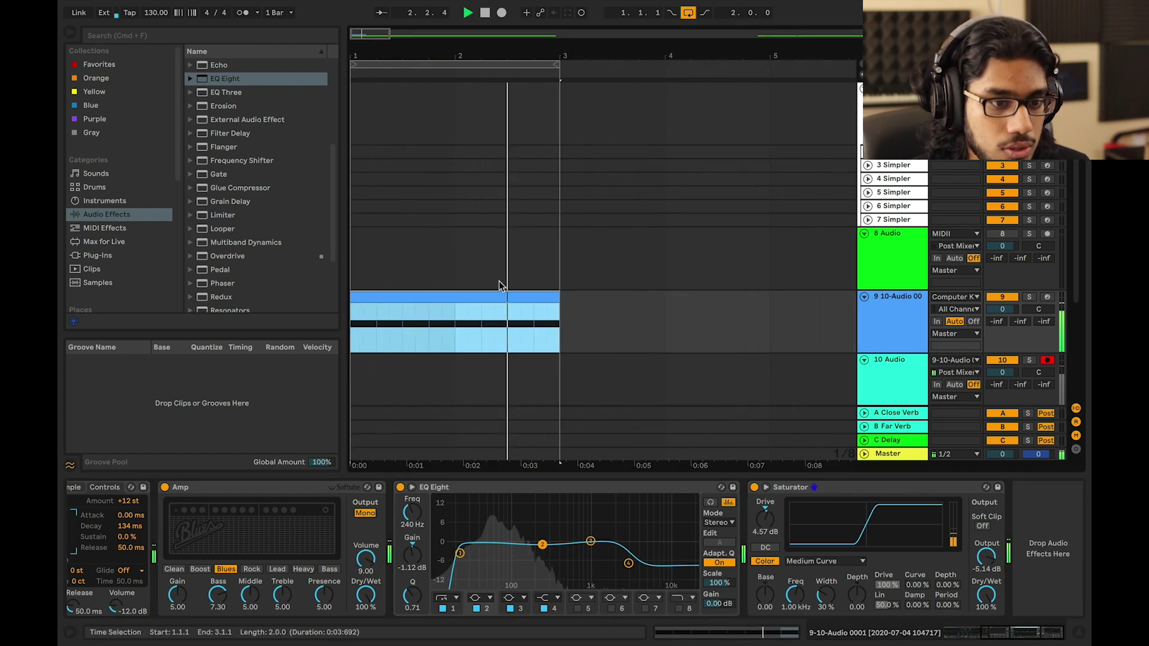
click(545, 297)
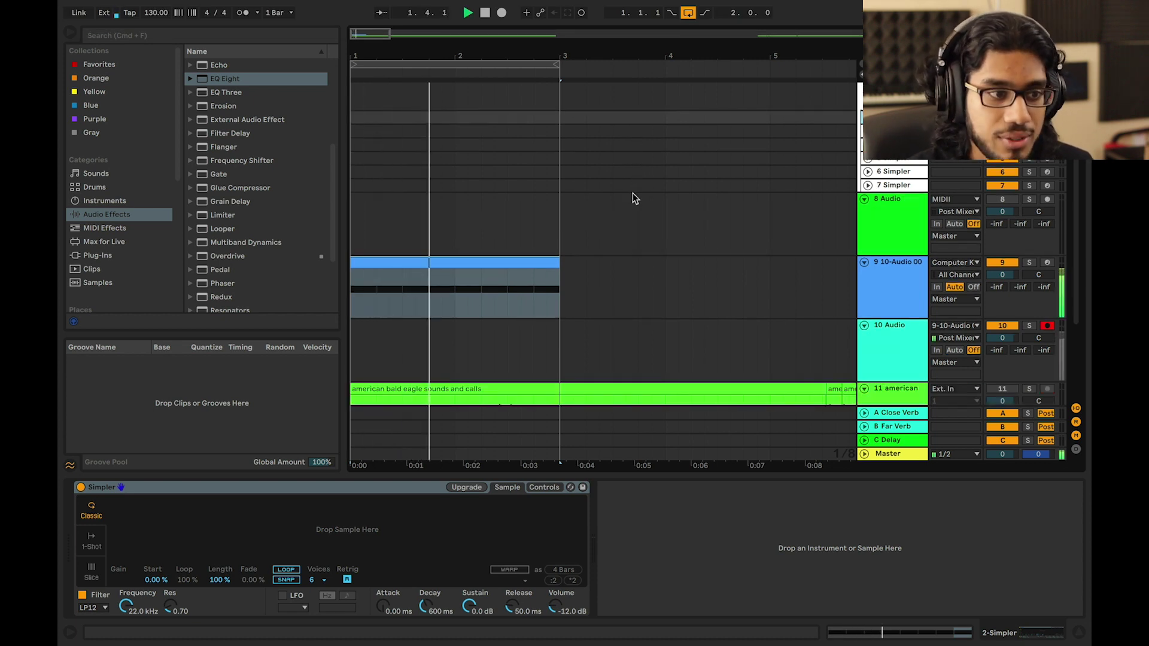
scroll(617, 229, down, 3)
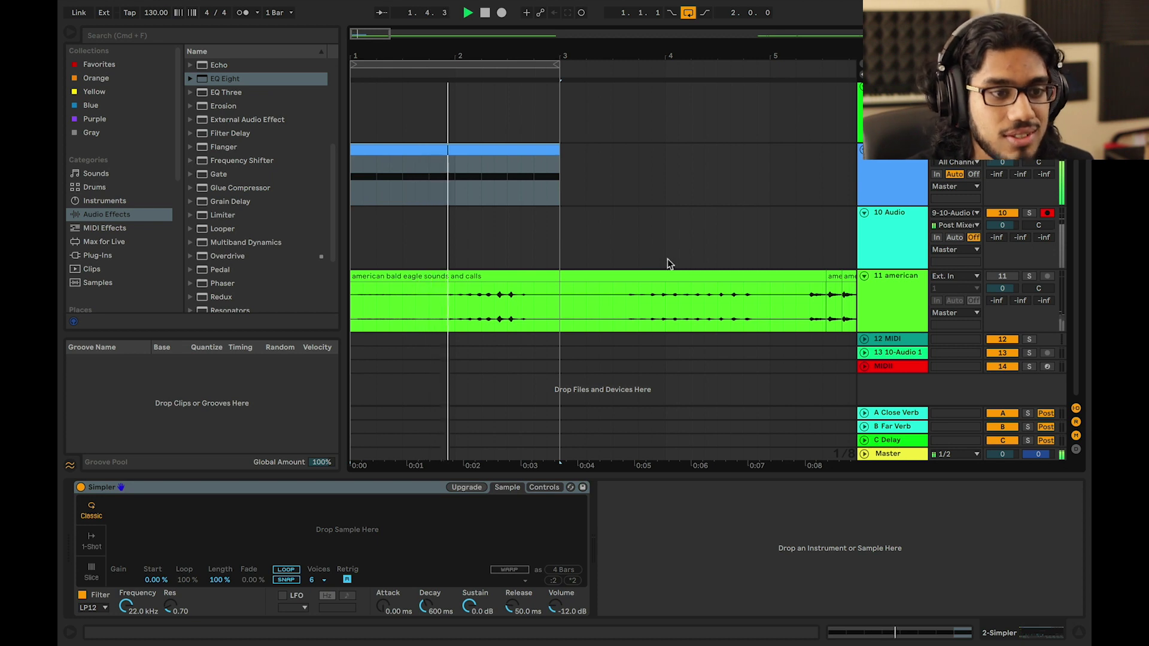
key(space)
Solo the bald eagle recording on track 11 and audition its calls from bar 4 to around bar 13
drag(369, 33, 369, 5)
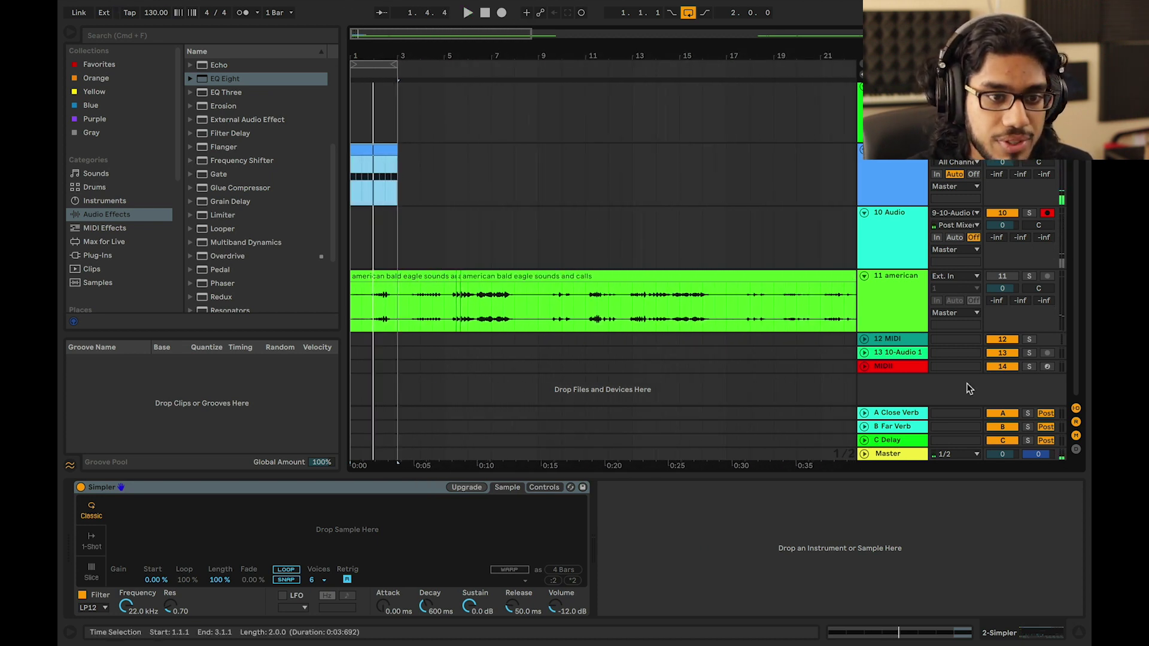
click(1027, 276)
click(424, 305)
key(space)
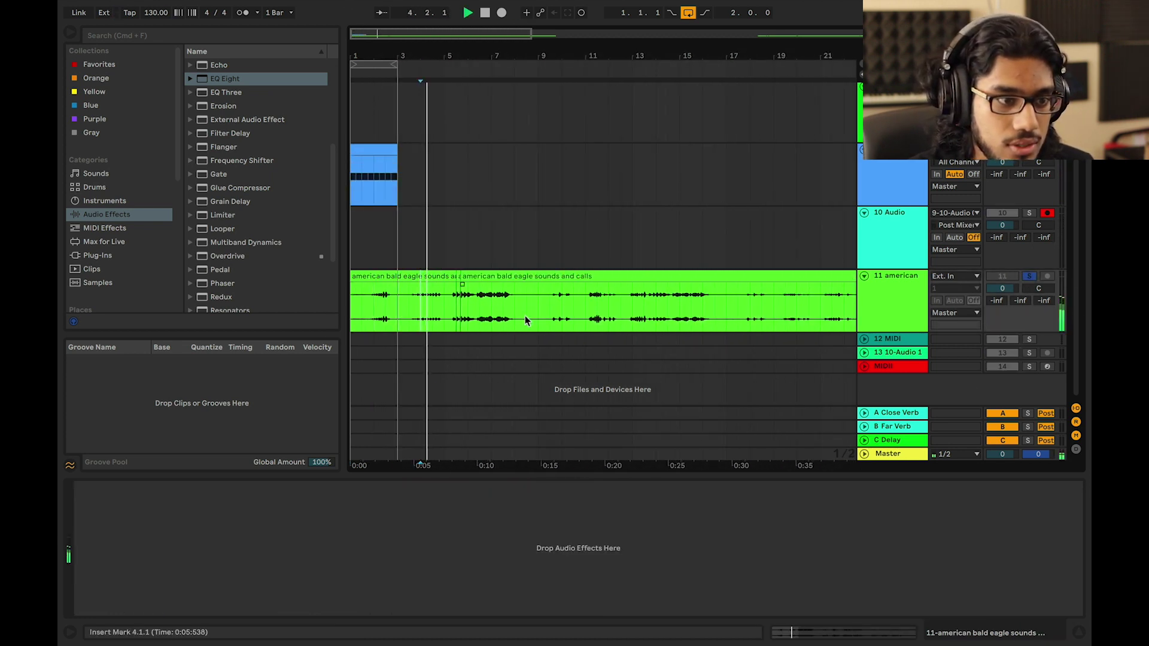
click(503, 318)
click(563, 317)
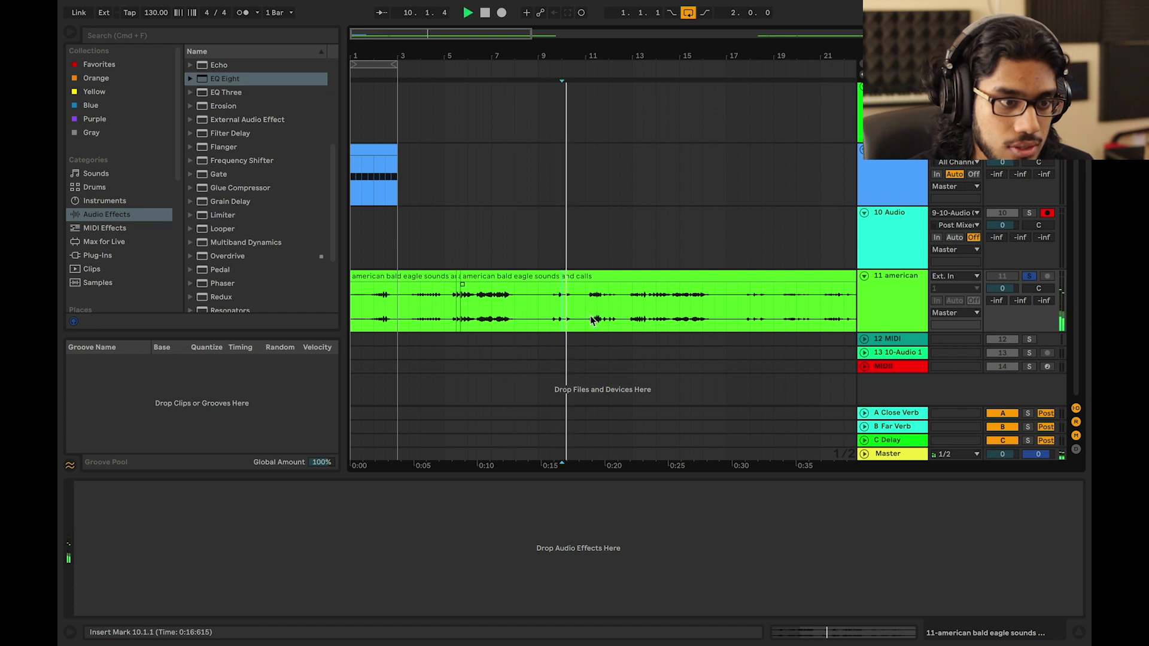
click(592, 321)
click(635, 320)
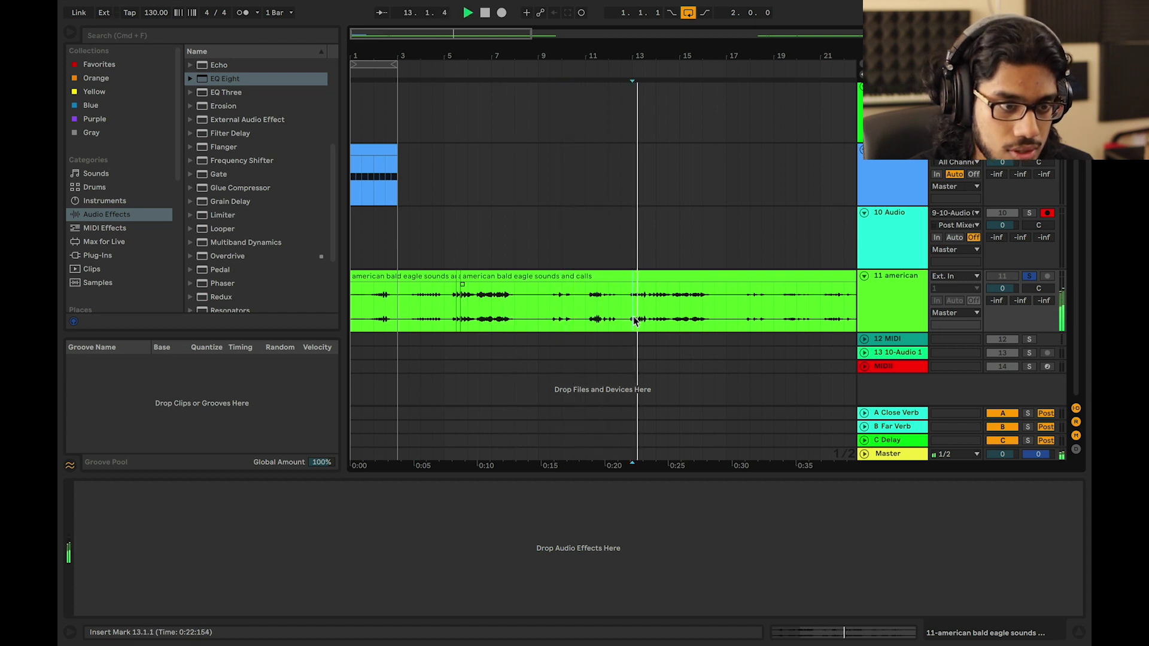
Audition the eagle calls between bars 13 and 22 for a short, percussive sound
key(plus)
key(plus)
scroll(638, 322, right, 3)
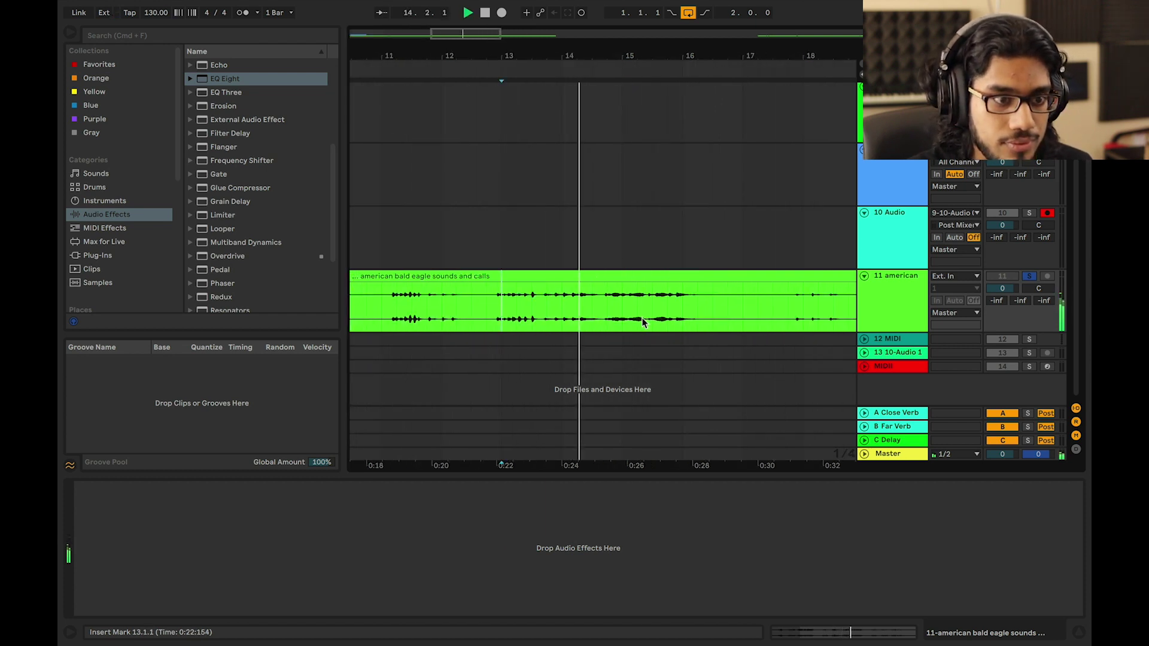
click(666, 319)
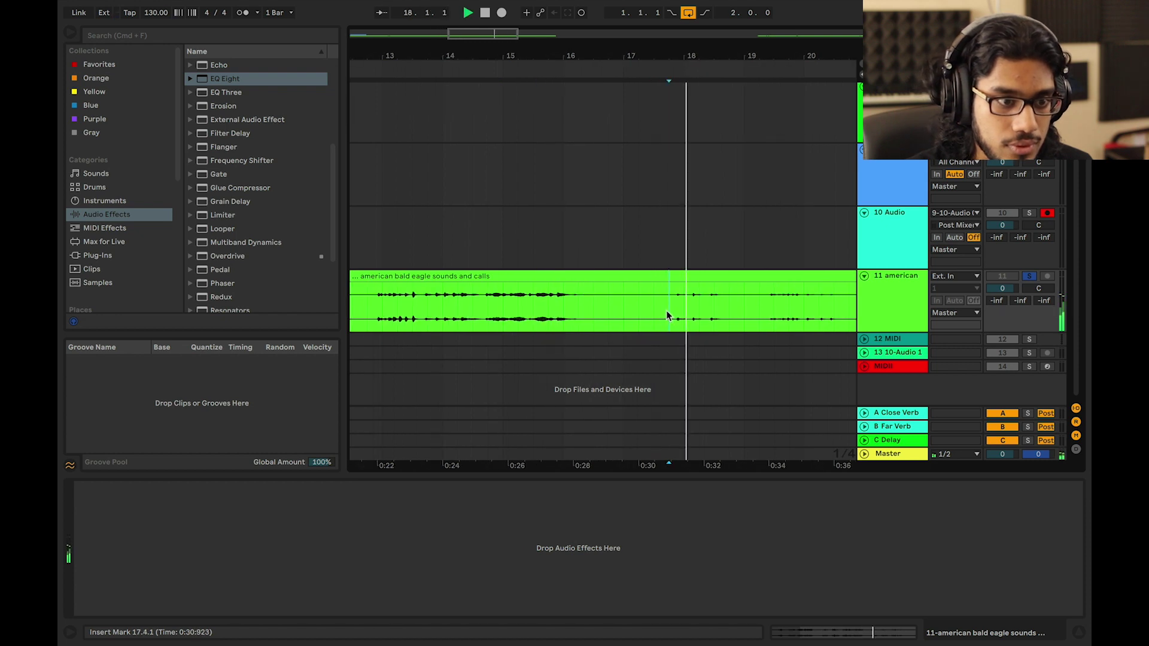
click(628, 321)
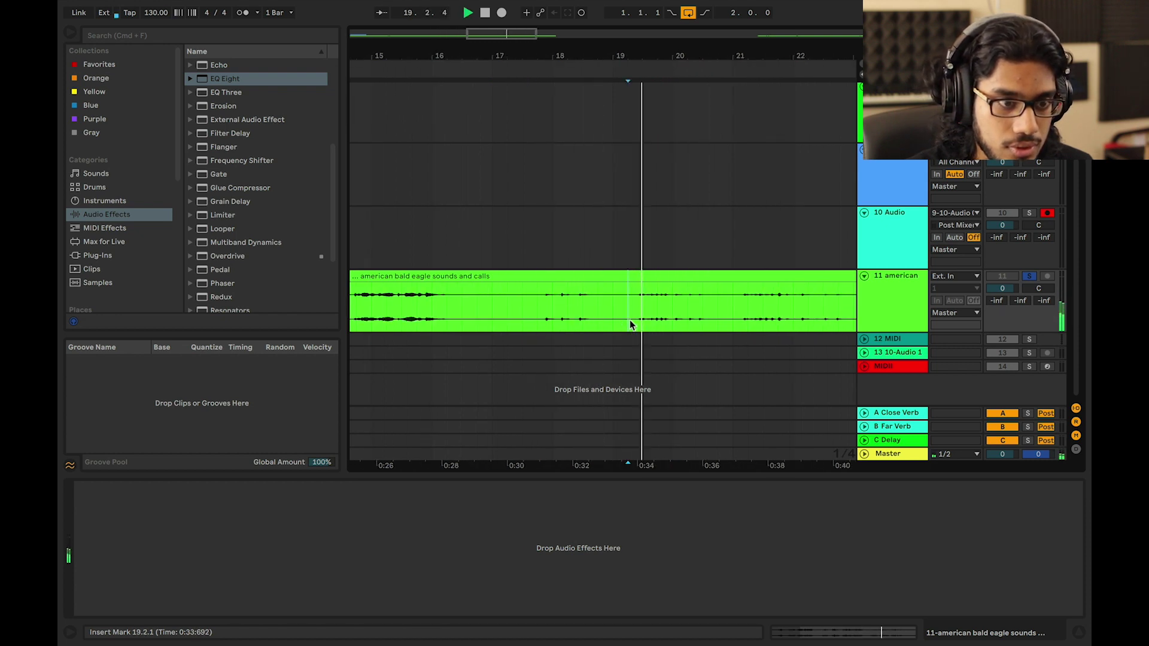
click(715, 305)
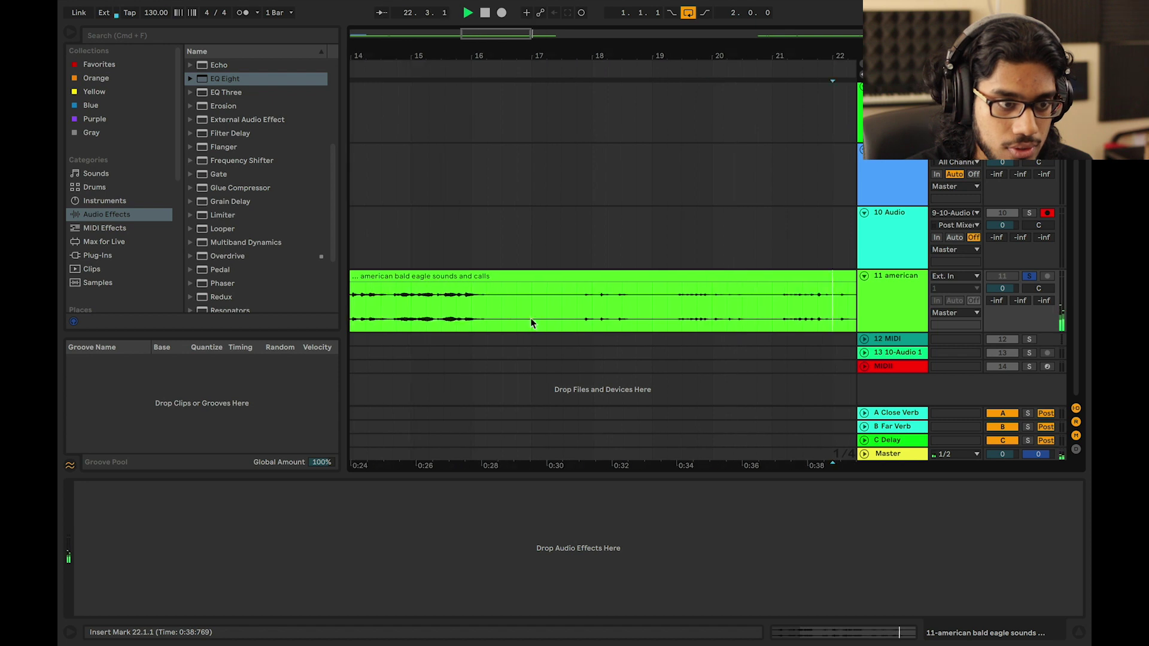
click(591, 315)
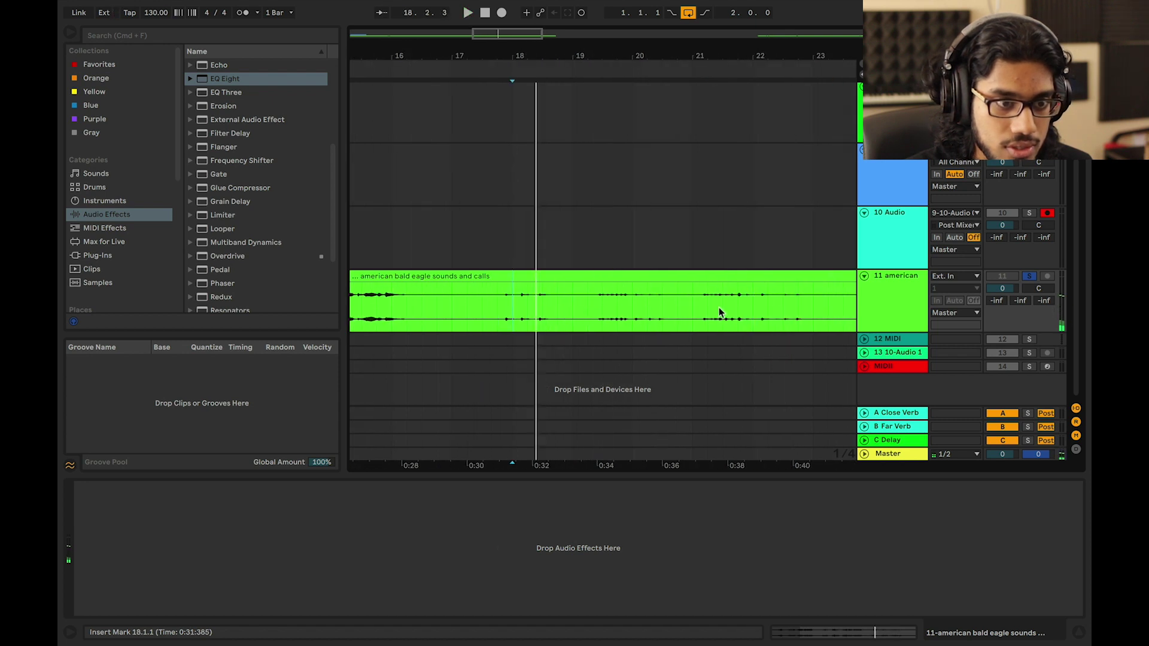
click(755, 320)
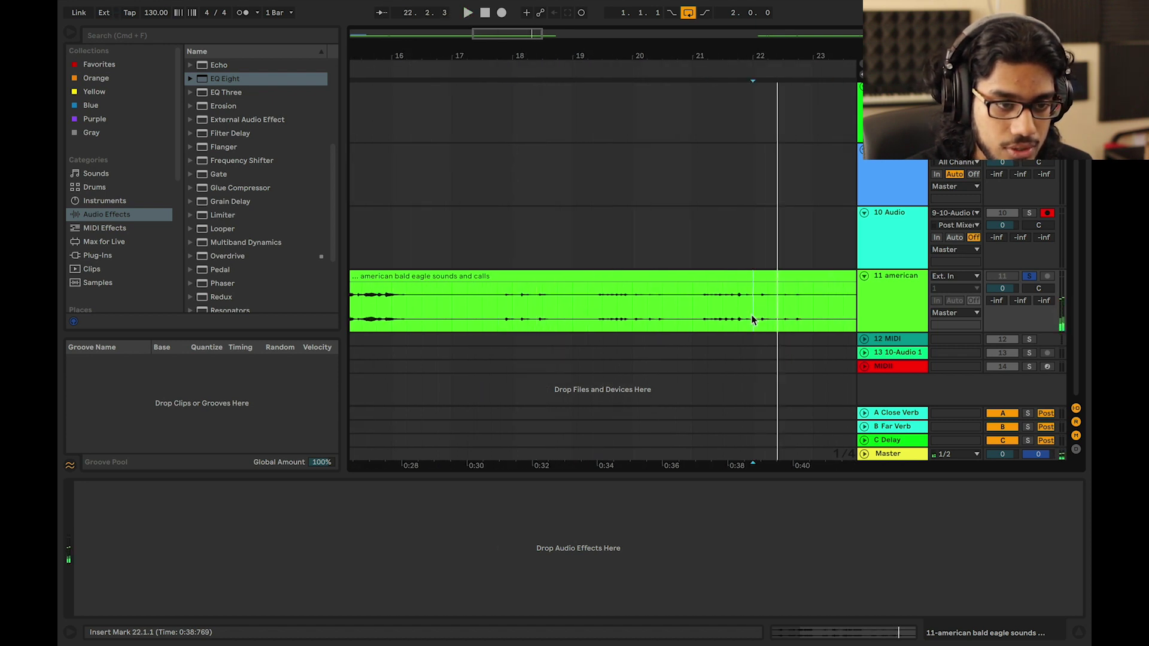
Split the short eagle chirp from 22.1.3 to 22.2.1 into its own clip
key(plus)
key(plus)
scroll(747, 319, right, 2)
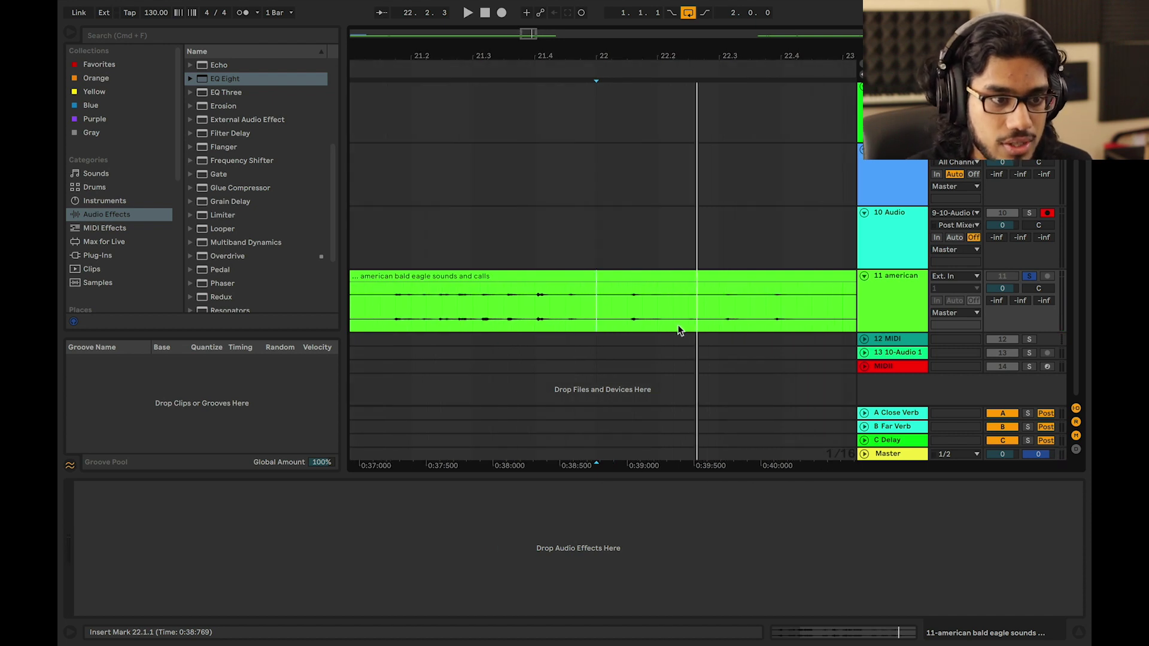
drag(626, 309, 656, 319)
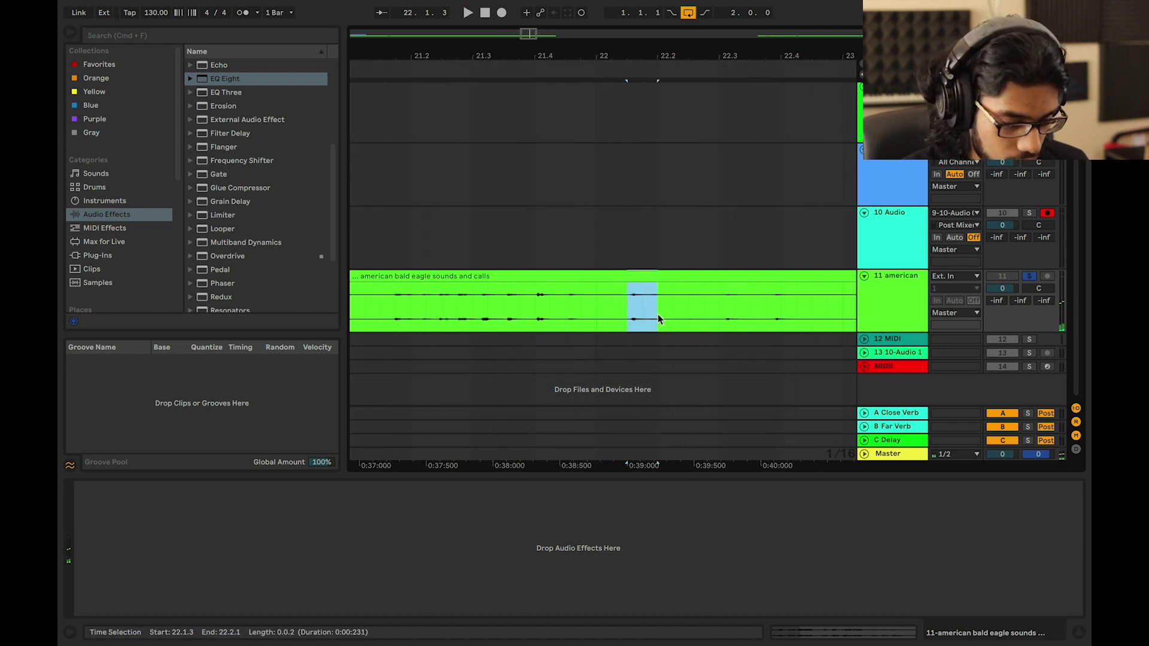
key(super+e)
Rename the 2 Simpler track in the Drums group as HAT
scroll(826, 225, up, 5)
click(896, 154)
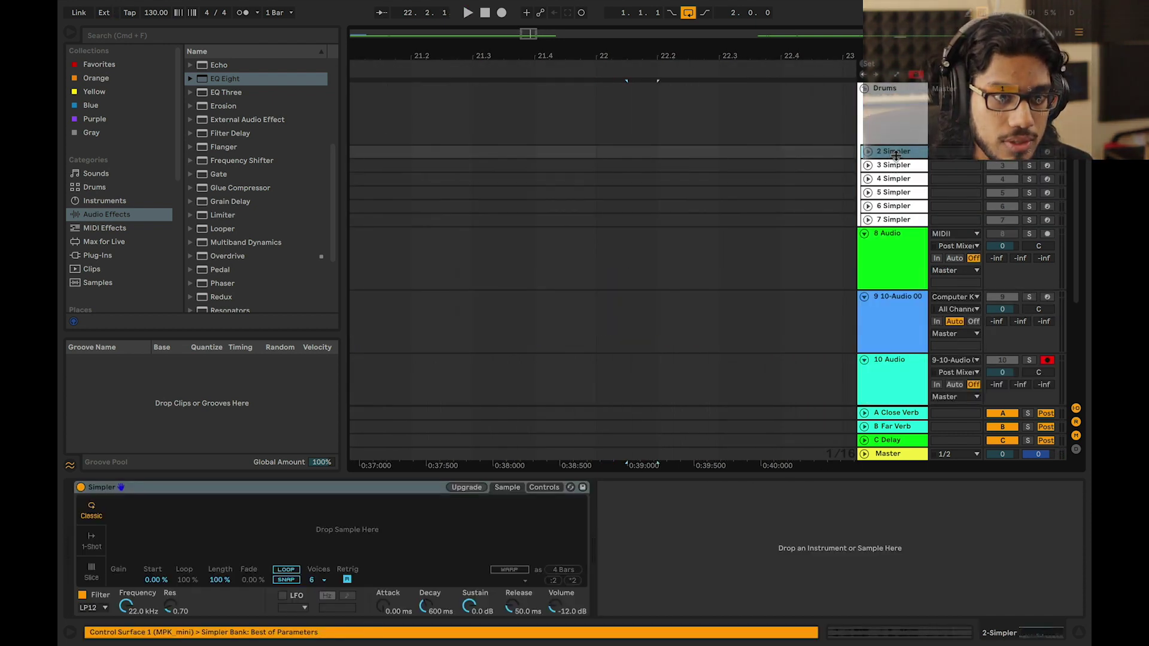
key(super+t)
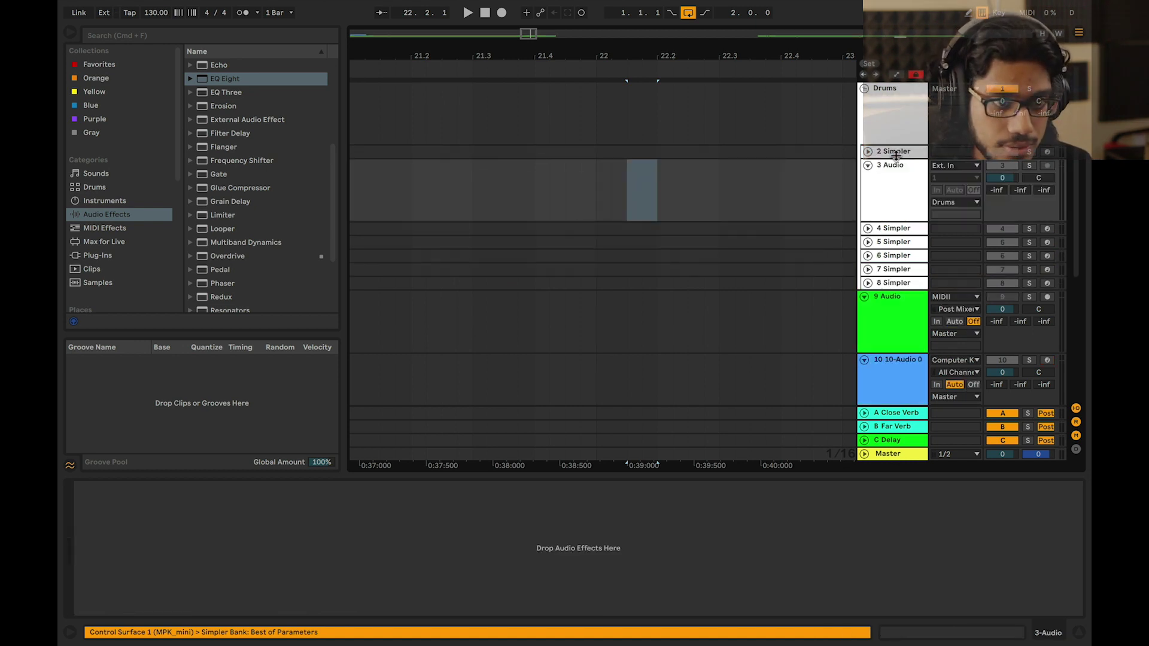
key(super+z)
click(902, 152)
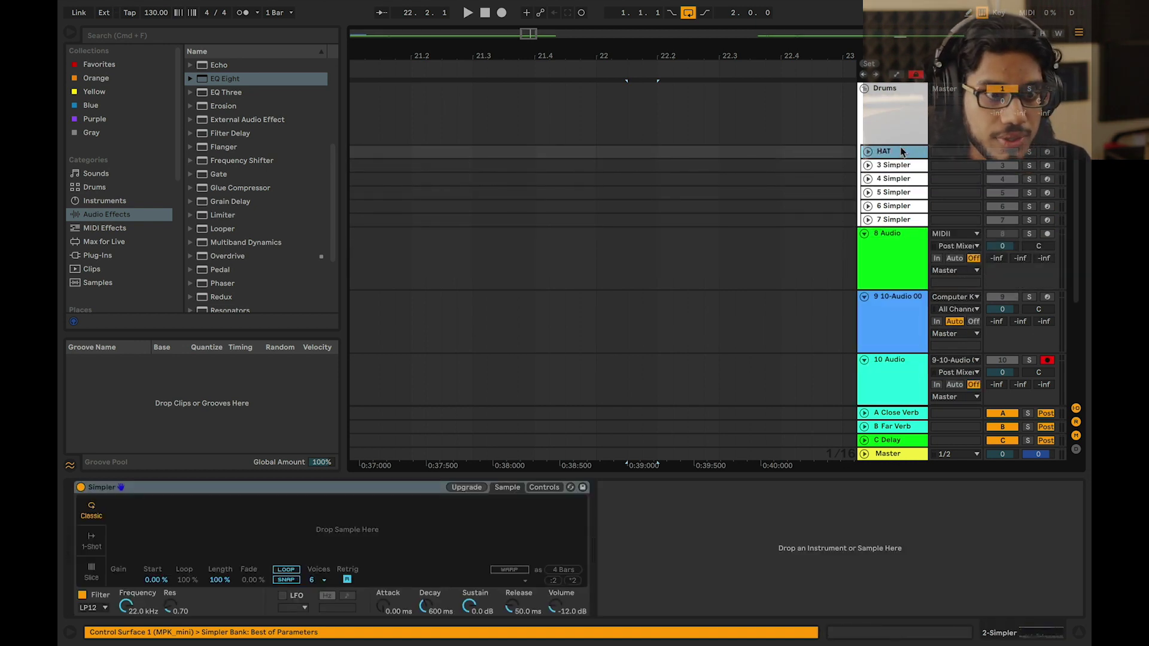
Load the split eagle chirp into the HAT track's Simpler and trim the sample start to the chirp's onset
scroll(713, 288, down, 5)
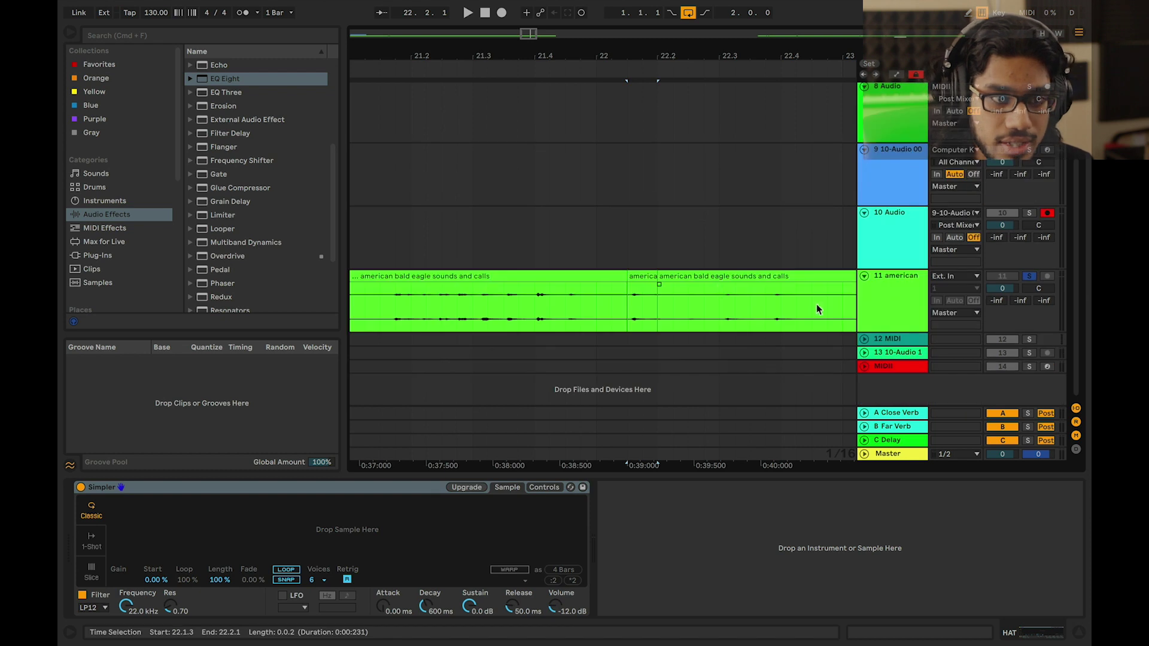
drag(640, 275, 368, 529)
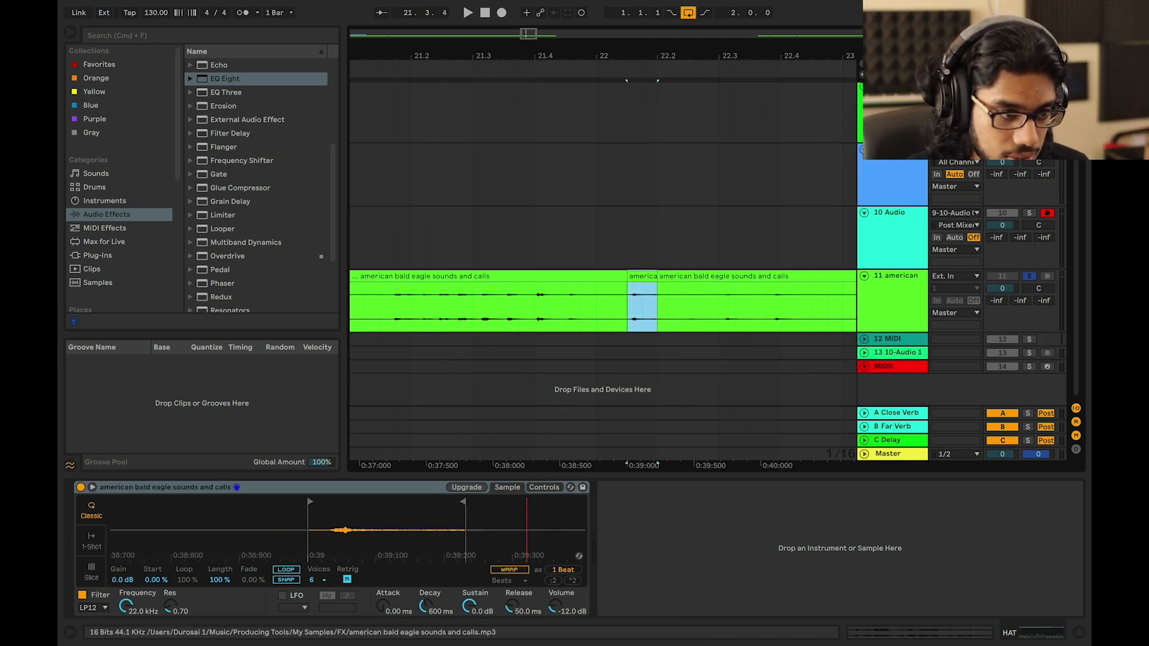
drag(311, 498, 329, 501)
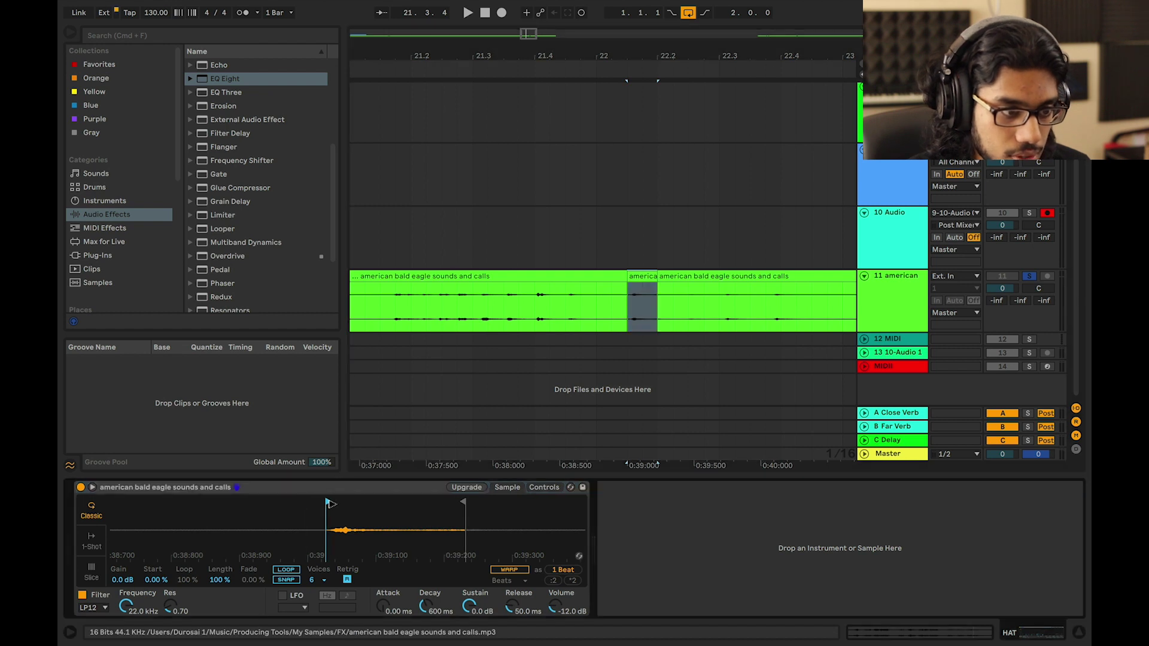
Turn off solo on the bald eagle track and set the HAT Simpler's decay to 412 ms and sustain to -inf dB
scroll(604, 251, up, 5)
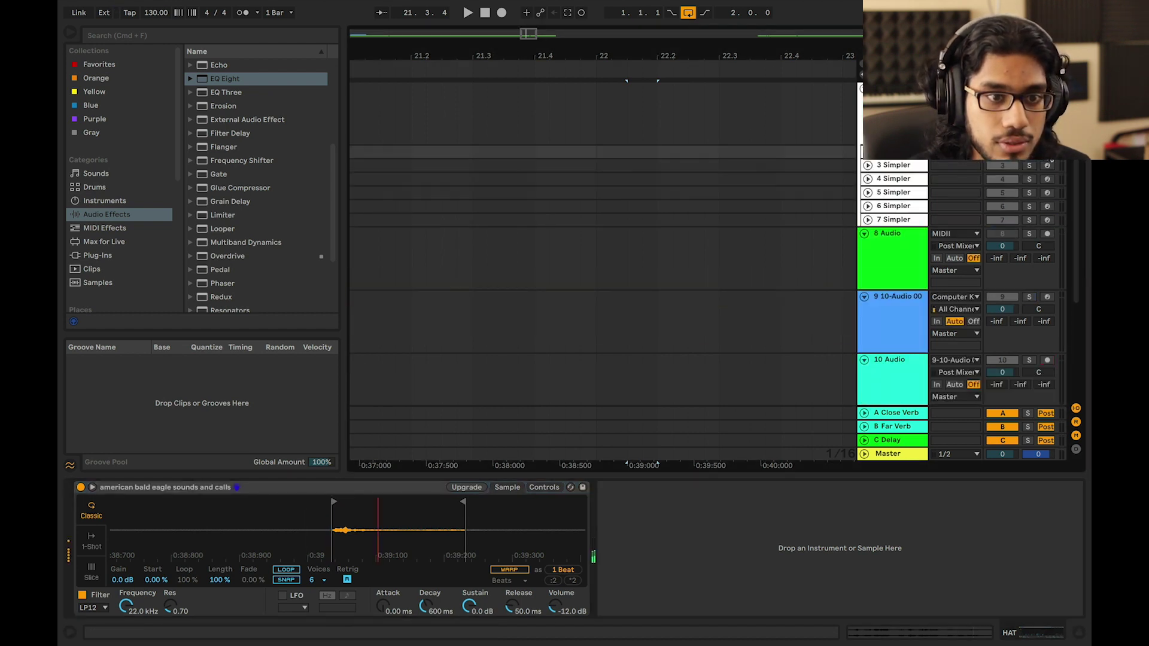
scroll(1029, 311, down, 3)
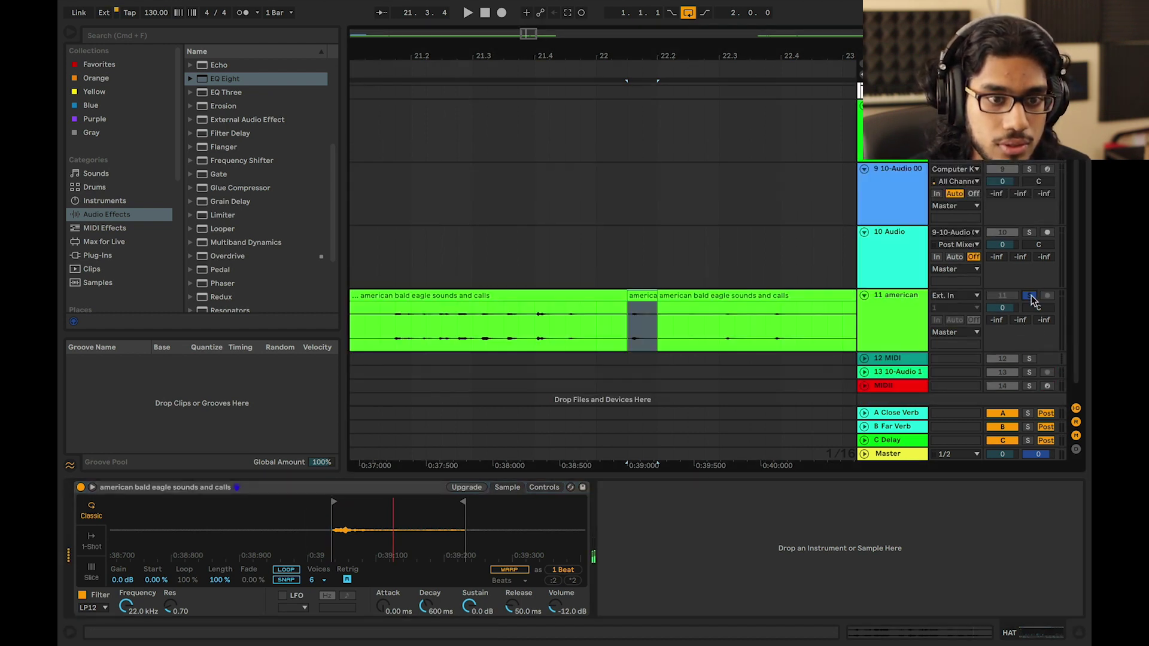
click(1029, 297)
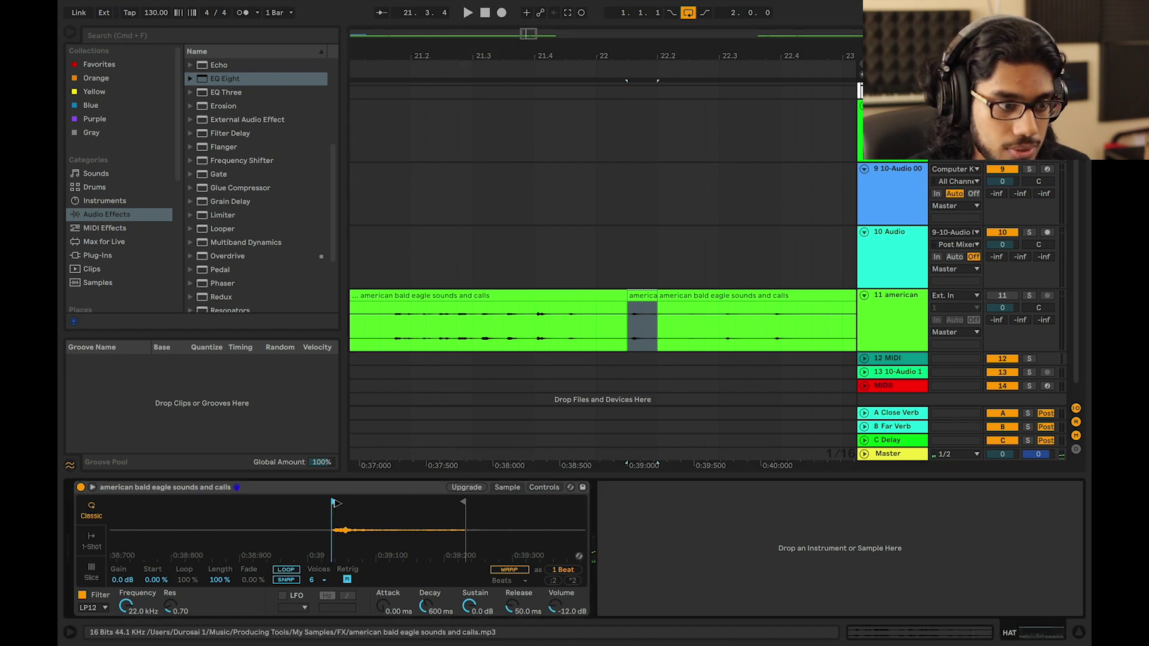
click(544, 487)
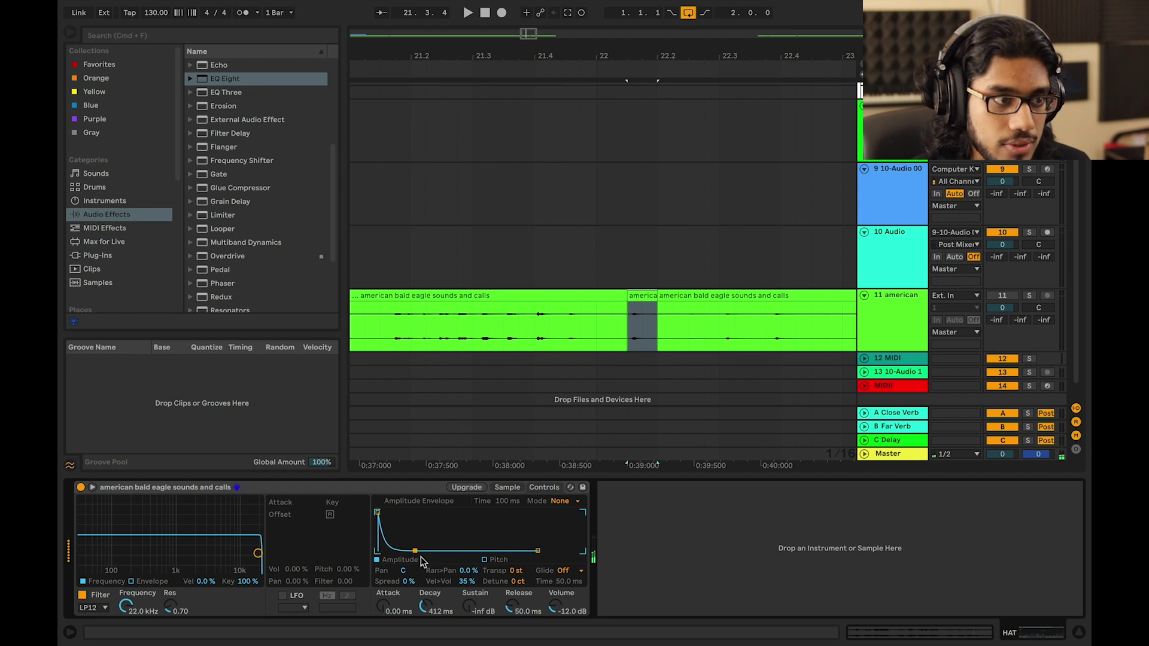
Add Erosion to the HAT track in Wide Noise mode at 6.42 kHz with an amount of about 50
scroll(215, 147, up, 5)
scroll(202, 264, down, 1)
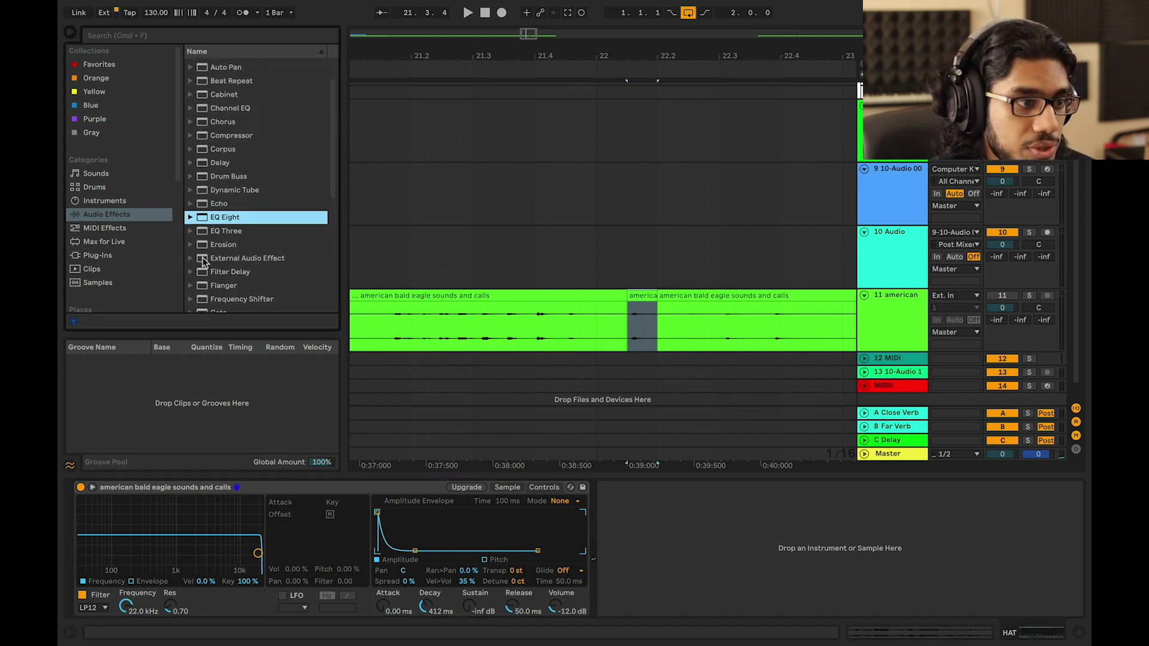
double_click(223, 244)
click(652, 572)
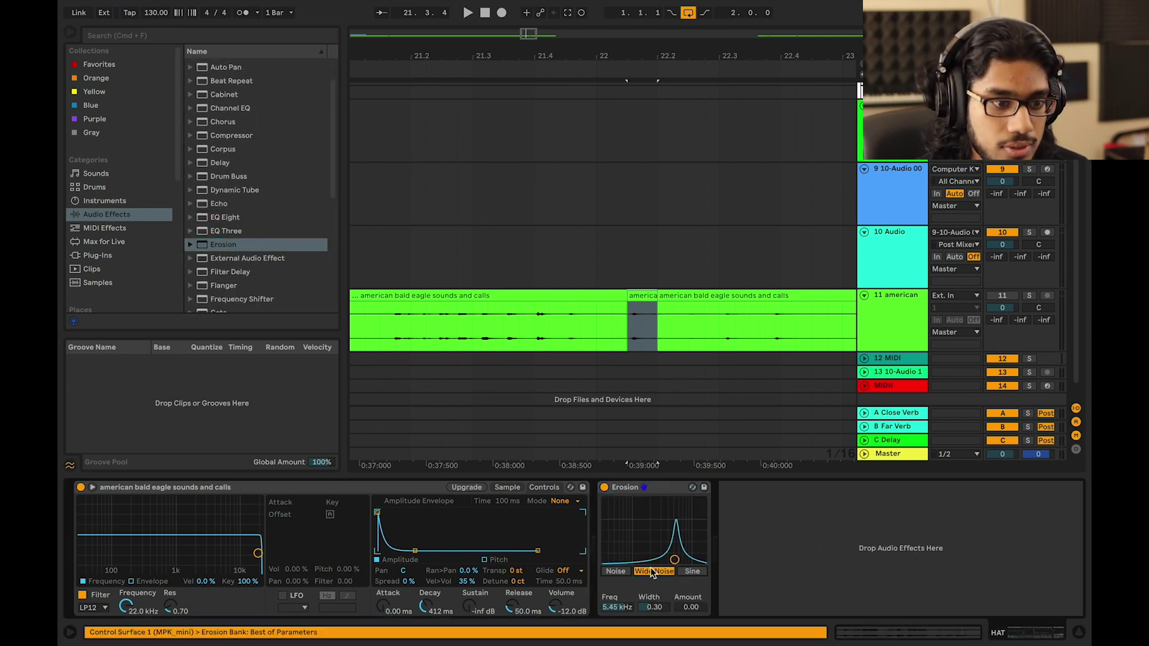
drag(670, 532, 669, 522)
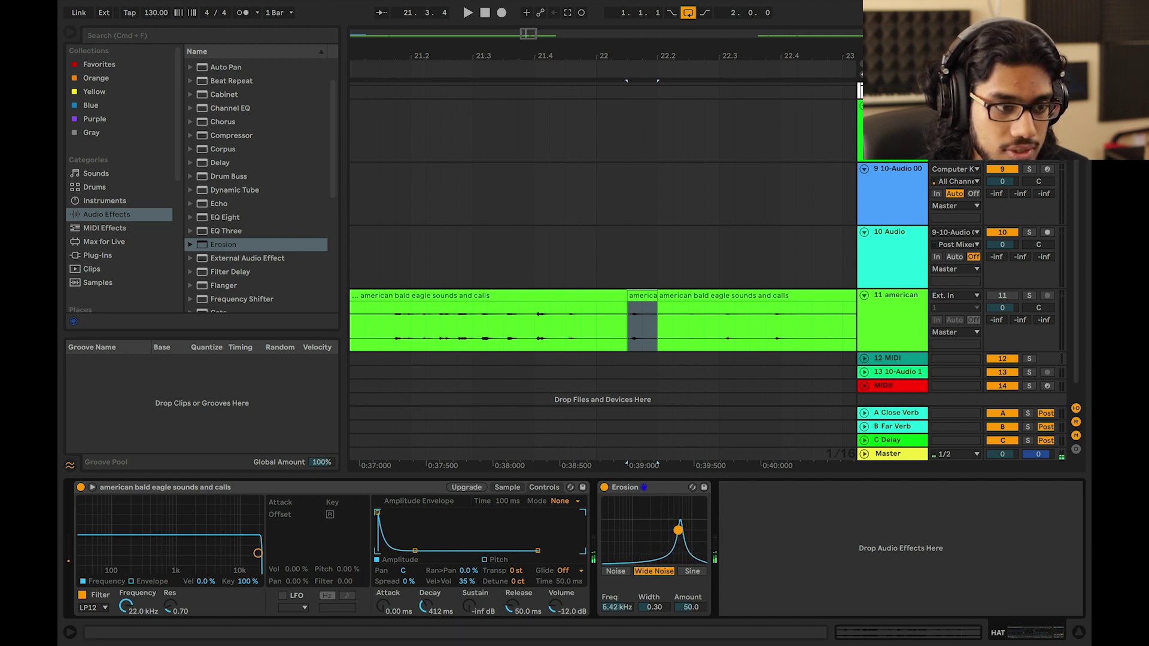
Insert EQ Eight before Erosion, cut band 3 to -6.07 dB at 2.55 kHz with Q 2.20, and raise the Erosion amount to 104
drag(230, 221, 569, 507)
click(796, 543)
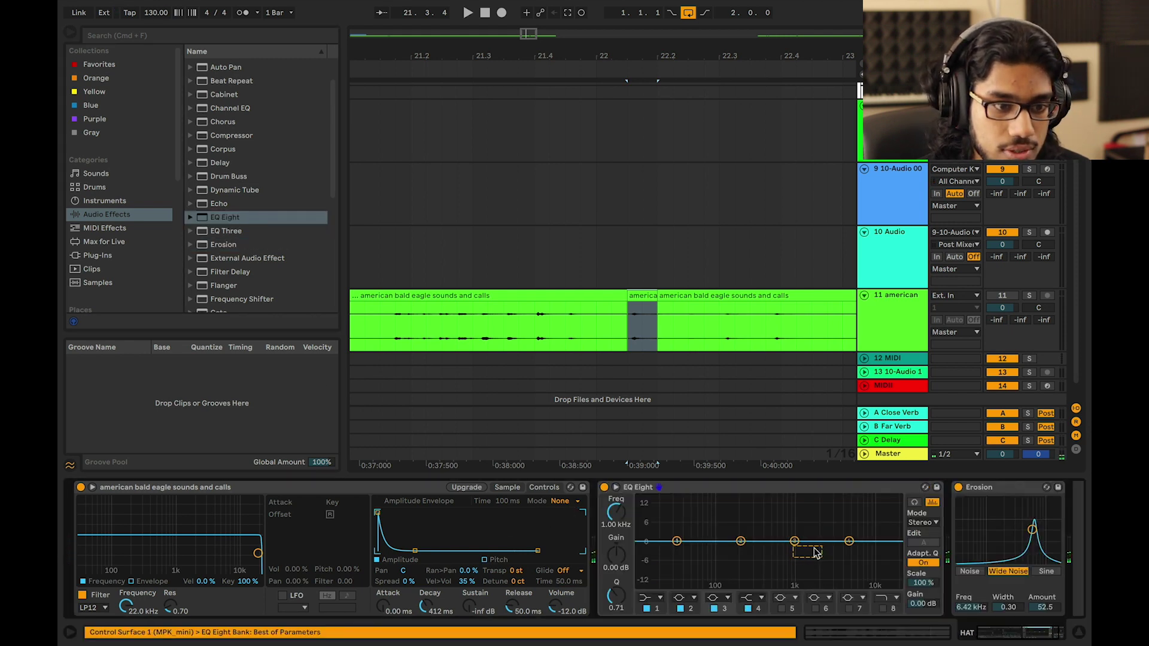
drag(821, 561, 824, 560)
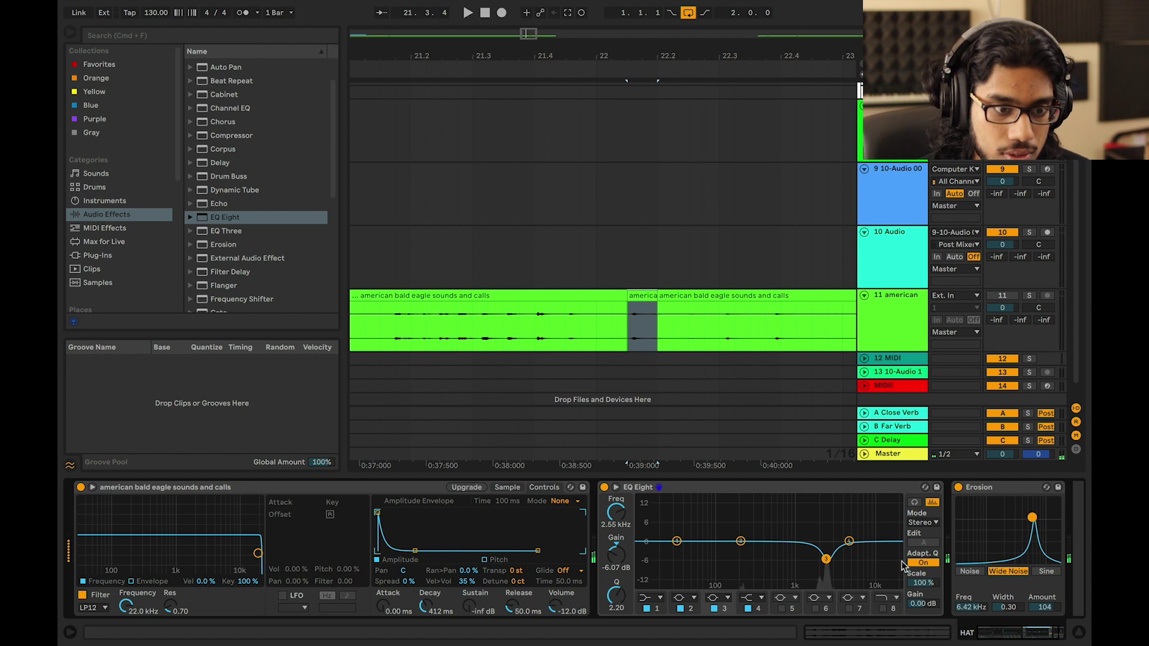
Nudge the HAT Simpler's sample start slightly later, onto the beginning of the chirp
click(507, 487)
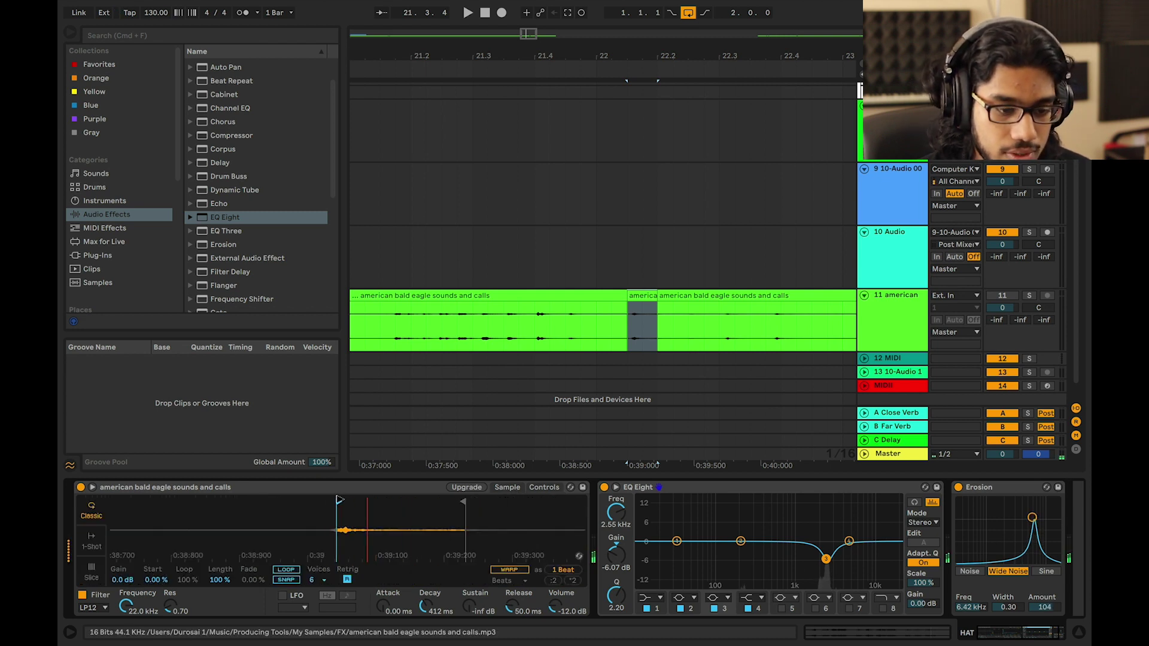
Draw two C3 notes in the HAT clip at 1.1.1 and 1.1.3, with the first at a lower velocity
scroll(687, 239, up, 5)
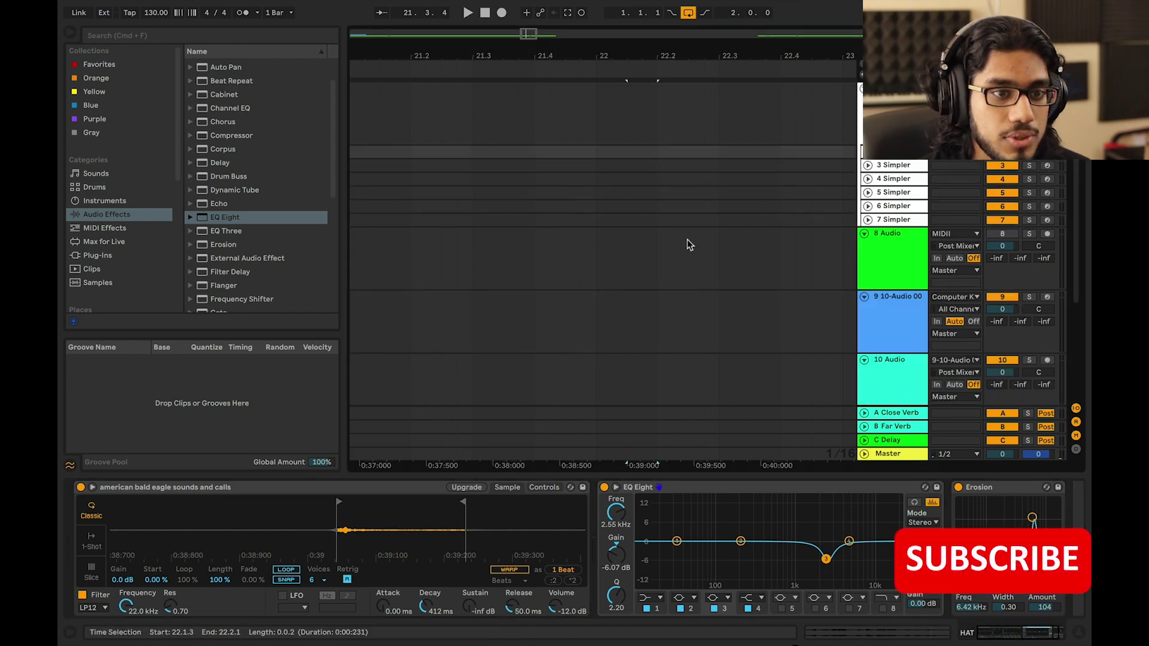
drag(528, 36, 523, 12)
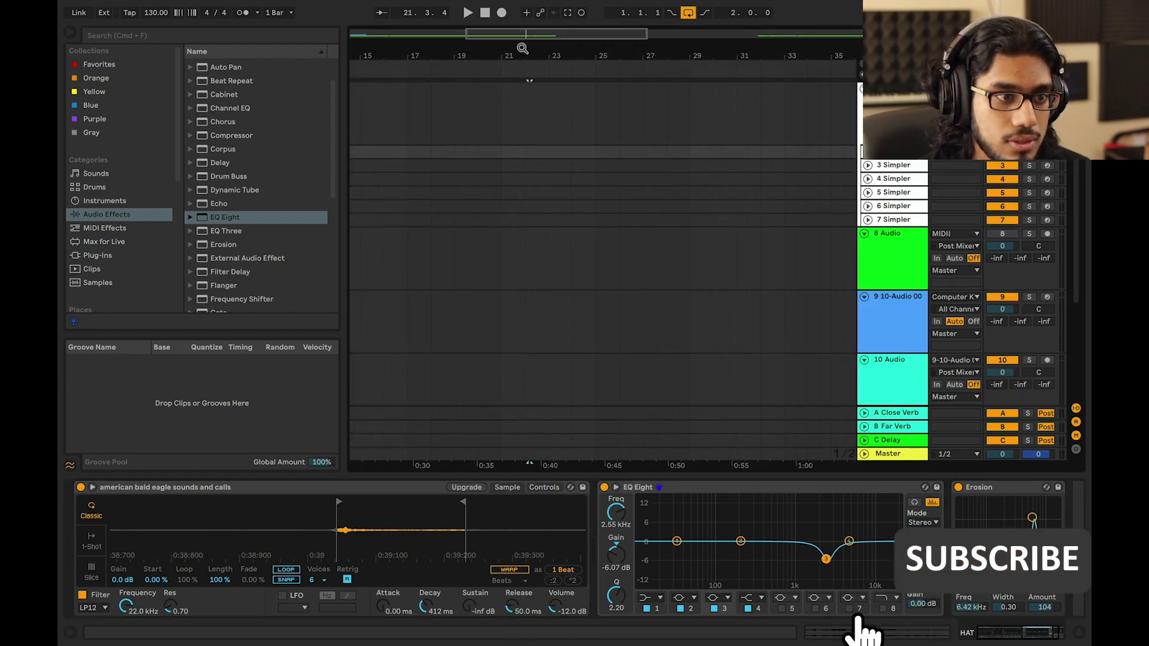
scroll(636, 268, down, 5)
scroll(636, 268, up, 2)
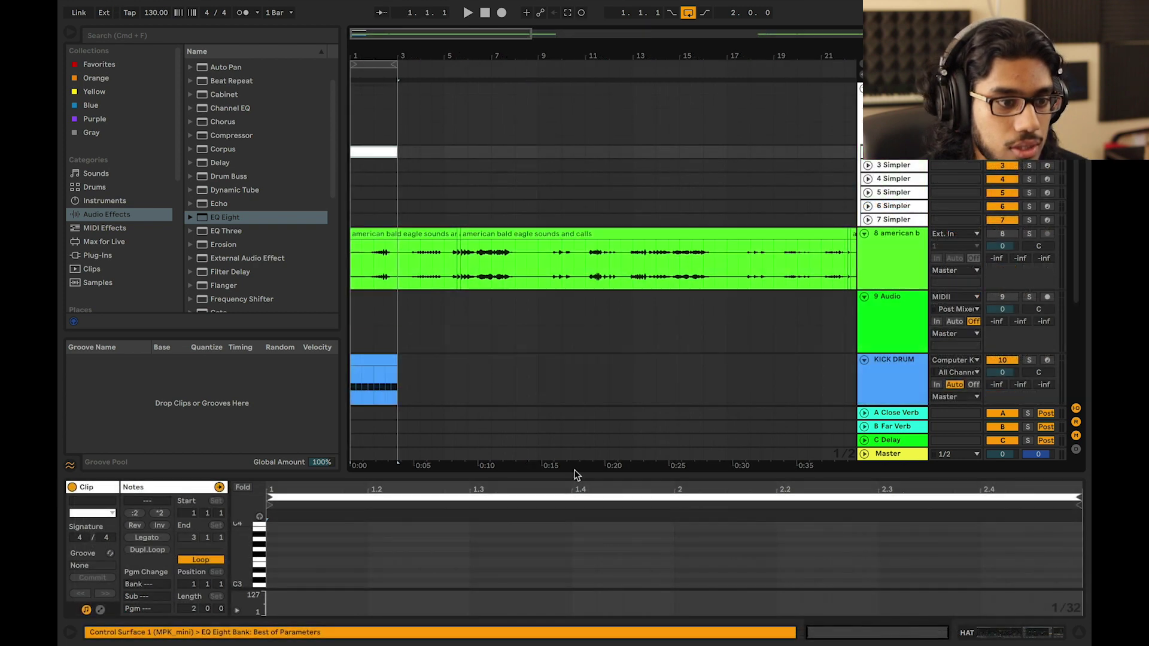
drag(576, 474, 540, 242)
double_click(277, 386)
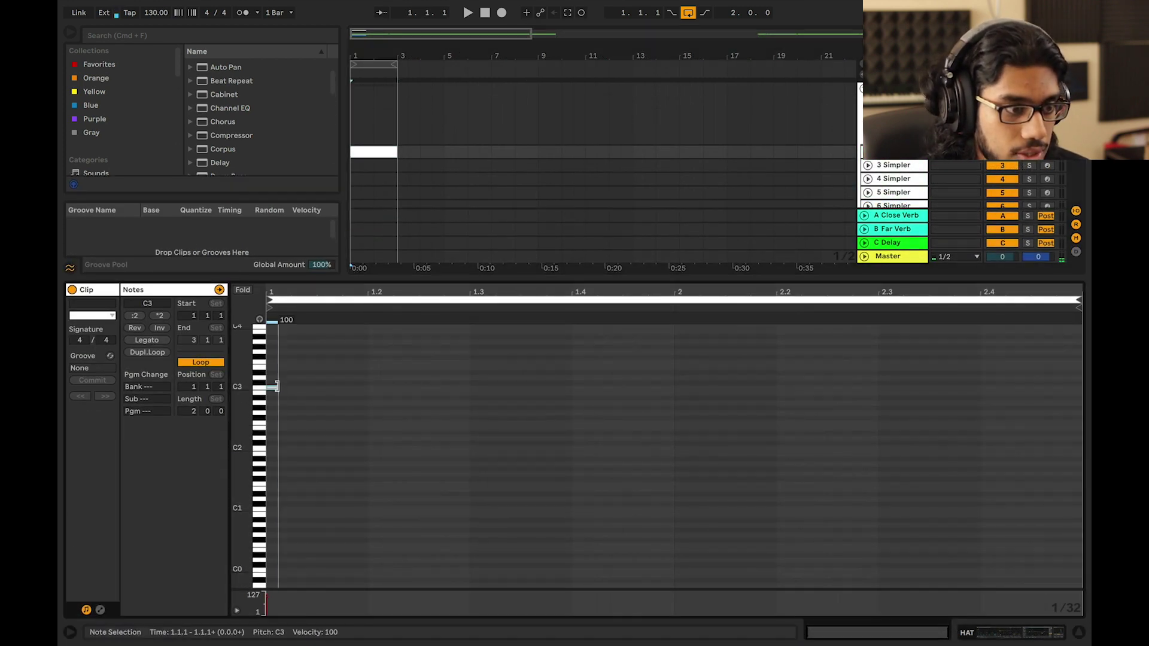
double_click(330, 388)
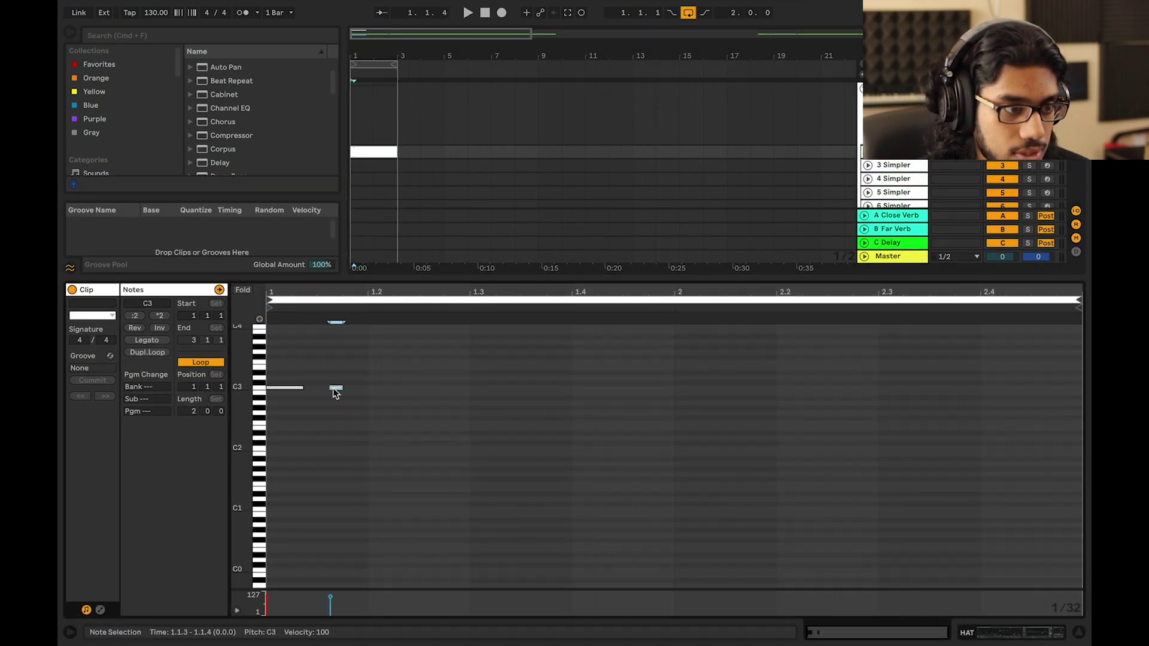
drag(358, 389, 360, 392)
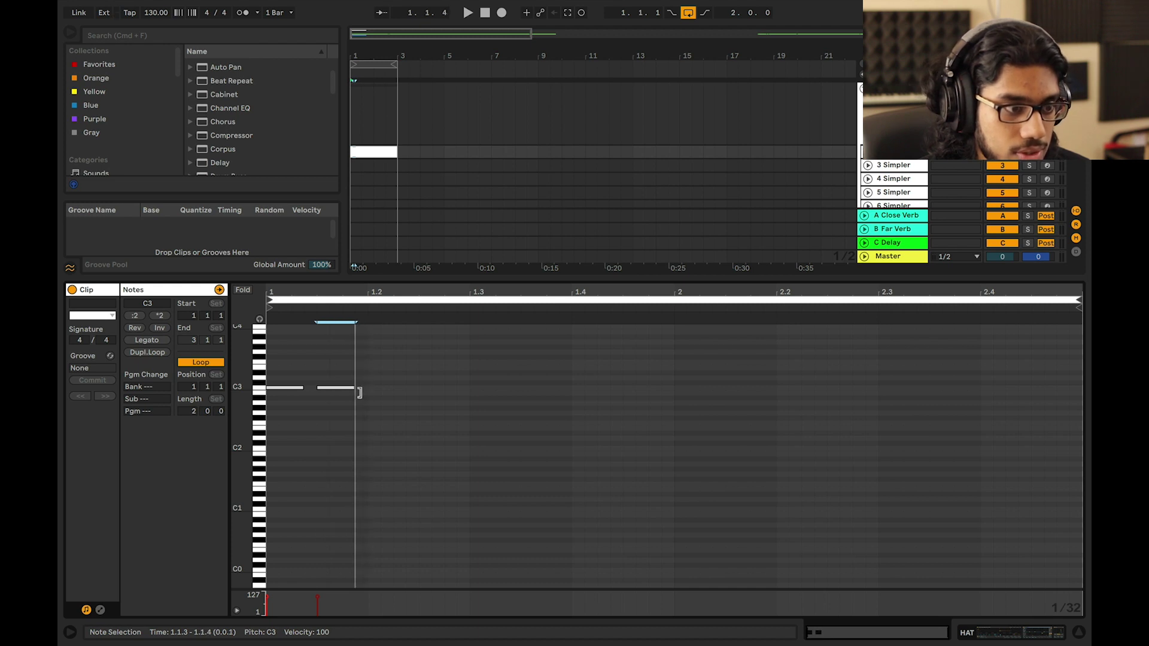
key(Right)
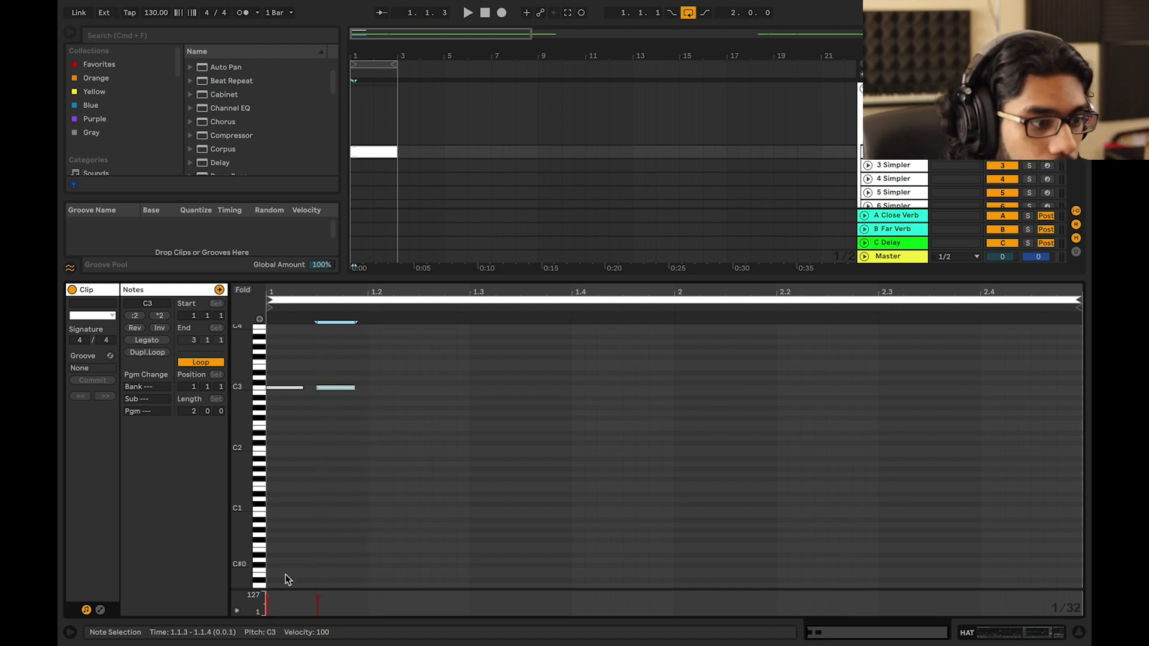
Duplicate the pair of C3 hat notes repeatedly until the alternating pattern fills the two-bar clip
key(super+d)
key(super+d)
key(super+d)
key(super+d)
key(super+d)
key(super+d)
key(super+d)
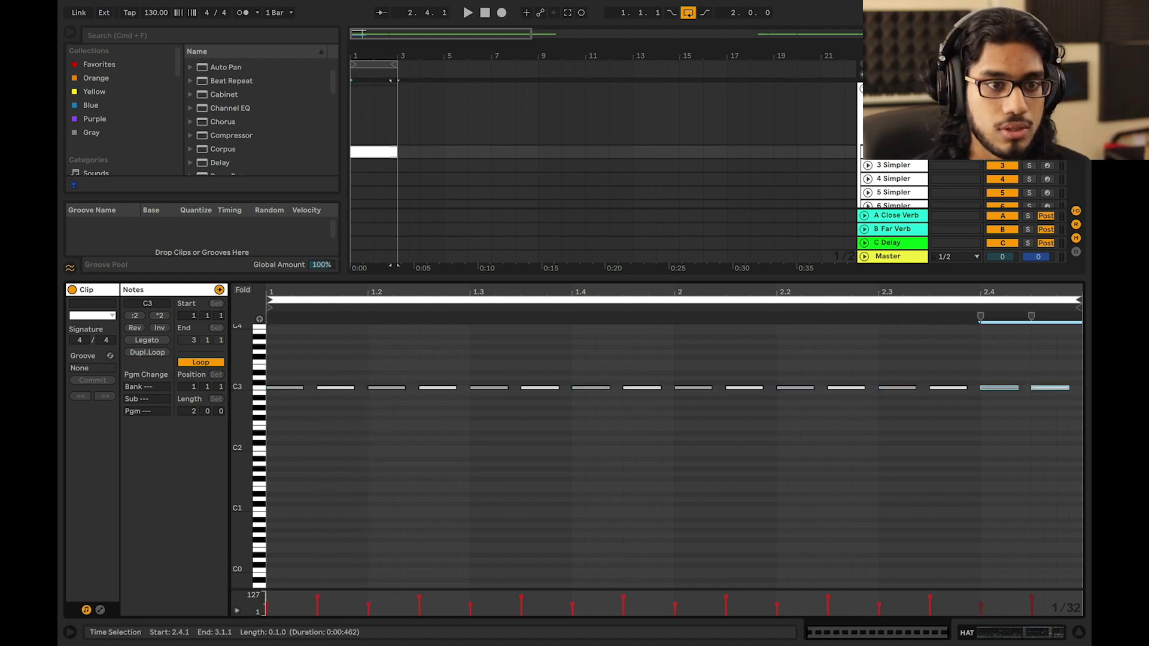
Play the hat pattern together with the kick and bring the HAT track's devices back into view
click(868, 152)
click(956, 154)
click(883, 158)
click(884, 157)
click(869, 153)
key(space)
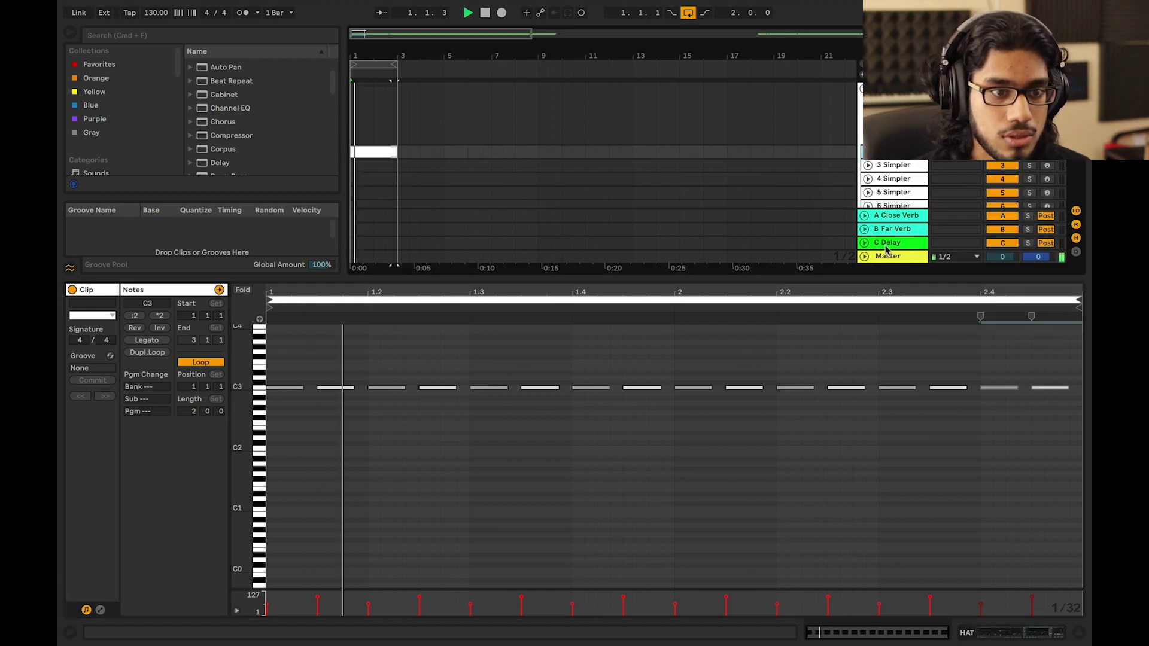
key(super+alt+l)
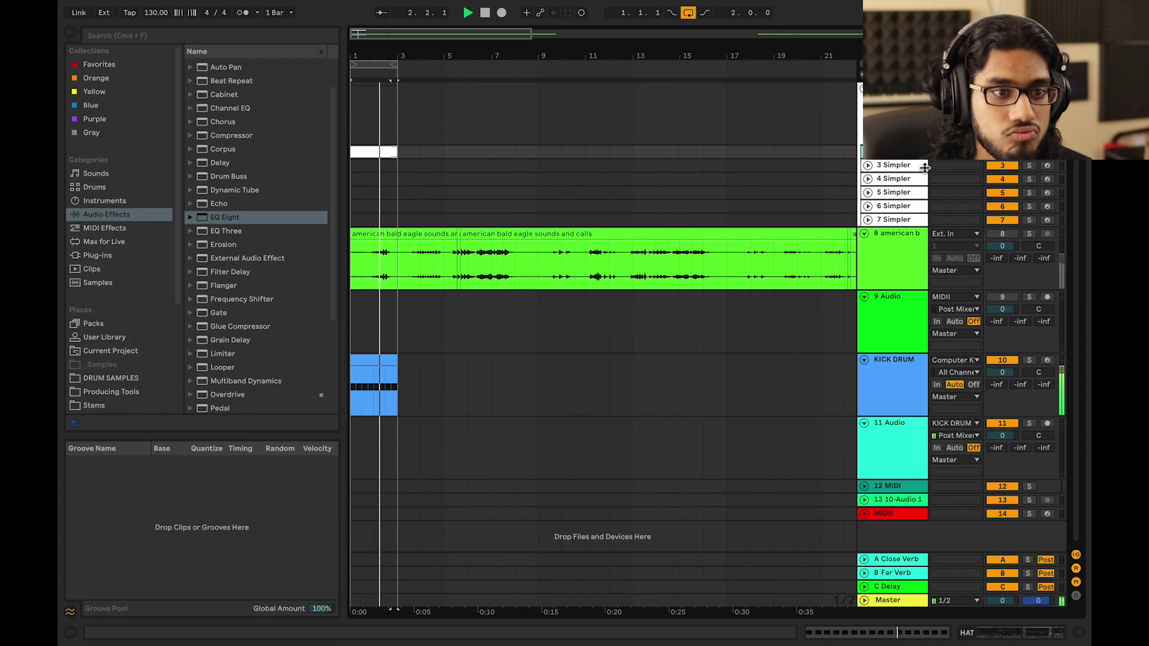
key(super+alt+l)
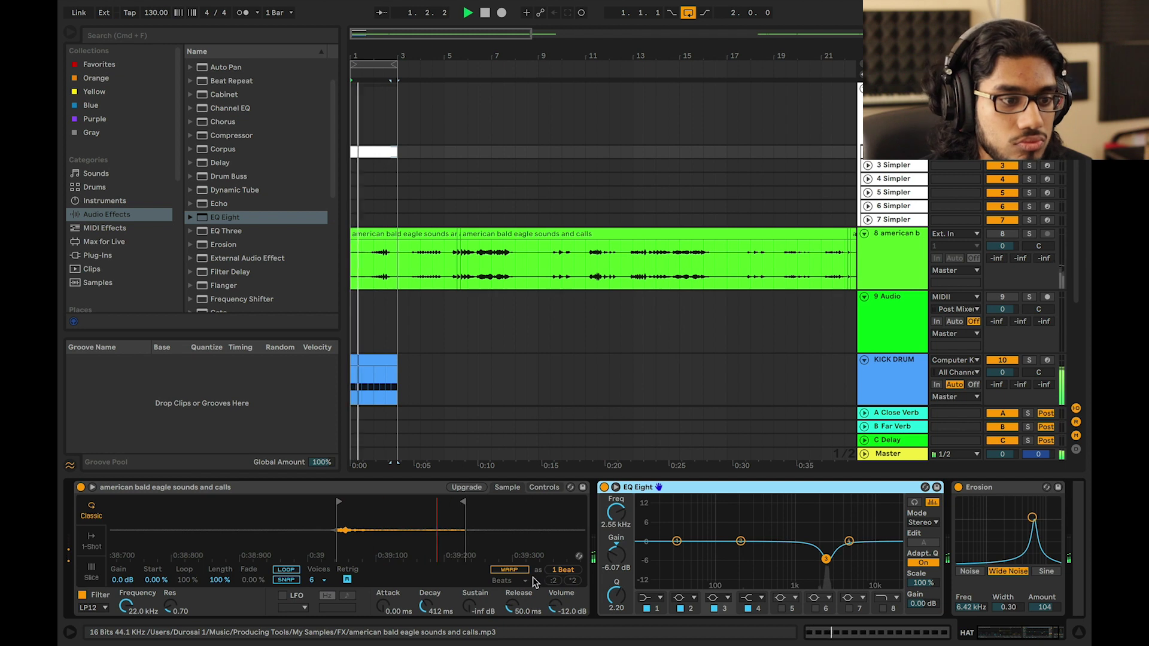
Raise the HAT Erosion amount to 120 and audition Noise mode before returning it to Wide Noise
scroll(863, 530, right, 3)
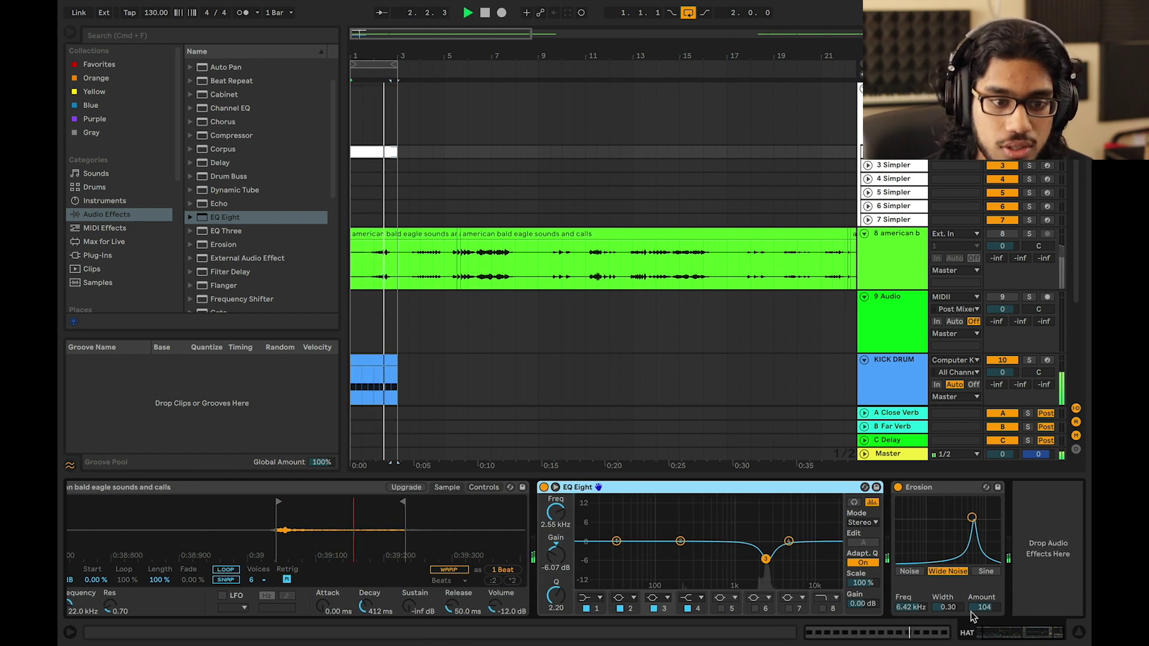
mouse_move(982, 607)
mouse_down()
mouse_move(981, 573)
mouse_move(981, 598)
mouse_up()
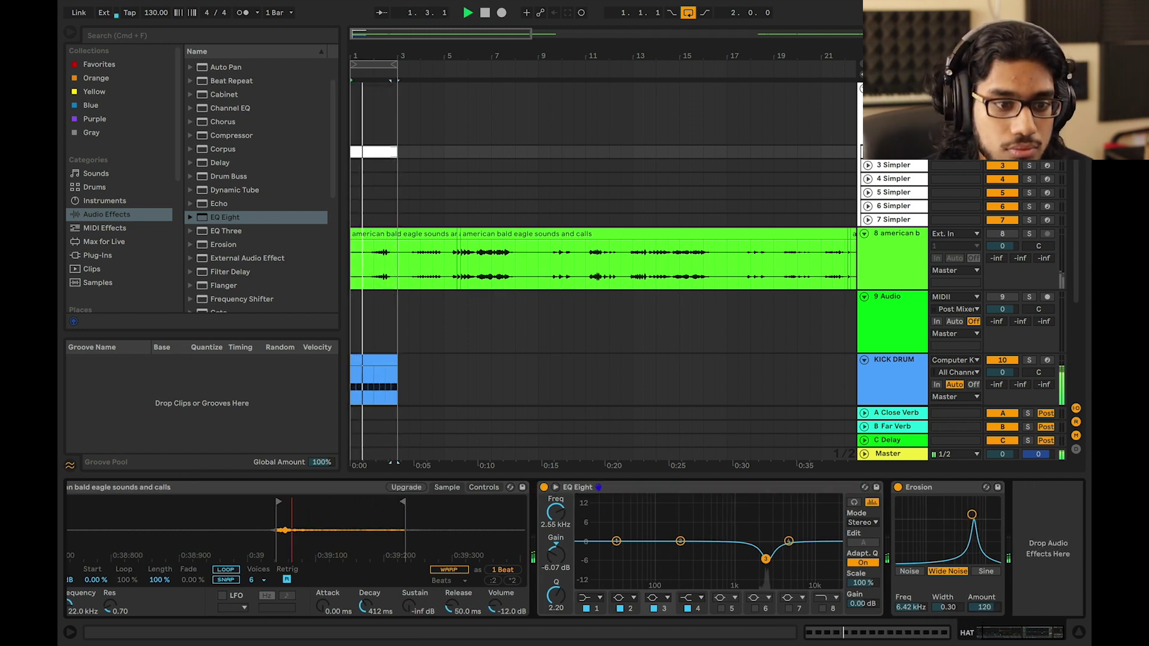
click(909, 572)
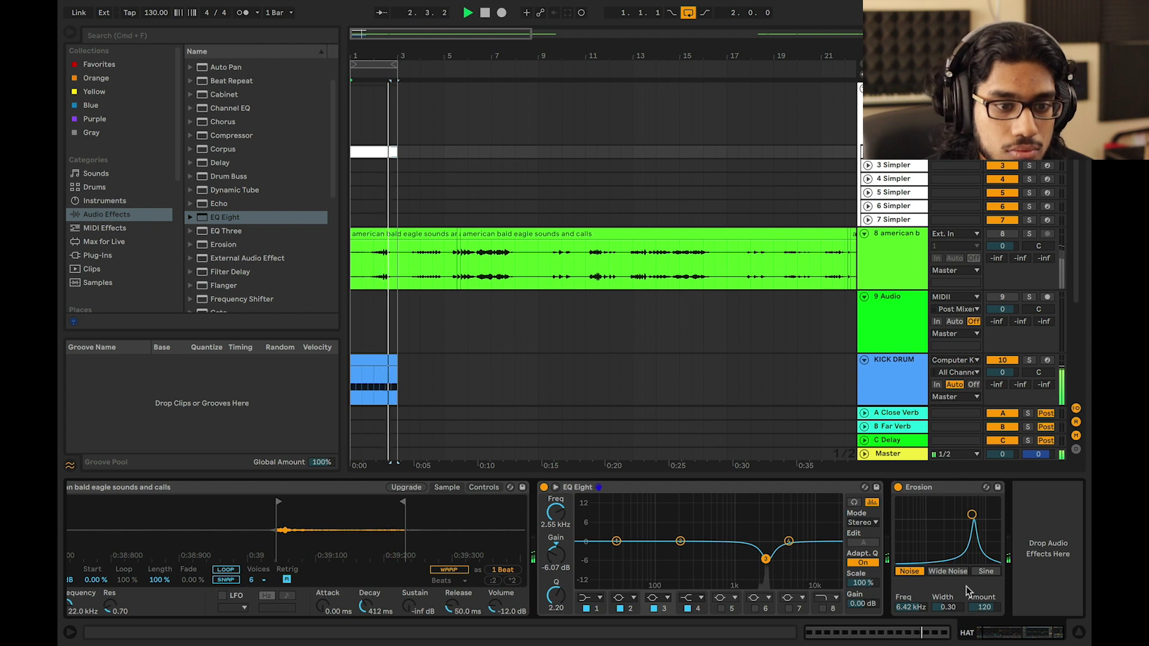
click(947, 571)
drag(926, 607, 924, 622)
key(super+z)
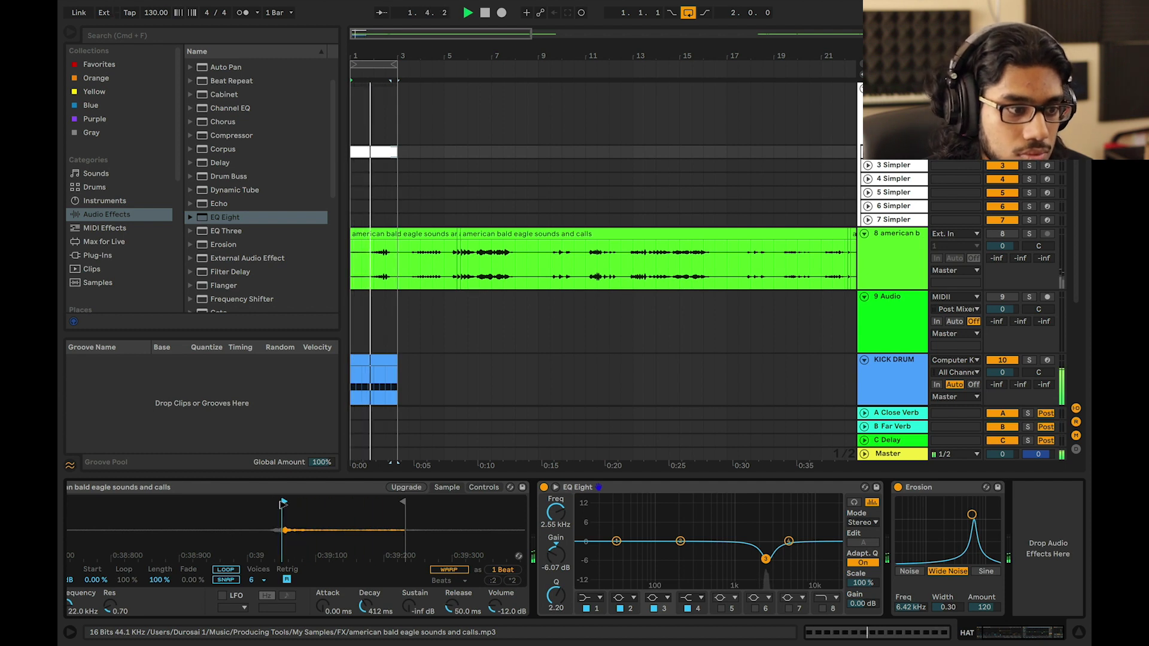
key(space)
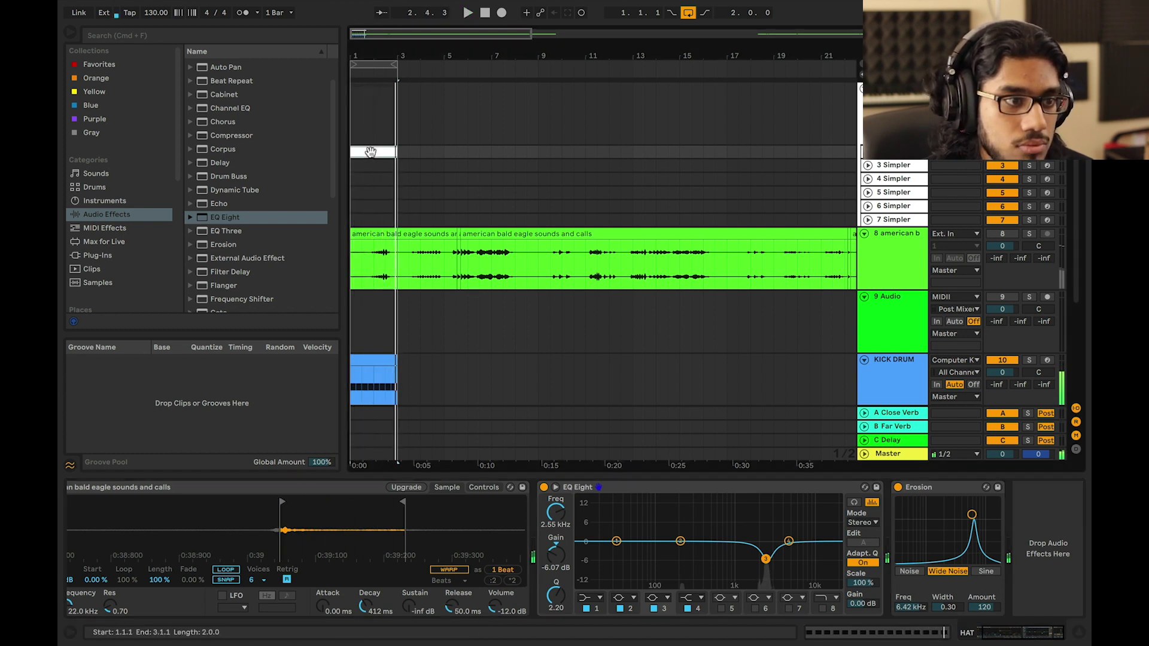
Add a Saturator after Erosion on the HAT track
double_click(369, 152)
click(894, 168)
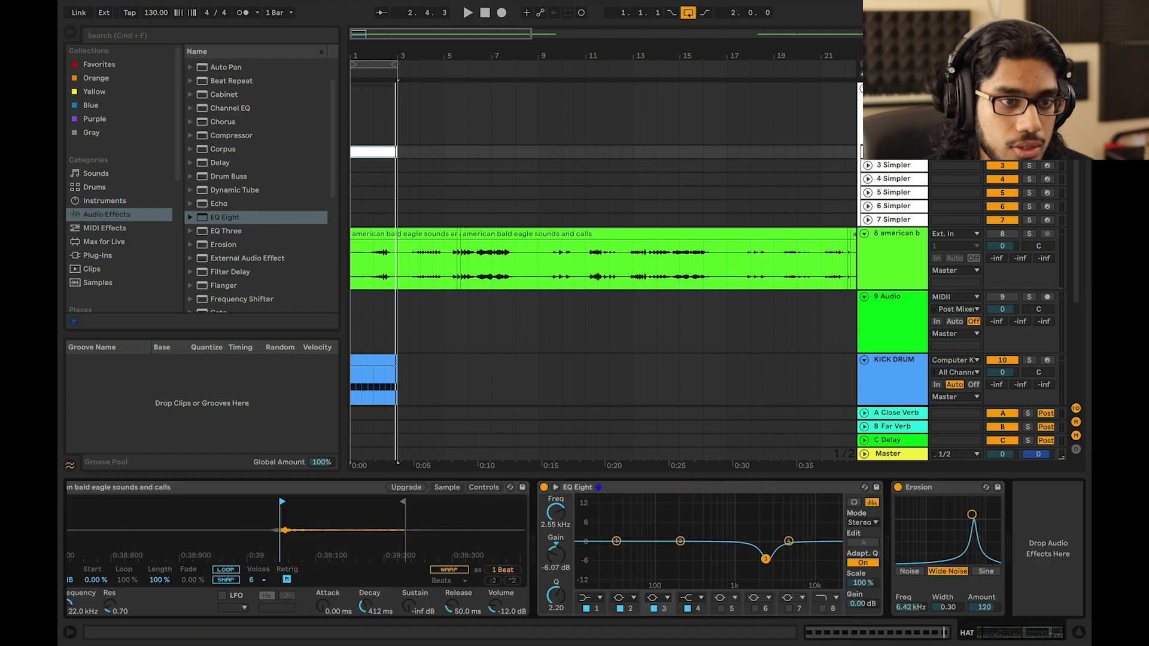
scroll(244, 261, down, 10)
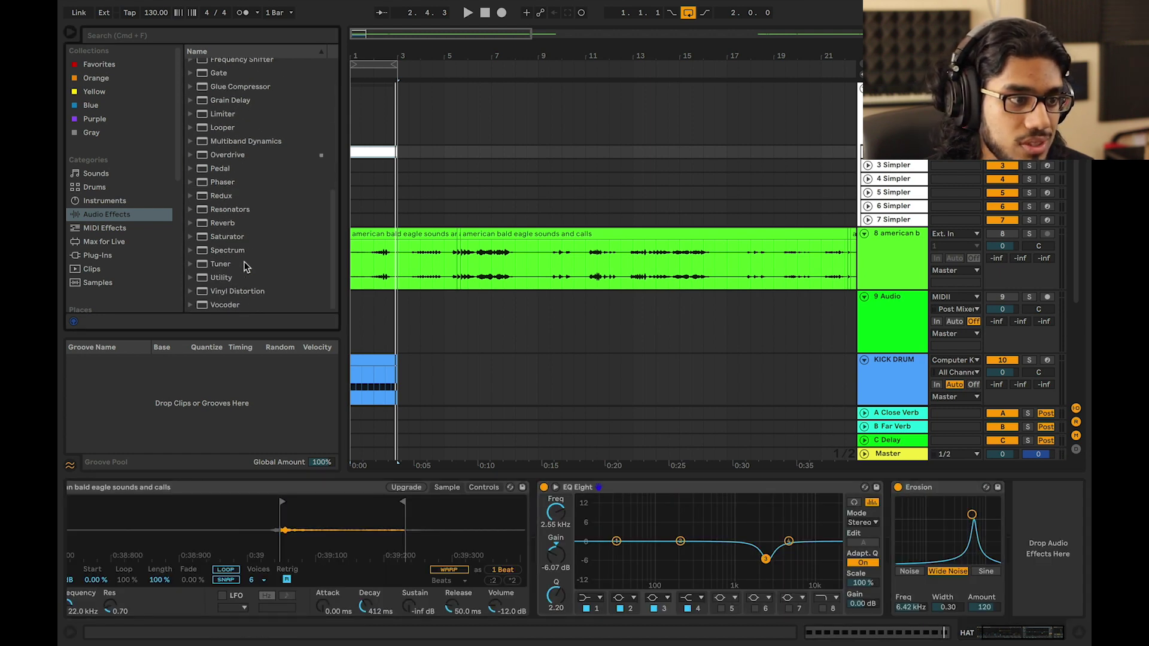
double_click(238, 238)
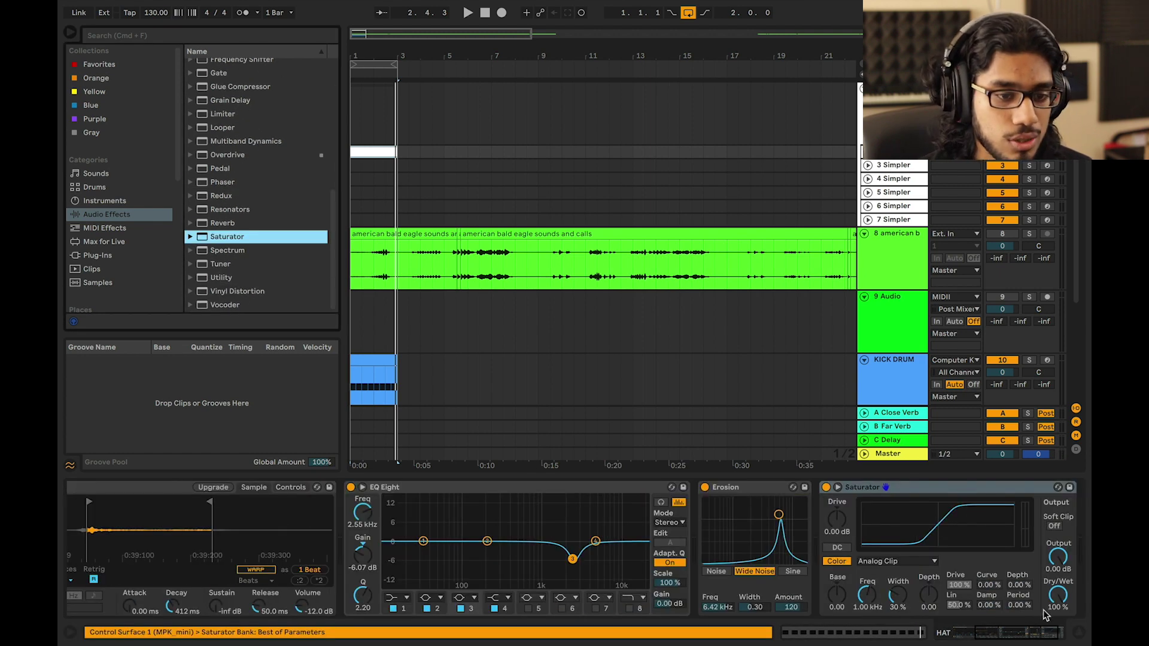
click(936, 575)
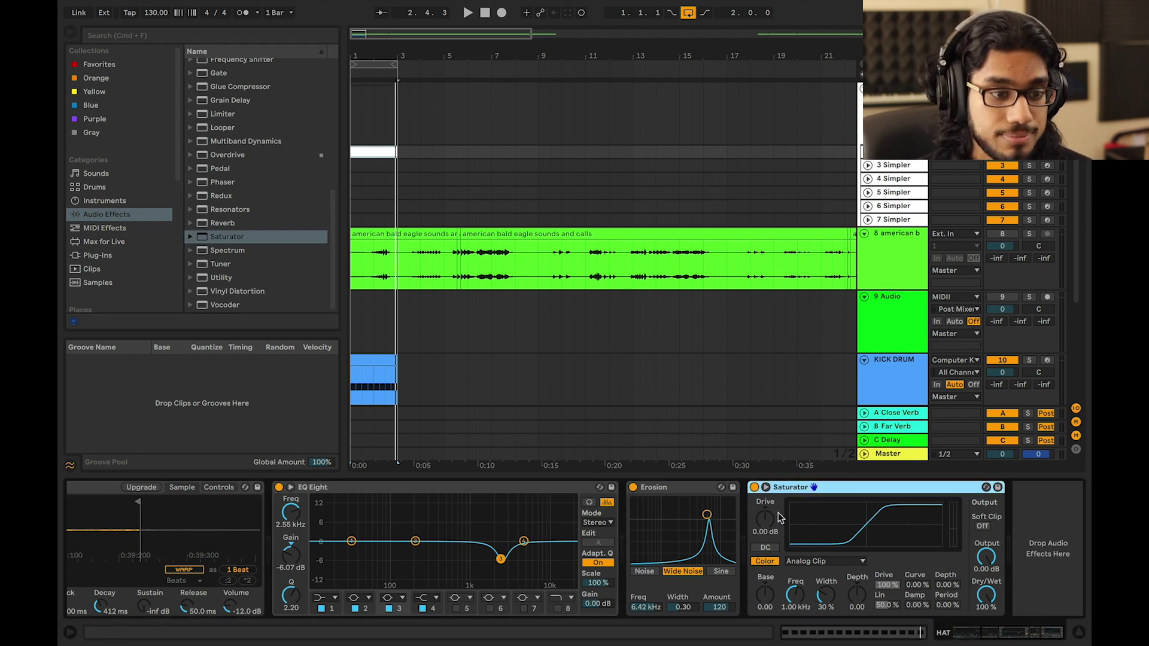
Set the HAT Saturator to Medium Curve with 2.86 dB of drive and -1.71 dB output during playback
key(space)
drag(764, 521, 765, 502)
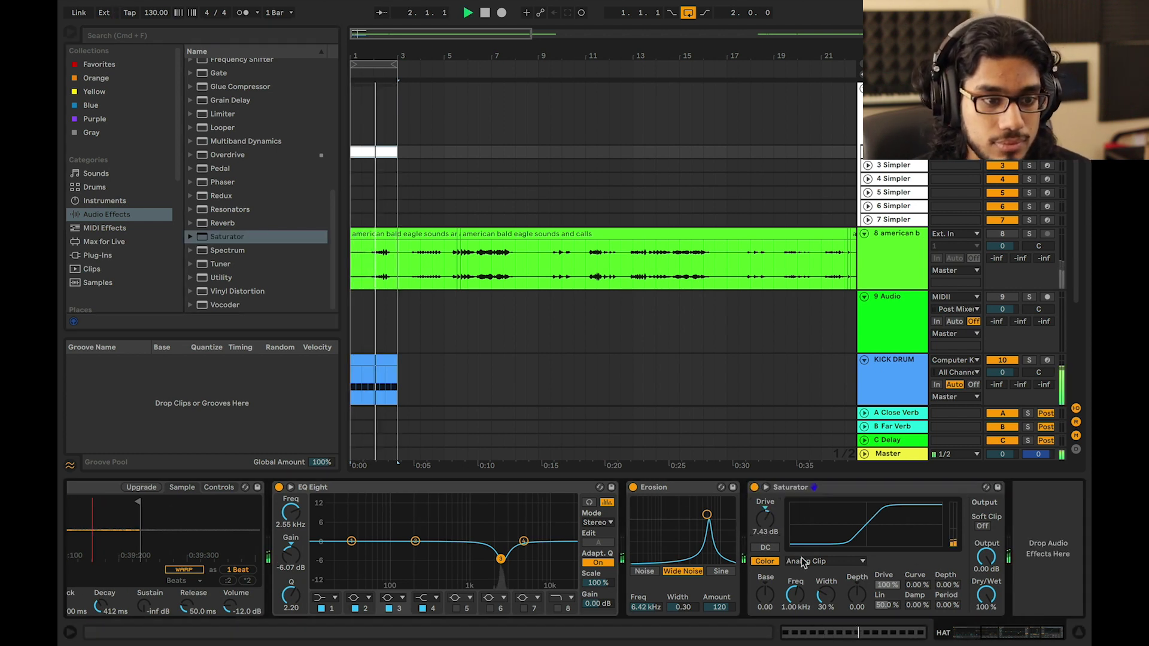
click(803, 563)
click(817, 595)
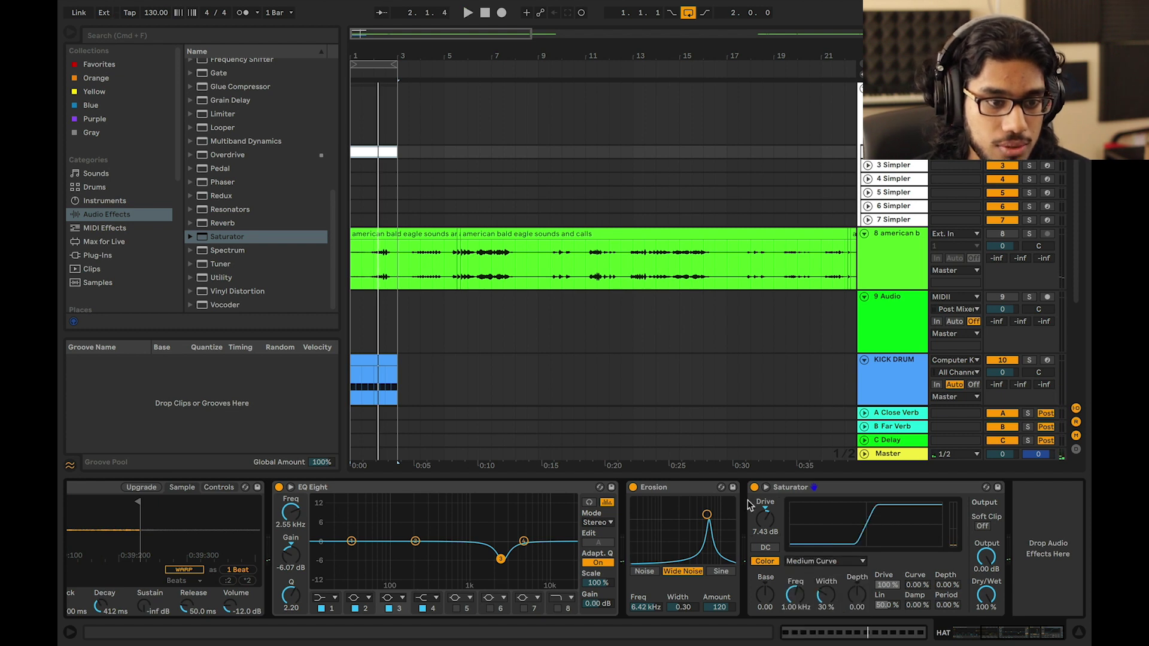
key(space)
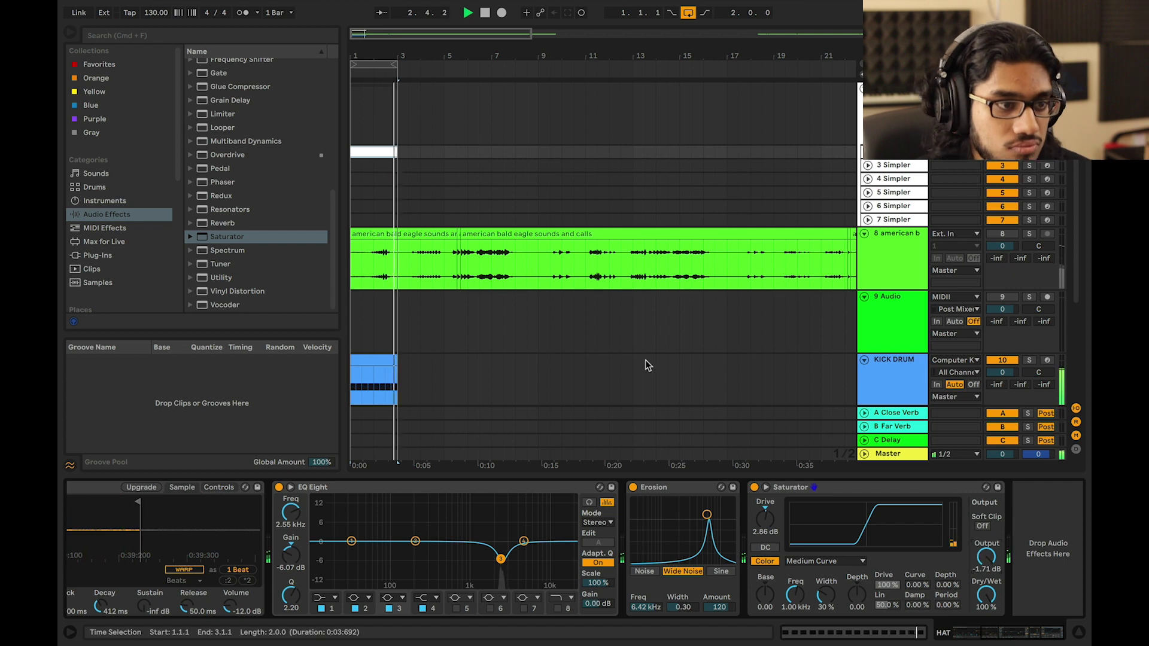
Examine the KICK DRUM track's device chain during playback and return to the HAT track's devices
click(622, 358)
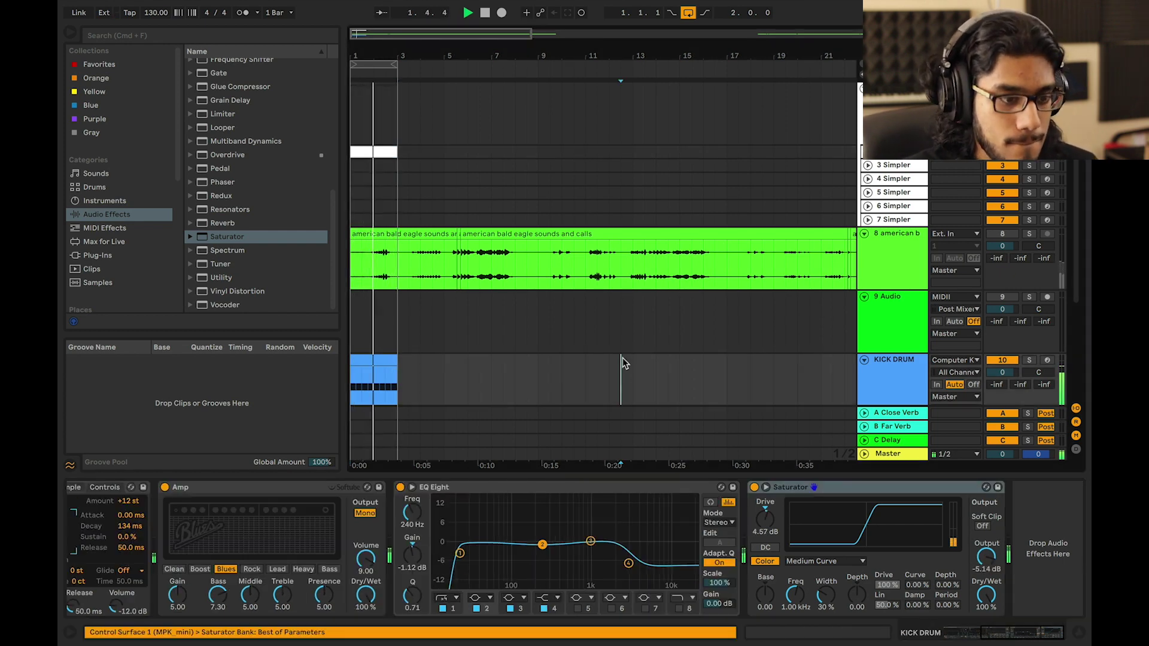
key(minus)
key(minus)
key(minus)
key(plus)
key(plus)
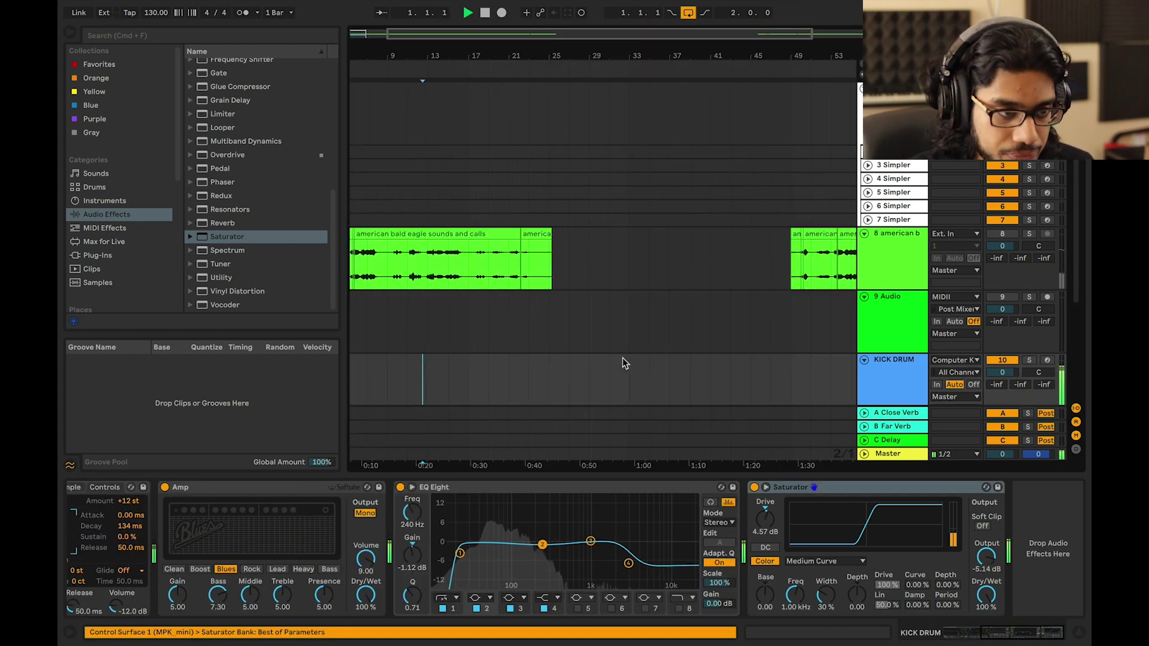
key(space)
scroll(622, 358, left, 5)
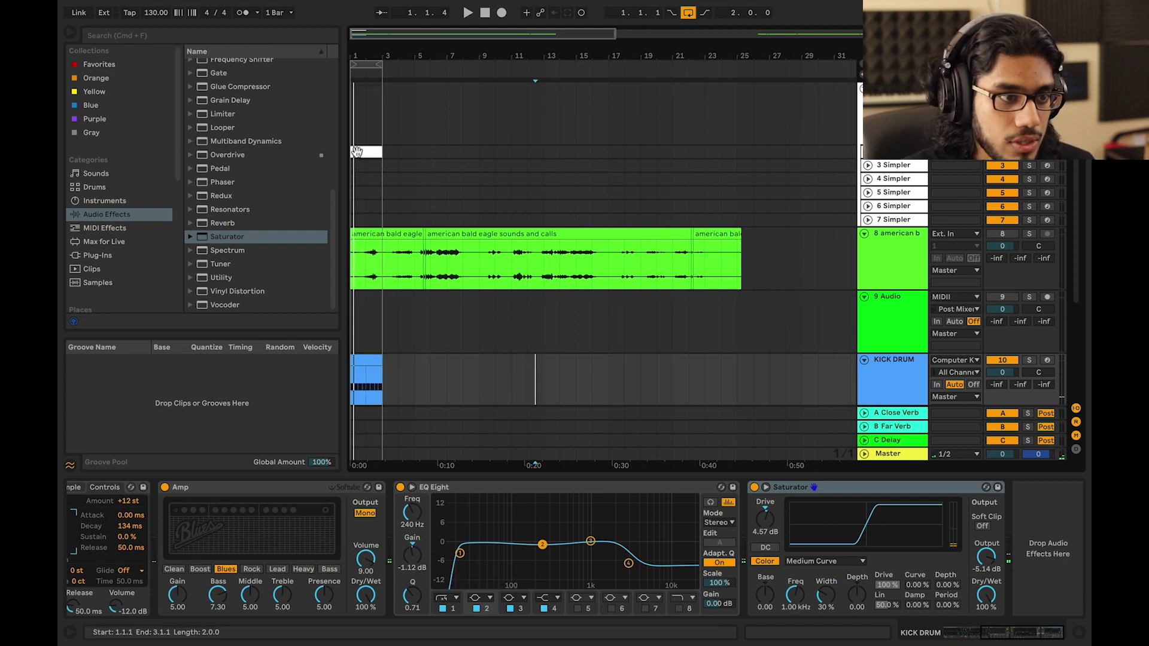
click(356, 152)
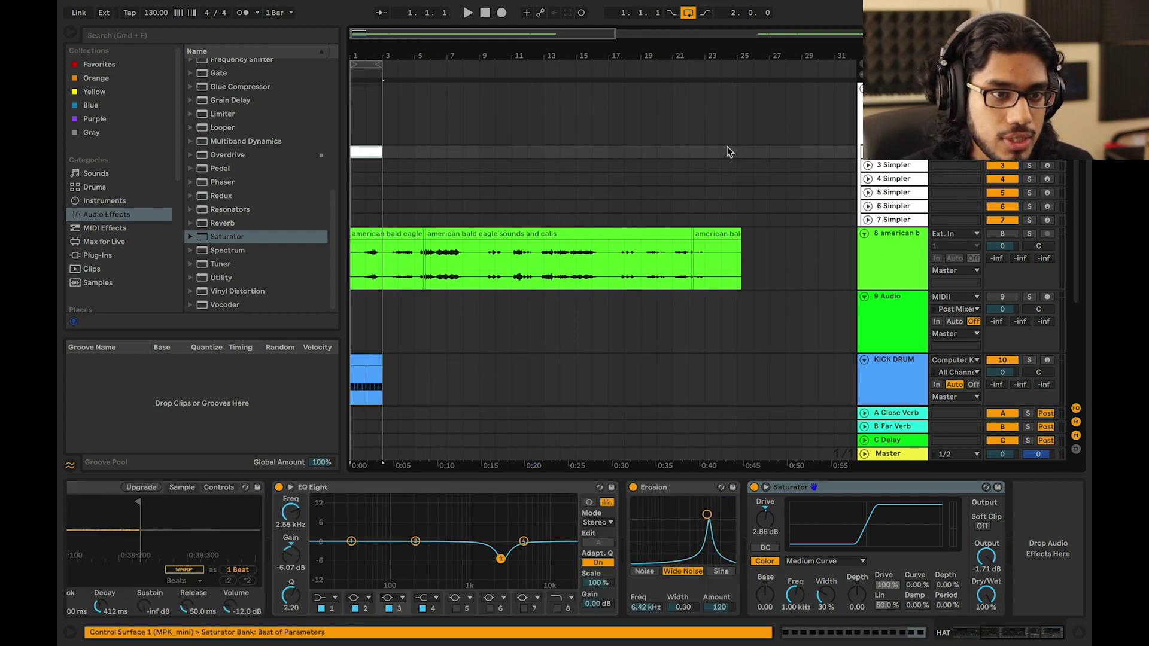
Solo the american bald eagle audio track and audition its short calls from about 9.3.3
click(453, 268)
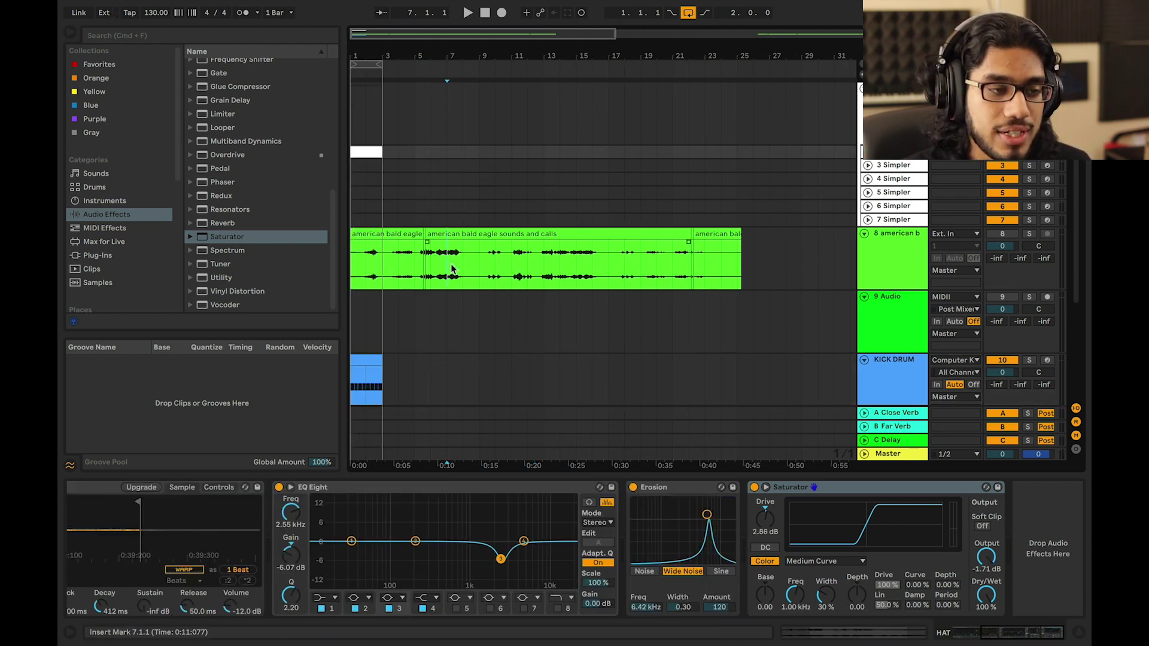
key(plus)
key(plus)
key(plus)
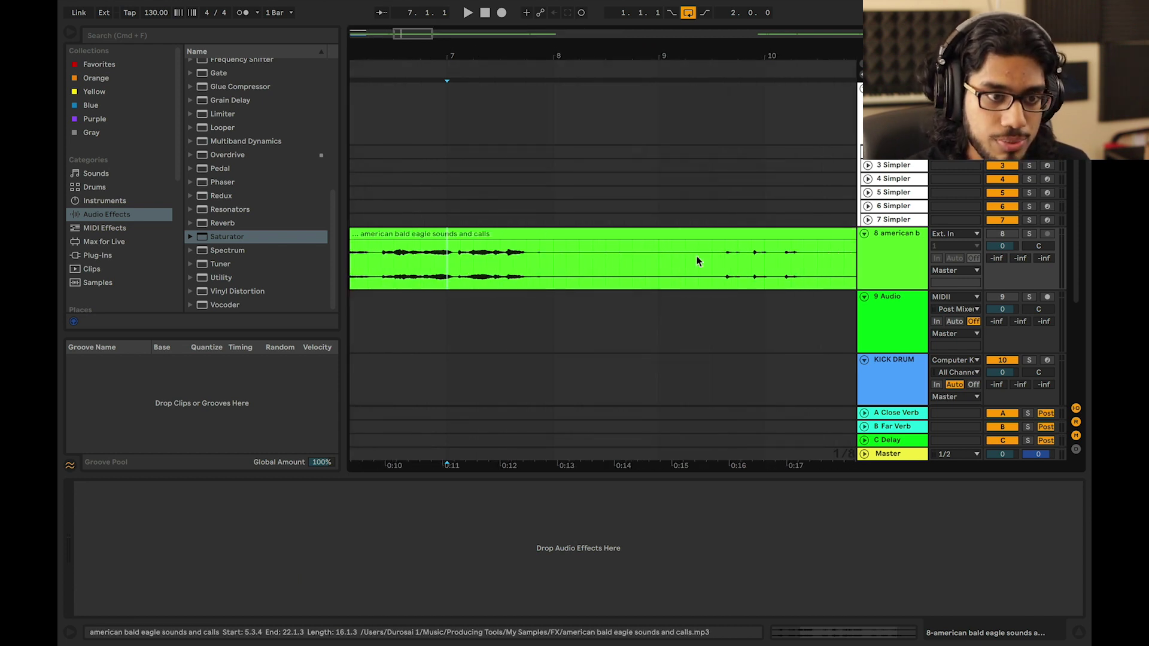
click(732, 282)
key(plus)
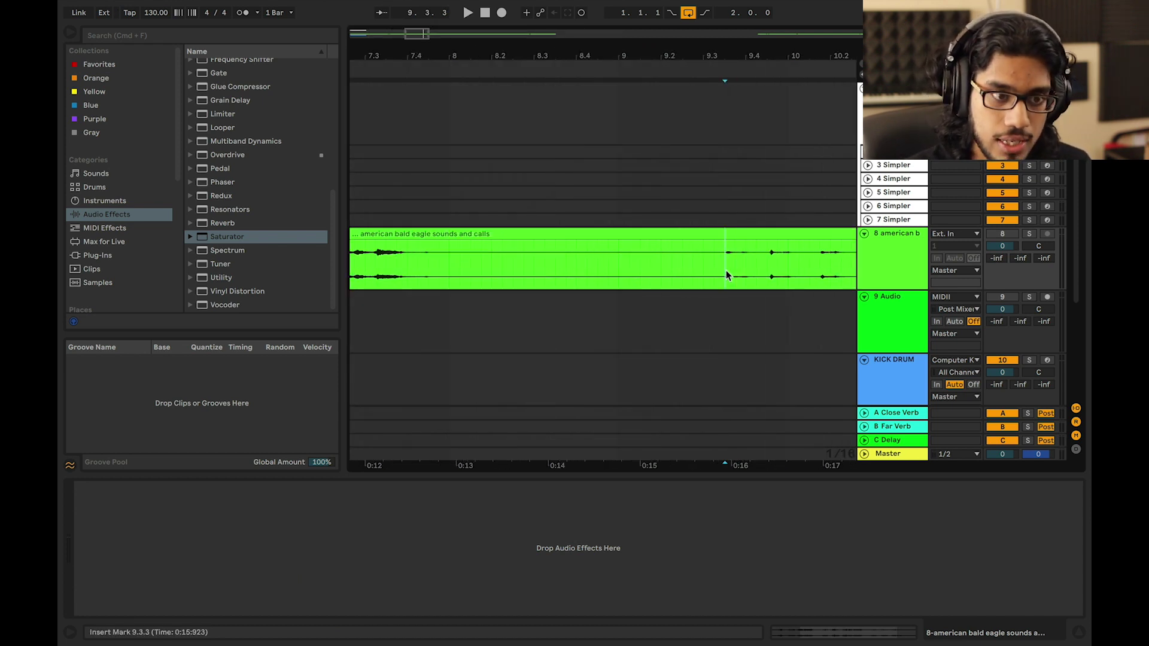
key(space)
key(space)
click(1031, 233)
key(space)
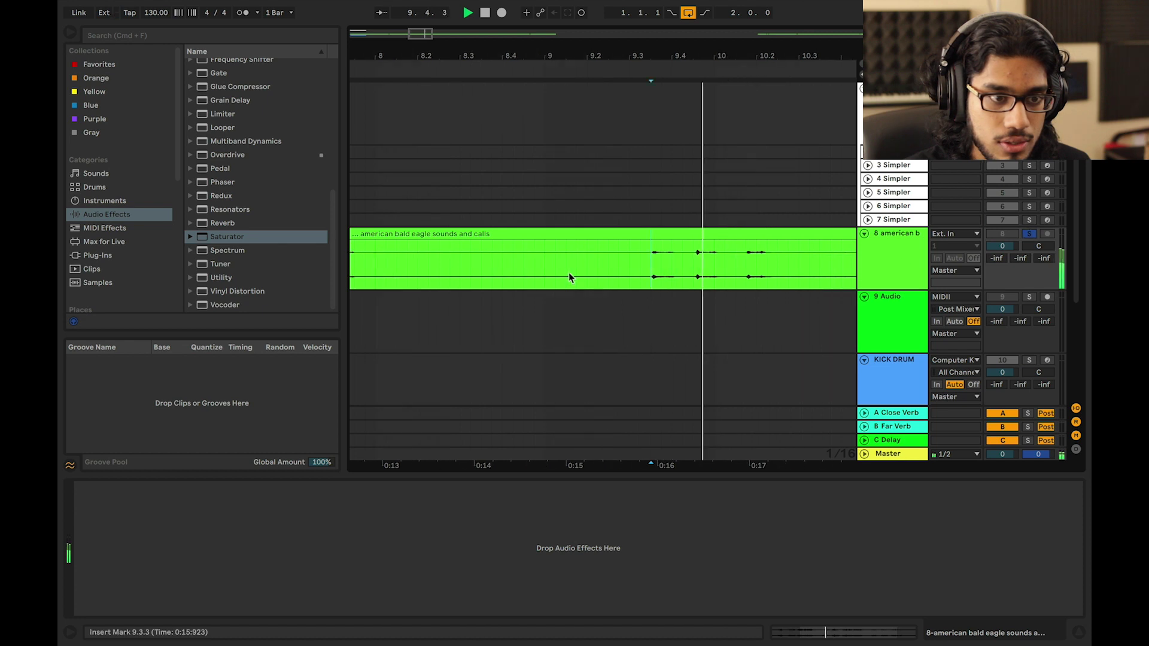
key(space)
key(space)
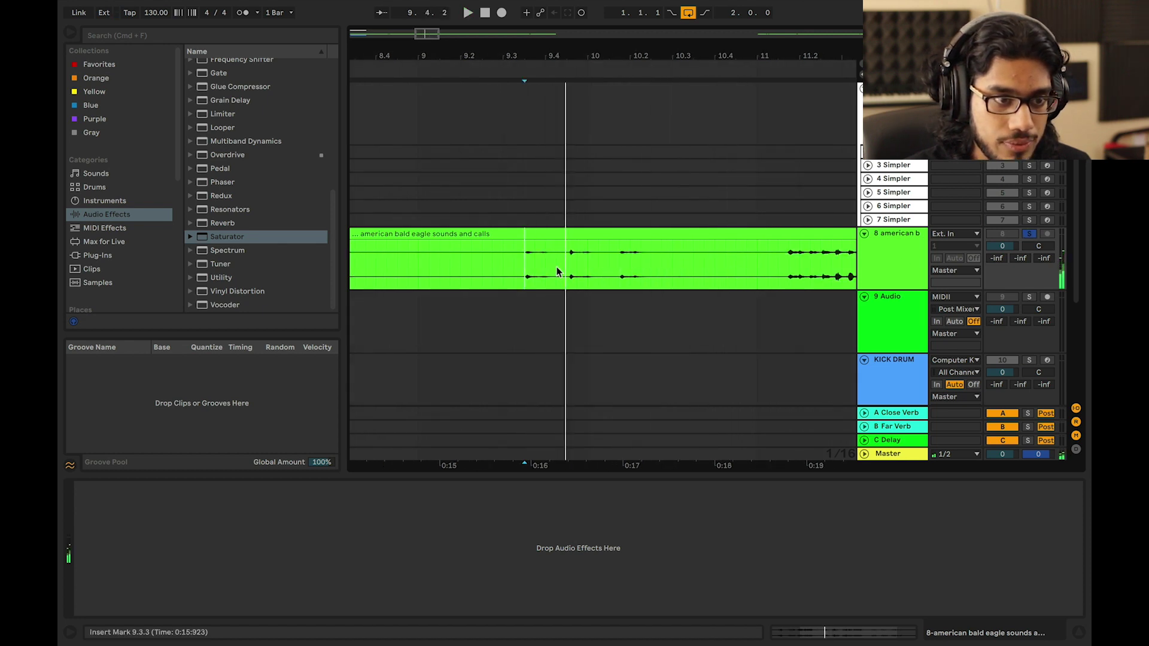
Audition further bald eagle calls from about 11.1.4 and 4.1.4 in the soloed recording
scroll(580, 268, right, 3)
click(665, 277)
key(space)
key(space)
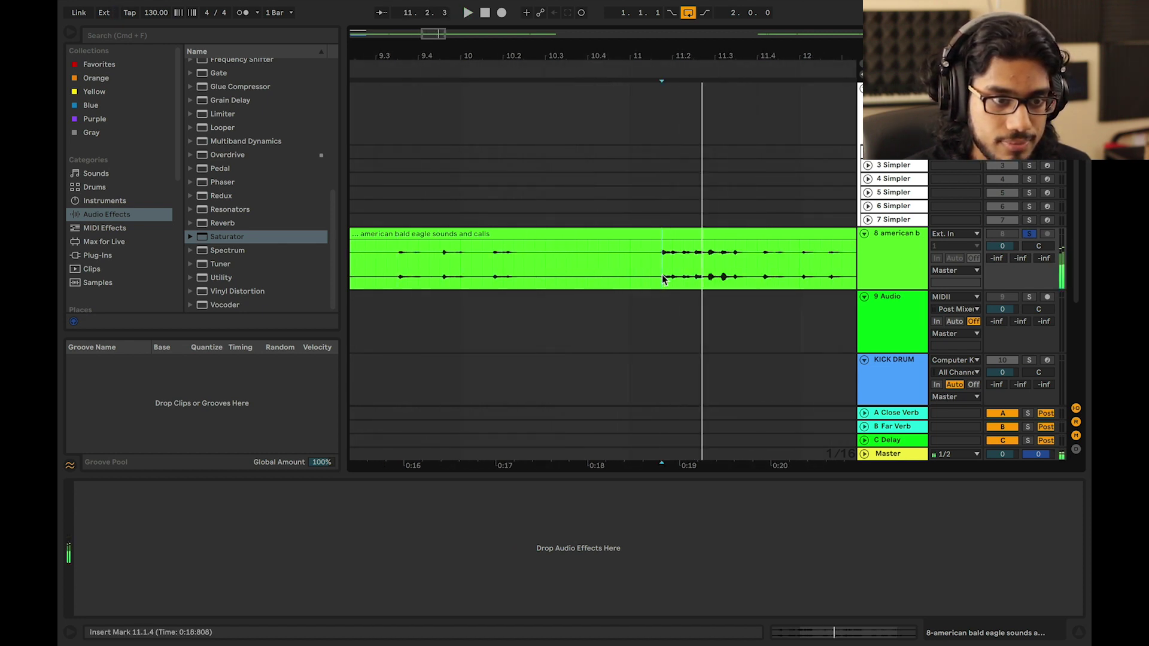
scroll(668, 280, left, 10)
scroll(669, 281, left, 8)
click(594, 274)
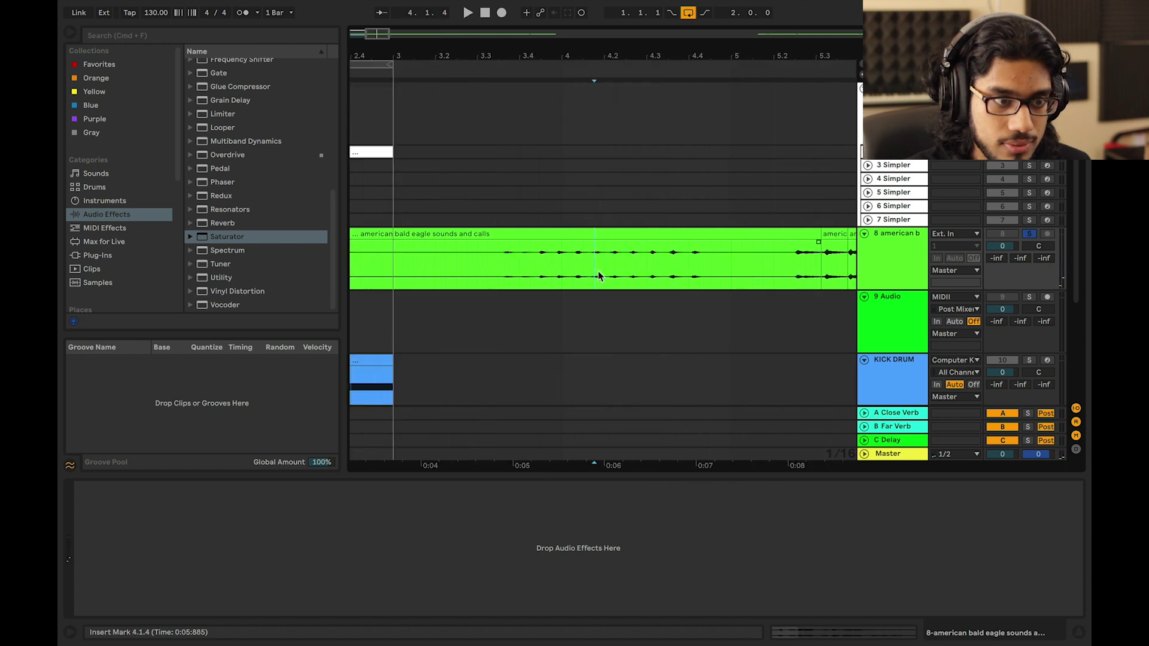
key(space)
key(space)
click(599, 275)
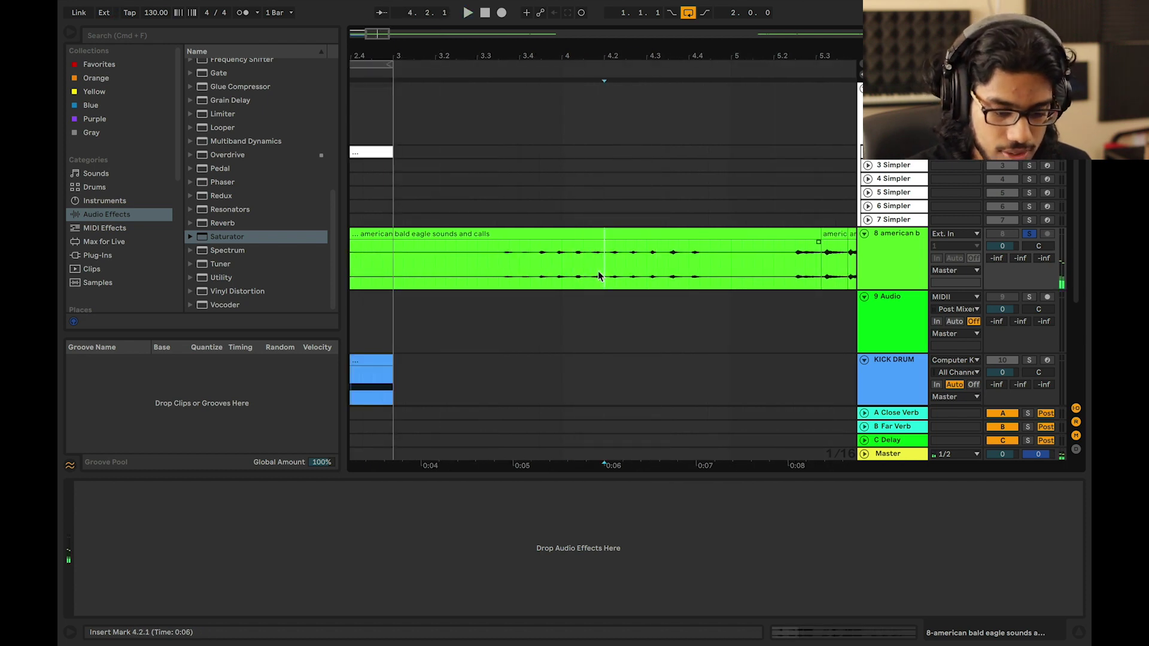
Split out the short eagle call just before bar 4 as its own clip on the american bald eagle track
scroll(594, 275, up, 5)
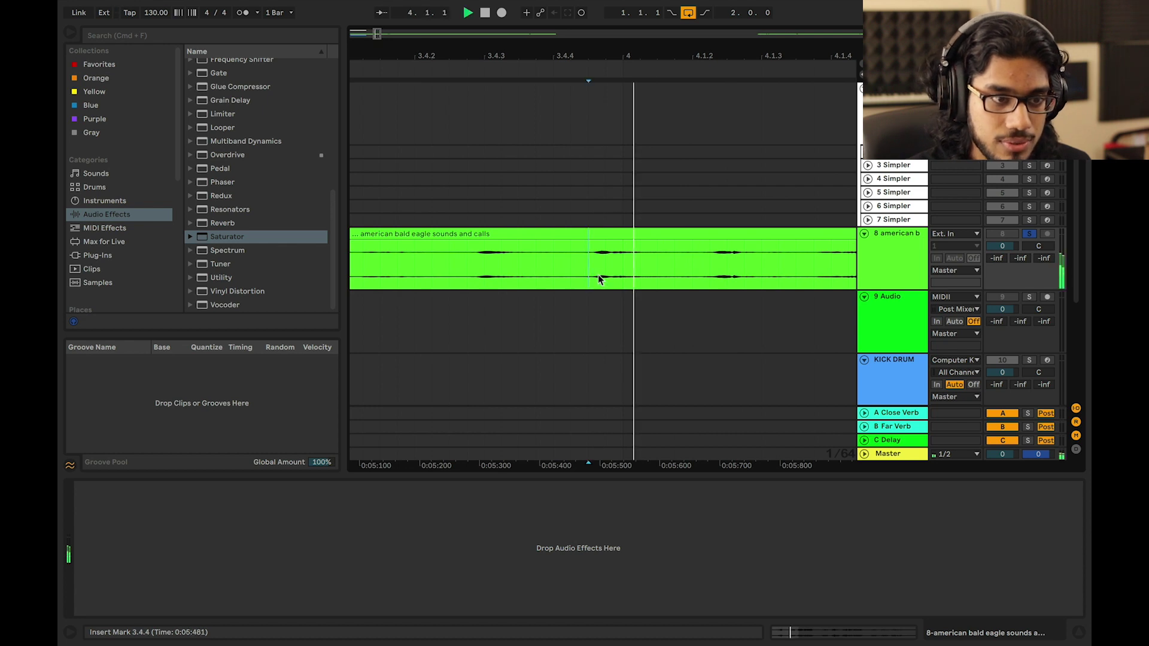
drag(598, 274, 667, 277)
key(ctrl+e)
Rename track 3 Simpler to 16 TH HATS and load the isolated eagle call into its Simpler
click(895, 166)
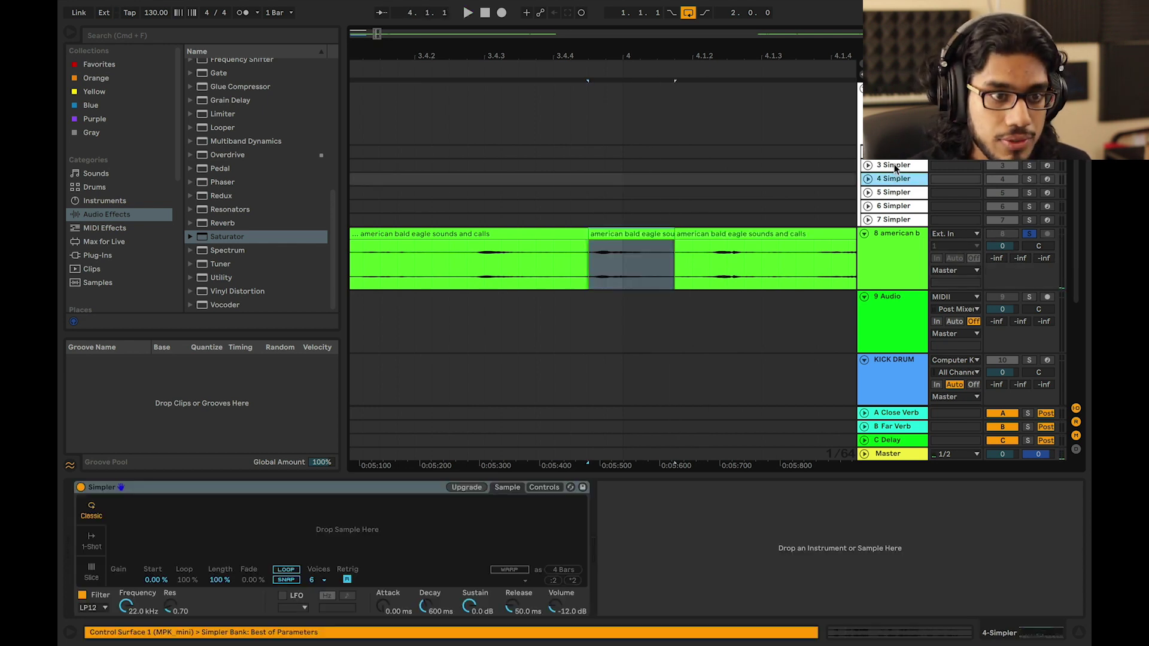
text(16 TH HATS)
key(Return)
drag(632, 235, 264, 541)
Copy the two-bar HAT clip onto the 16 TH HATS track and open its notes
scroll(464, 266, left, 10)
drag(366, 32, 367, 10)
drag(431, 152, 432, 164)
double_click(431, 163)
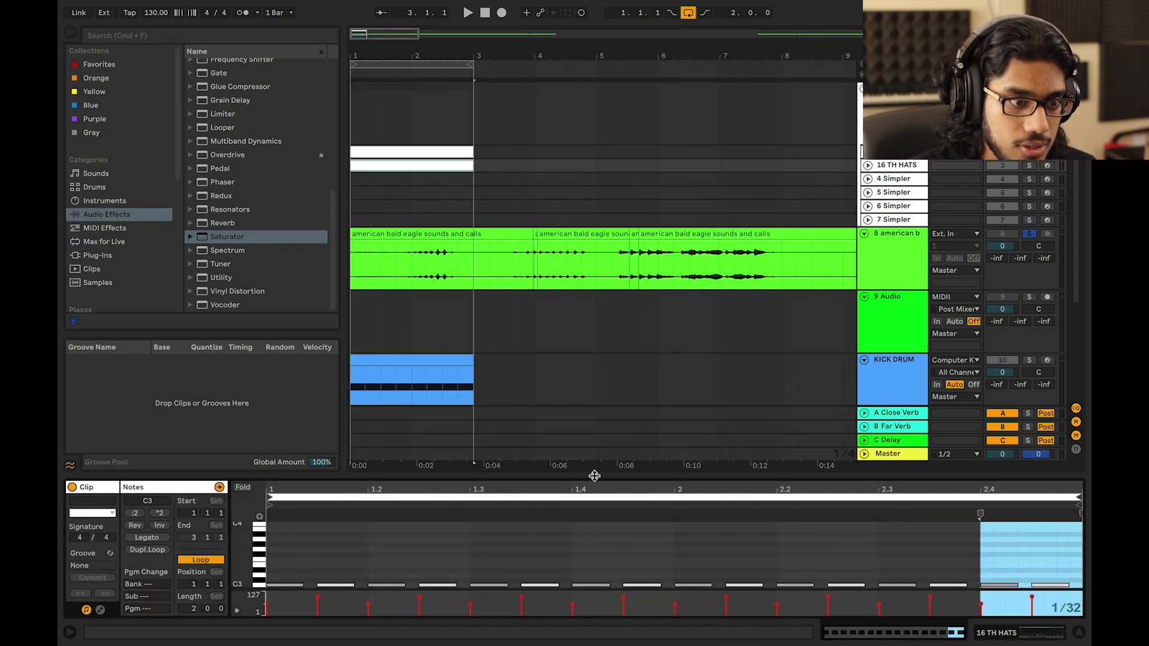
Shorten all C3 notes in the 16 TH HATS clip to sixteenth-note length
drag(594, 476, 594, 333)
click(585, 398)
key(super+a)
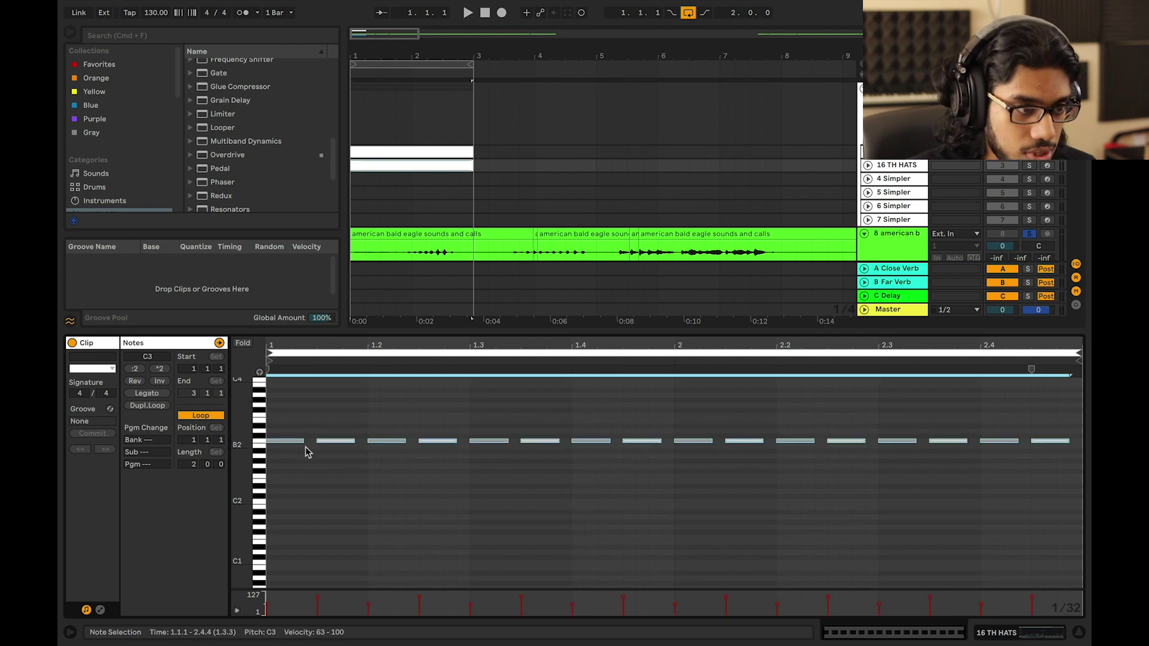
drag(302, 441, 291, 441)
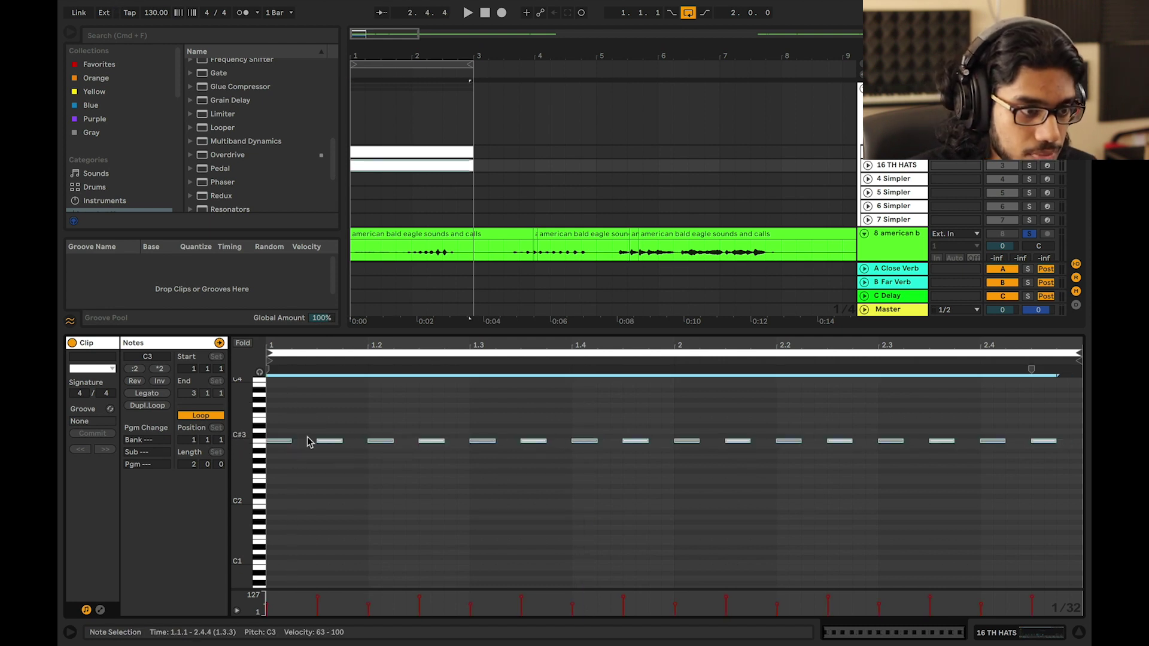
Fill the first beat with consecutive sixteenth notes on C3 and vary their velocities between 23 and 85
click(283, 452)
key(super+d)
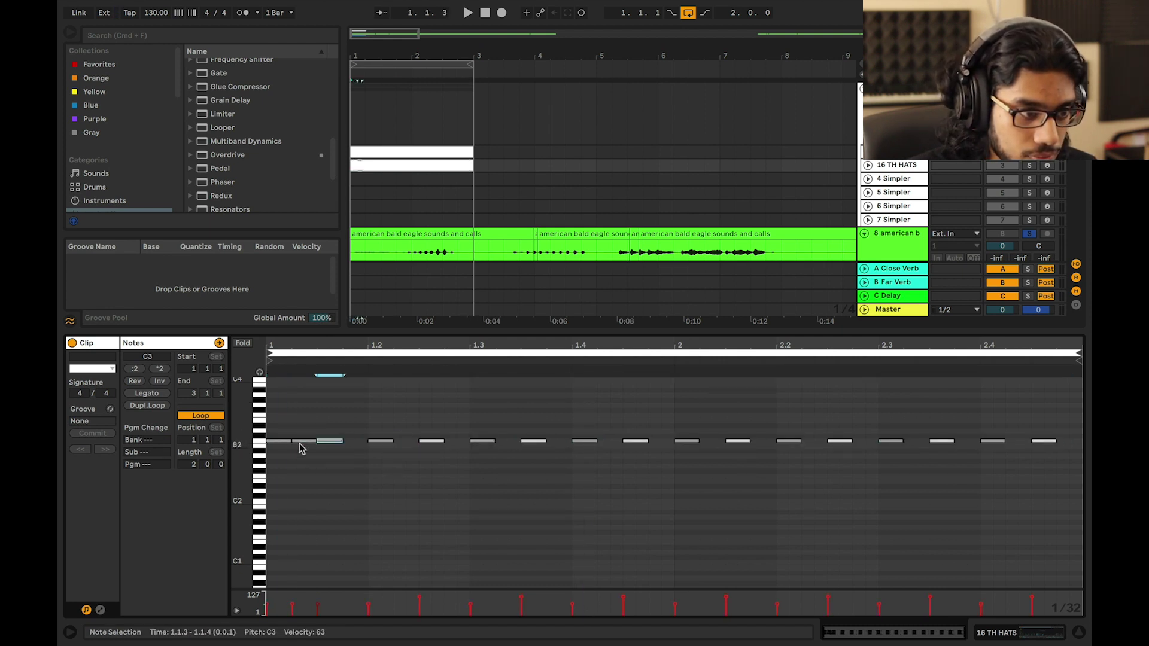
click(329, 504)
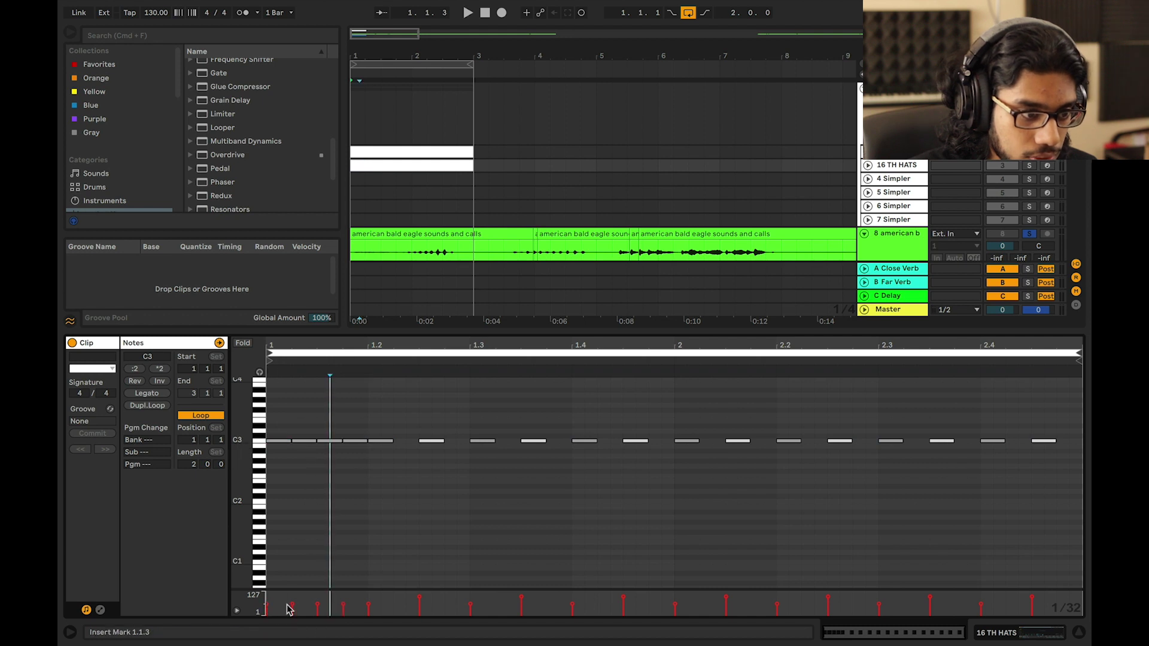
drag(288, 604, 287, 609)
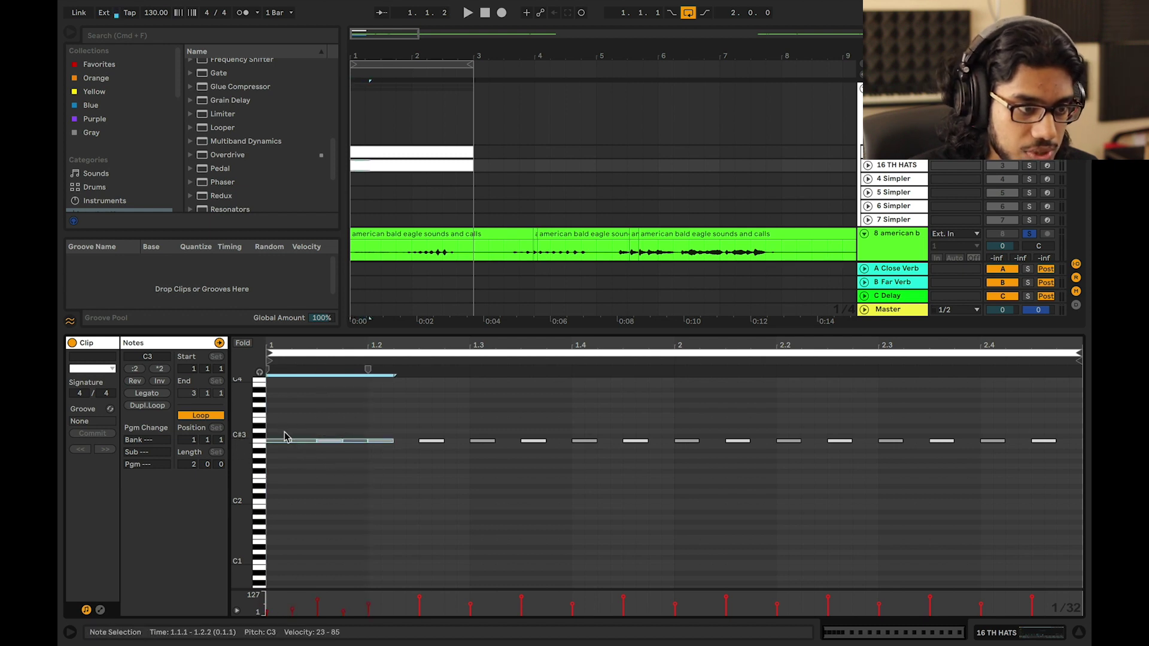
Duplicate the first beat's sixteenth-note pattern repeatedly to fill the two-bar 16 TH HATS clip
drag(277, 427, 358, 477)
key(super+d)
key(super+d)
key(super+d)
key(super+d)
key(super+d)
key(super+d)
key(super+d)
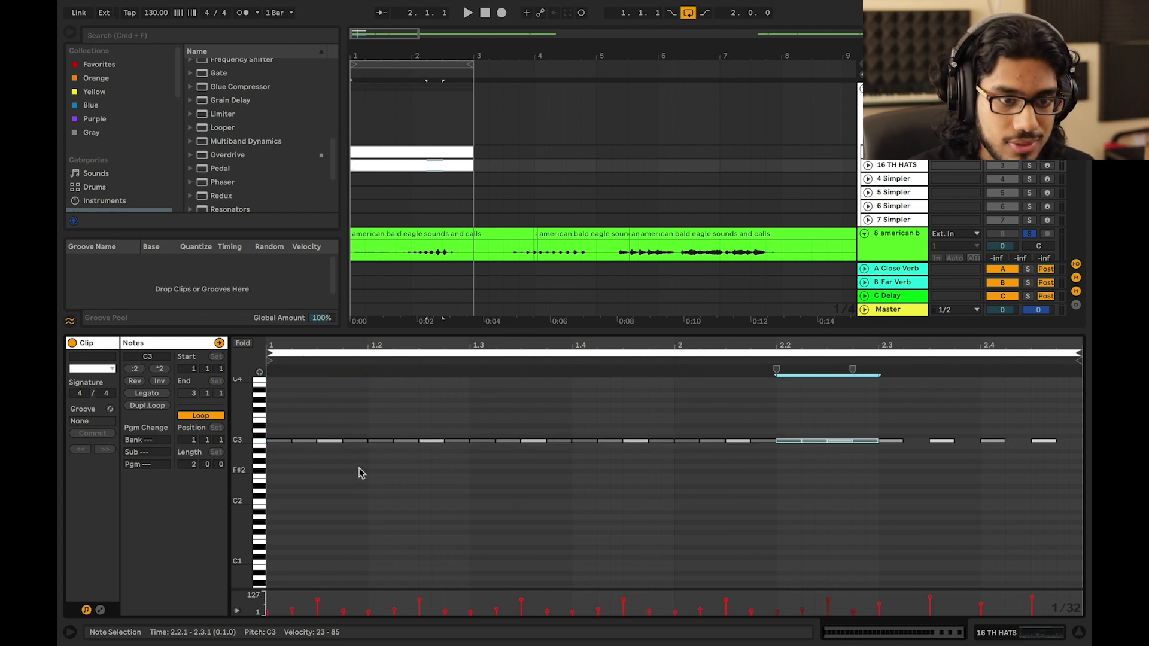
Color the 16 TH HATS and HAT tracks yellow
right_click(904, 167)
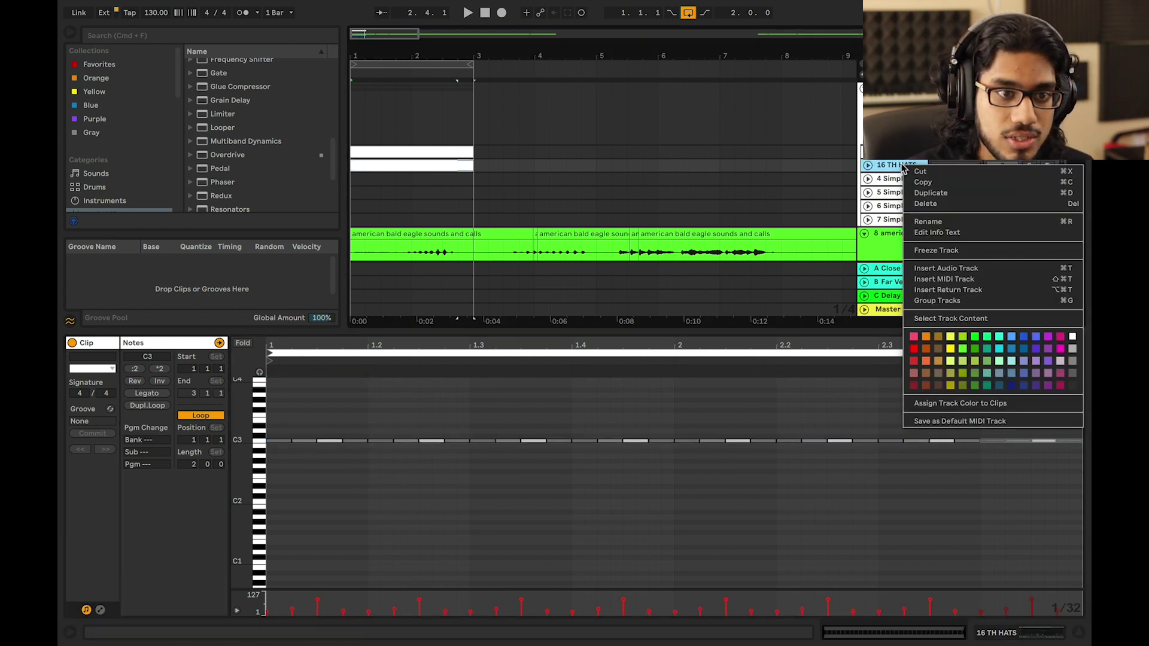
click(952, 337)
right_click(884, 152)
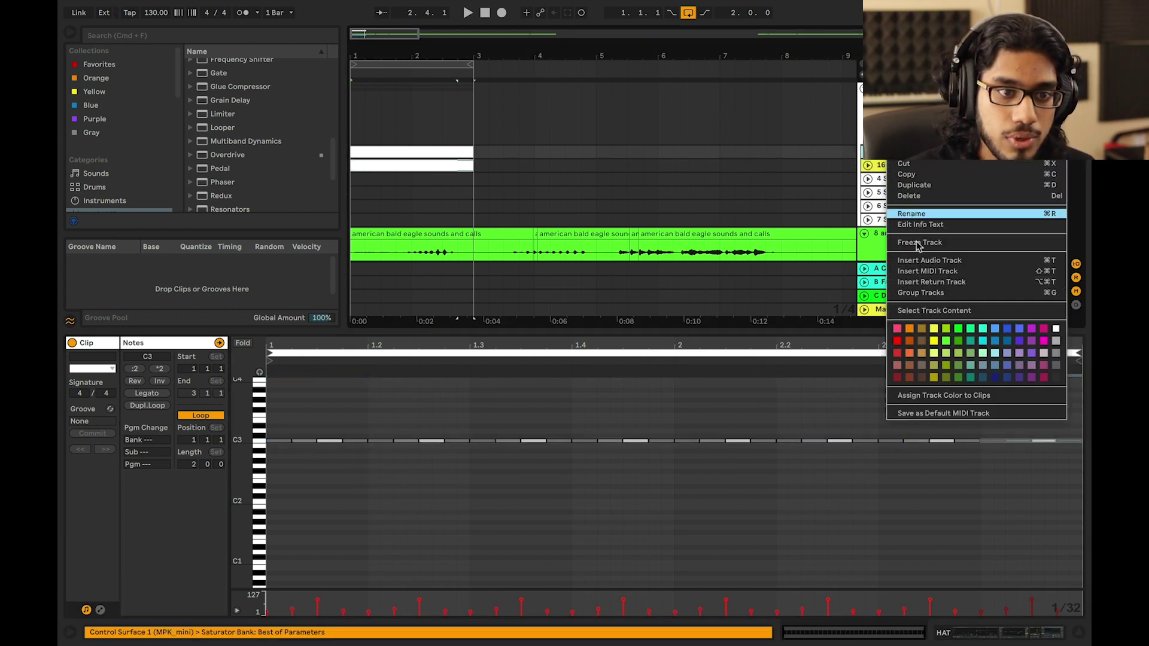
click(931, 333)
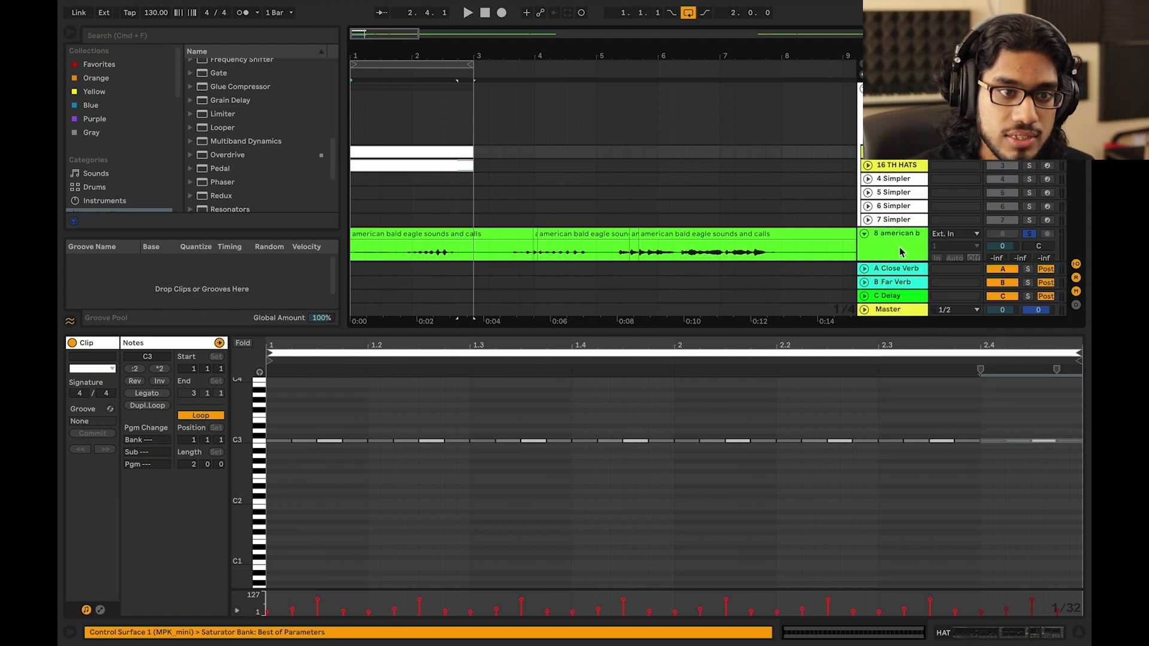
Play the loop from bar 1 and audition the 16 TH HATS call alone and with the other drums
click(357, 132)
key(space)
click(896, 167)
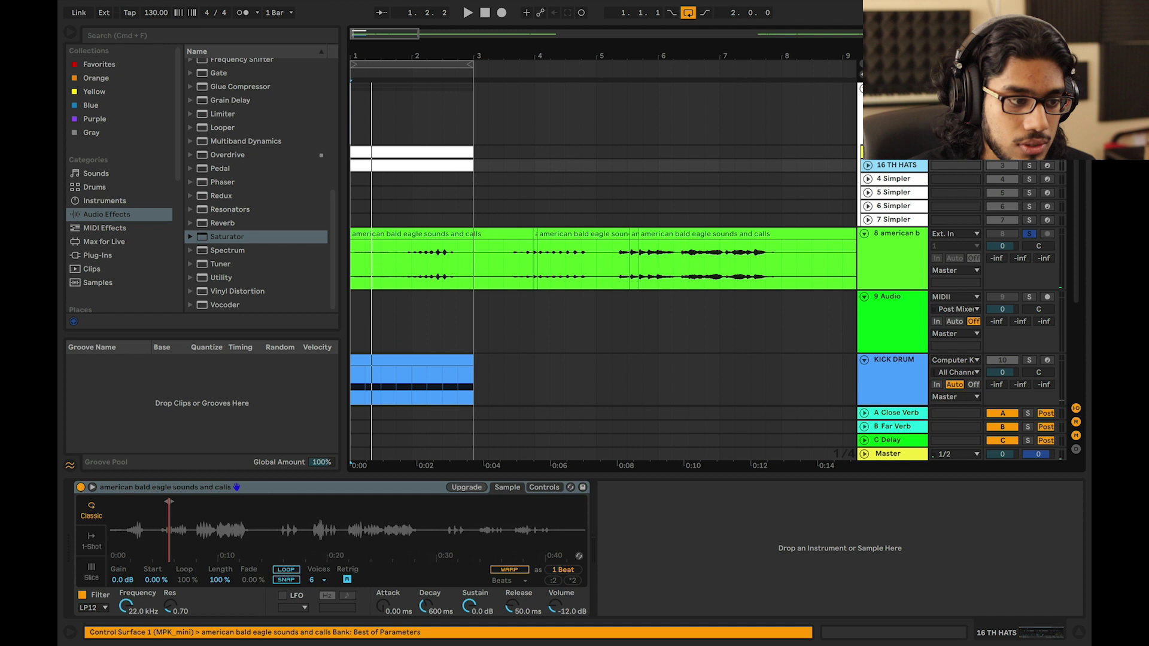
drag(168, 531, 168, 590)
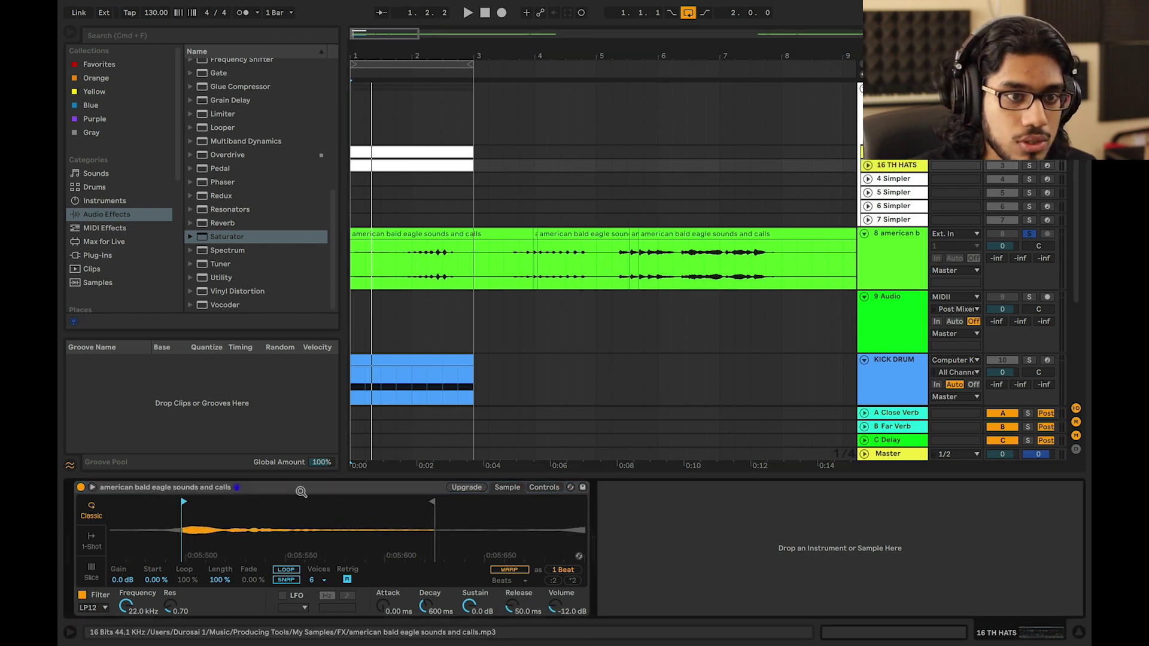
click(1029, 166)
key(space)
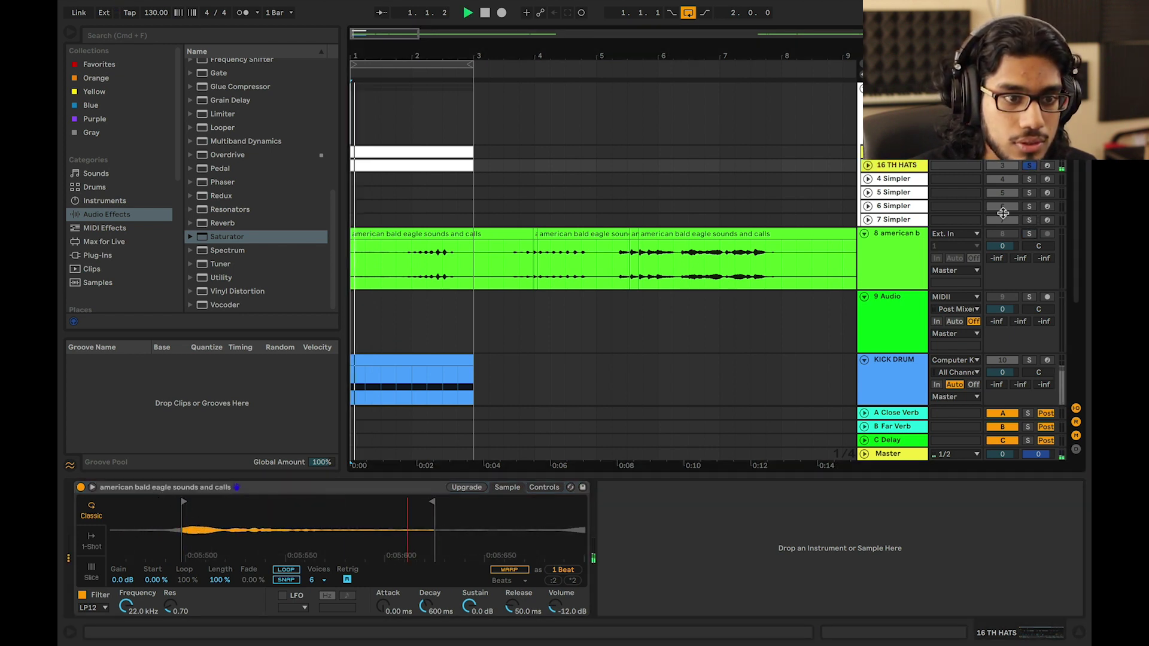
key(space)
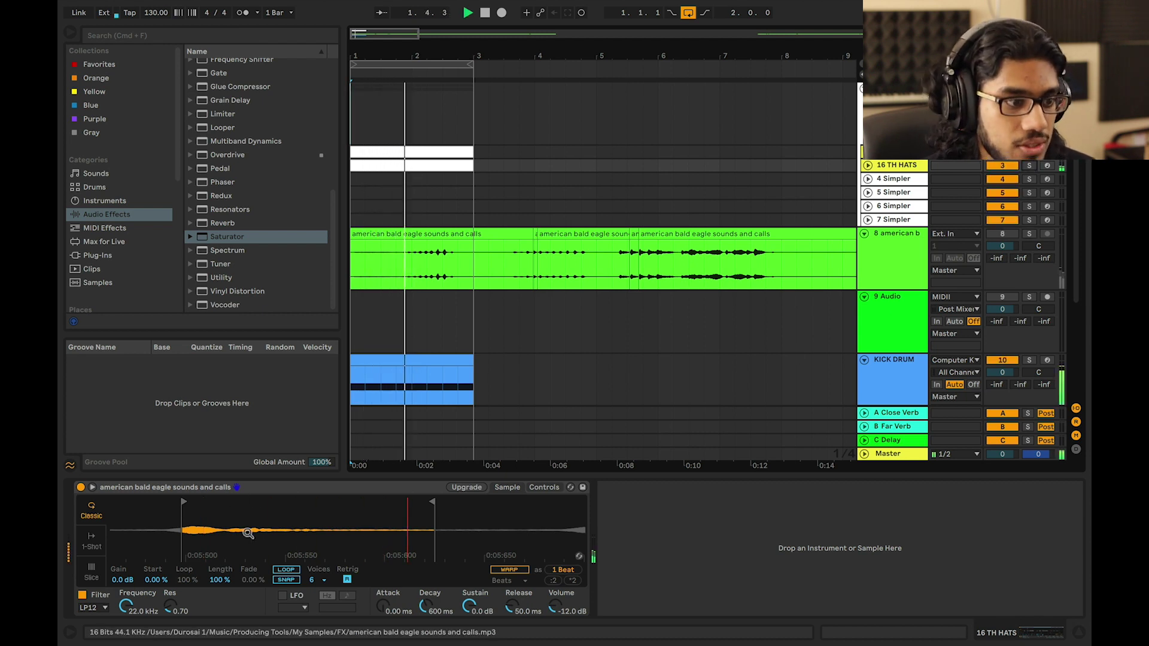
Set the 16 TH HATS Simpler's decay to 412 ms and sustain to -inf dB, and move the sample start slightly earlier
click(544, 487)
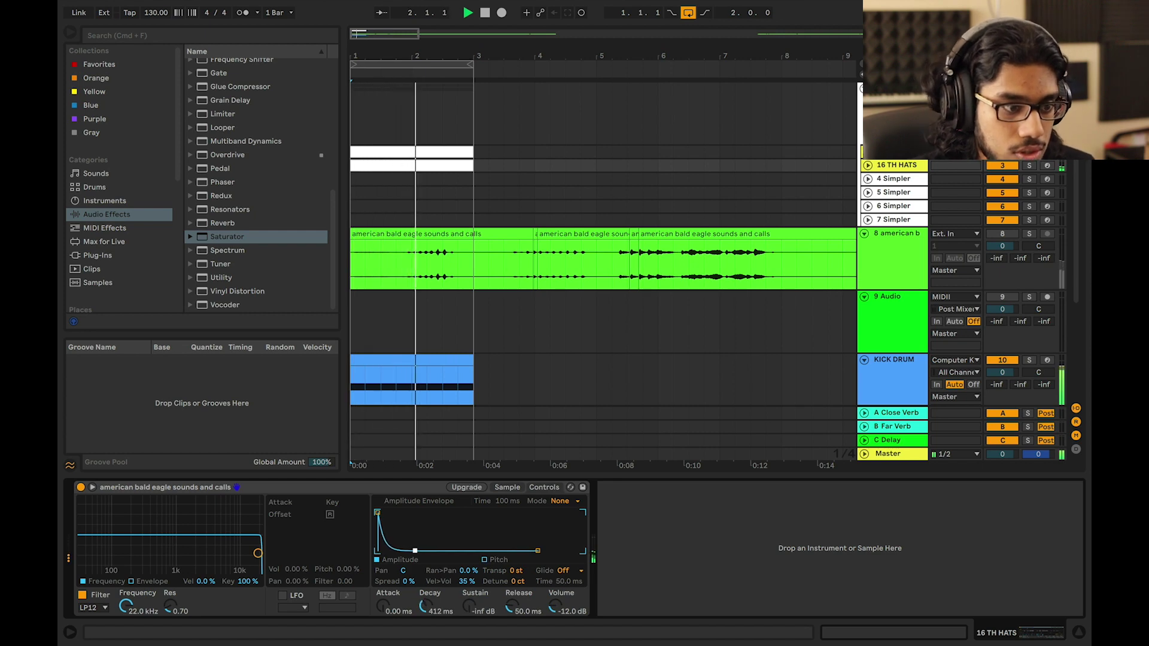
key(space)
click(448, 182)
double_click(446, 165)
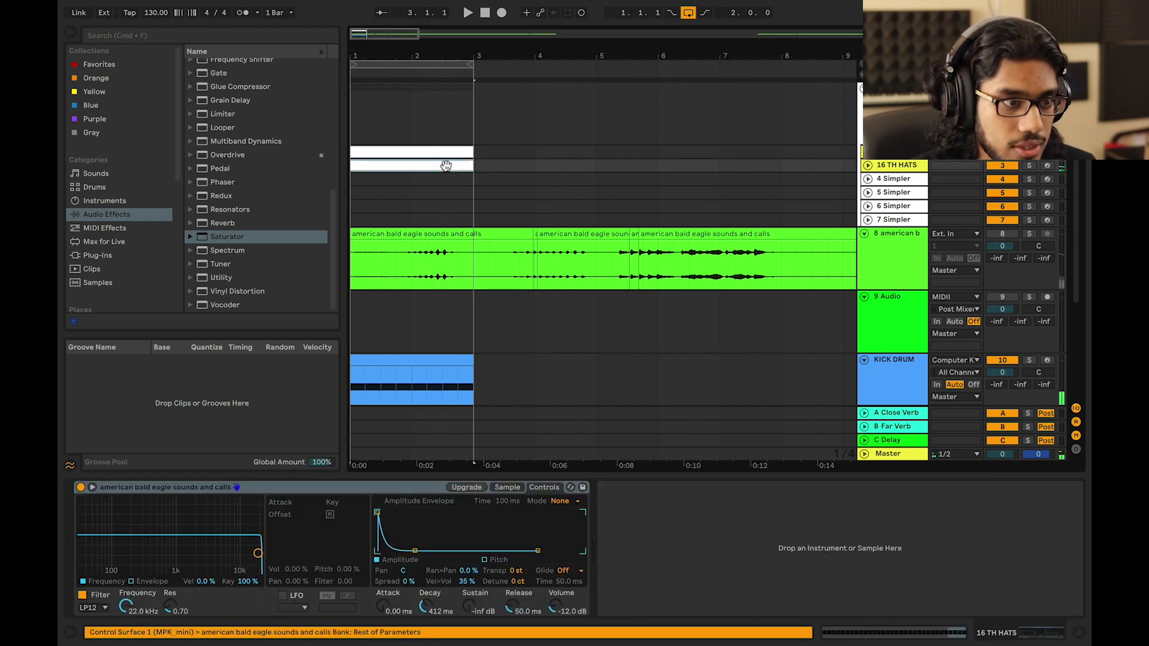
click(913, 166)
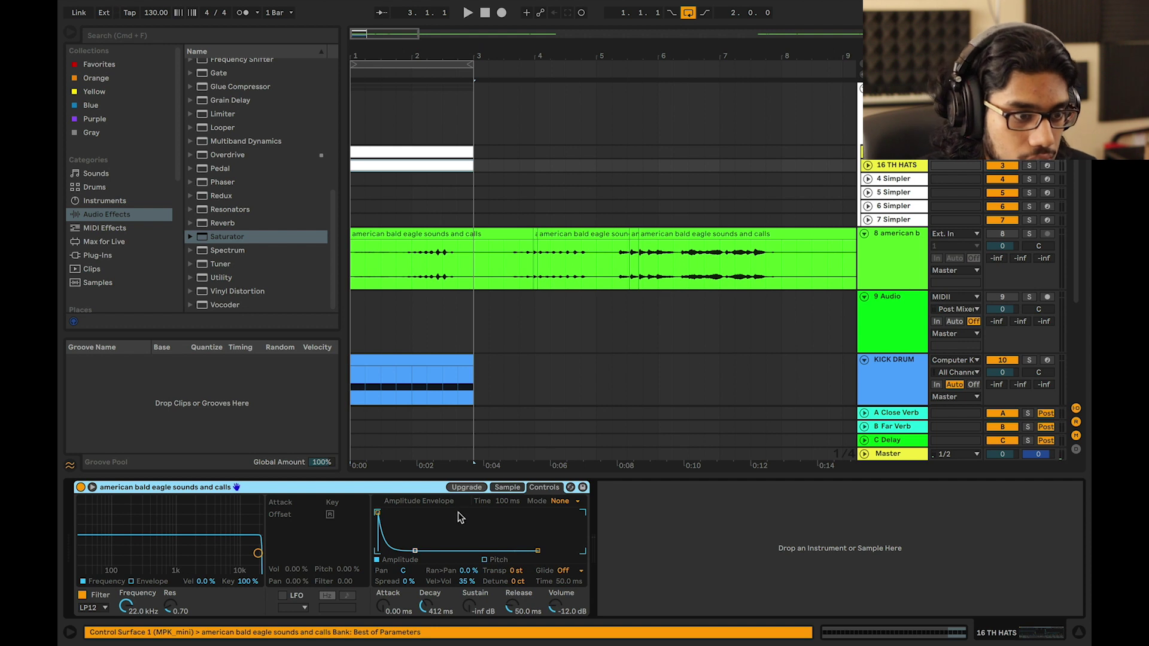
click(506, 488)
click(185, 501)
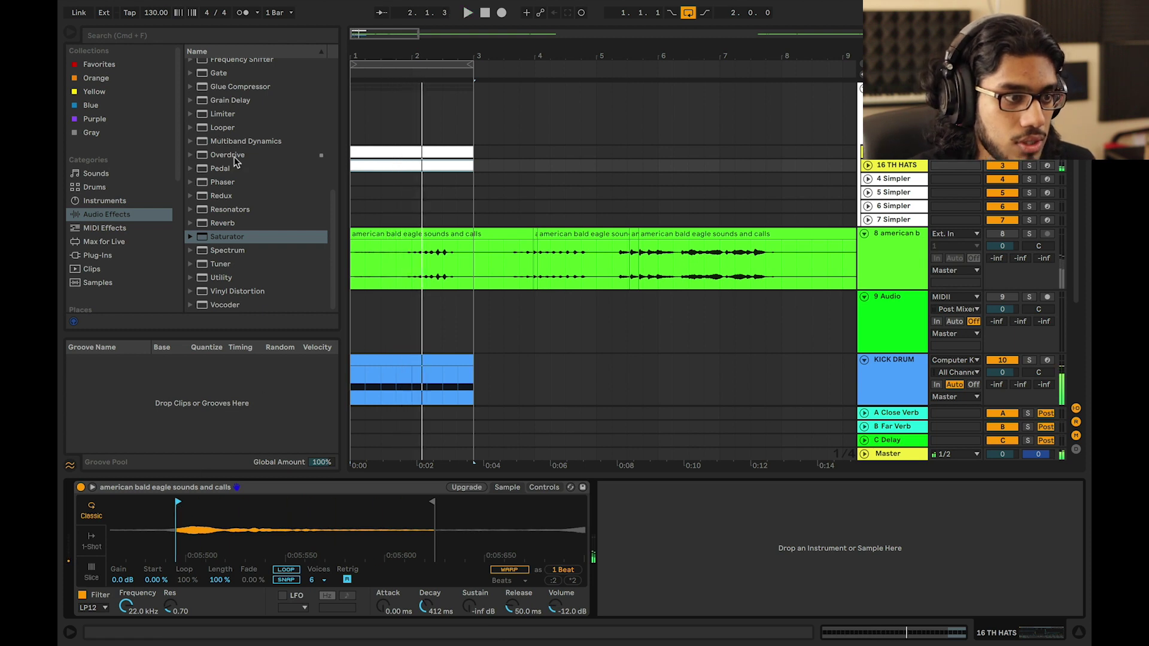
Add a Compressor to the 16 TH HATS track and sidechain it from the KICK DRUM track
scroll(225, 132, up, 5)
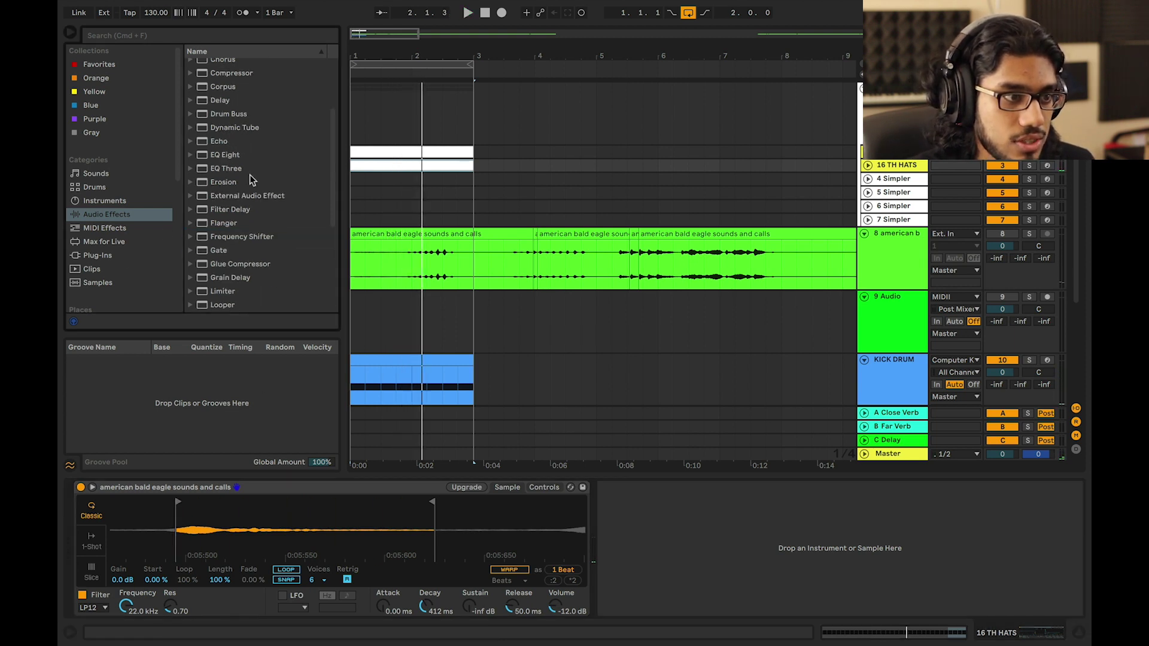
drag(681, 569, 650, 507)
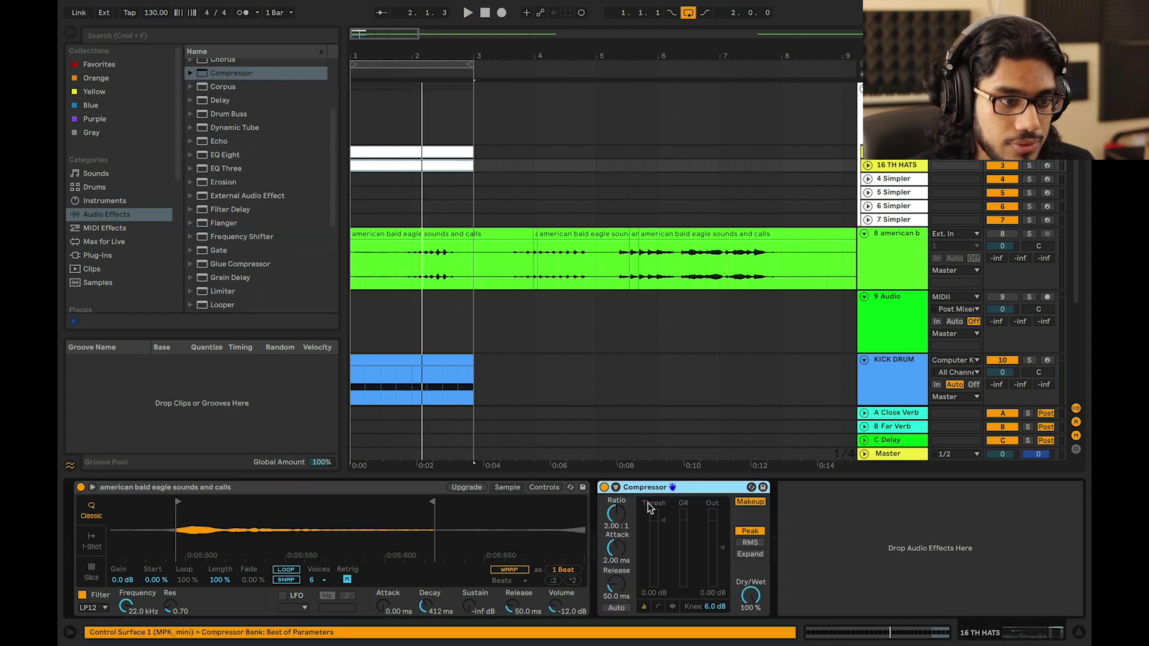
click(617, 488)
click(626, 523)
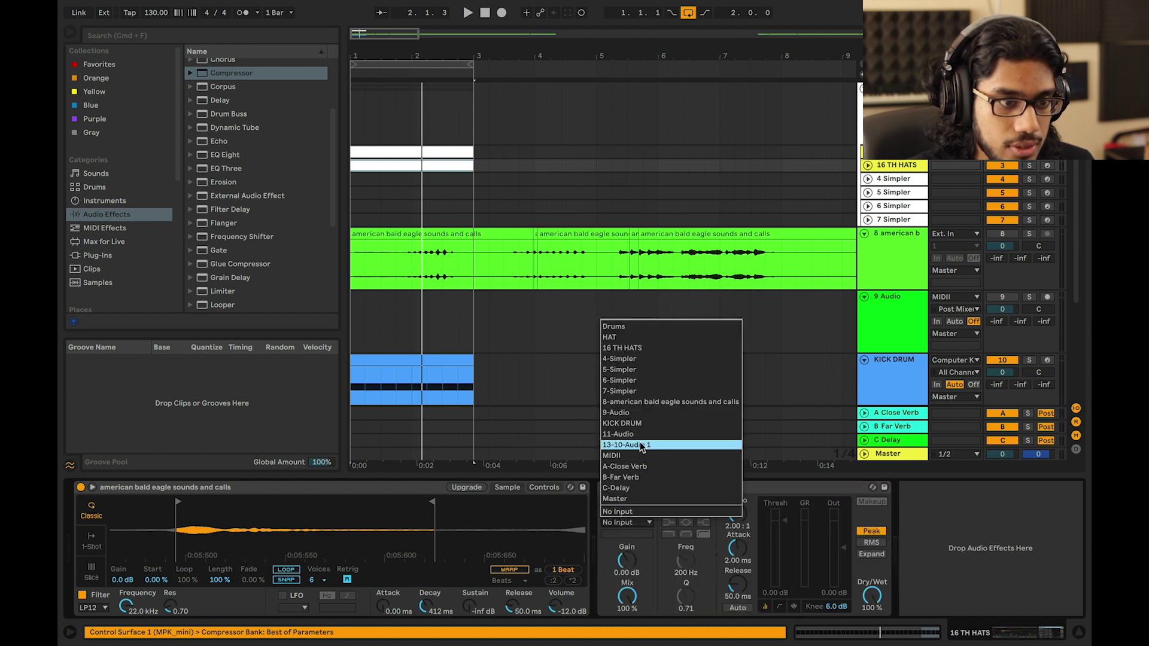
click(622, 423)
Set the sidechain Compressor to a -18.2 dB threshold, 3.32:1 ratio and 1.65 dB output during playback
key(space)
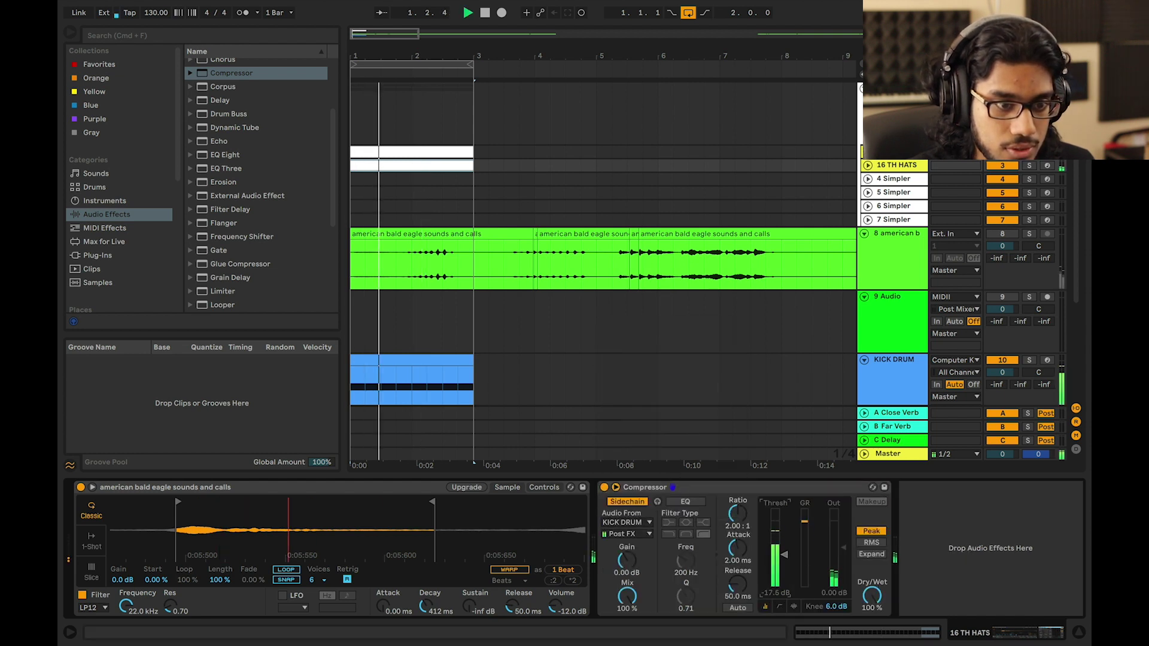
drag(737, 513, 737, 501)
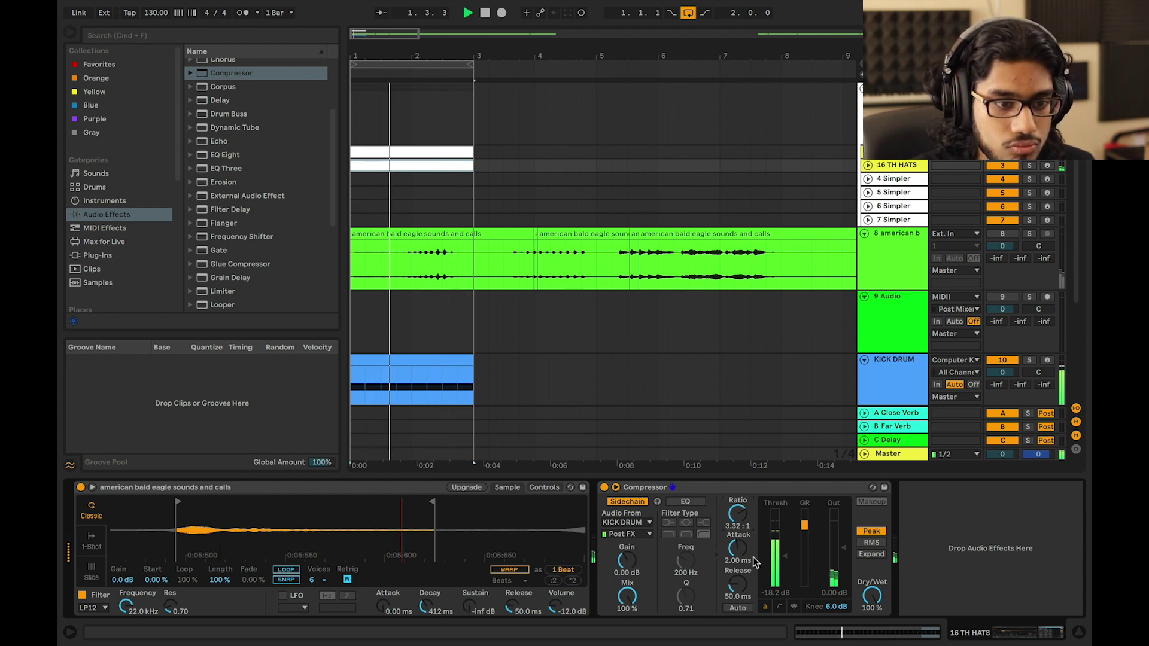
key(space)
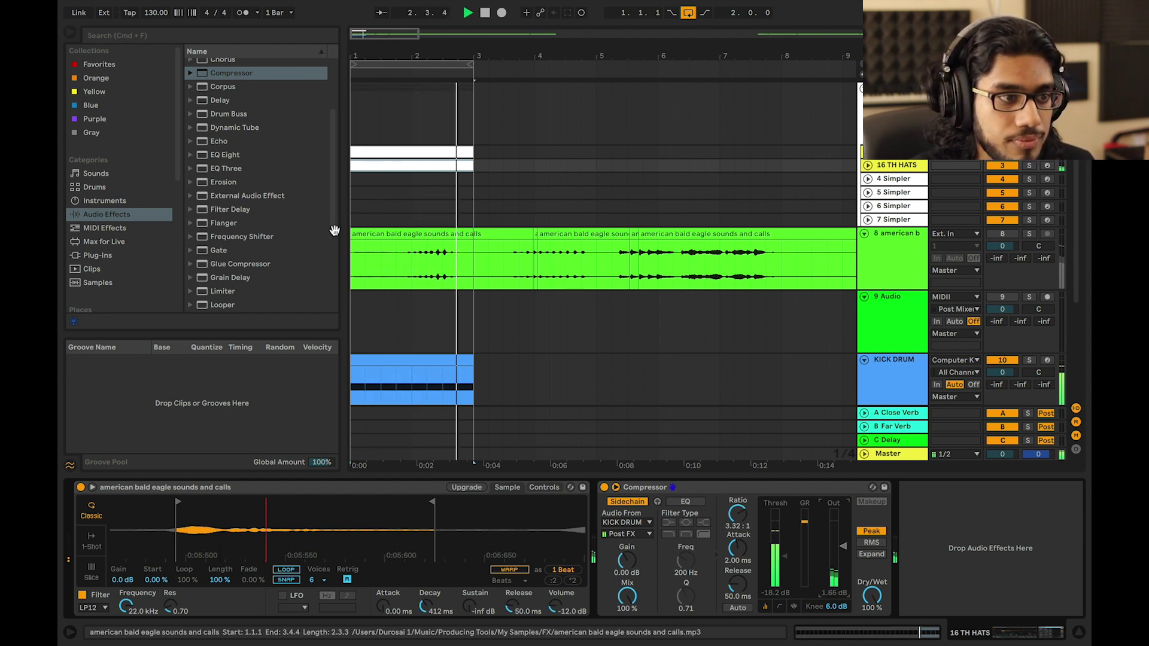
Add Erosion after the Compressor on the 16 TH HATS track and switch it to Wide Noise
scroll(214, 159, up, 4)
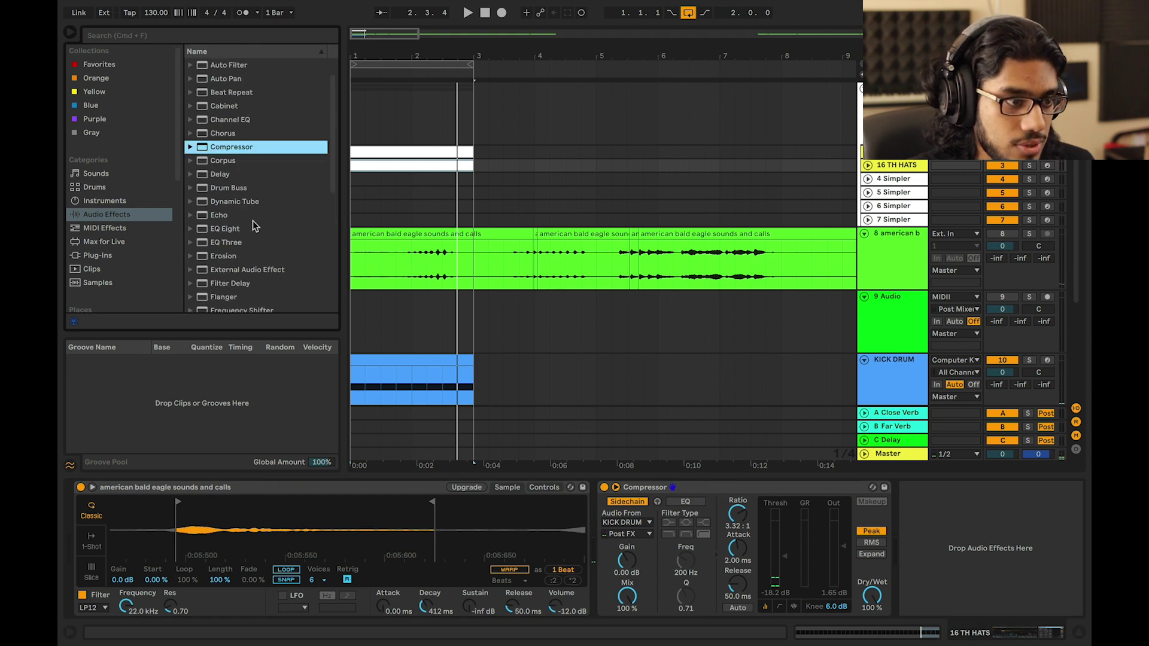
scroll(252, 221, down, 3)
drag(224, 178, 979, 516)
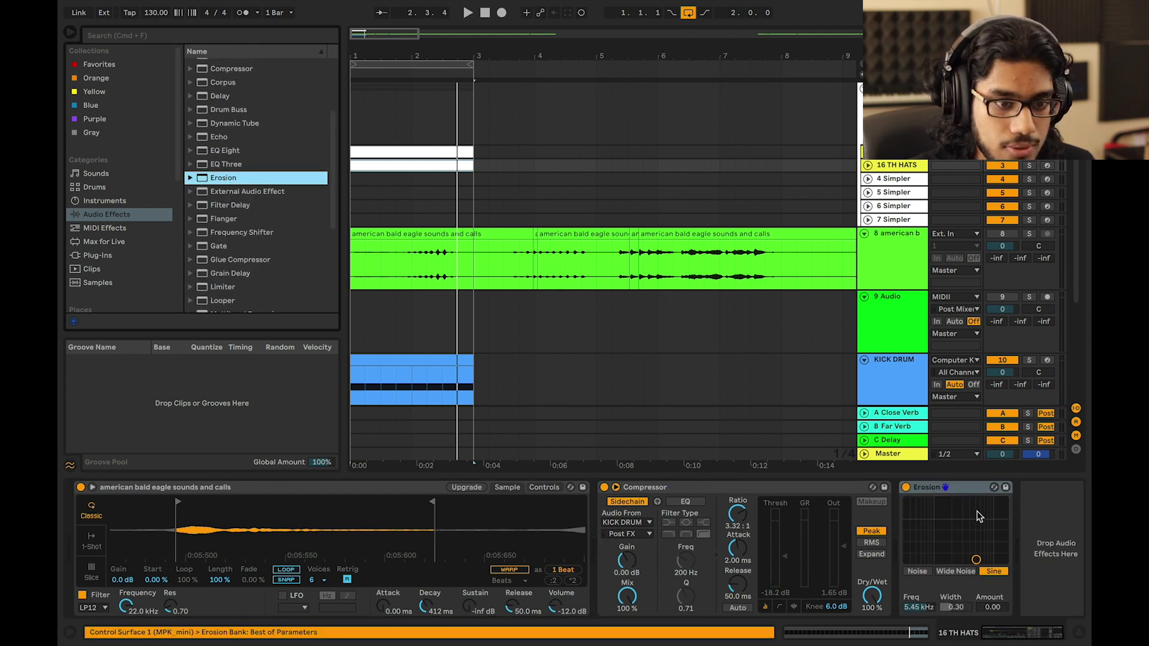
click(955, 572)
Tune Erosion in solo and in the mix, switching it to Noise at 5.86 kHz with an amount of 47.6
key(space)
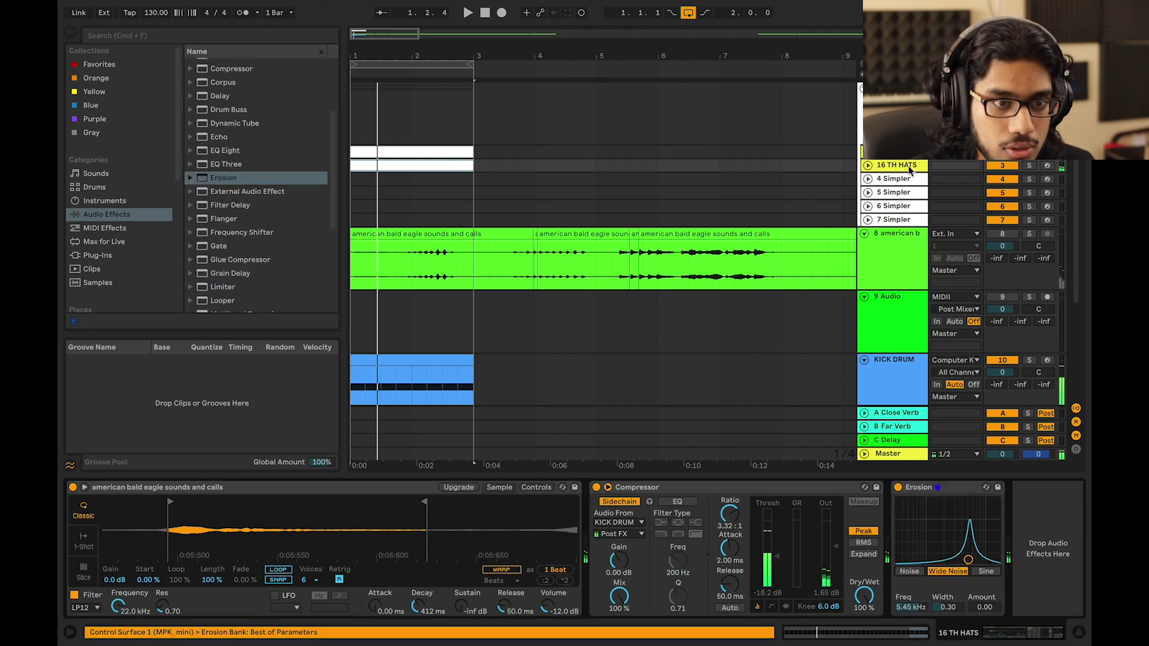
key(space)
click(1026, 166)
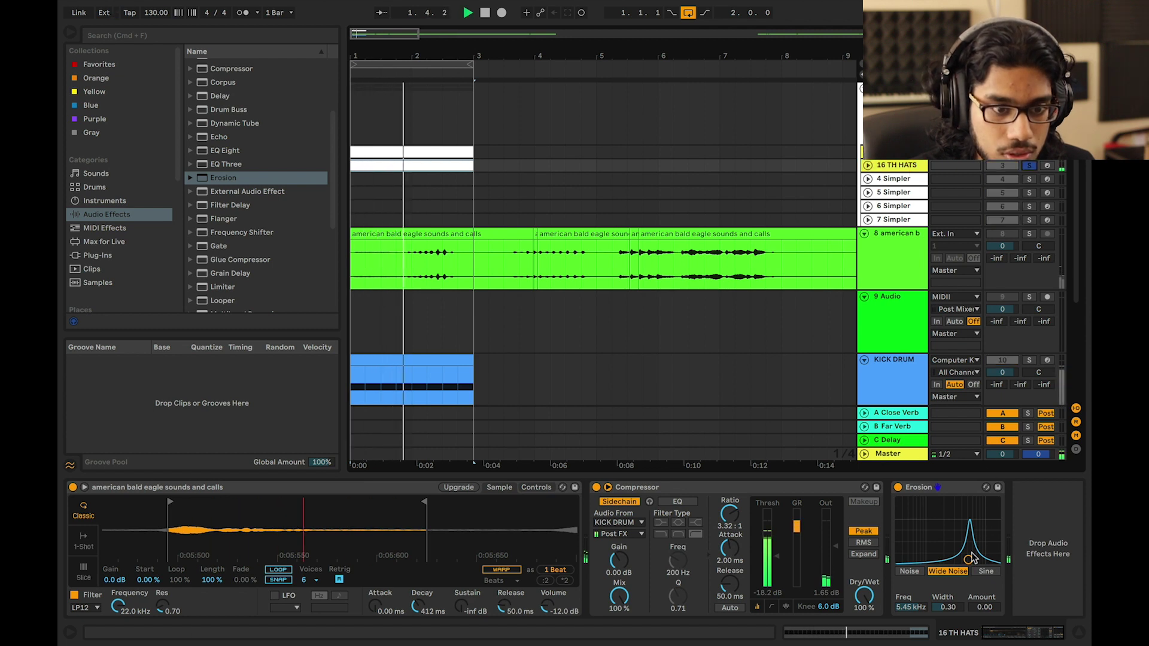
drag(969, 559, 968, 526)
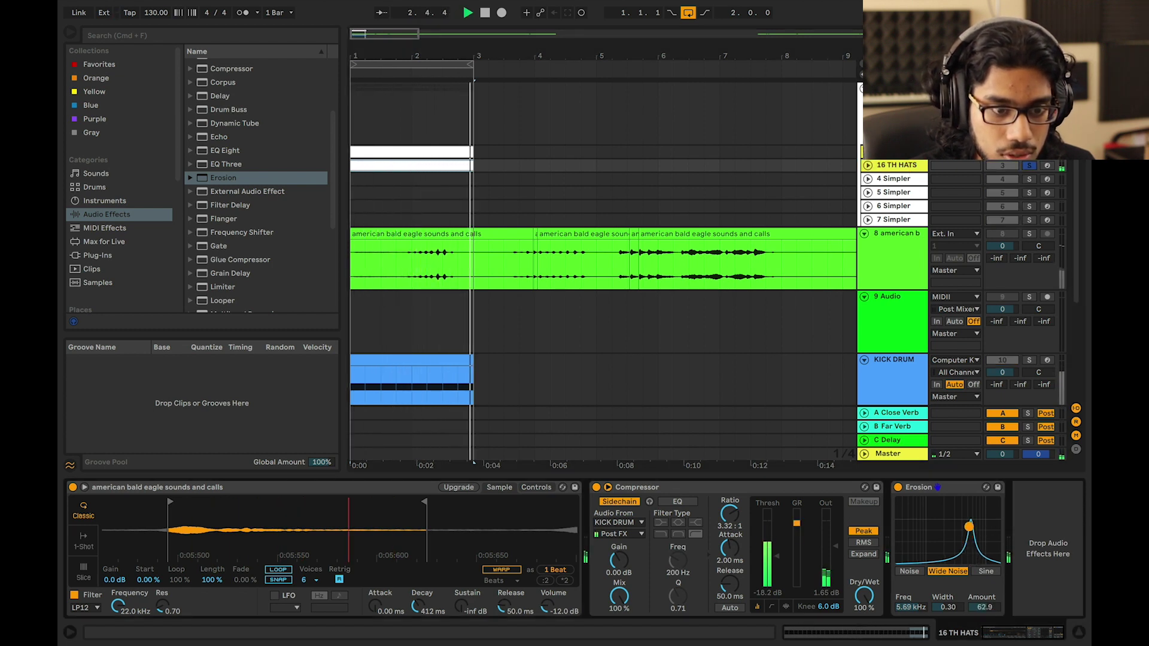
click(1029, 166)
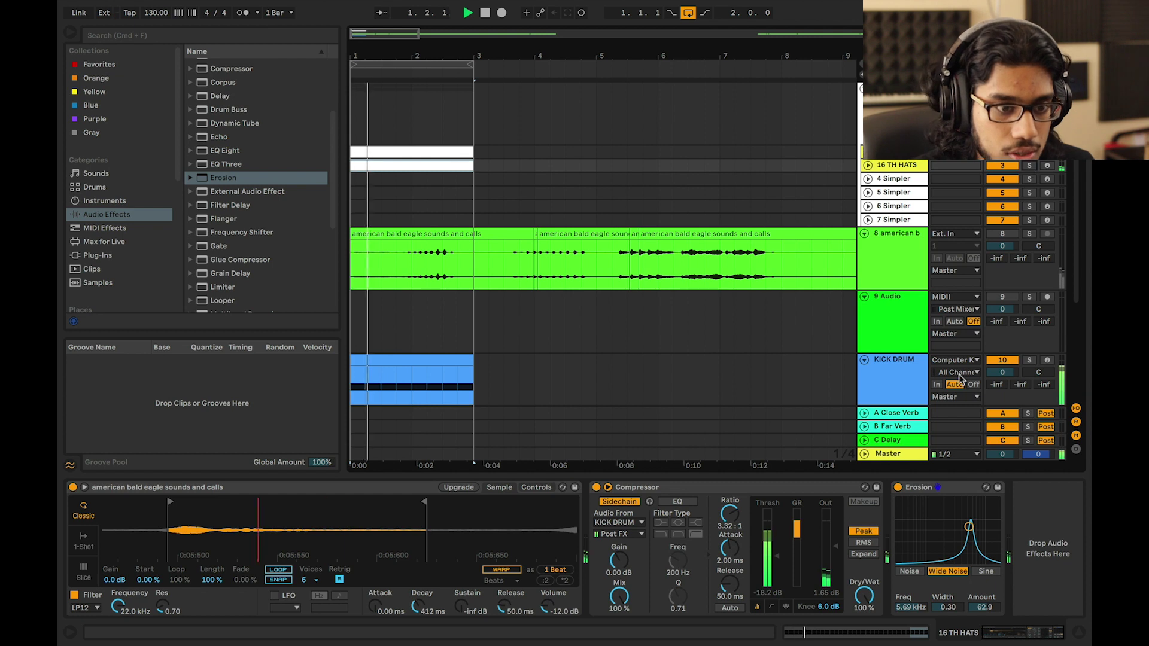
drag(969, 526, 970, 531)
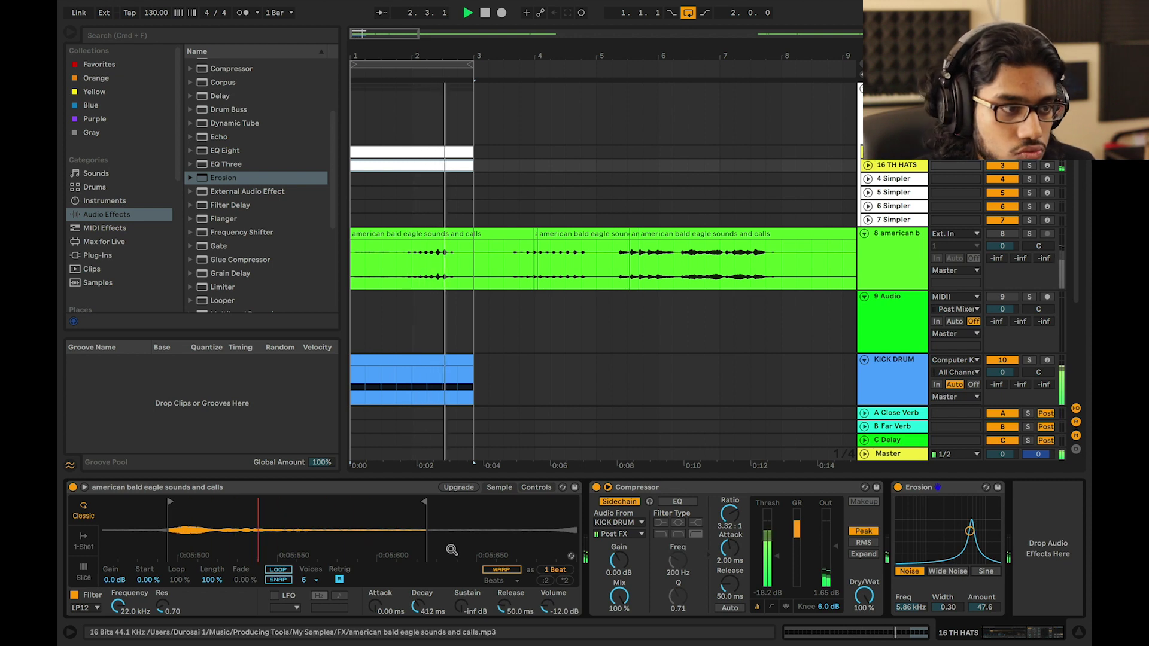
Transpose the 16 TH HATS Simpler sample to -12 st during playback
click(535, 488)
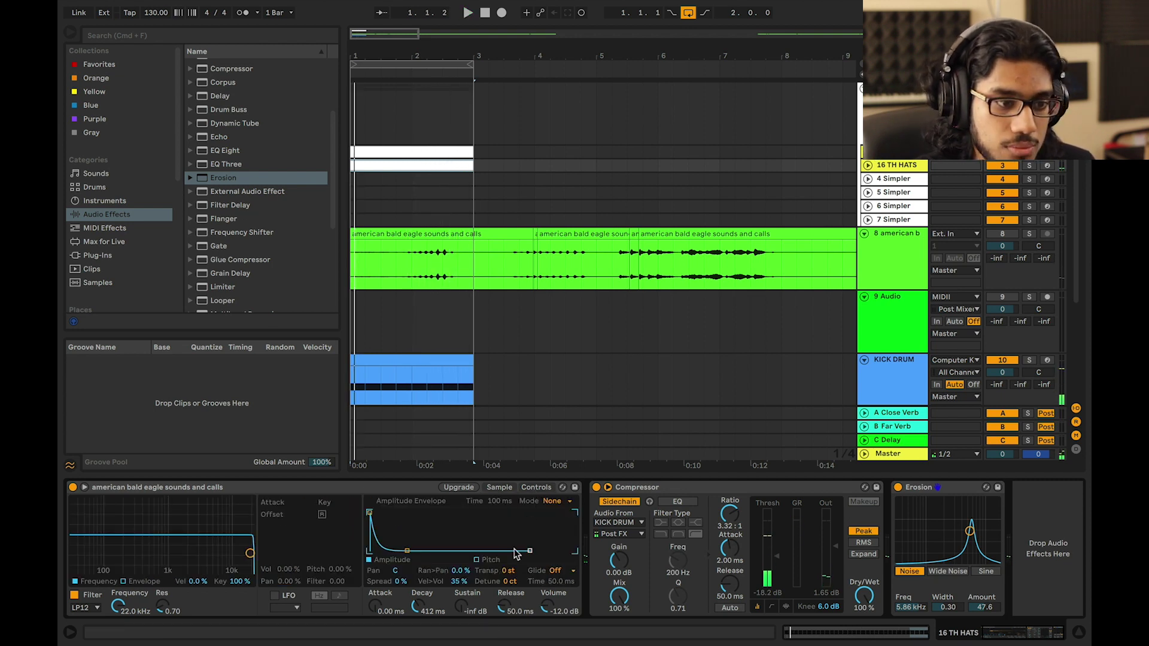
drag(512, 571, 512, 568)
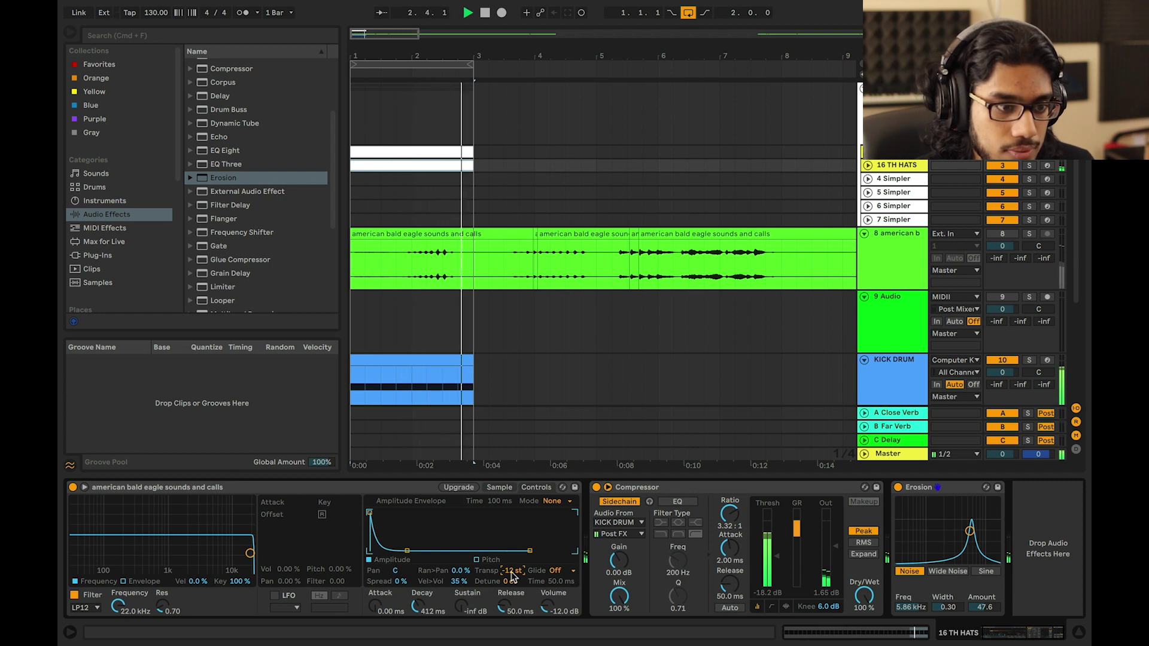
Replace the Compressor on the 16 TH HATS track with the Kickstart VST plug-in, placed before Erosion
click(754, 489)
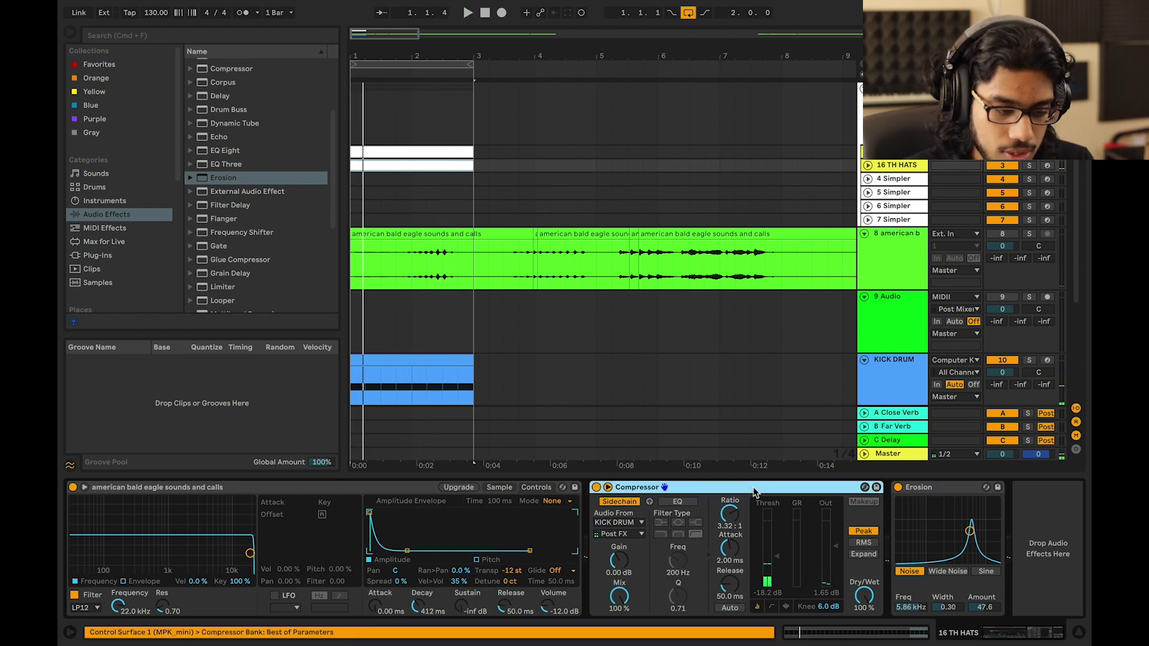
key(Delete)
click(120, 258)
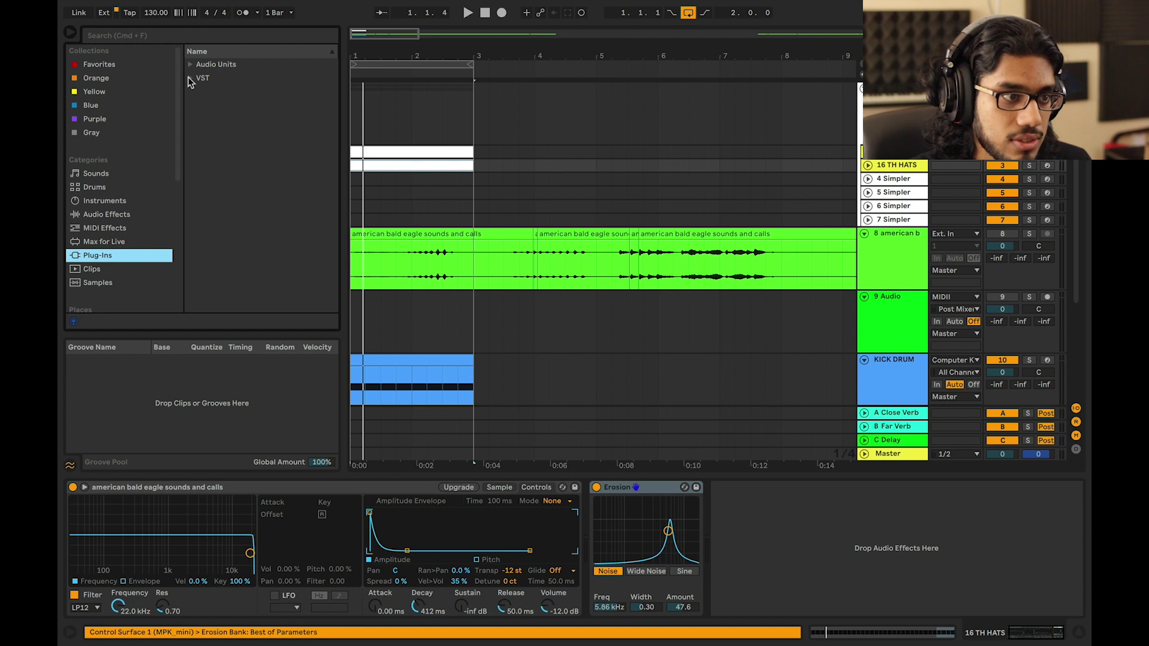
click(189, 79)
scroll(249, 177, down, 10)
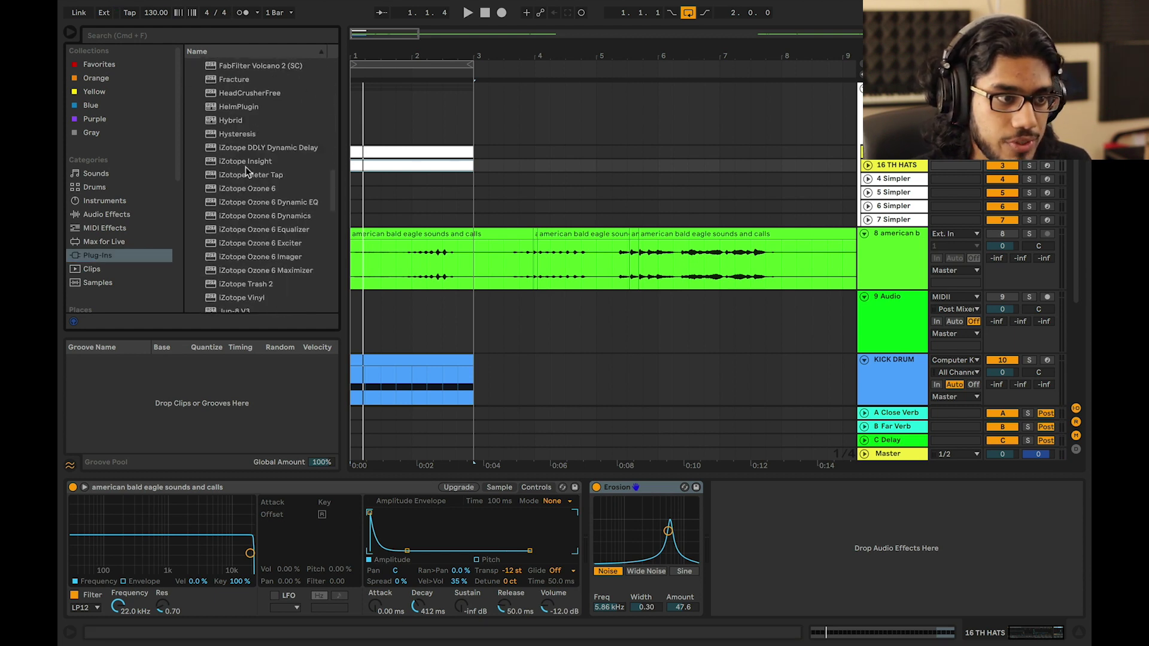
scroll(248, 179, down, 5)
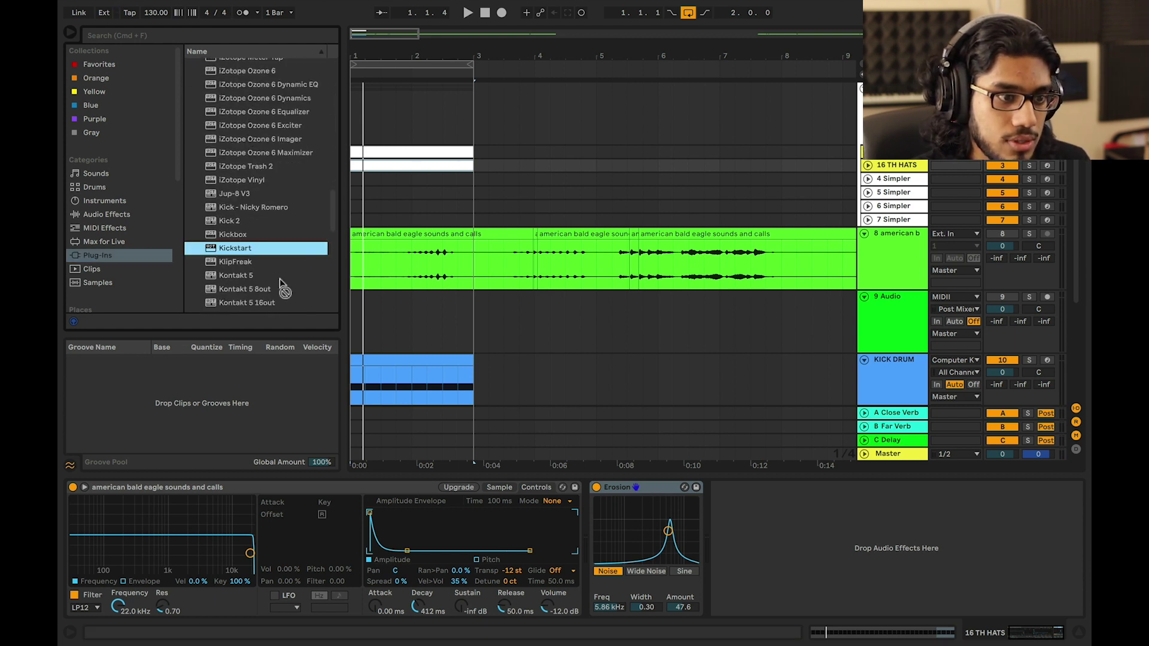
drag(279, 278, 622, 535)
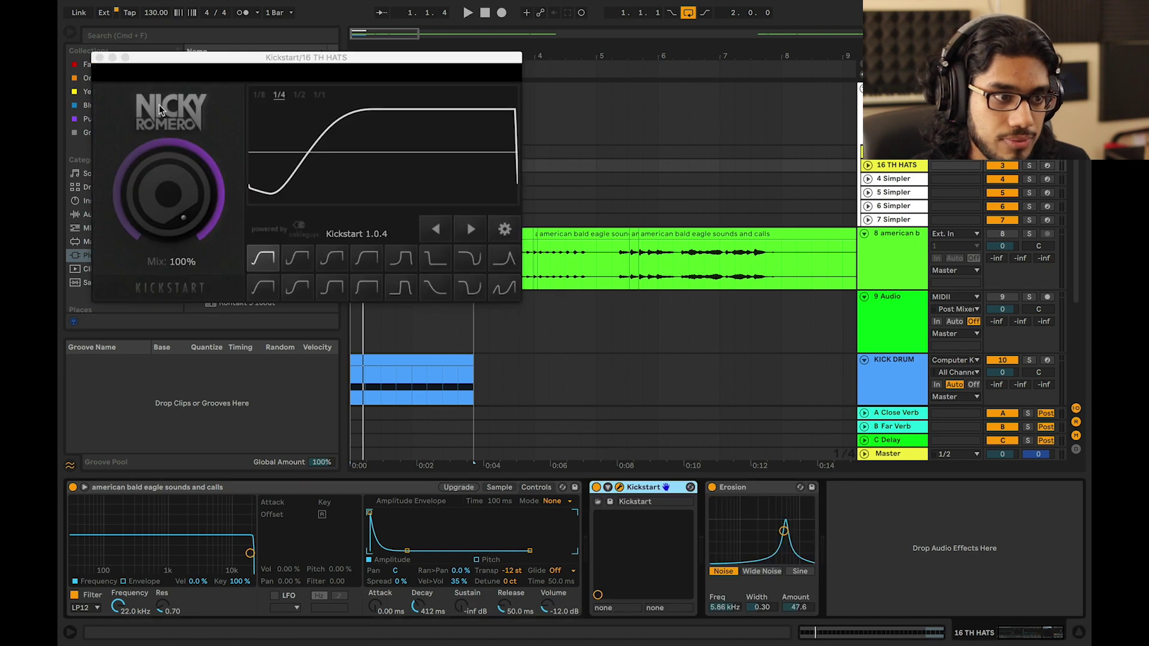
Set Kickstart to the fifth curve of the upper row with a 76% mix during playback, and close its window
click(347, 259)
drag(174, 200, 174, 224)
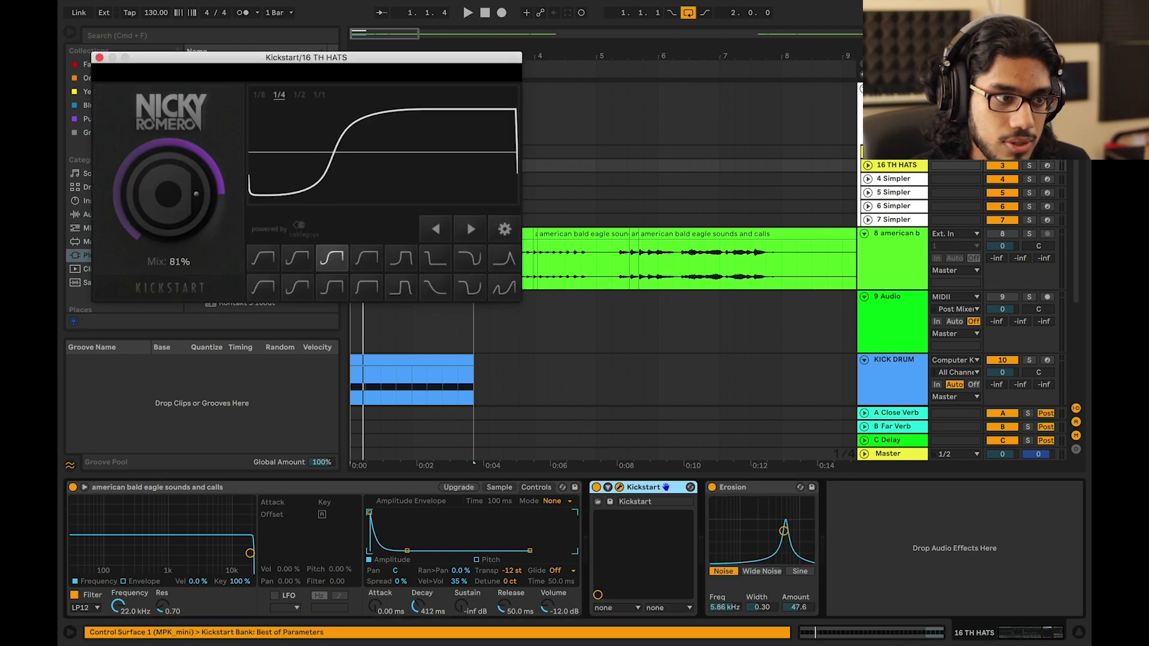
drag(184, 53, 308, 367)
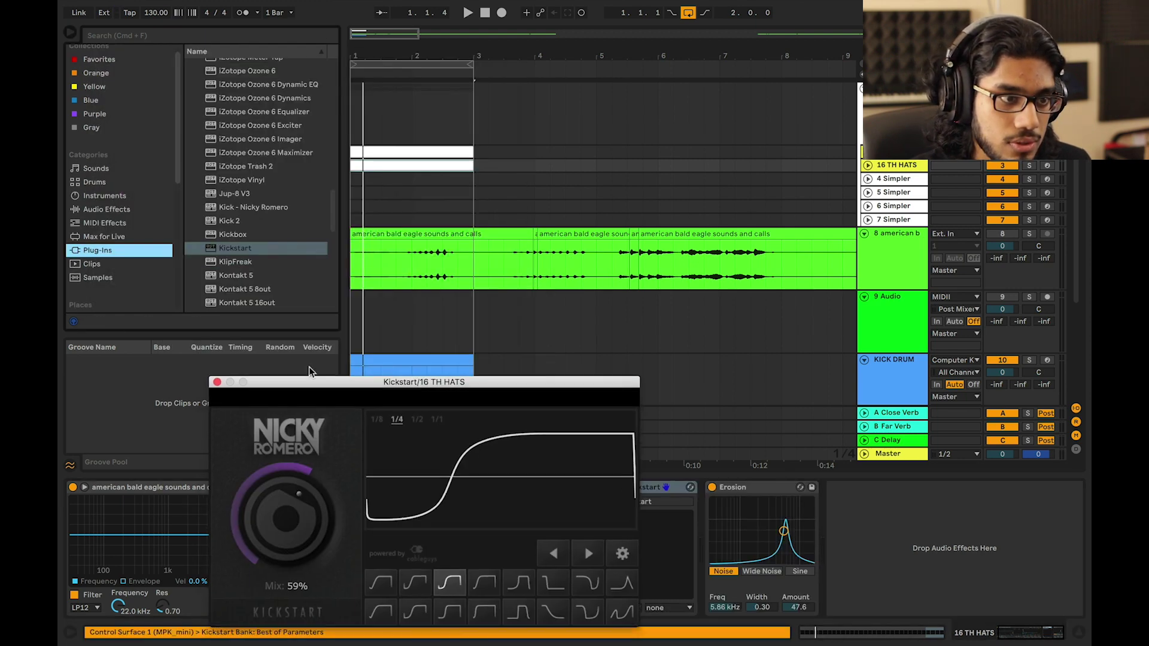
click(354, 198)
key(space)
drag(411, 384, 406, 220)
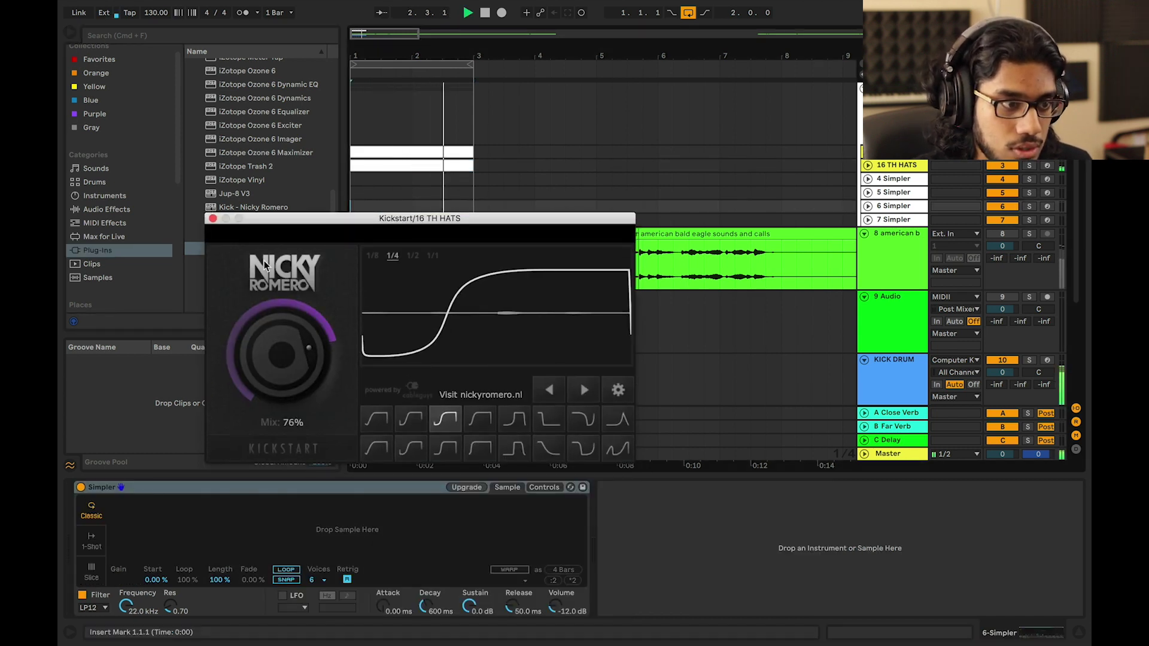
click(514, 419)
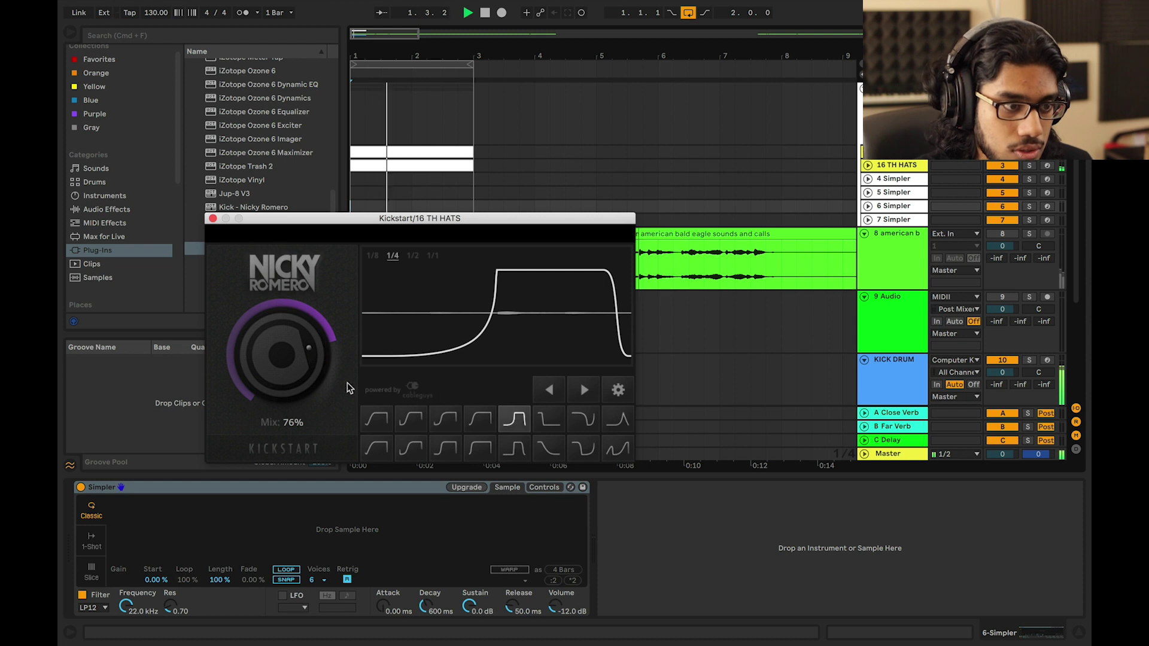
click(213, 218)
key(space)
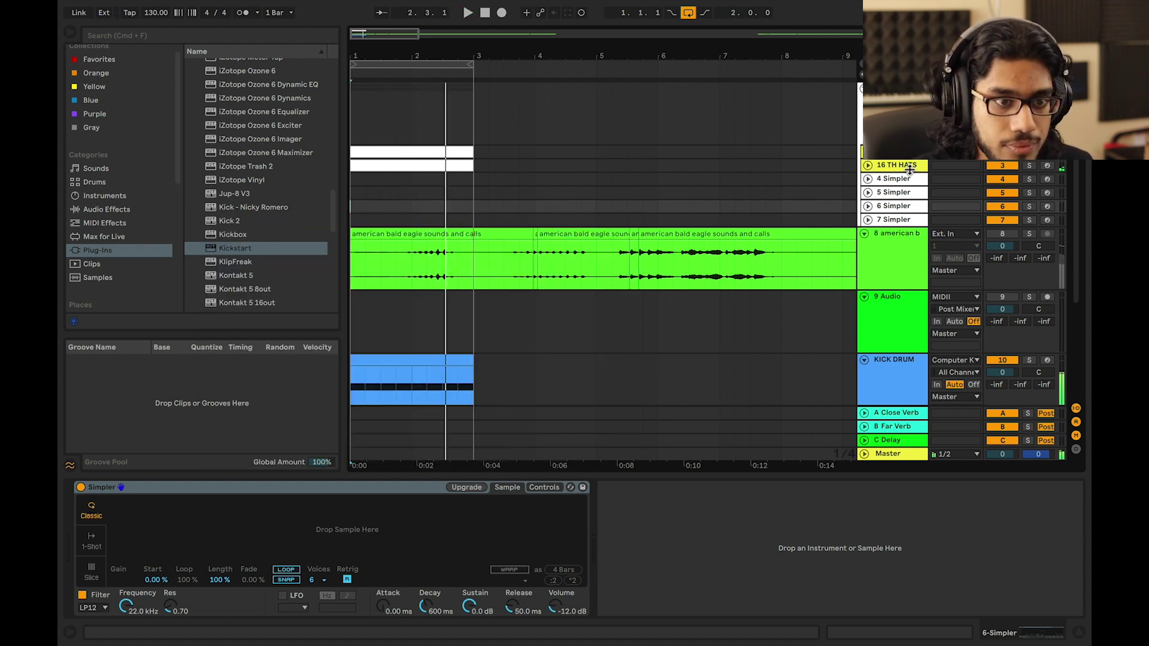
Set the 16 TH HATS Simpler's transpose to 0 st and its low-pass filter to 1.20 kHz with 1.23 resonance
click(908, 166)
click(518, 568)
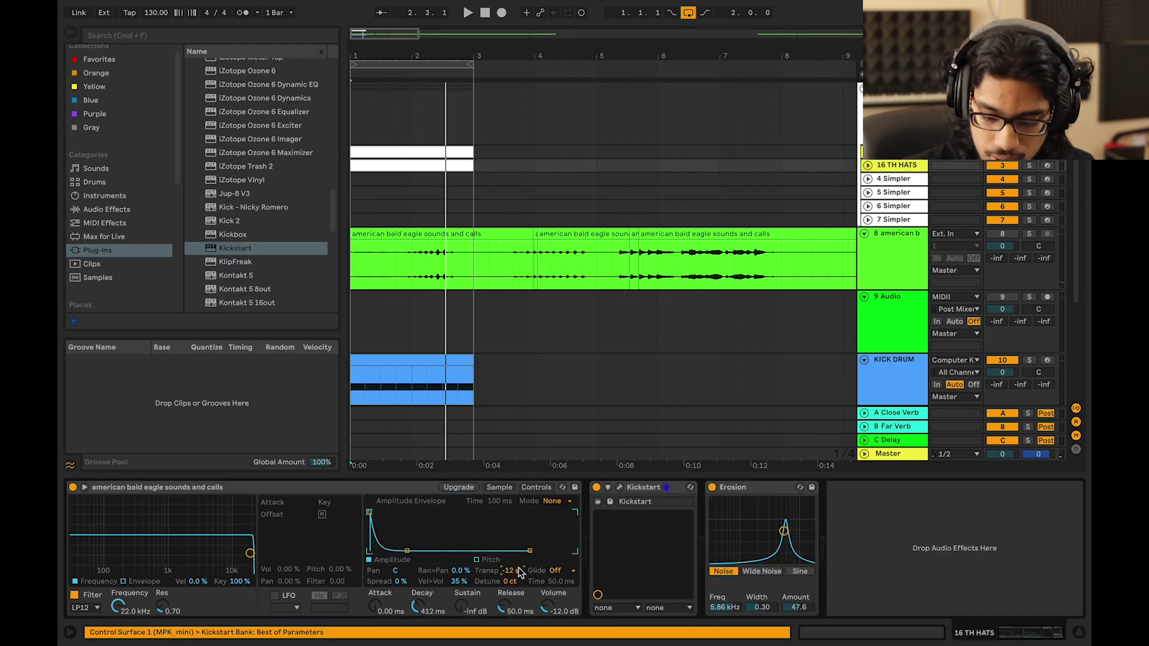
text(0)
key(Return)
key(space)
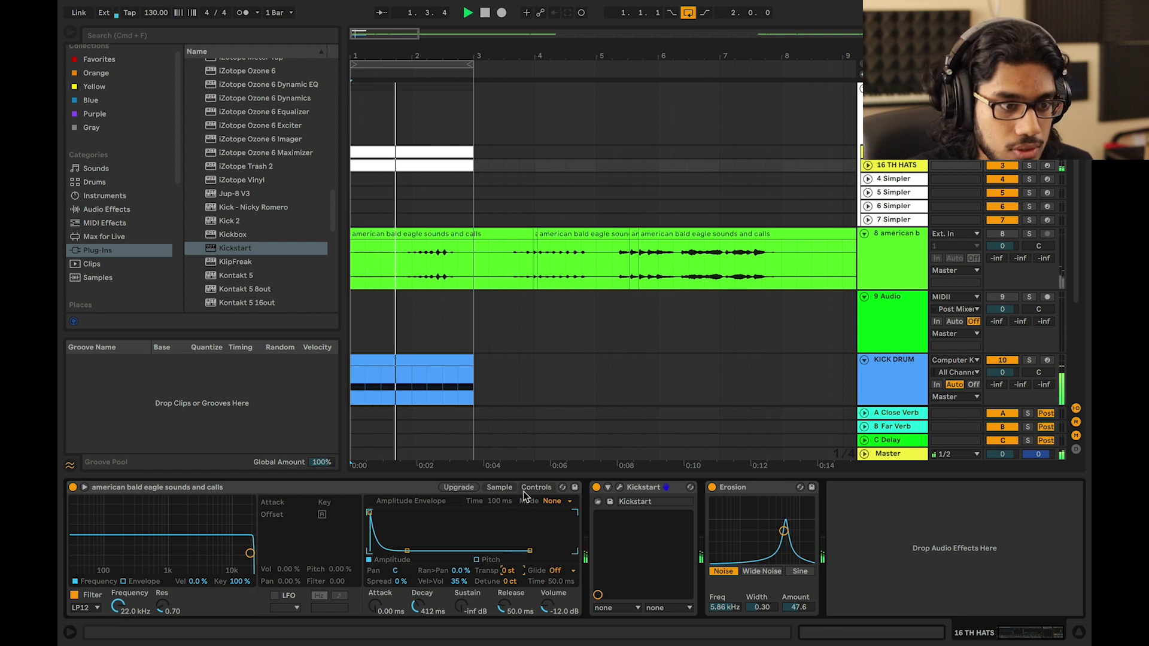
drag(250, 552, 172, 541)
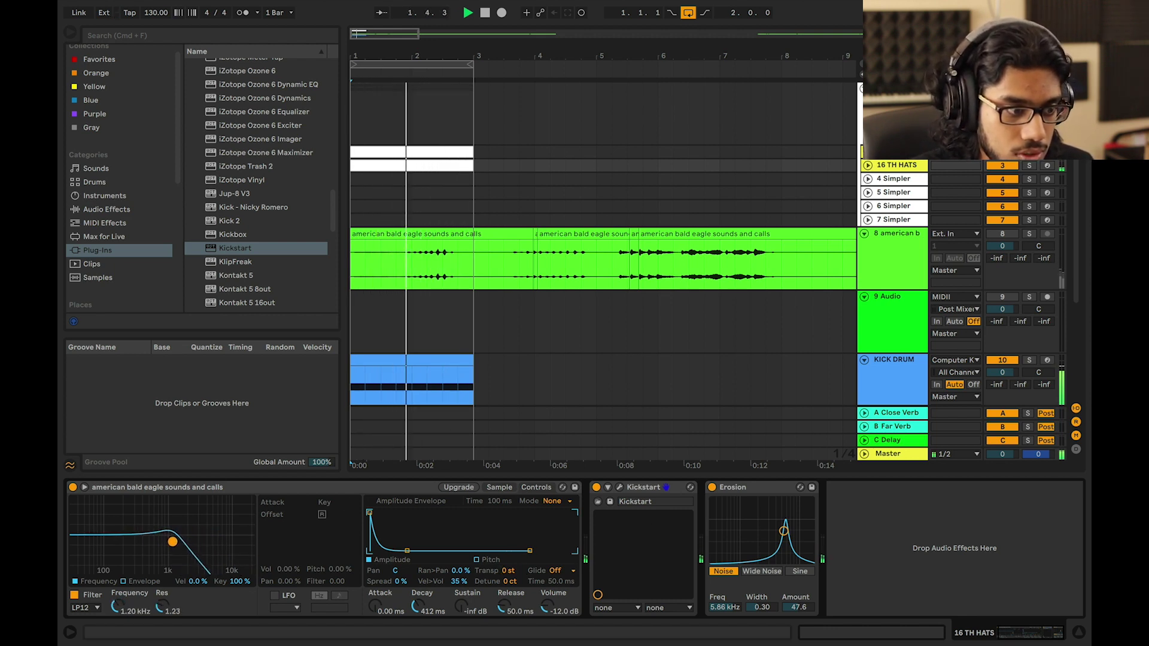
Raise the Erosion amount on 16 TH HATS to 150 while listening in solo, and take the track out of solo
click(1029, 165)
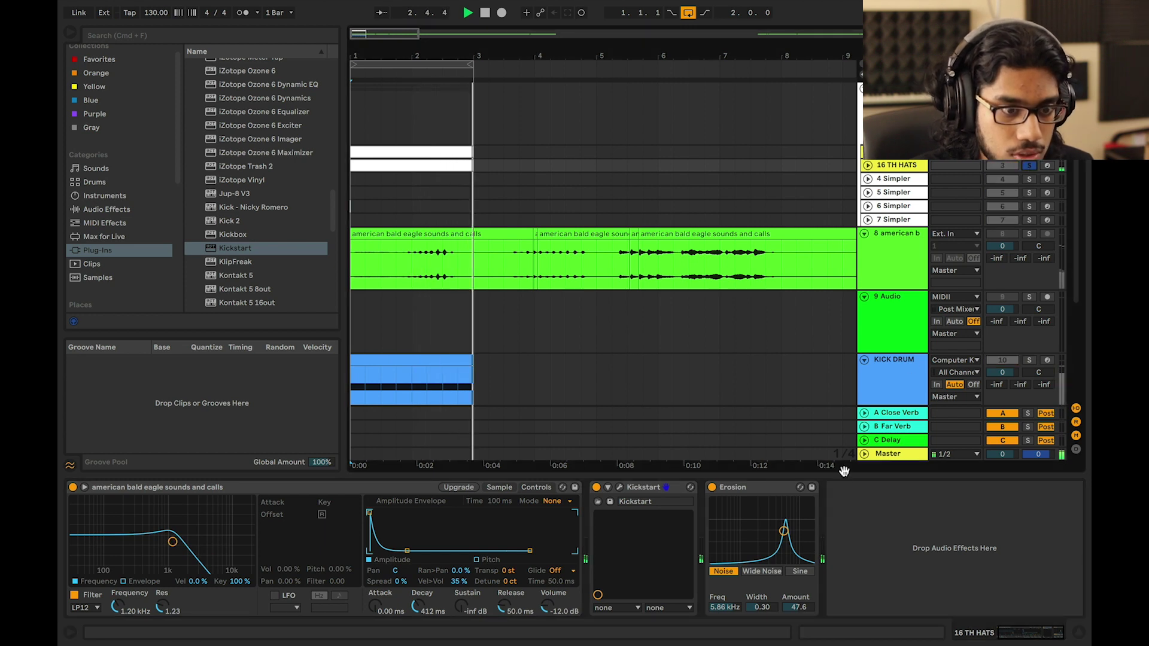
drag(779, 537, 781, 508)
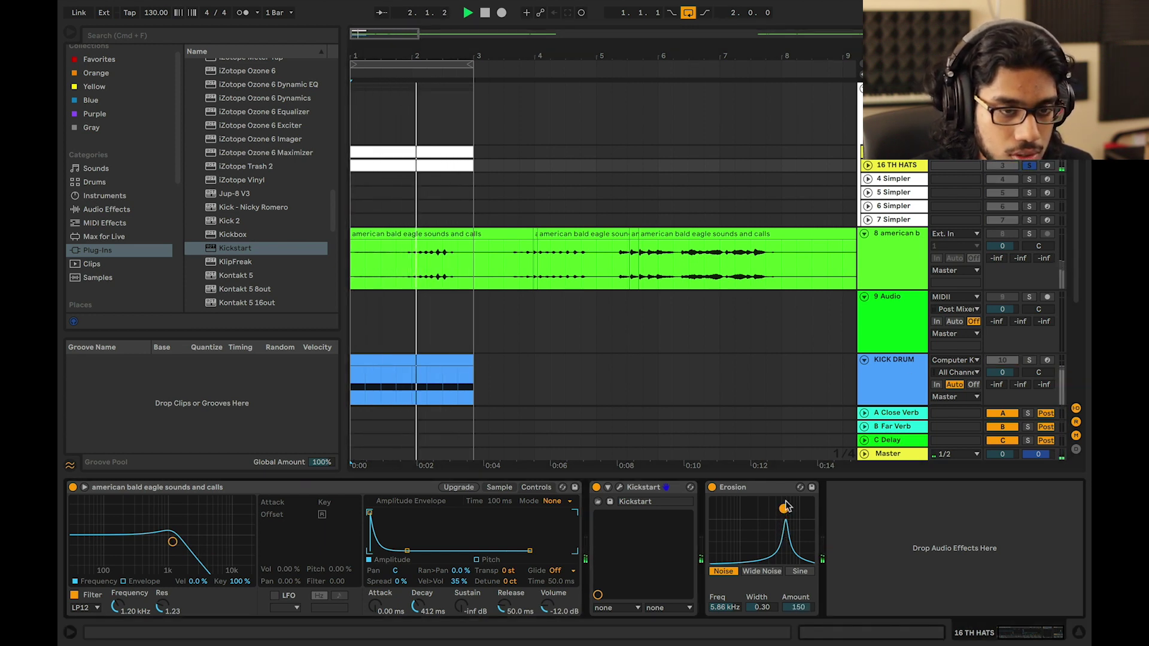
click(1029, 165)
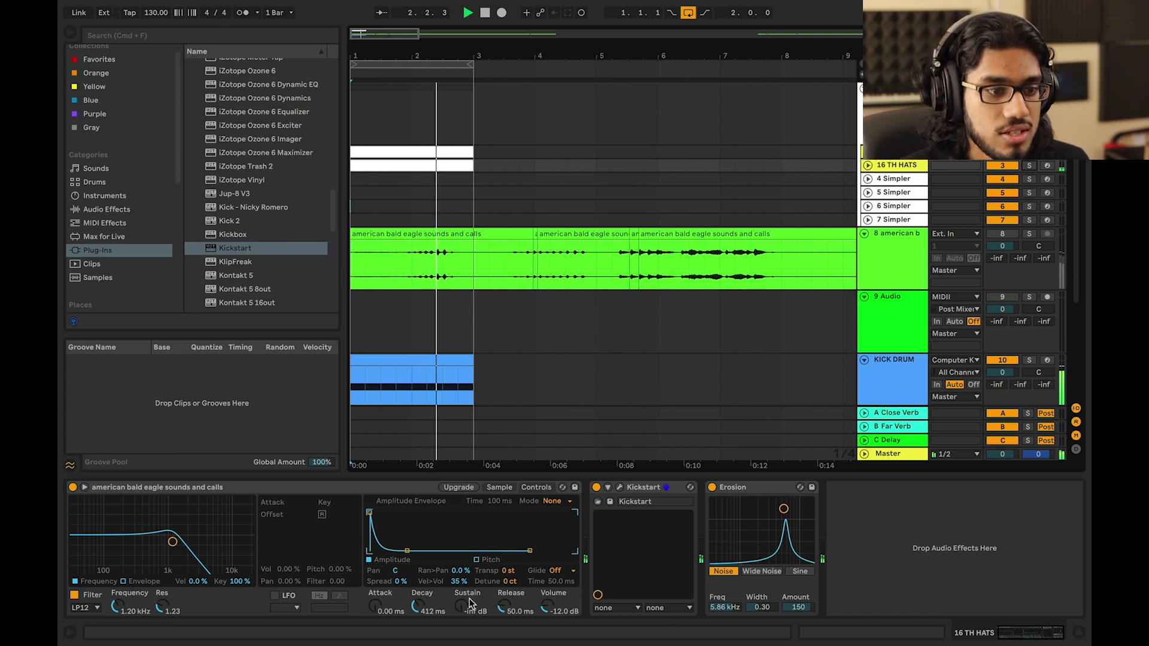
Pan the 16 TH HATS Simpler to 14L and the HAT Simpler slightly to the right
drag(398, 571, 397, 580)
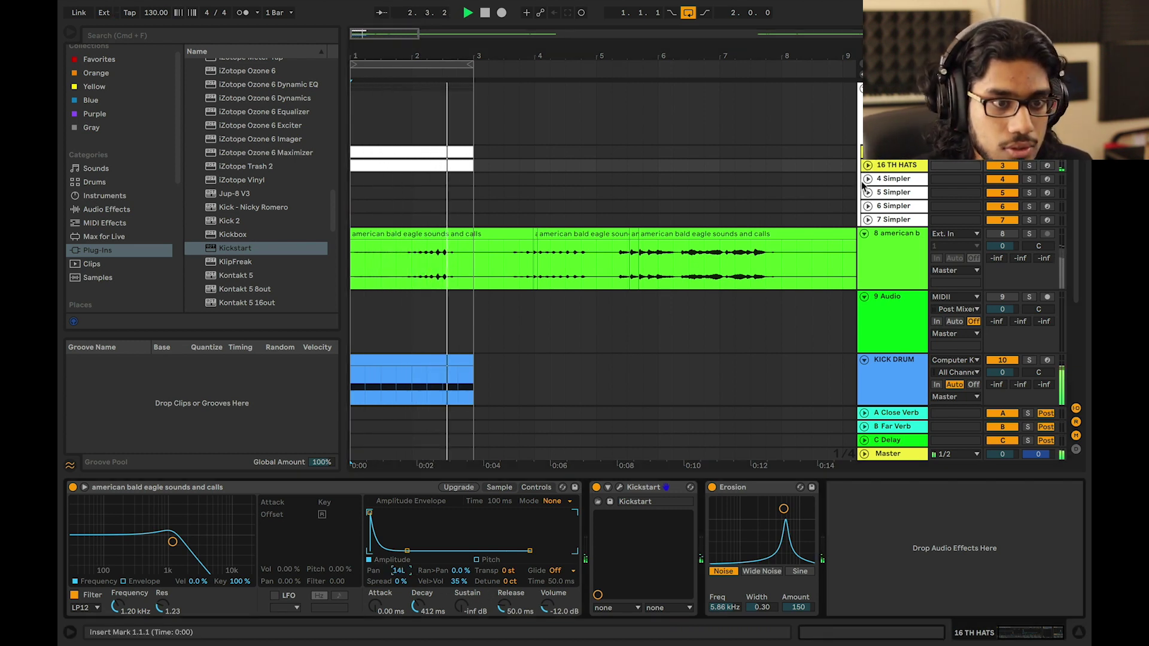
click(894, 166)
click(894, 156)
scroll(268, 543, left, 5)
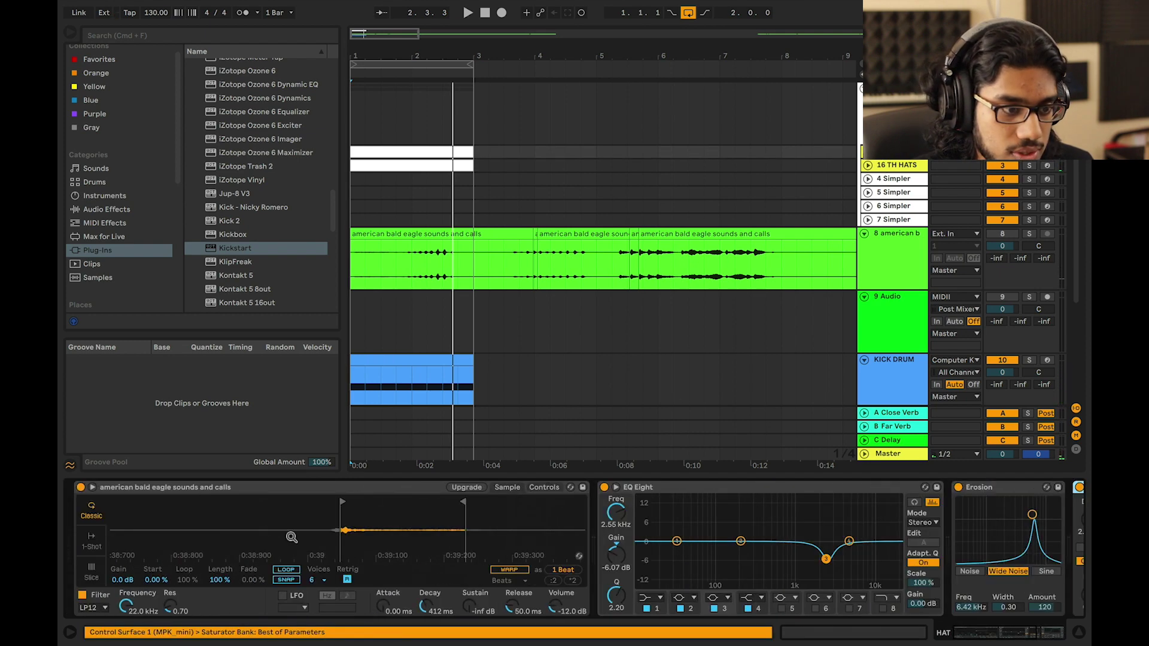
click(544, 488)
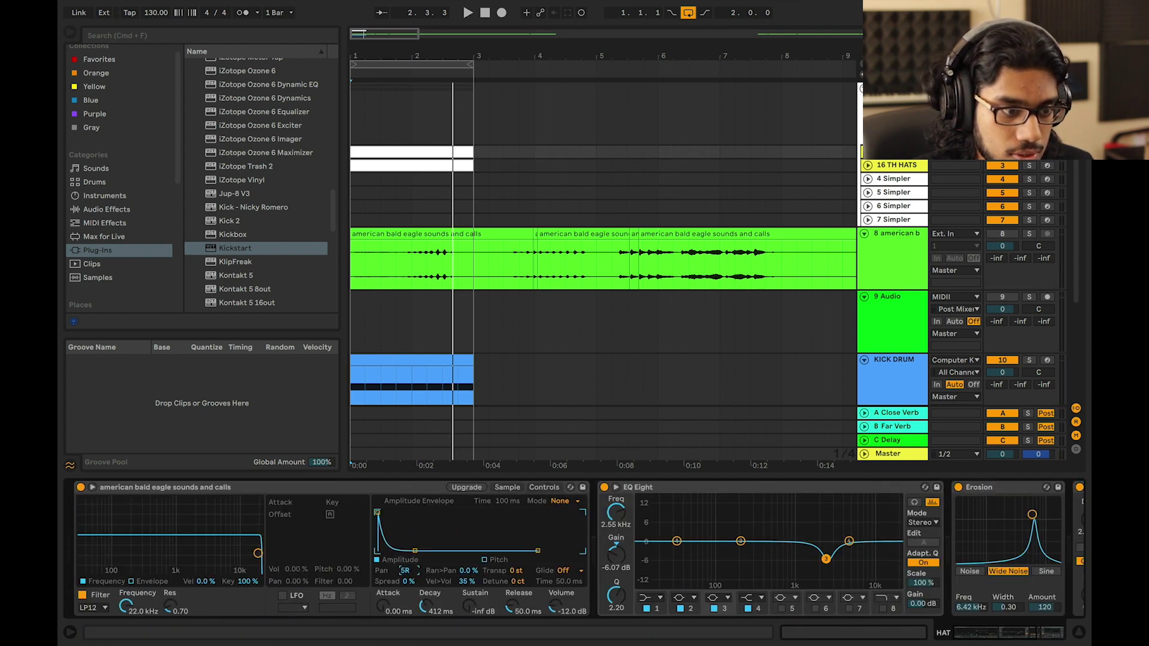
drag(408, 571, 408, 575)
key(space)
Add the Drum Buss audio effect to the Drums group track
click(893, 116)
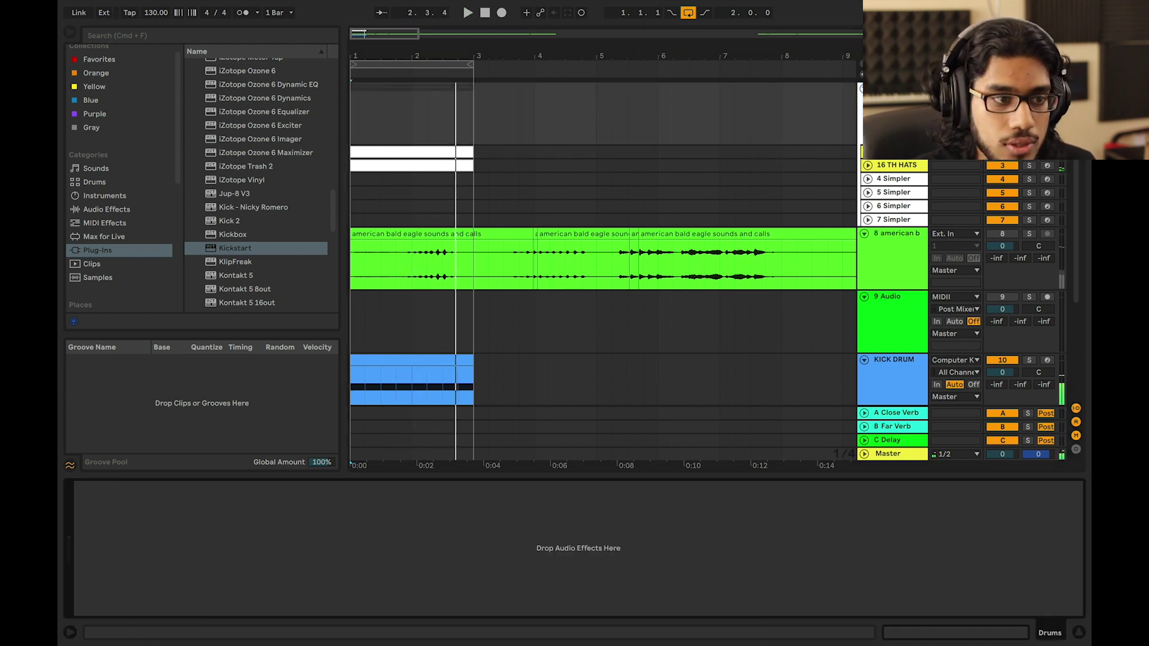
click(107, 210)
click(390, 214)
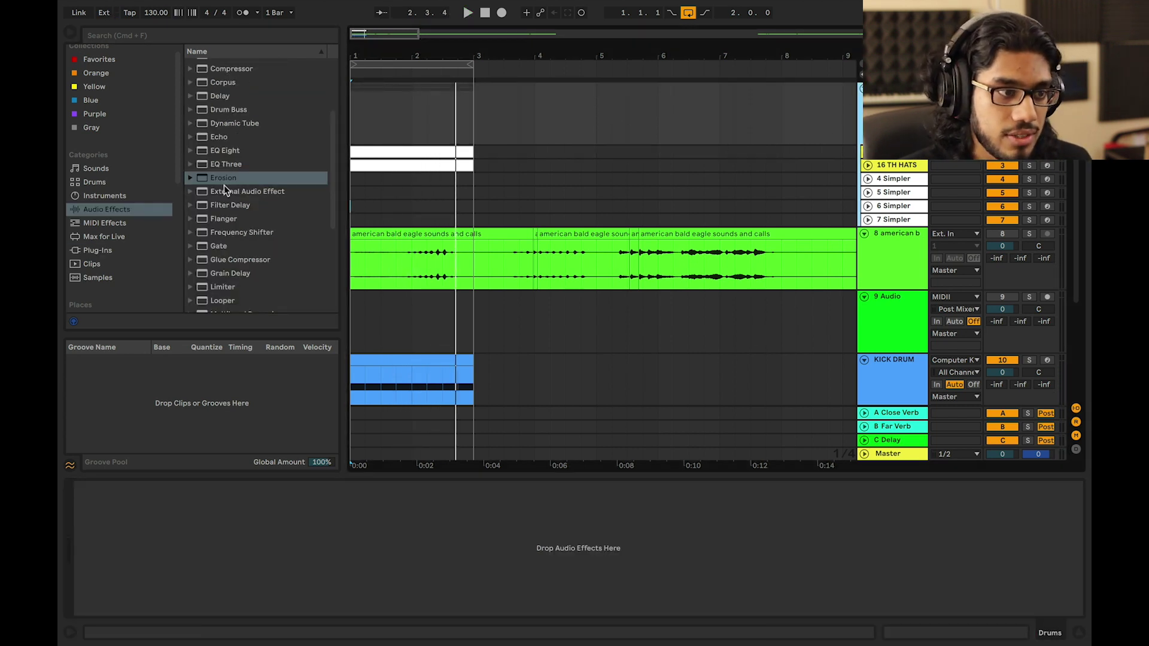
drag(231, 109, 354, 516)
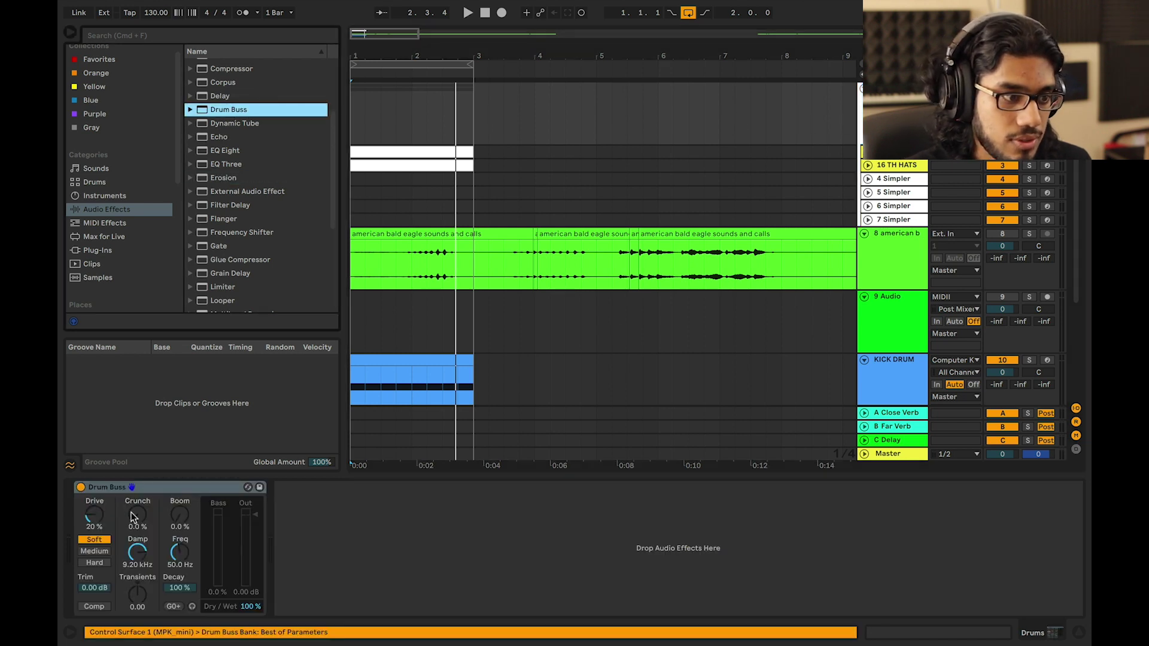
Set Drum Buss to 17% Crunch, 20.0 kHz Damp and 65% Dry/Wet during playback
drag(134, 517, 134, 493)
key(space)
drag(250, 606, 251, 607)
drag(136, 518, 136, 522)
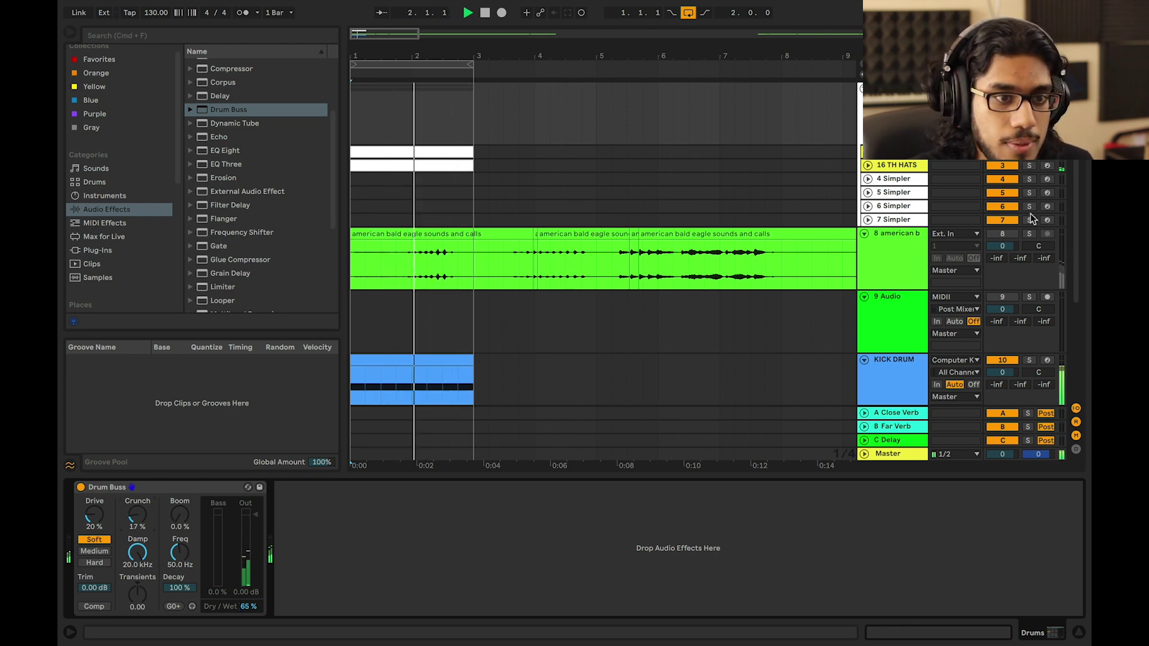
Rename the 4 Simpler track to CLAP
click(928, 178)
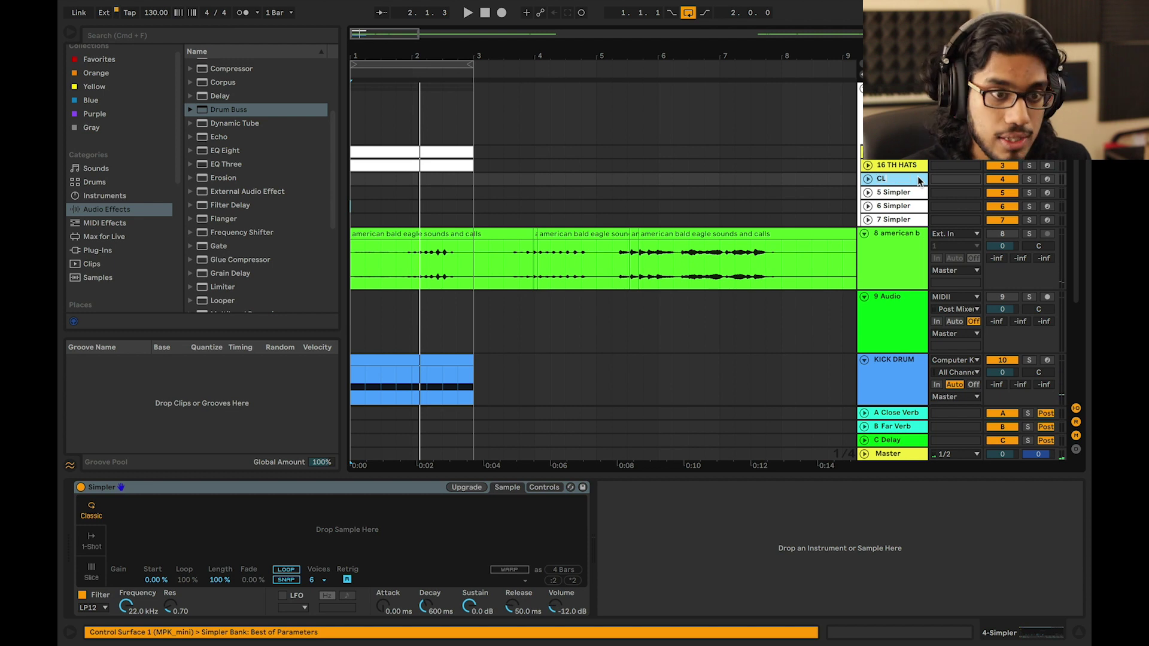
scroll(794, 183, down, 3)
Audition different calls along the american bald eagle recording in solo to find a sound suitable for the clap
click(673, 191)
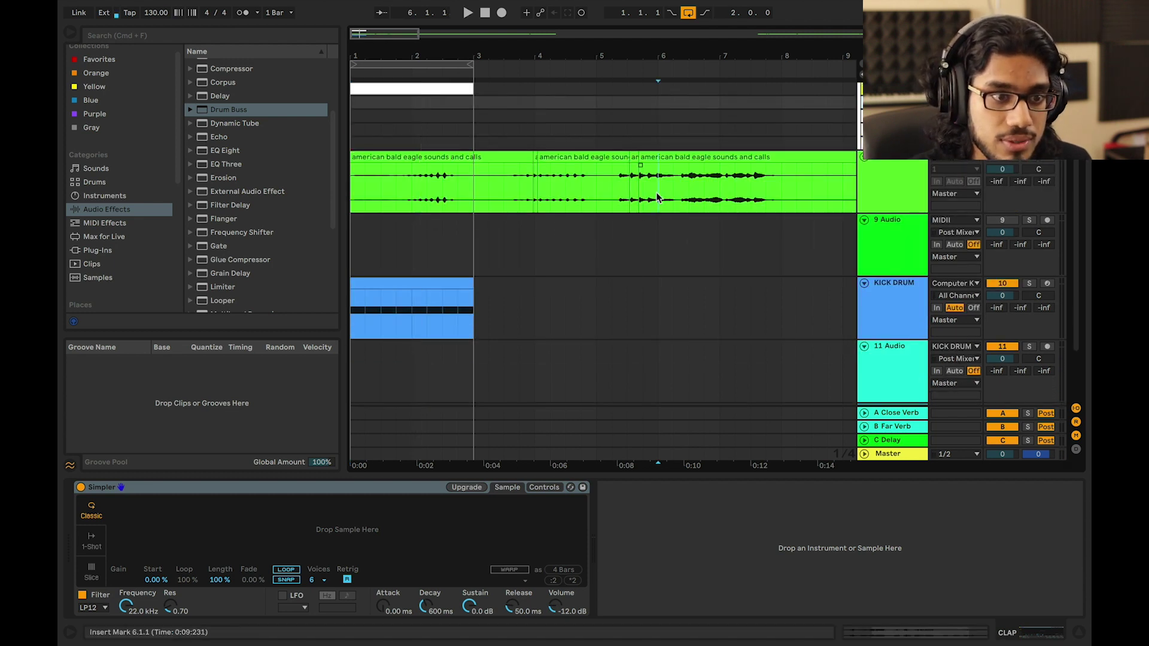
key(space)
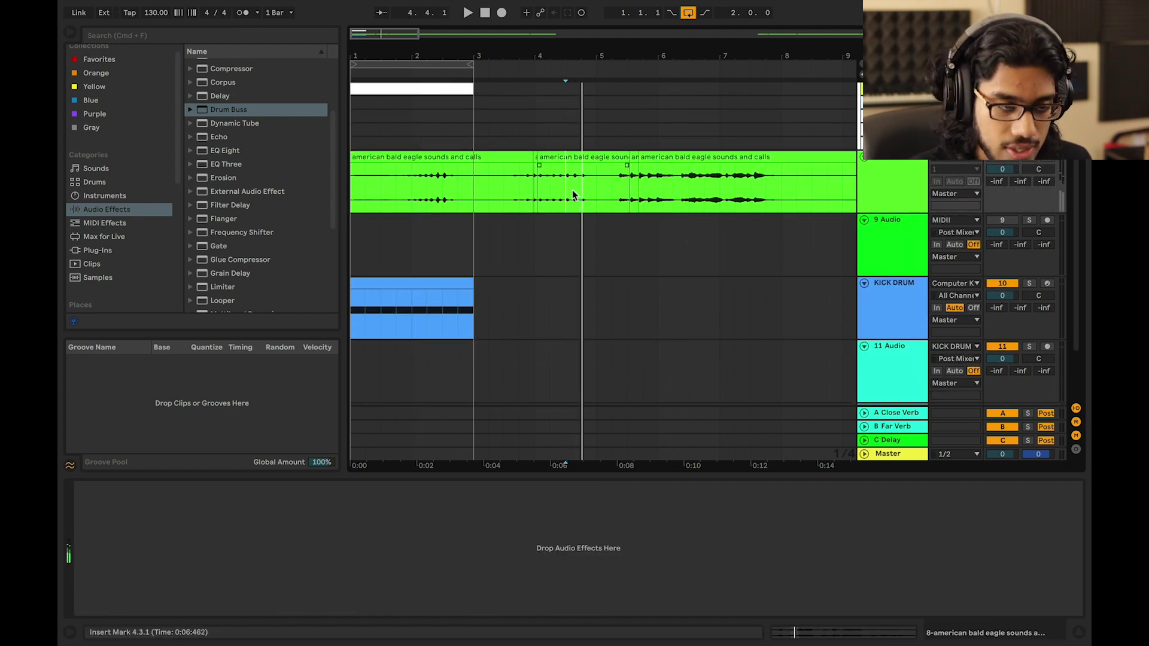
key(plus)
key(plus)
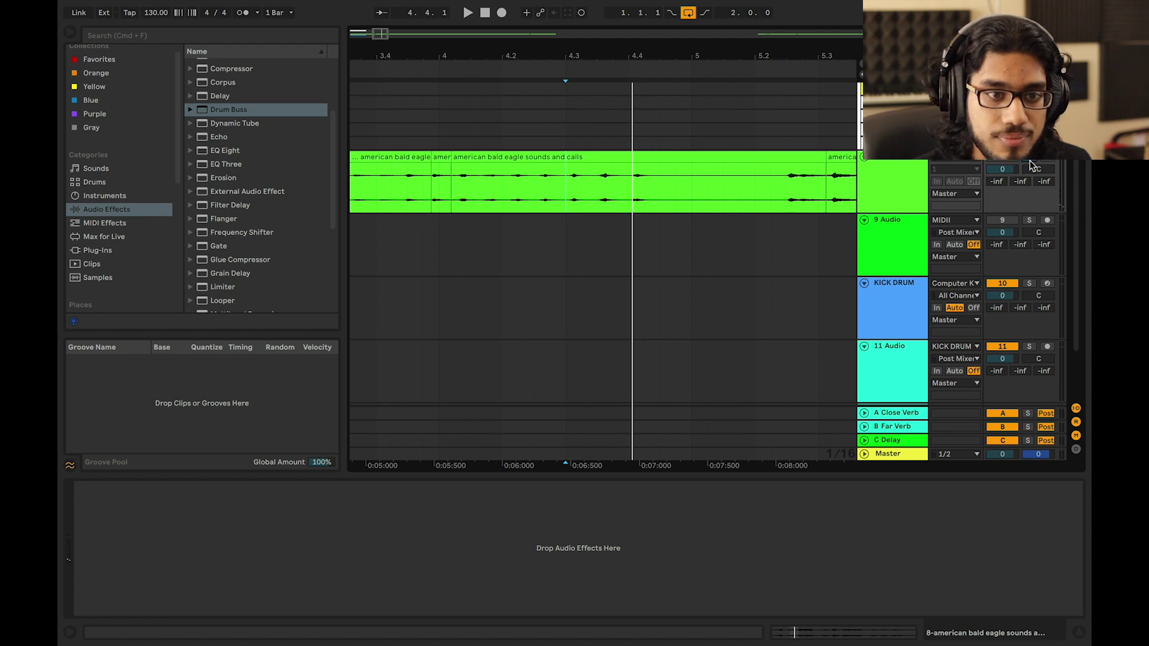
scroll(527, 249, right, 5)
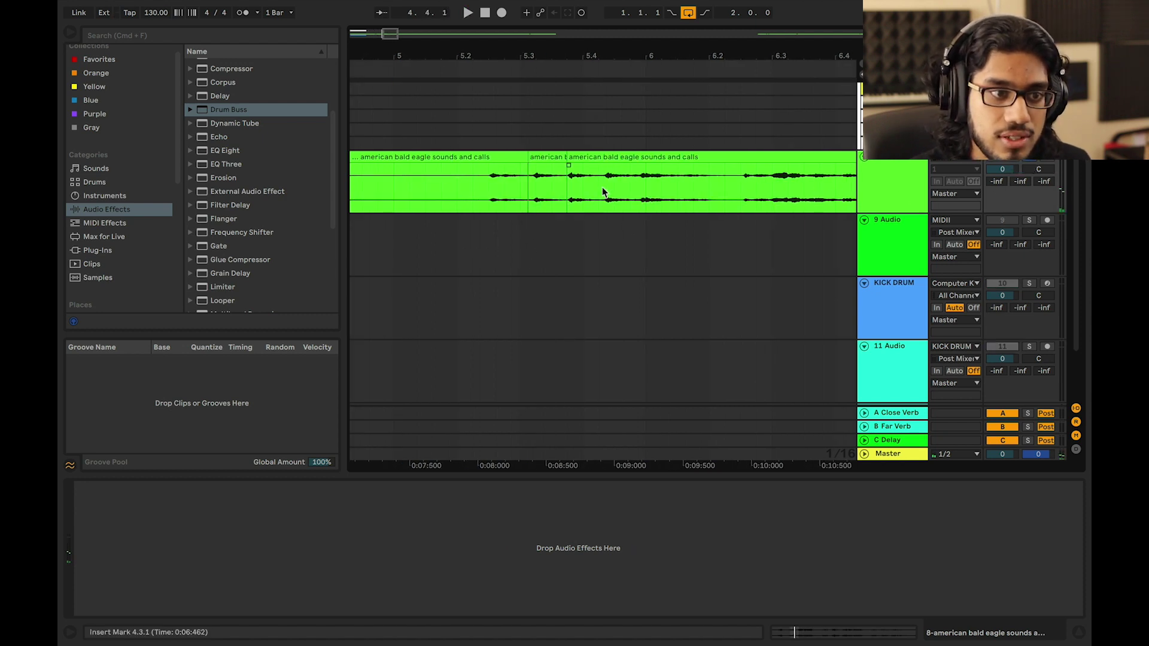
scroll(604, 194, right, 2)
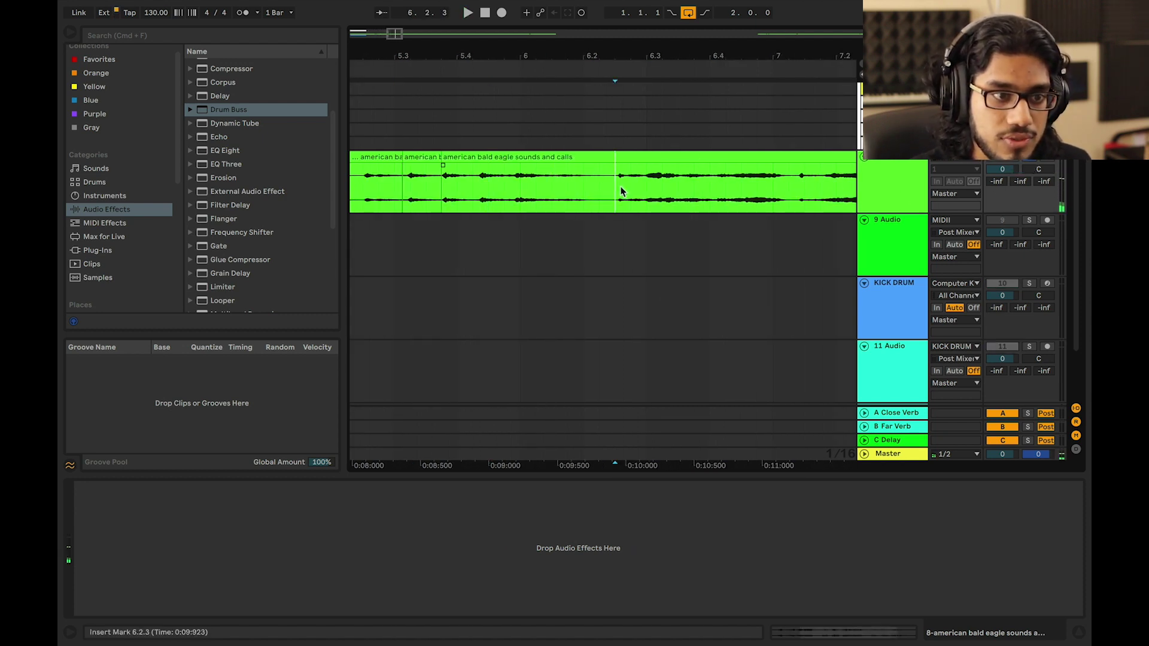
key(space)
scroll(610, 192, right, 3)
key(space)
click(610, 192)
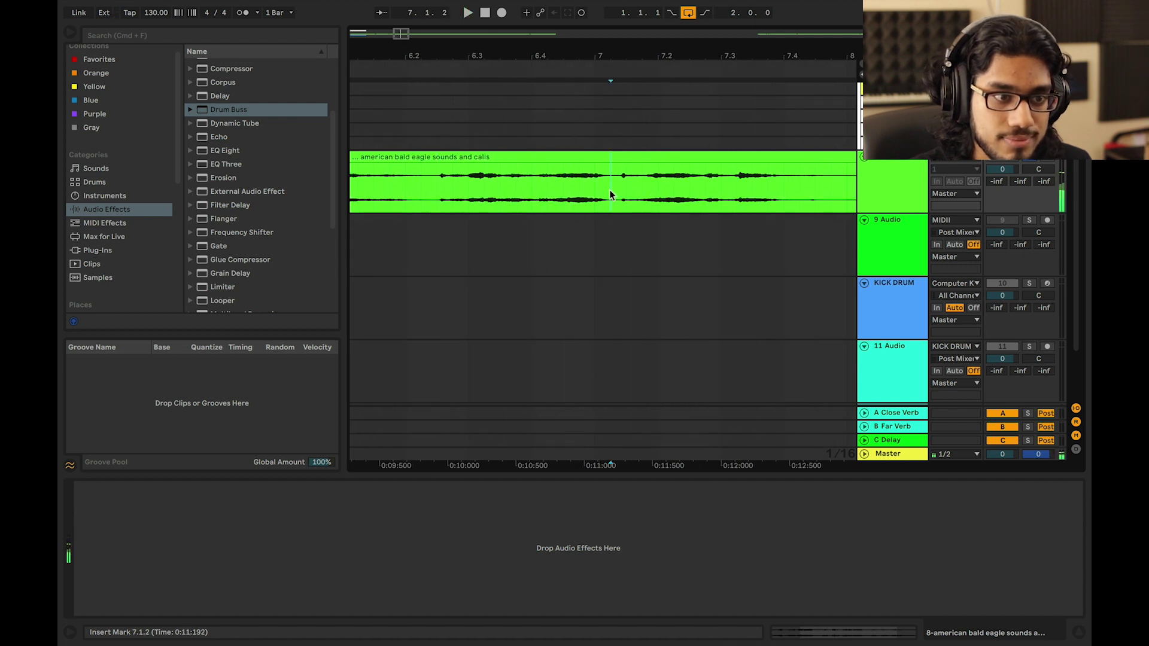
key(space)
scroll(583, 207, right, 10)
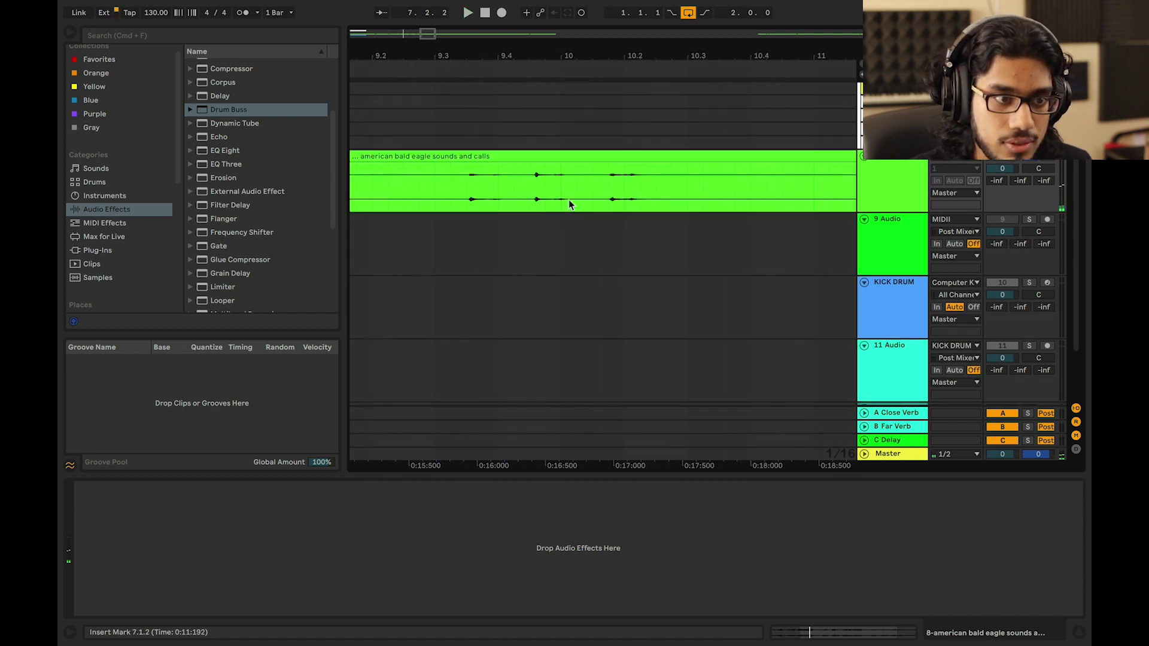
click(526, 186)
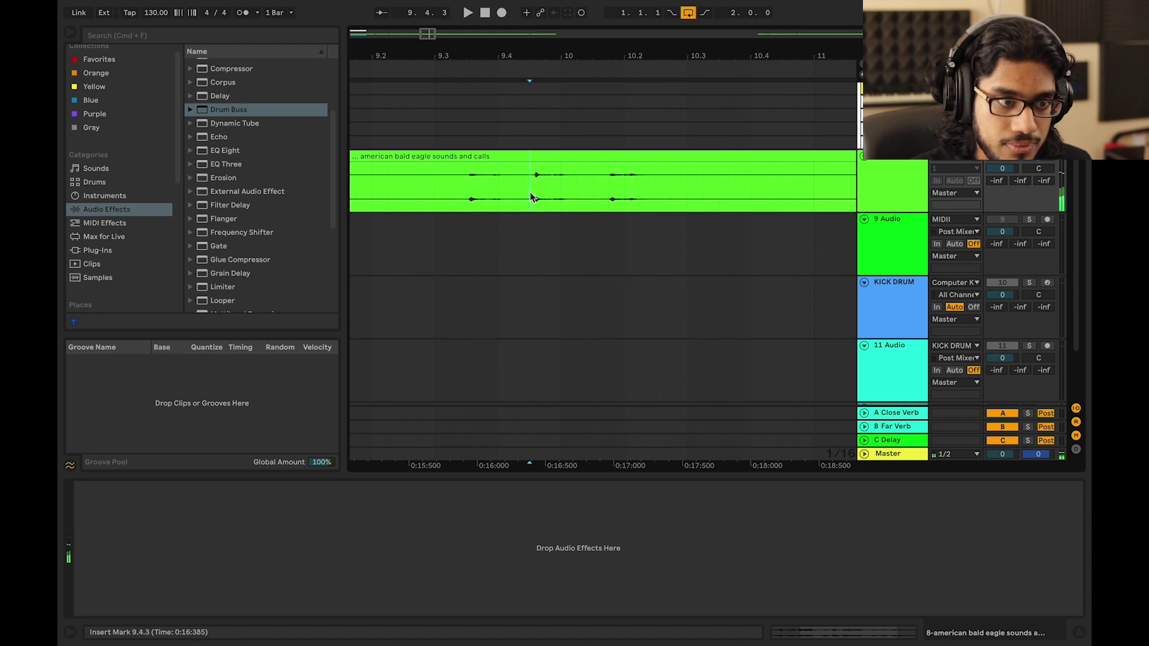
Split out the eagle call from 9.4.3 to 10.1.2 and load that clip into the CLAP track's Simpler
drag(531, 197, 578, 201)
key(super+e)
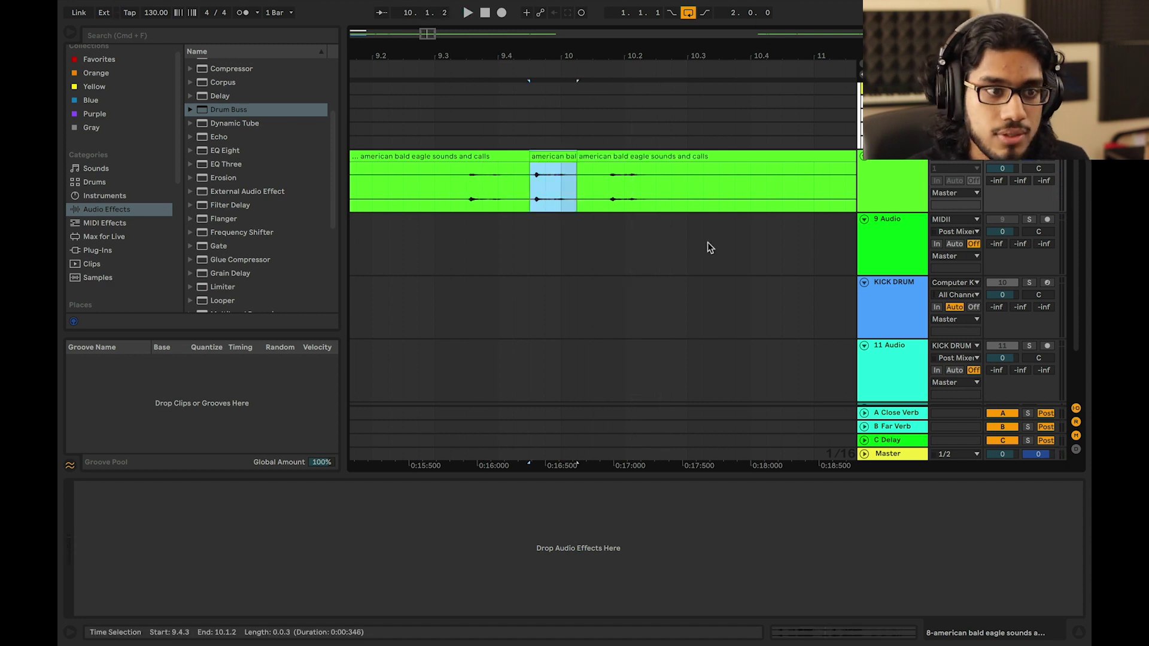
scroll(708, 246, up, 3)
click(886, 182)
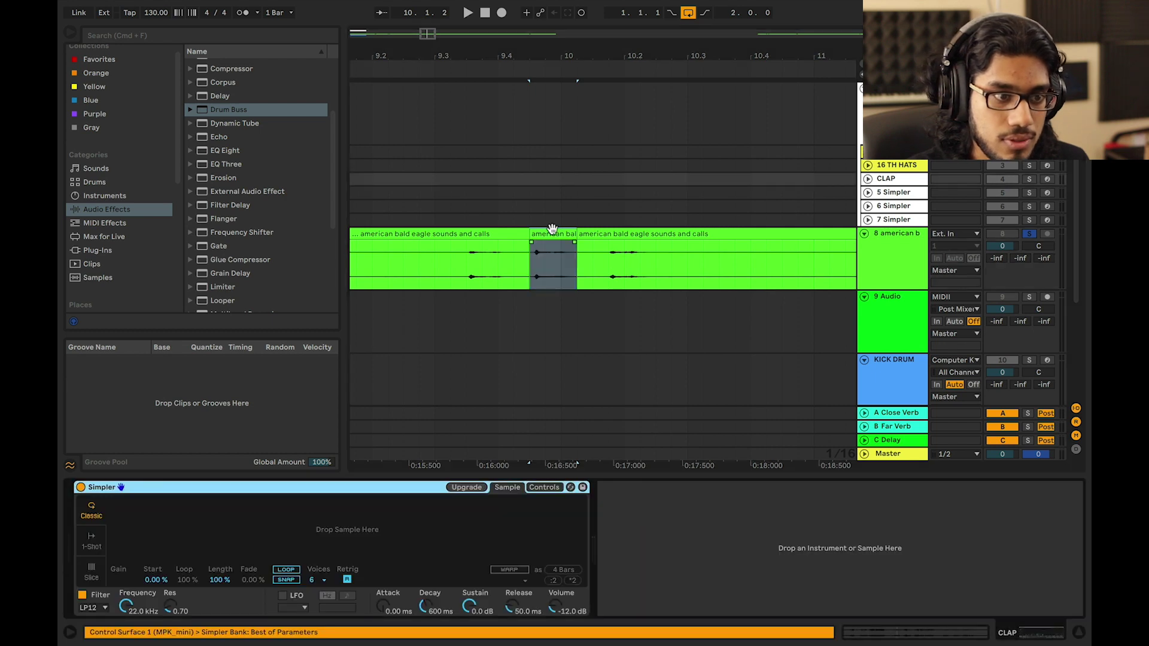
drag(552, 231, 305, 555)
scroll(473, 296, left, 15)
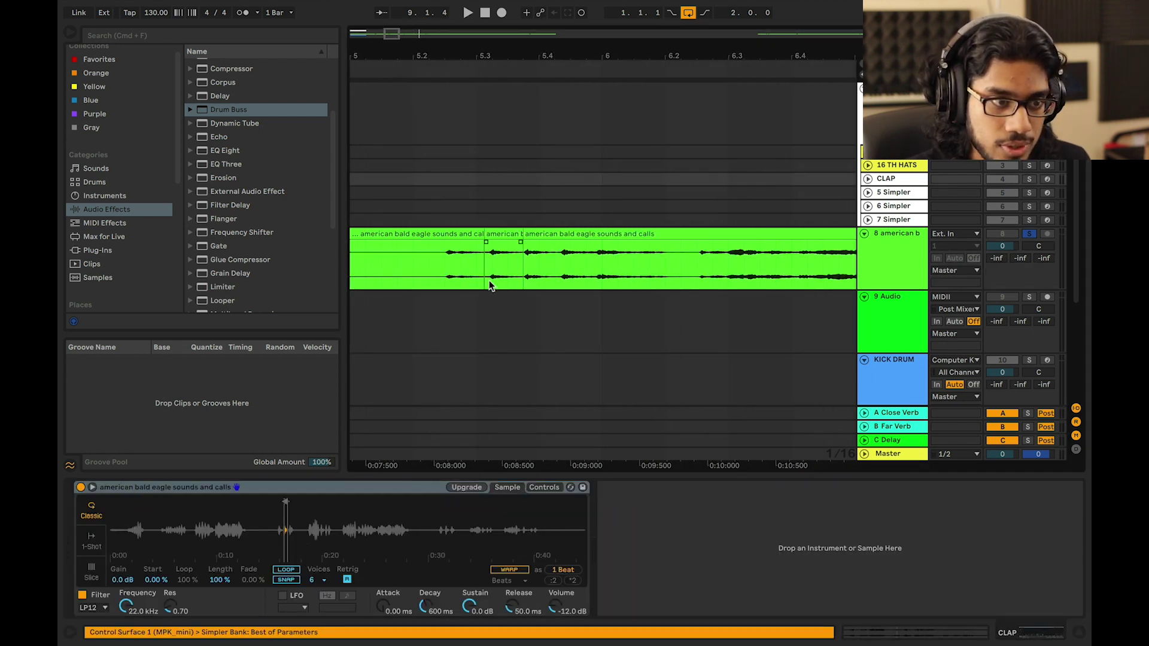
Move the sample start in the CLAP track's Simpler up to the attack of the eagle call
scroll(490, 286, left, 10)
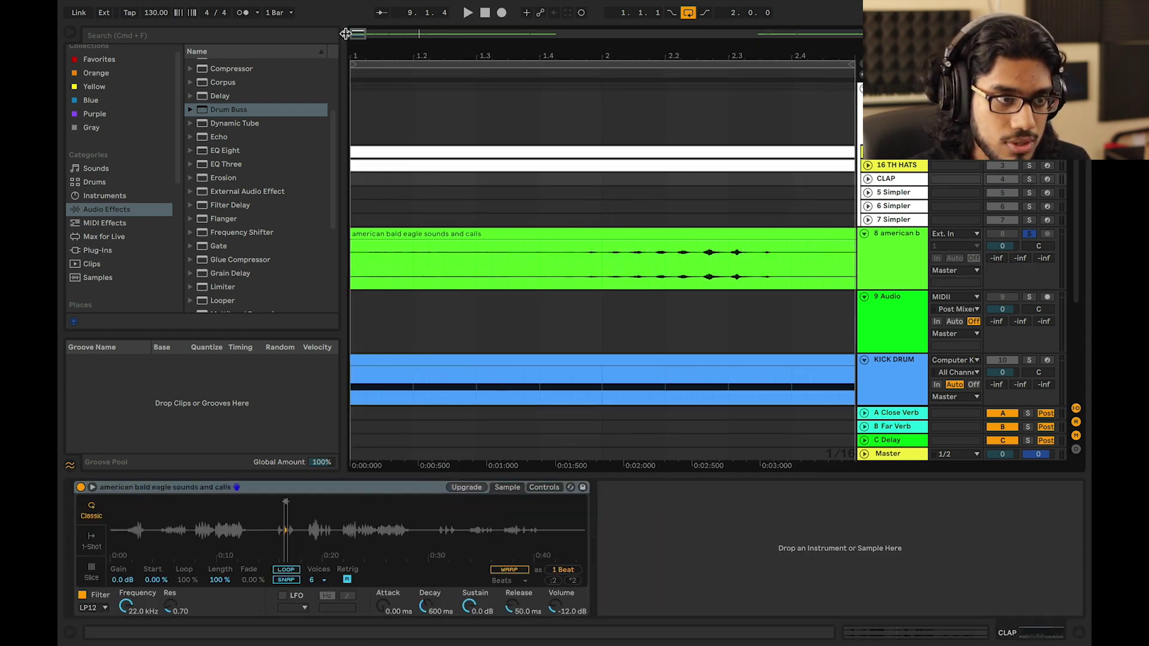
drag(411, 54, 409, 15)
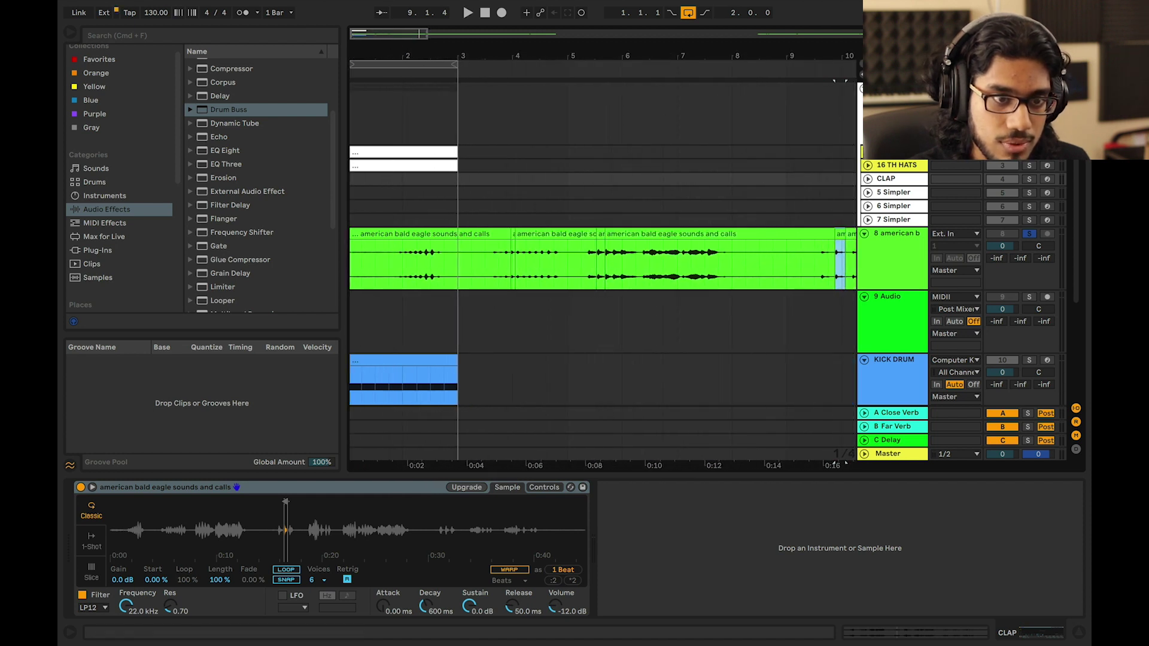
click(906, 183)
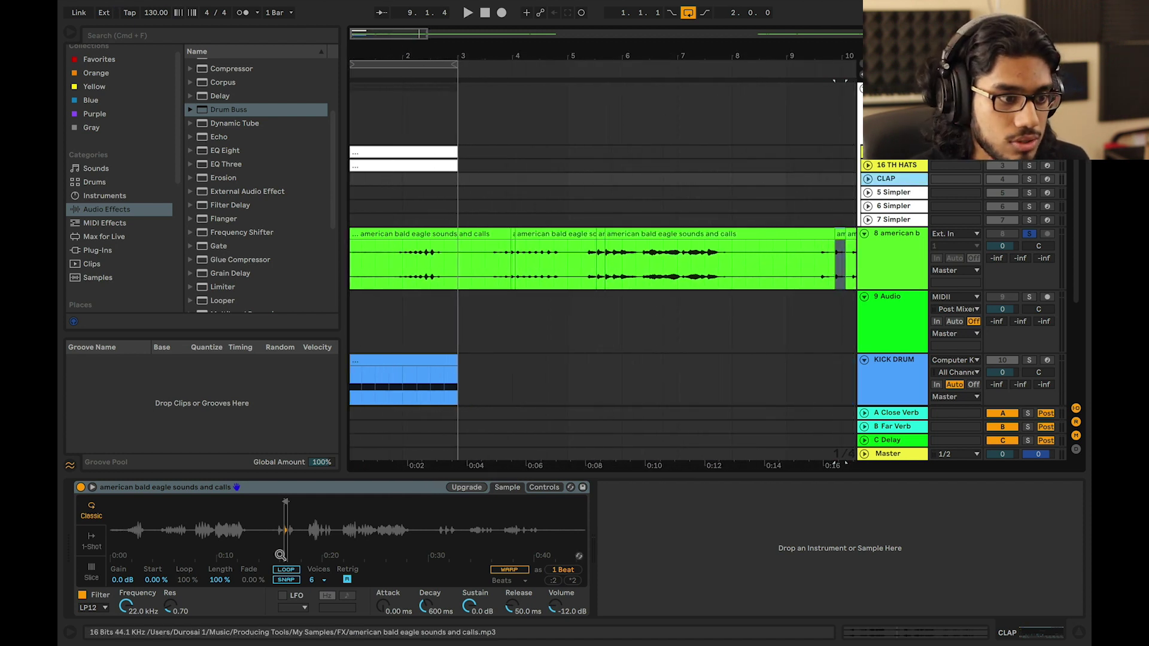
drag(288, 529, 286, 602)
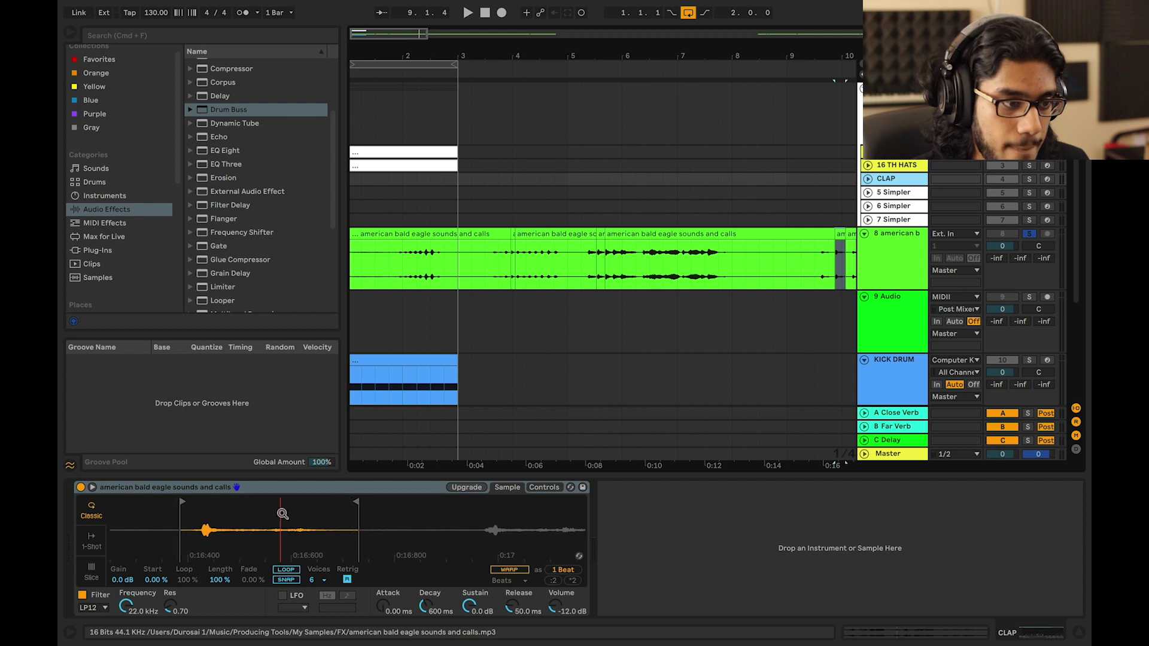
click(184, 501)
drag(201, 500, 205, 499)
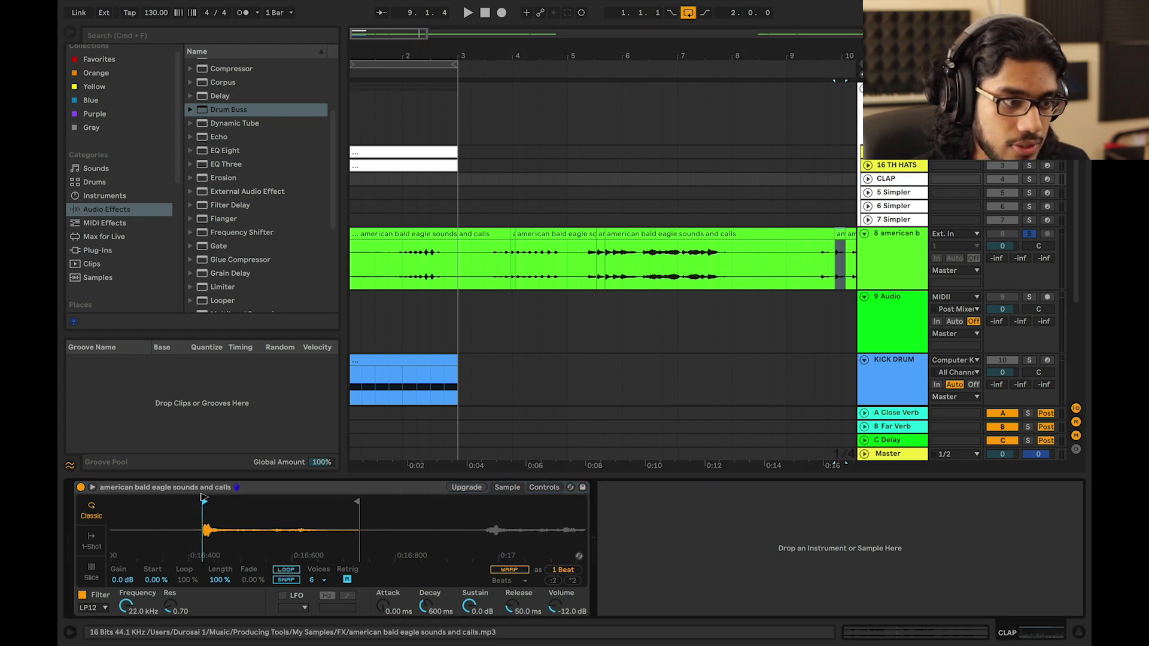
Solo the CLAP track and insert an empty two-bar MIDI clip on it from bar 1 to bar 3
click(1029, 181)
key(space)
key(space)
click(402, 170)
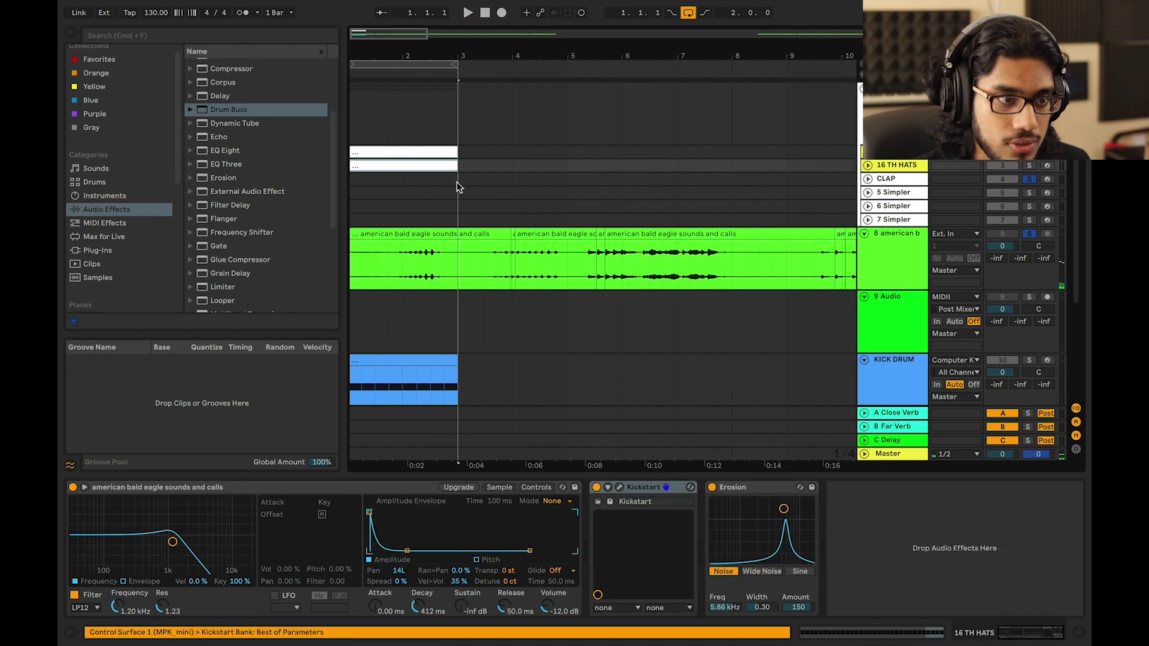
drag(457, 182, 285, 182)
key(super+shift+m)
Arm the CLAP track, turn off its solo and set its MIDI input to Computer Keyboard
click(1046, 179)
key(space)
key(space)
click(1029, 180)
click(867, 178)
click(938, 181)
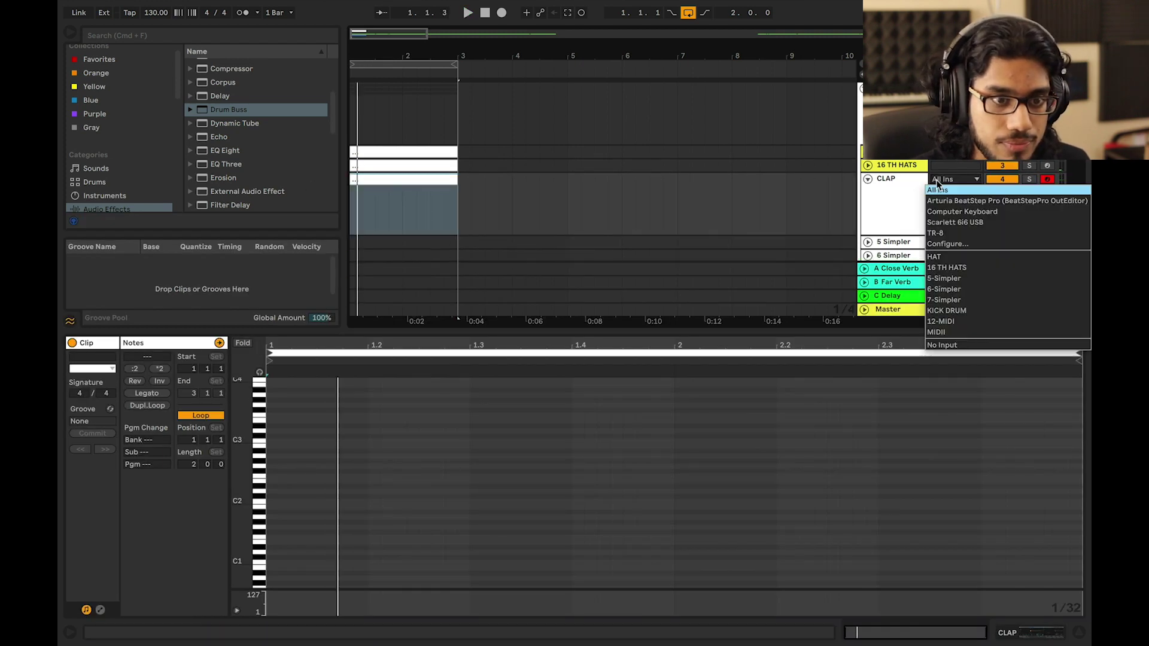
click(952, 213)
Collapse the CLAP track and colour it green
click(868, 180)
right_click(890, 179)
click(961, 349)
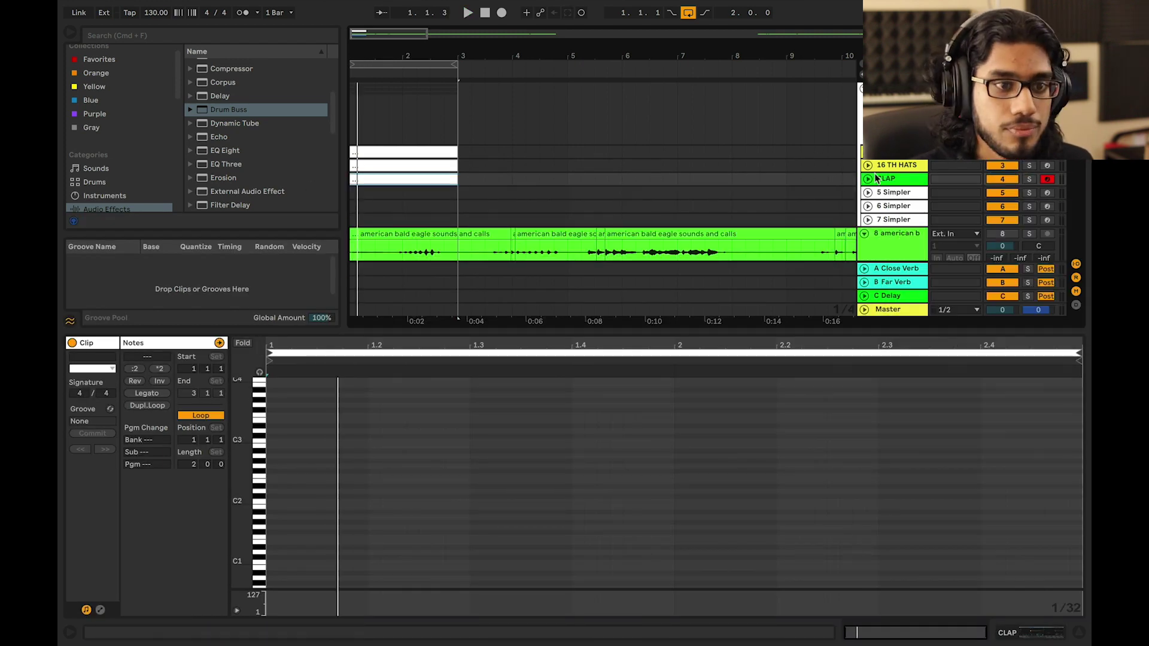
Draw a half-beat C3 note at 1.2 in the CLAP clip, repeat it every two beats through bar 2, and play the loop
key(a)
double_click(377, 441)
drag(380, 441, 419, 441)
drag(470, 457, 264, 439)
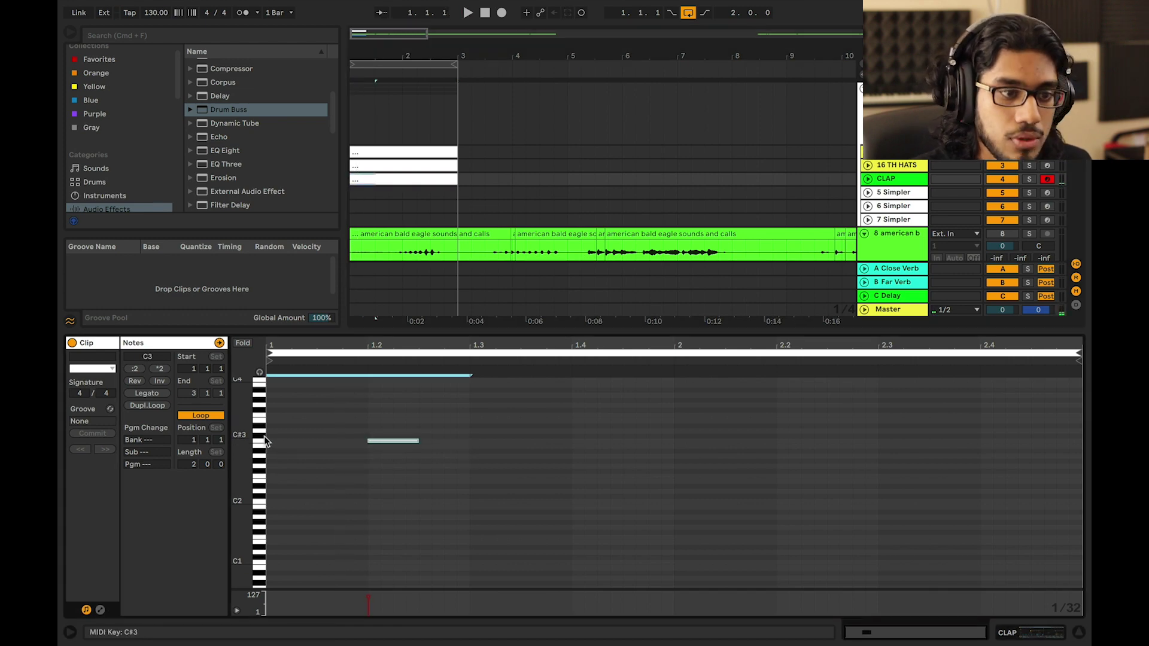
key(super+d)
key(super+d)
key(super+d)
key(space)
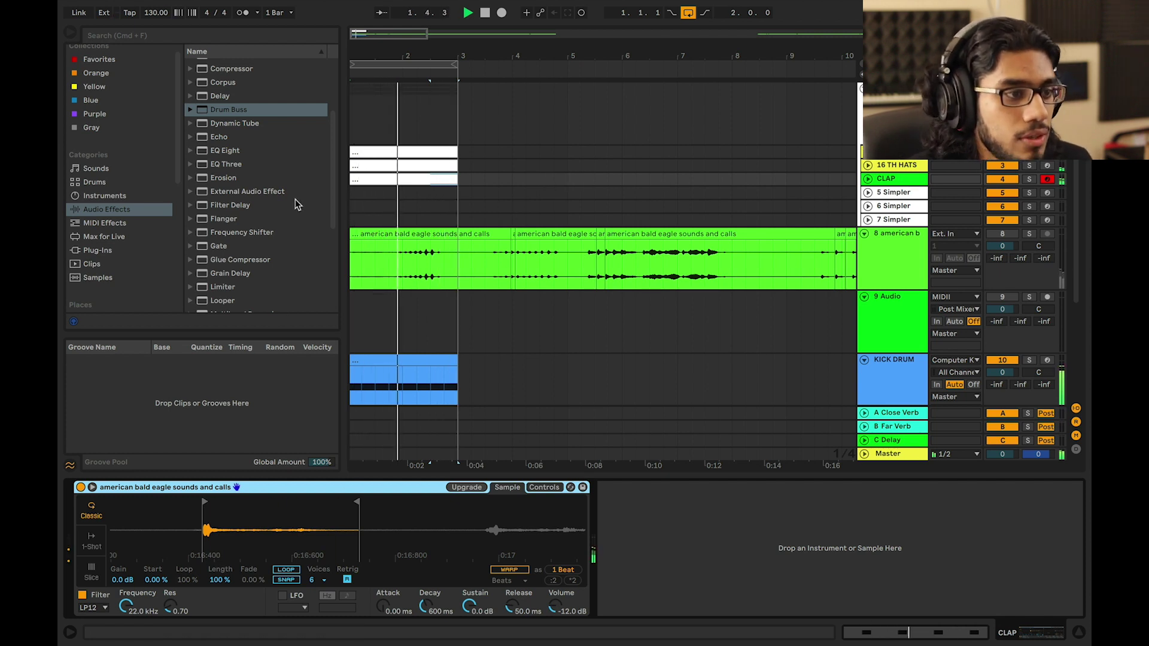
Try an Amp on the CLAP track with the Lead model and its Volume at 5.24
click(285, 216)
key(space)
scroll(285, 217, down, 5)
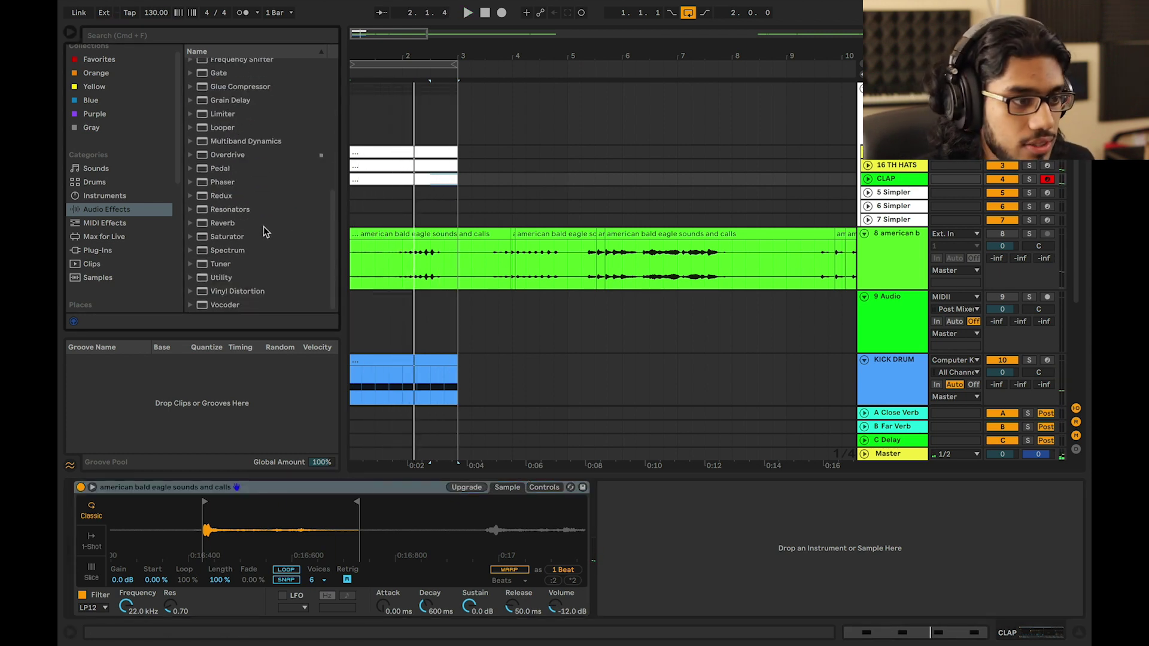
scroll(260, 159, up, 8)
double_click(222, 66)
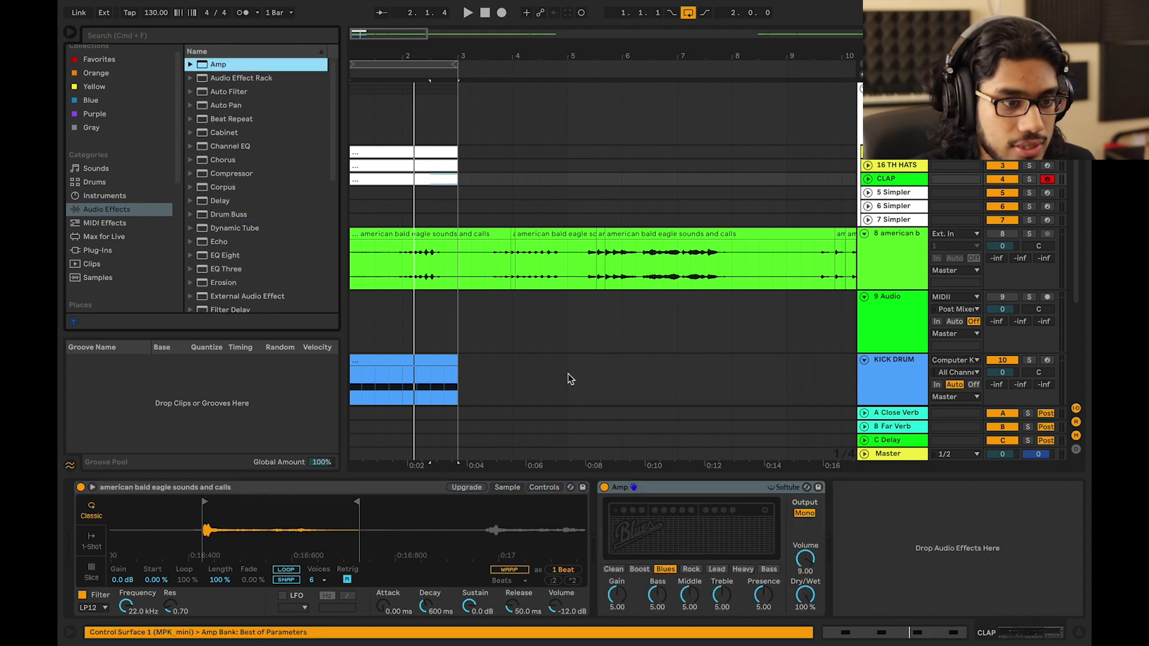
click(716, 569)
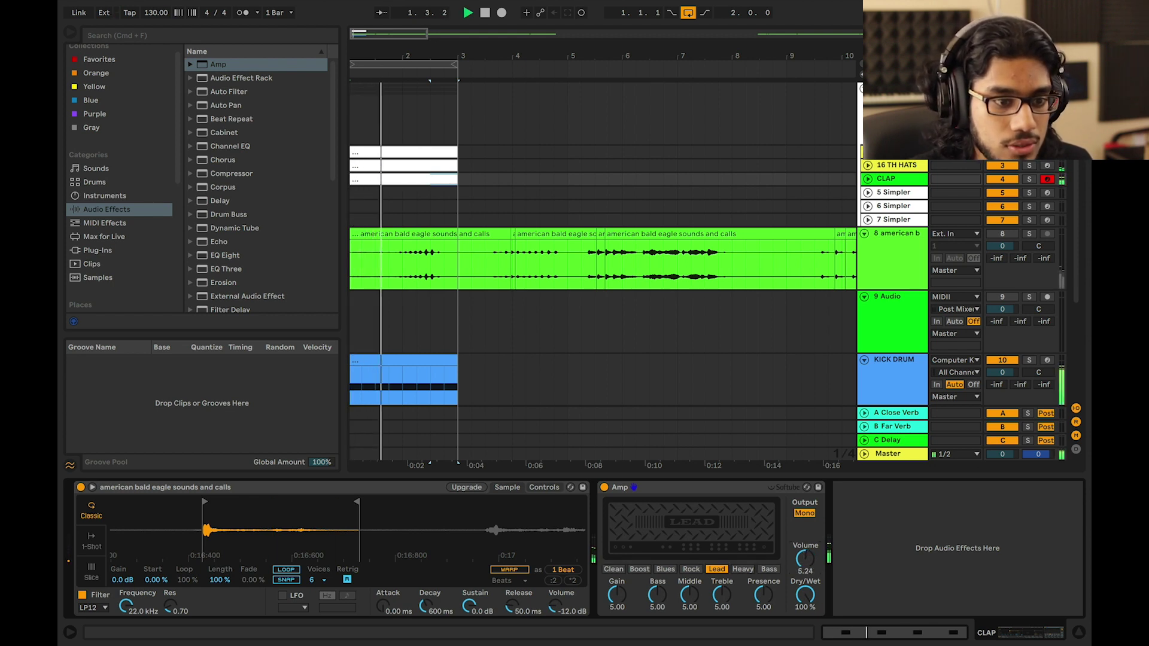
Set the CLAP Simpler's amplitude envelope to 1.66 s Decay and -inf dB Sustain, and lower the Amp's Bass to 1.35
click(541, 488)
key(space)
drag(446, 515, 424, 551)
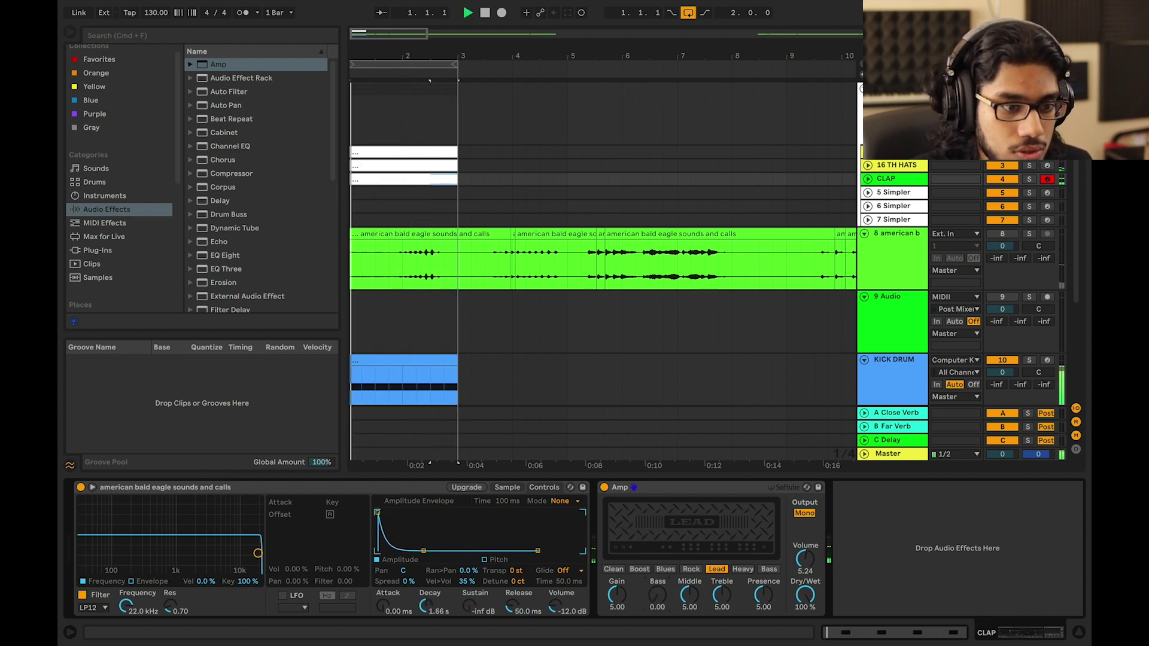
drag(658, 595, 657, 578)
key(space)
Insert EQ Eight before the Amp with a low cut on band 1 and a -12.3 dB dip at 1.98 kHz, Q 0.59, on band 3
drag(223, 255, 746, 551)
click(650, 597)
click(651, 524)
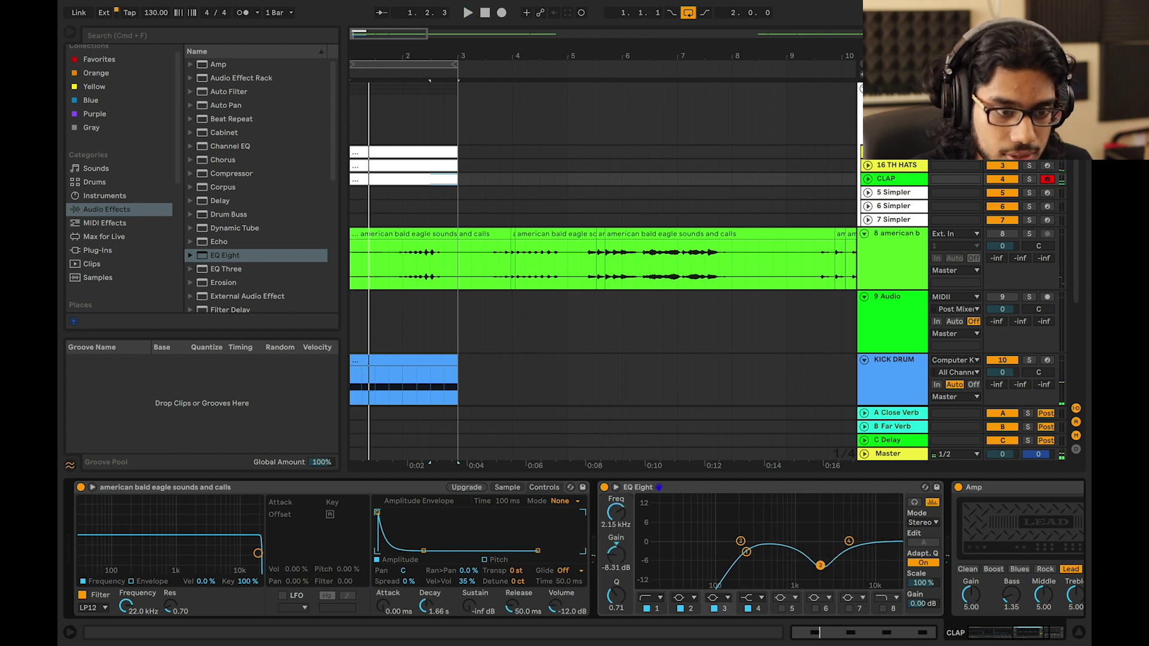
drag(824, 570, 818, 578)
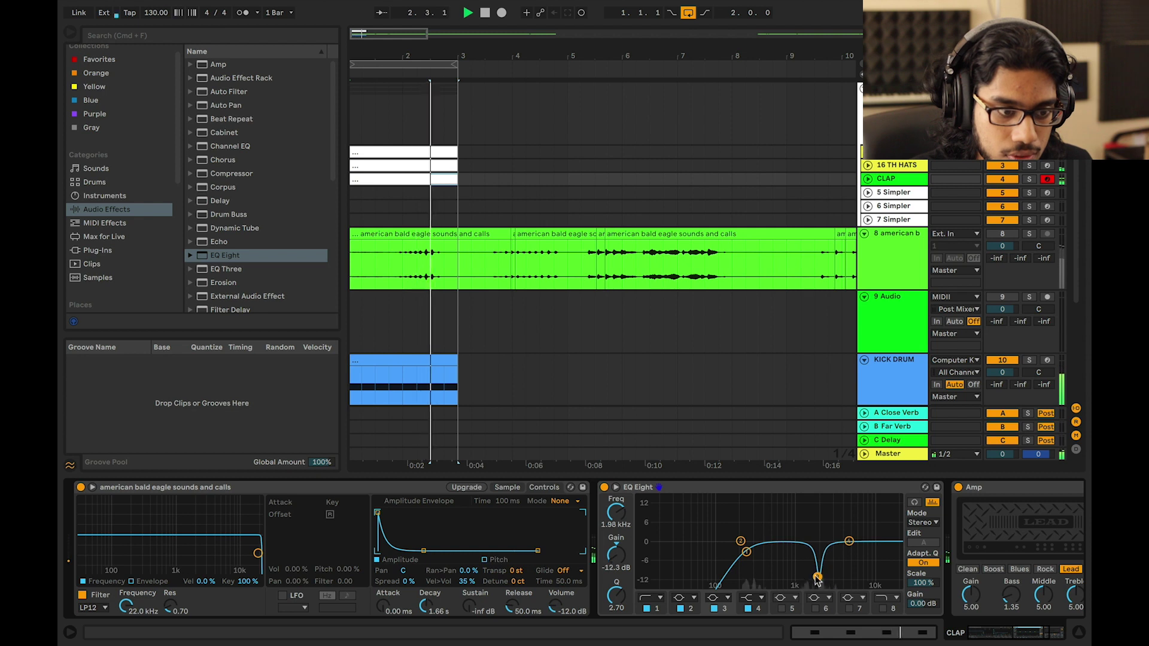
drag(617, 597, 617, 632)
Compare the Amp bypassed and active, try its Blues and Rock models at reduced volume, and remove the Amp from the CLAP track
scroll(786, 494, right, 3)
click(784, 488)
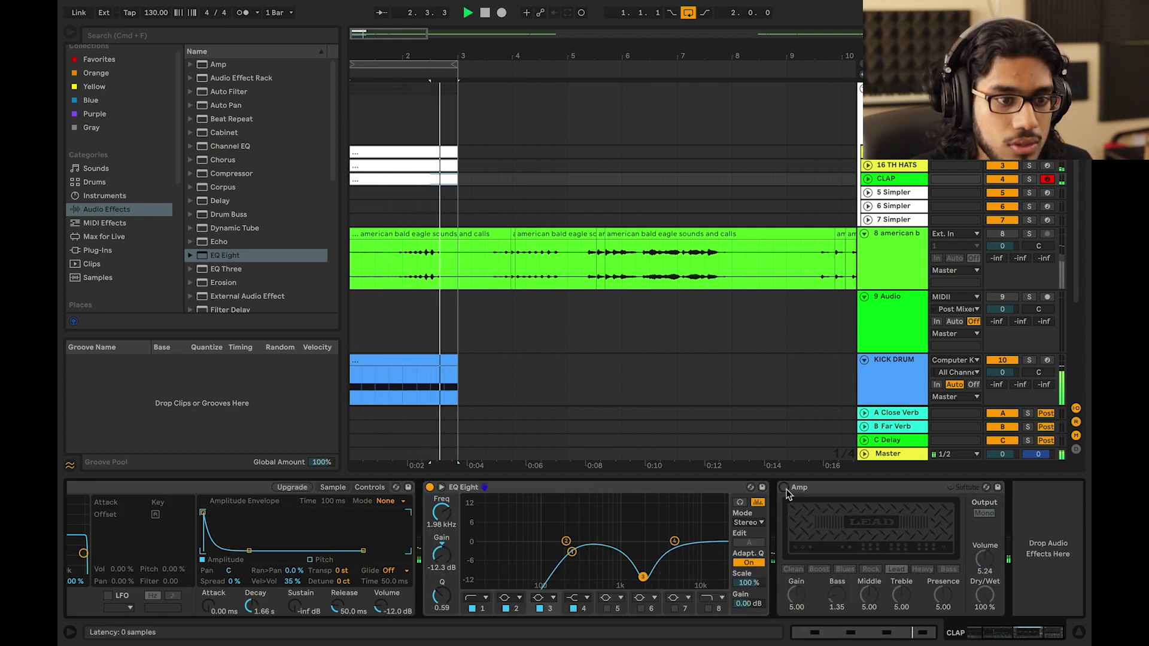
click(785, 488)
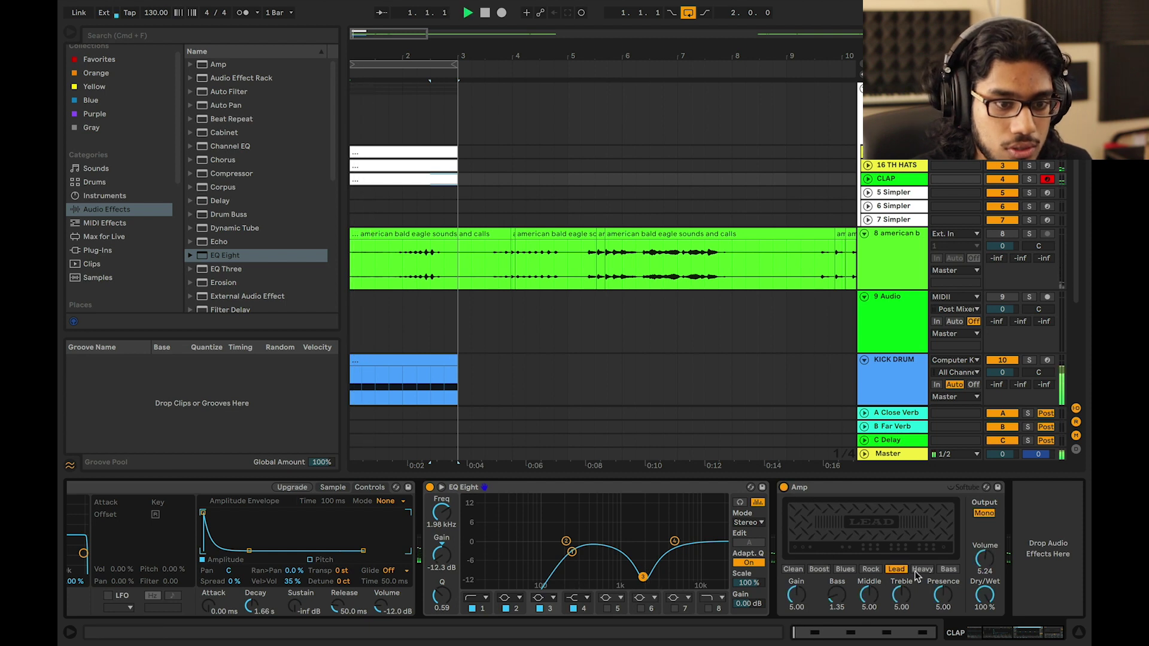
click(845, 569)
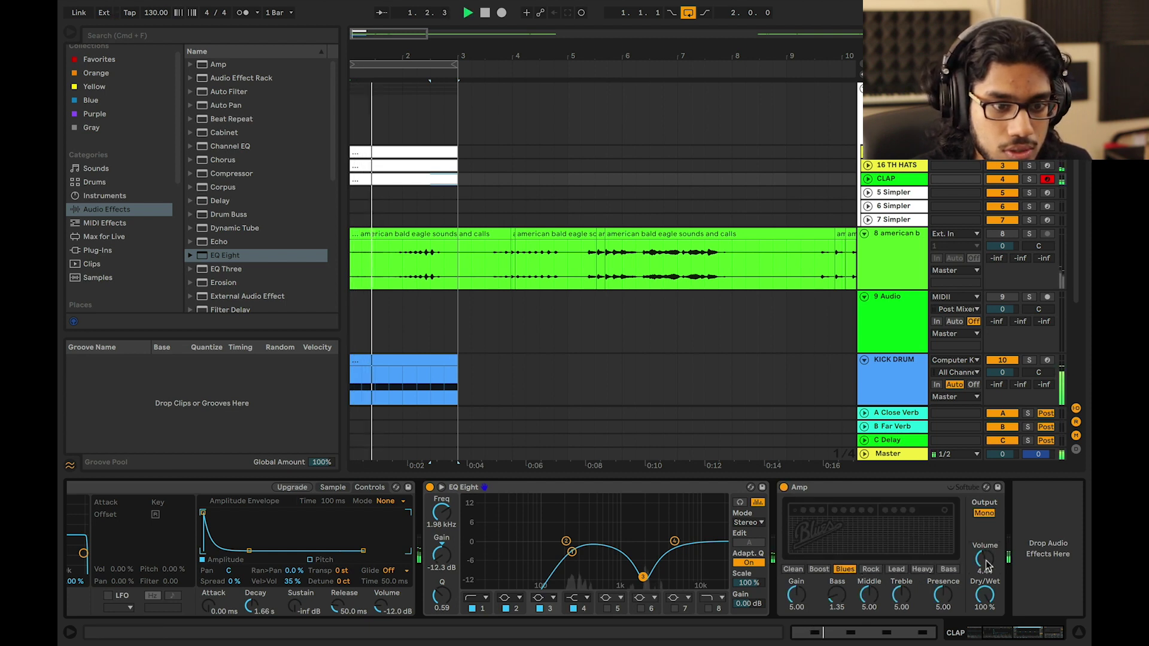
click(871, 569)
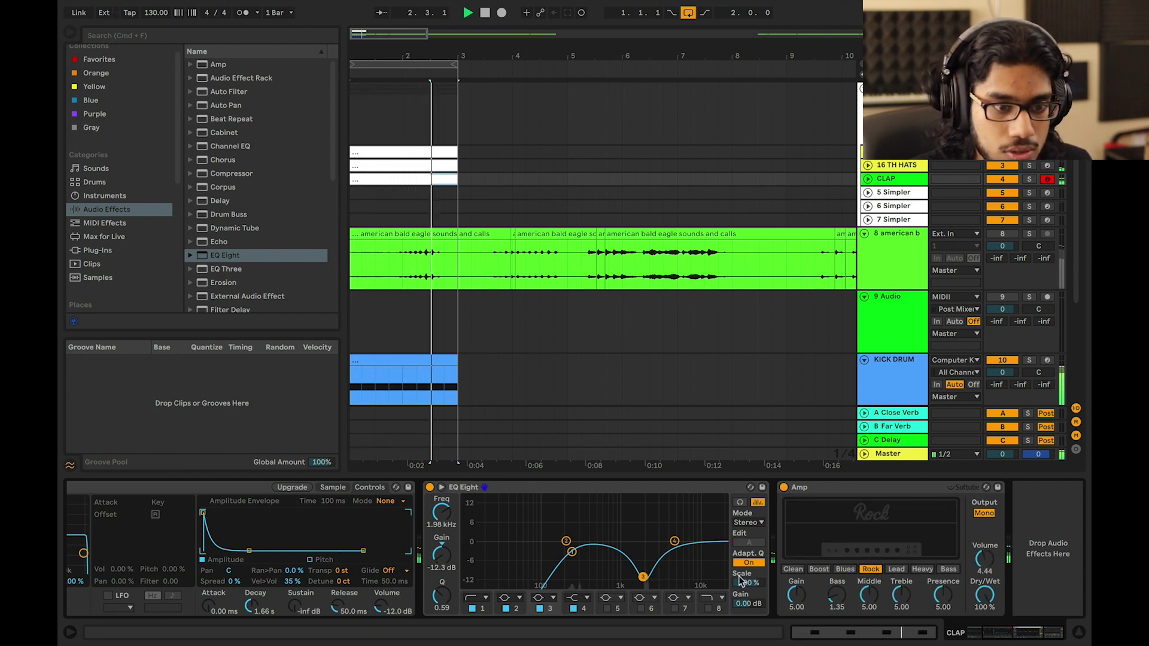
drag(985, 560, 984, 567)
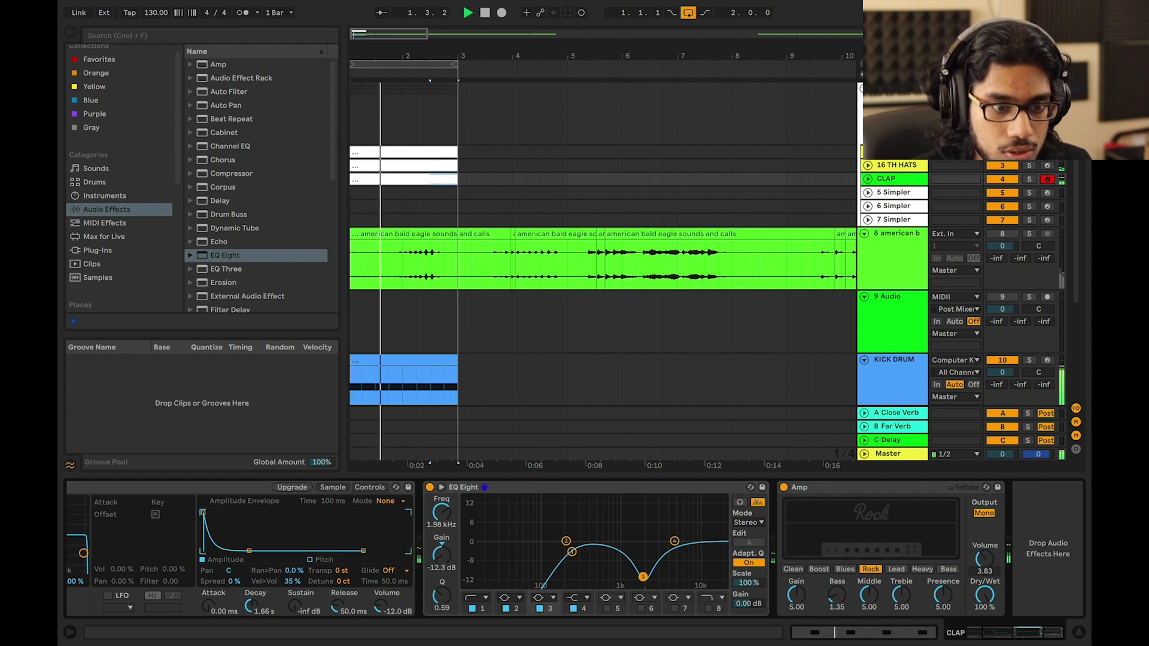
key(space)
click(870, 490)
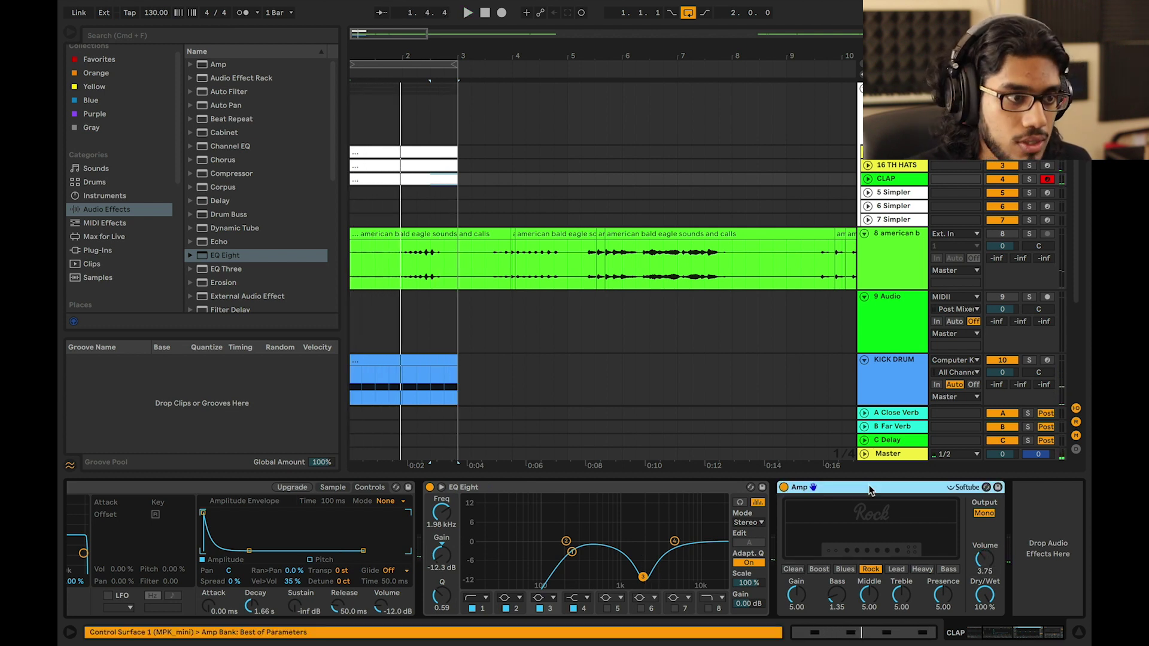
key(Delete)
Add iZotope Trash 2 after EQ Eight on the CLAP track and dismiss its Preset Manager
click(117, 250)
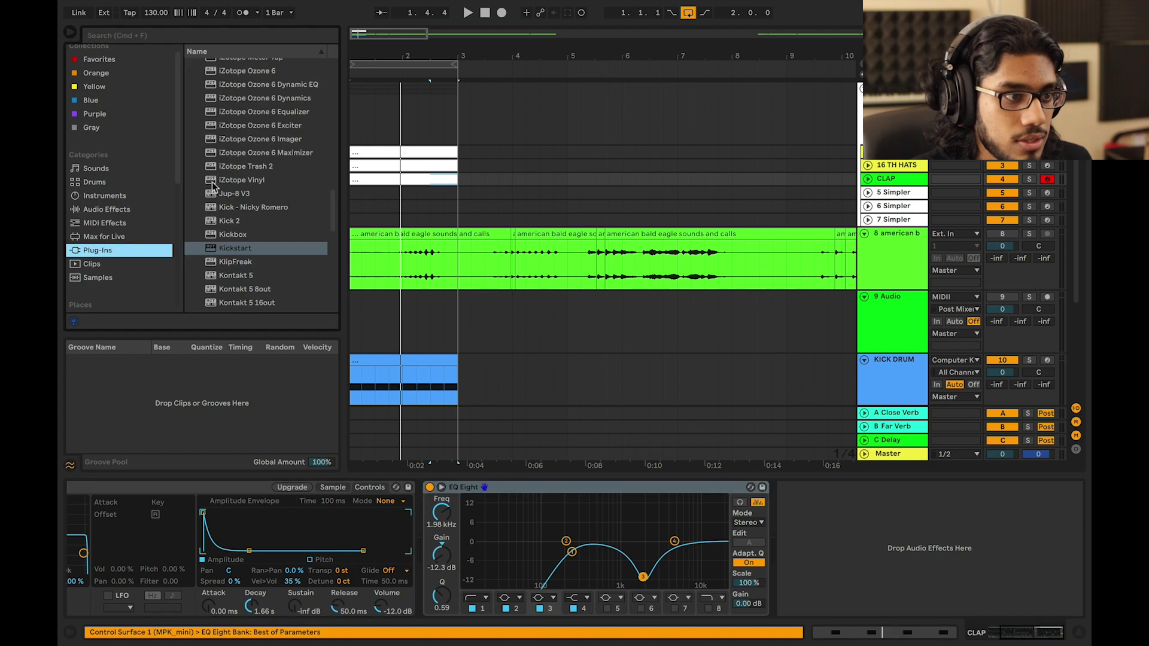
drag(259, 171, 835, 545)
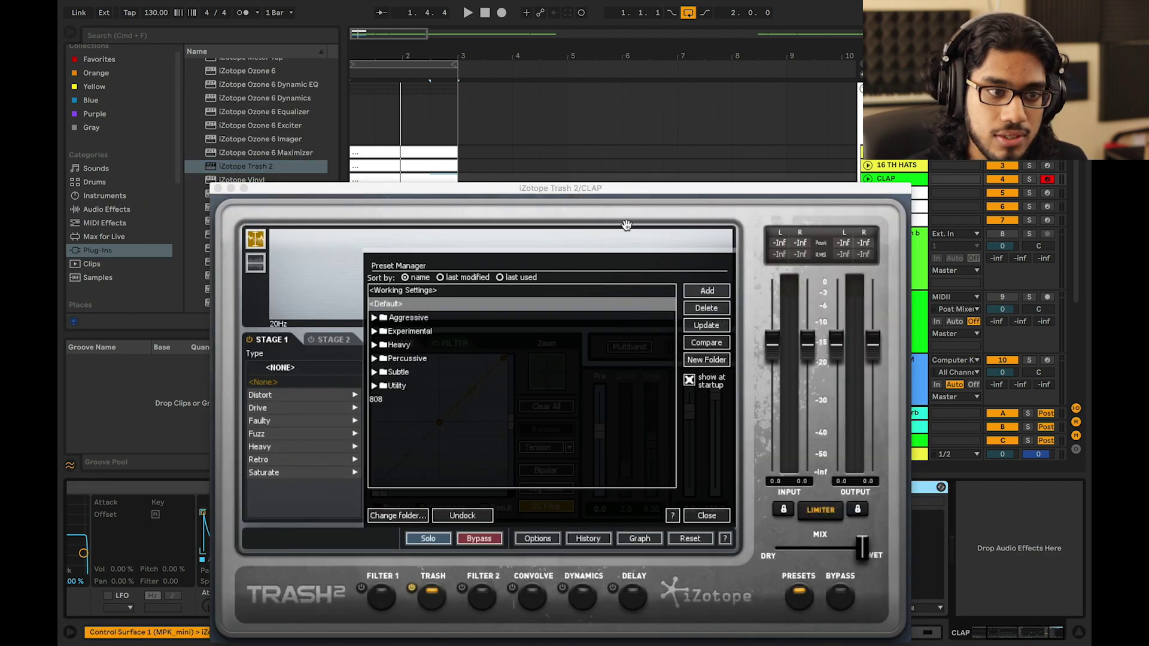
drag(628, 190, 607, 109)
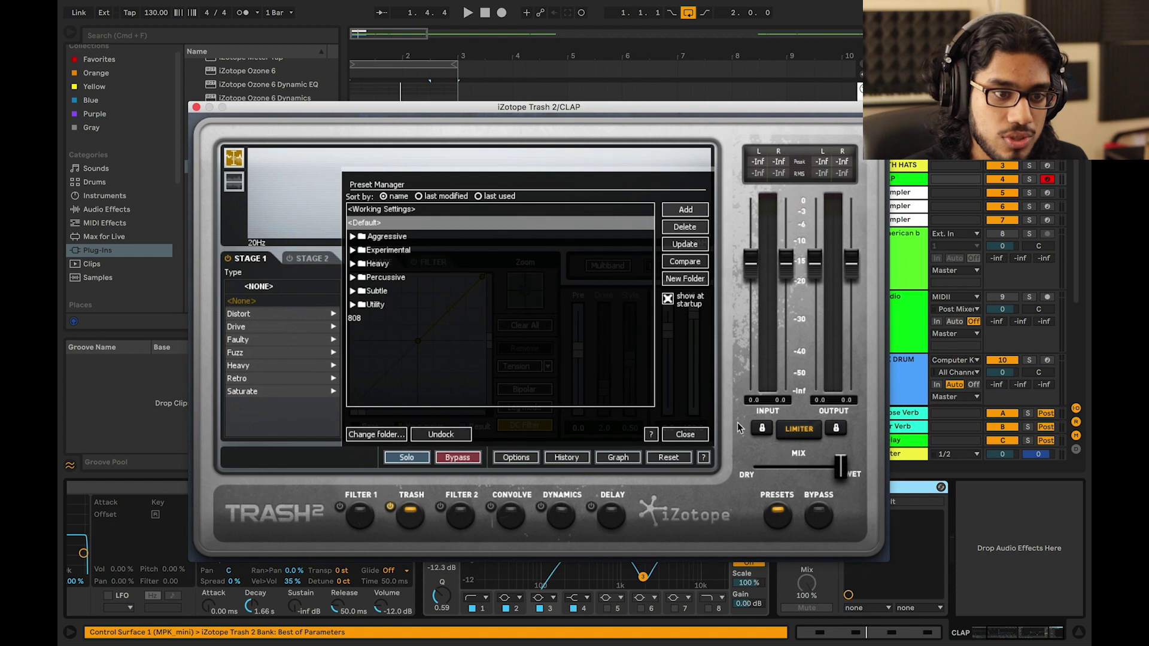
click(707, 435)
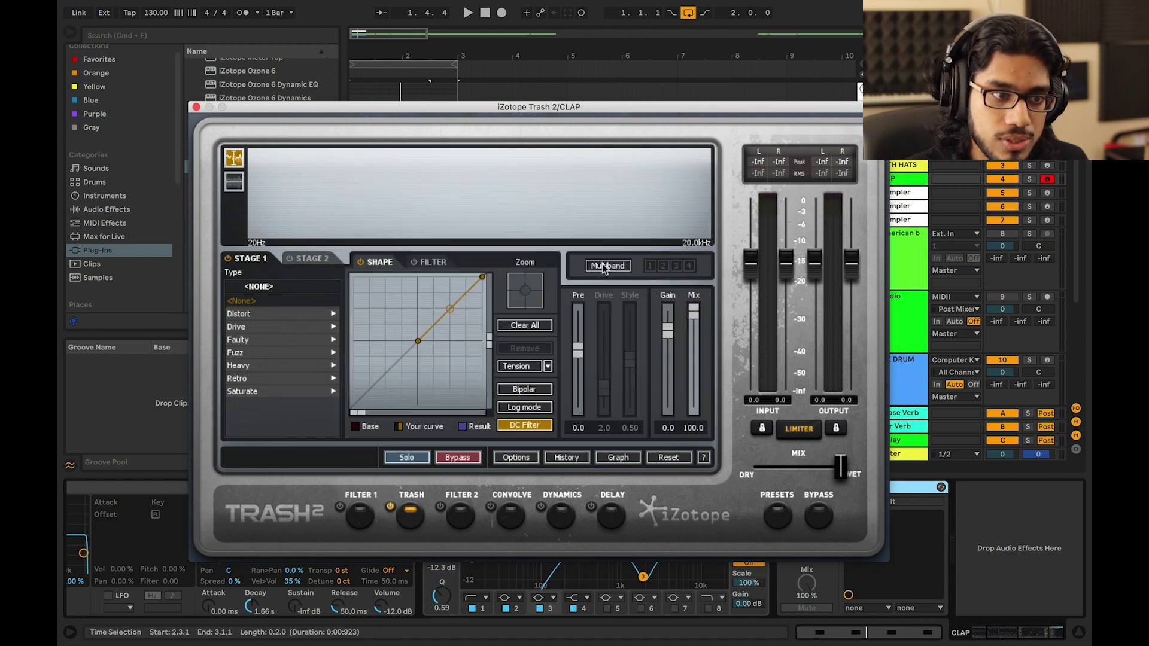
Split Trash 2 into three bands with crossovers at 462 Hz and 5.93 kHz, and apply Tape Saturation to the middle band
click(606, 267)
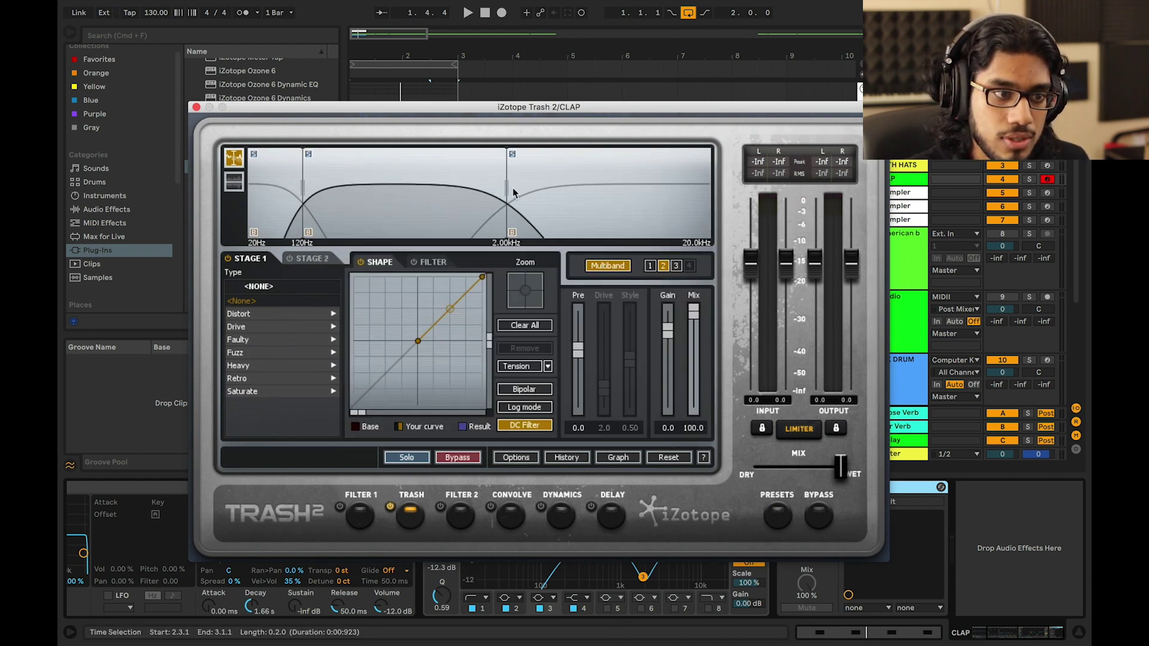
drag(508, 191, 603, 213)
drag(308, 191, 379, 229)
click(269, 393)
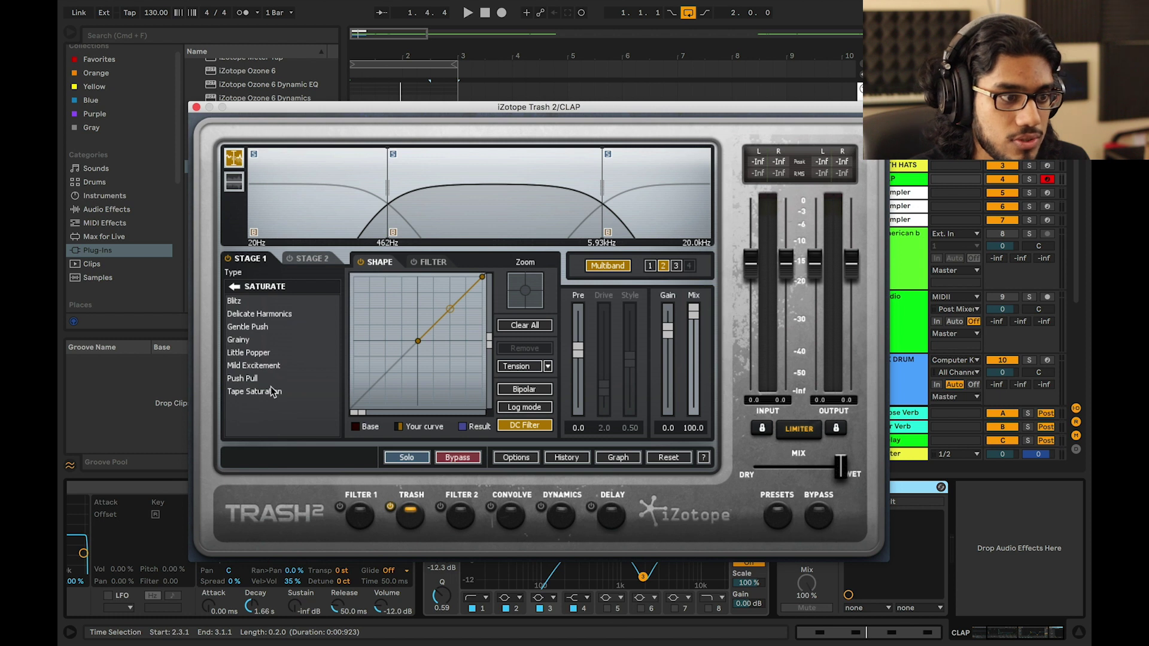
click(272, 392)
During playback, set Trash 2's crossovers to 2.08 kHz and 14.9 kHz and the middle band's Drive to 3.8, and close the plug-in window
key(space)
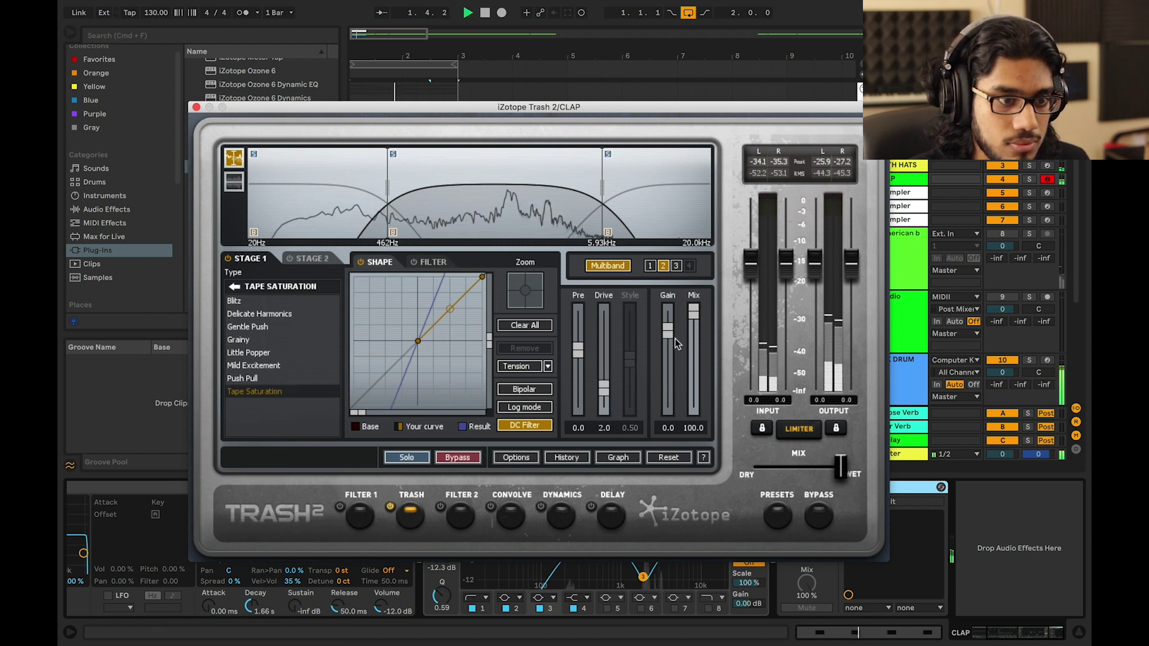
mouse_move(602, 390)
mouse_down()
mouse_move(600, 358)
mouse_move(601, 382)
mouse_up()
drag(602, 218, 687, 220)
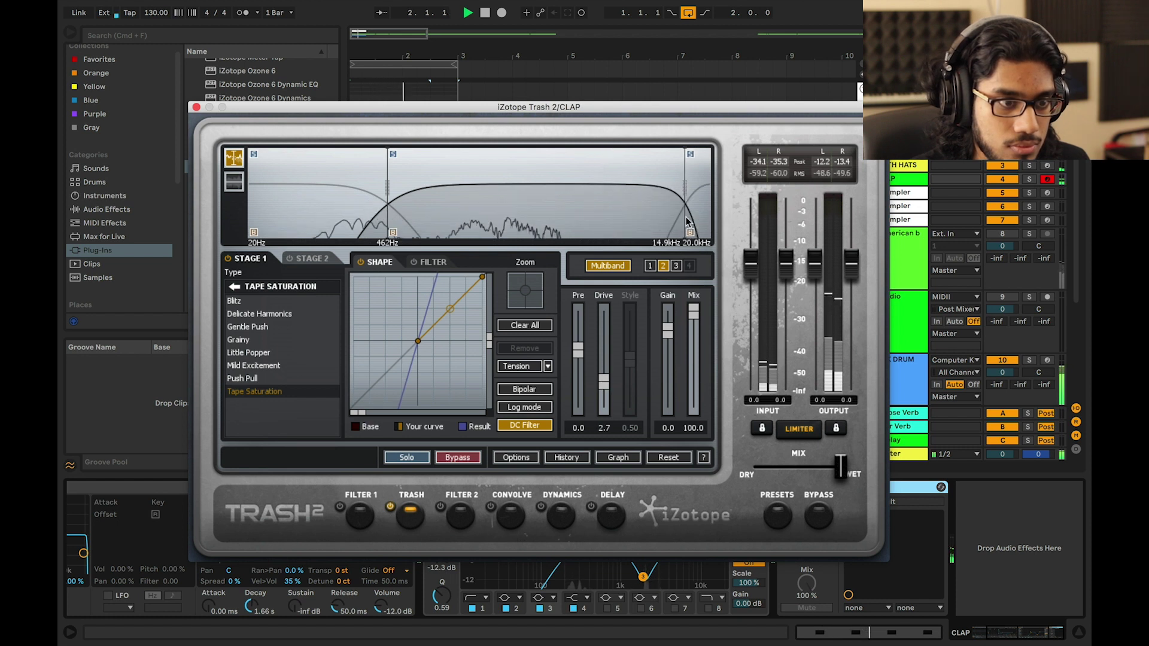
click(381, 203)
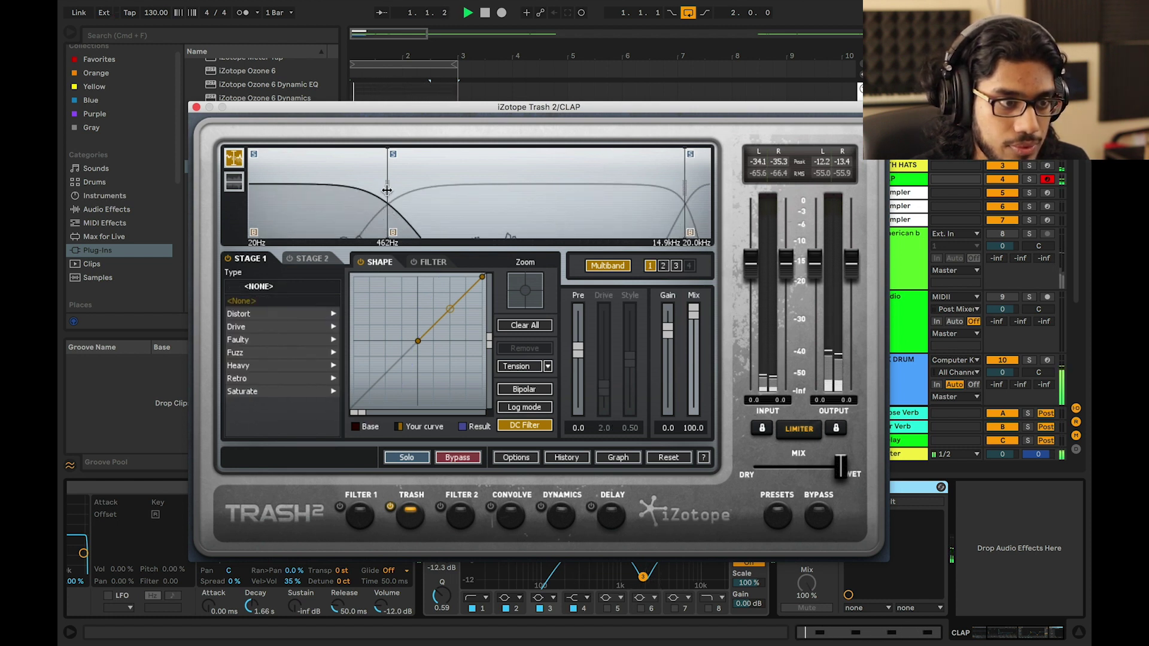
drag(387, 190, 510, 192)
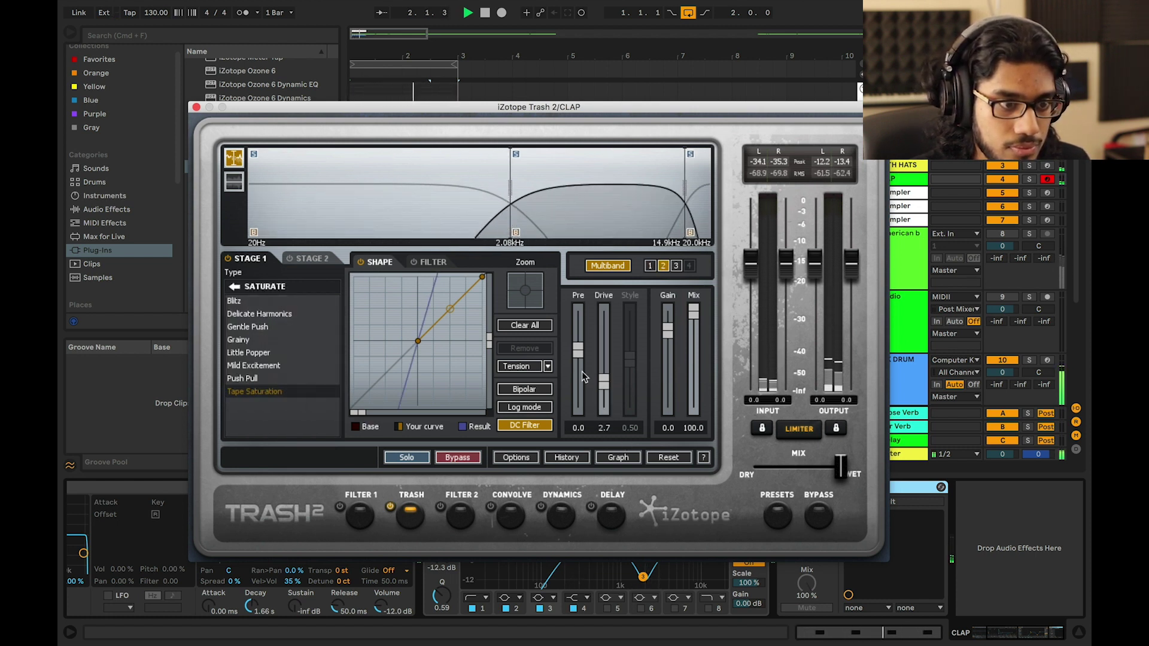
drag(601, 378, 608, 365)
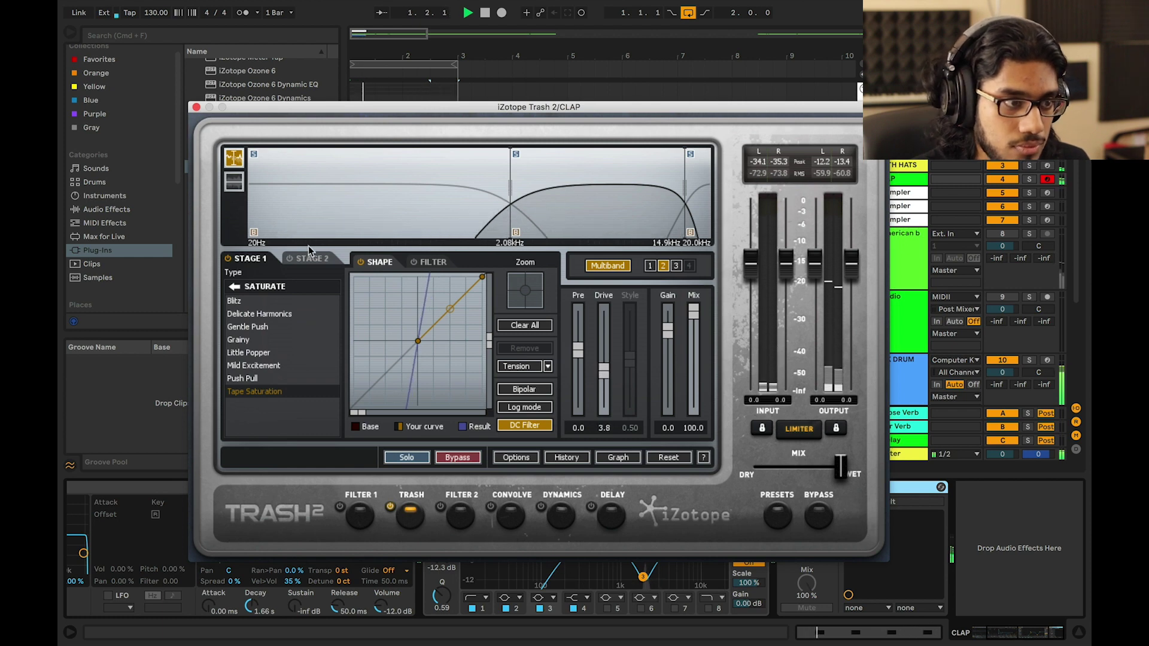
click(196, 107)
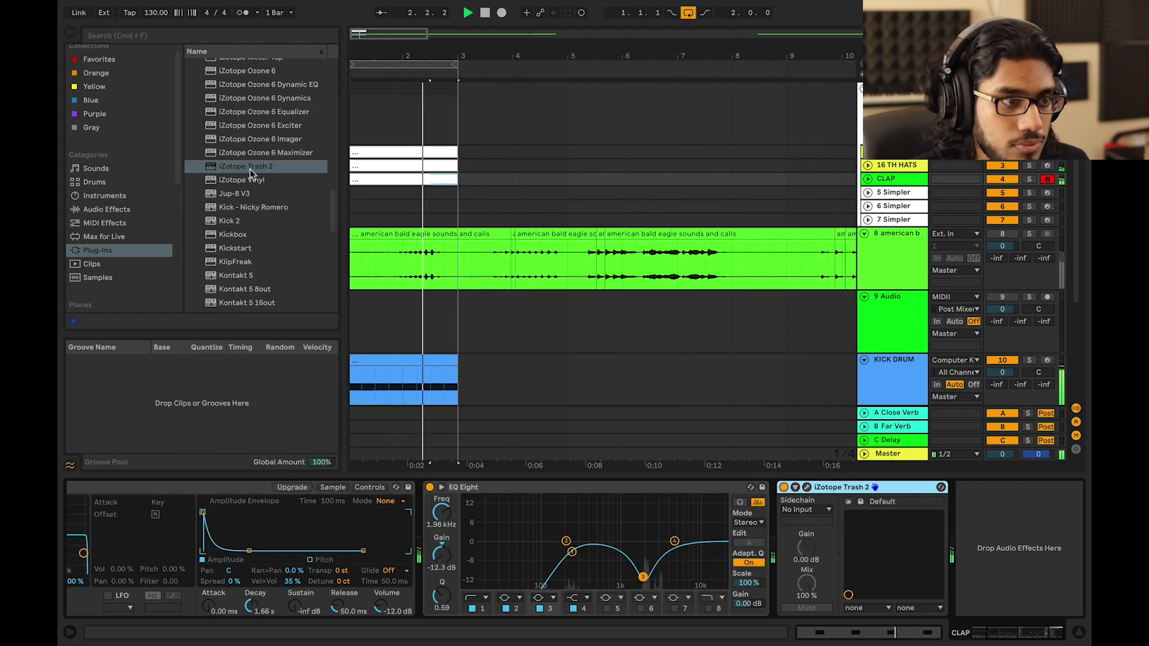
key(space)
Add the Erosion audio effect after Trash 2 on the CLAP track
click(105, 209)
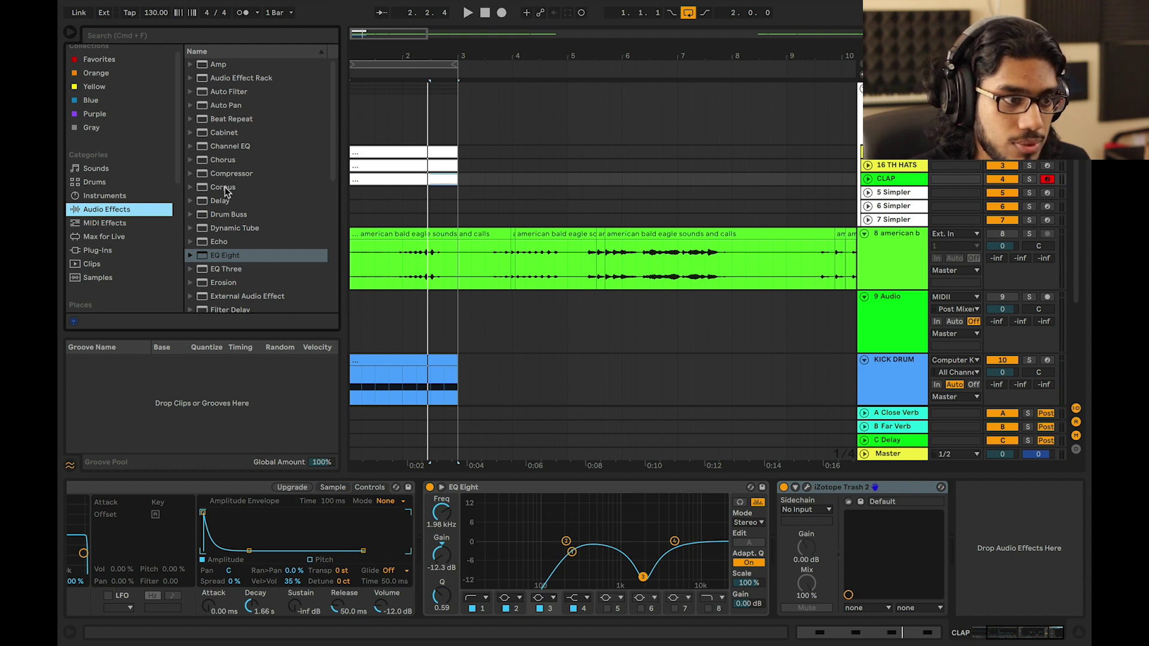
scroll(242, 249, down, 2)
drag(230, 258, 919, 577)
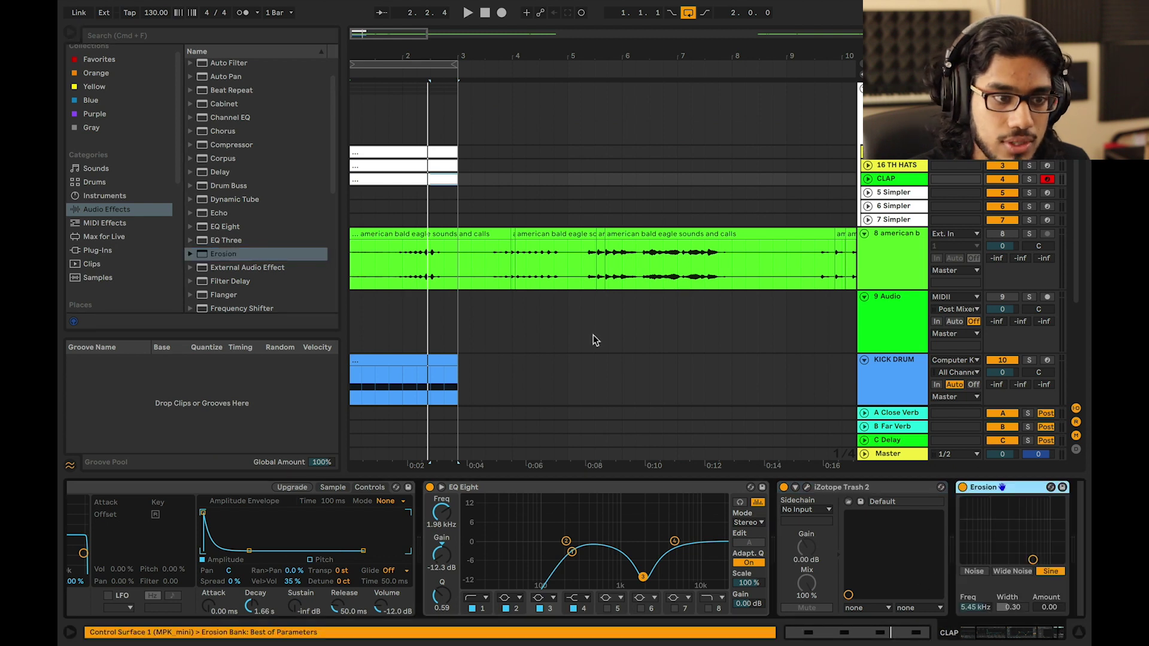
During playback, set Erosion to Noise at 5.19 kHz with an Amount of 159, and the CLAP Simpler's Decay to 826 ms
click(979, 570)
key(space)
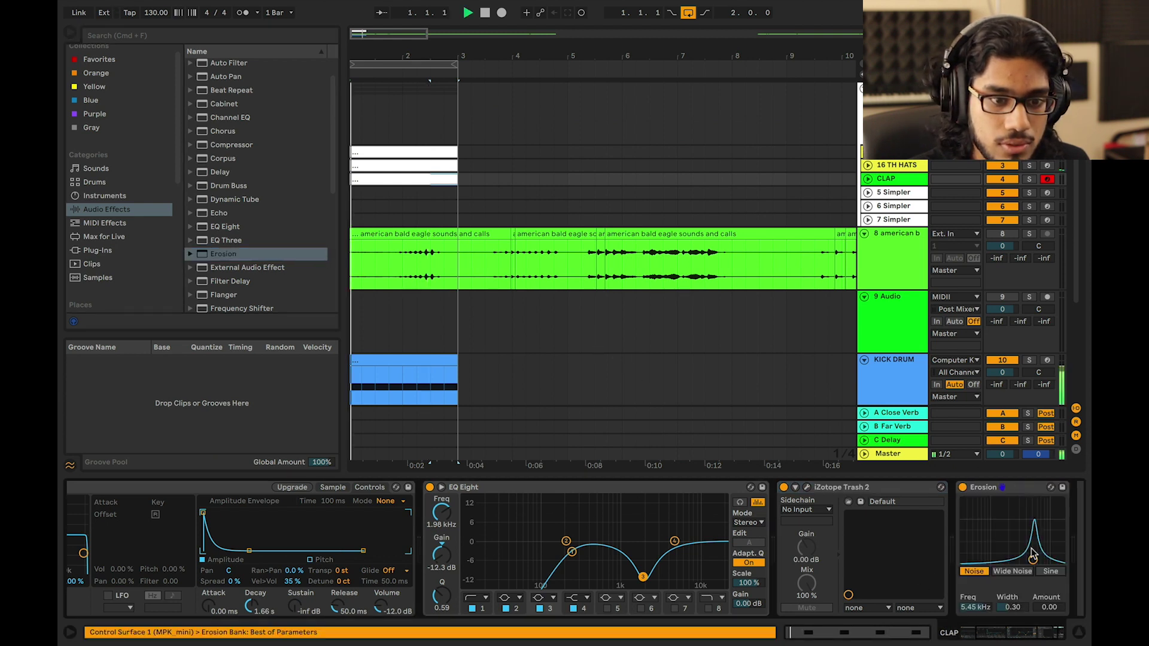
drag(1030, 515, 1031, 507)
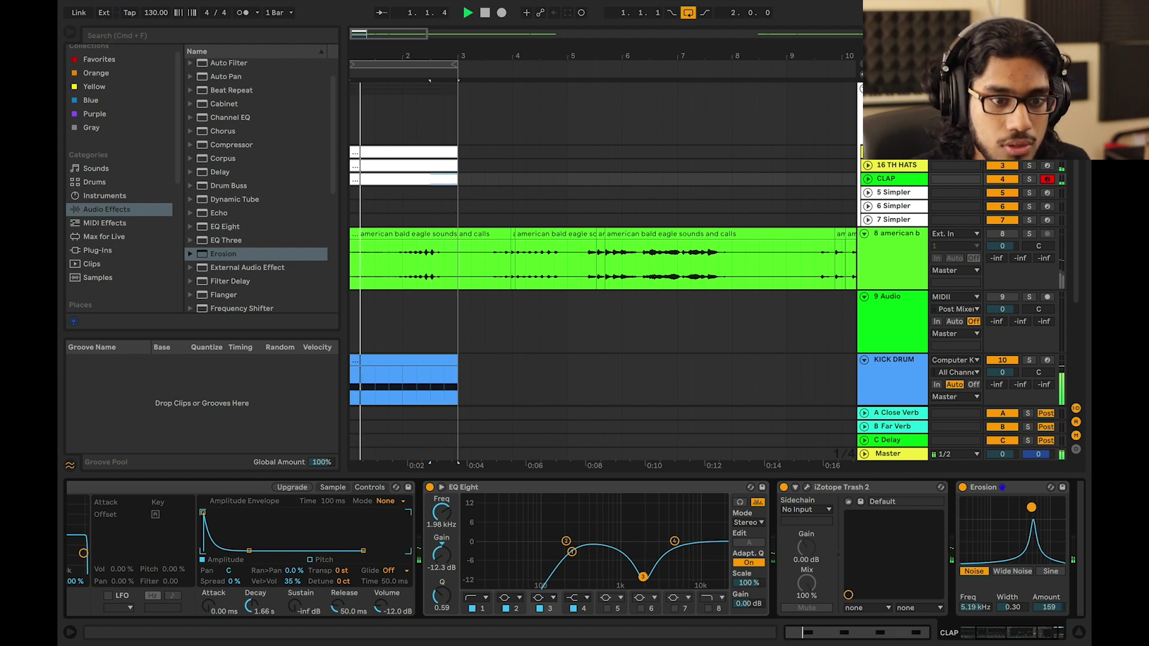
drag(249, 550, 245, 550)
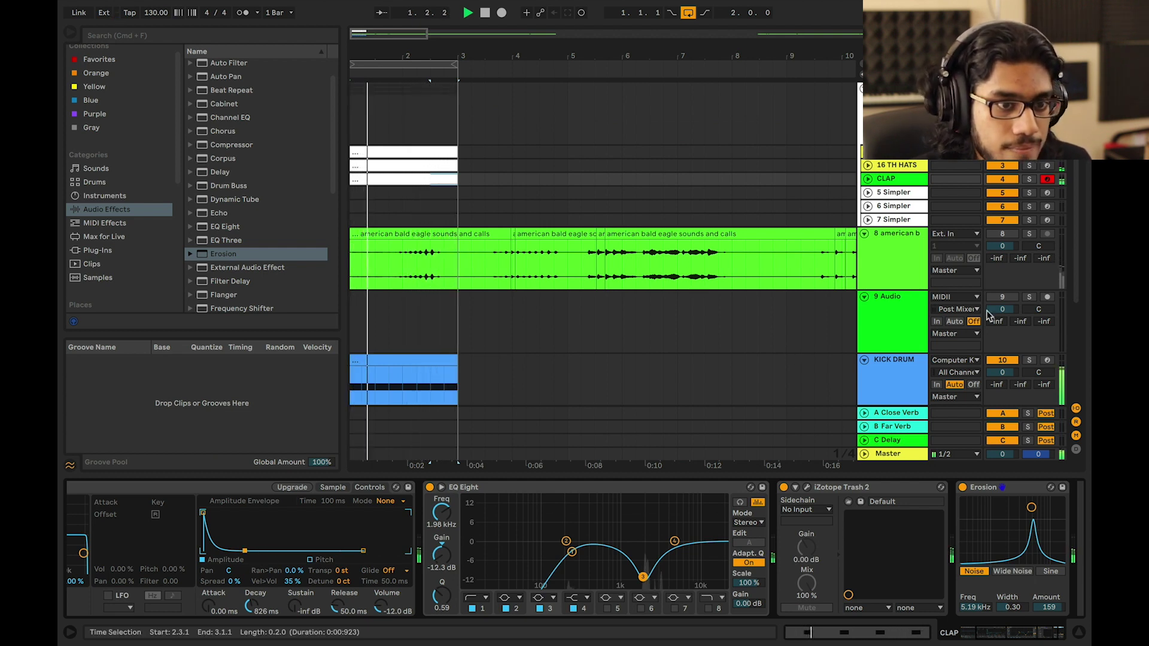
Add a Compressor after Erosion on the CLAP track and play the loop from its start with that track's devices shown
scroll(878, 551, right, 3)
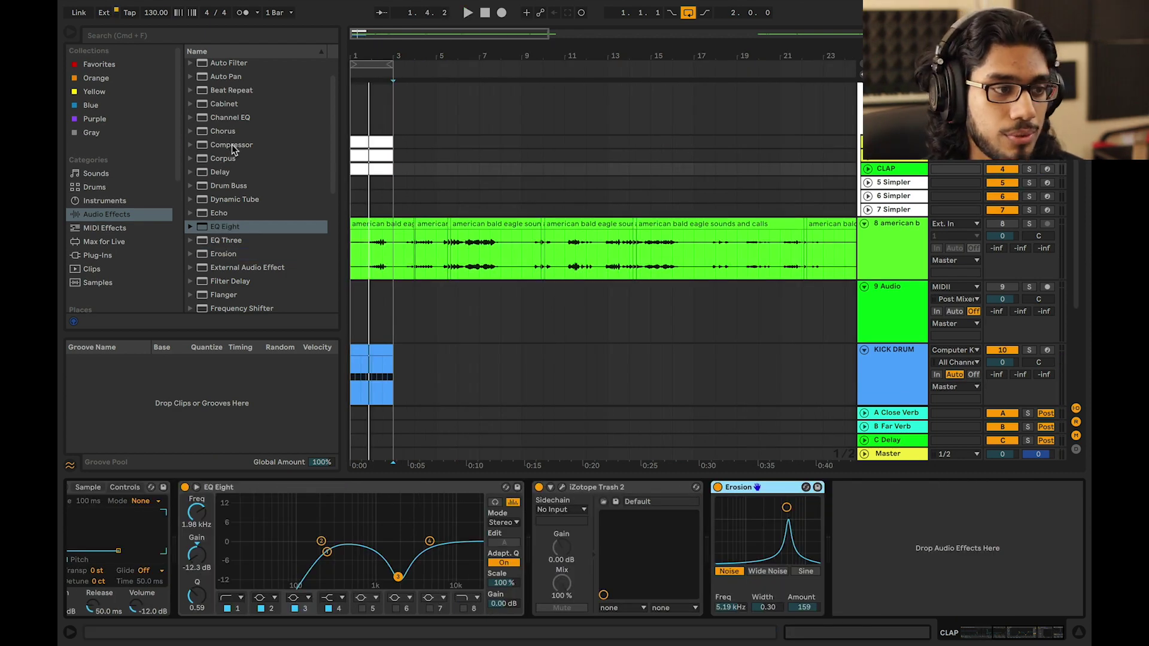
double_click(232, 146)
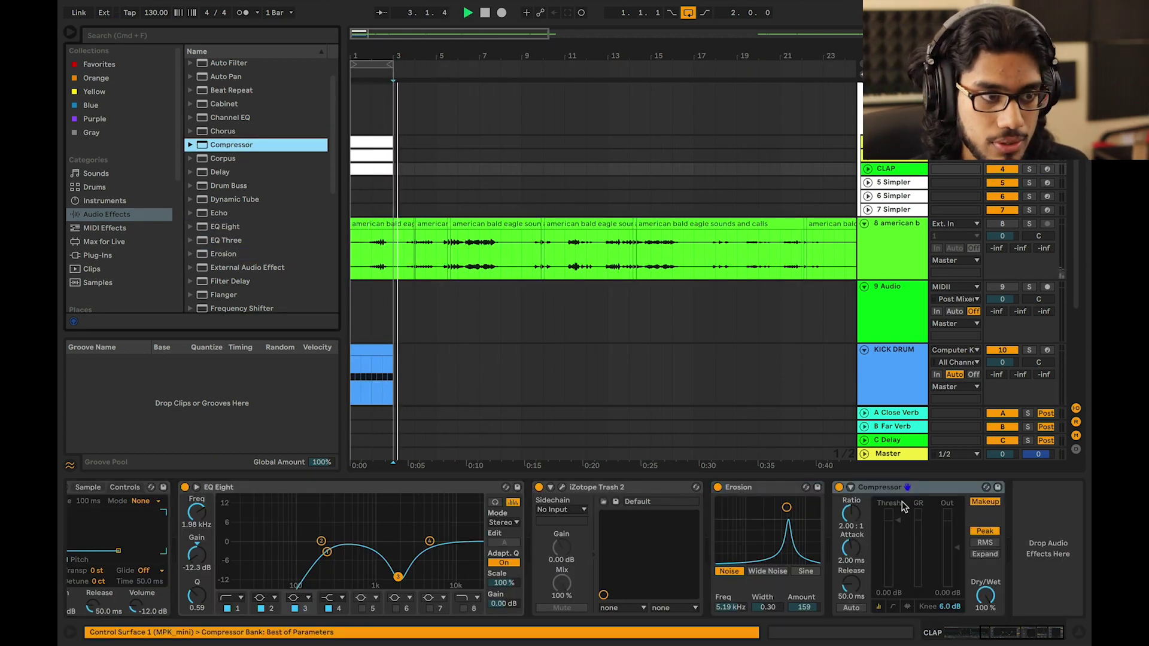
click(354, 122)
key(space)
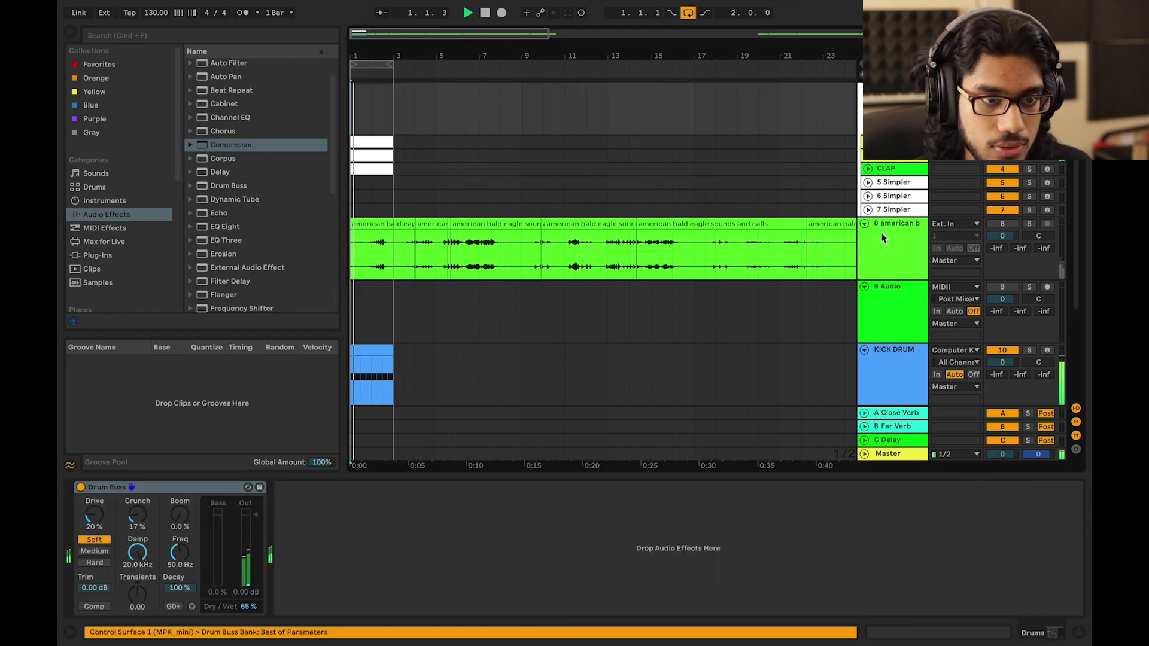
click(907, 169)
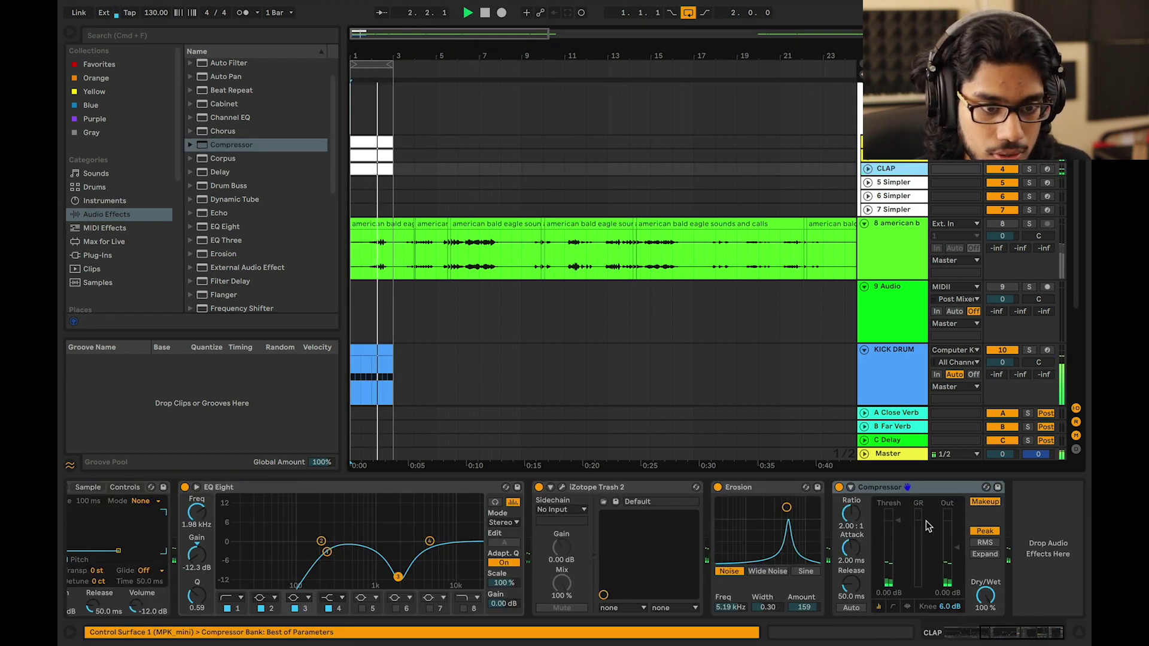
Turn off Compressor Makeup and set Ratio 4.41:1, Attack 28.3 ms, Threshold -45.5 dB and Output 6 dB, then stop playback
click(984, 502)
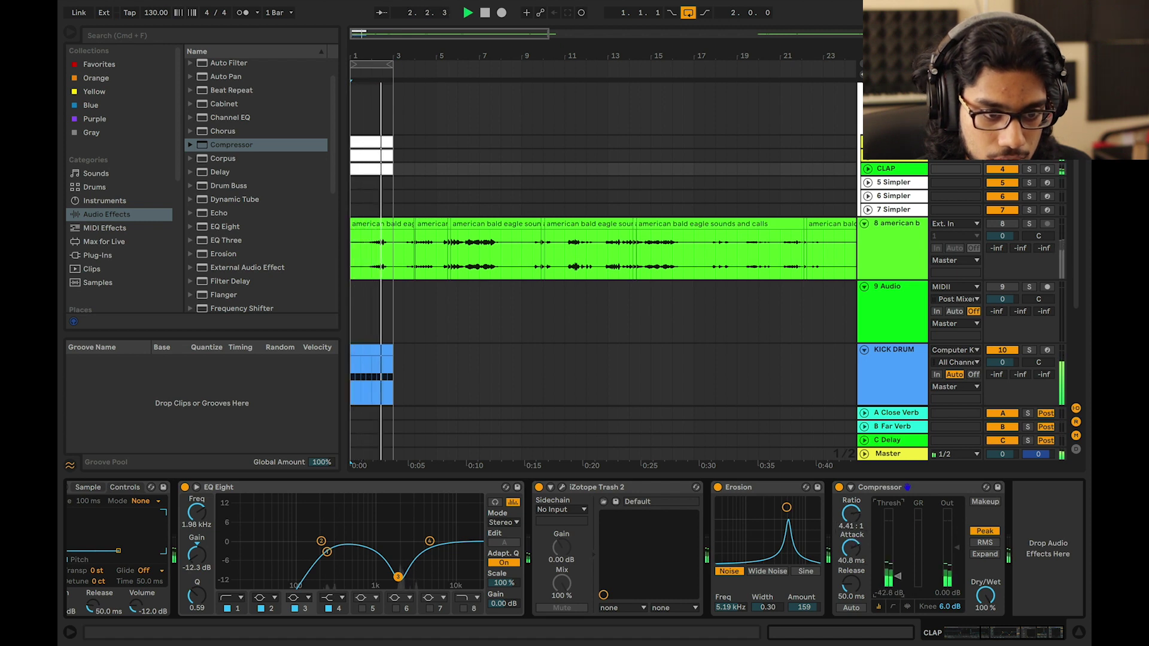
drag(898, 520, 896, 579)
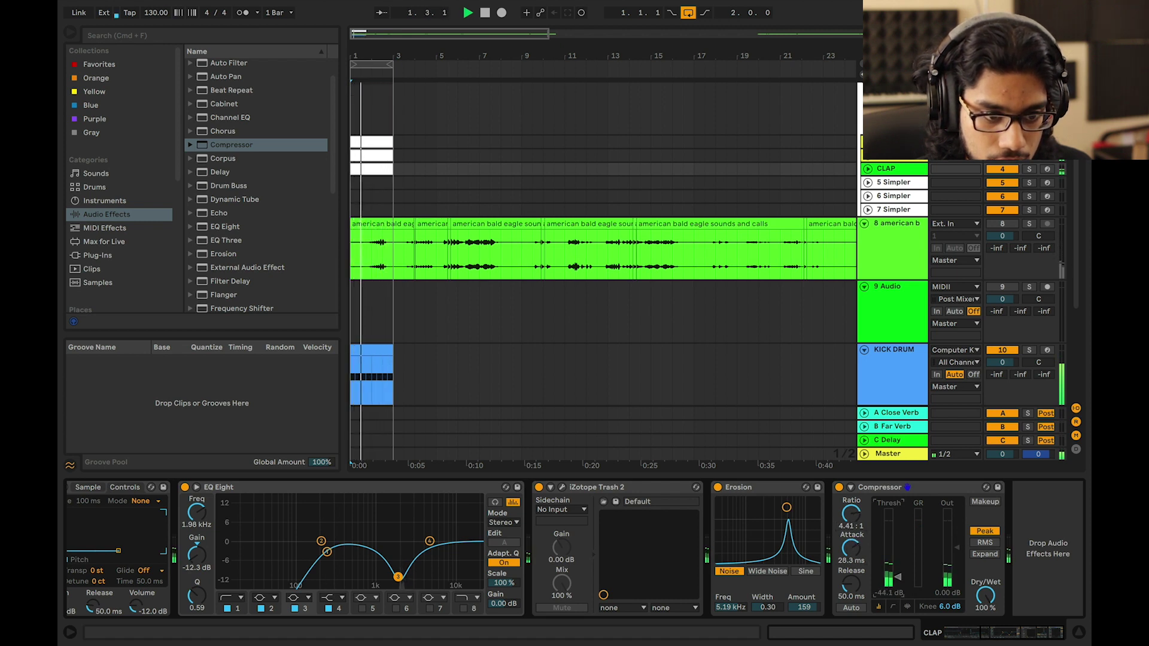
click(951, 592)
text(6)
key(Return)
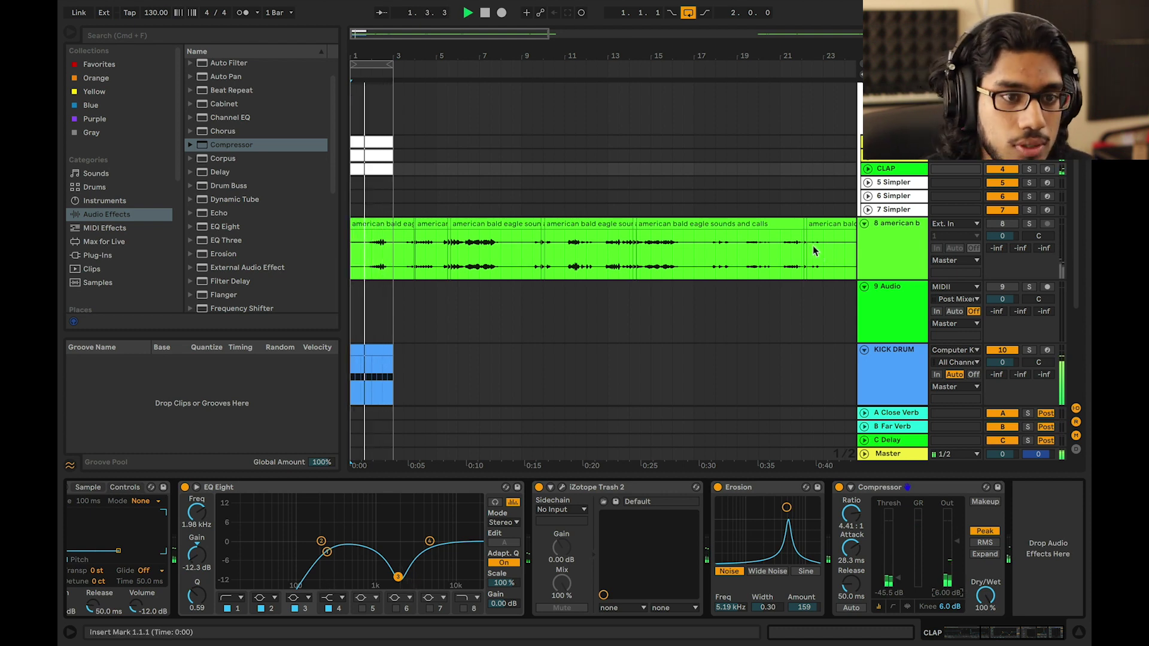
key(space)
In the KICK DRUM clip, halve the first C3 note and duplicate it to 1.1.3, then play the loop
scroll(713, 338, down, 2)
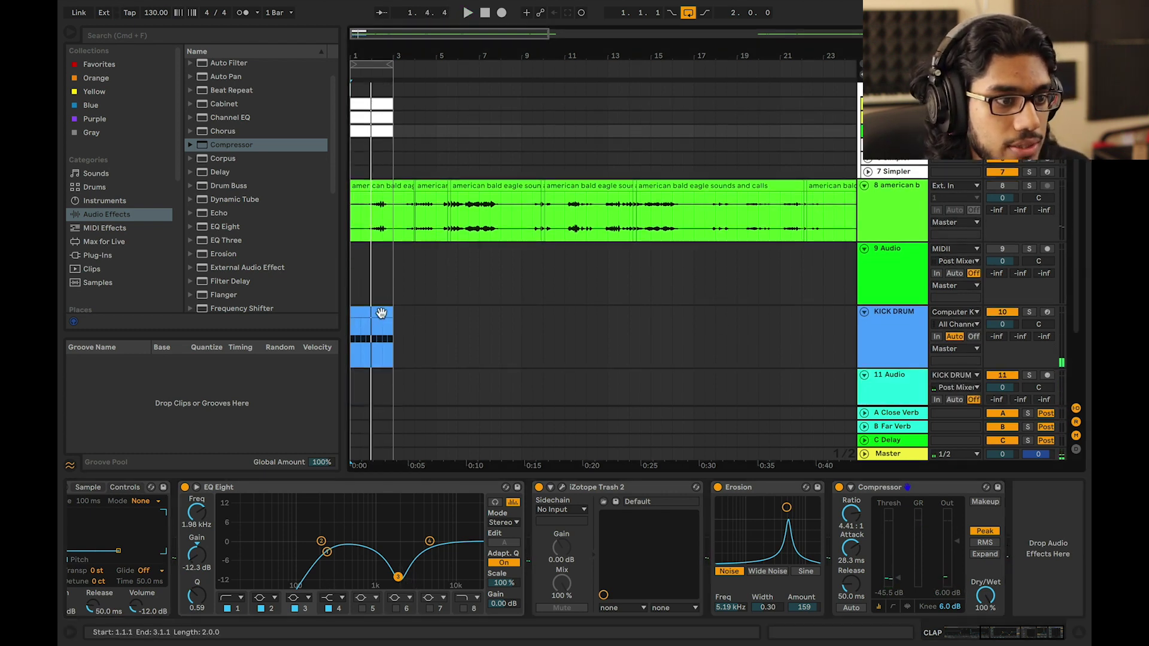
double_click(381, 313)
click(366, 440)
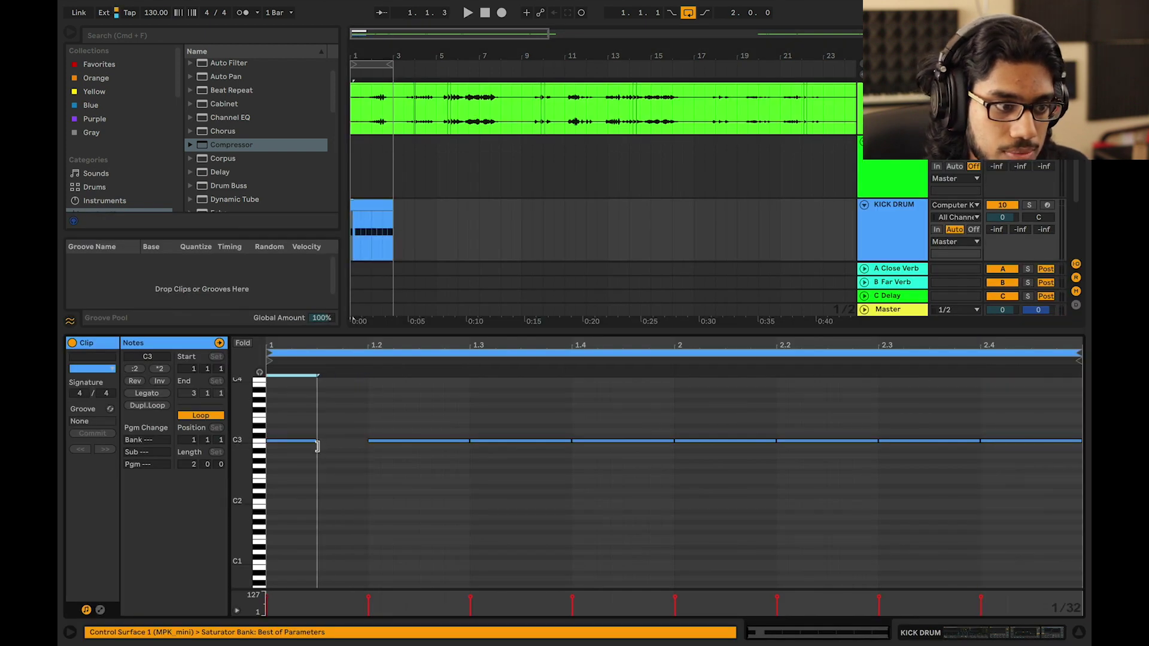
key(super+d)
key(space)
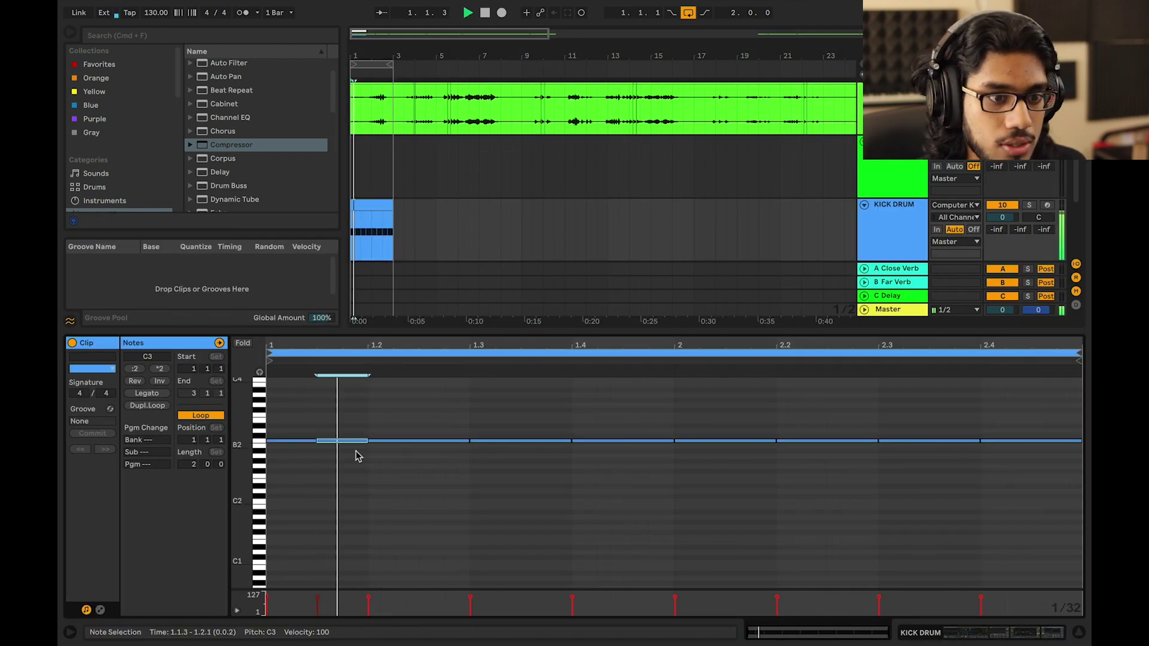
Halve the kick note at 2.1.1, add its duplicate at 2.1.3, play the result and close the note editor
drag(777, 443, 724, 444)
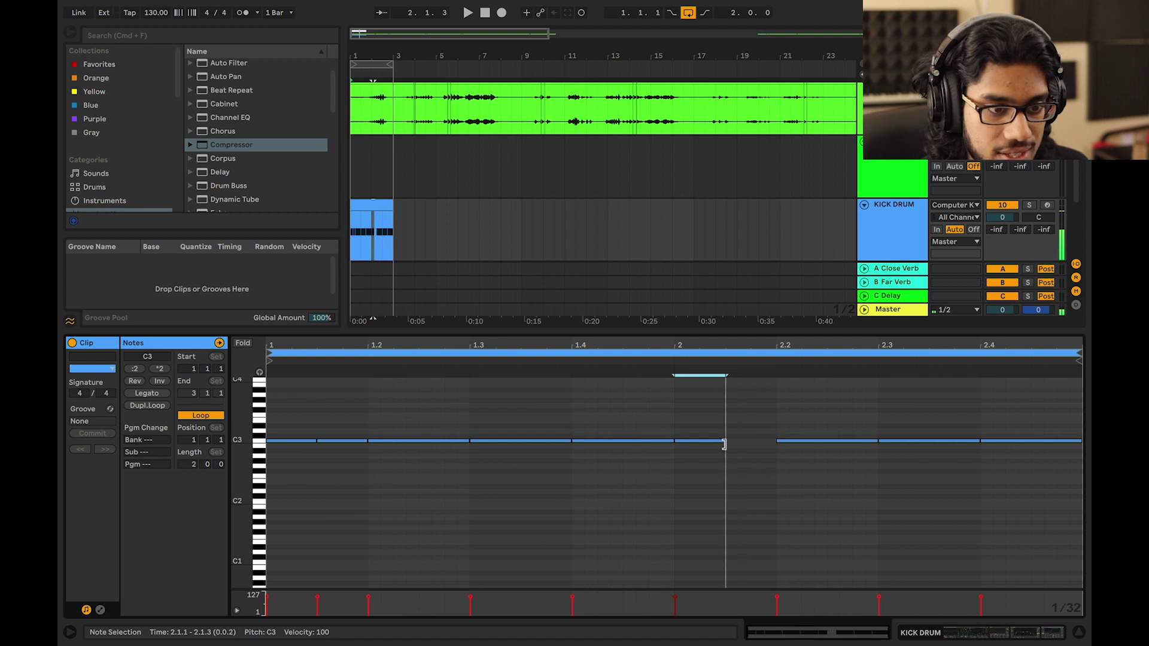
key(space)
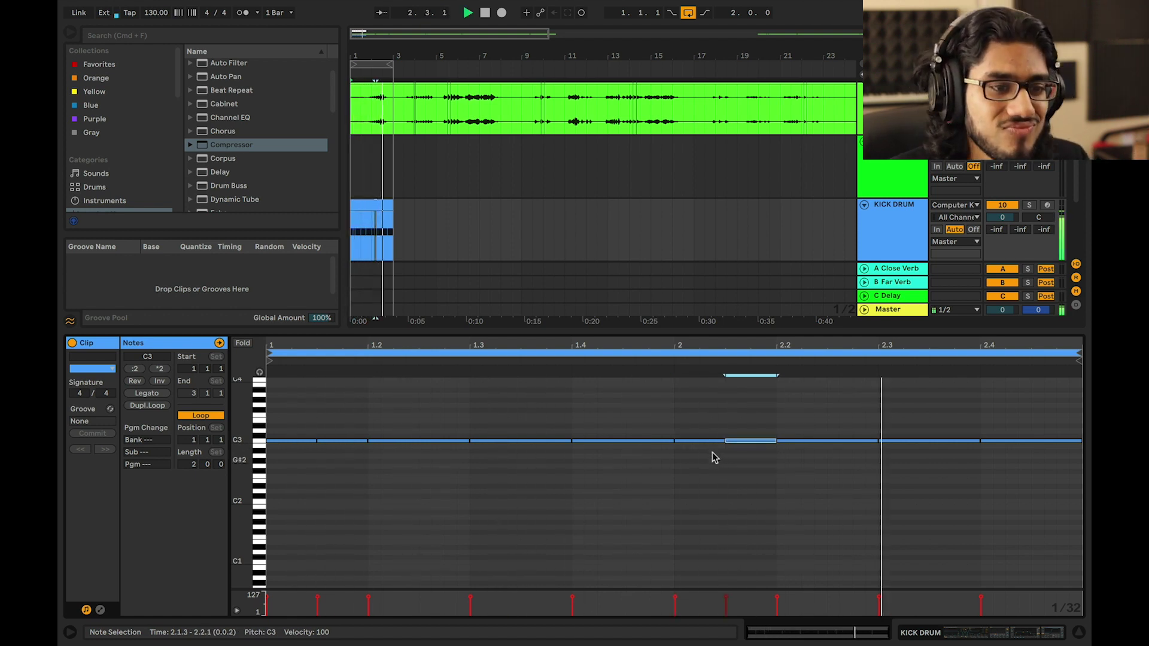
drag(766, 332, 767, 622)
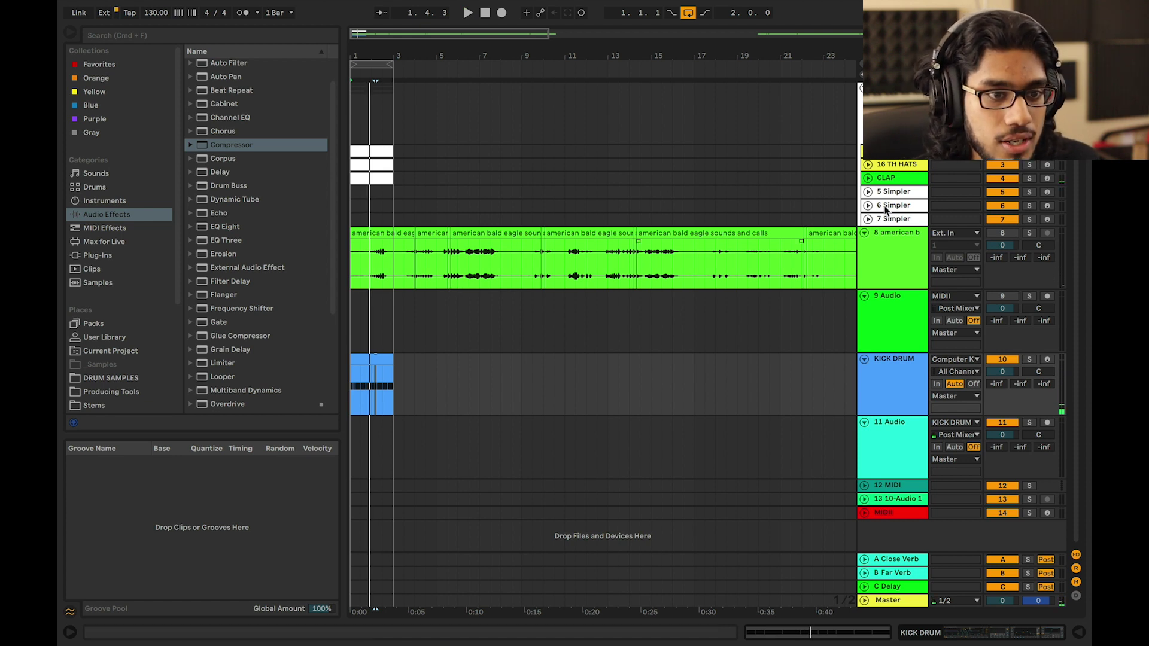
Rename the 5 Simpler track PERC and audition the soloed bald eagle recording from the short slice just before bar 10
click(901, 192)
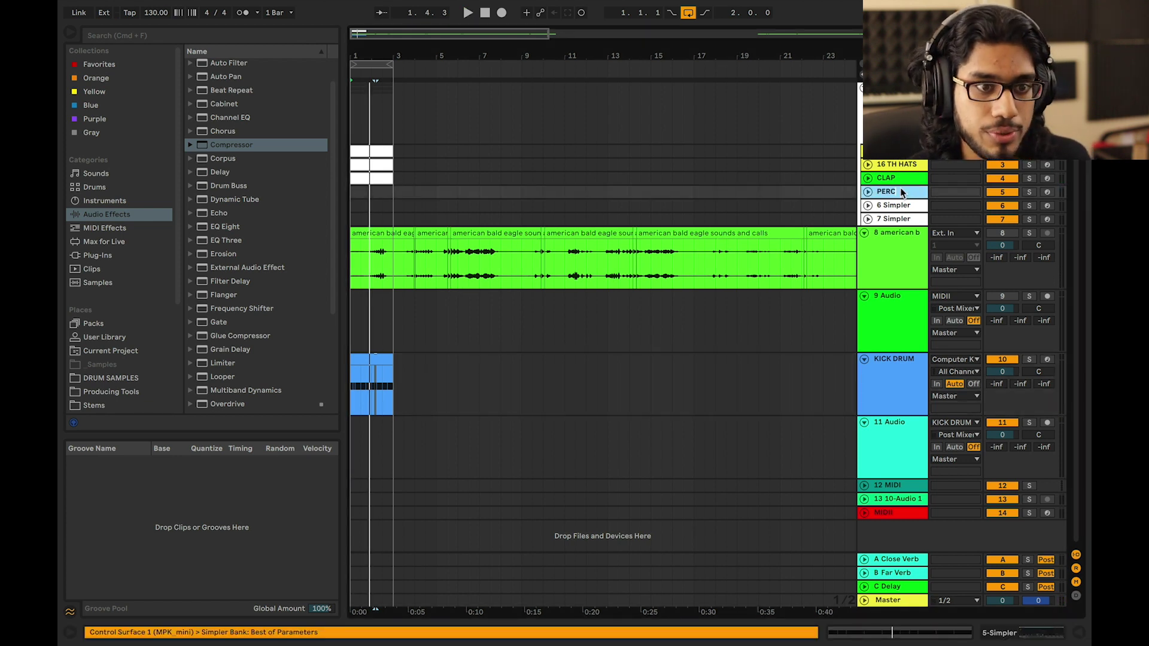
click(519, 282)
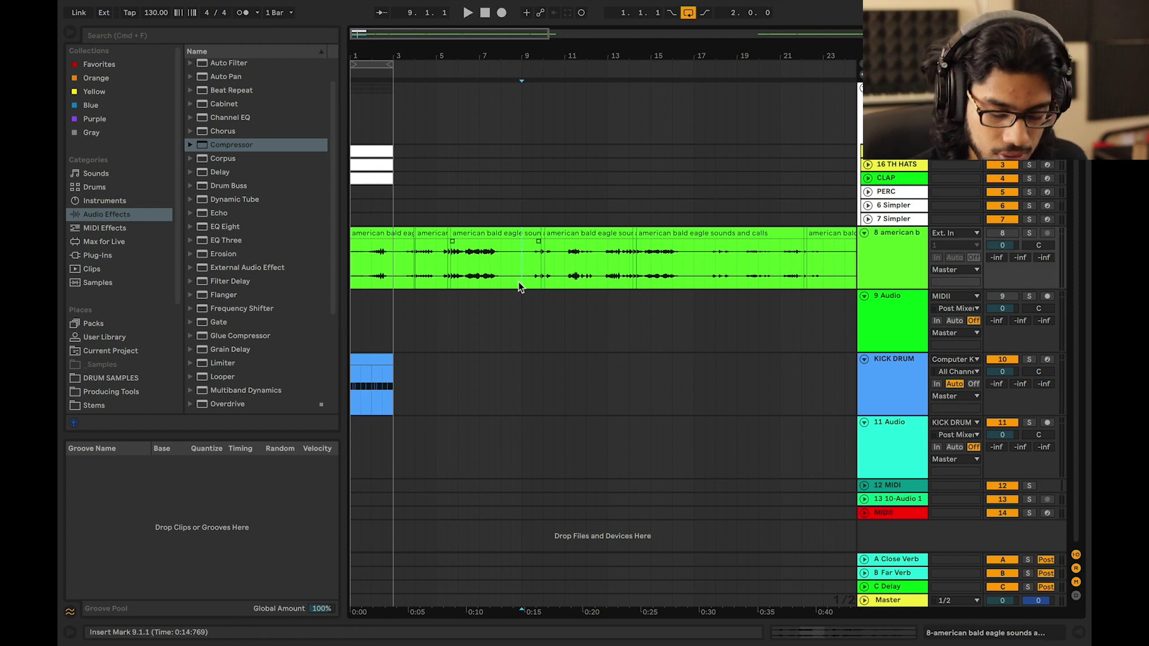
key(plus)
key(plus)
key(plus)
key(plus)
scroll(522, 282, right, 2)
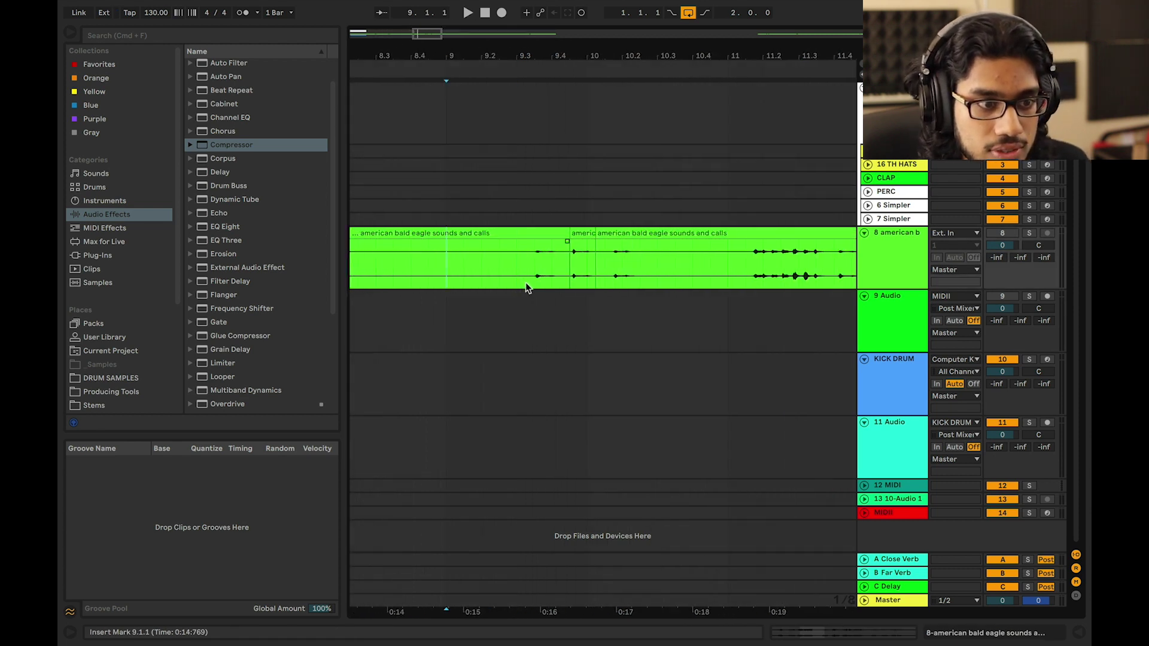
click(570, 277)
key(space)
key(space)
click(1025, 238)
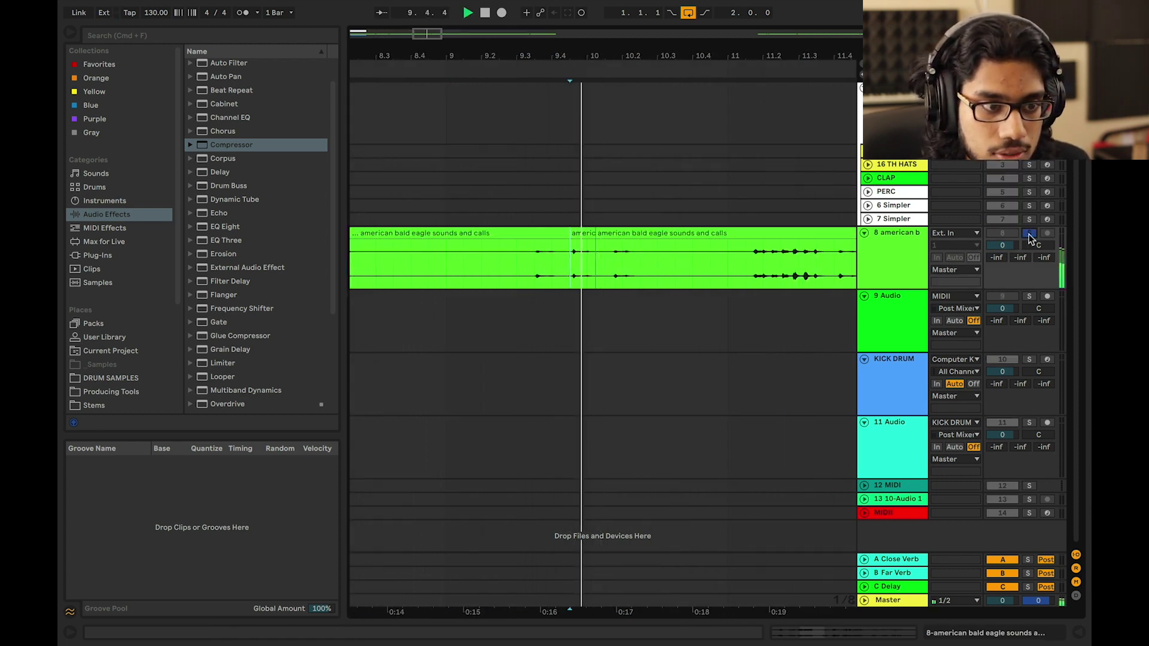
Audition the bald eagle recording at the slices around 3.4.4, 5.3.1 and 5.4.3 for a percussion sound
scroll(524, 319, left, 3)
scroll(522, 324, left, 3)
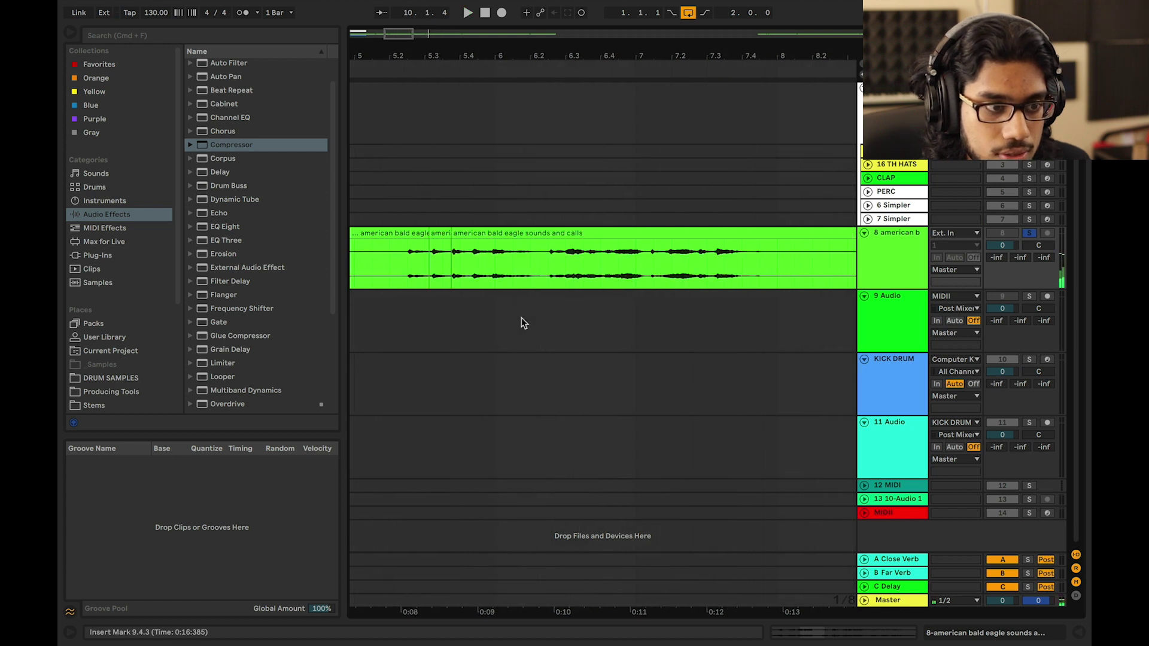
click(734, 269)
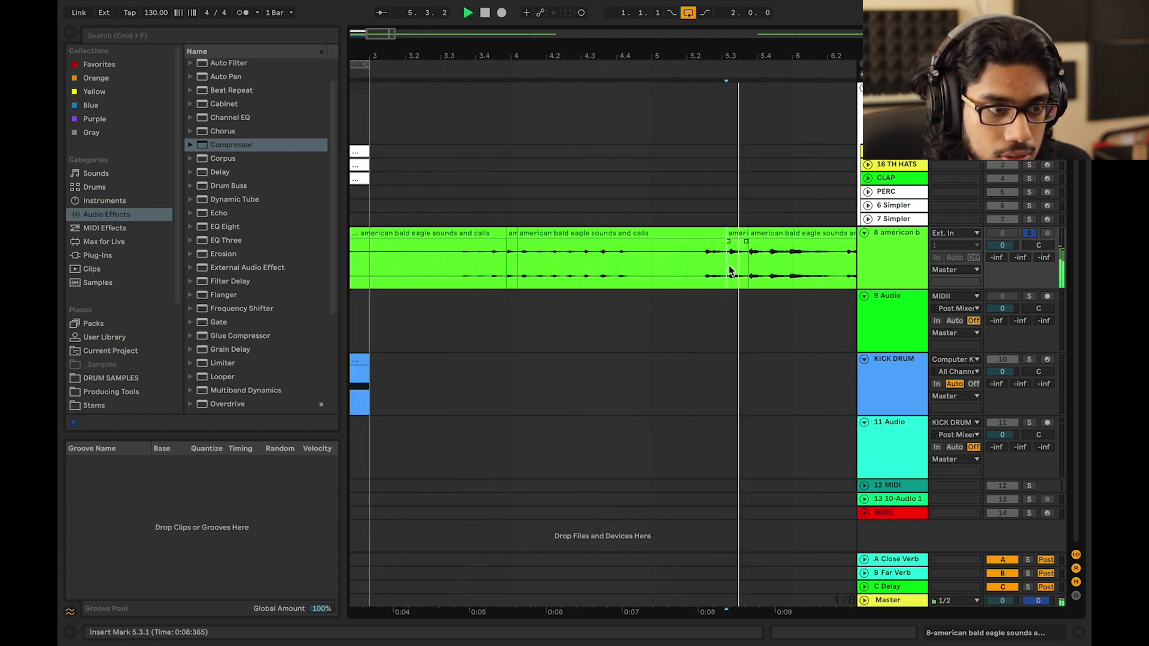
click(509, 272)
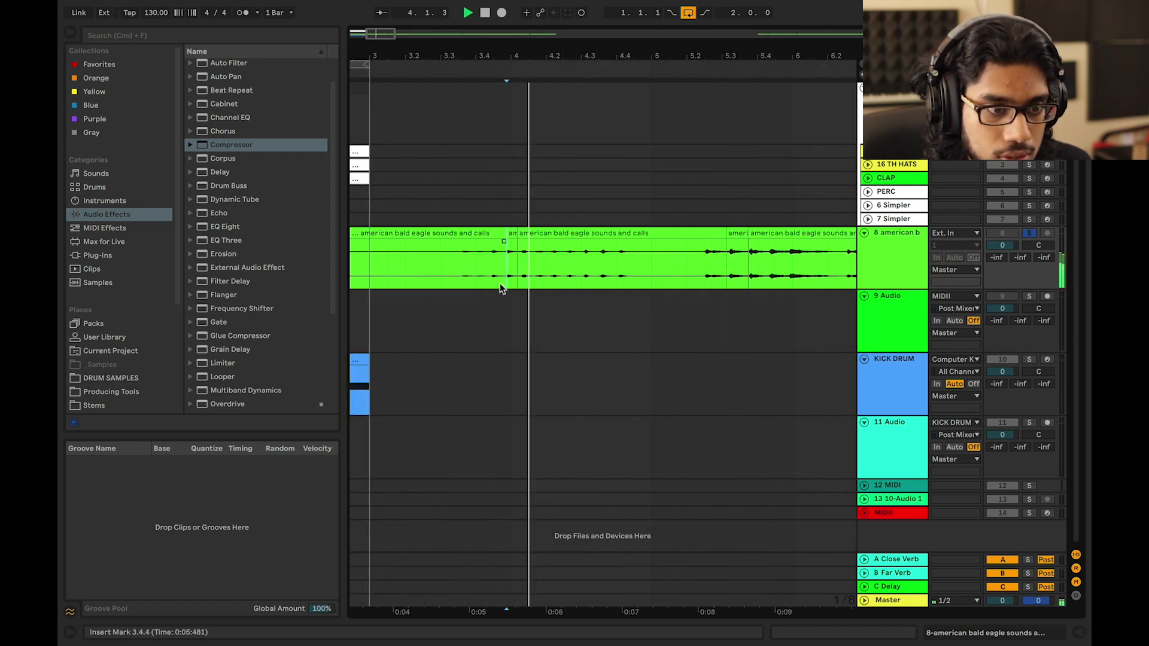
scroll(500, 283, right, 2)
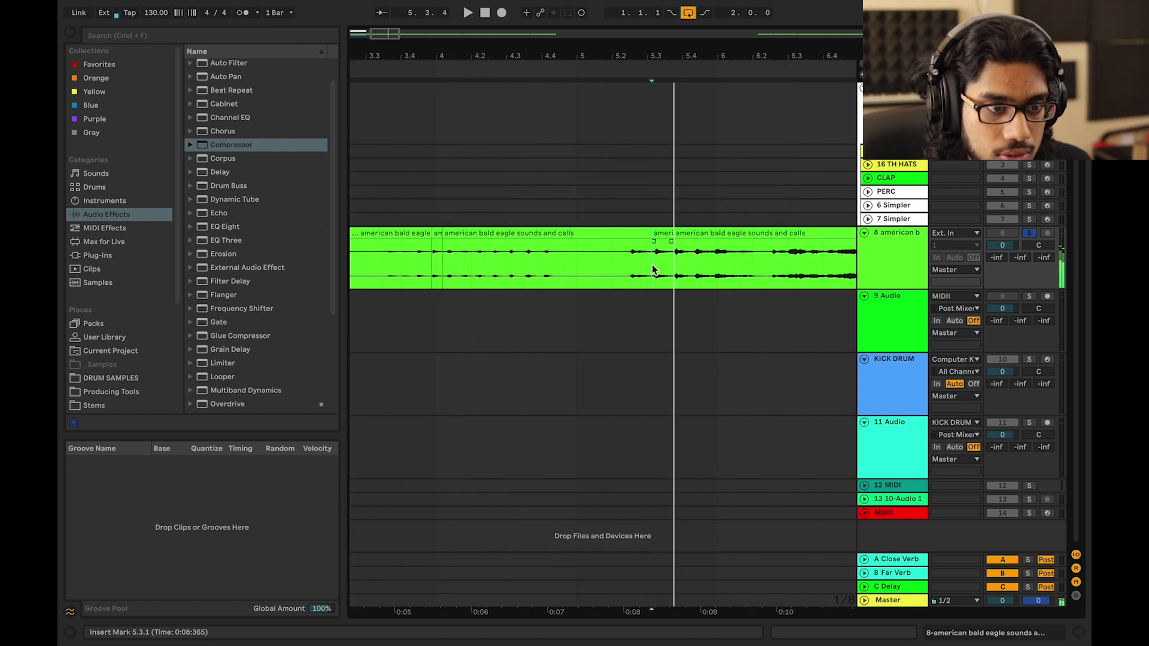
click(701, 277)
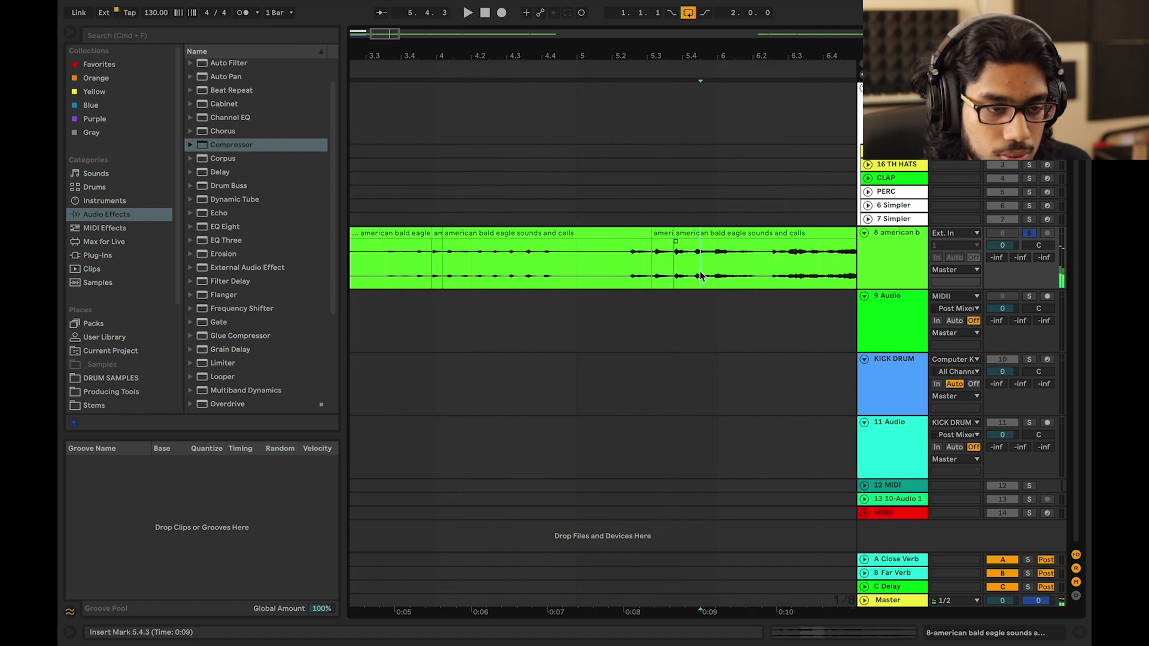
click(654, 276)
Open the PERC track's devices, select the short eagle slice at 5.3.1 and listen to it
click(898, 193)
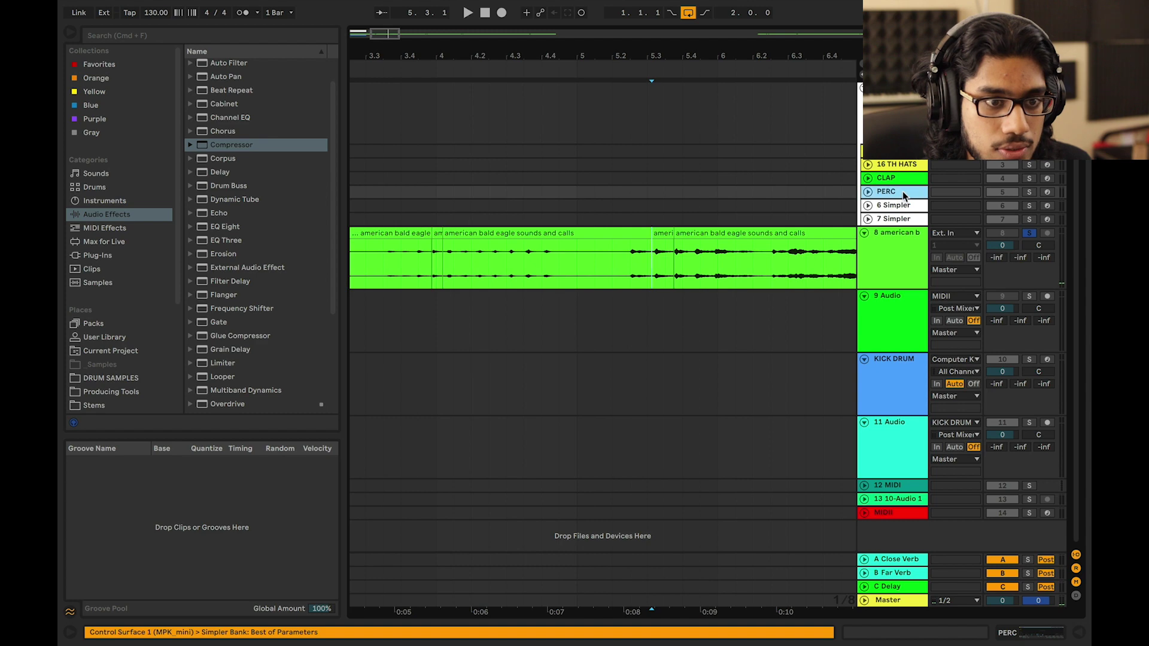
double_click(903, 191)
click(659, 234)
key(space)
key(space)
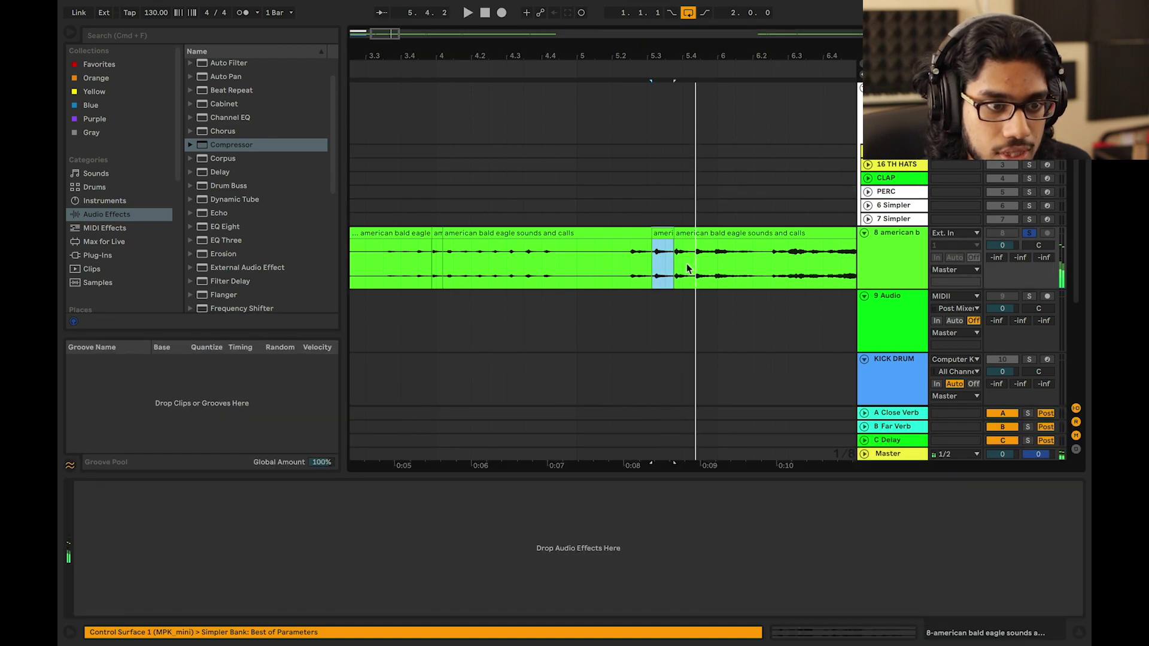
Find the short eagle slice at 14.1.3 and audition it repeatedly as a percussion candidate
scroll(699, 274, right, 10)
scroll(703, 274, right, 10)
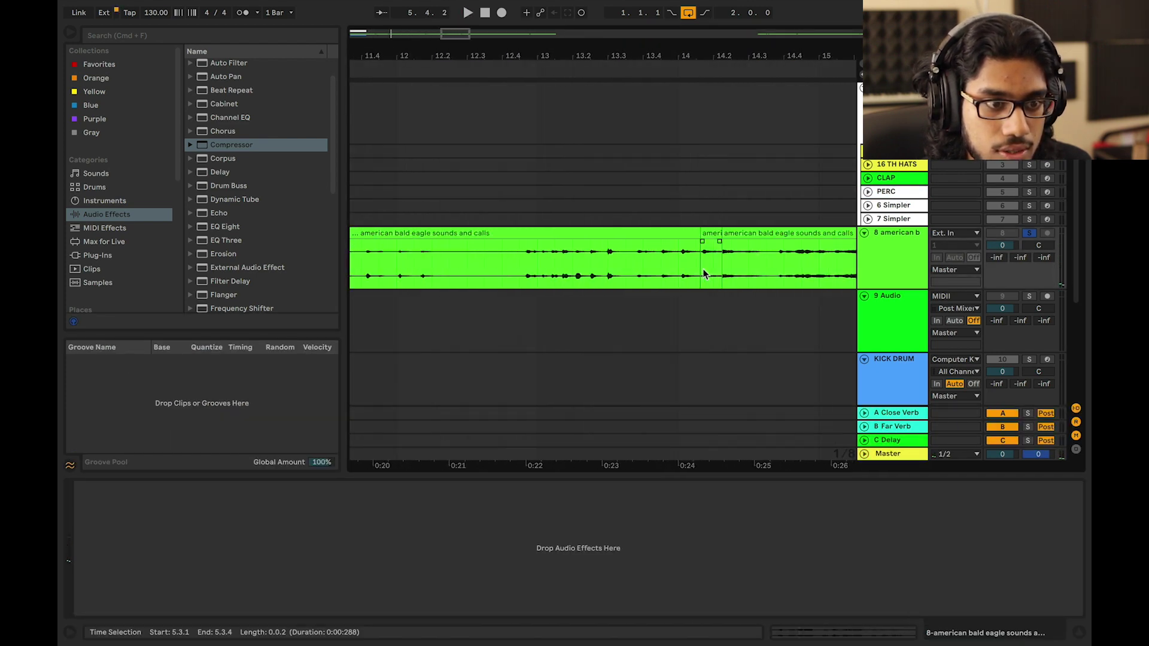
shift+click(703, 274)
key(space)
click(703, 274)
key(space)
key(space)
key(space)
key(space)
key(space)
key(space)
key(space)
key(space)
key(space)
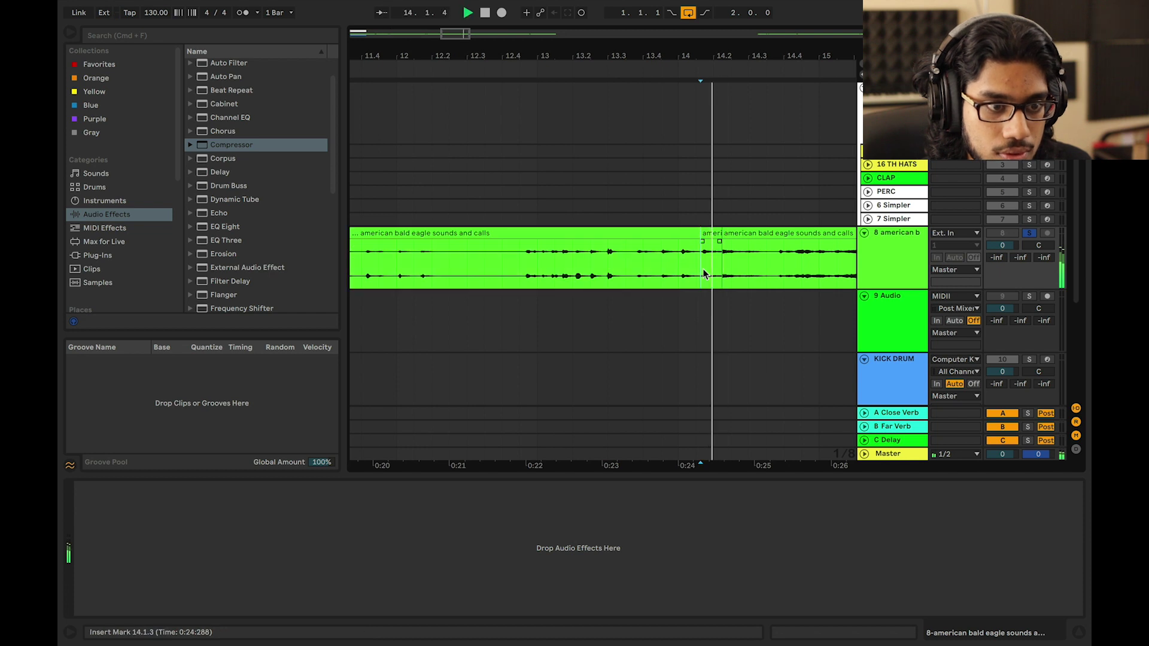
Load the short eagle slice at 14.1.3 into the PERC track's Simpler, unsolo the eagle recording and arm the CLAP track
click(899, 193)
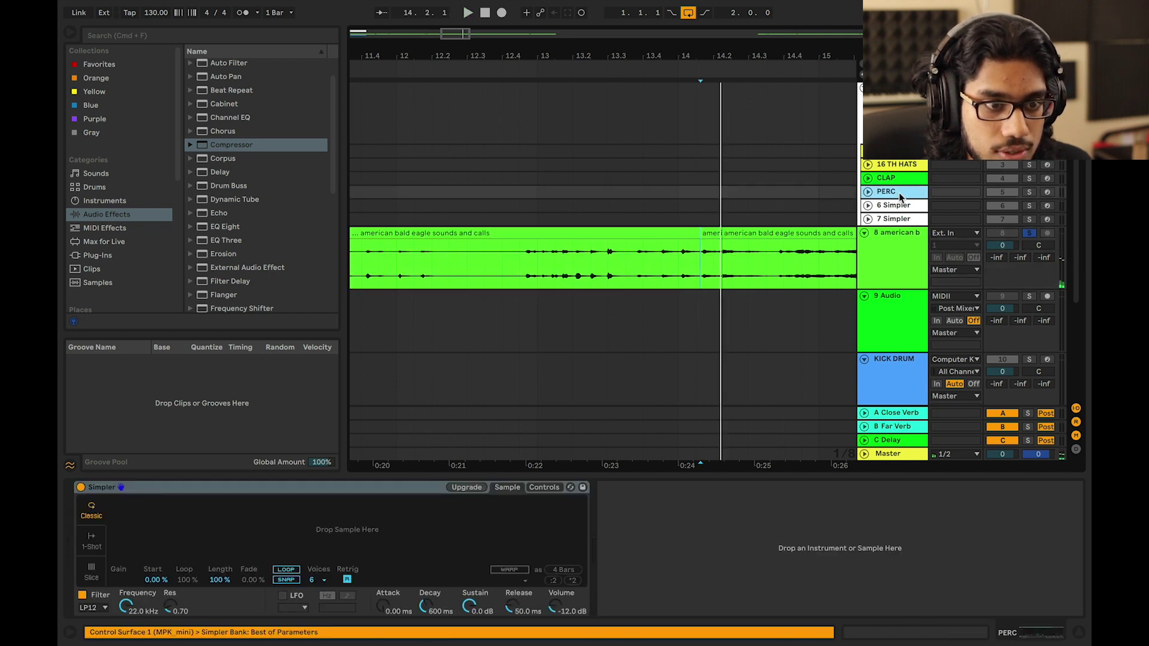
click(712, 234)
click(898, 193)
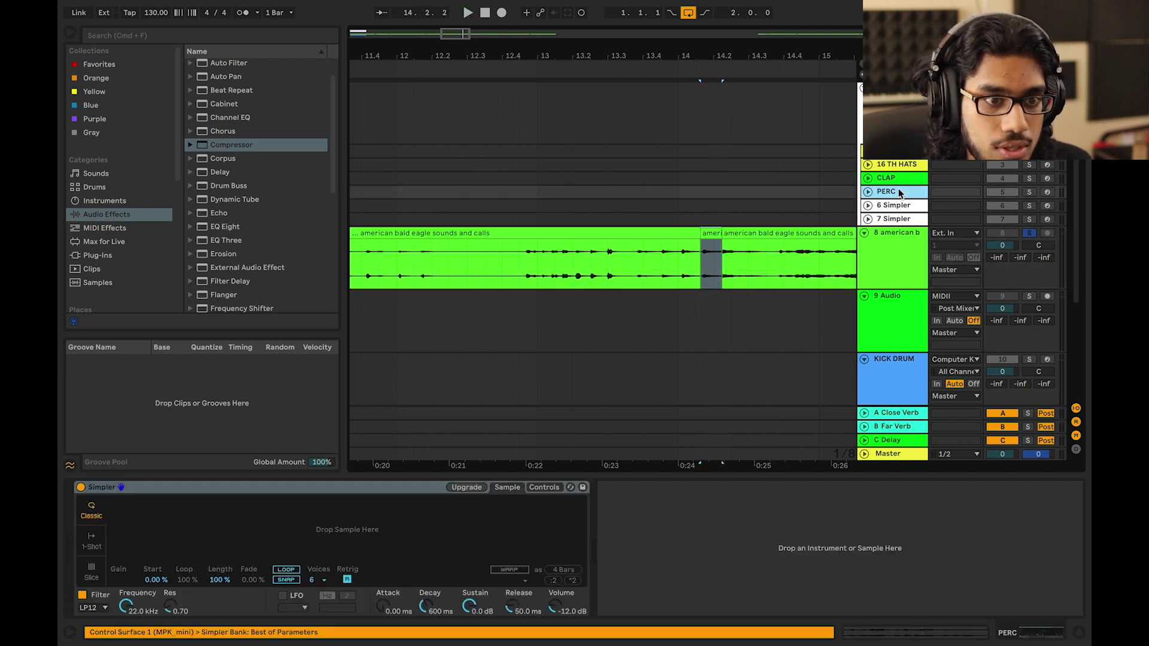
drag(710, 250, 223, 530)
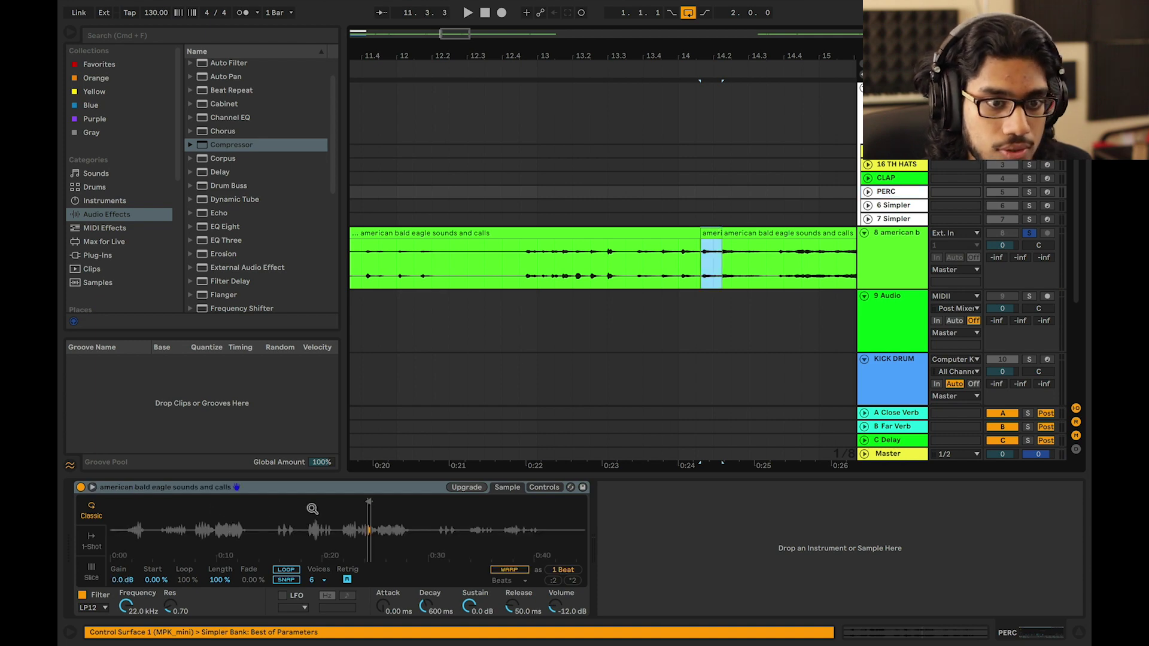
click(1046, 178)
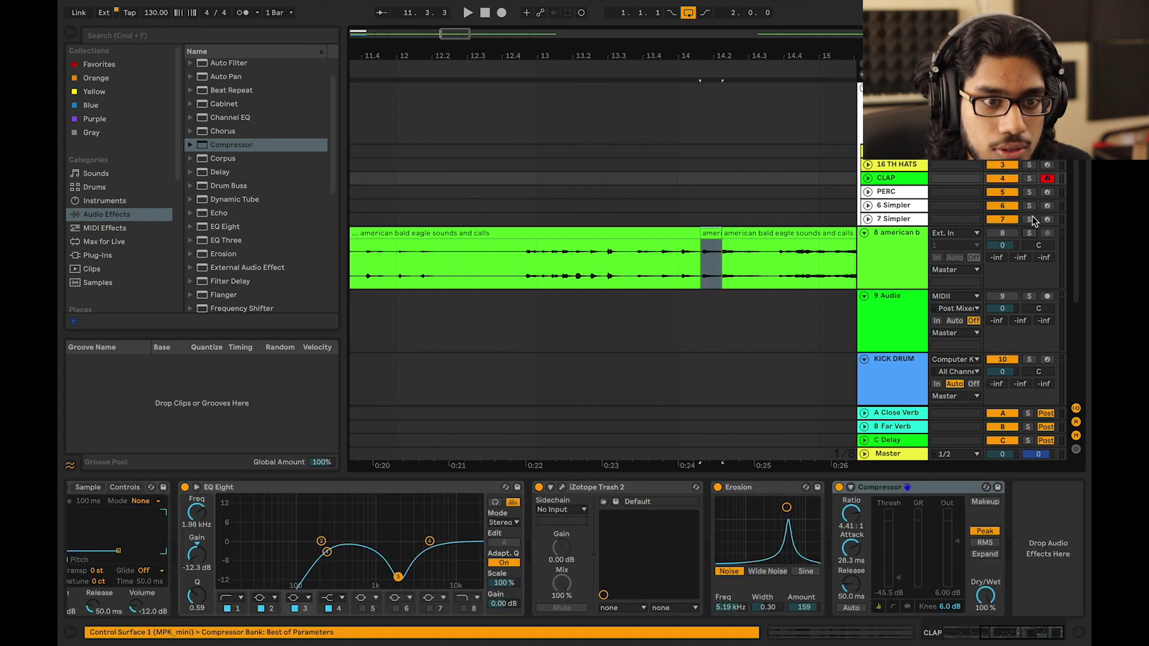
Arm the PERC track and zoom in on the marked eagle call in its Simpler around 0:24 to check the slice
click(1030, 192)
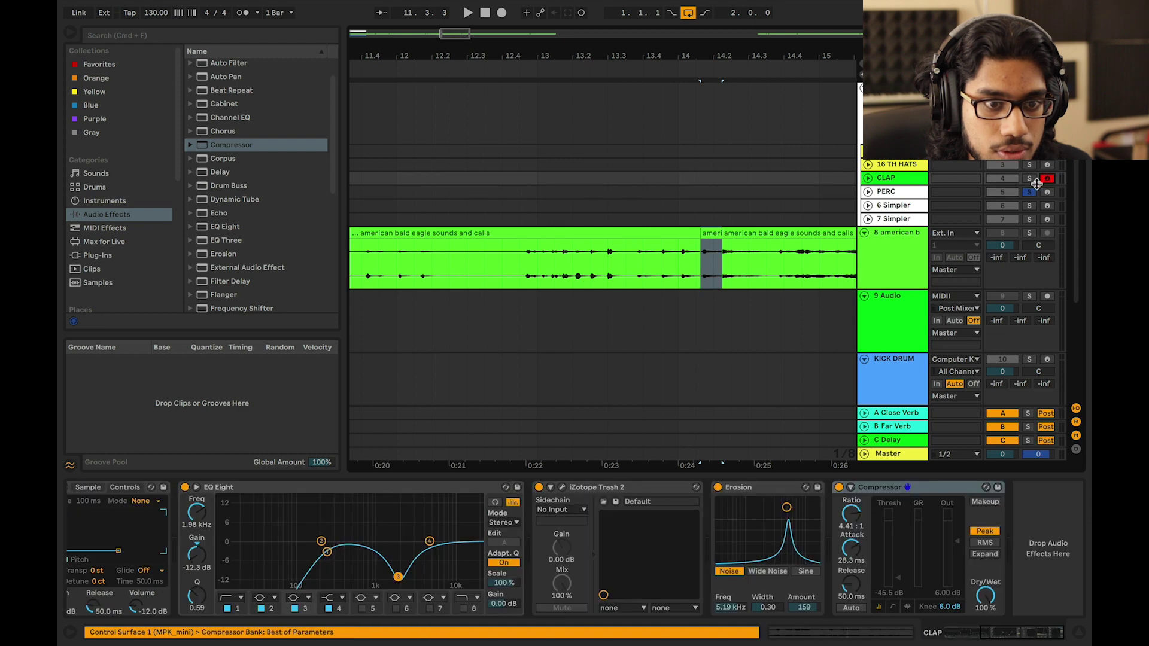
click(1047, 192)
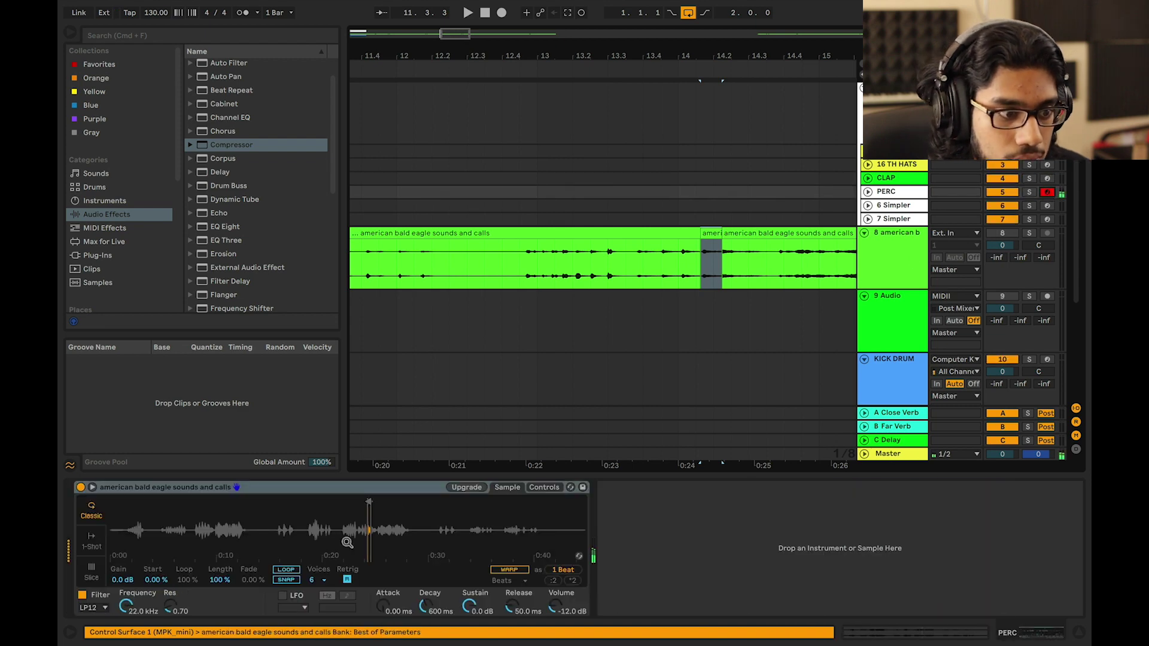
drag(369, 519, 317, 505)
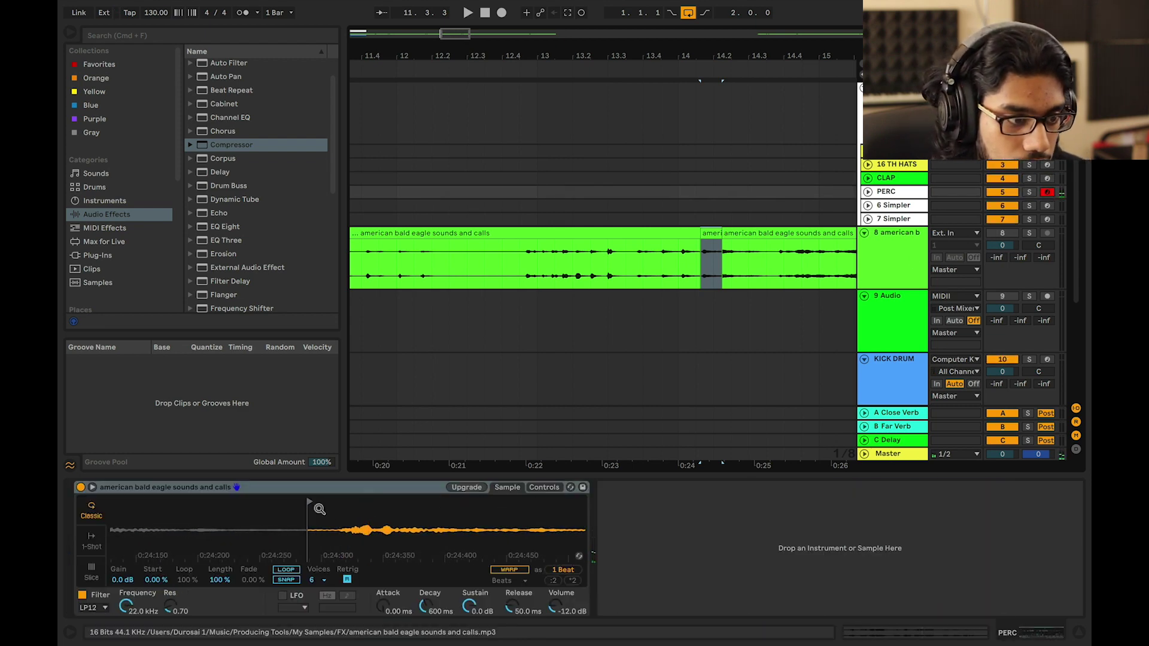
mouse_move(384, 532)
mouse_down()
mouse_move(374, 542)
mouse_move(356, 531)
mouse_up()
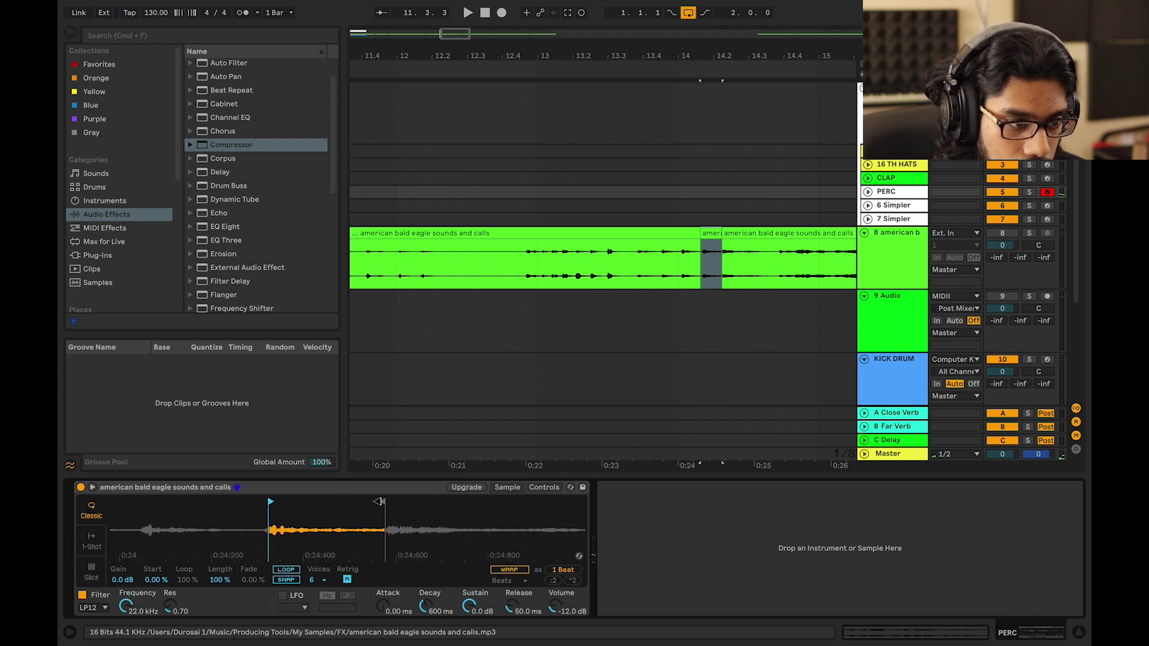
Shorten the PERC sample's end and shape it with 0.24 ms attack, 656 ms decay, -inf dB sustain and -13 st transpose
click(551, 488)
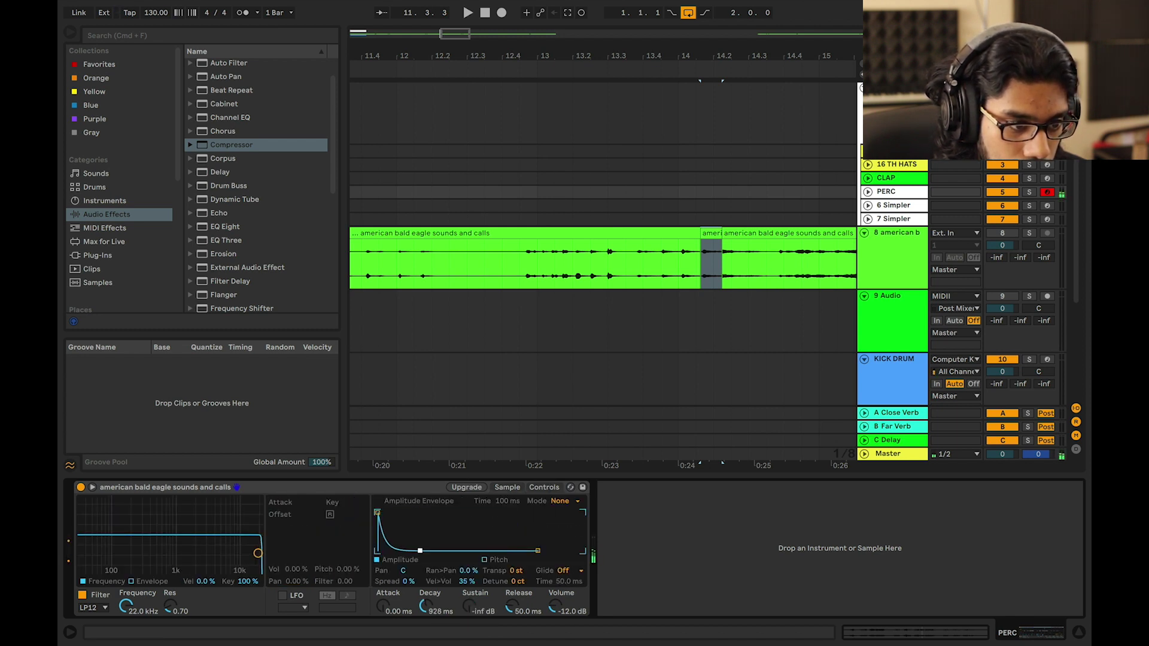
click(508, 488)
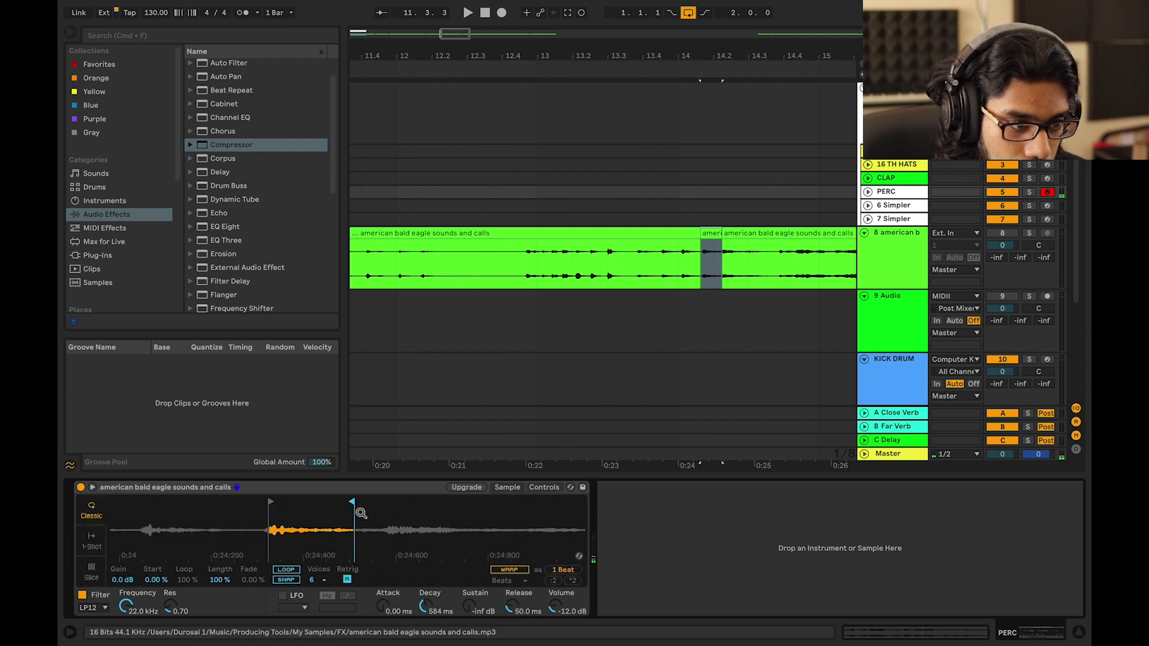
drag(359, 513, 345, 504)
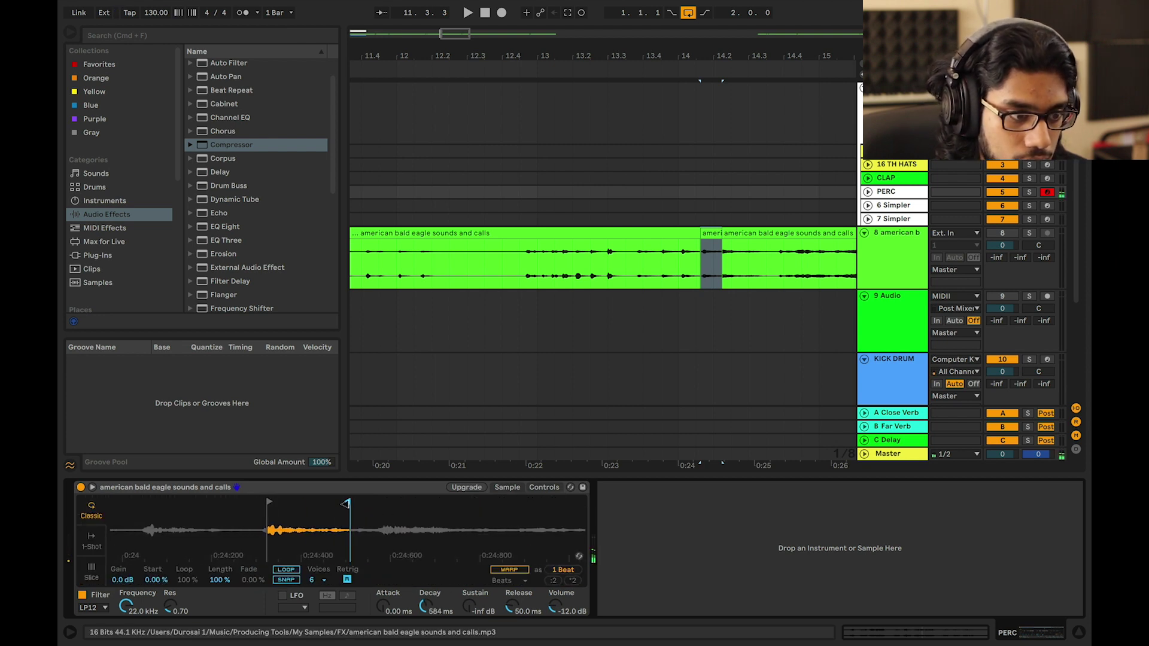
click(556, 487)
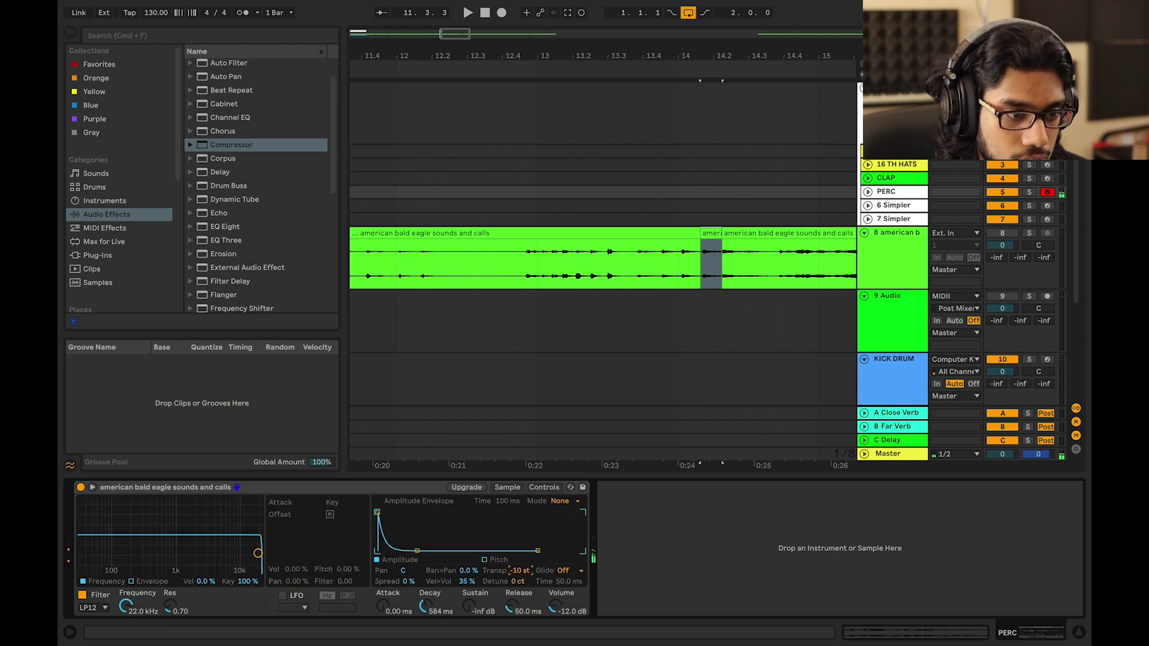
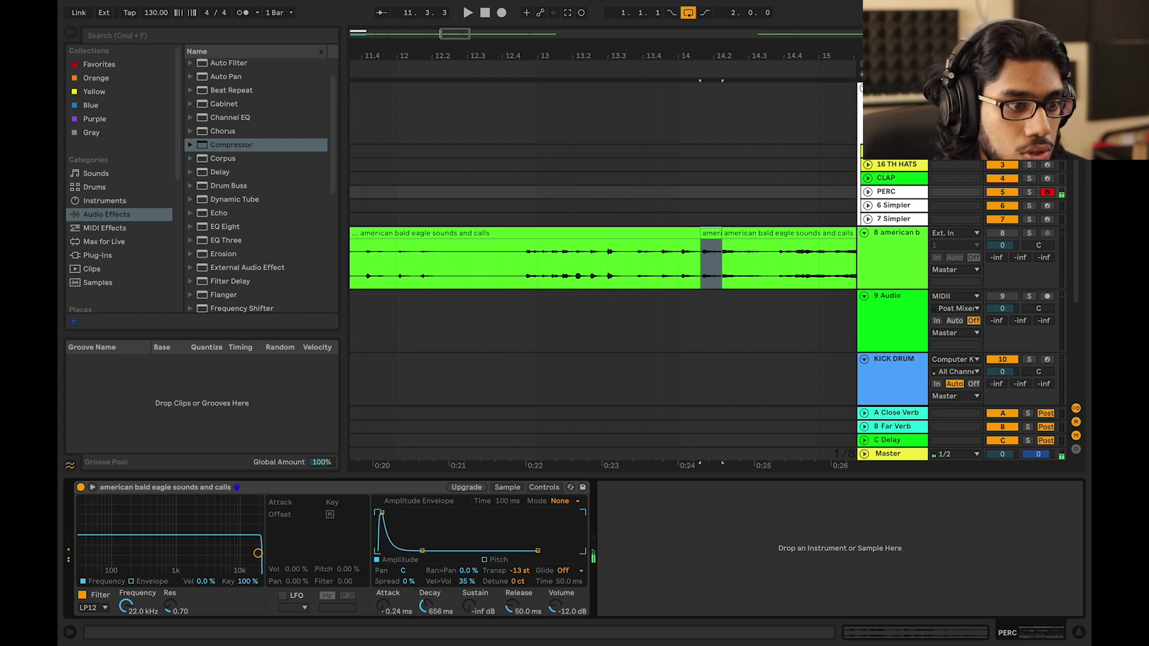
Add an EQ Eight after the PERC Simpler and make band 1 a steep low cut at 445 Hz
drag(231, 227, 891, 592)
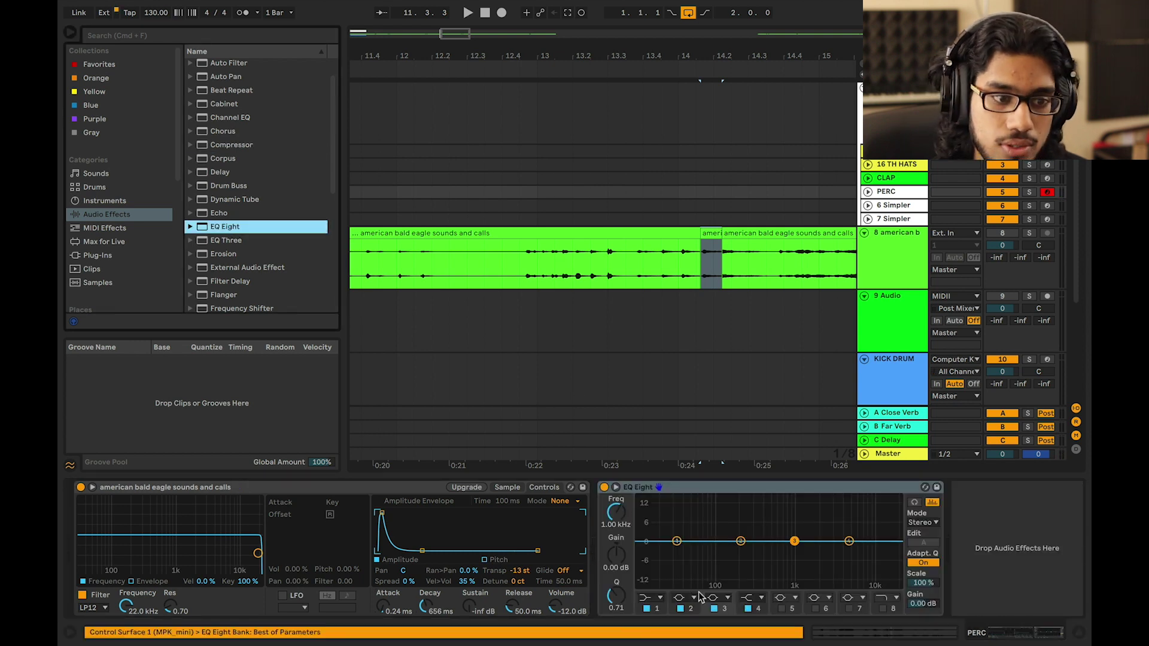
click(662, 597)
click(649, 523)
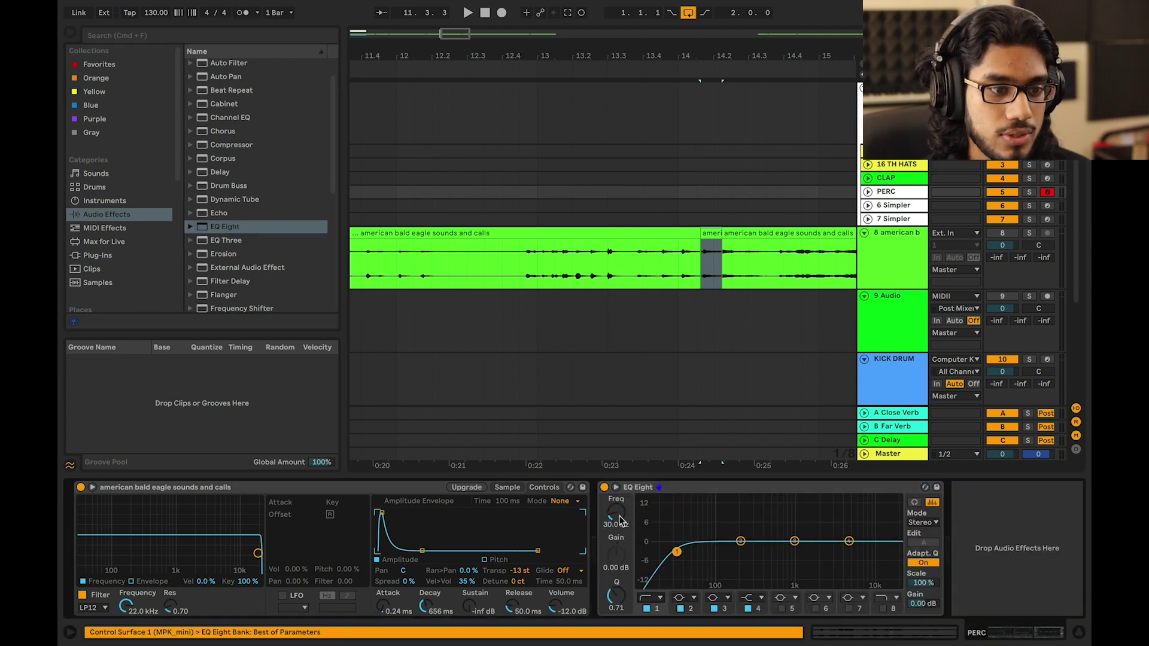
drag(676, 541, 748, 551)
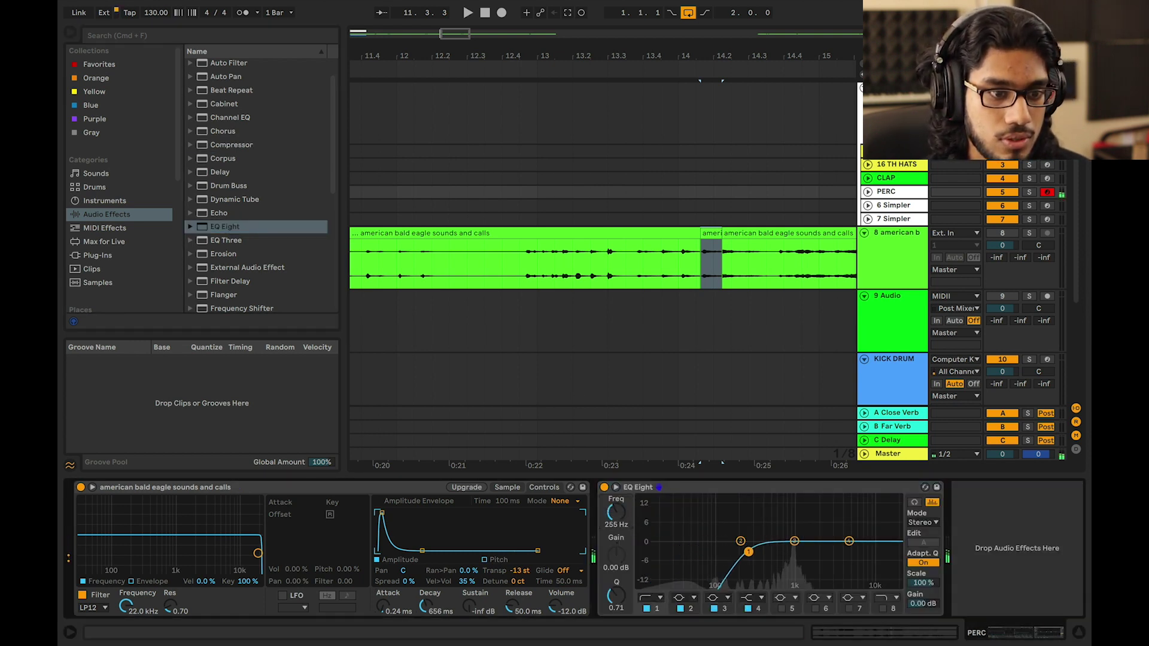
click(652, 606)
click(655, 510)
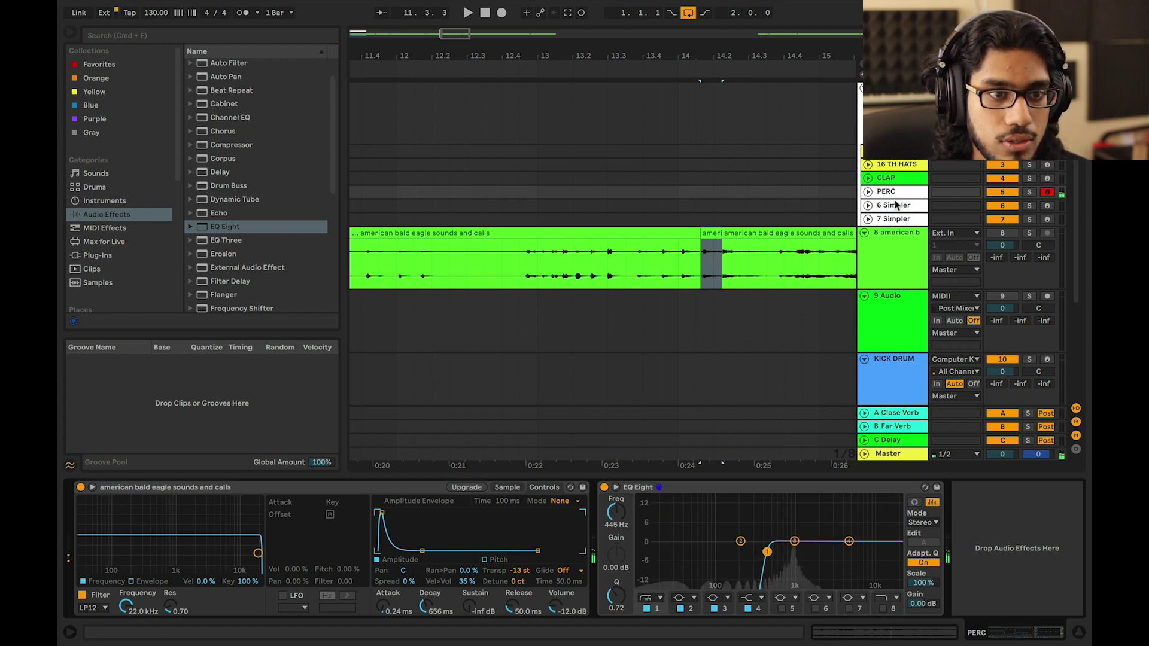
Set the PERC track's MIDI input to Computer Keyboard and fold the track again
click(868, 192)
click(955, 193)
click(954, 223)
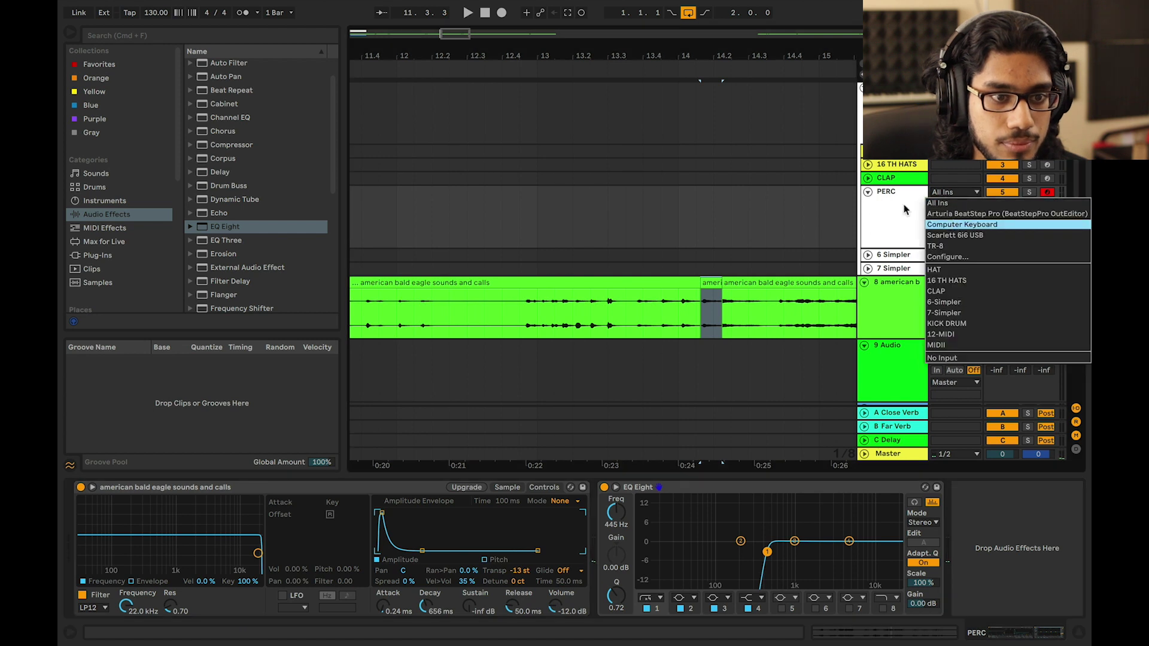
click(874, 193)
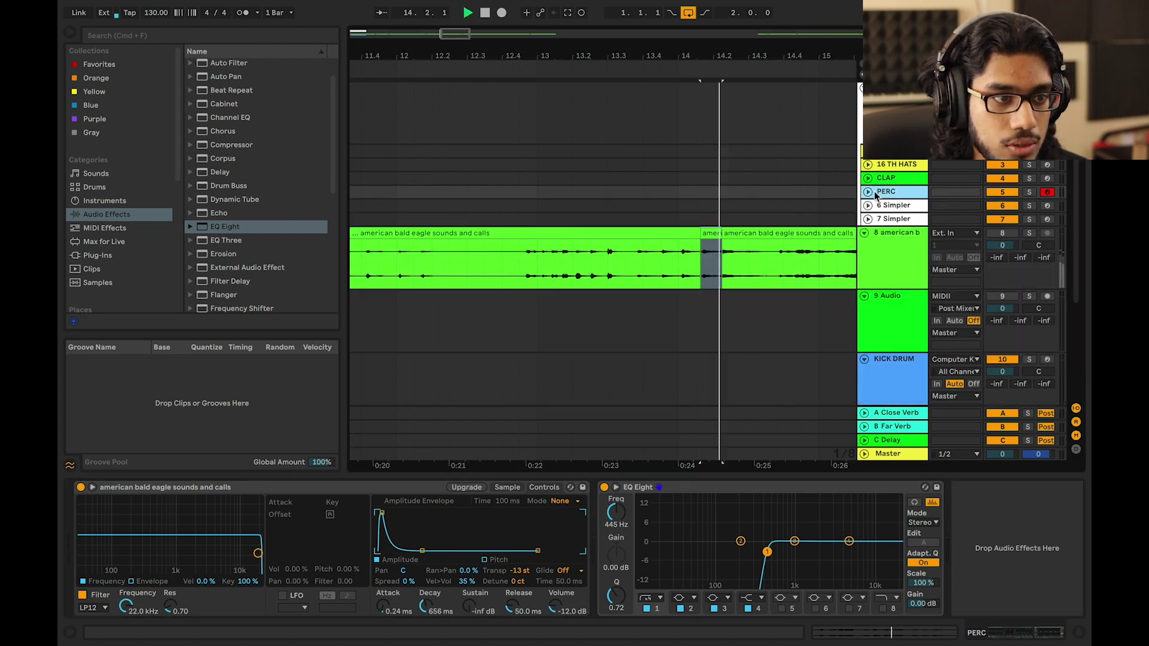
key(space)
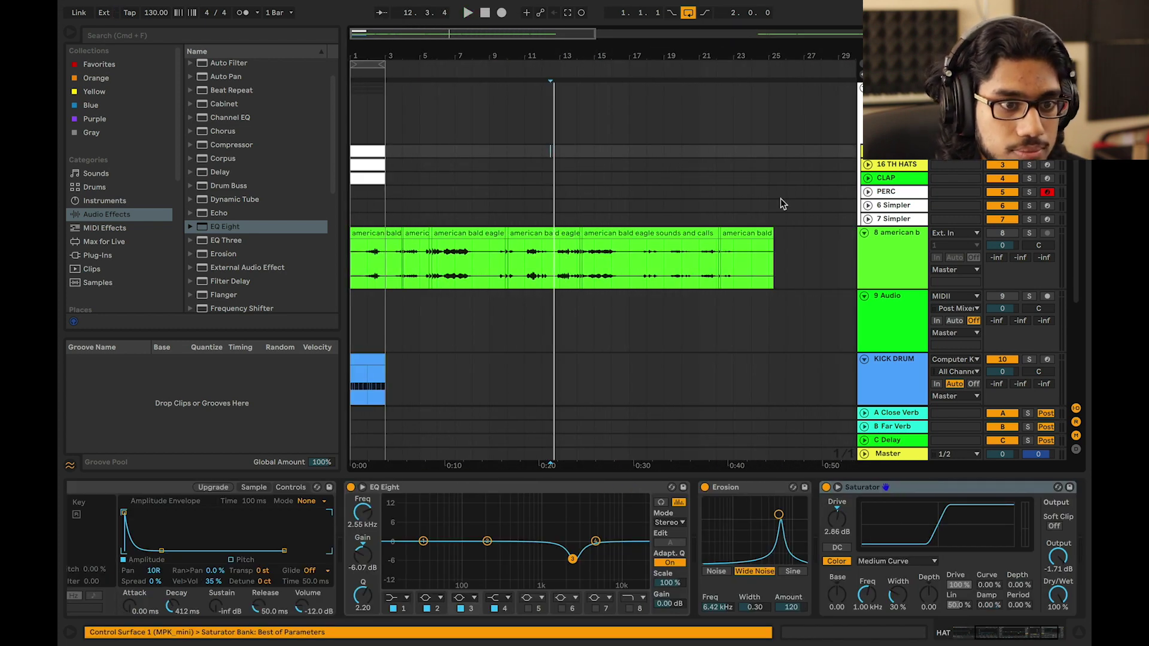
Add the Rozzer Advanced Step Sequencer from the Max MIDI effects before the PERC track's Simpler
click(919, 192)
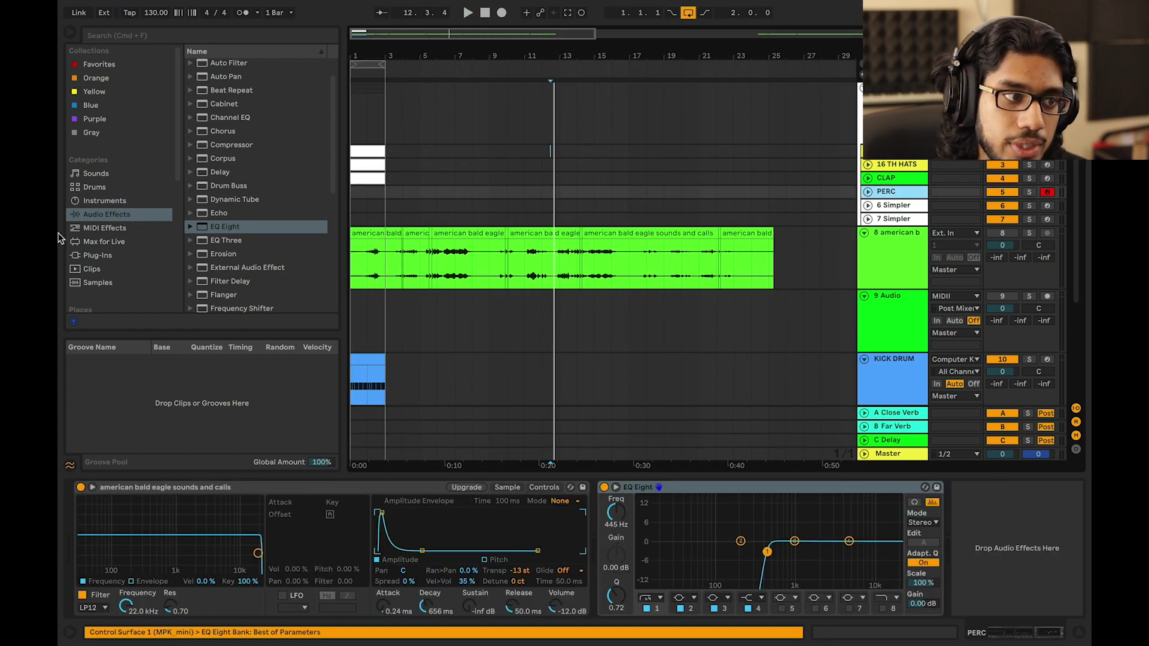
click(95, 187)
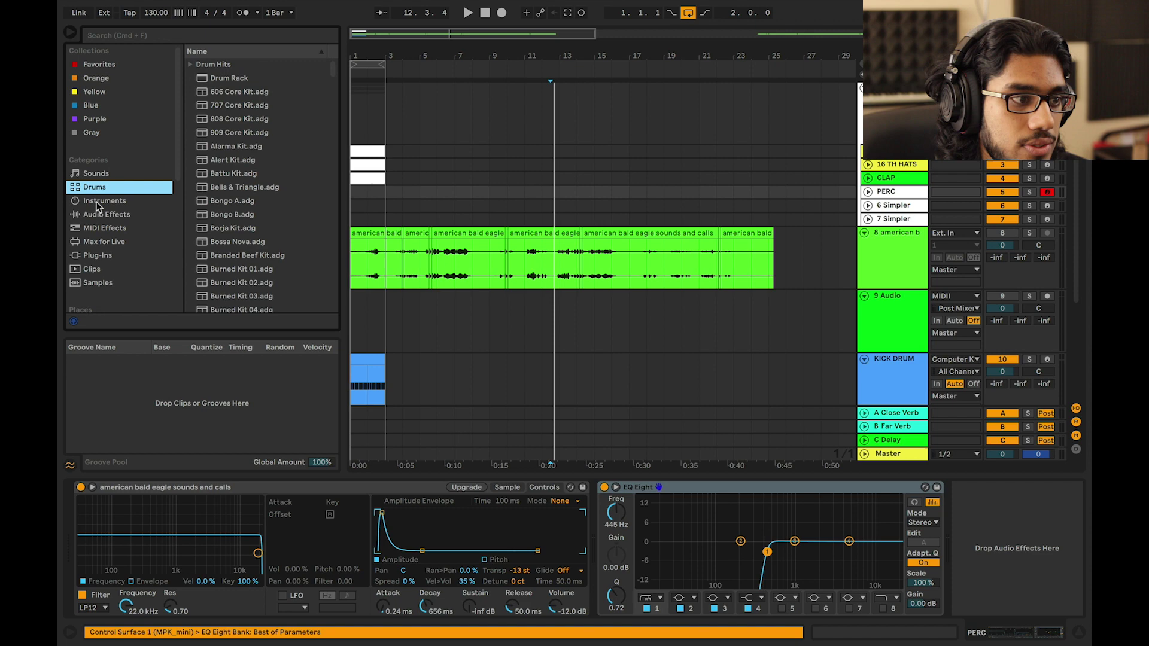
click(95, 241)
click(191, 92)
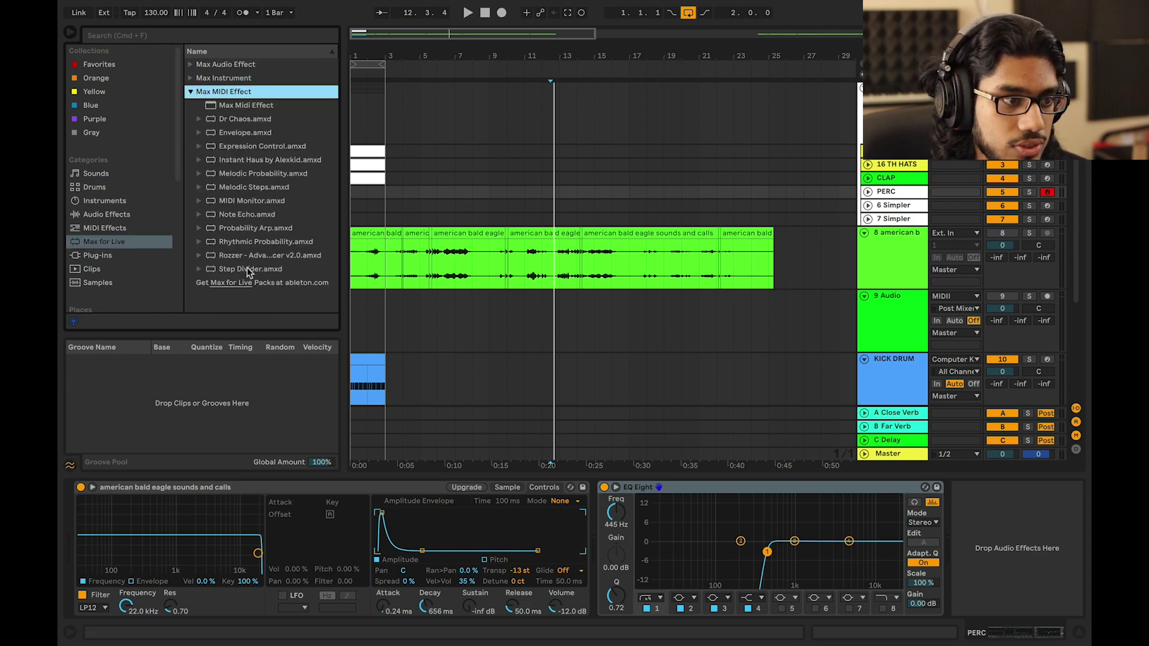
drag(252, 261, 470, 563)
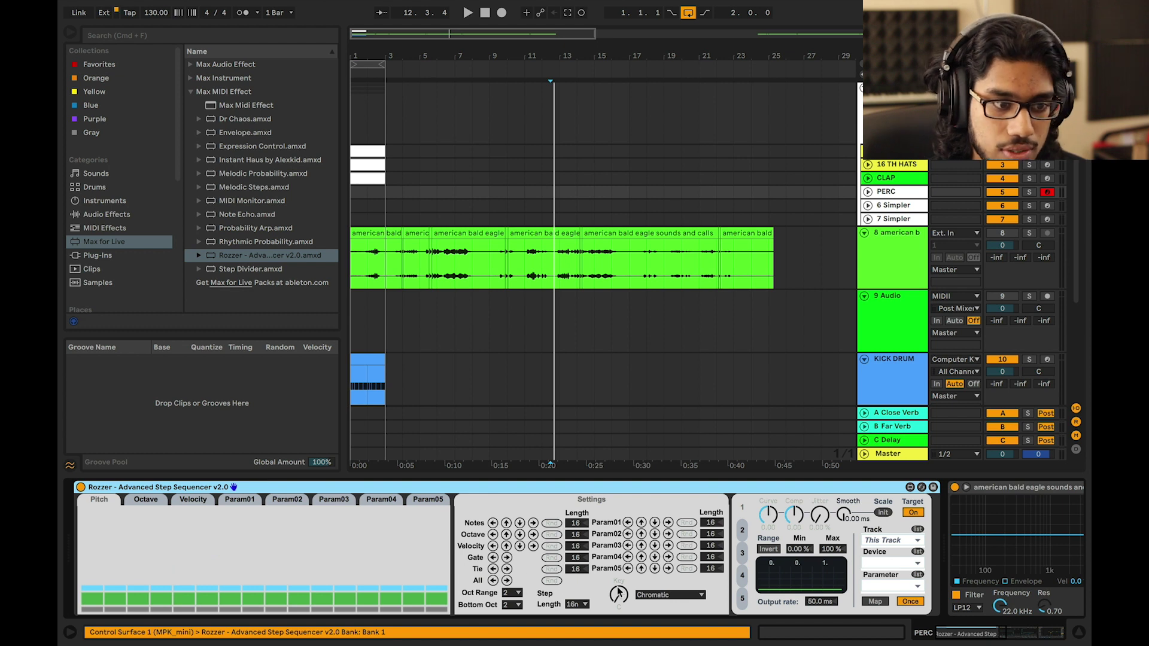
Randomize all of Rozzer's sequencer lanes and listen to the pattern with the beat
click(547, 581)
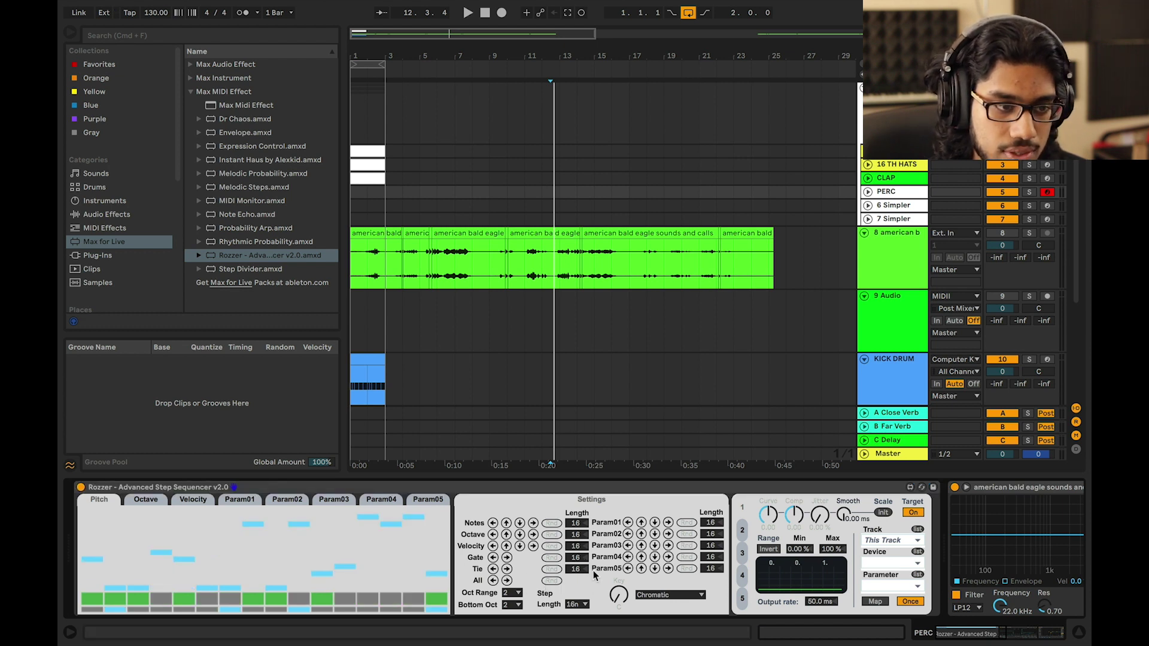
key(space)
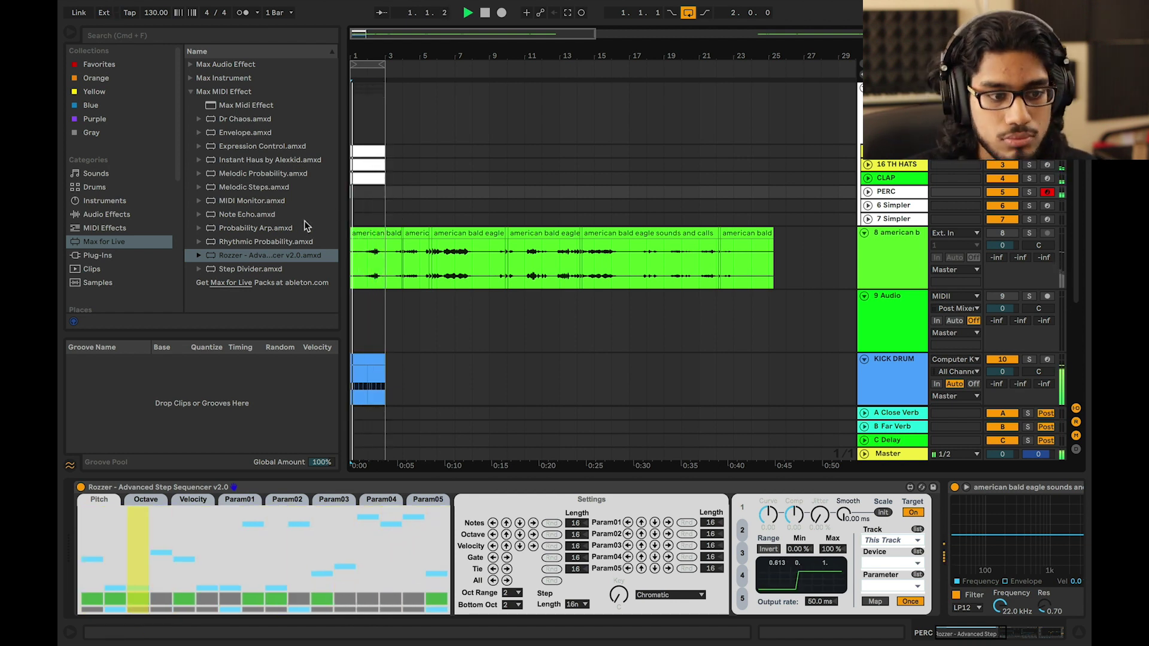
key(space)
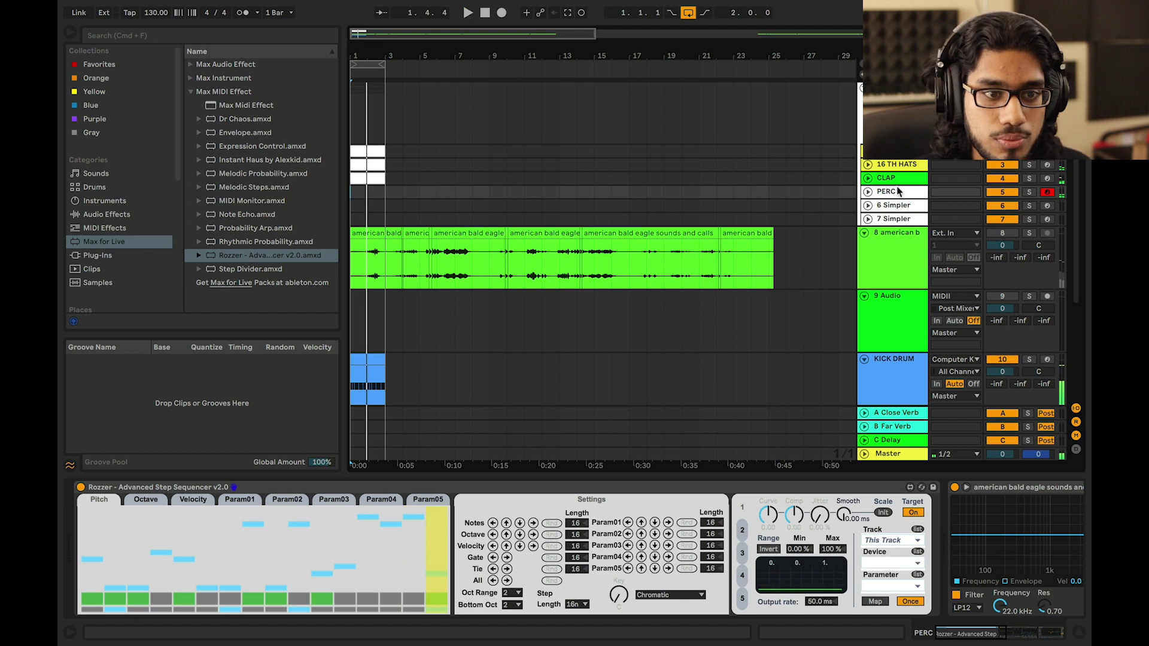
Insert a MIDI track below PERC, set its input to PERC with Post FX, and arm it for recording
key(super+shift+t)
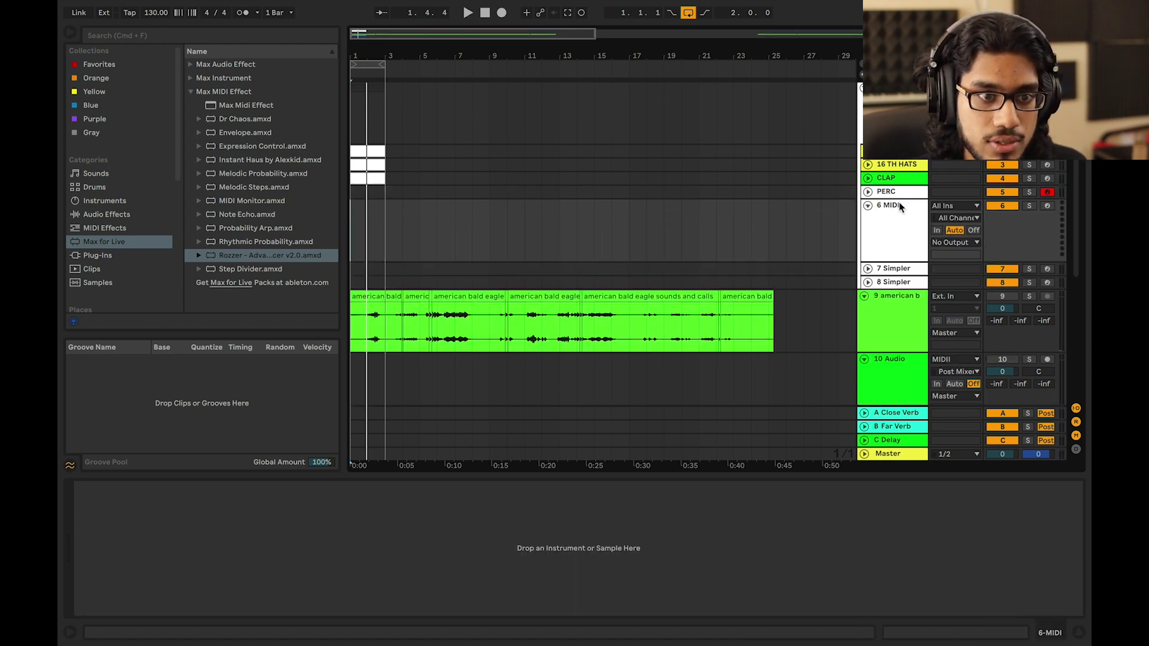
click(903, 207)
click(945, 209)
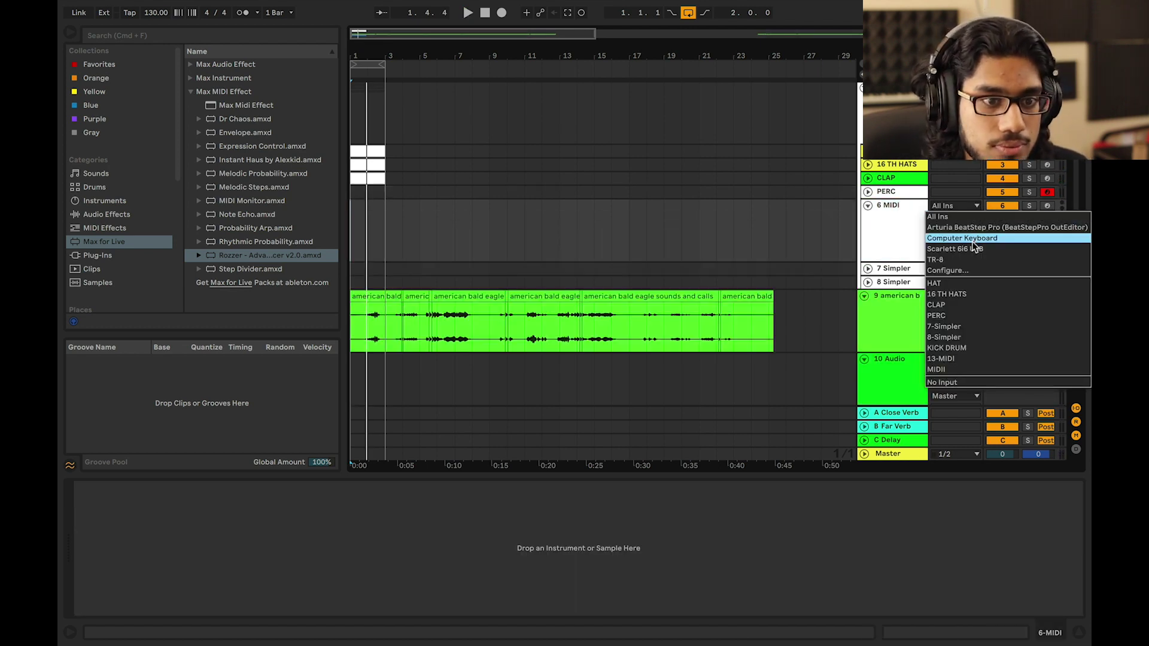
click(968, 315)
click(1047, 206)
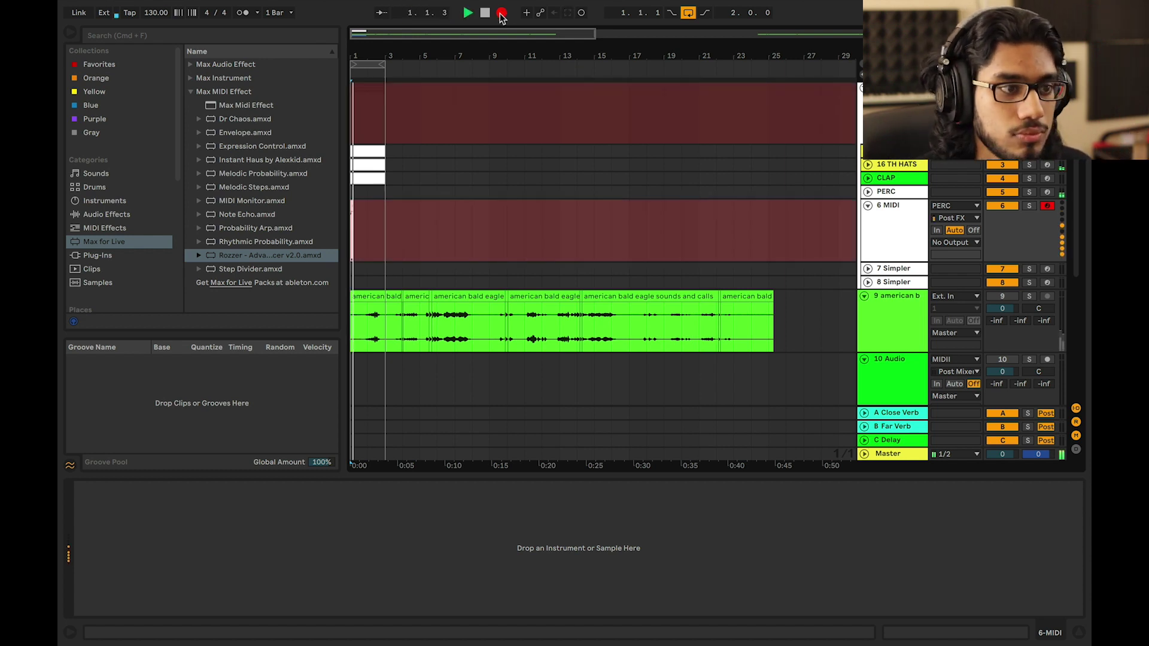
Record the Rozzer output onto the 6 MIDI track while re-randomizing all lanes several times, and stop recording
click(908, 194)
click(549, 580)
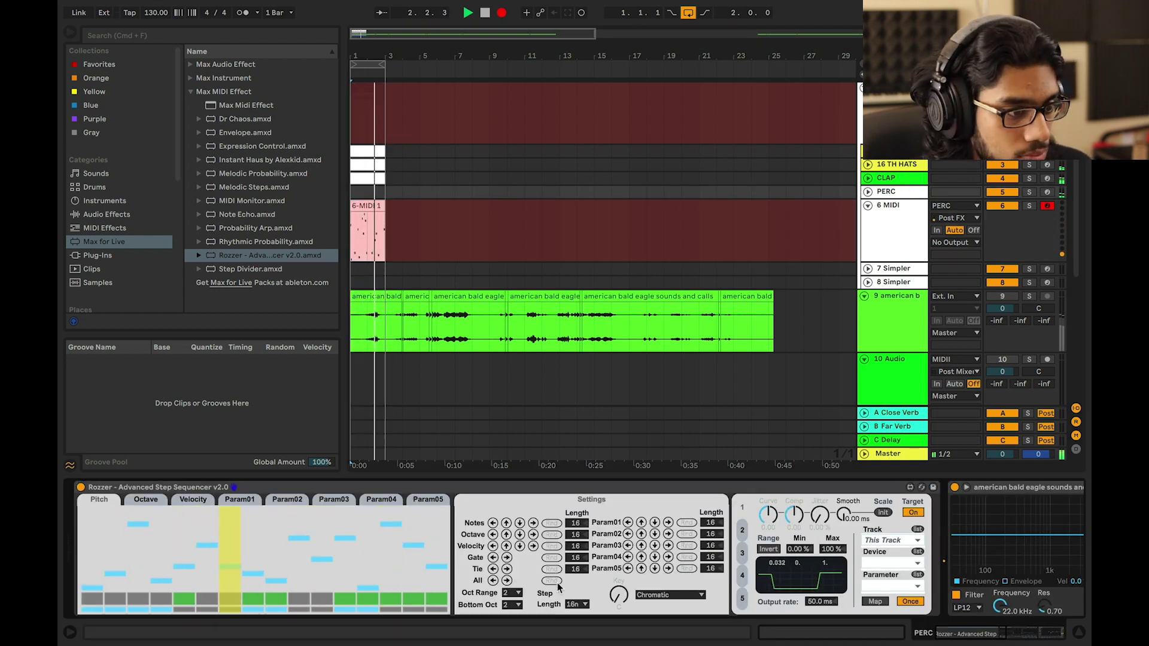
click(551, 580)
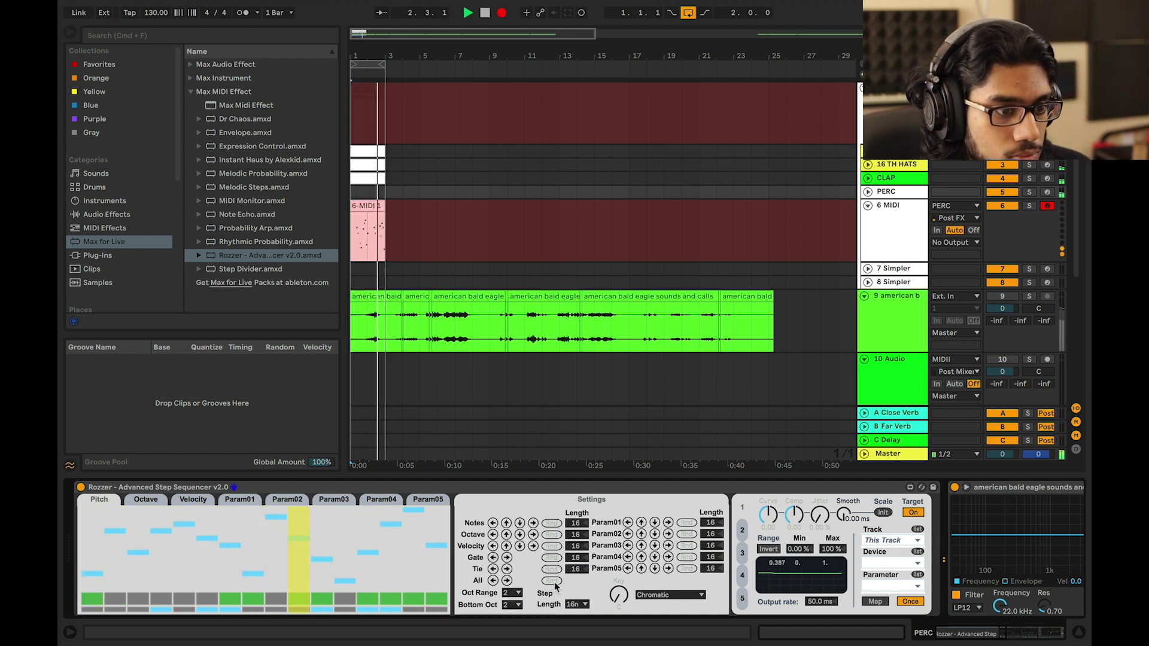
click(551, 580)
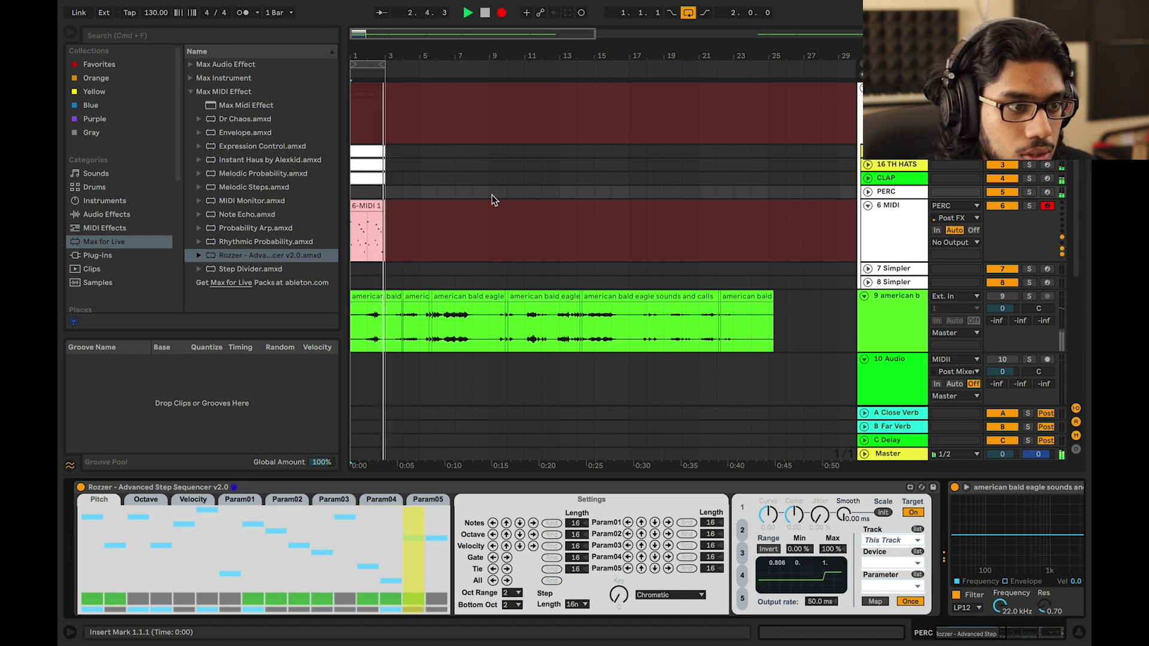
key(space)
Extend the recorded clip on the 6 MIDI track to reveal all takes from bar 1 to bar 11 and start playback
drag(610, 465, 621, 644)
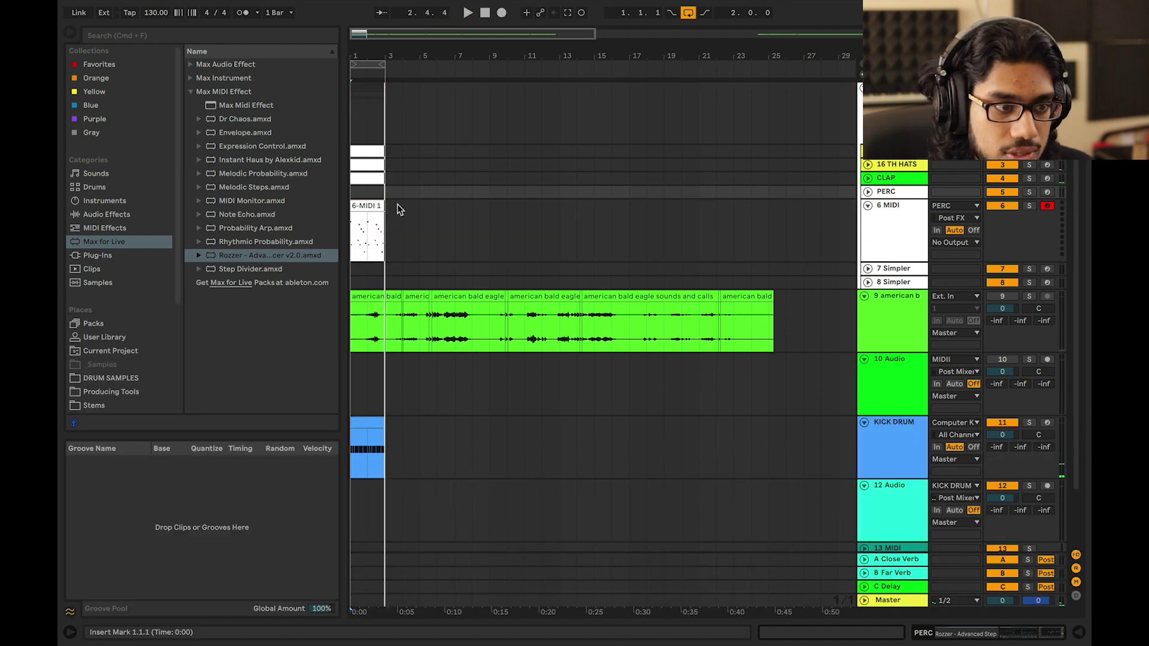
drag(368, 204, 495, 242)
drag(578, 206, 446, 228)
key(space)
Turn off Rozzer on the PERC track and move the recorded MIDI clip onto PERC at bar 1
double_click(900, 193)
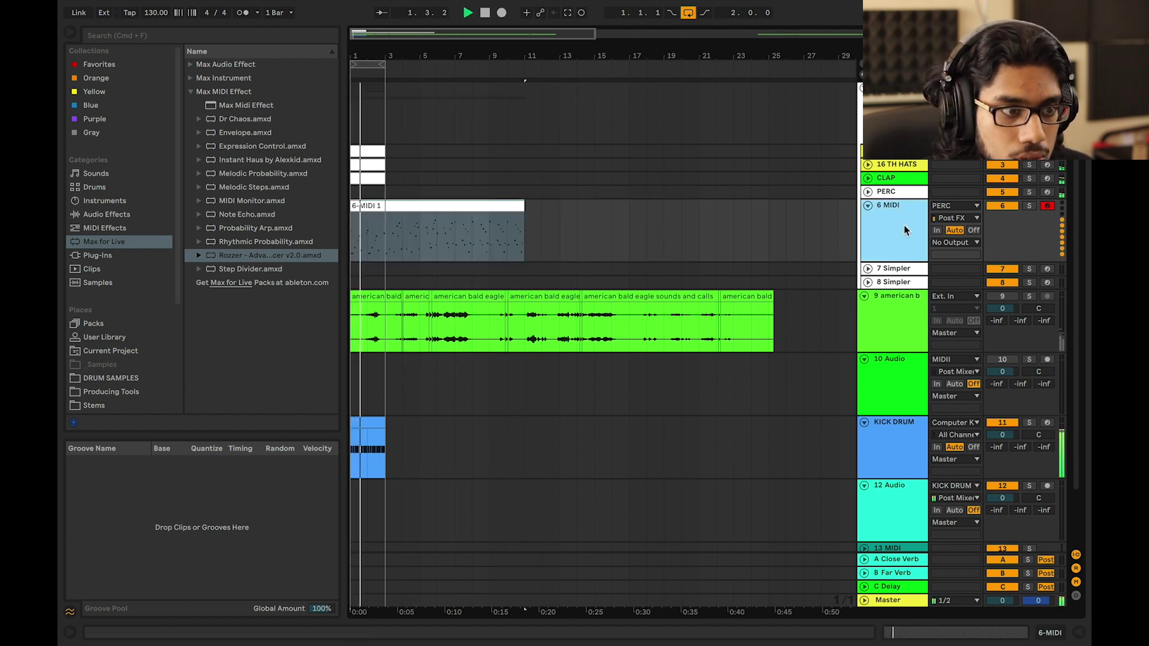
click(421, 239)
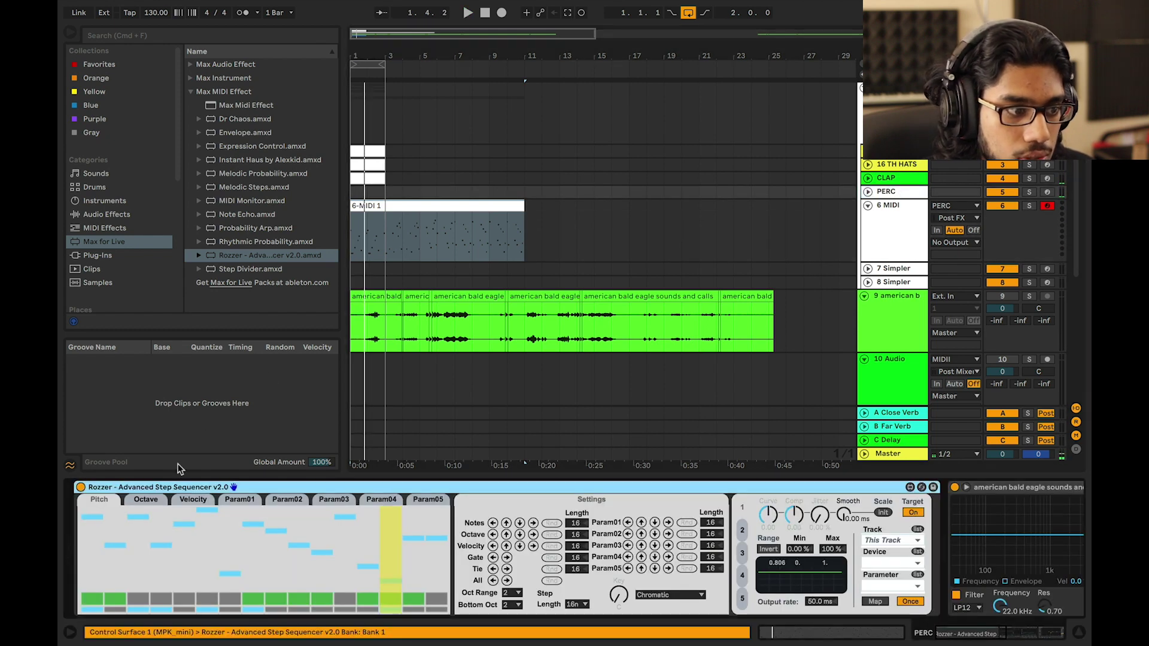
click(82, 488)
drag(426, 205, 425, 192)
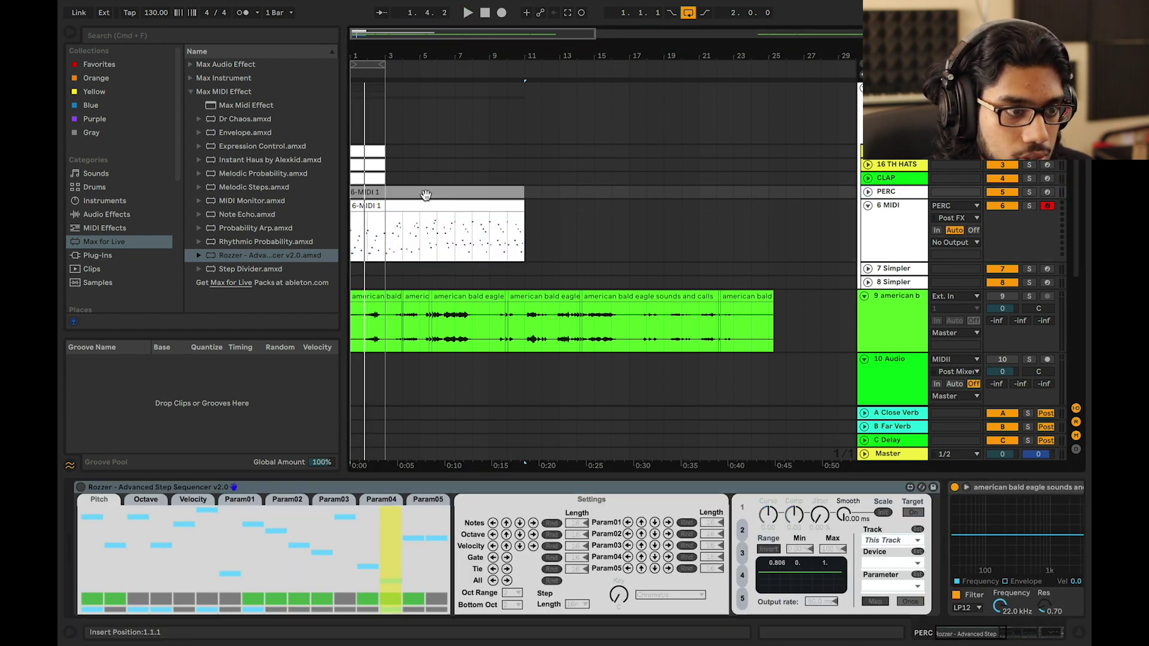
Play the PERC clip briefly and delete the Rozzer sequencer from the track
key(space)
click(838, 601)
key(space)
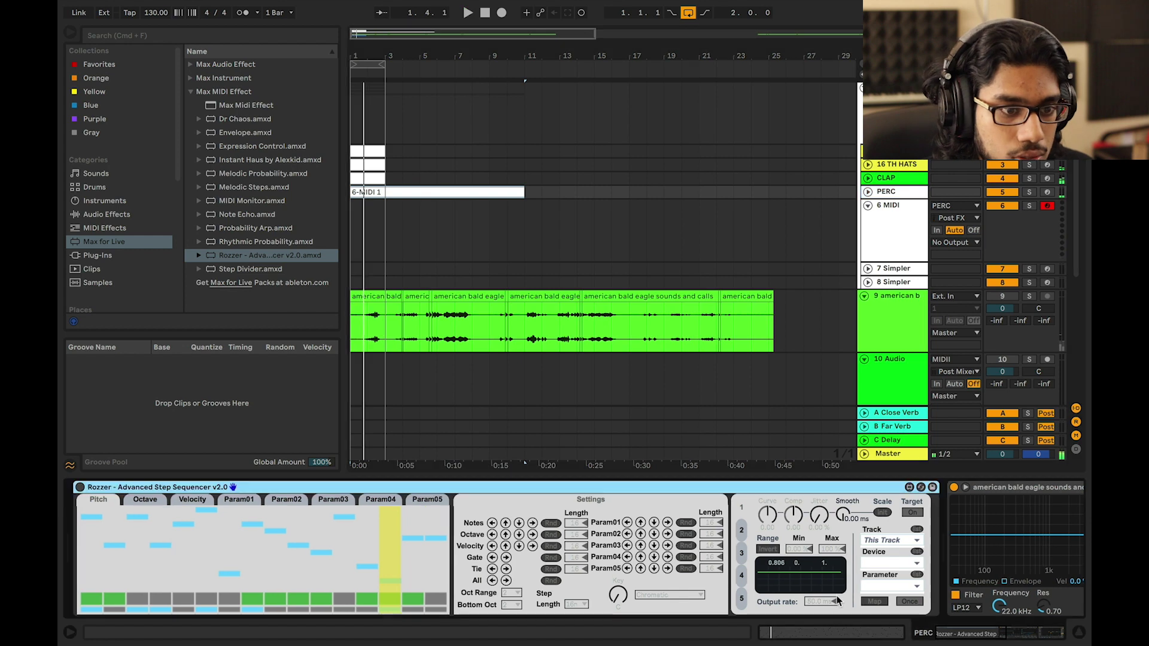
key(Delete)
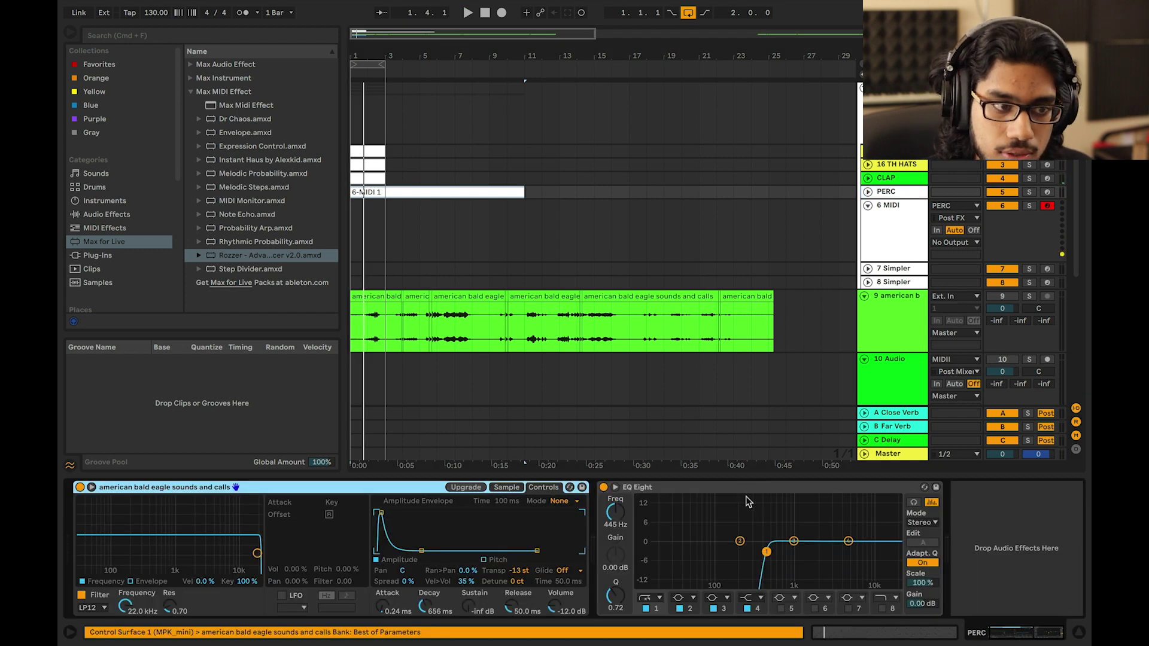
Add the Echo audio effect after EQ Eight on the PERC track
click(191, 92)
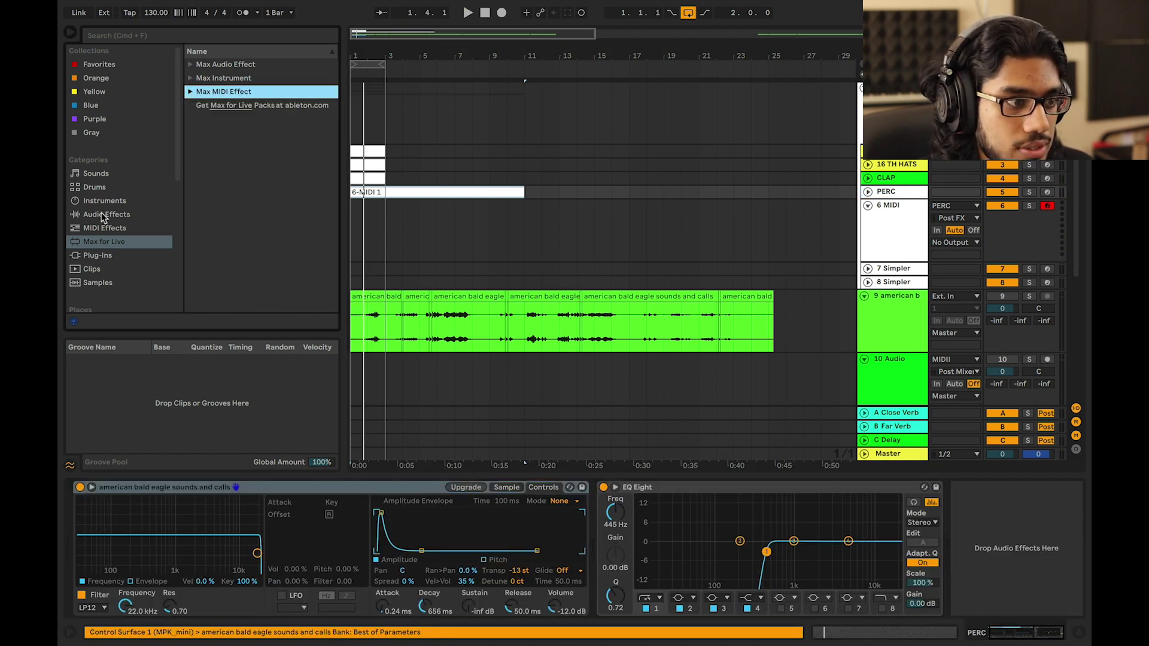
click(111, 201)
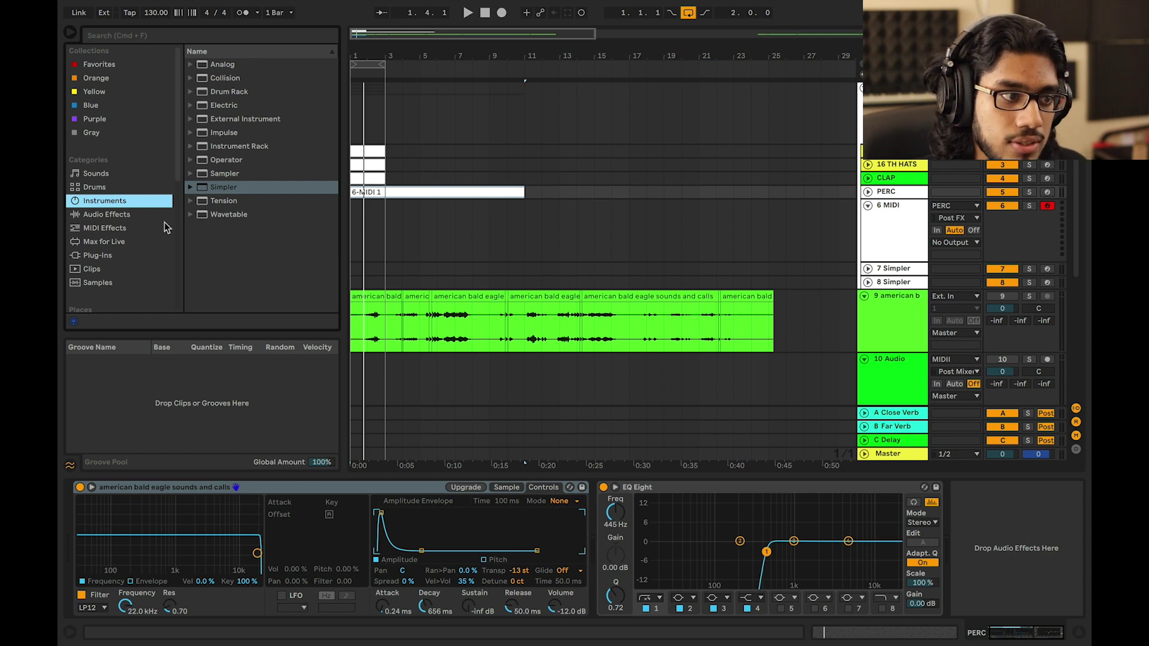
click(122, 216)
double_click(230, 213)
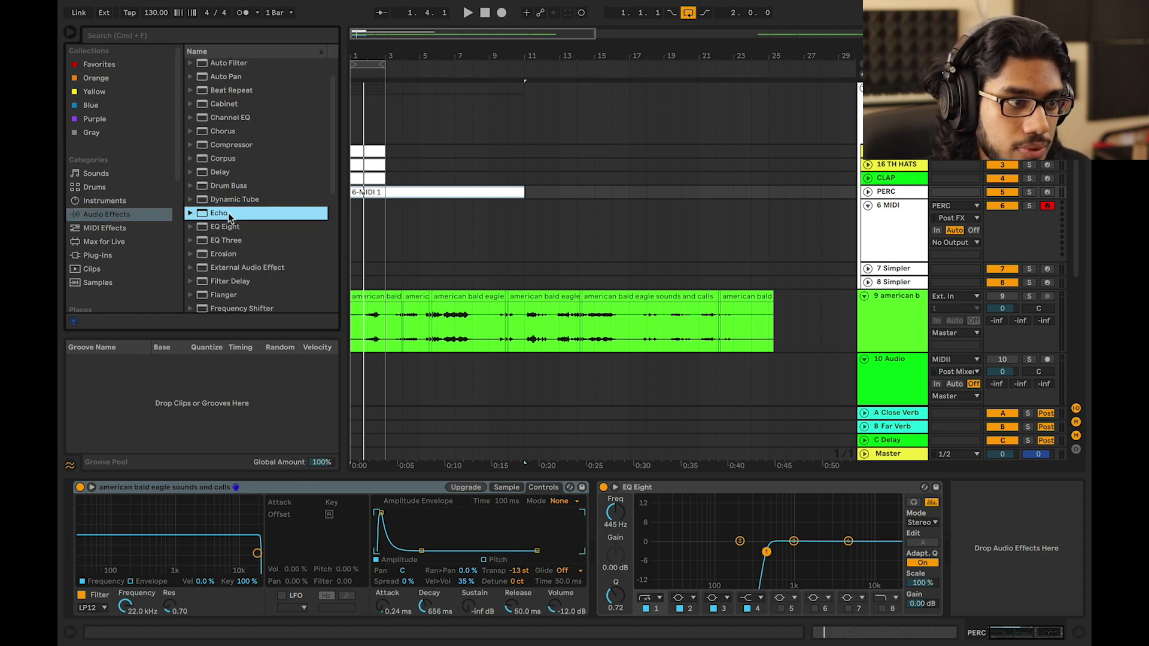
During playback, set the PERC Simpler's amplitude envelope to a 14.9 s decay and 1.31 ms attack, and stop
key(space)
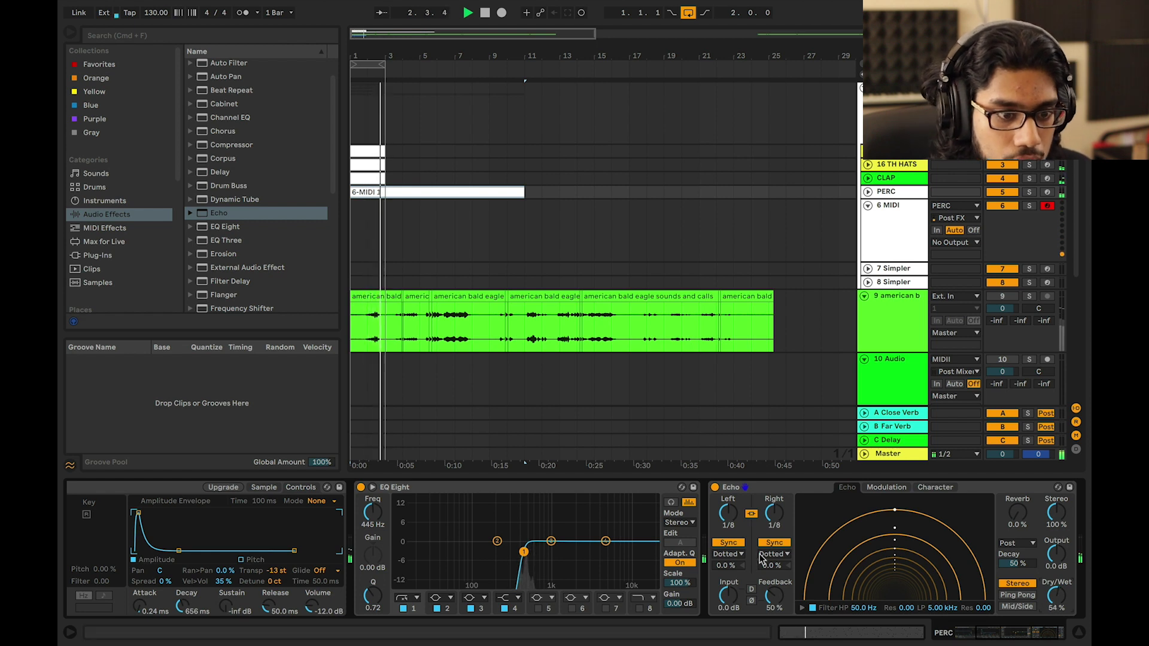
click(510, 598)
click(426, 535)
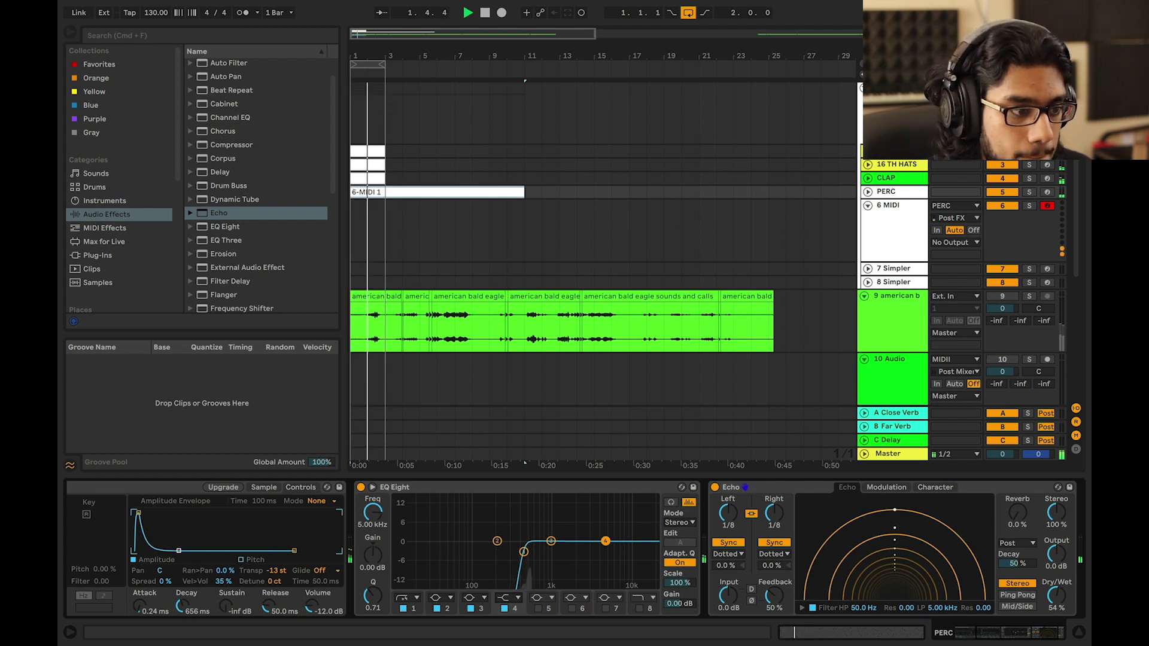
drag(179, 550, 190, 546)
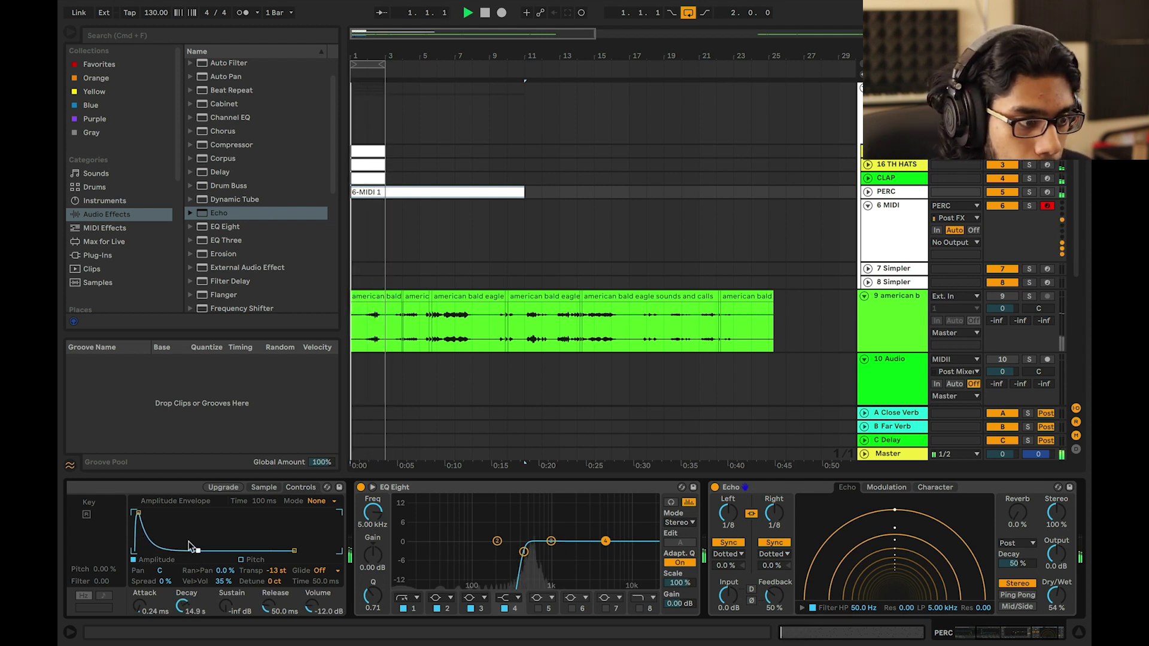
drag(137, 513, 148, 513)
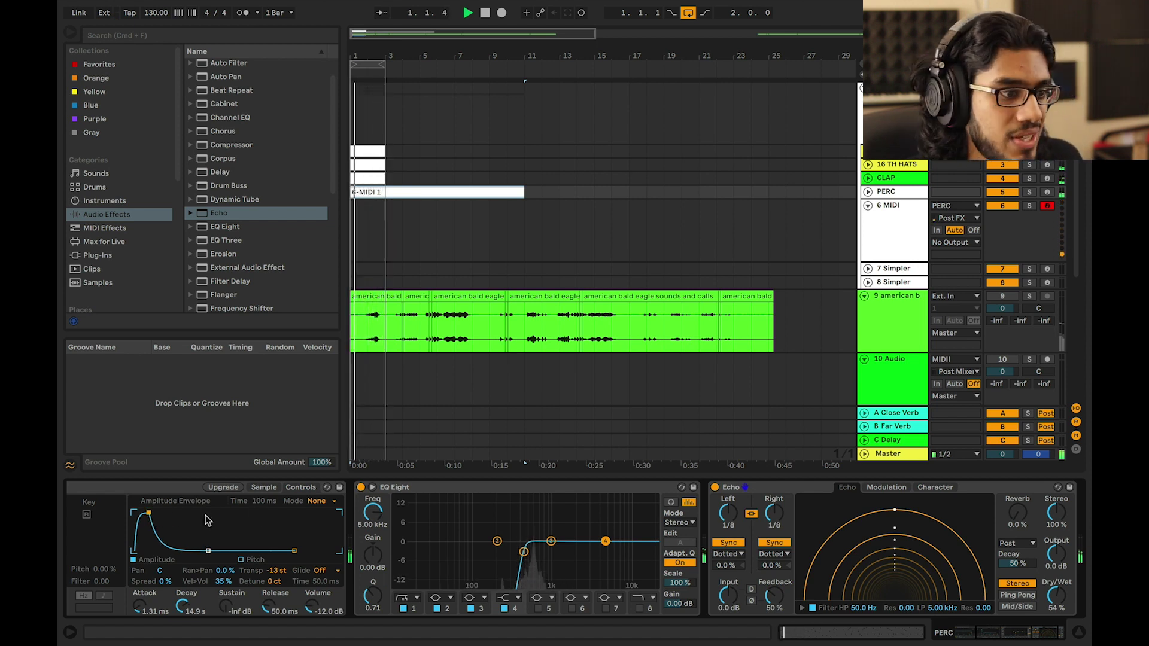
key(space)
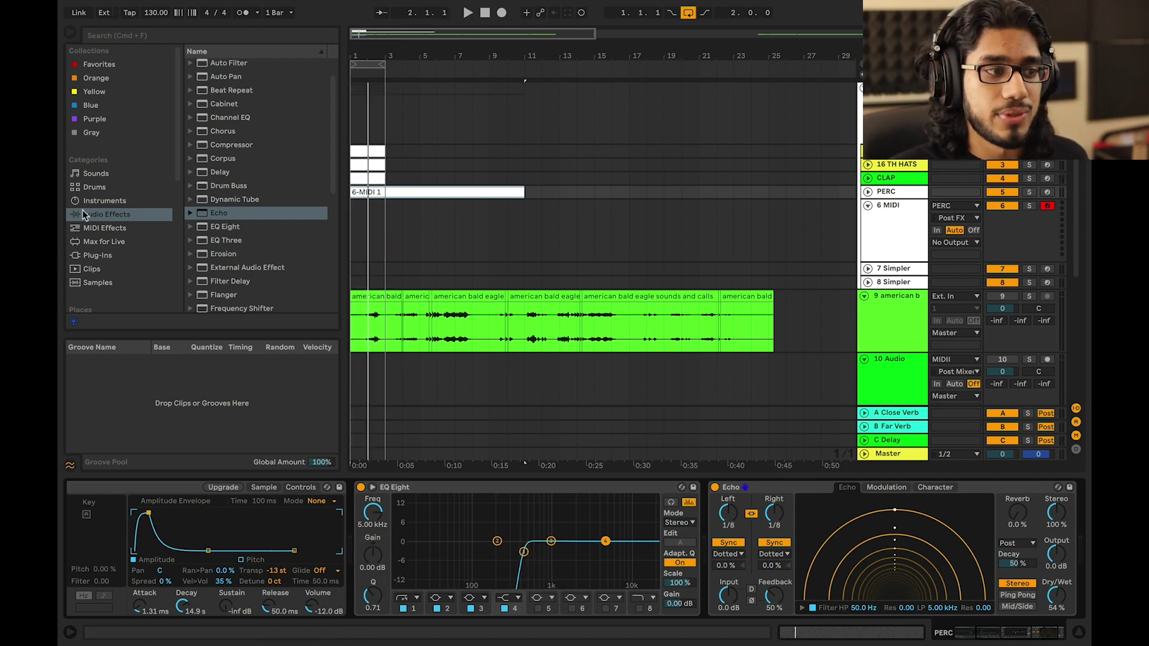
Add the Kickstart plug-in at the end of the PERC track's device chain
click(98, 256)
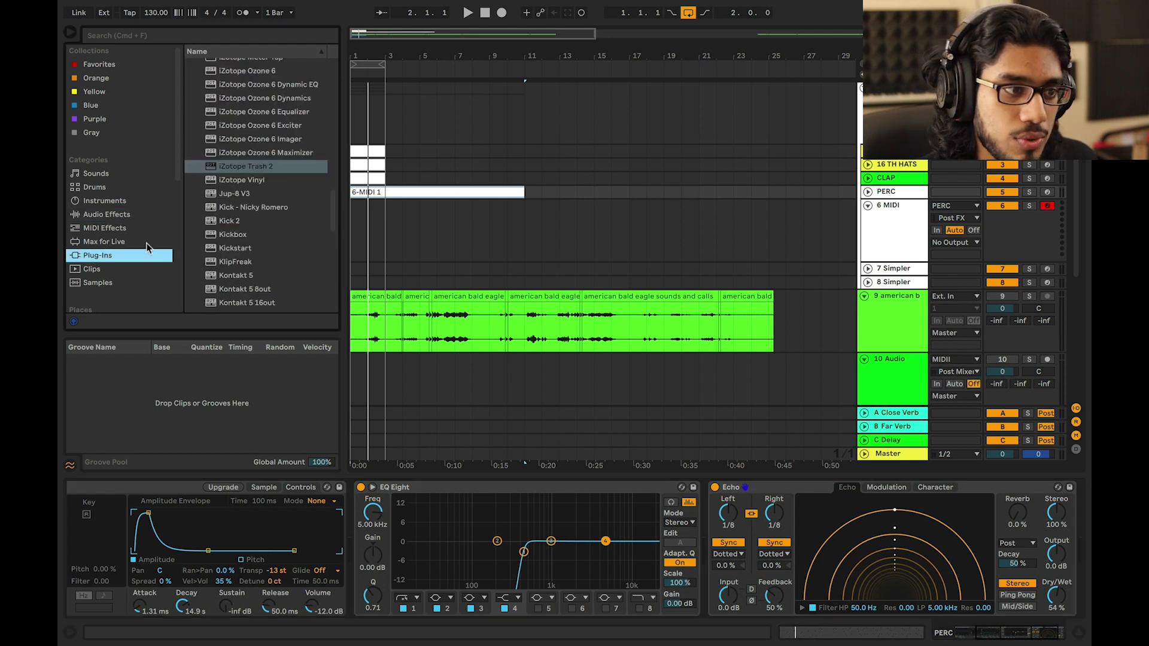
click(240, 247)
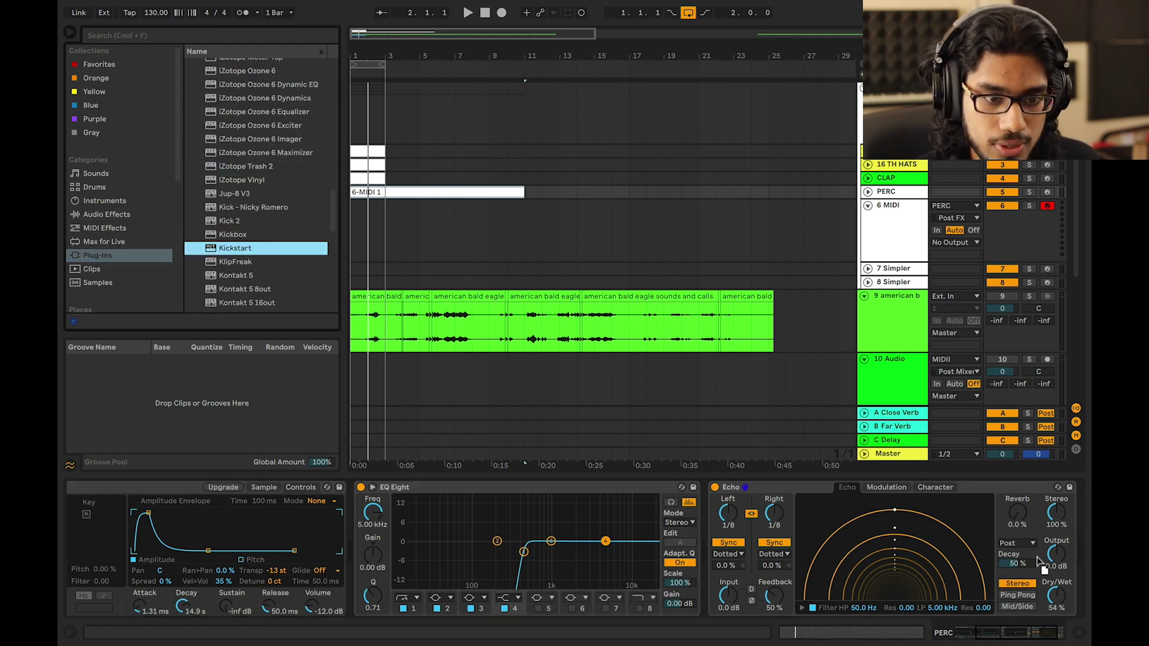
scroll(1039, 562, right, 3)
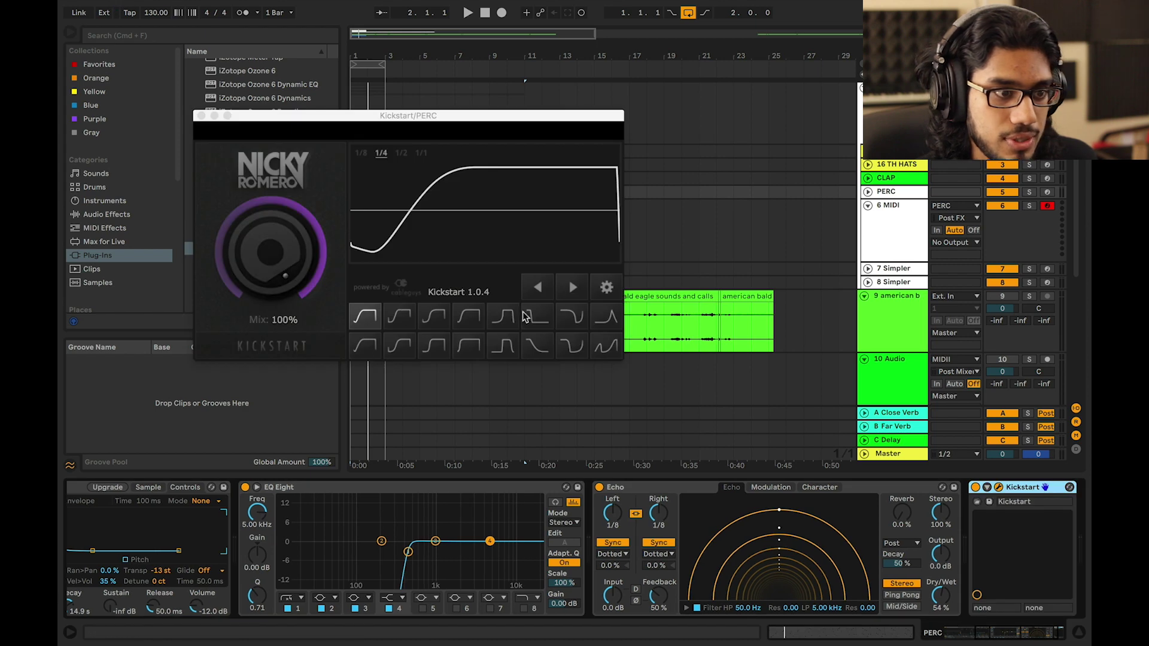
Choose the fifth curve in Kickstart's upper row, set Mix to 57%, and start playback to hear the ducking
click(515, 316)
drag(258, 271, 259, 299)
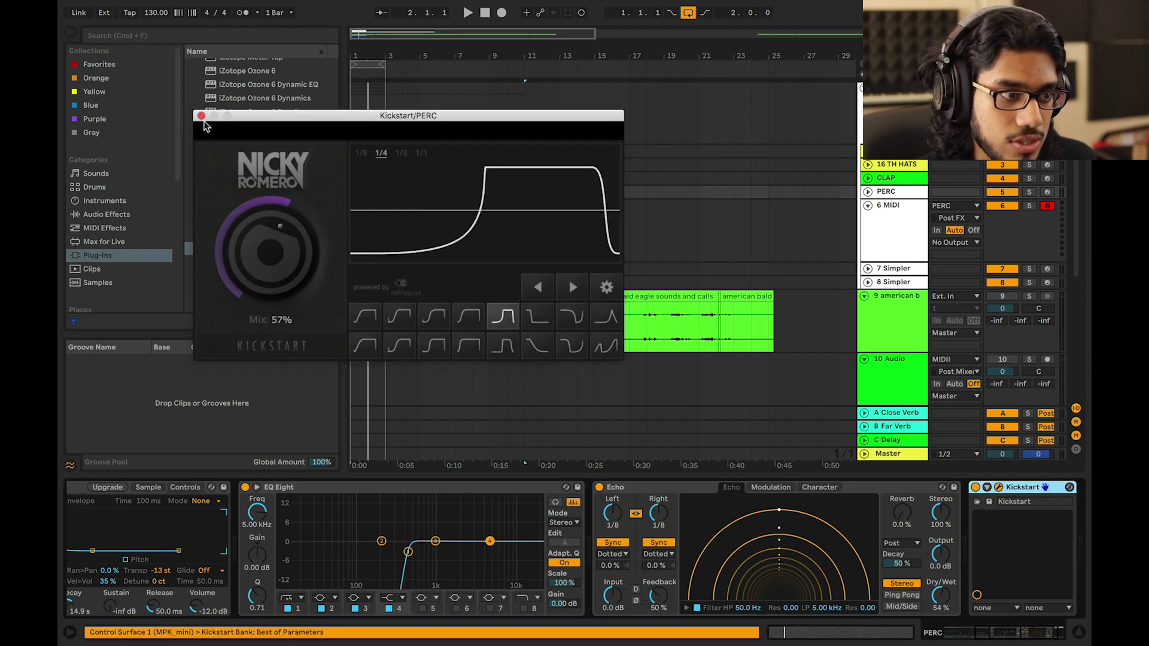
click(202, 116)
key(space)
click(998, 488)
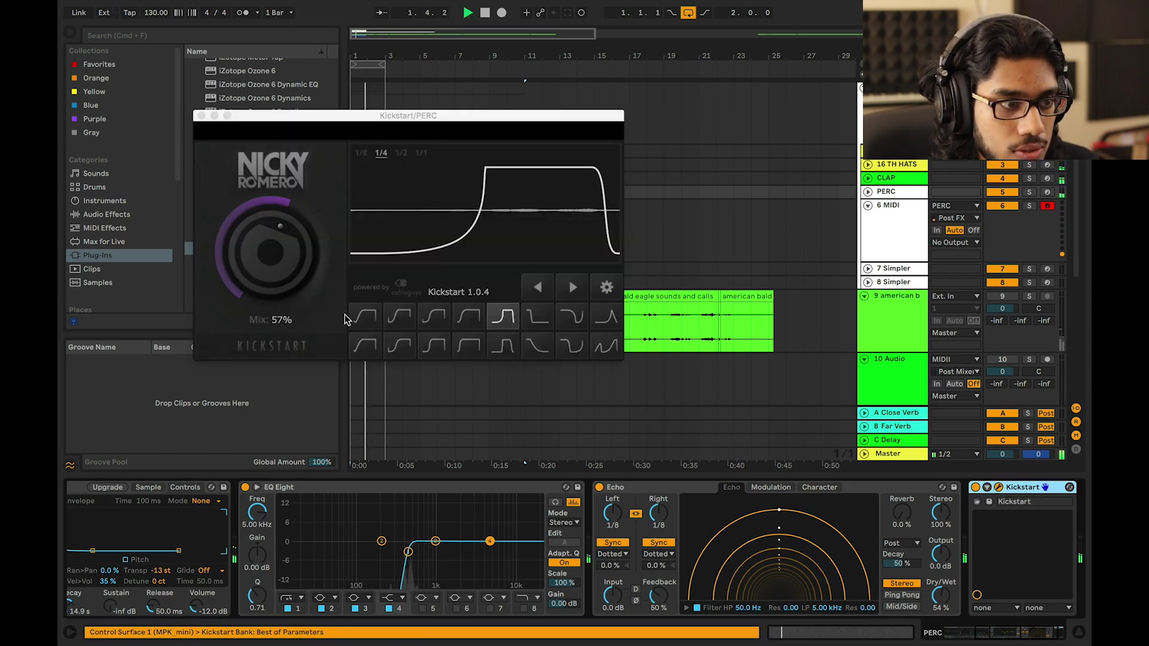
click(202, 116)
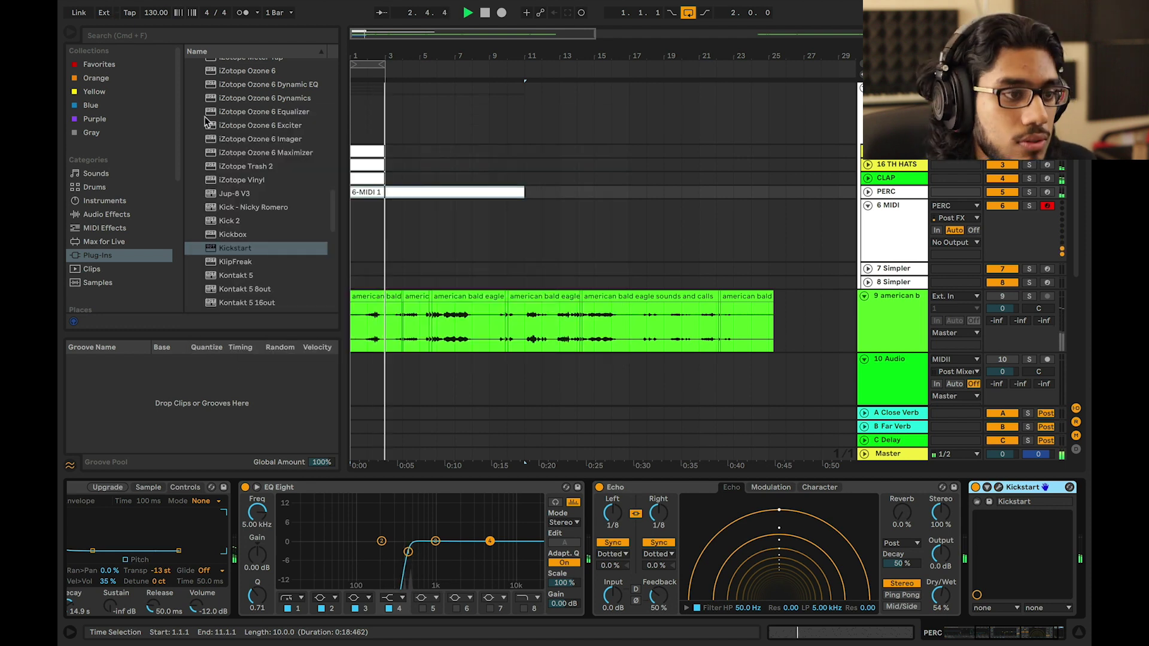
Stop playback and rename the PERC track as ARP
click(909, 190)
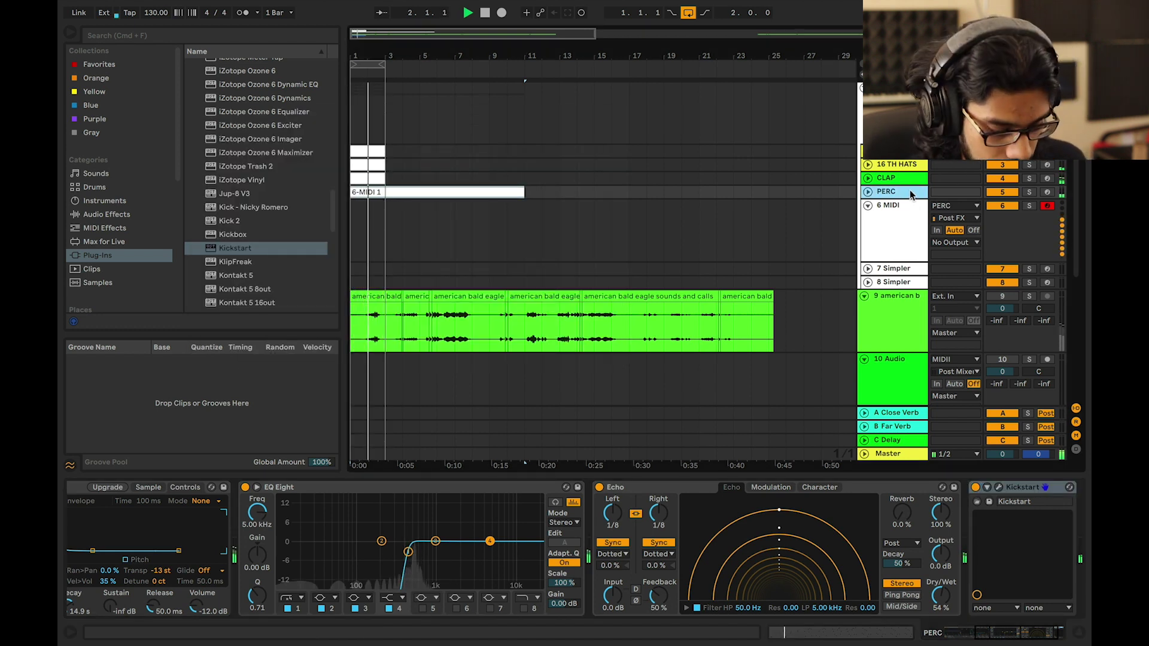
key(space)
key(super+r)
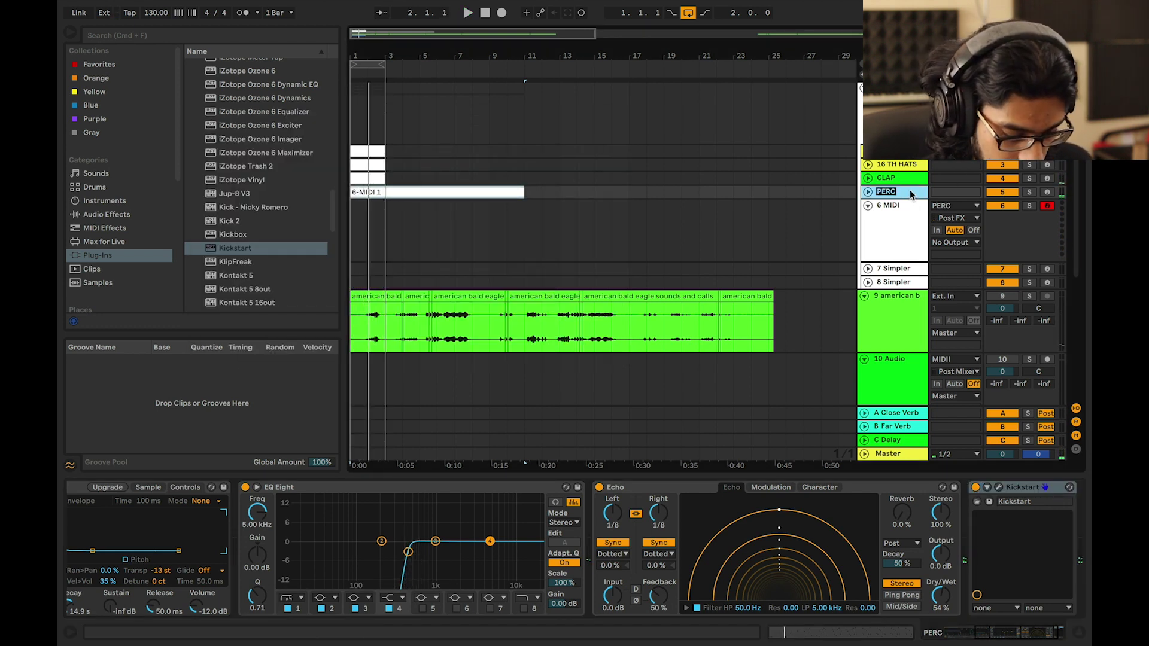
text(ARP)
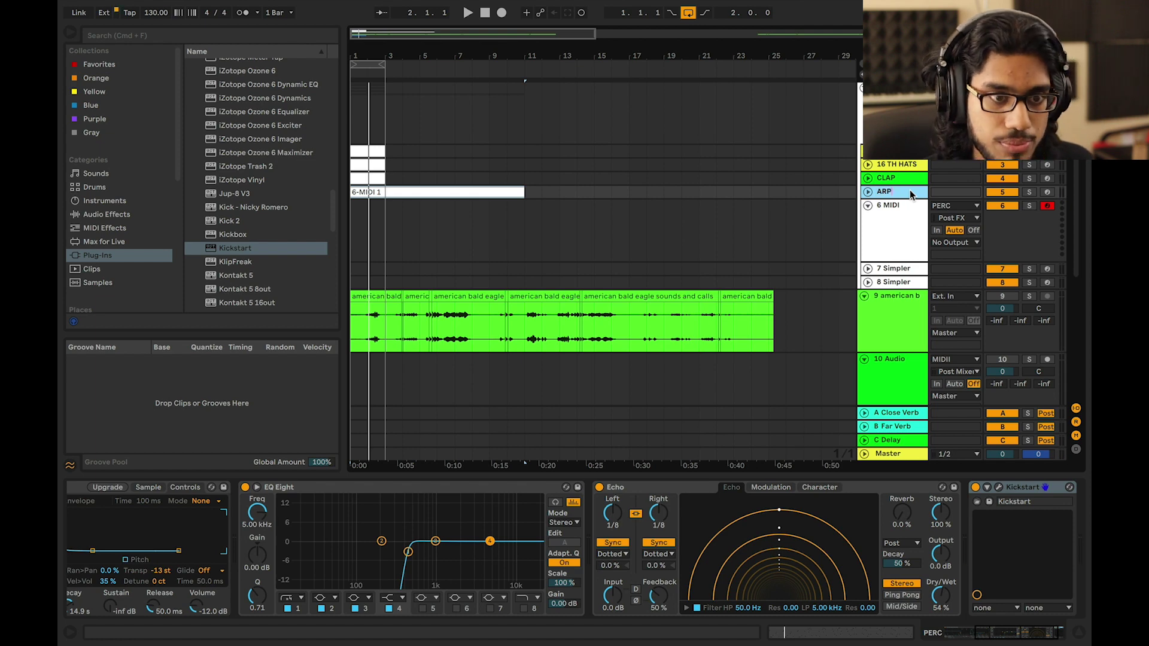
key(Return)
Trim the ARP track's MIDI clip to end at bar 3 and rename the 6 MIDI track as PERC
click(899, 208)
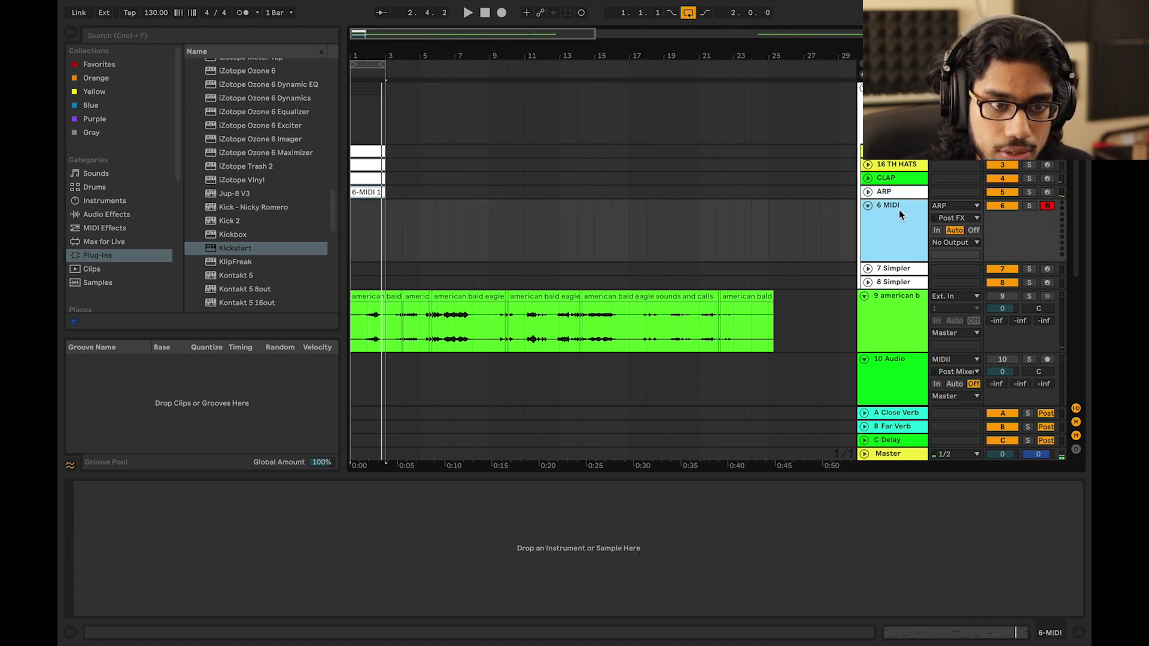
click(899, 194)
click(900, 210)
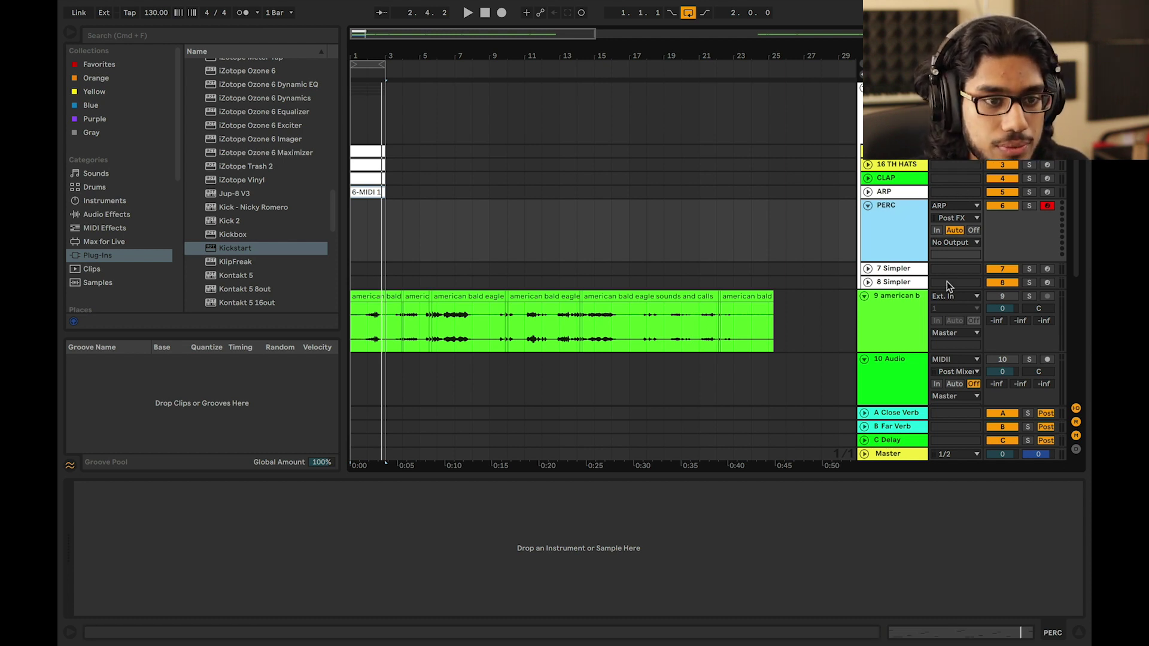
Solo the bald eagle audio track and play it briefly from bar 18 to find a percussion sound
scroll(946, 282, down, 2)
click(668, 300)
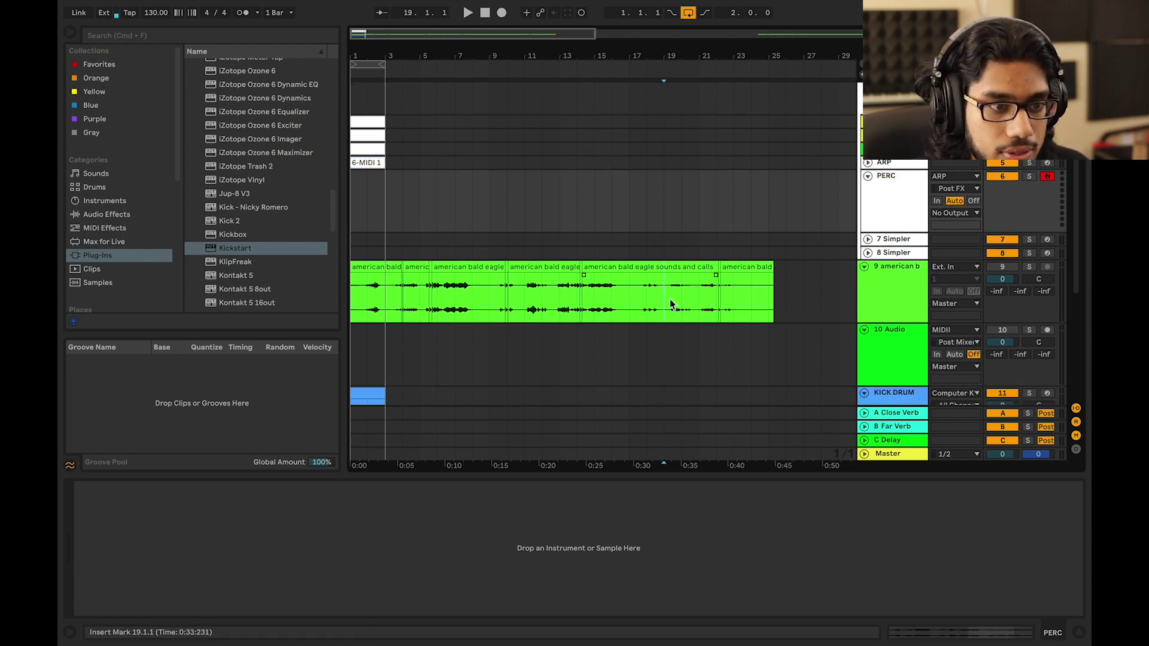
click(1029, 267)
key(space)
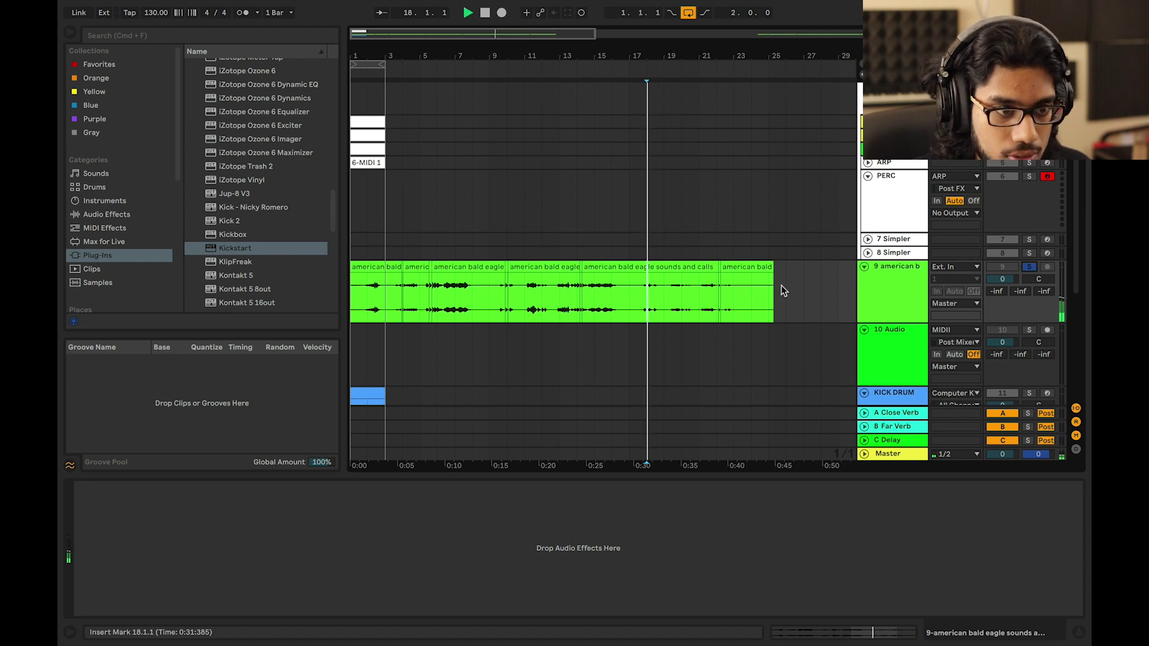
key(space)
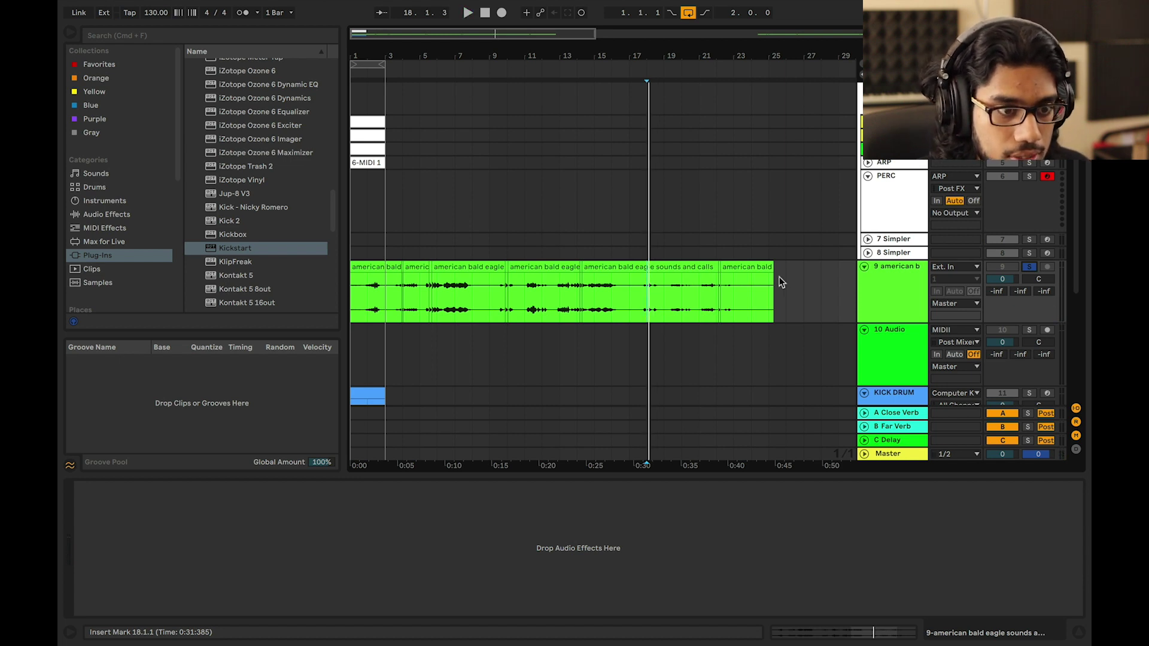
Audition the eagle audio around bar 18 and split out the section from 18.1.1 to 18.1.3
click(651, 314)
scroll(651, 311, up, 5)
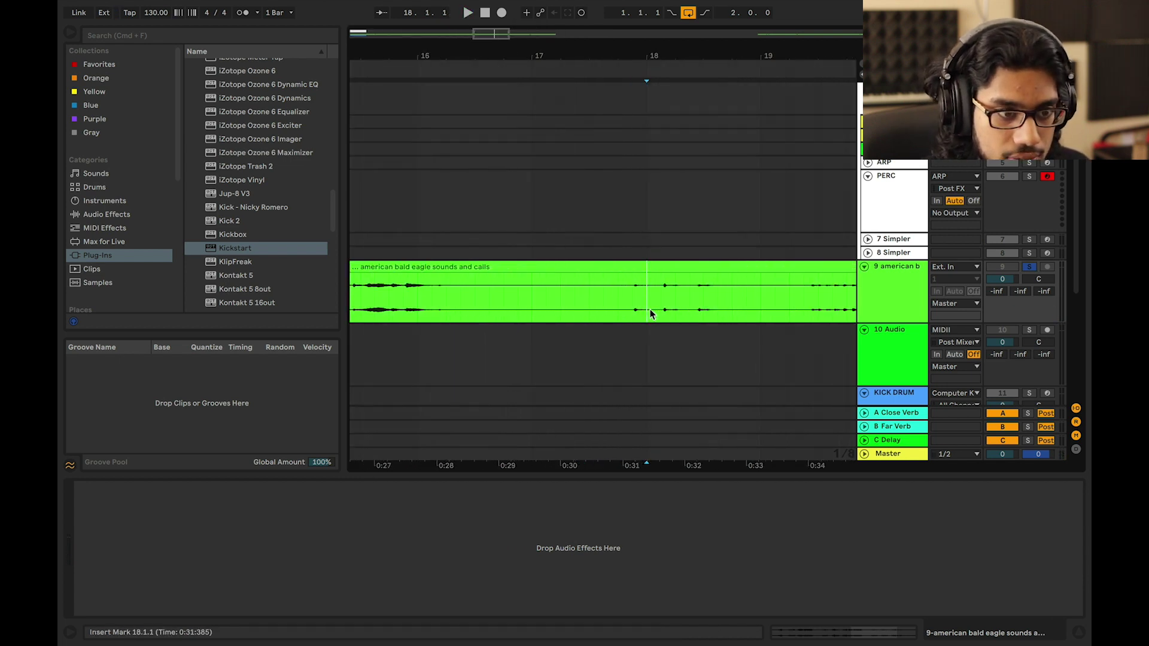
key(space)
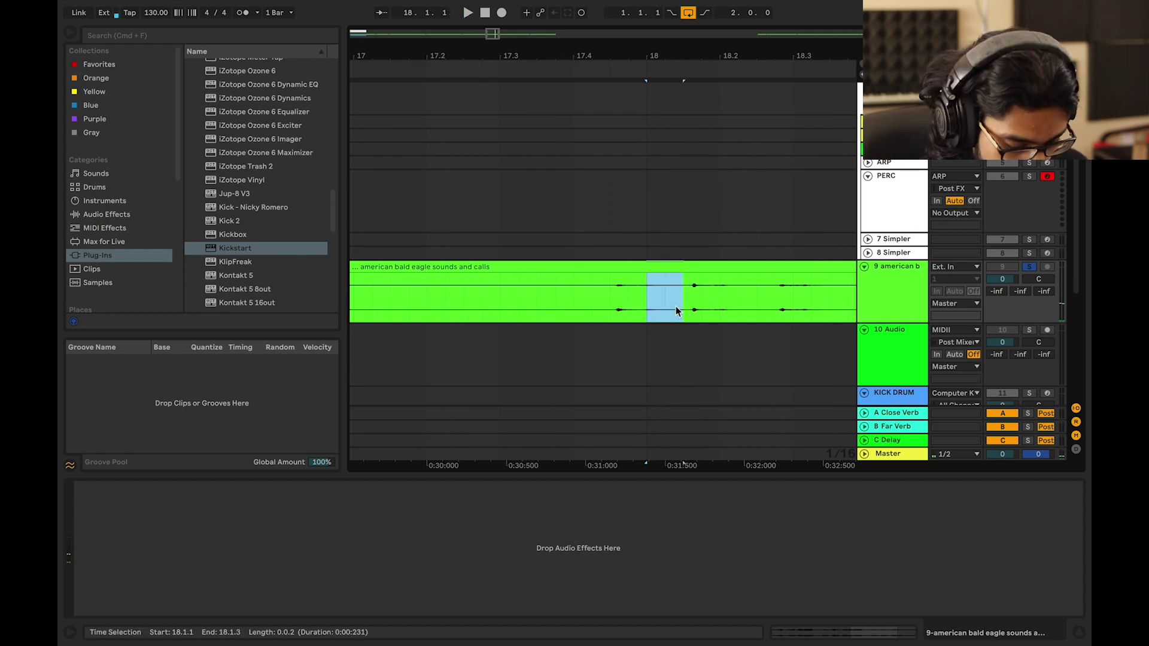
key(super+e)
Add a Simpler to the PERC track, load the split eagle slice, and pull its end marker back to about 0:31:600
click(889, 212)
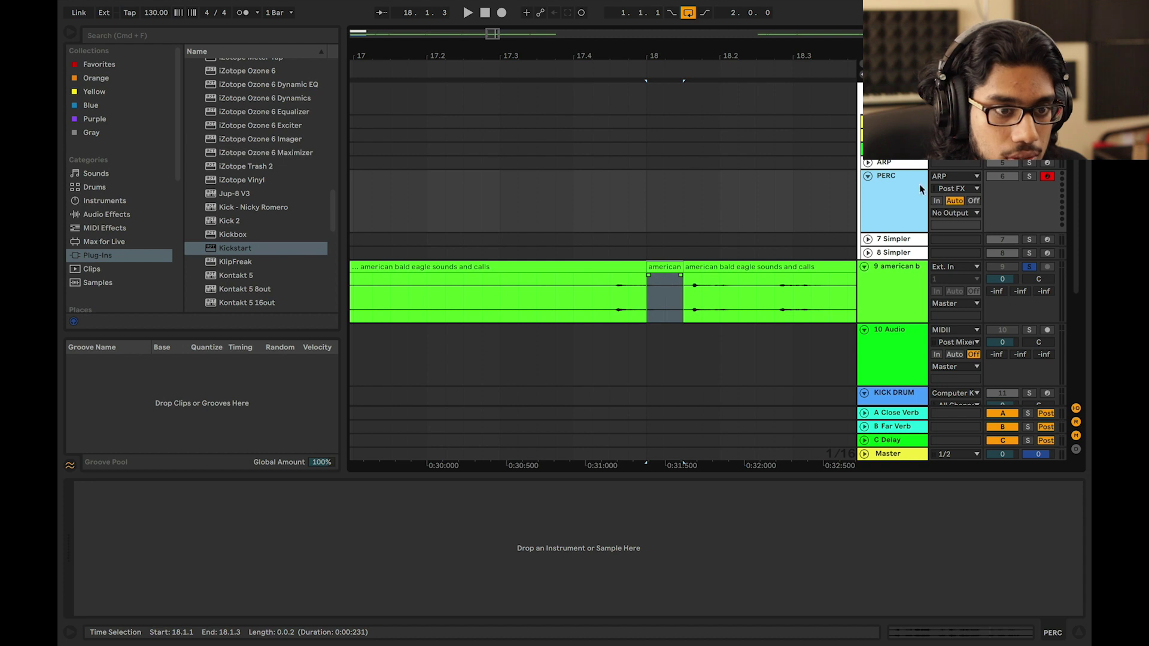
click(98, 201)
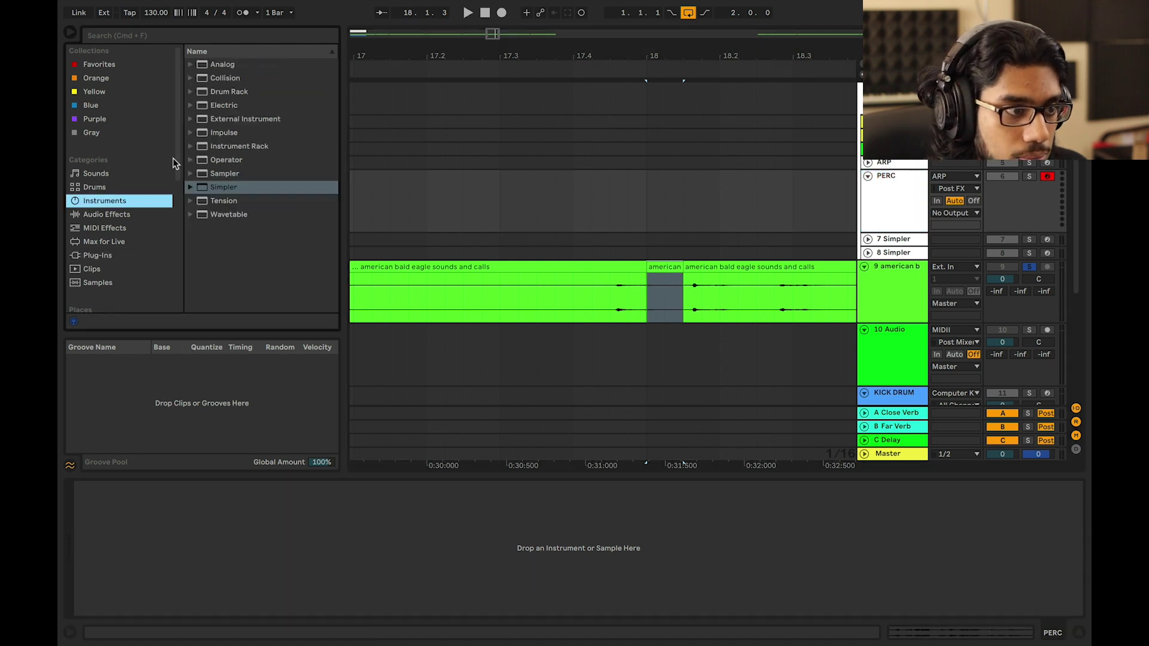
double_click(213, 185)
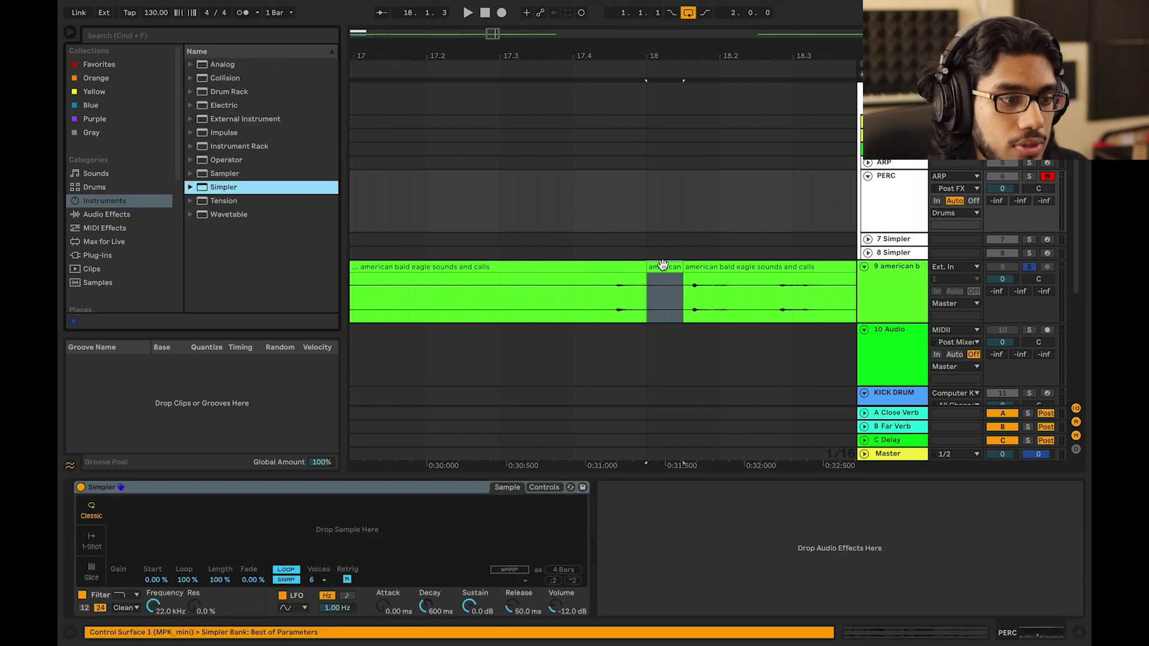
drag(662, 265, 349, 520)
drag(445, 523, 410, 521)
Unsolo the eagle audio track and set the PERC track's MIDI input to Computer Keyboard
click(1028, 267)
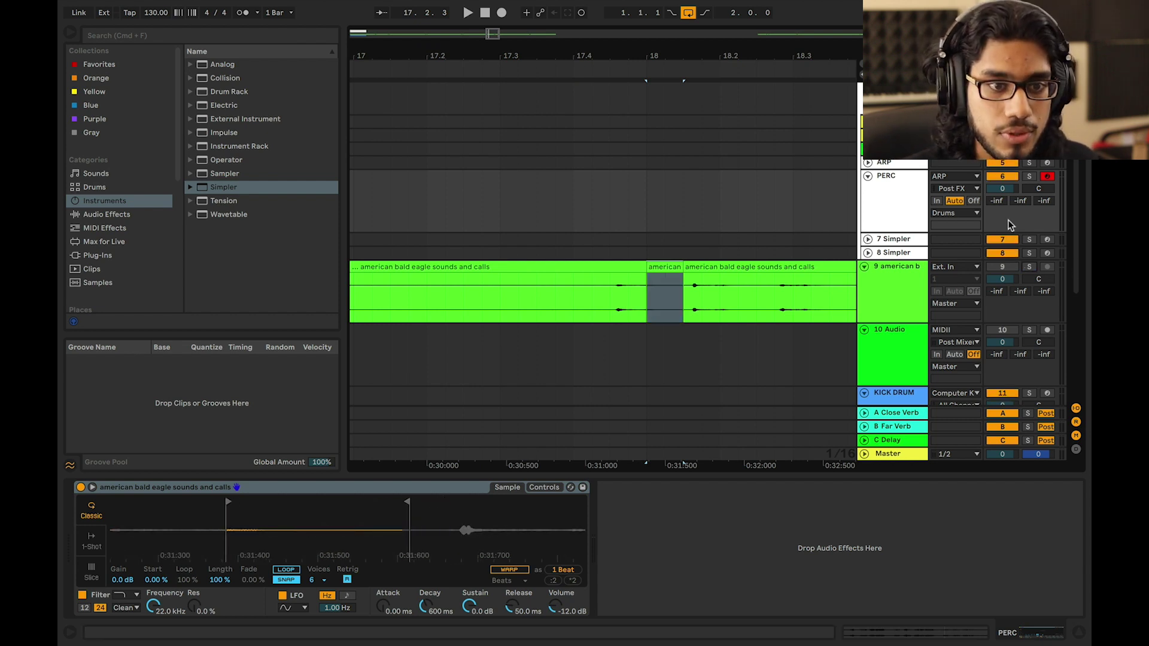
click(954, 176)
click(957, 201)
Transpose the PERC Simpler by -4 st and shorten its sample to end at about 0:31:470
click(544, 487)
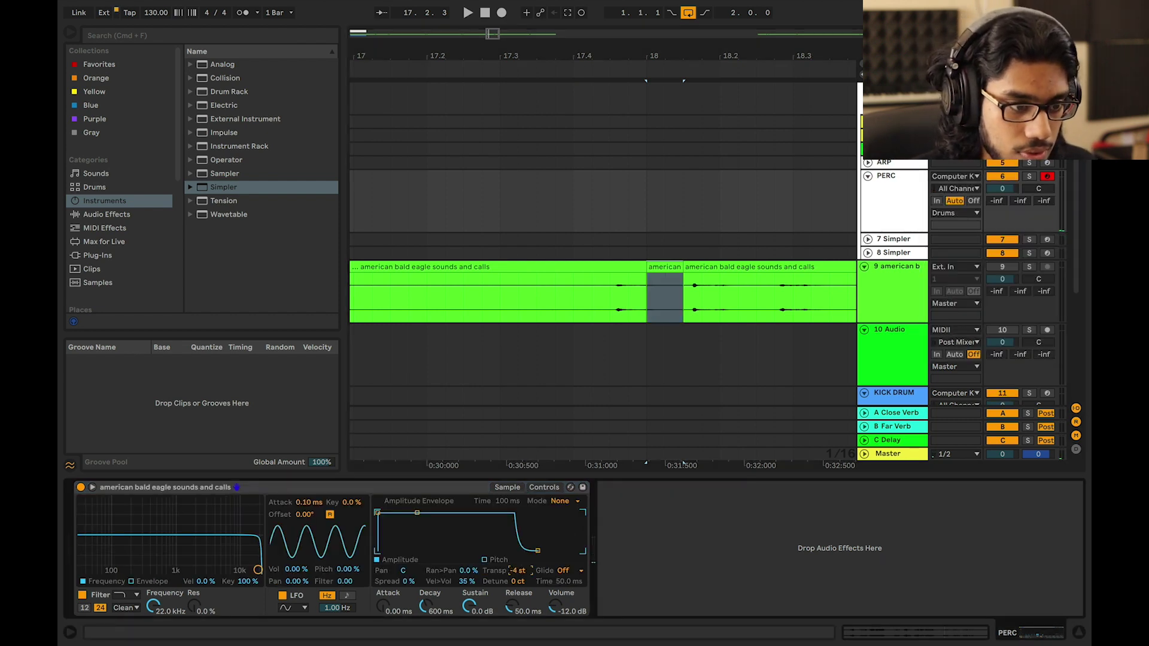
click(508, 487)
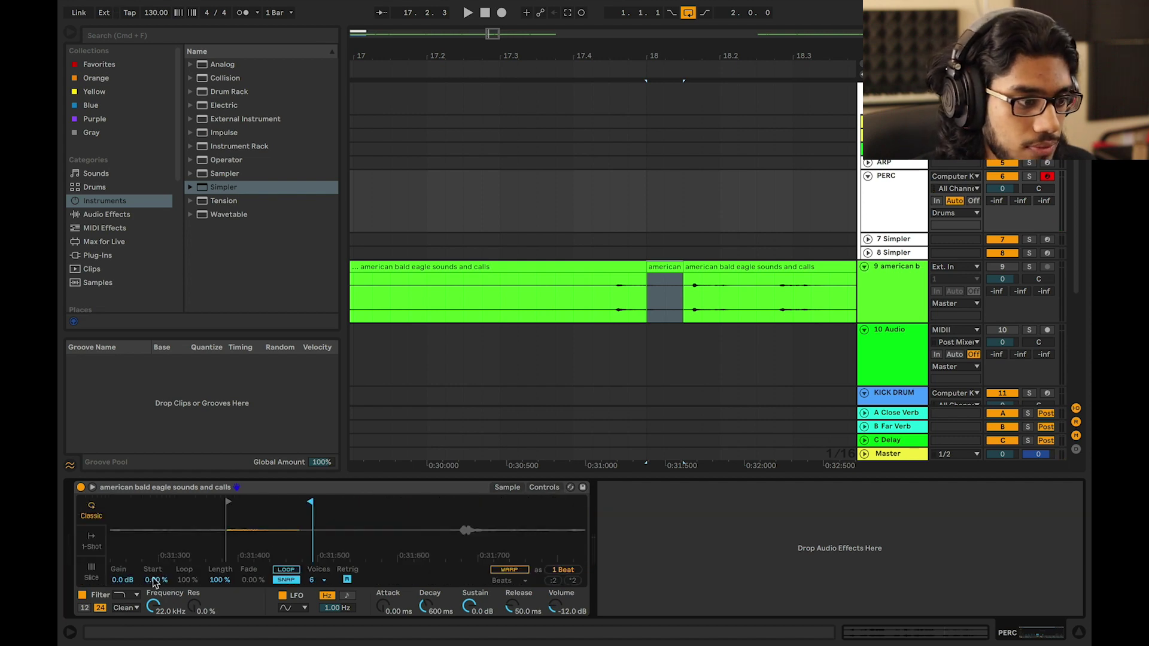
Set the eagle sample's Simpler gain to 7.1 dB and insert an empty MIDI clip over bars 1–2 of the PERC track
drag(124, 580, 123, 598)
scroll(598, 185, left, 10)
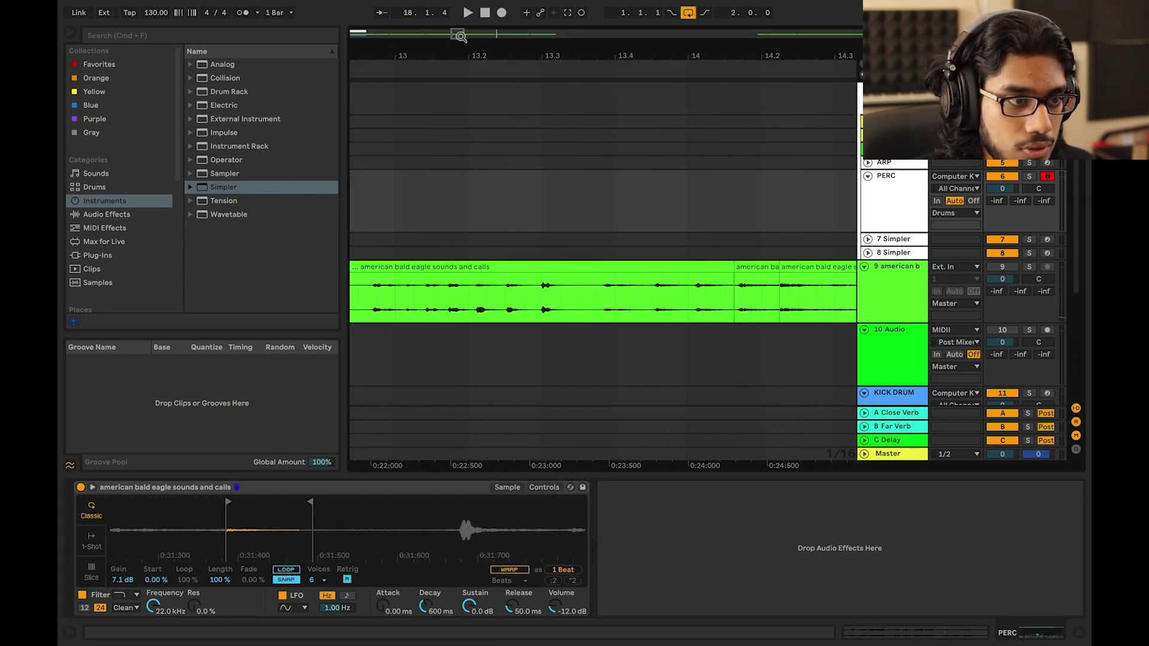
drag(459, 34, 353, 18)
click(352, 197)
key(space)
drag(454, 207, 305, 200)
key(super+shift+m)
drag(669, 475, 669, 300)
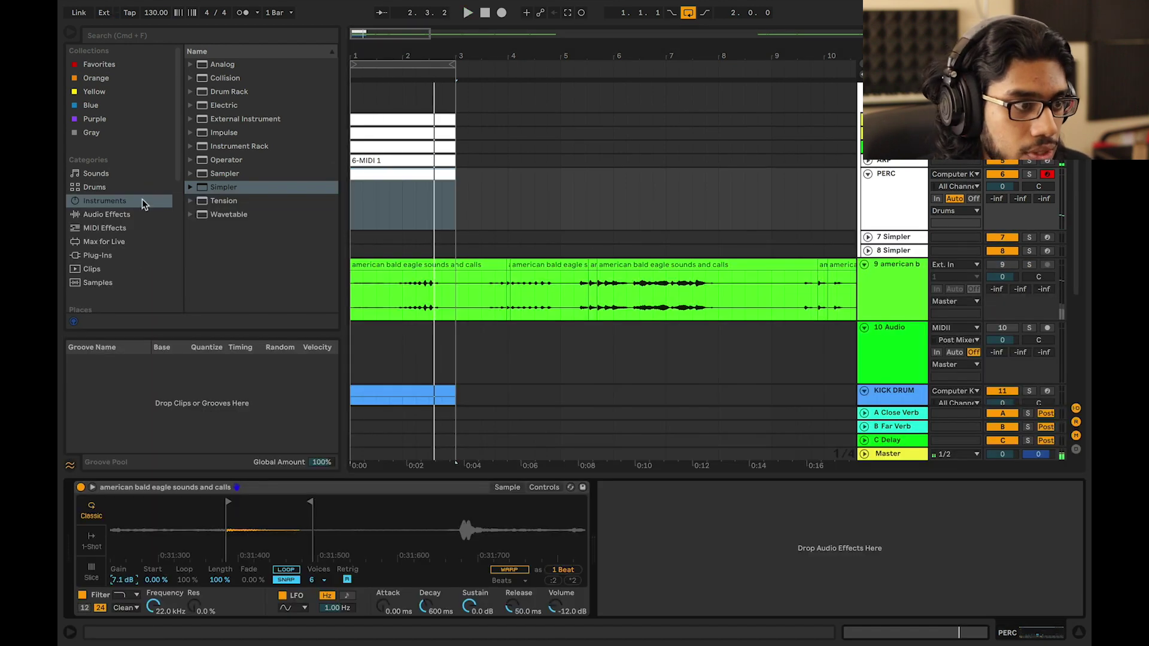
Add an Amp effect to the PERC track, audition its models, choose Blues and lower its volume to about 6.9
click(121, 217)
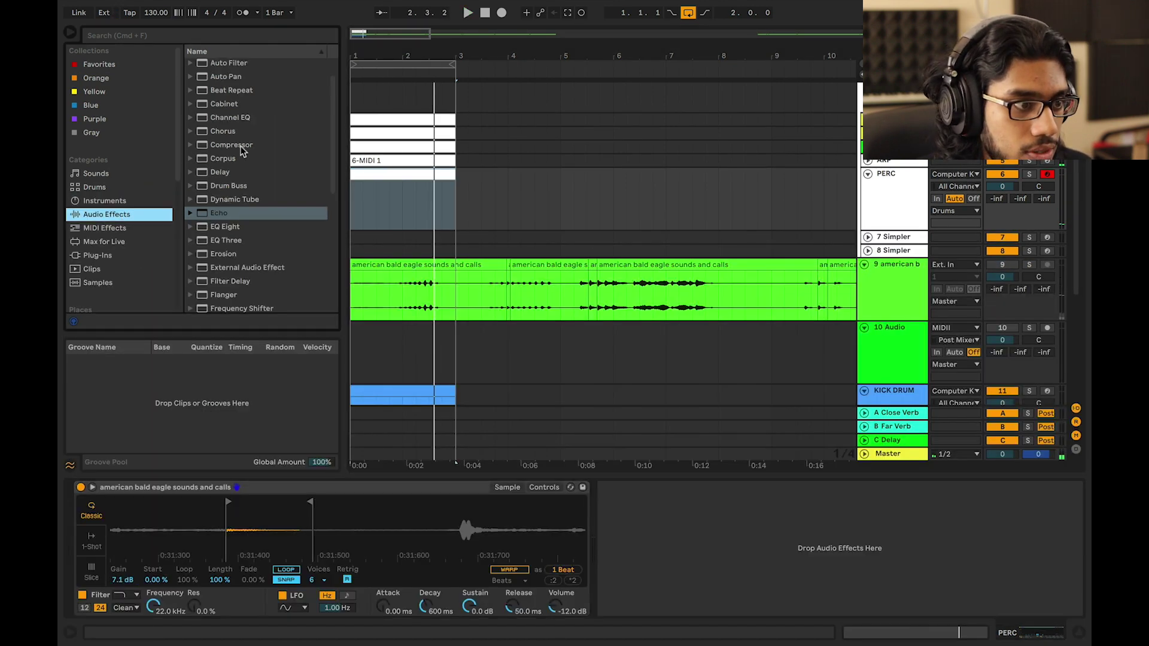
scroll(244, 123, up, 2)
double_click(232, 64)
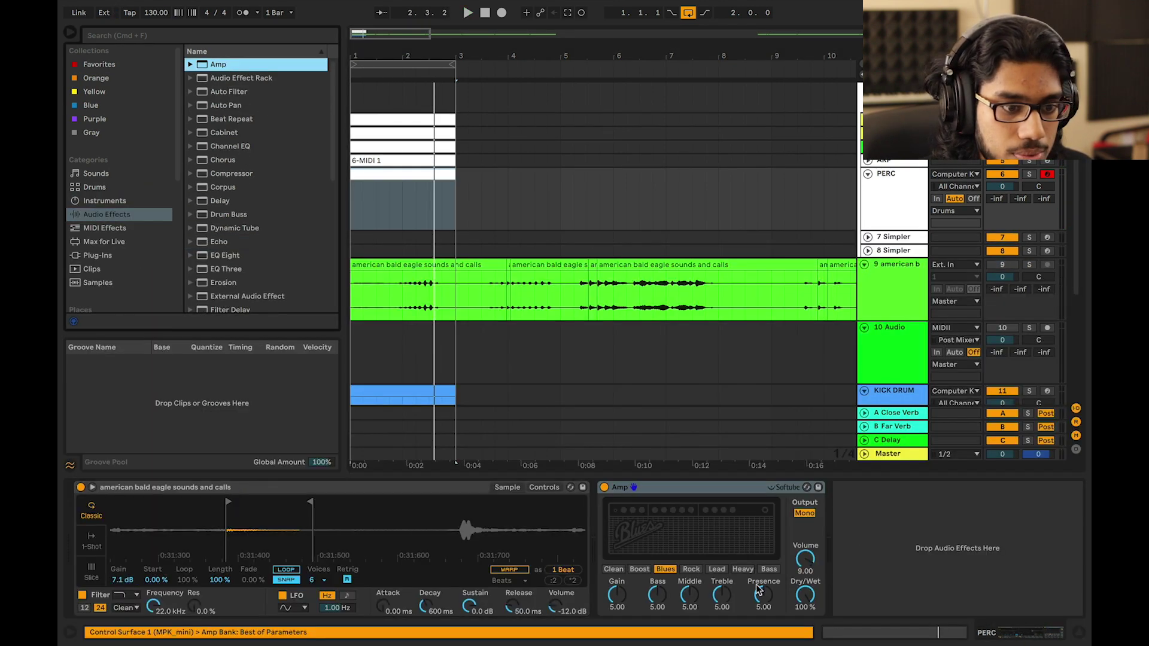
click(715, 570)
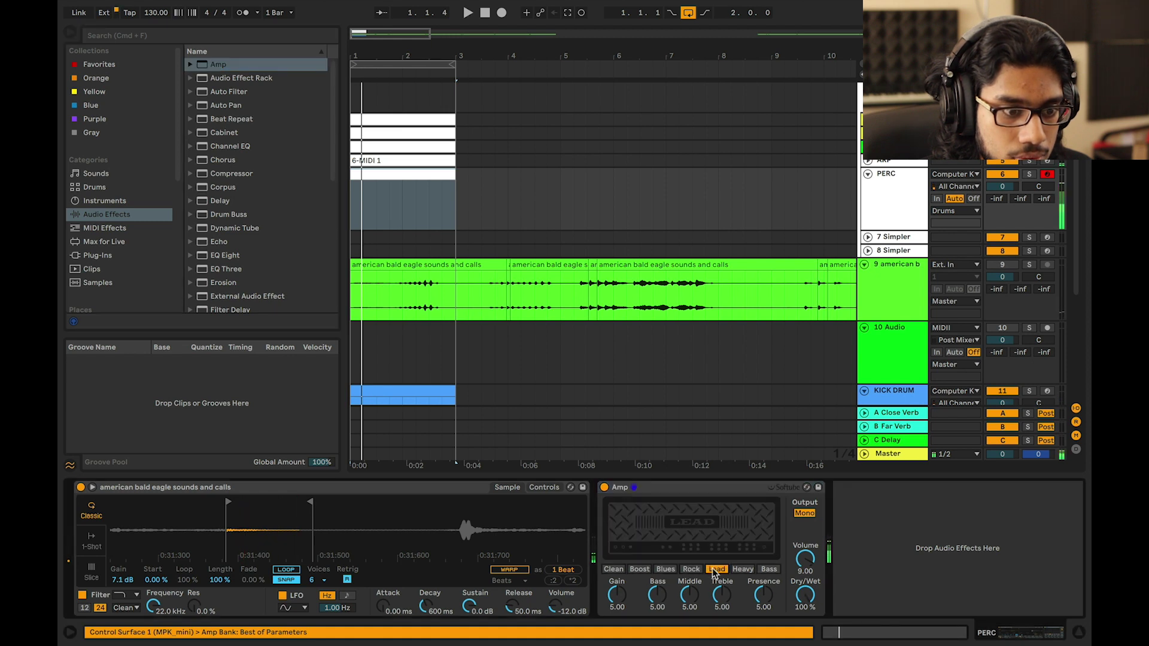
drag(799, 565, 799, 555)
click(657, 569)
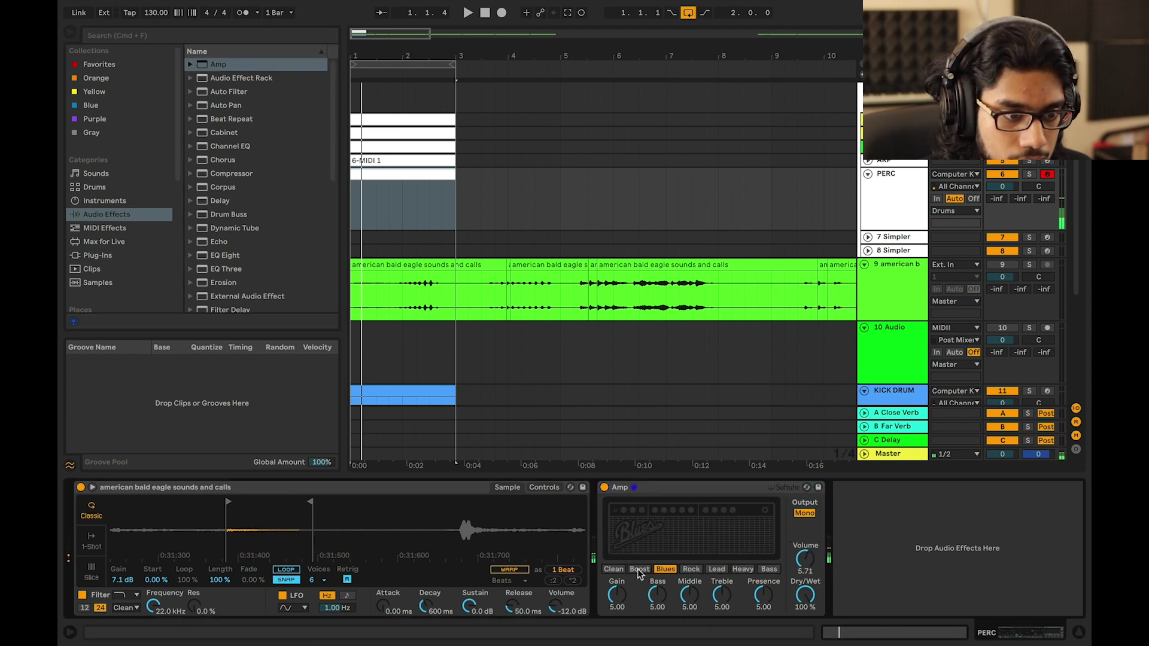
click(638, 569)
click(668, 567)
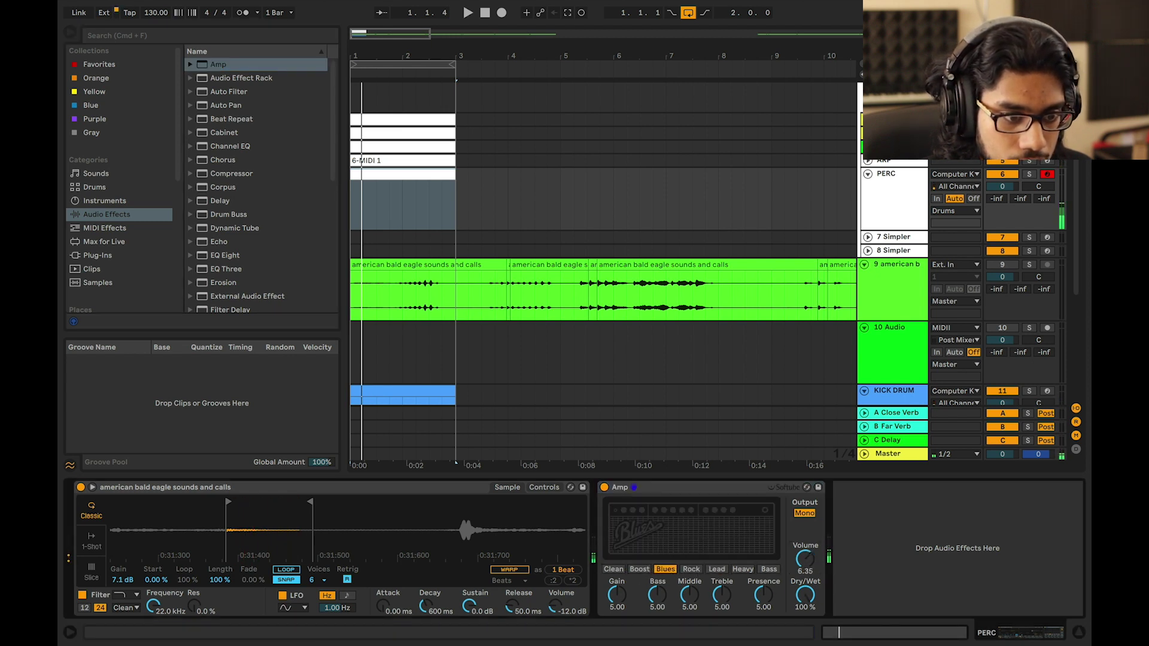
Insert an EQ Eight between the Simpler and the Amp and move its low cut to 530 Hz
drag(226, 261, 574, 593)
click(652, 604)
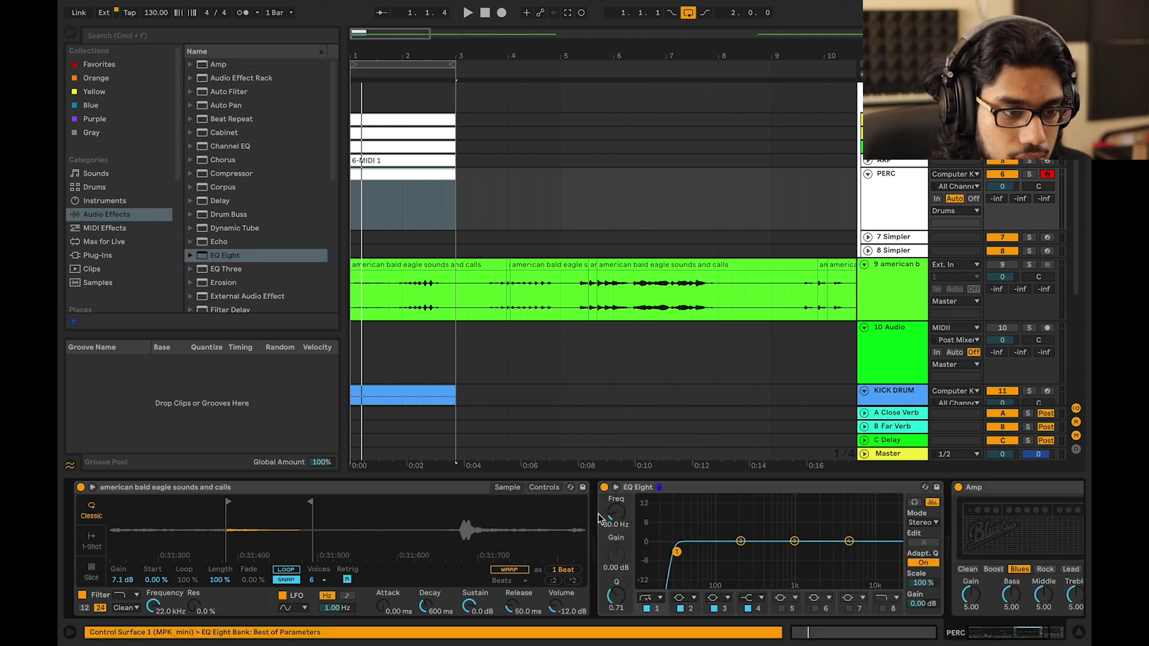
drag(756, 551, 742, 551)
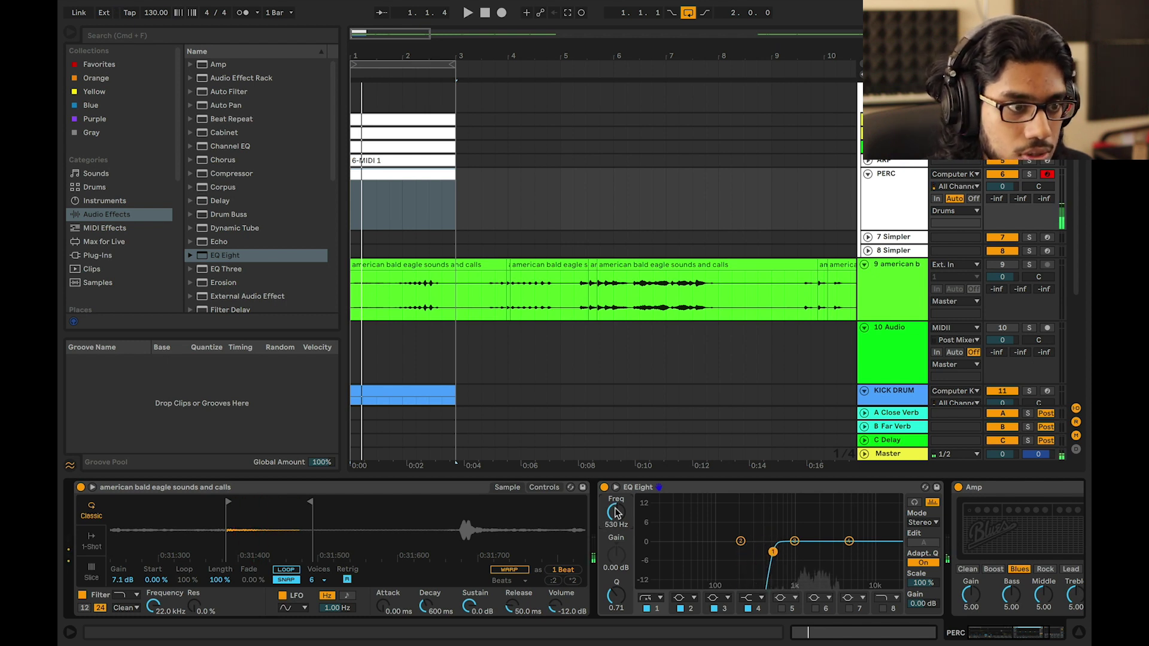
Open the PERC clip for note editing and enter C3 notes at 1.1.2 and 1.1.4
double_click(397, 168)
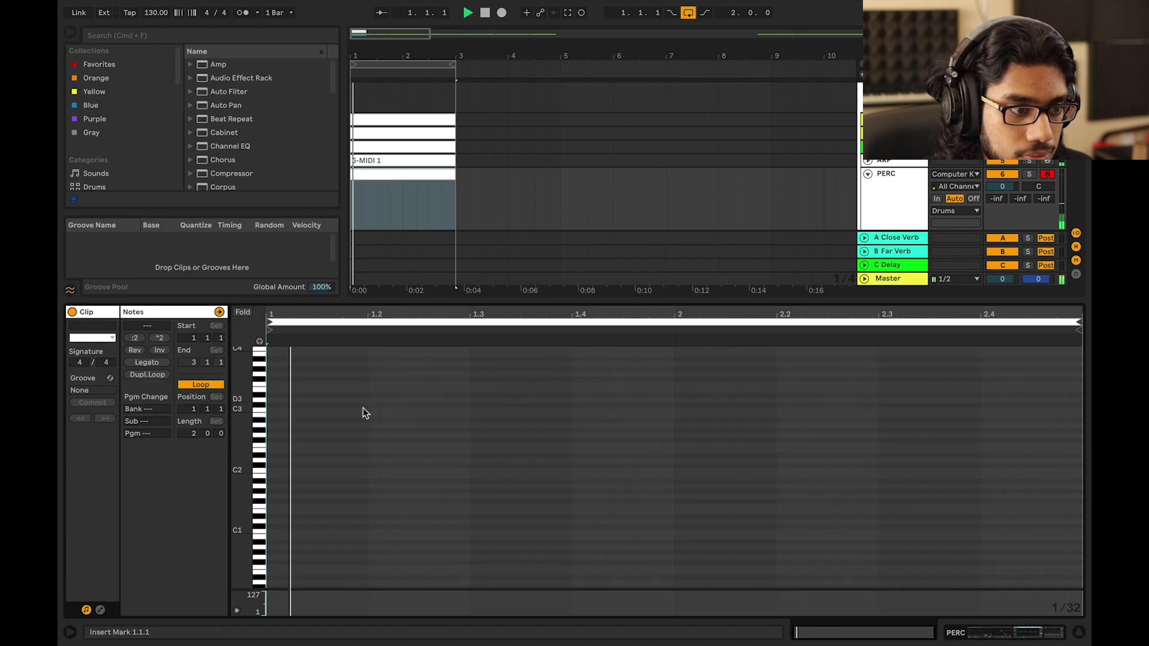
double_click(310, 406)
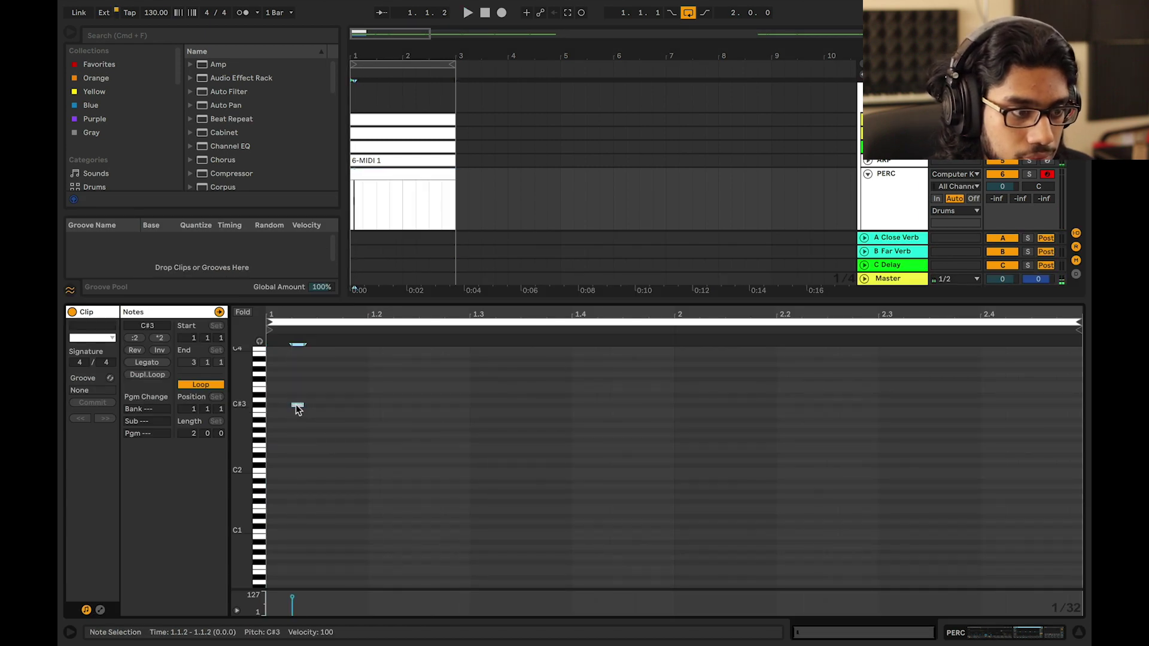
key(space)
key(space)
double_click(401, 408)
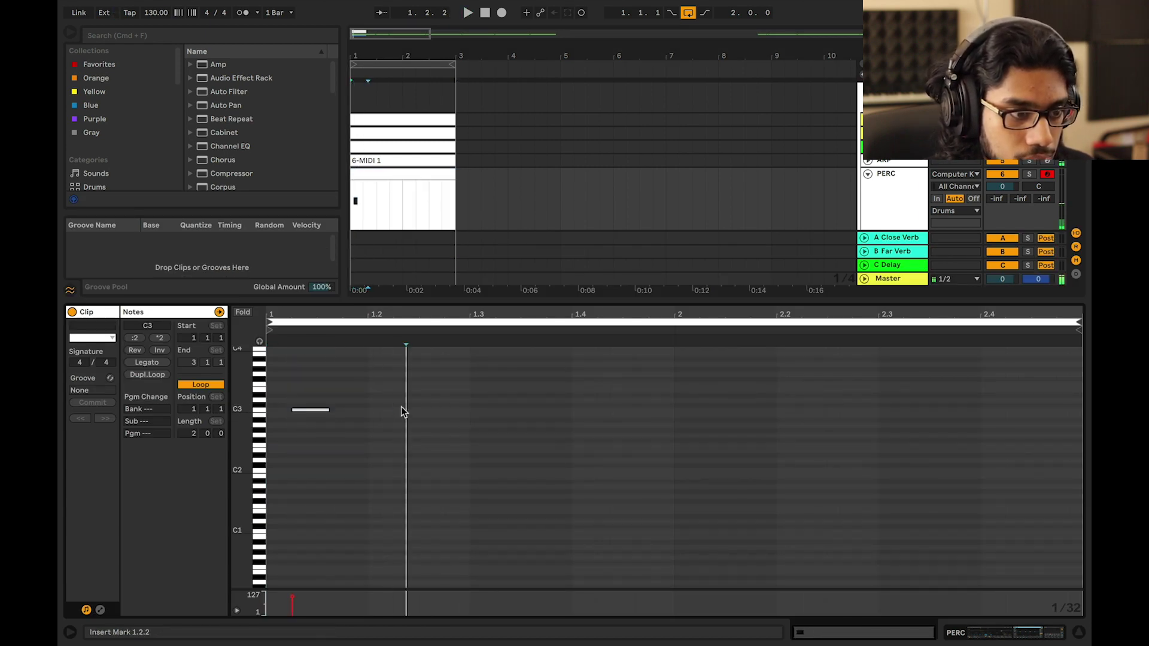
key(space)
key(space)
mouse_move(401, 411)
mouse_down()
mouse_move(350, 411)
mouse_move(380, 410)
mouse_up()
Add a longer C3 note at 1.2.4 and a short, low-velocity C3 note just before it at 1.2.3
double_click(449, 410)
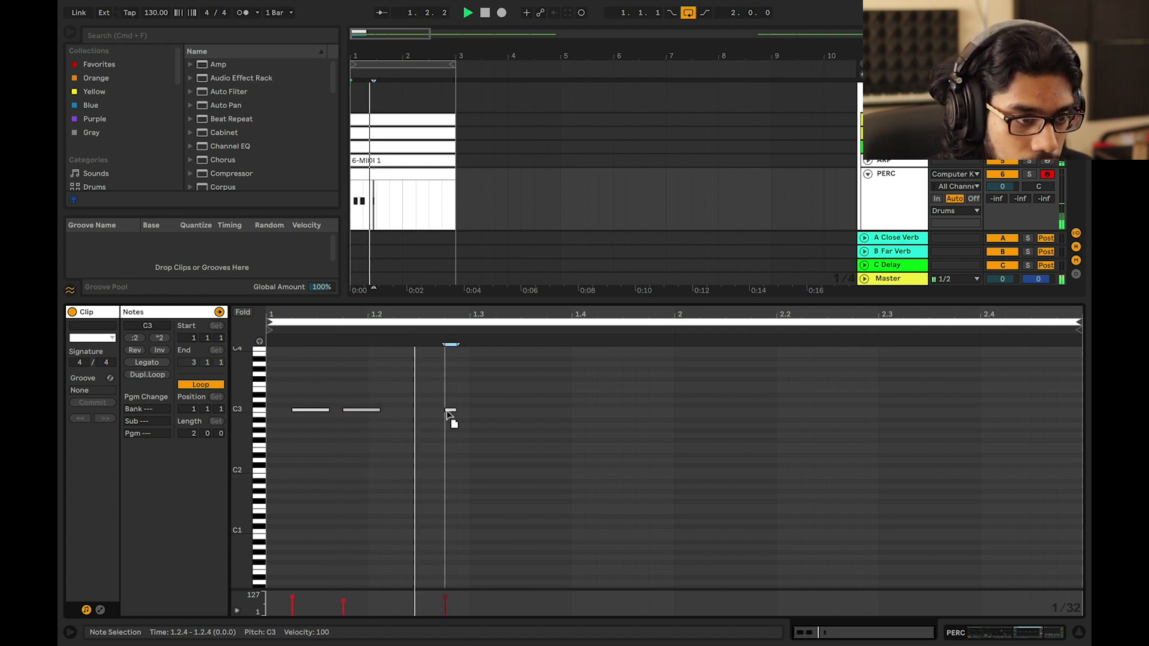
drag(457, 410, 495, 411)
double_click(422, 411)
drag(419, 597, 420, 613)
double_click(395, 412)
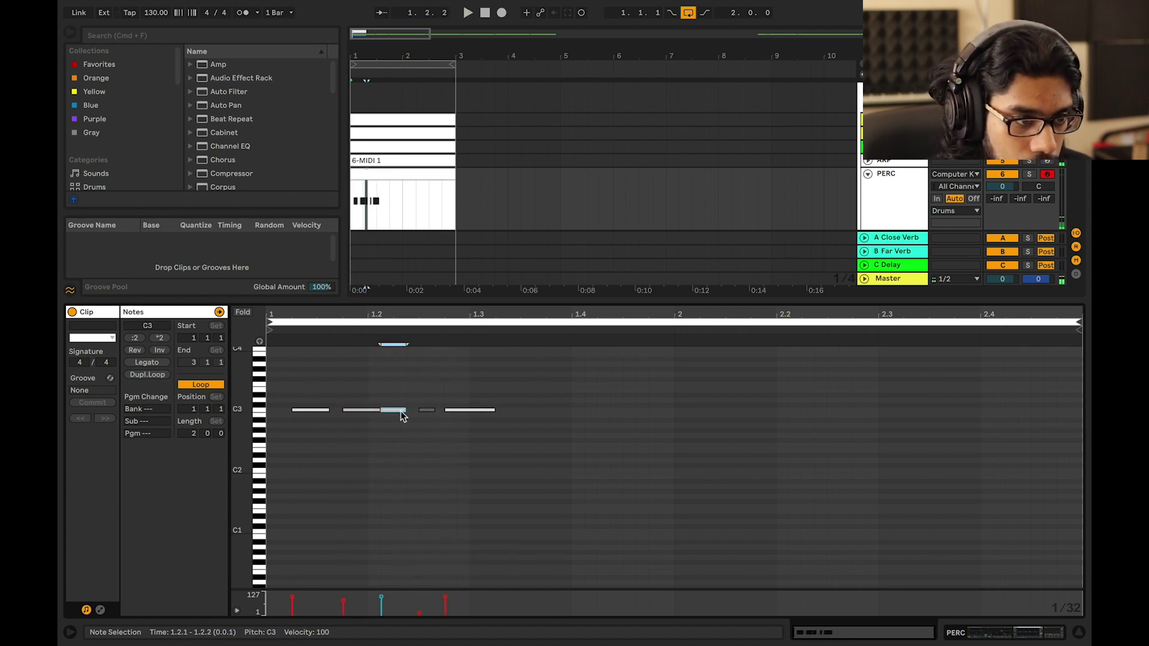
drag(402, 411, 383, 411)
double_click(395, 411)
Add a C3 note at 1.3.3, shorten the 1.2.4 note, and add a low-velocity C3 note at 1.3.2
key(space)
double_click(525, 411)
mouse_move(533, 410)
mouse_down()
mouse_move(559, 411)
mouse_move(547, 410)
mouse_up()
drag(495, 410, 481, 411)
click(497, 412)
double_click(500, 411)
drag(496, 598, 496, 609)
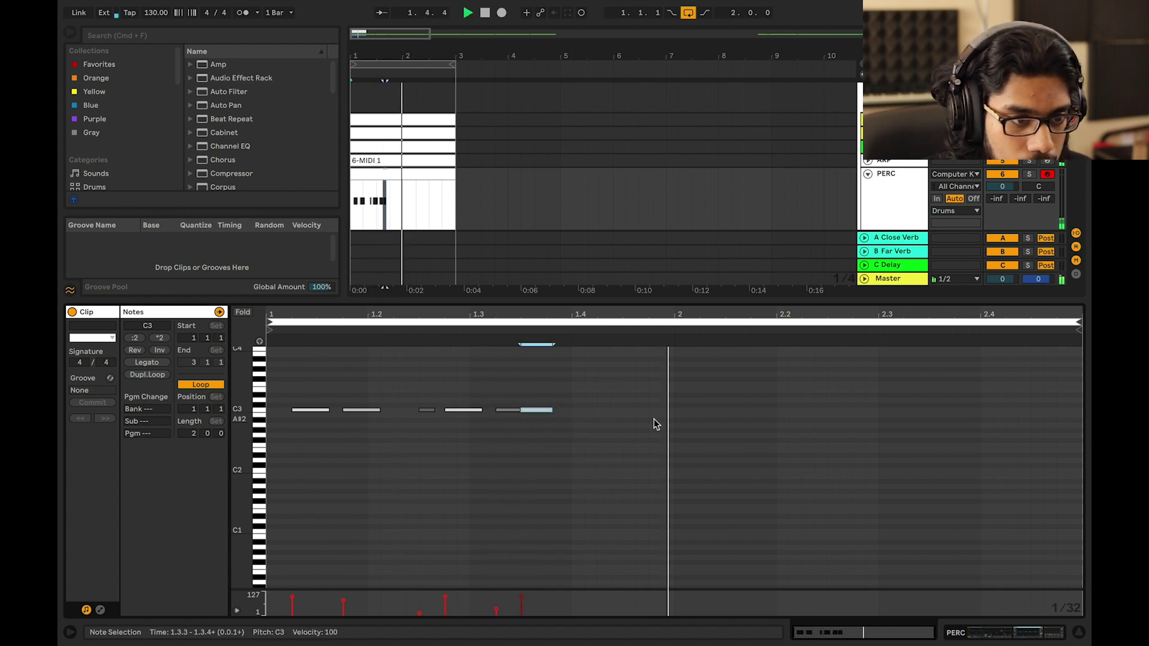
Duplicate the pattern into bar 2 and rework the copy's opening so its C3 notes start at 2.1.3 and 2.2.2
key(super+a)
key(super+d)
double_click(716, 410)
double_click(738, 411)
drag(723, 409, 812, 411)
double_click(770, 411)
double_click(710, 412)
Lower the velocities of the short notes at 2.2.2 and 2.2.3, set the clip's first note to about 59, and play the loop
click(791, 479)
mouse_move(802, 597)
mouse_down()
mouse_move(802, 611)
mouse_move(827, 603)
mouse_up()
click(848, 513)
click(824, 599)
drag(854, 609, 827, 613)
click(801, 601)
click(425, 185)
drag(292, 597, 292, 601)
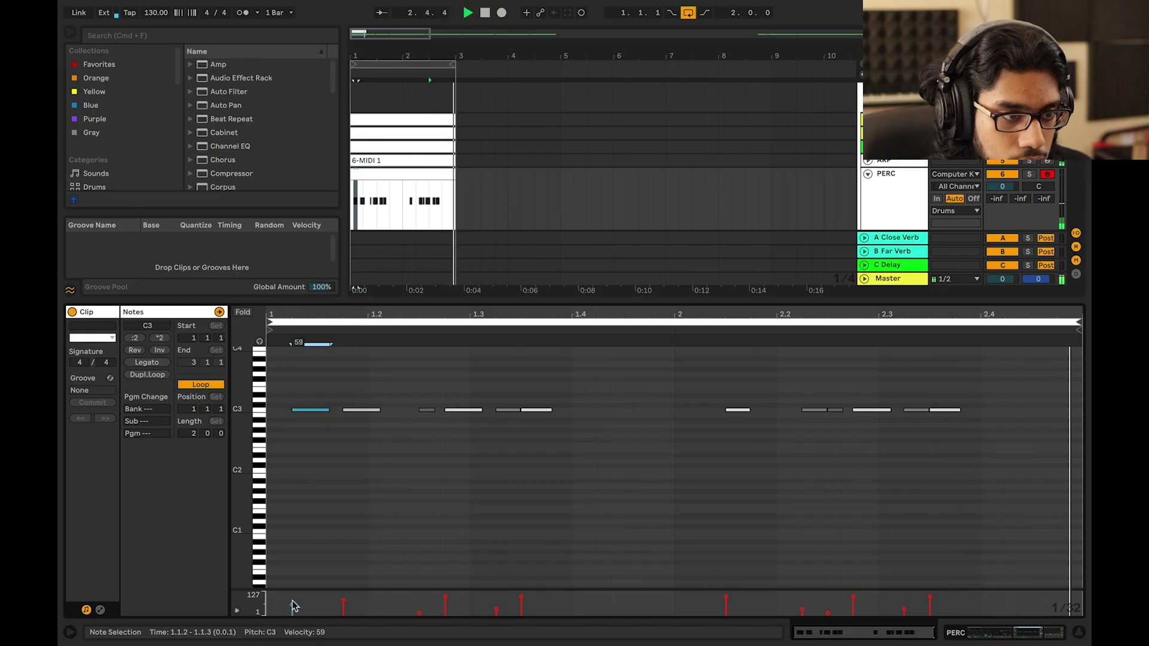
click(352, 220)
key(space)
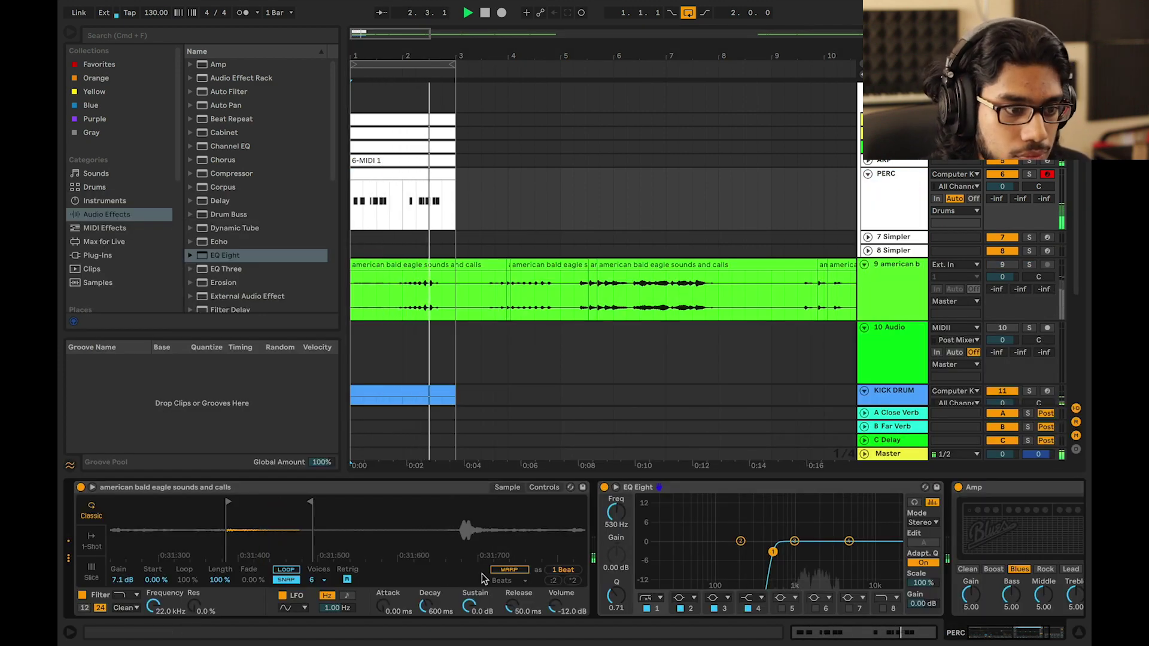
key(space)
Add an Auto Pan after the Amp and raise its amount to 46.9 %
scroll(598, 549, right, 3)
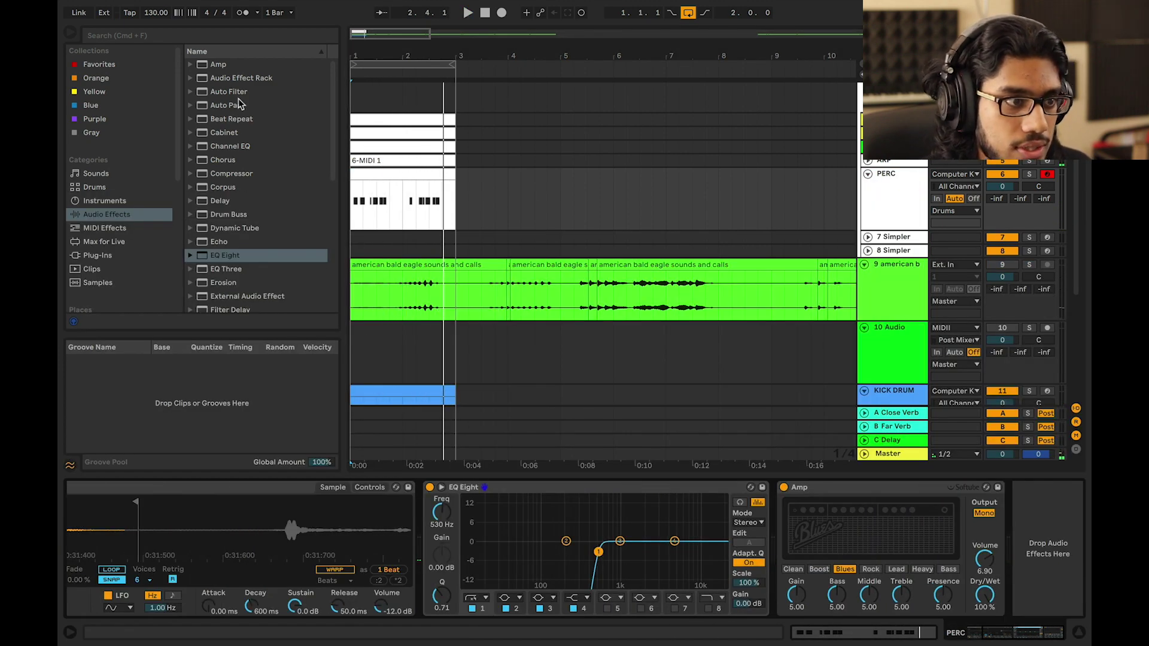
drag(239, 103, 1013, 549)
key(space)
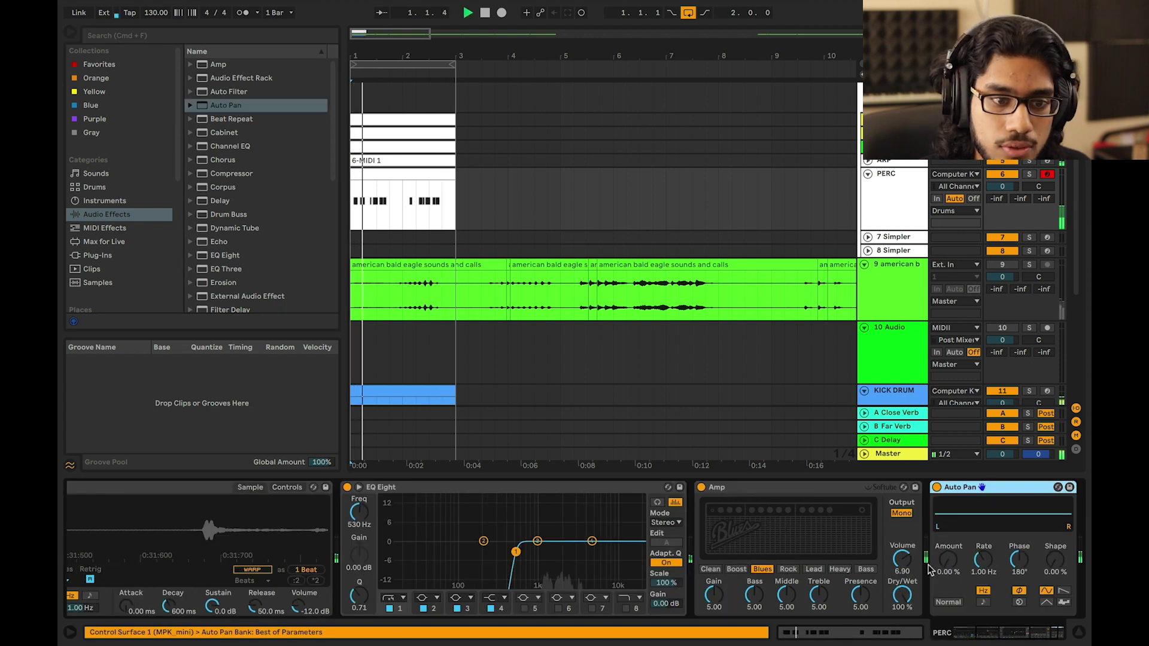
drag(941, 565, 940, 556)
scroll(940, 561, right, 2)
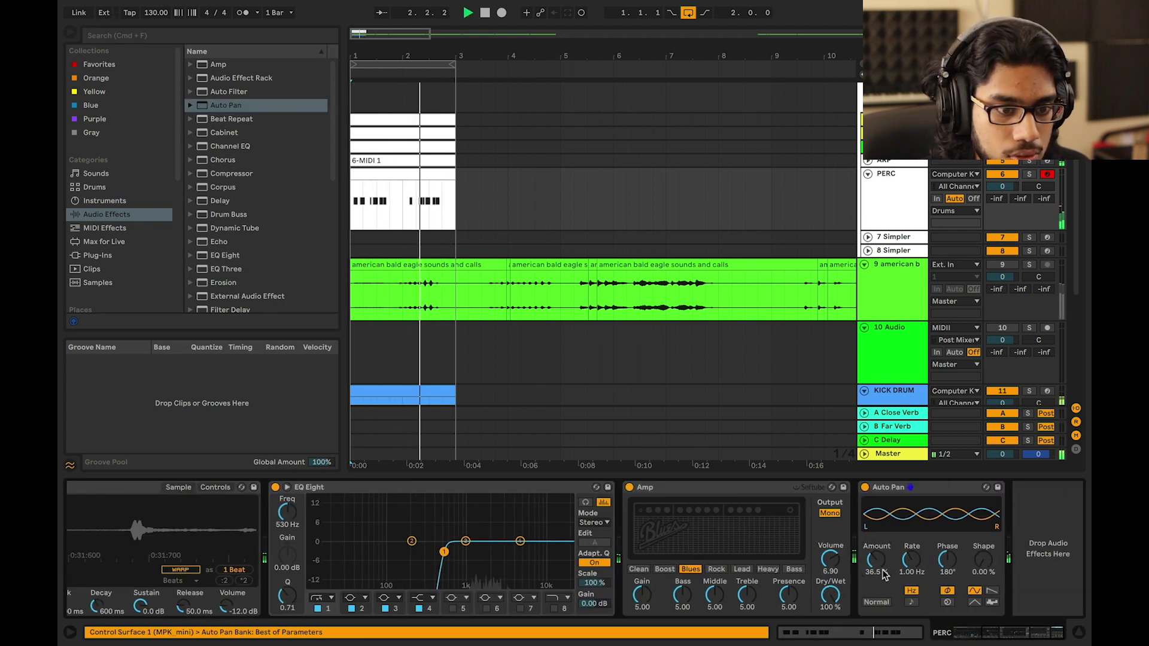
key(space)
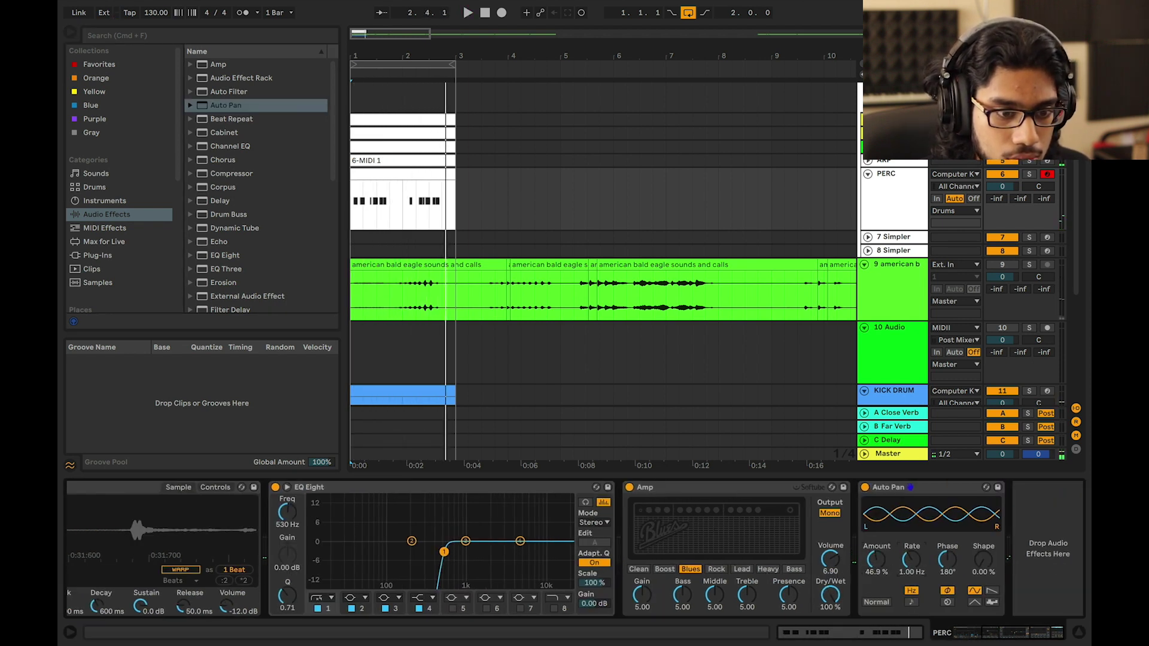
Set the Auto Pan's rate to 0.87 Hz, shape to 52.4 % and amount to 57.1 %
drag(912, 560, 912, 557)
key(space)
drag(984, 561, 983, 529)
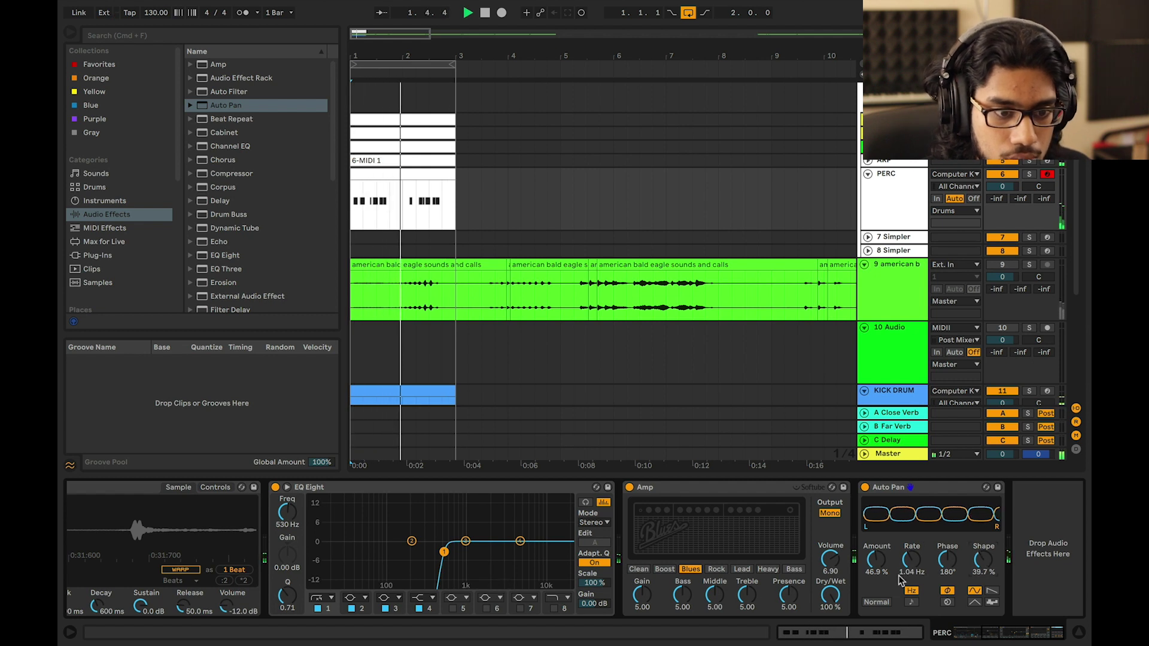
drag(876, 562, 877, 561)
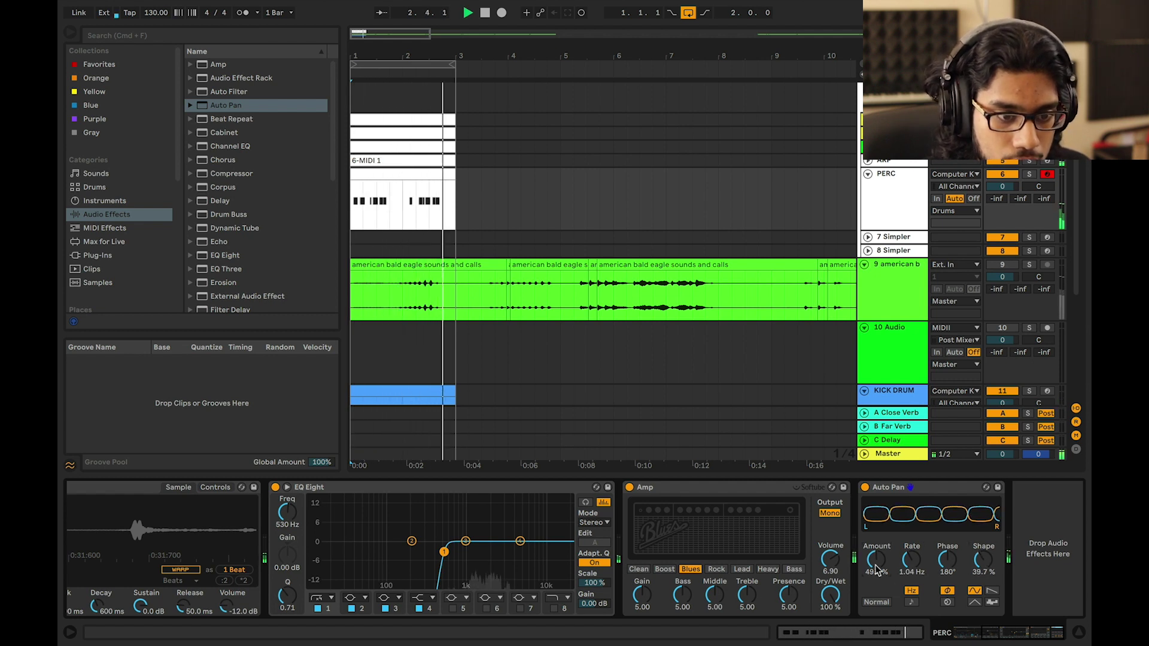
click(911, 602)
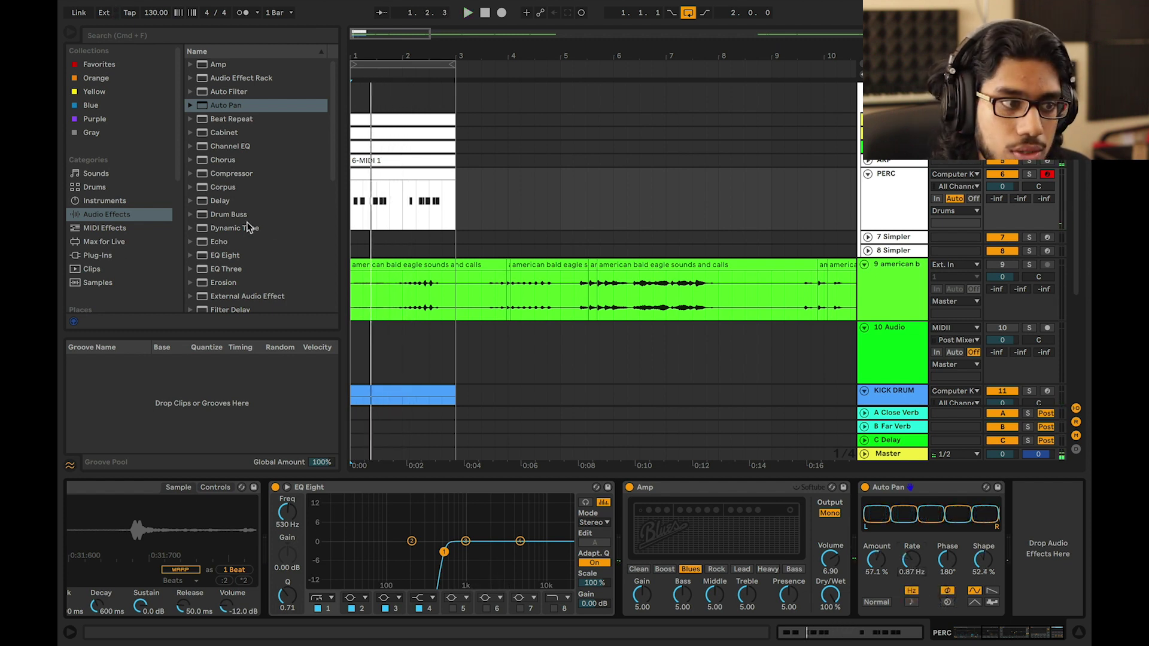
Add a Saturator at the end of the PERC effect chain and set its curve type to Medium Curve
scroll(230, 281, down, 8)
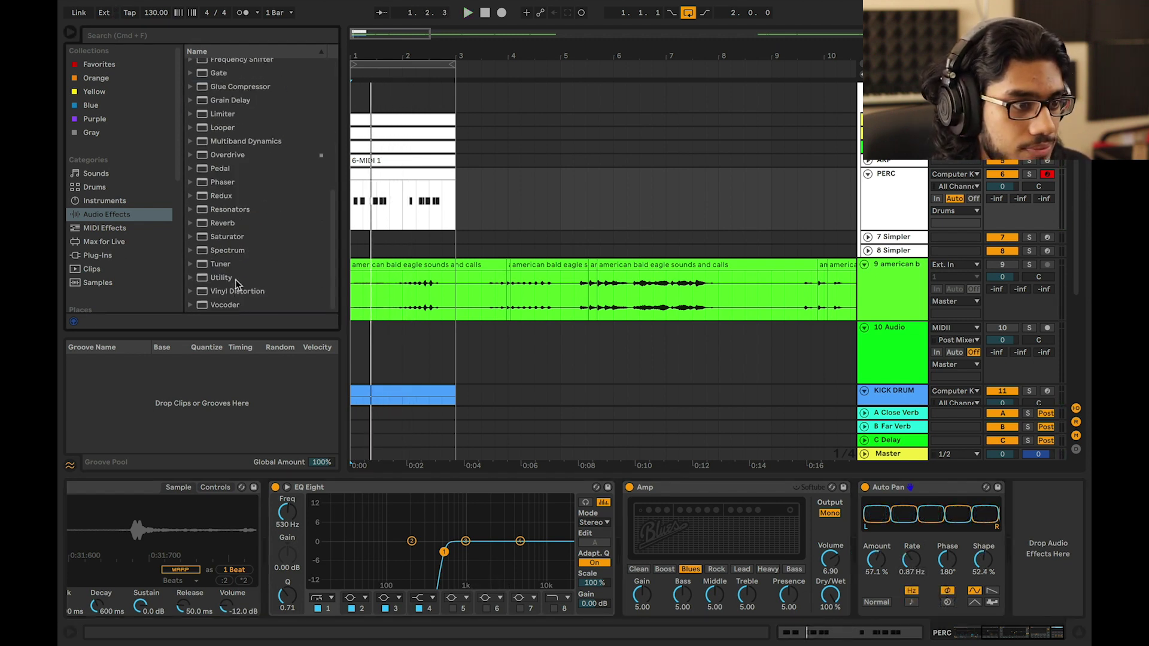
double_click(228, 236)
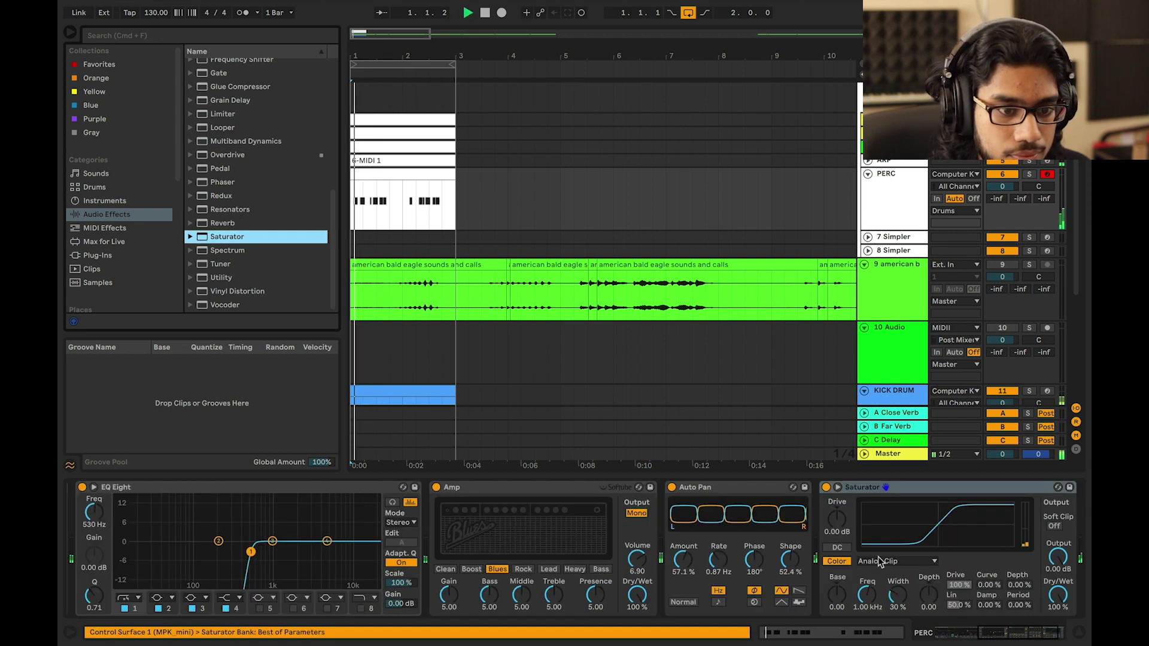
click(875, 563)
click(883, 580)
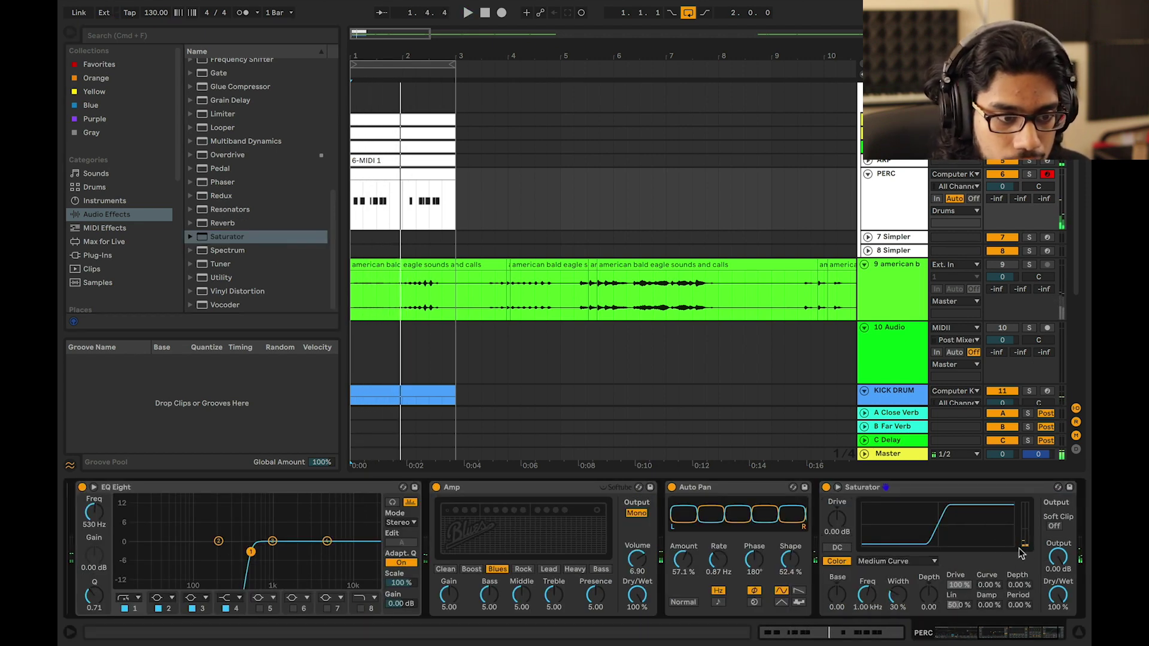
Shape the Simpler's amplitude envelope into a short pluck with a 260 ms decay and -inf dB sustain
scroll(407, 545, left, 5)
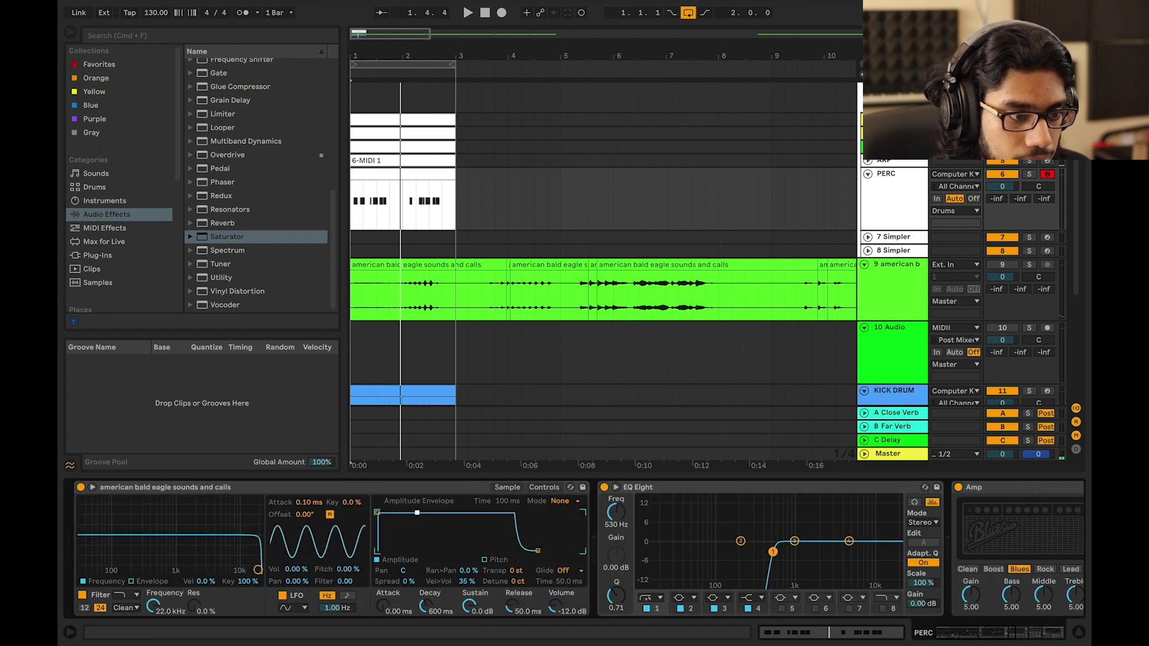
key(space)
drag(417, 513, 413, 550)
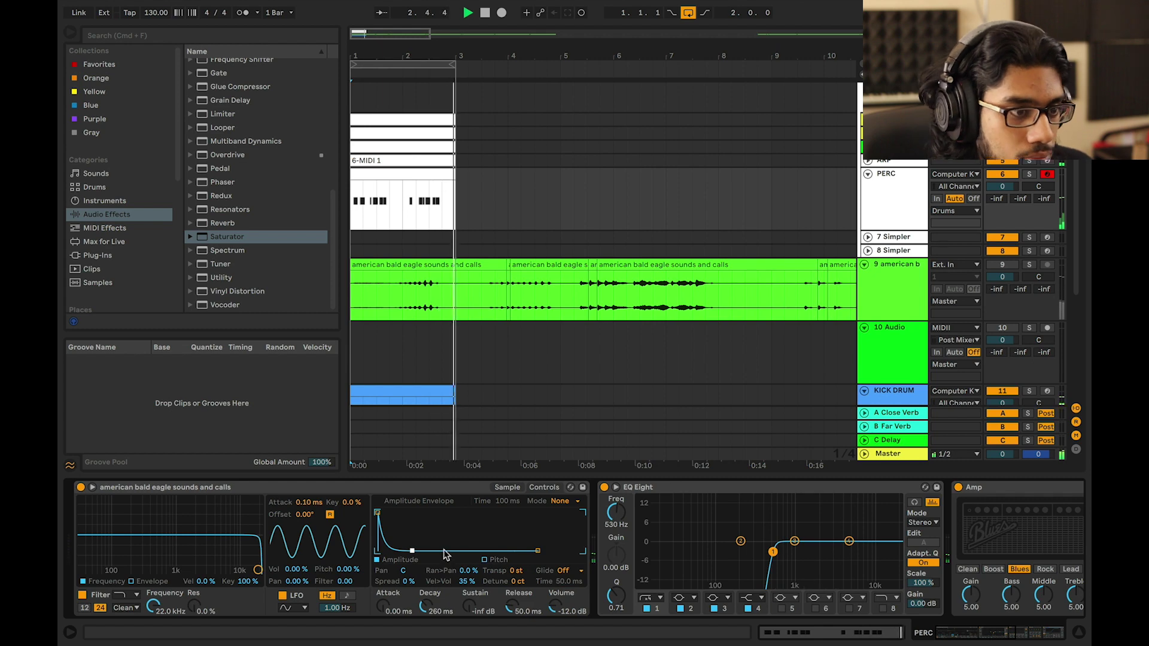
Insert an Echo effect between the Auto Pan and the Saturator and start playback
scroll(444, 549, right, 5)
scroll(444, 549, right, 5)
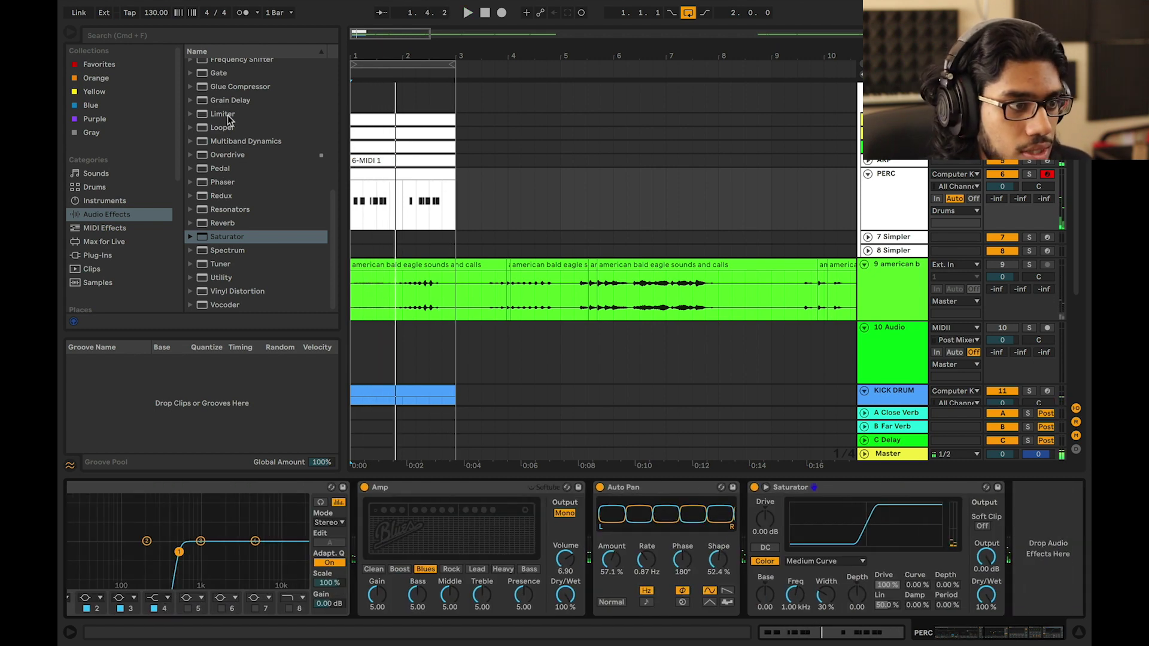
scroll(239, 120, up, 6)
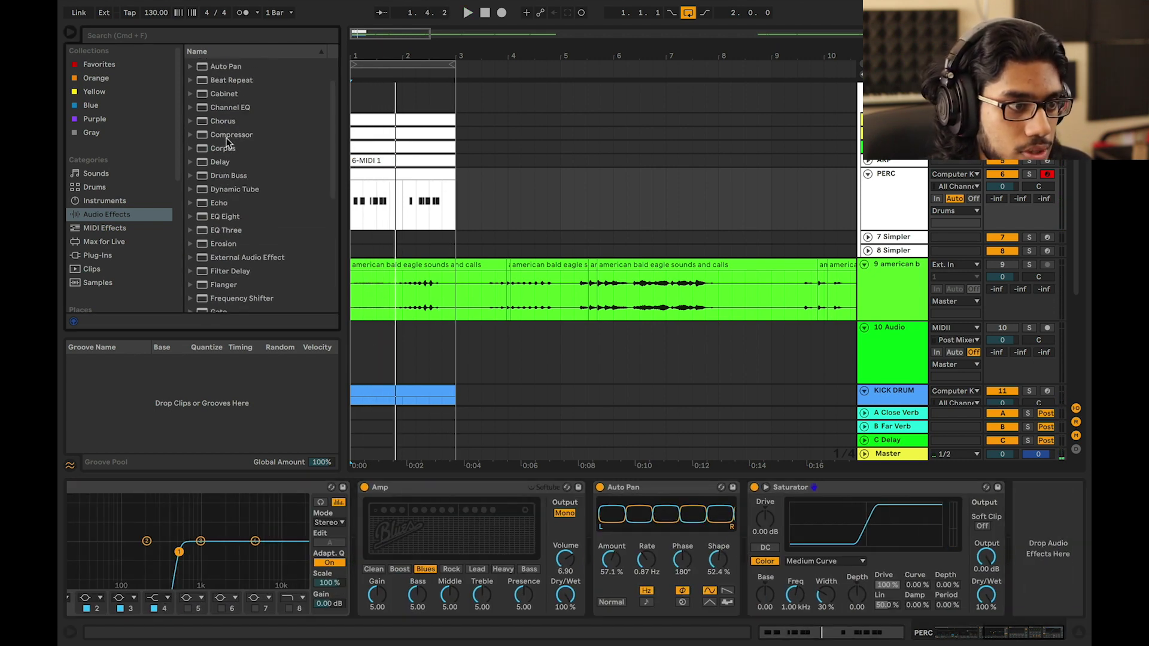
drag(295, 311, 502, 538)
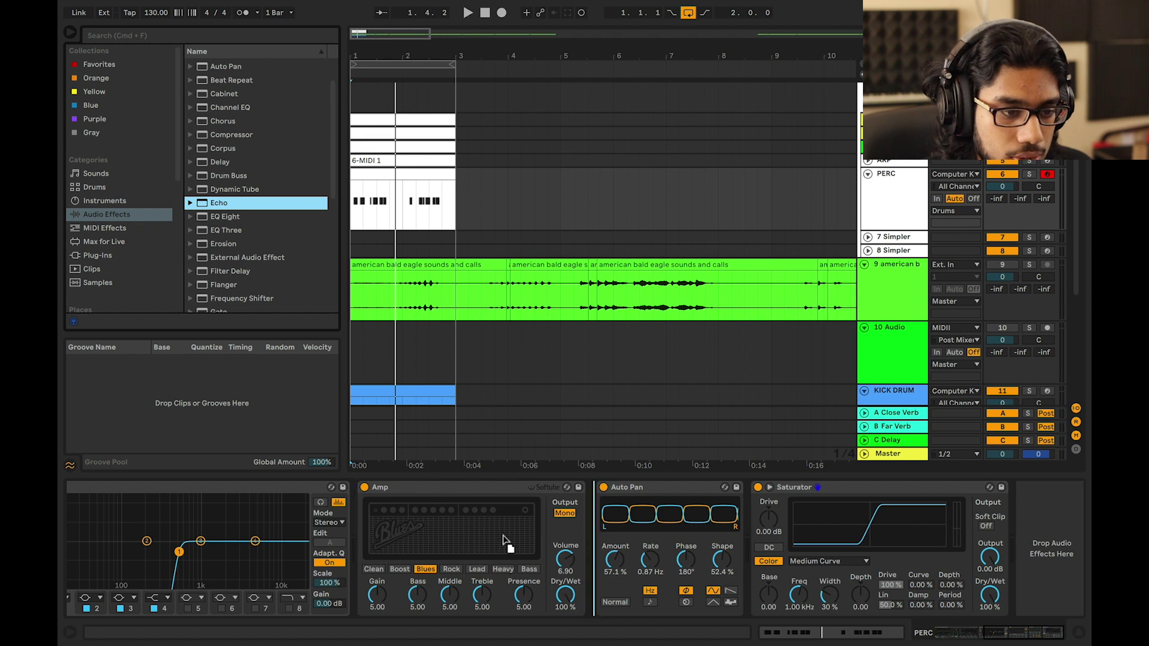
drag(669, 550, 744, 554)
key(space)
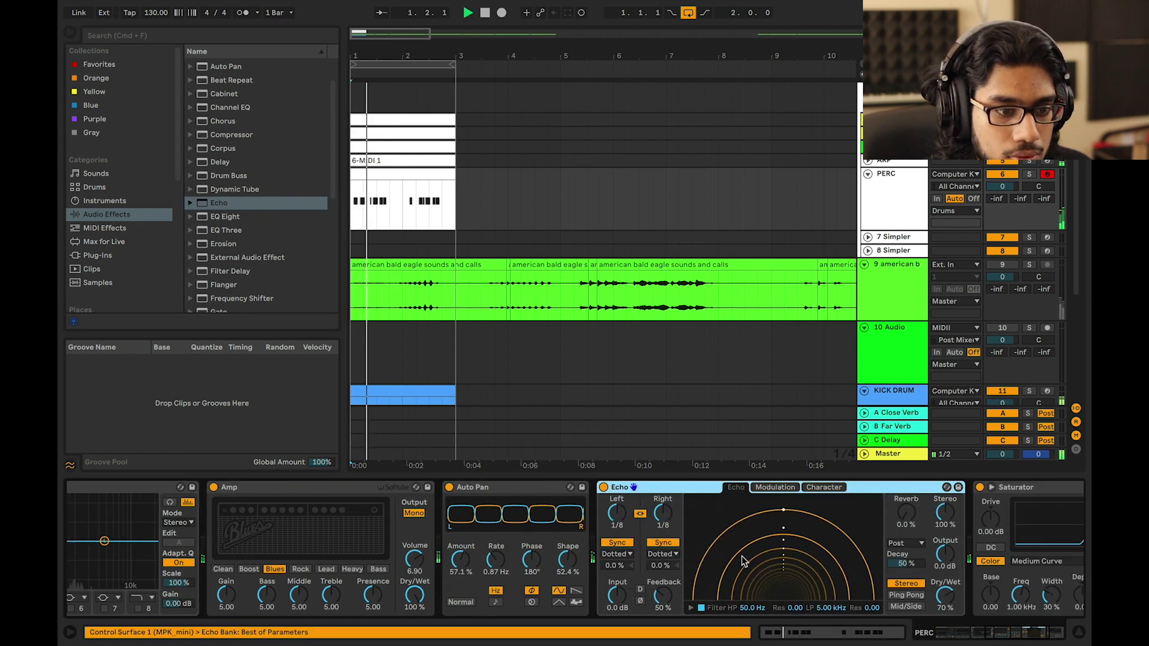
With the PERC track temporarily soloed, set the Echo's dry/wet to 37 % and its filter to 389 Hz high-pass and 2.19 kHz low-pass
click(1029, 173)
key(space)
drag(894, 590, 842, 598)
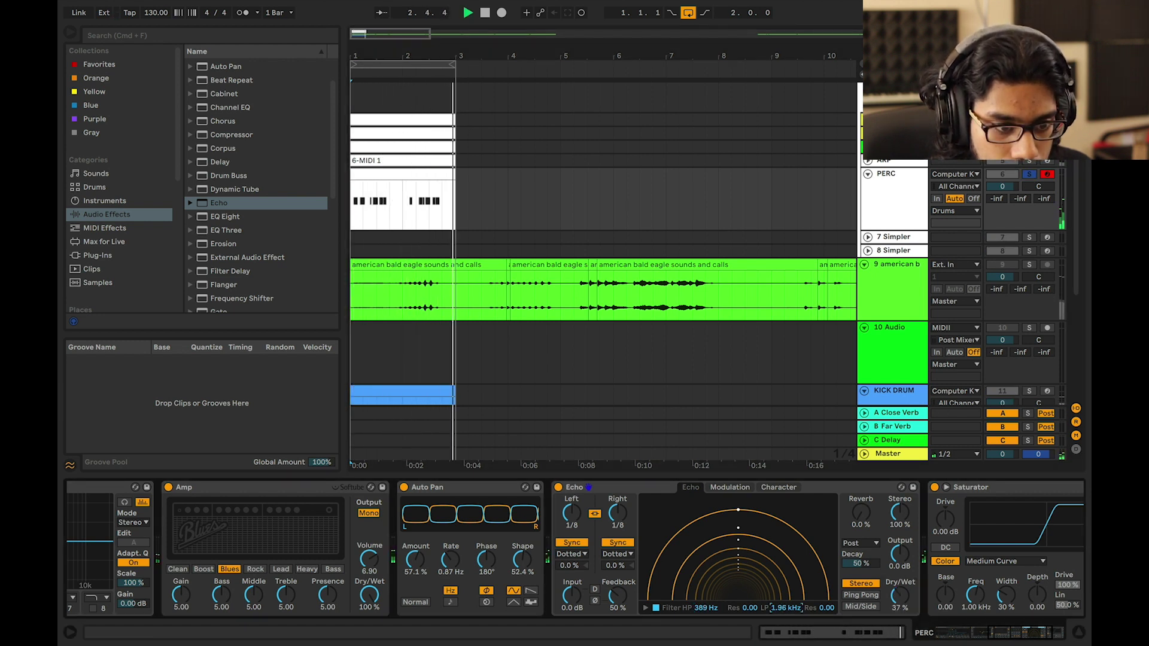
drag(786, 607, 786, 602)
click(1029, 174)
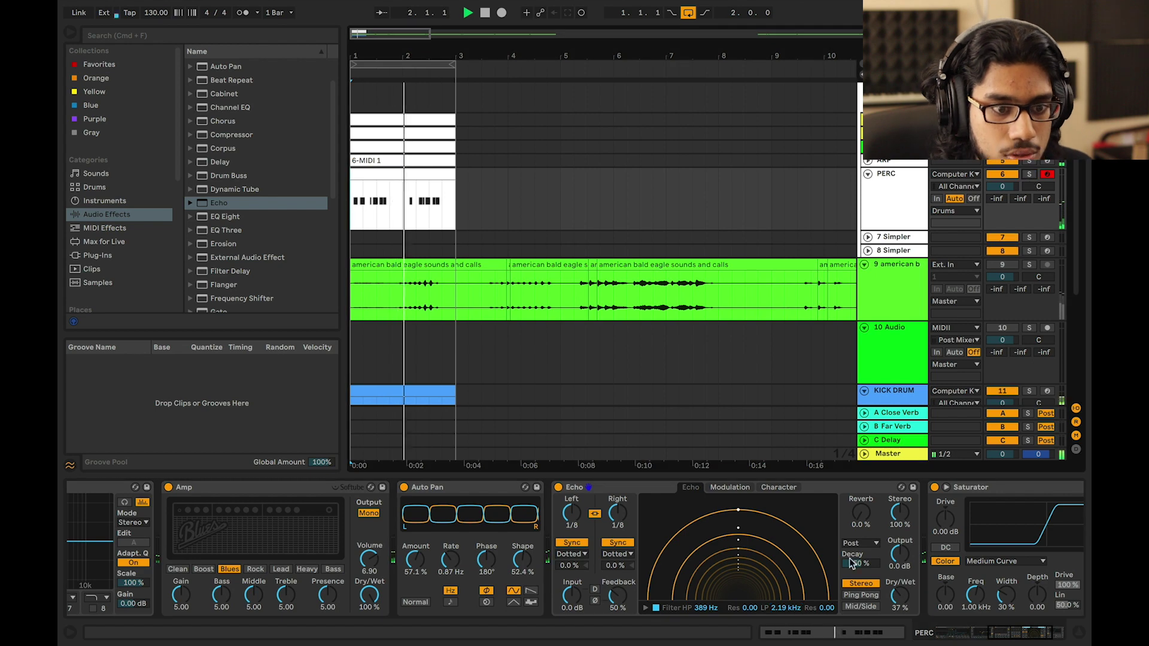
Raise the Echo's dry/wet to 46 % and set the Saturator's drive to 1.71 dB on the PERC track
drag(899, 595, 900, 586)
scroll(893, 567, right, 5)
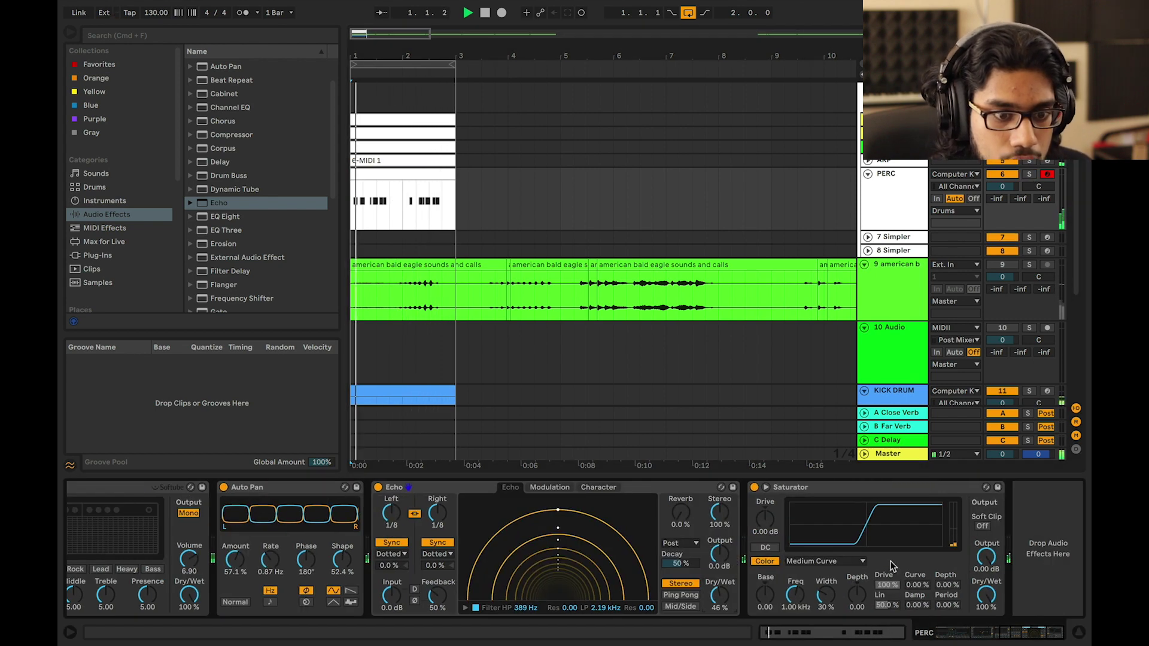
mouse_move(765, 518)
mouse_down()
mouse_move(765, 497)
mouse_move(765, 520)
mouse_up()
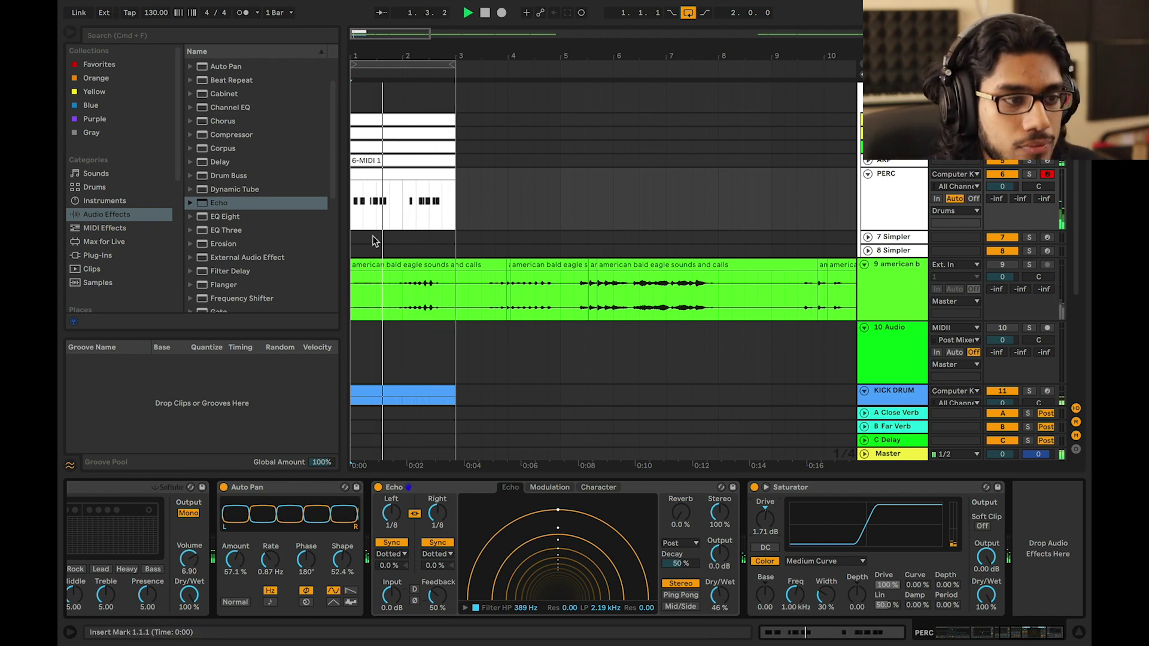
click(392, 210)
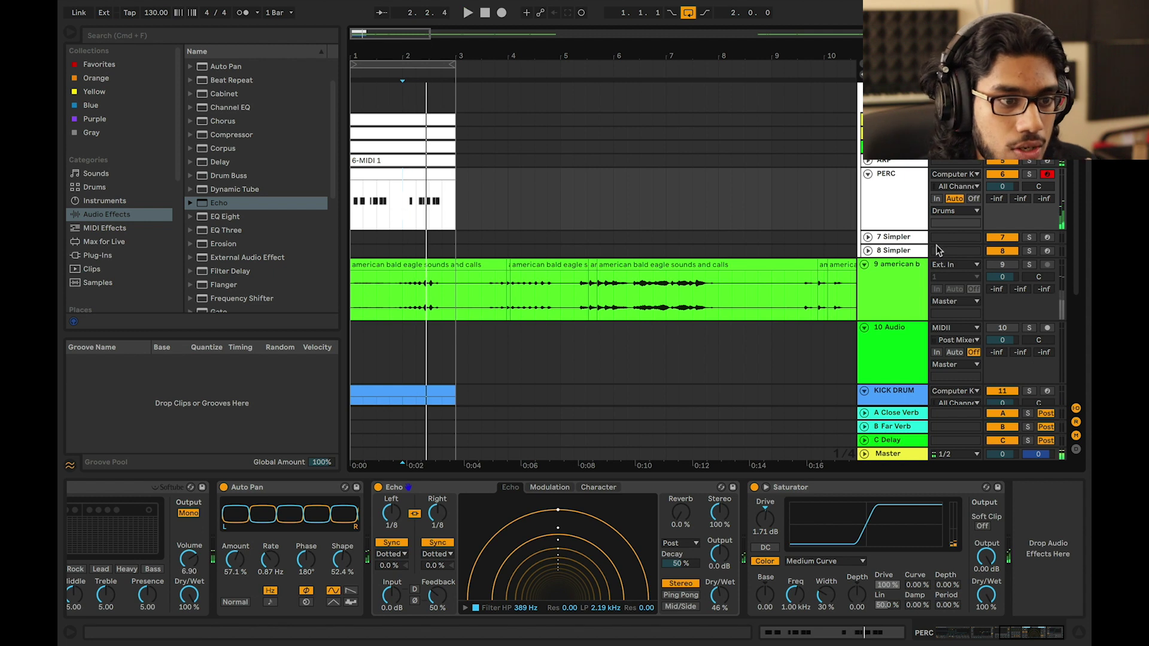
Audition different calls in the soloed bald eagle sample track to find another usable sound
click(626, 311)
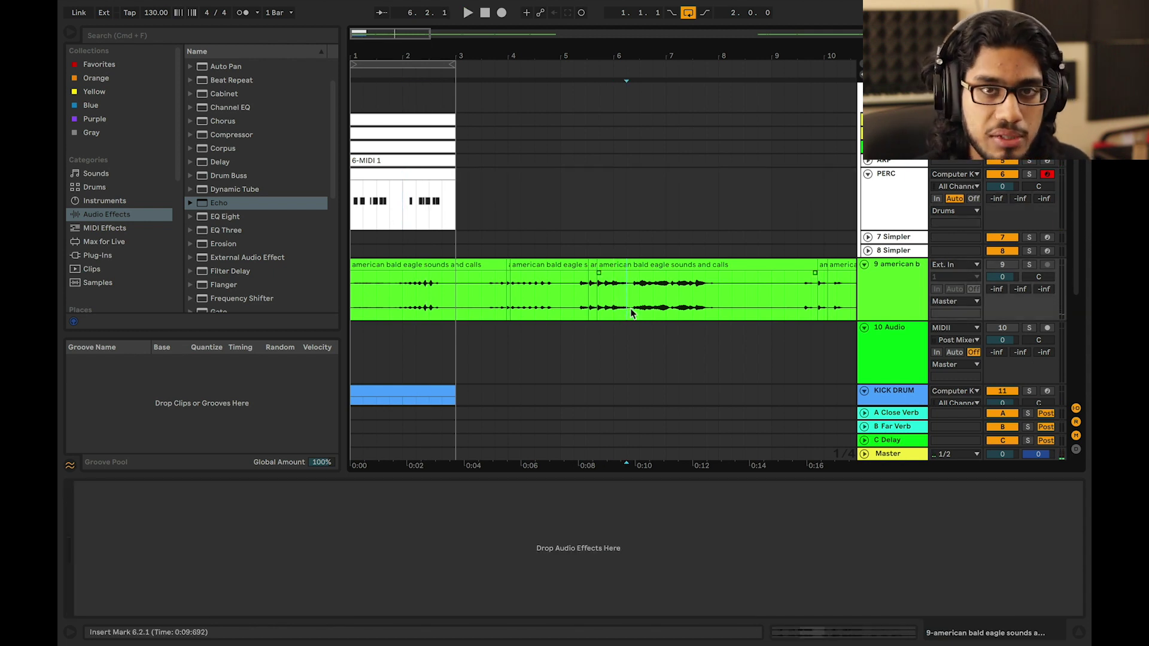
key(plus)
key(plus)
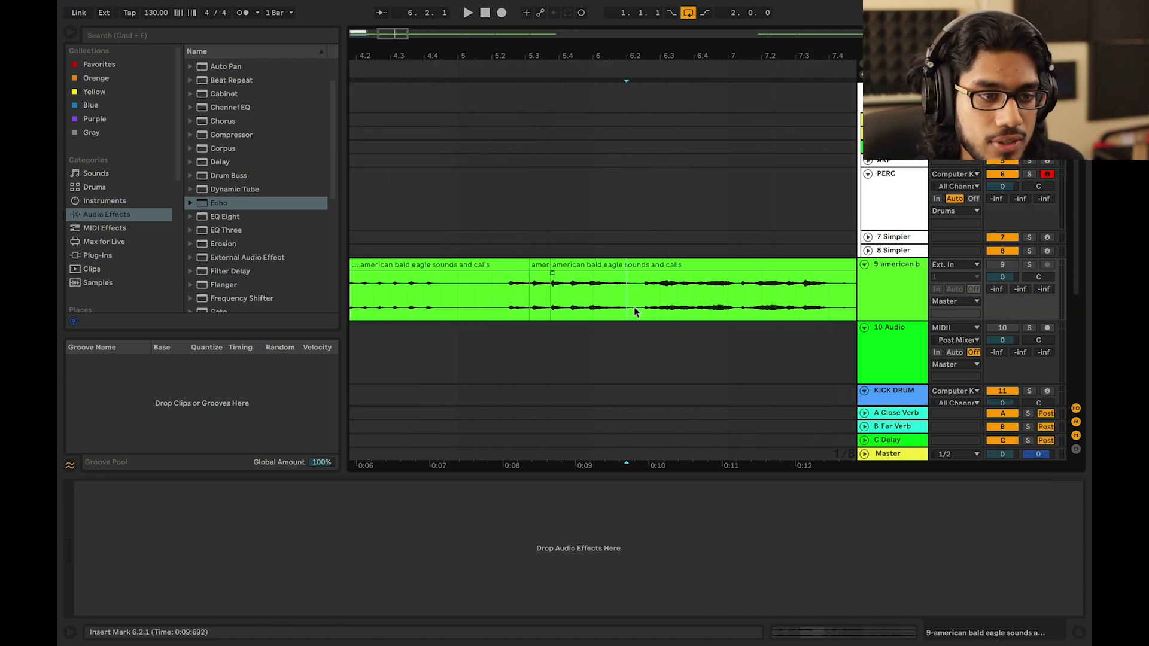
key(minus)
key(minus)
key(plus)
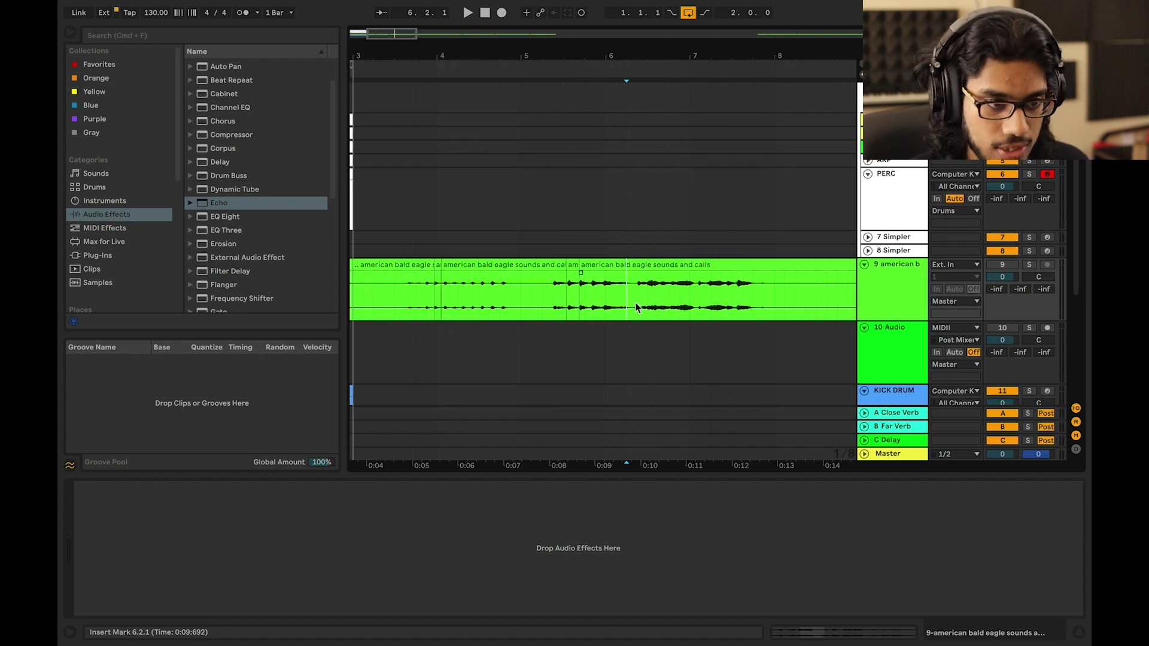
scroll(636, 308, right, 3)
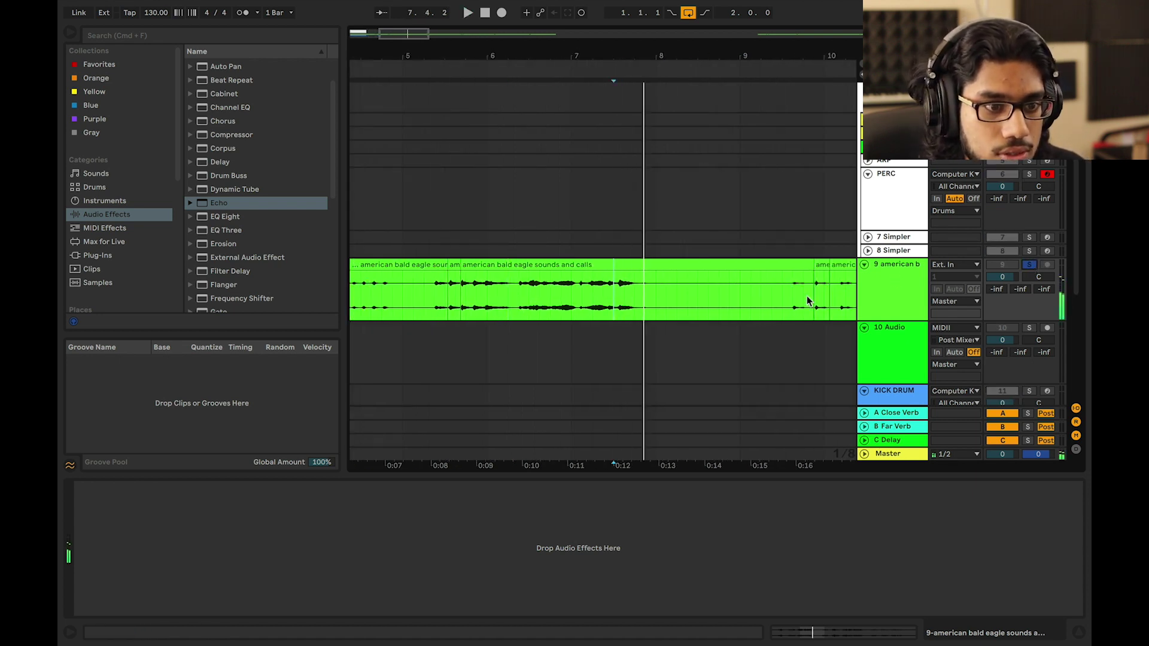
key(space)
scroll(760, 308, right, 10)
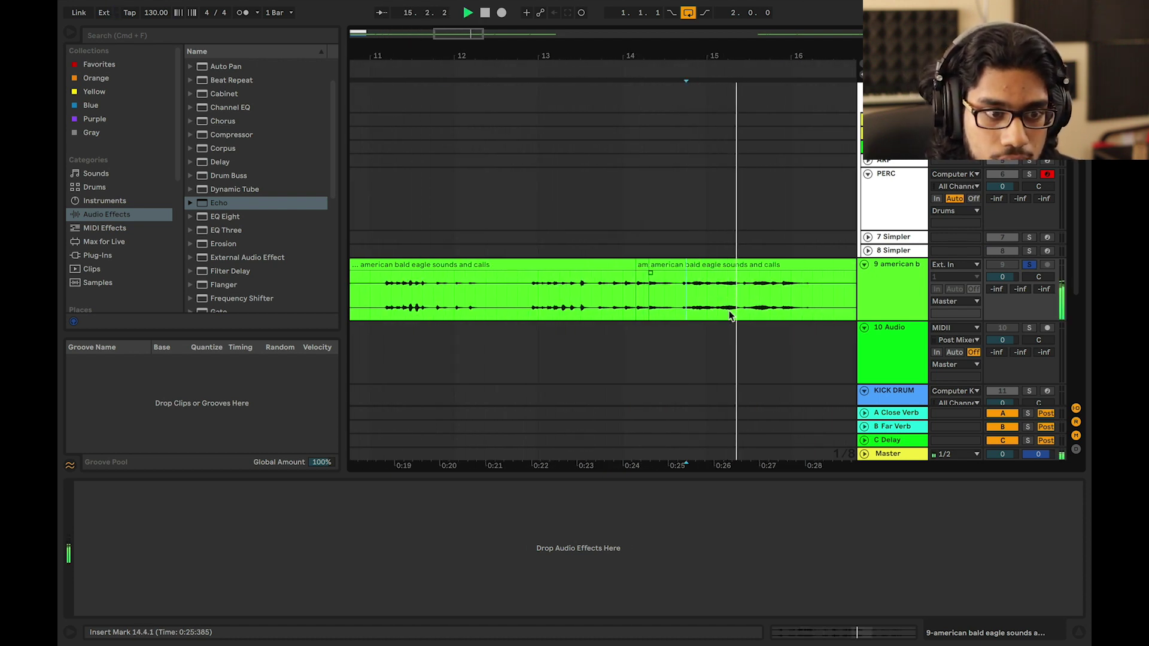
scroll(726, 317, right, 2)
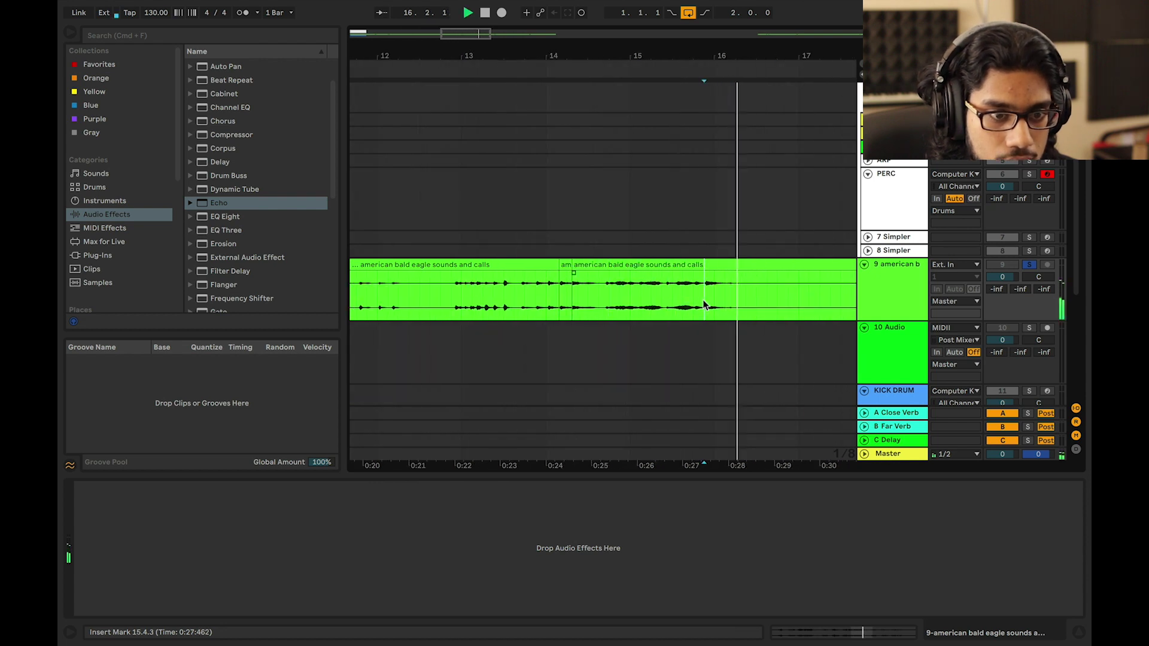
scroll(704, 303, left, 3)
scroll(708, 306, left, 10)
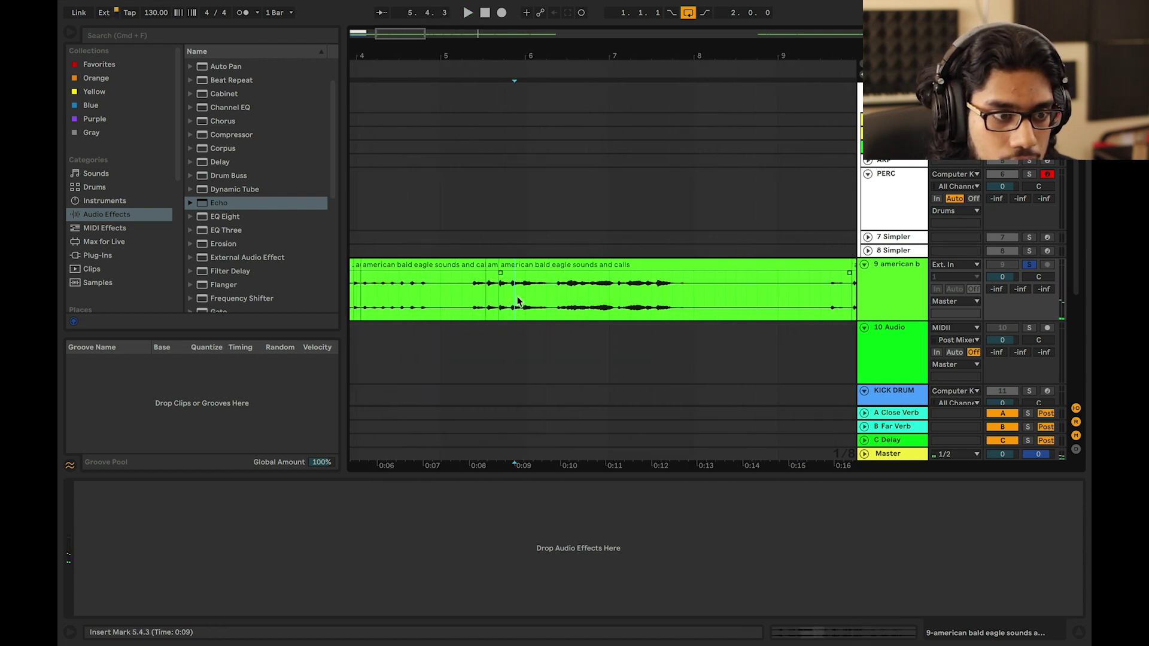
key(space)
key(space)
key(space)
key(space)
scroll(519, 301, right, 10)
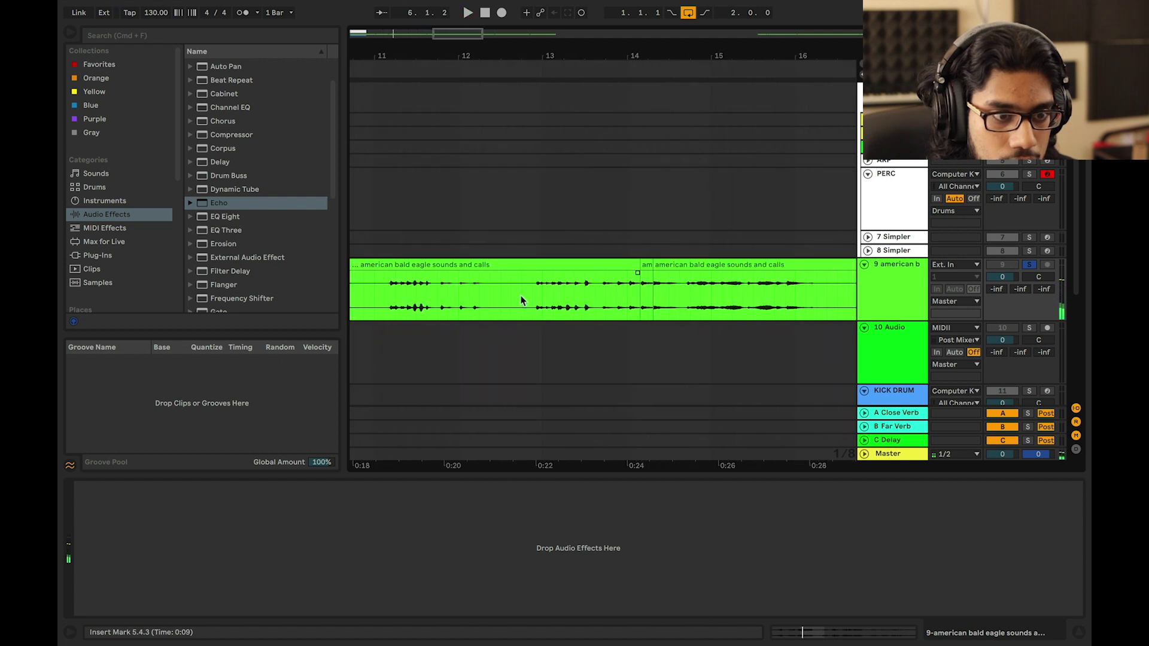
scroll(598, 303, right, 4)
Split the eagle call from 15.4.3 to 16.2.1 into its own clip and insert a MIDI track below the sample track
drag(656, 299, 682, 300)
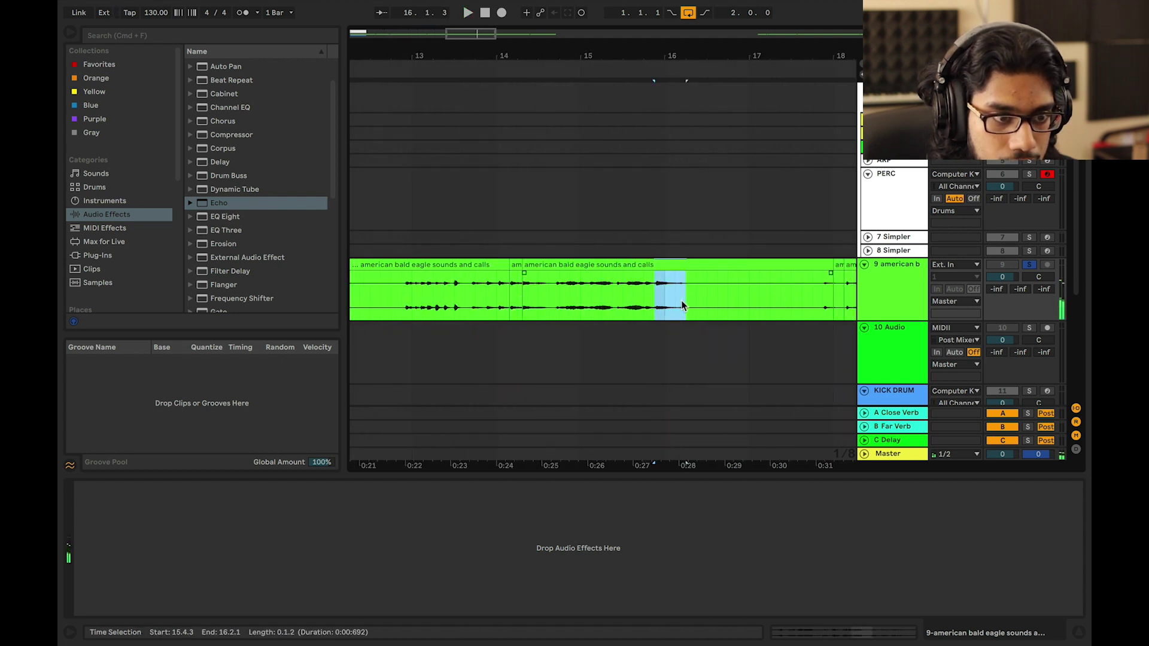
key(super+e)
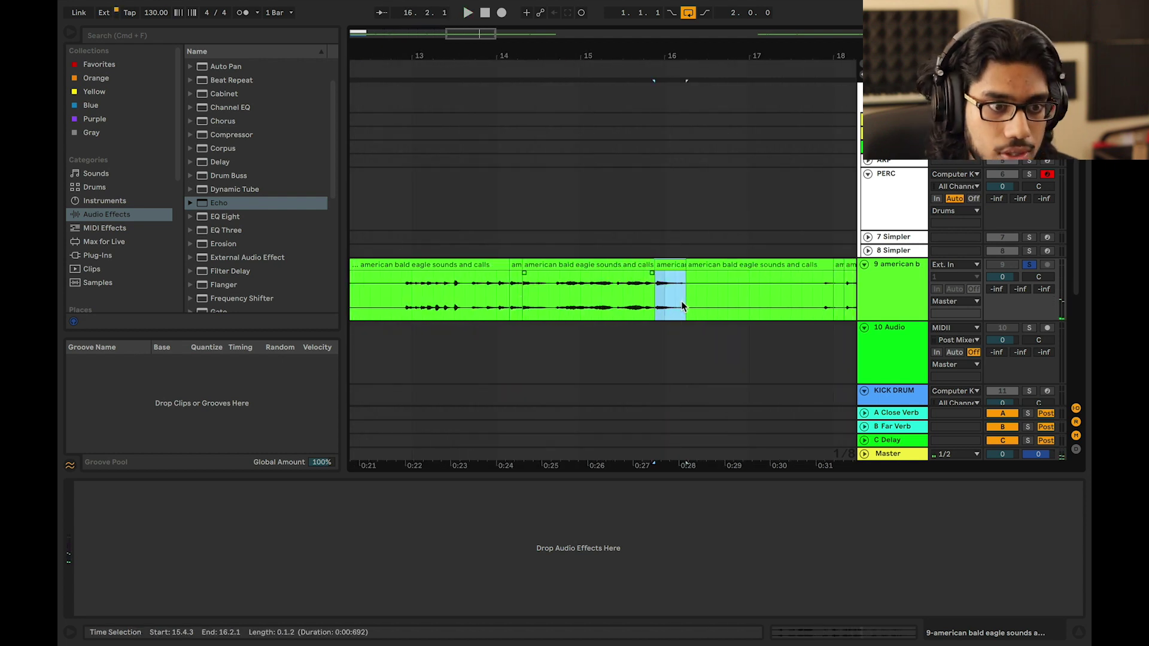
click(907, 306)
key(super+shift+t)
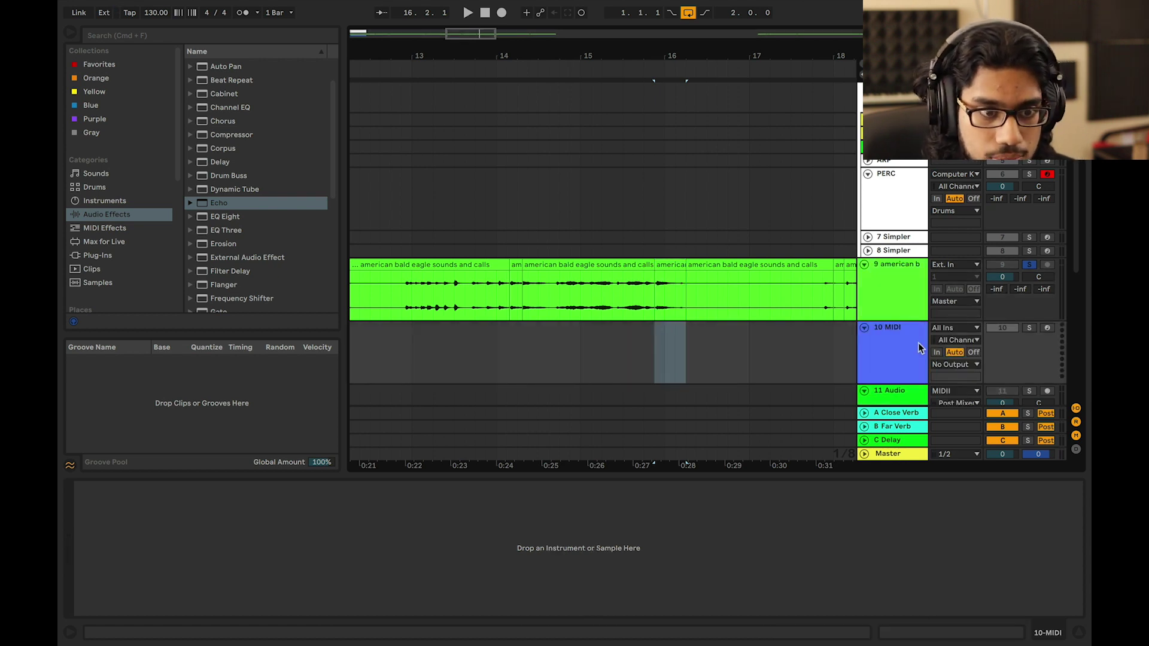
click(108, 256)
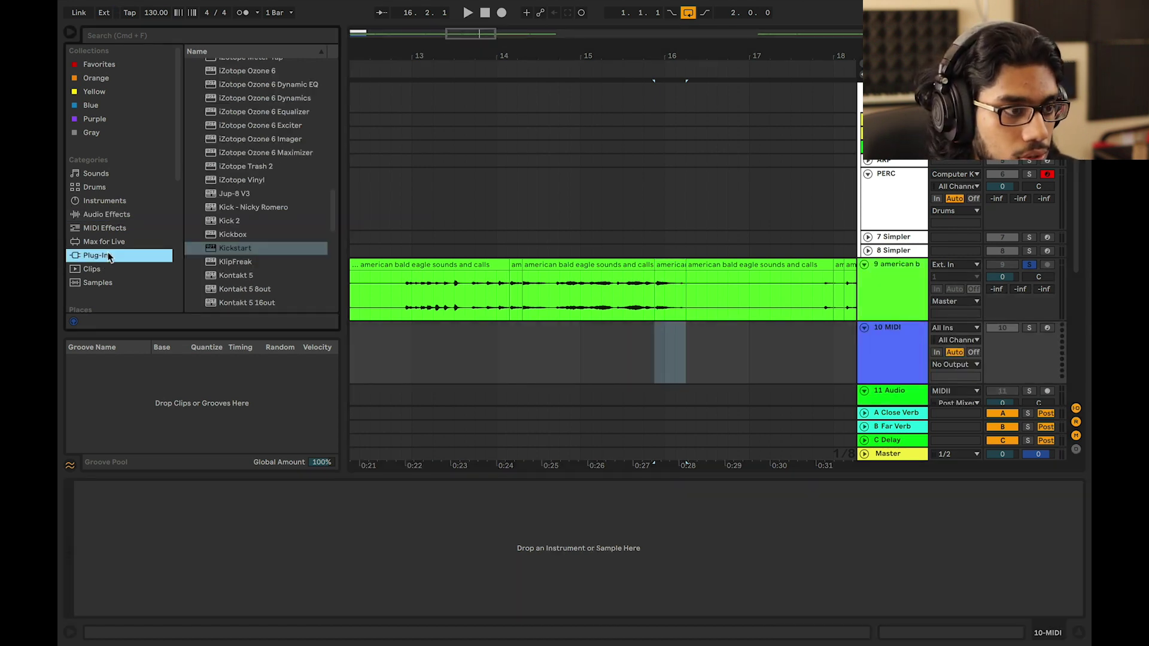
click(105, 202)
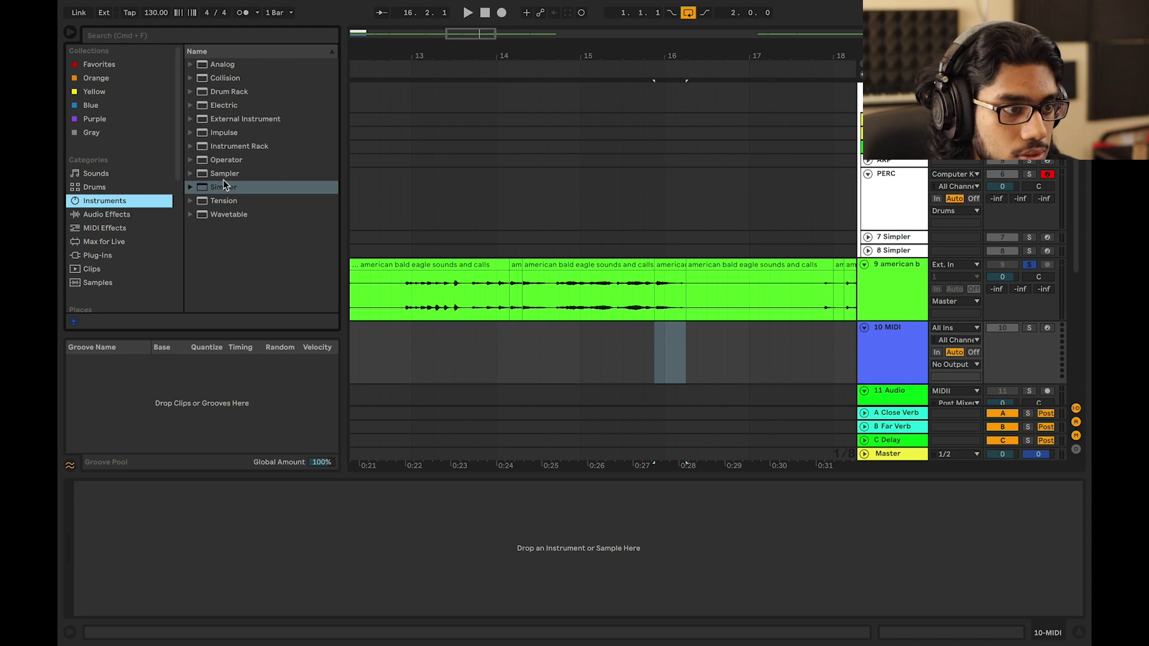
Copy the split eagle call to the start of bar 1 on the new track and unsolo the original sample track
click(694, 264)
key(minus)
key(minus)
key(minus)
key(minus)
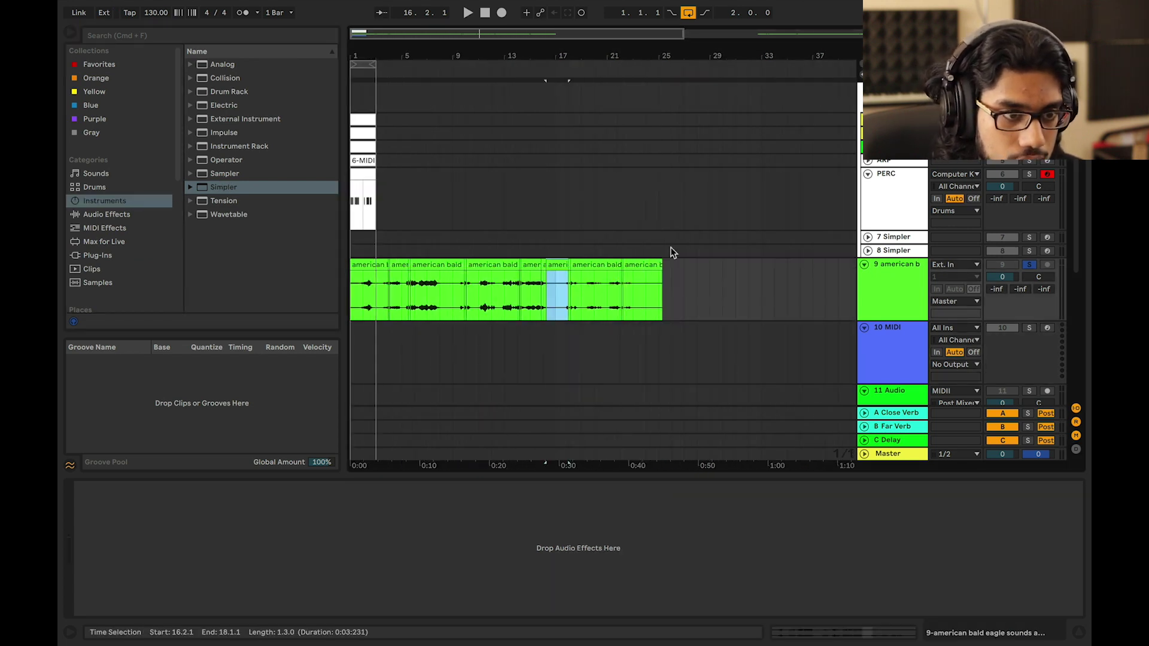
click(544, 265)
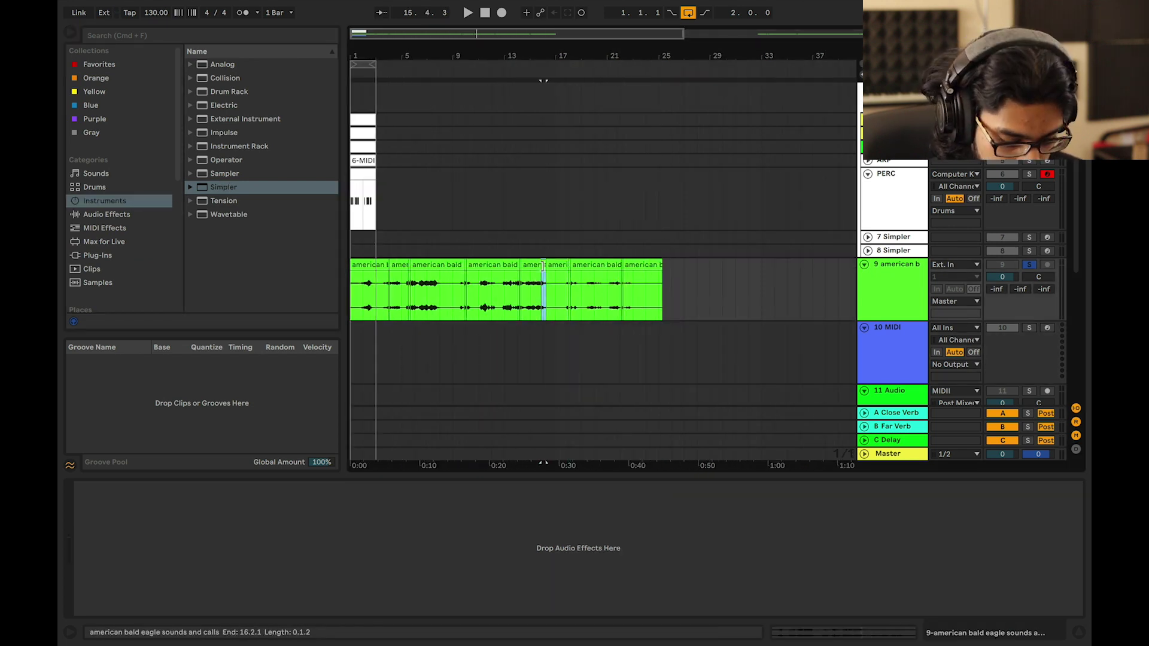
click(358, 346)
key(super+v)
key(plus)
key(plus)
key(plus)
key(plus)
key(plus)
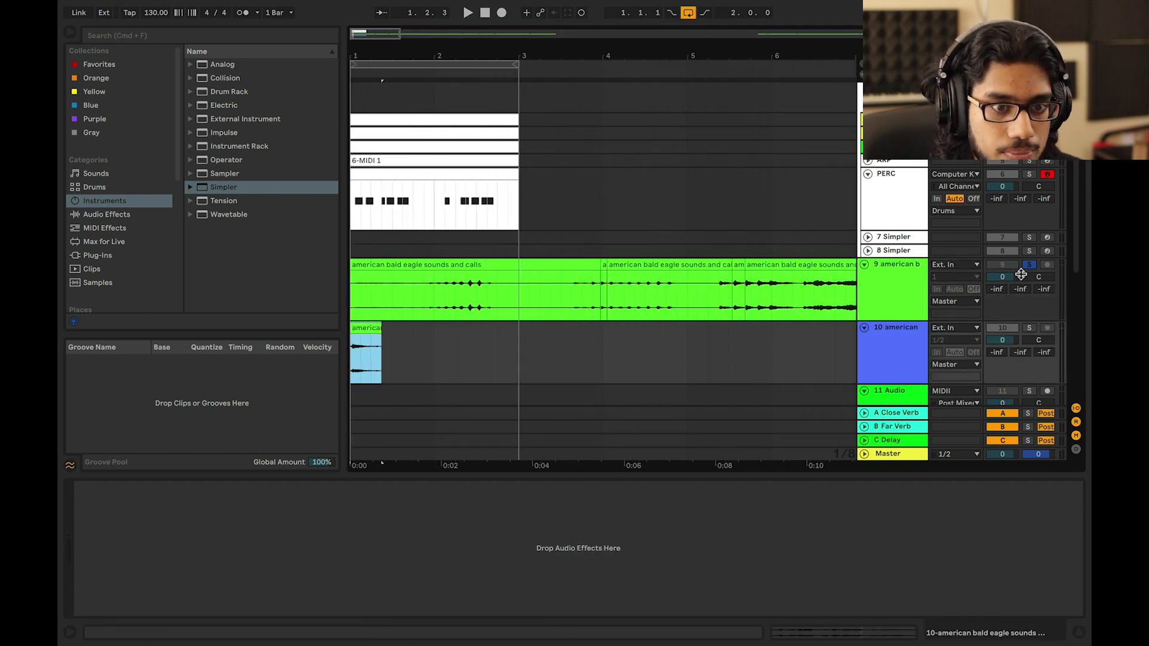
click(1029, 264)
Enable warping on the copied eagle clip and double its segment BPM up to 520
click(370, 339)
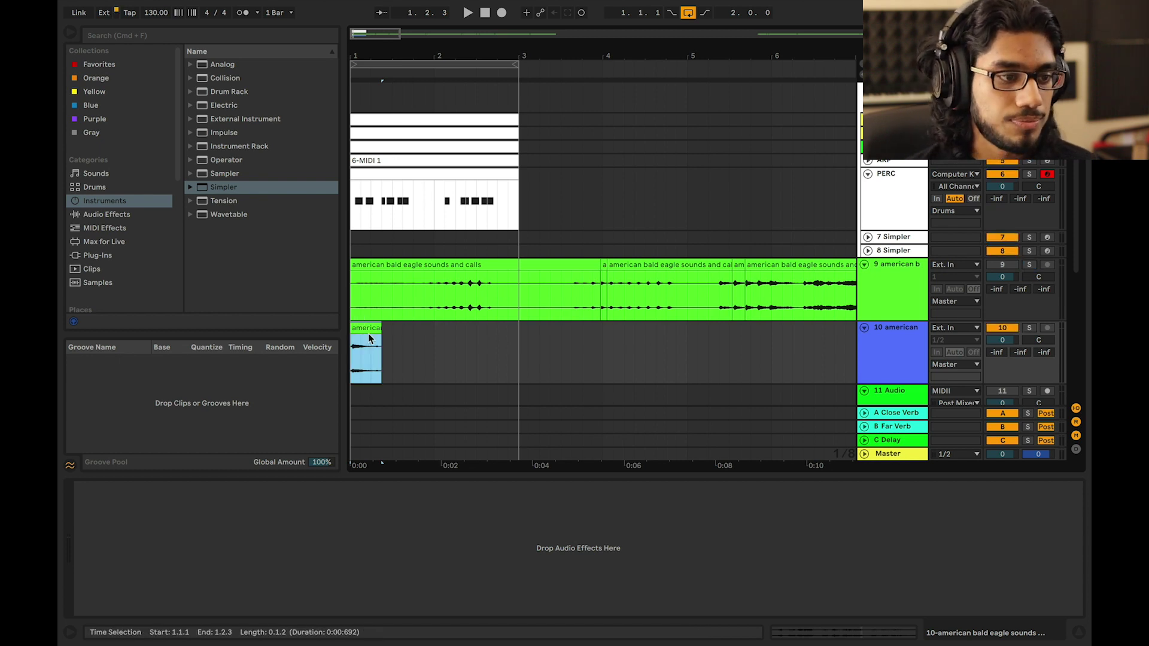
double_click(372, 328)
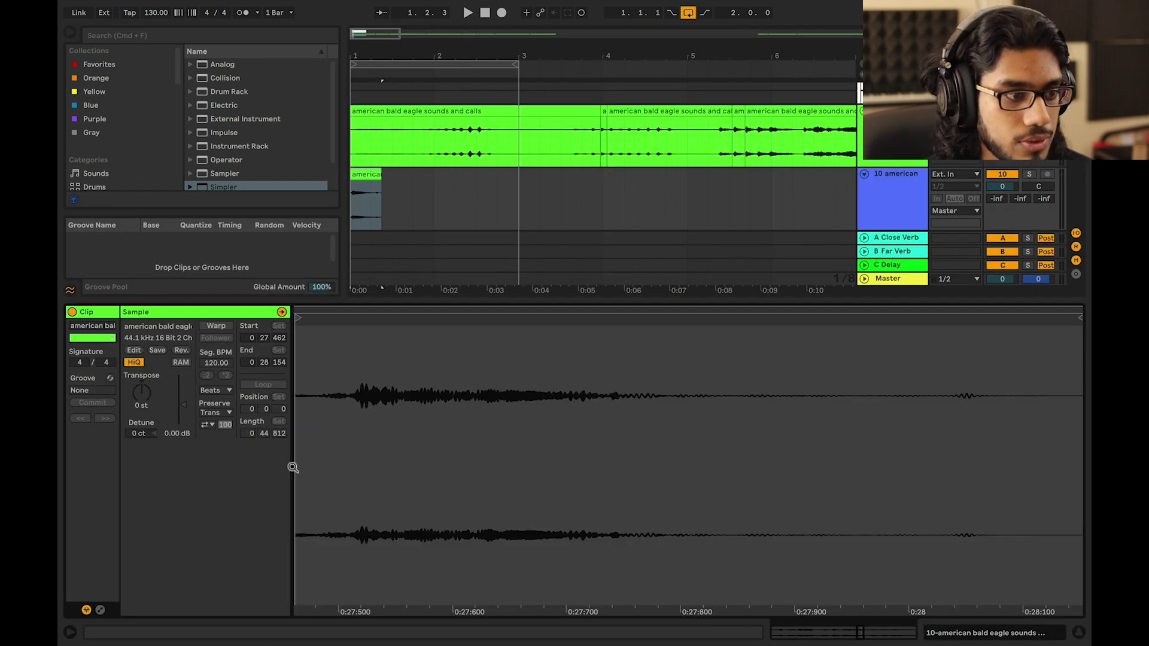
click(216, 327)
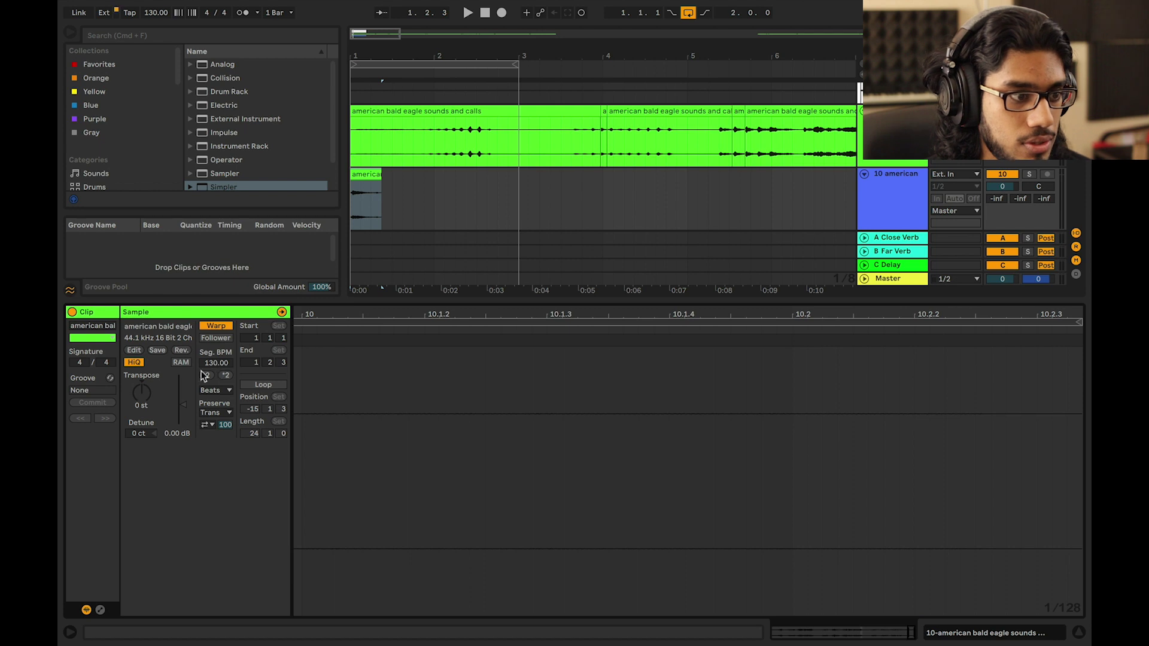
click(225, 375)
click(225, 375)
click(225, 376)
click(225, 376)
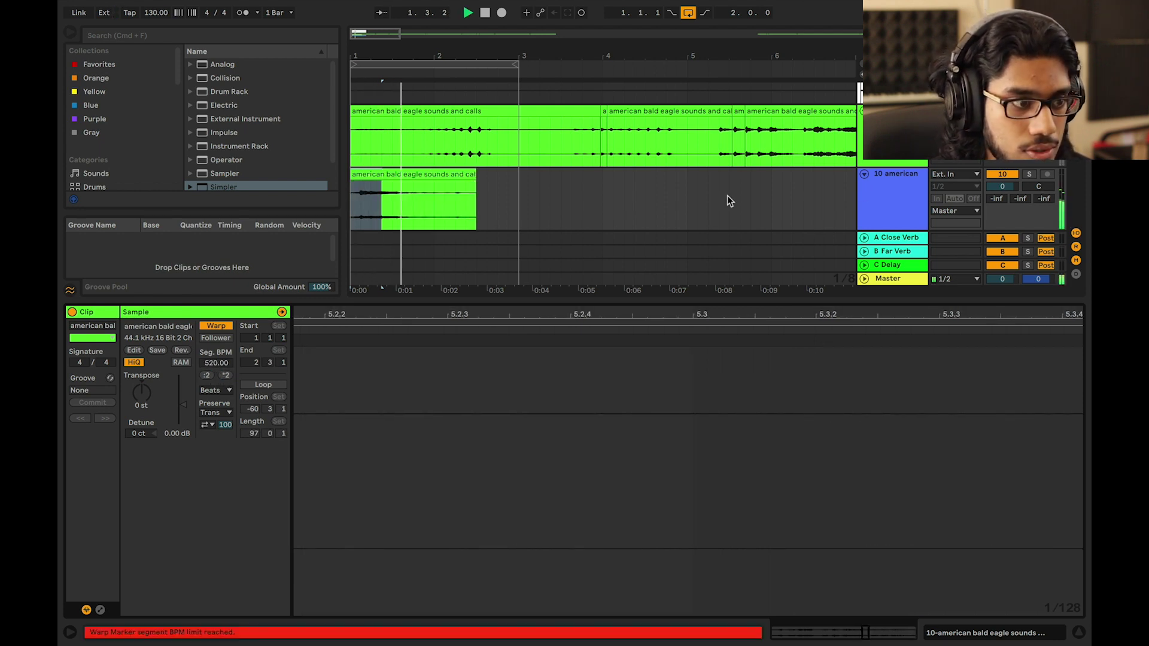
Transpose the stretched eagle clip to -24 st and play it back
drag(142, 393, 142, 402)
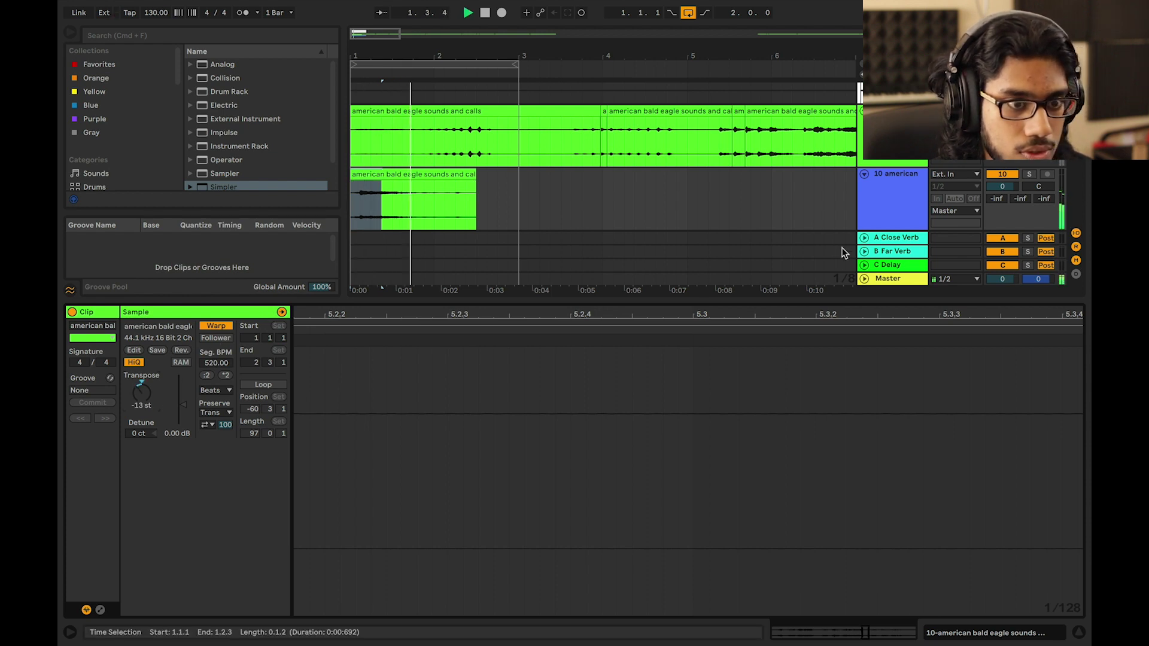
click(888, 215)
click(419, 175)
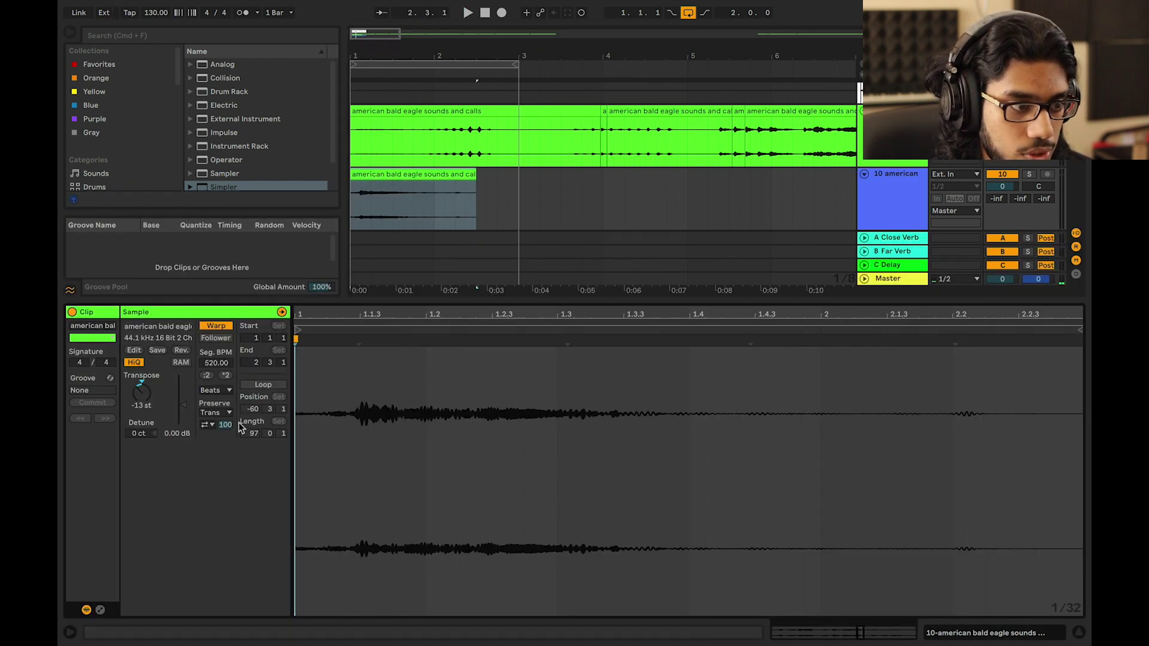
key(space)
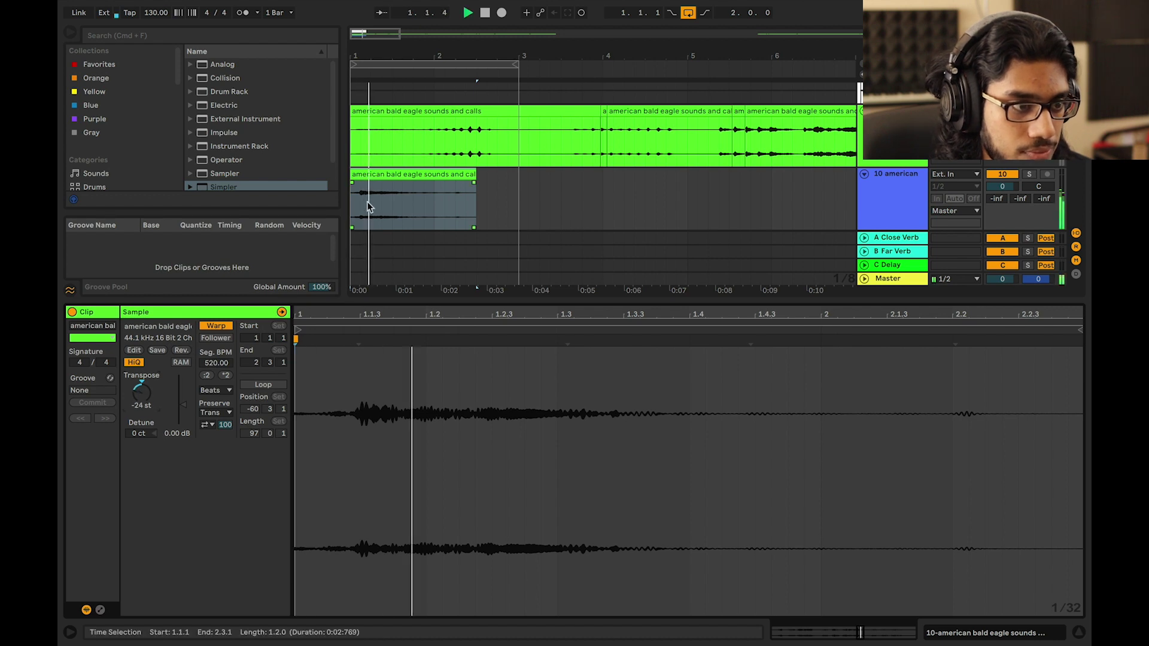
Shorten the stretched eagle clip to one bar and duplicate it into bar 2, then play the result
click(353, 175)
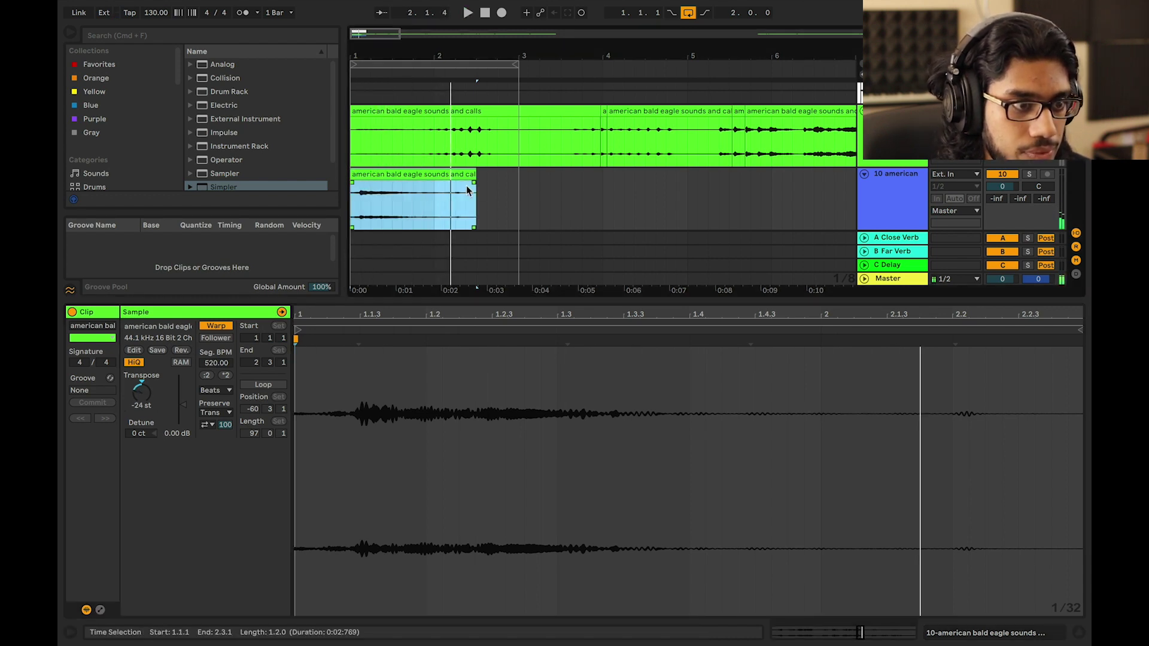
drag(477, 178, 429, 175)
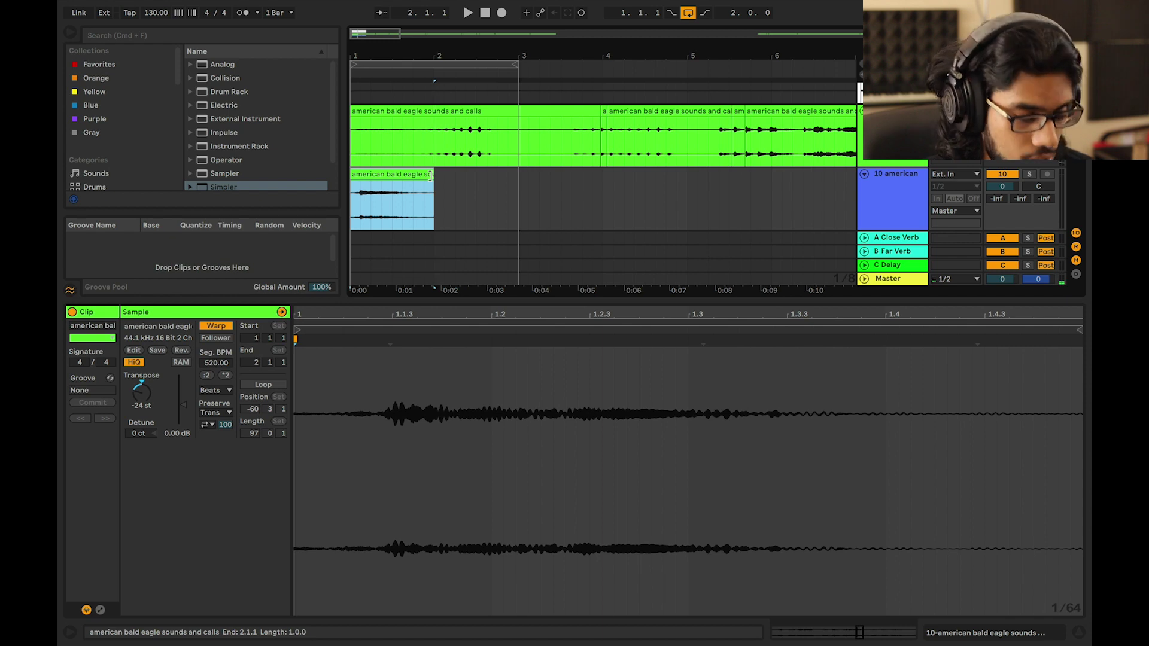
key(super+d)
key(space)
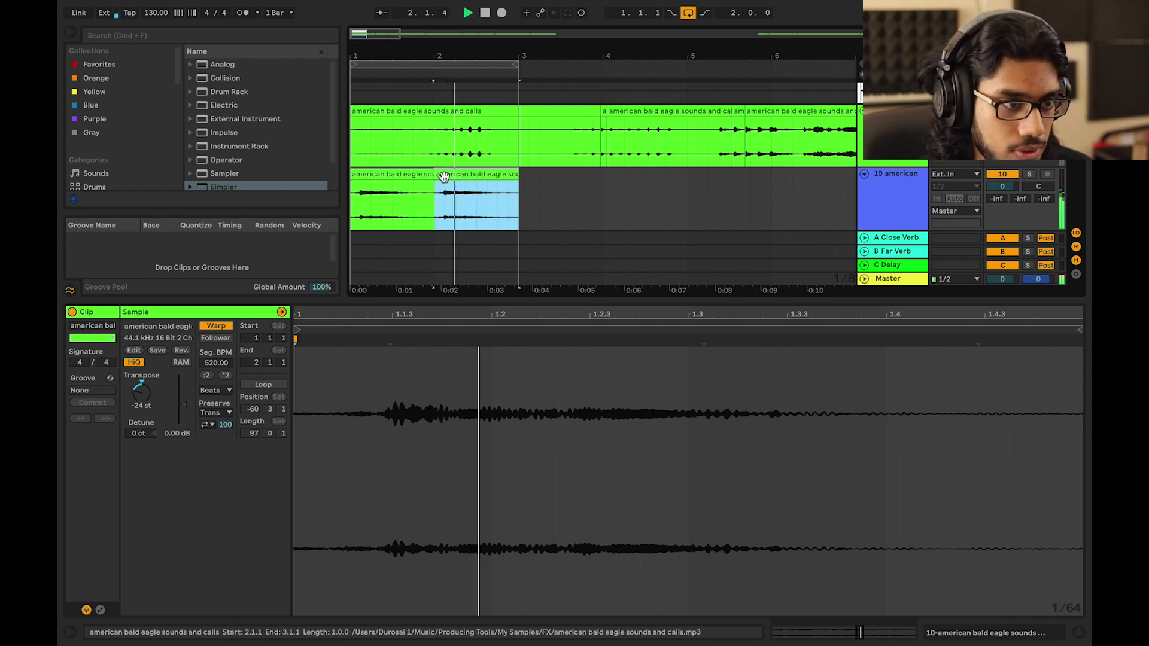
click(353, 210)
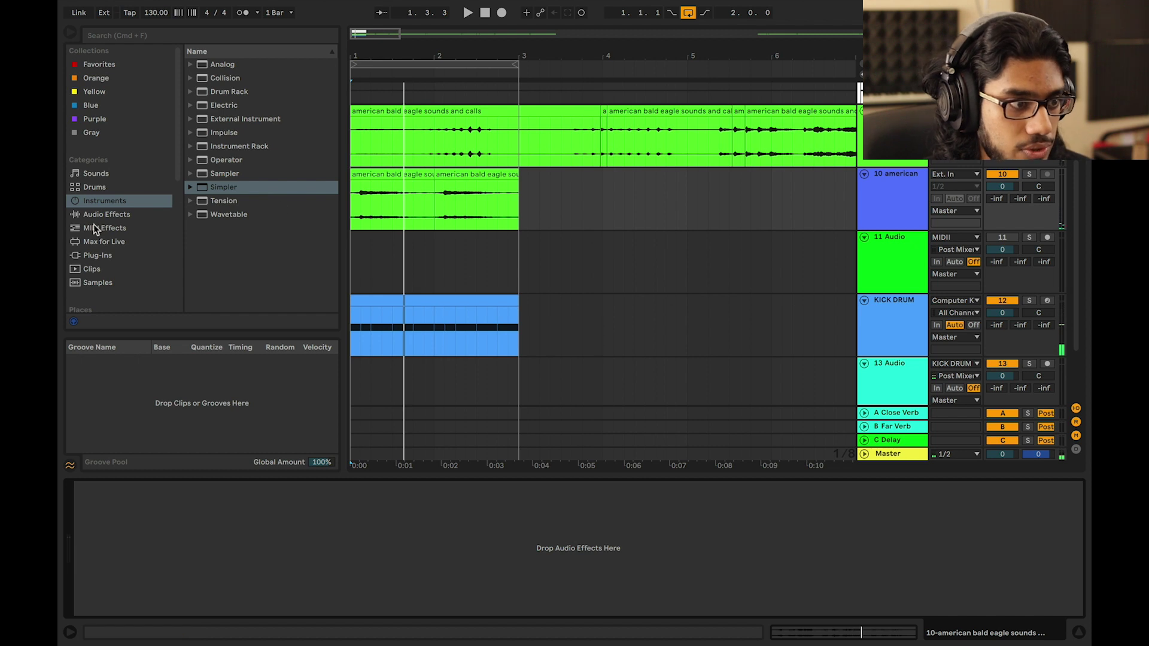
Add an EQ Eight to the track holding the two one-bar eagle clips
click(171, 218)
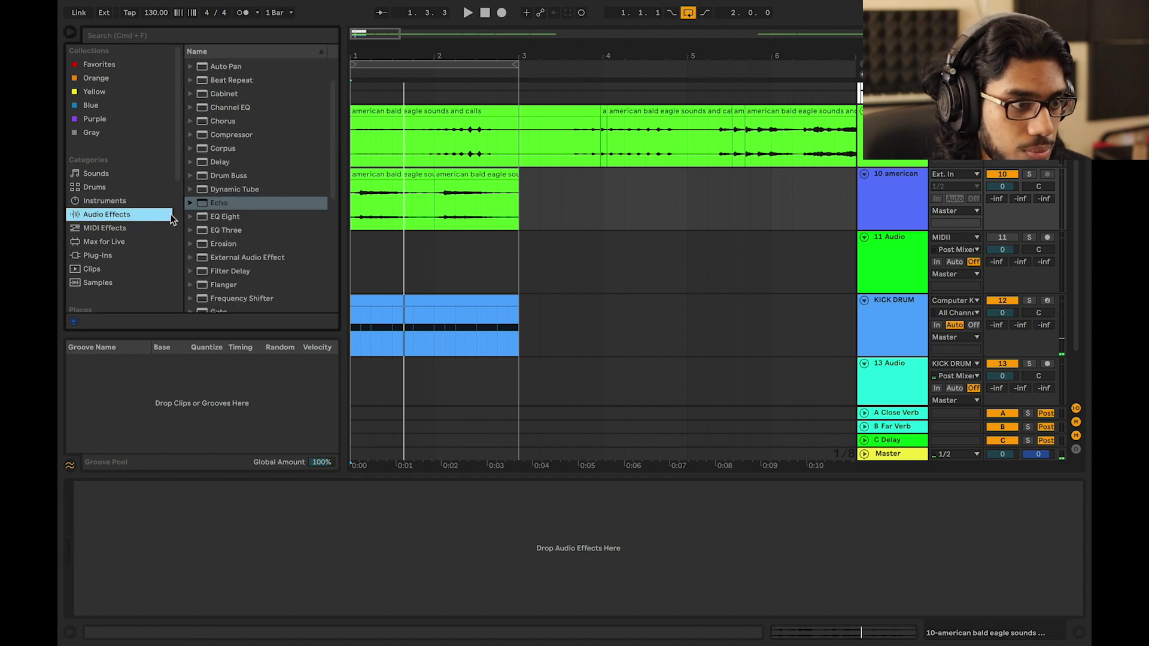
drag(222, 216, 595, 247)
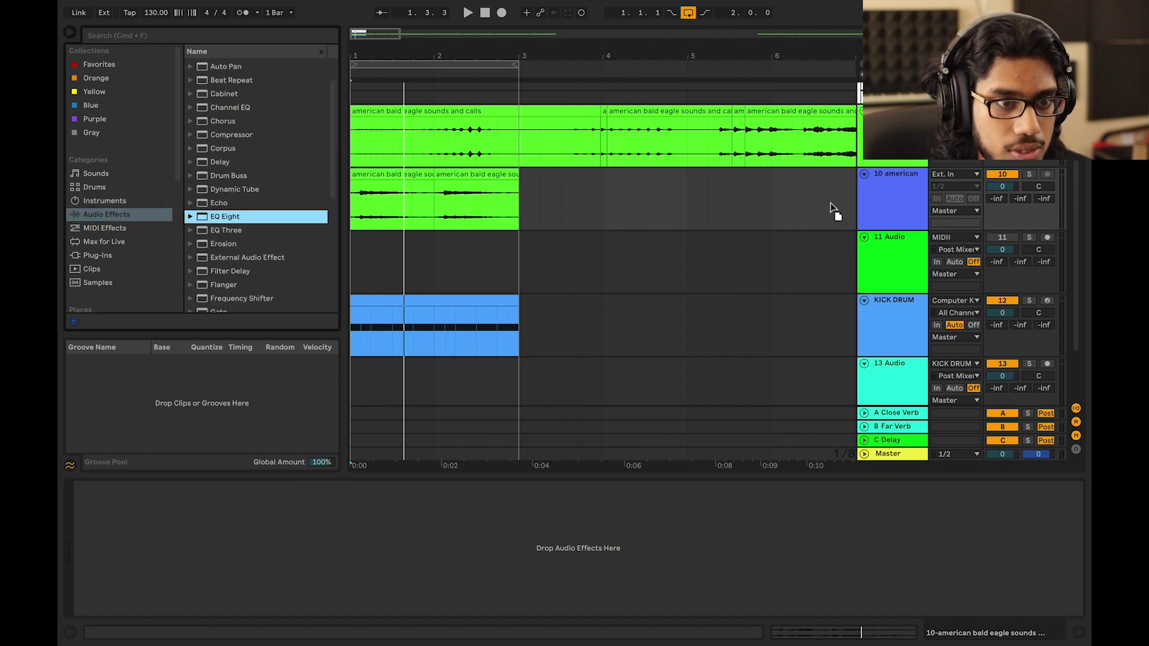
drag(832, 207, 893, 216)
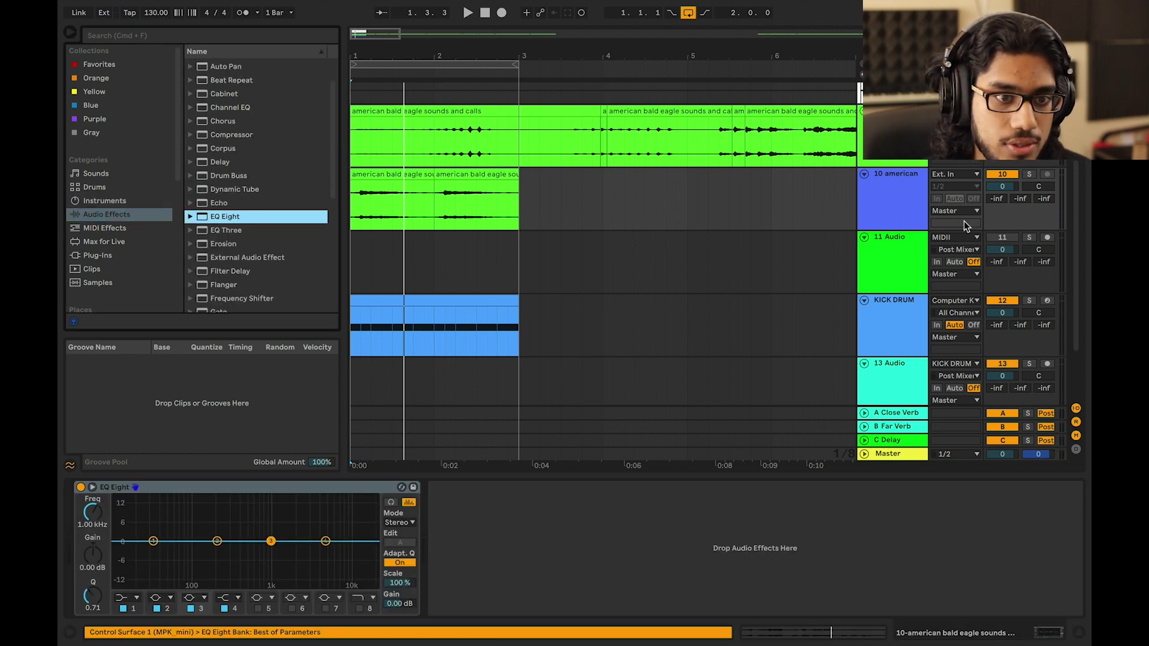
Solo the stretched eagle track during playback and cut EQ Eight band 3 to -9.55 dB at 550 Hz
click(1029, 174)
key(space)
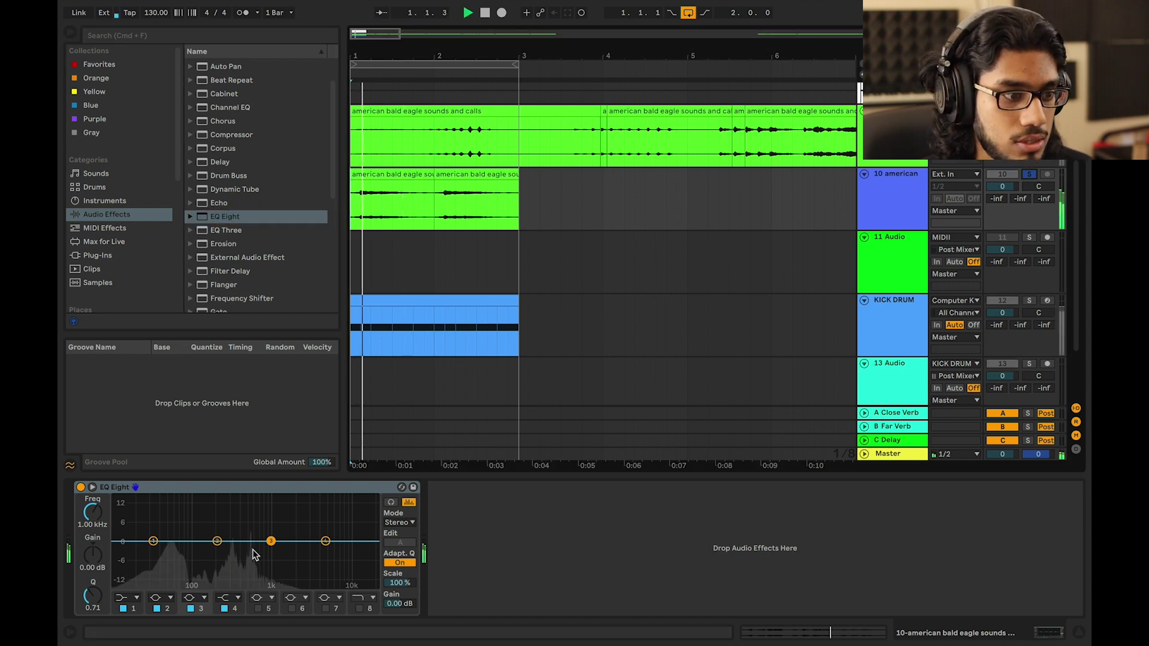
drag(271, 541, 251, 569)
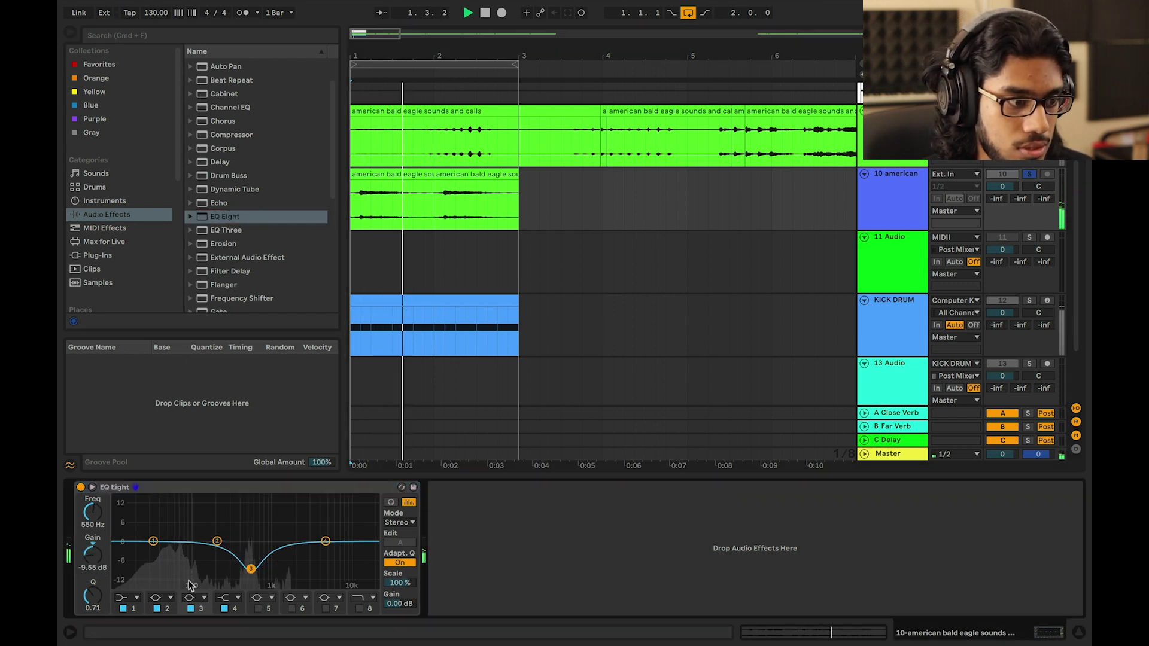
Set EQ Eight band 1 to a low cut at 138 Hz and lower the unsoloed eagle track's volume to -1.5 dB
click(138, 599)
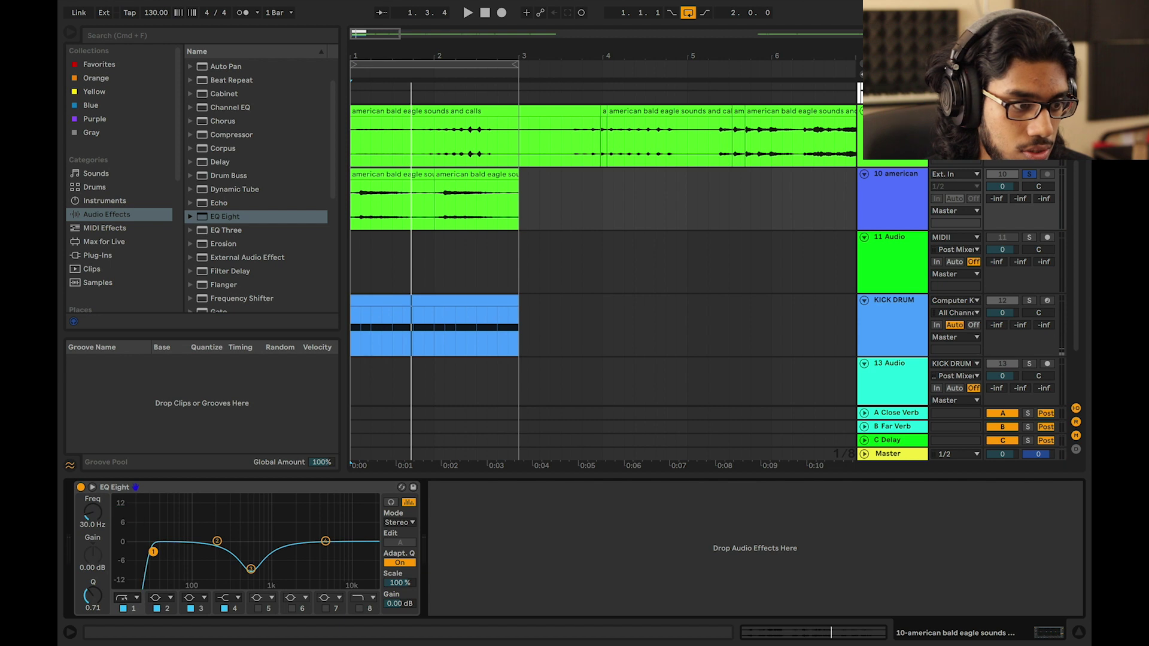
key(space)
drag(153, 552, 204, 551)
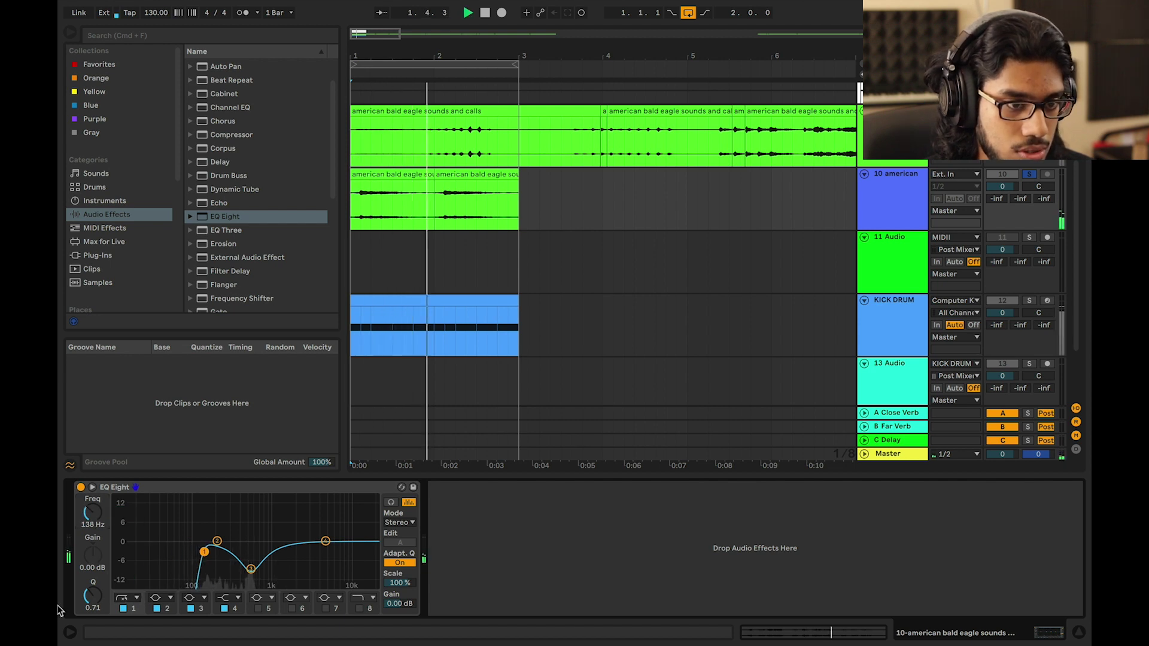
drag(1006, 189, 1005, 198)
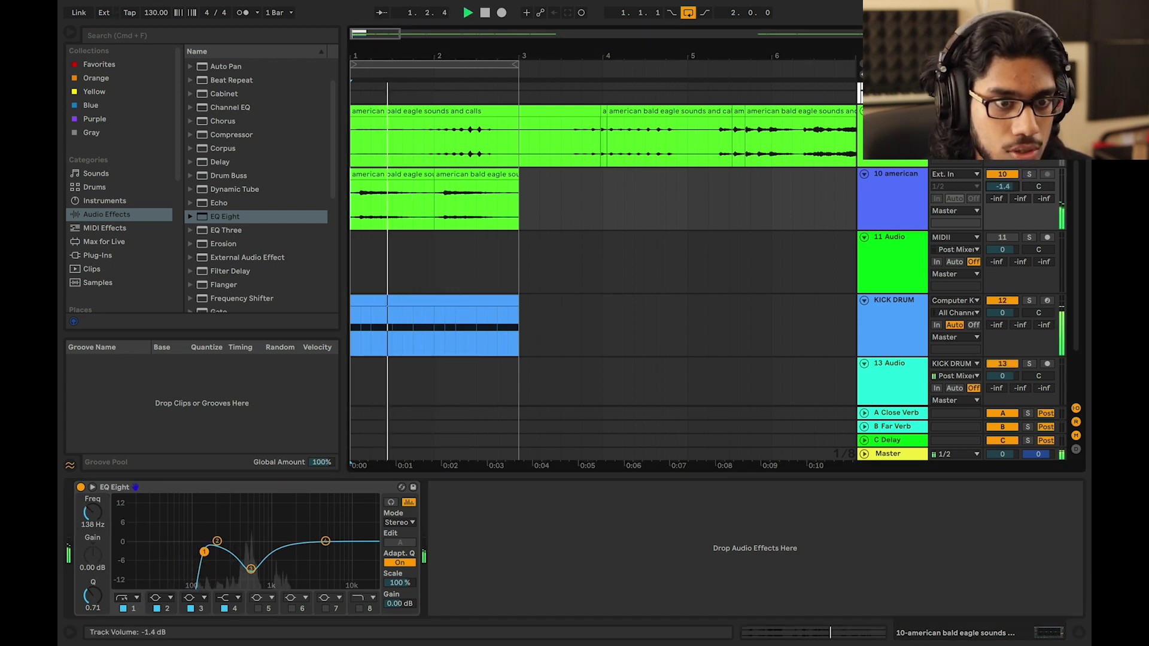
scroll(264, 275, down, 5)
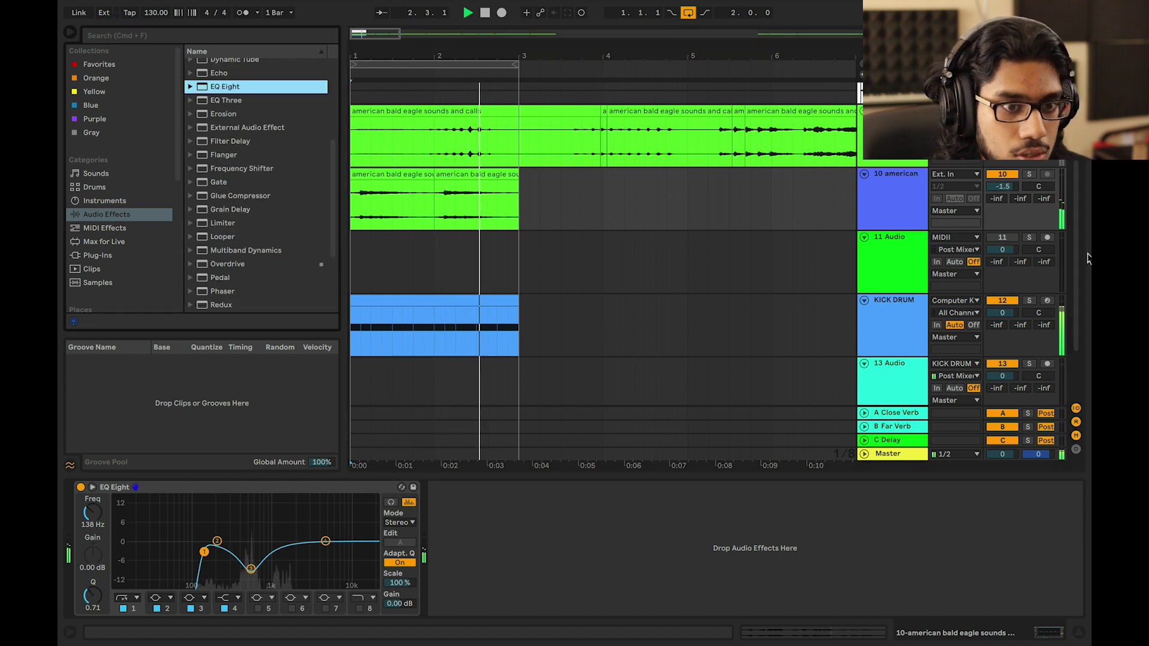
Play the loop from bar 1 with the second one-bar eagle clip deactivated, and reactivate that clip
click(459, 176)
key(space)
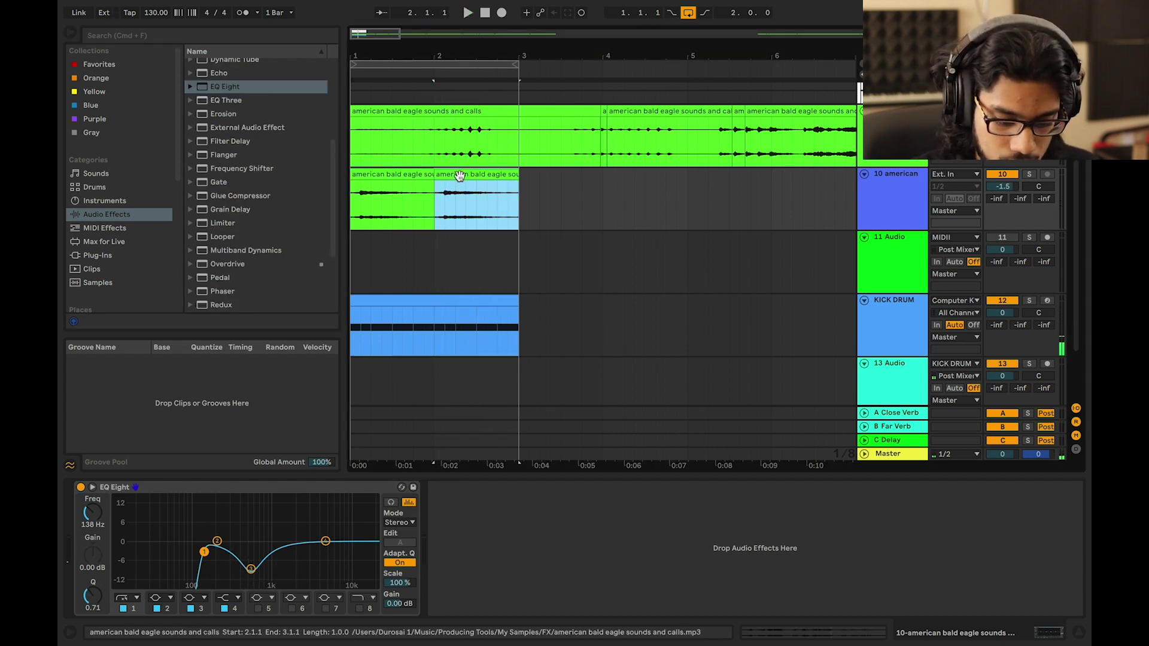
key(0)
key(space)
key(space)
click(350, 216)
key(space)
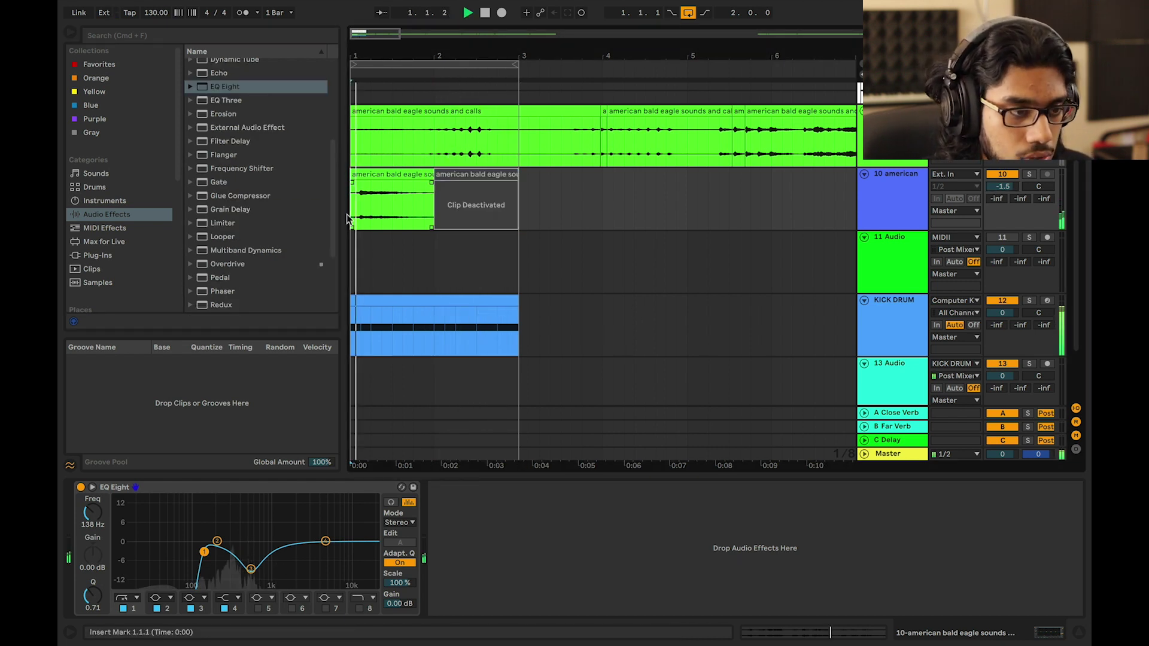
double_click(443, 174)
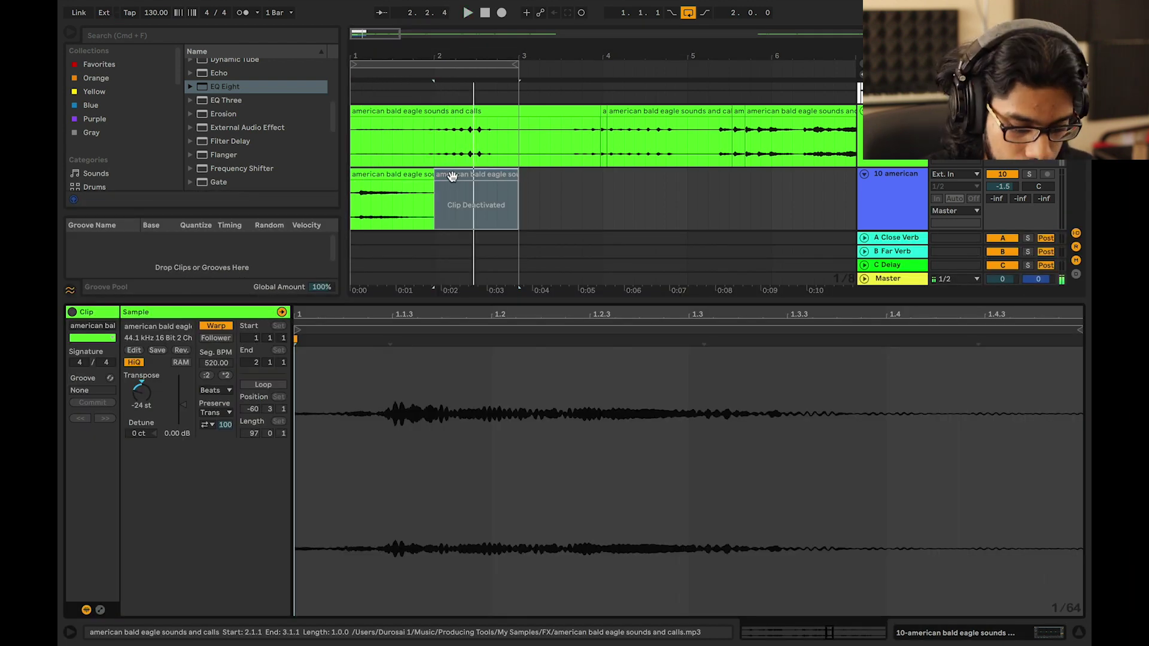
key(0)
click(354, 202)
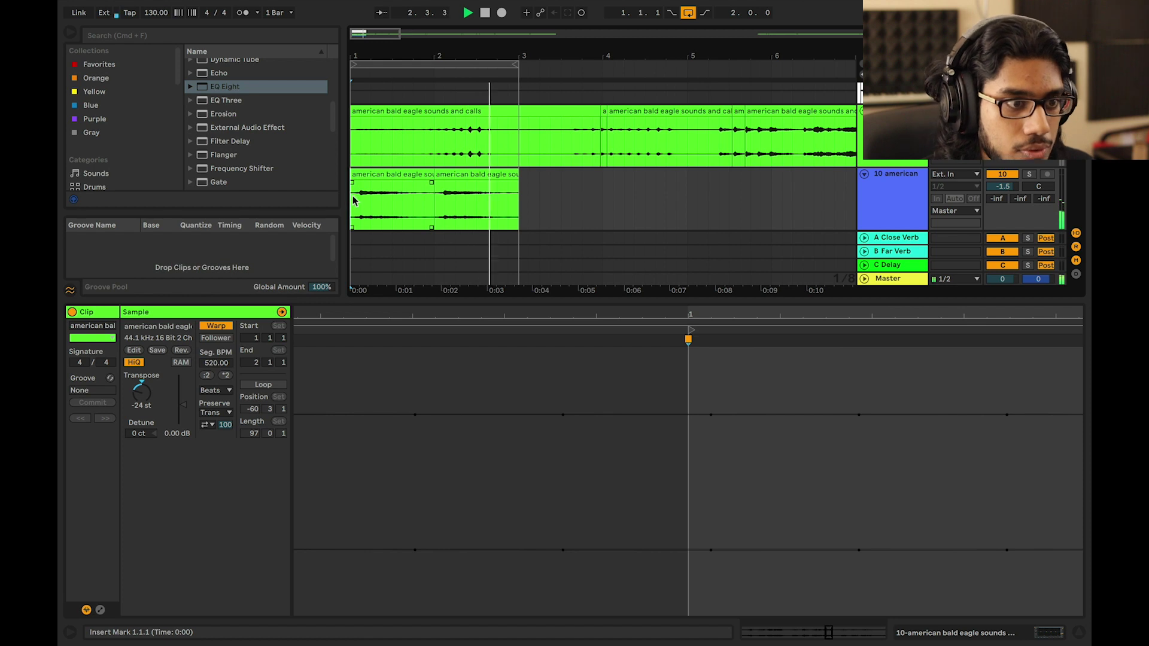
Add a Reverb after the EQ Eight on the stretched eagle track
click(367, 175)
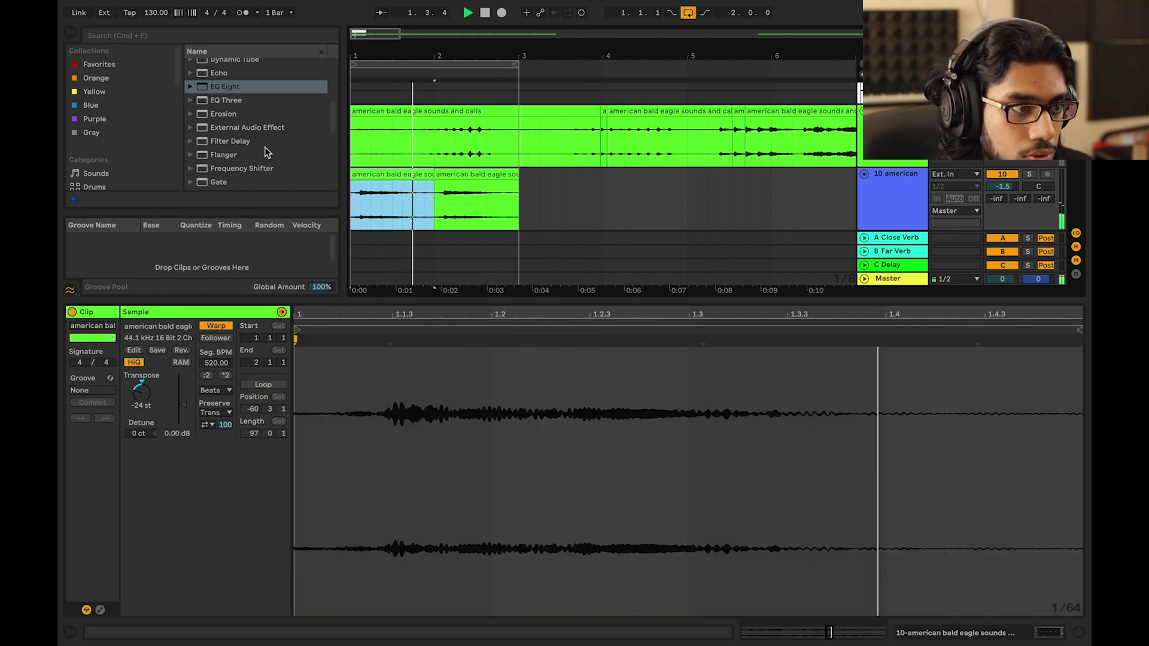
scroll(267, 155, down, 8)
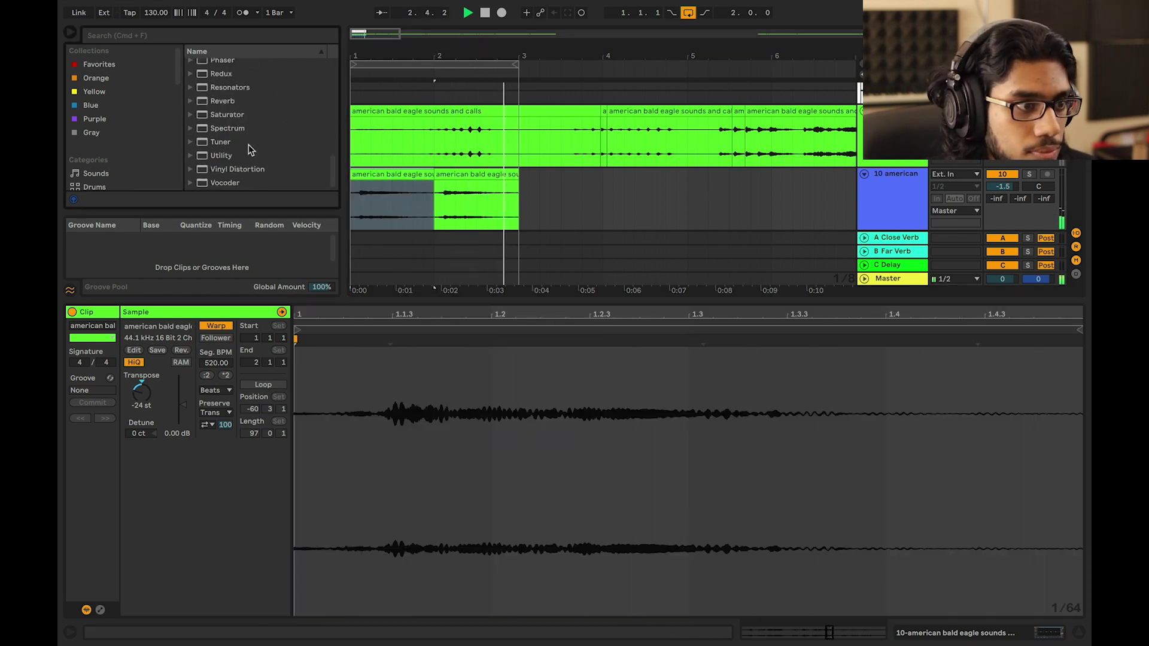
key(space)
scroll(245, 150, up, 4)
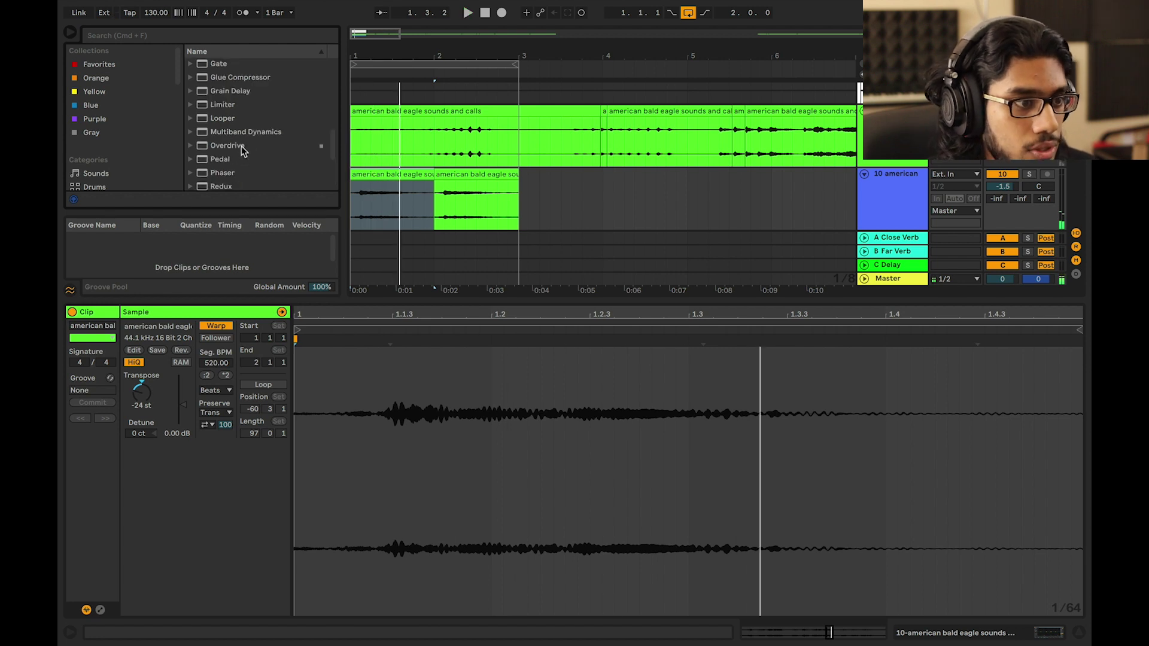
scroll(235, 141, down, 3)
click(905, 191)
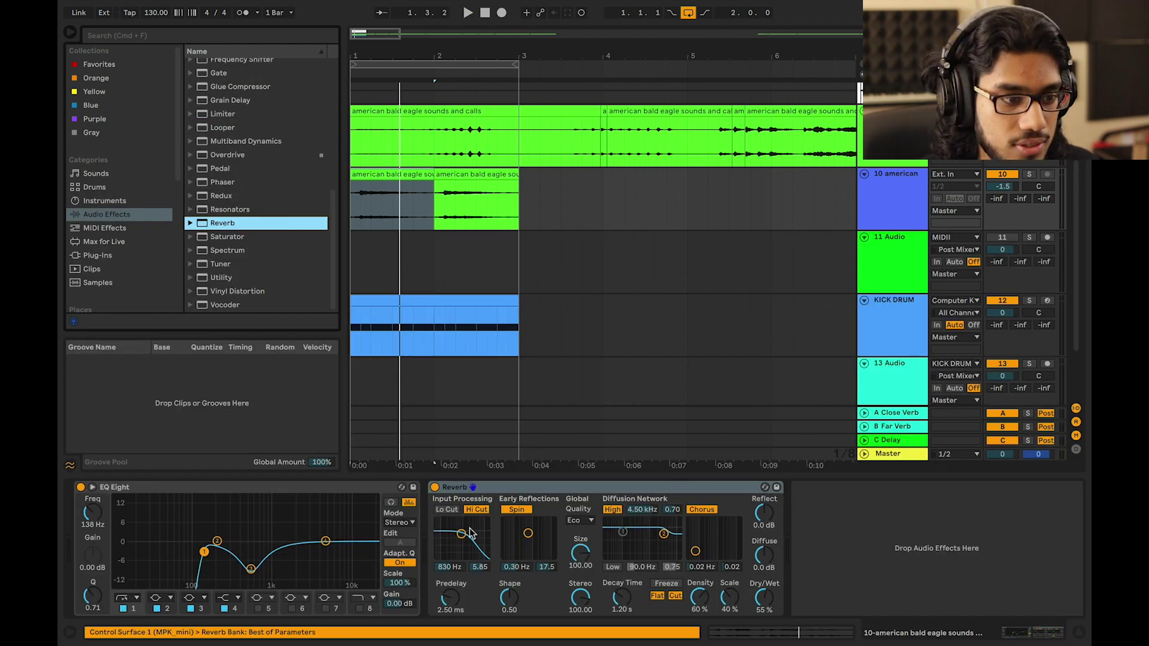
Set the Reverb's Dry/Wet to 63% and its Decay Time to 1.68 s during playback
key(space)
mouse_move(767, 600)
mouse_down()
mouse_move(768, 582)
mouse_move(769, 620)
mouse_up()
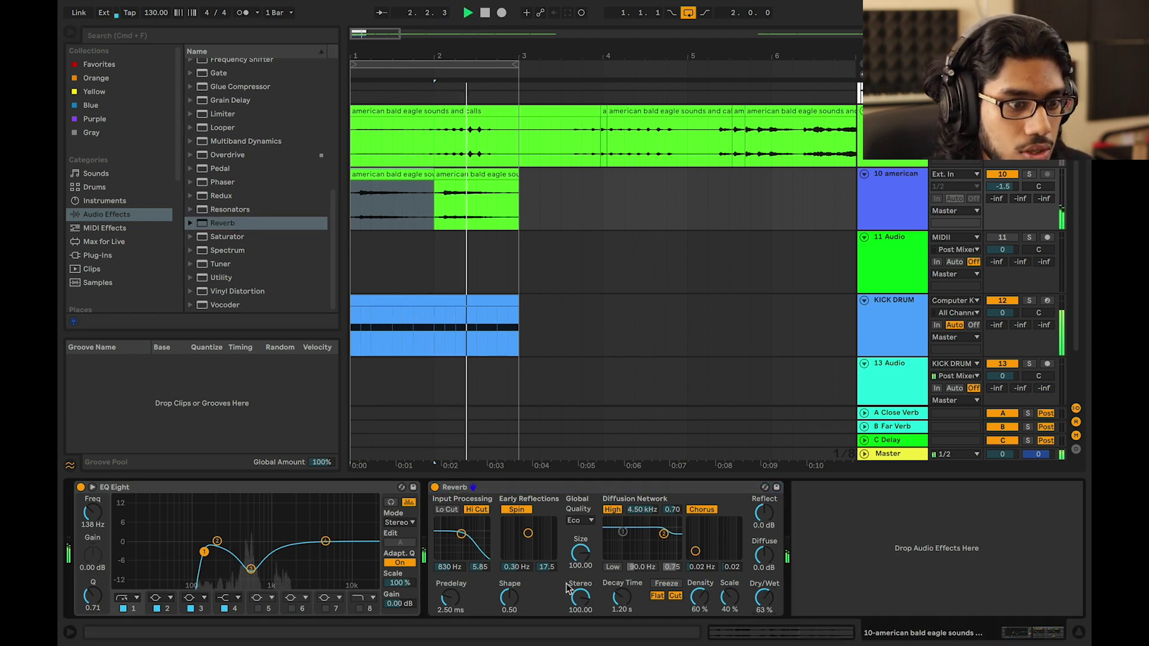
mouse_move(617, 598)
mouse_down()
mouse_move(617, 579)
mouse_move(617, 591)
mouse_up()
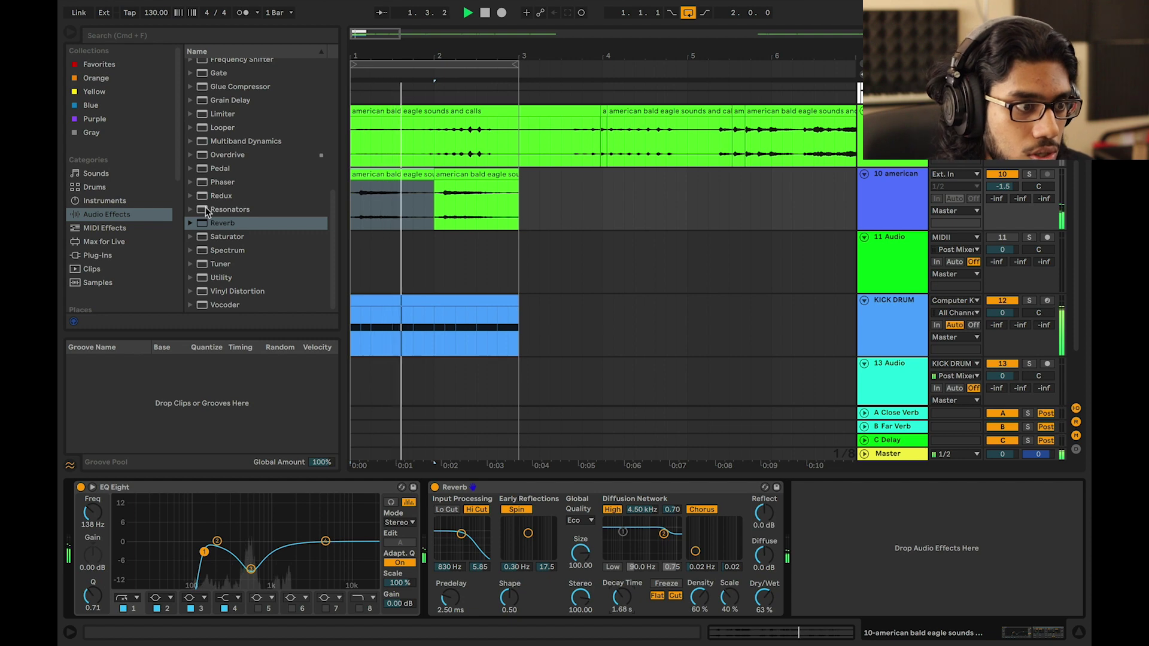
Insert an Echo at 63% Dry/Wet between the EQ Eight and Reverb, and give the one-bar eagle clips short fade-ins
scroll(220, 174, up, 4)
drag(235, 89, 250, 142)
key(space)
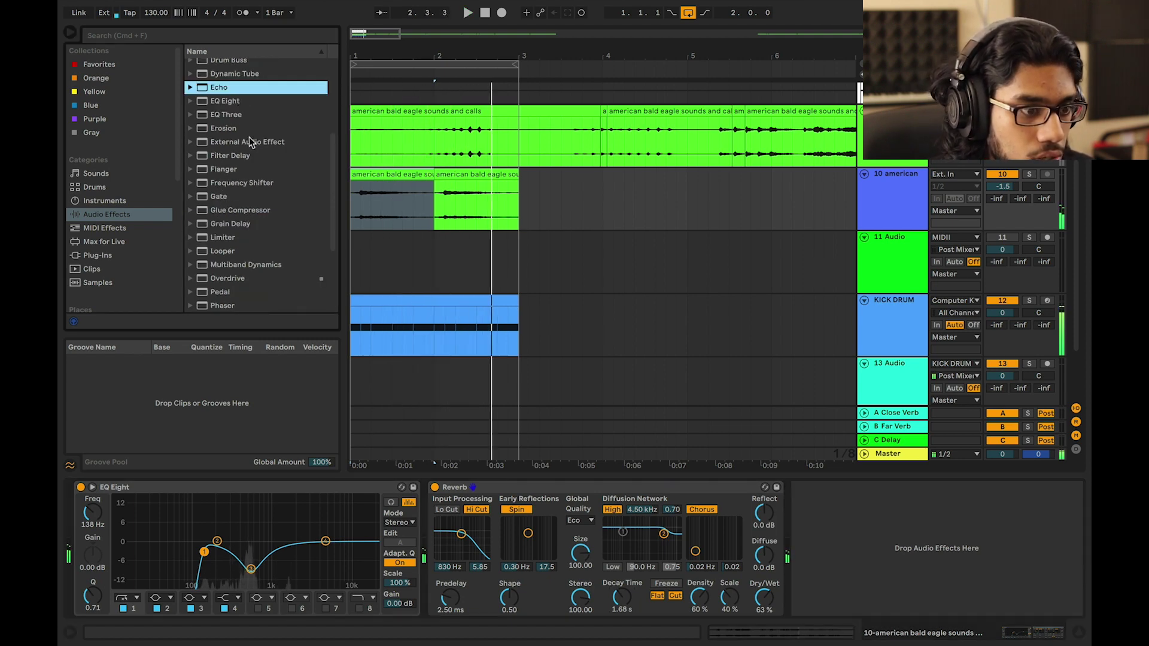
drag(217, 88, 414, 546)
key(space)
drag(772, 600, 771, 604)
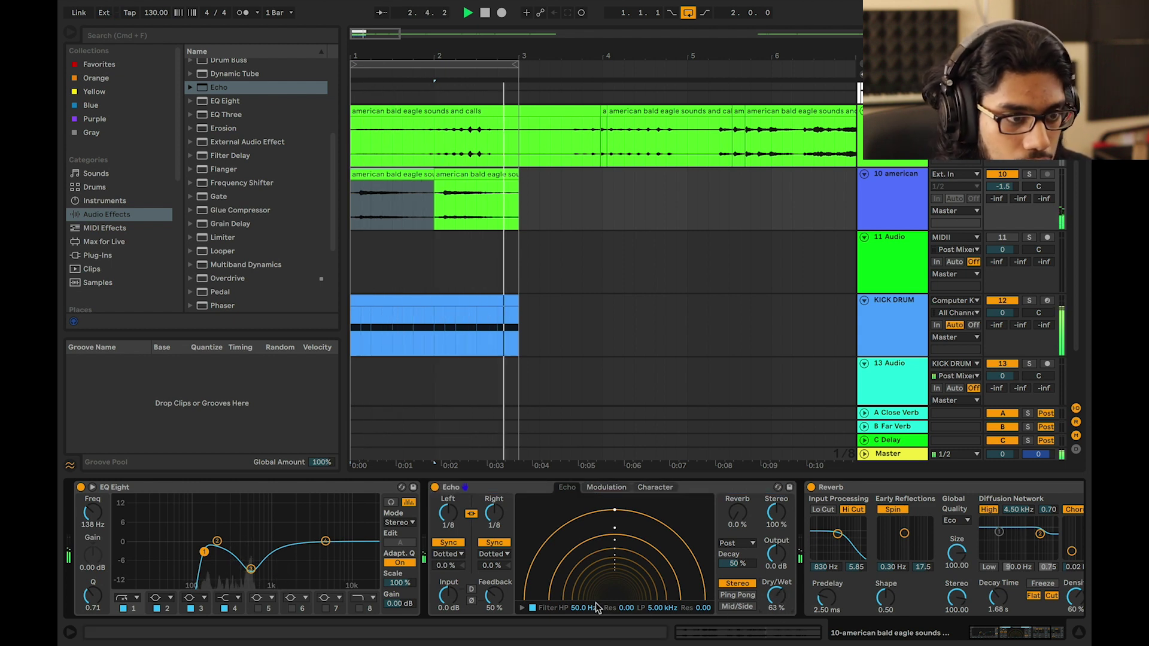
click(374, 182)
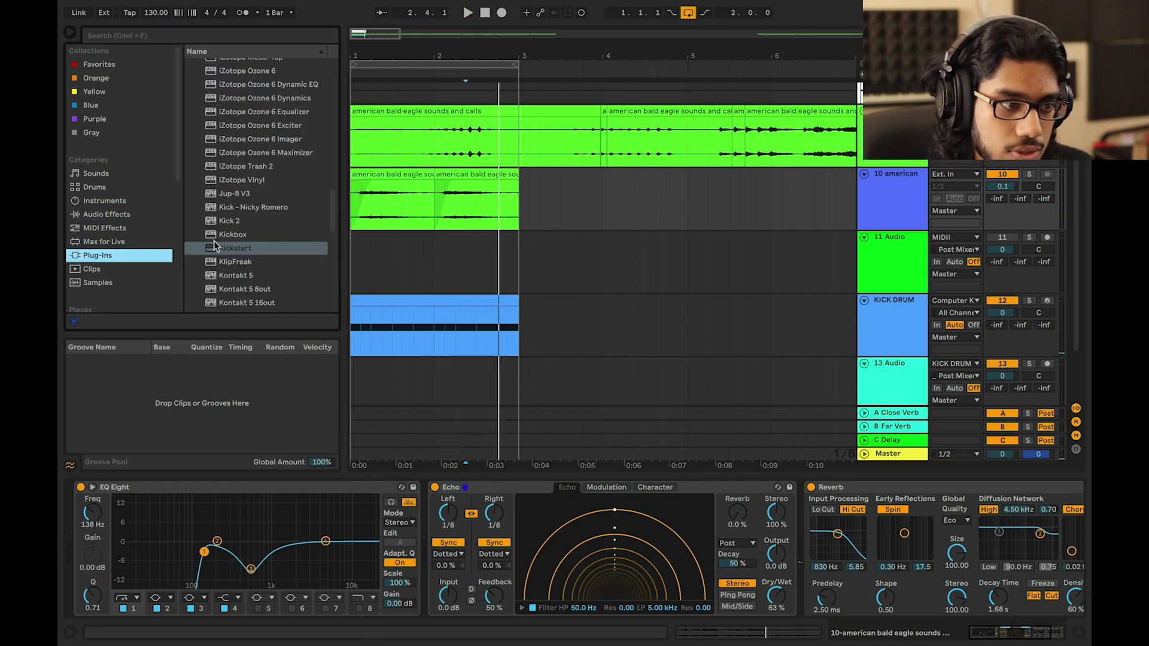
Add Kickstart after the Reverb, choose the fifth curve in its first row, and reduce Mix to 34% during playback
double_click(225, 248)
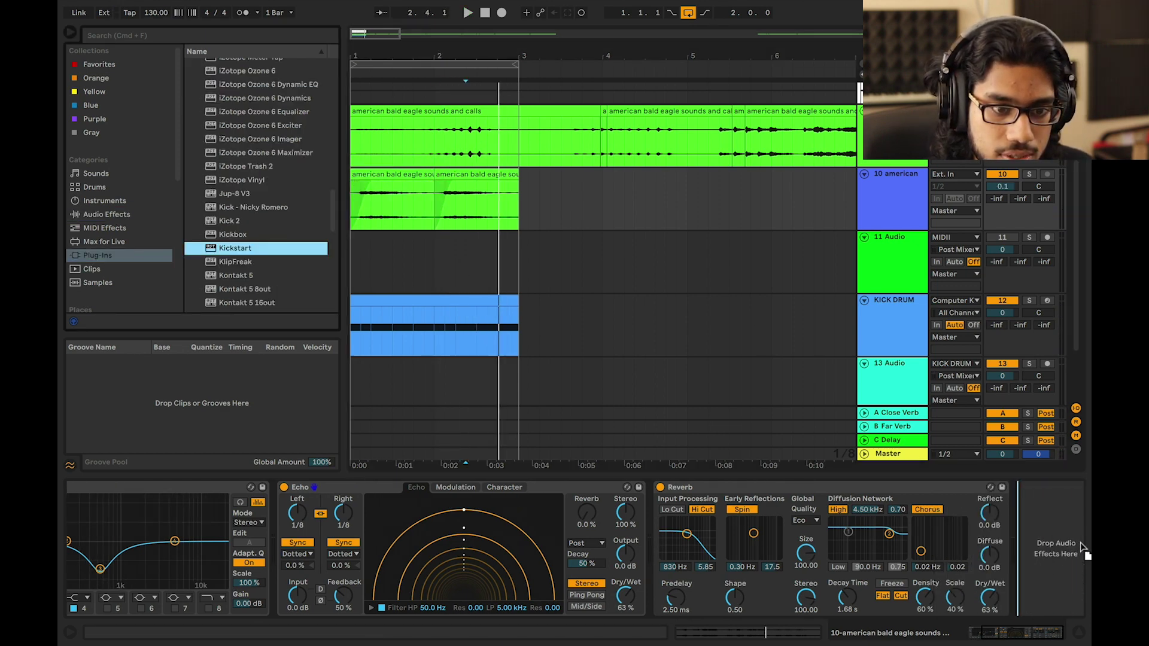
click(509, 330)
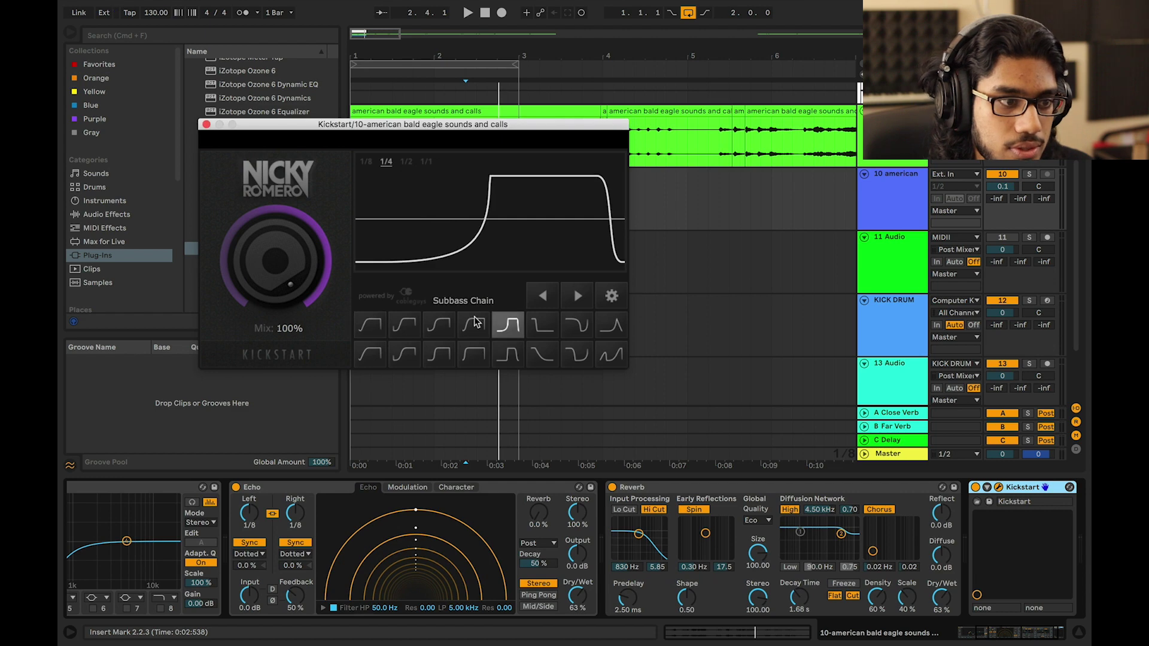
drag(297, 122, 470, 301)
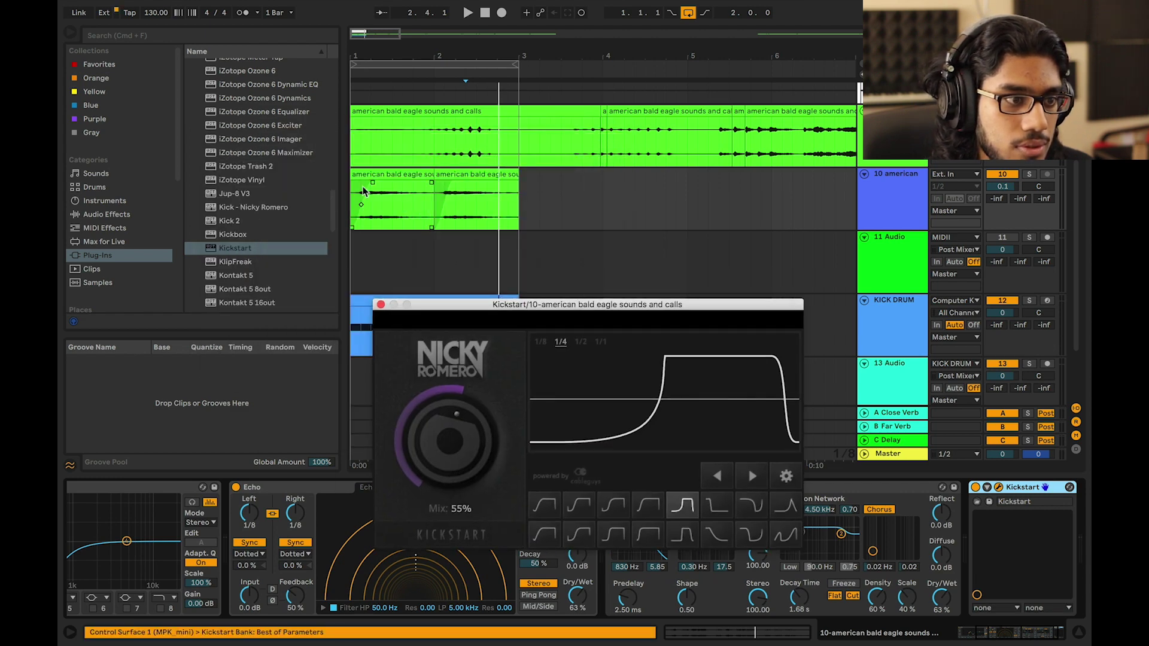
click(357, 239)
key(space)
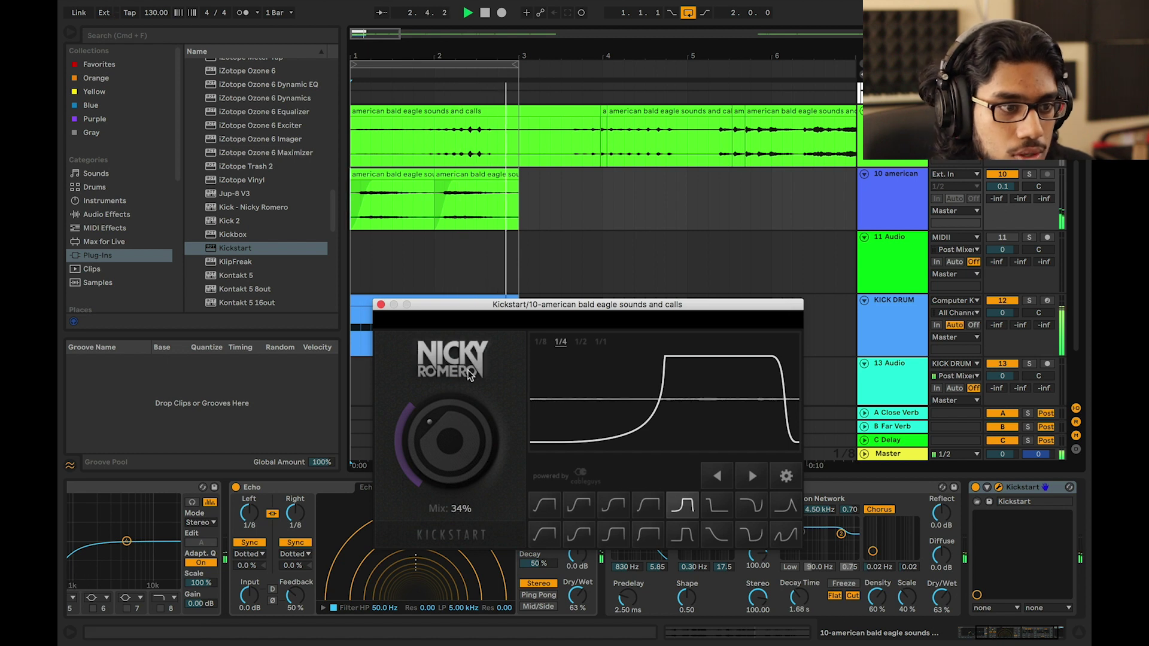
click(381, 304)
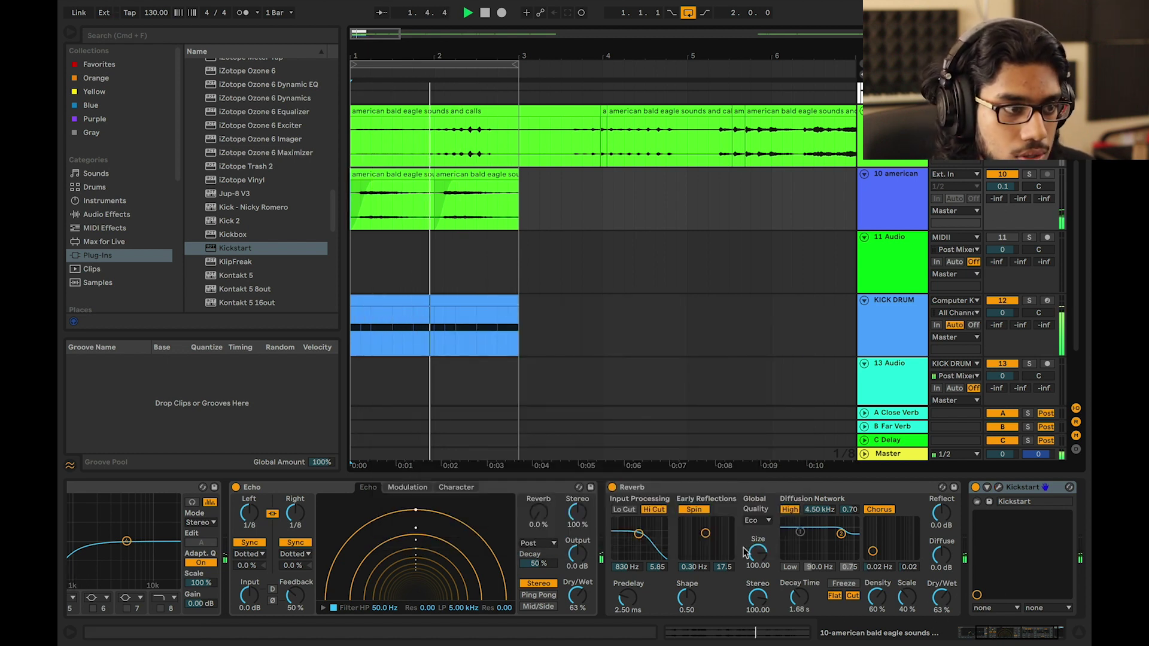
key(space)
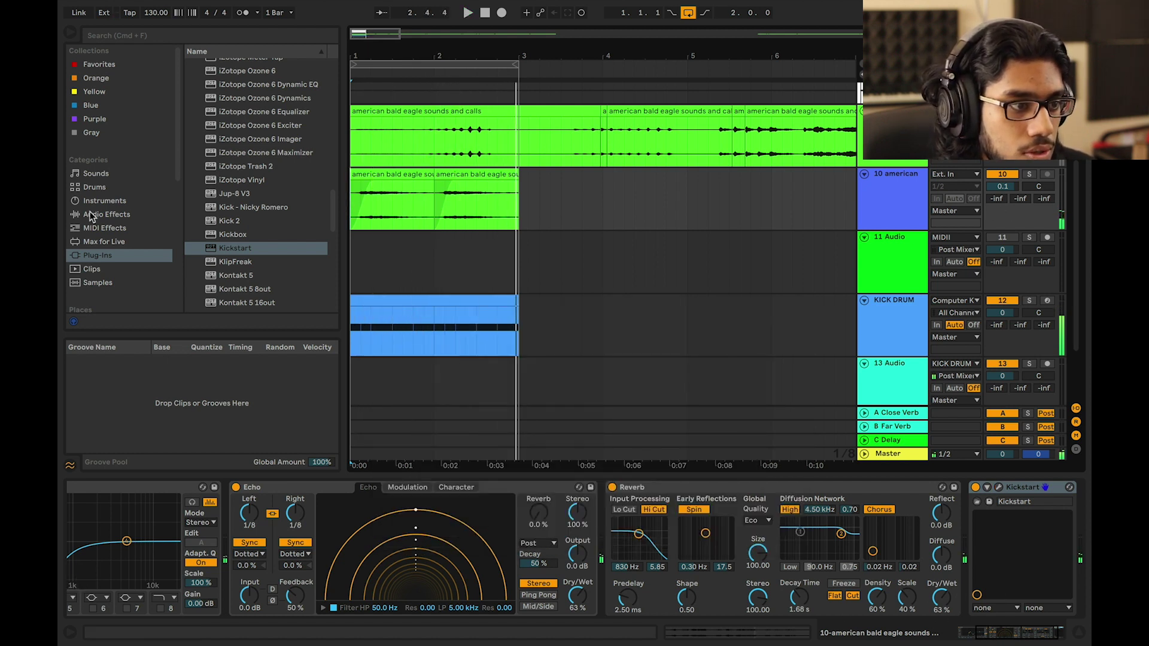
Insert a Drum Buss between Reverb and Kickstart with Drive 13%, Crunch 10%, Damp 20.0 kHz and Dry/Wet 80%
click(91, 214)
drag(207, 216, 885, 526)
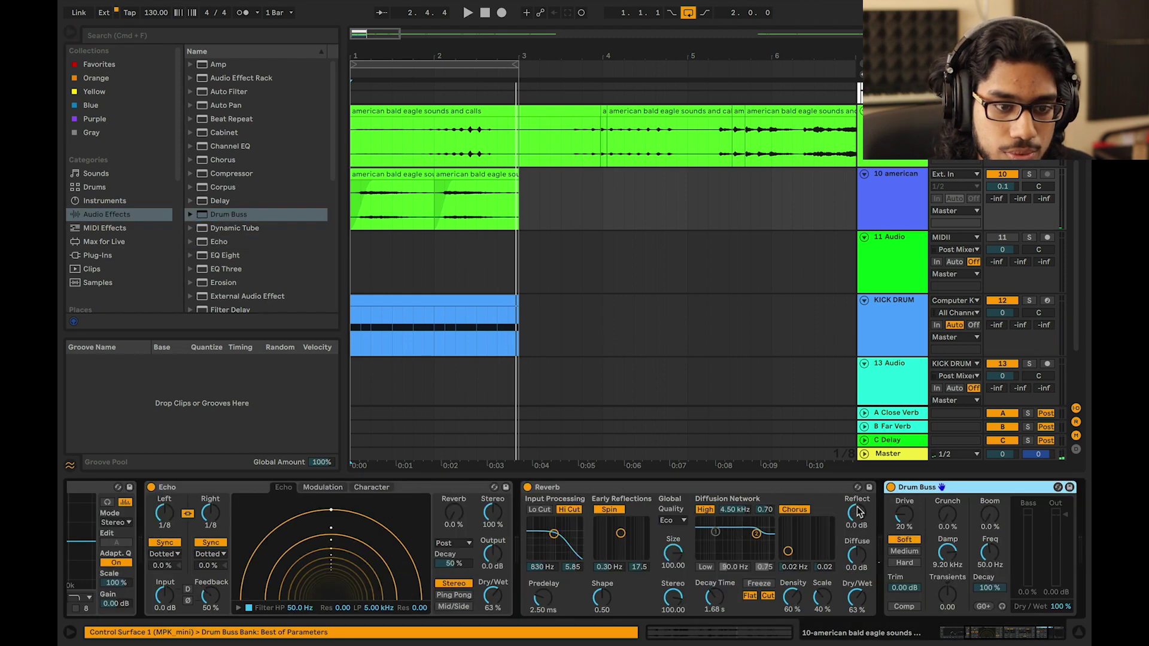
key(space)
drag(719, 526, 768, 503)
drag(880, 607, 879, 620)
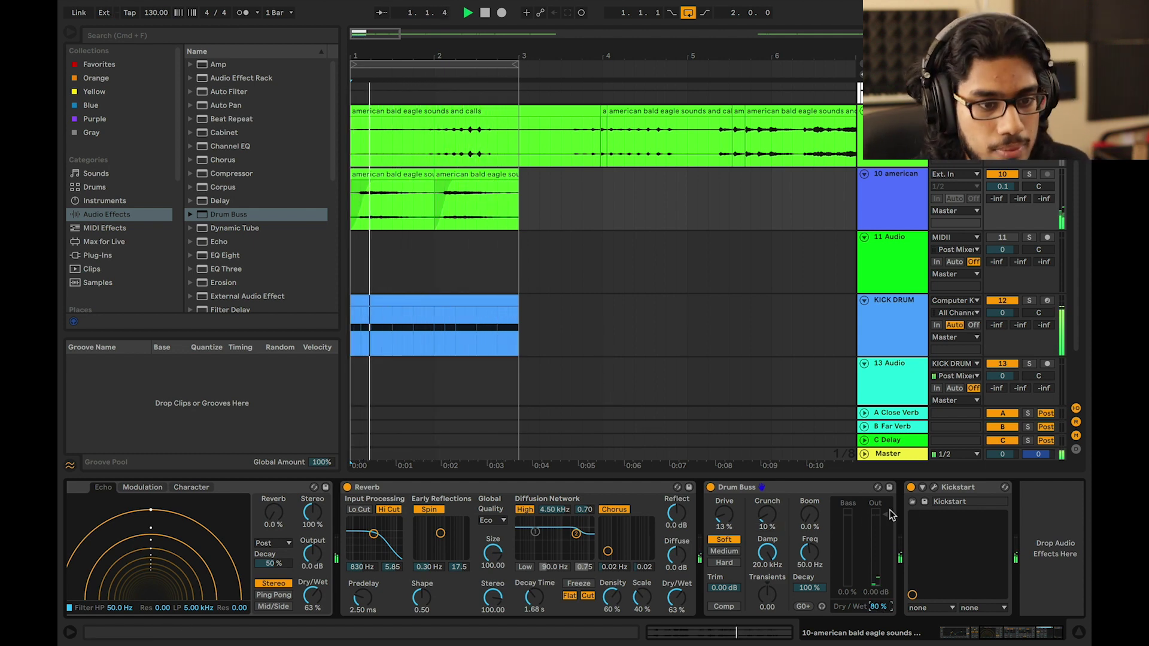
Set Kickstart's Mix to 45% and lower the stretched eagle track's volume to -4.2 dB
click(934, 487)
click(493, 327)
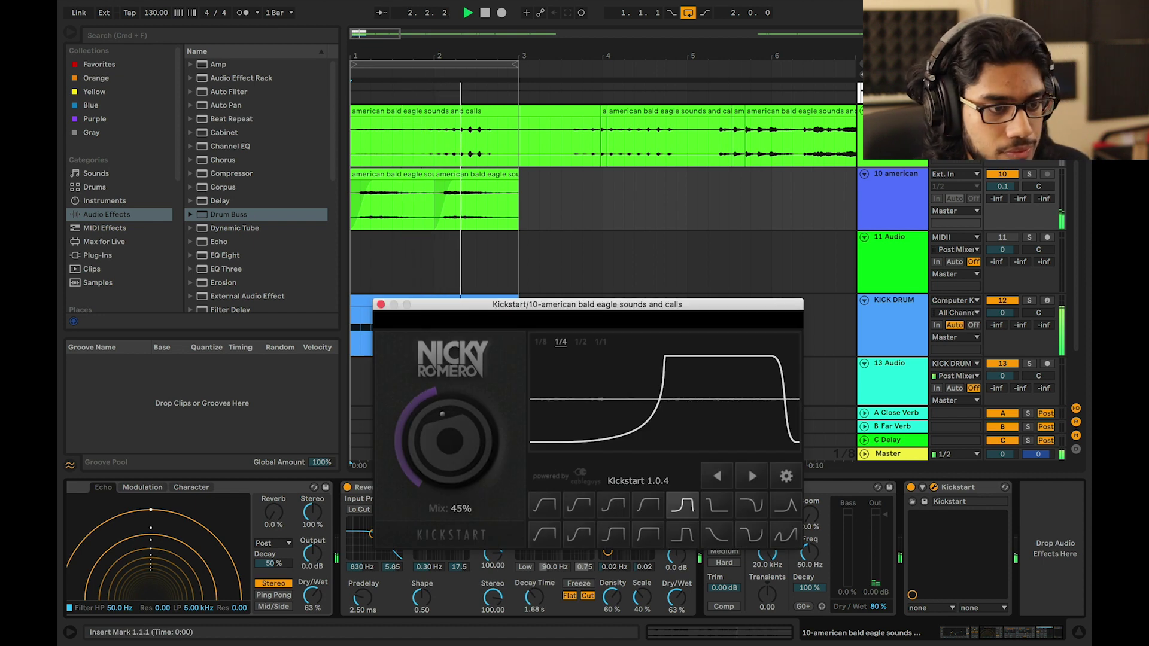
click(381, 304)
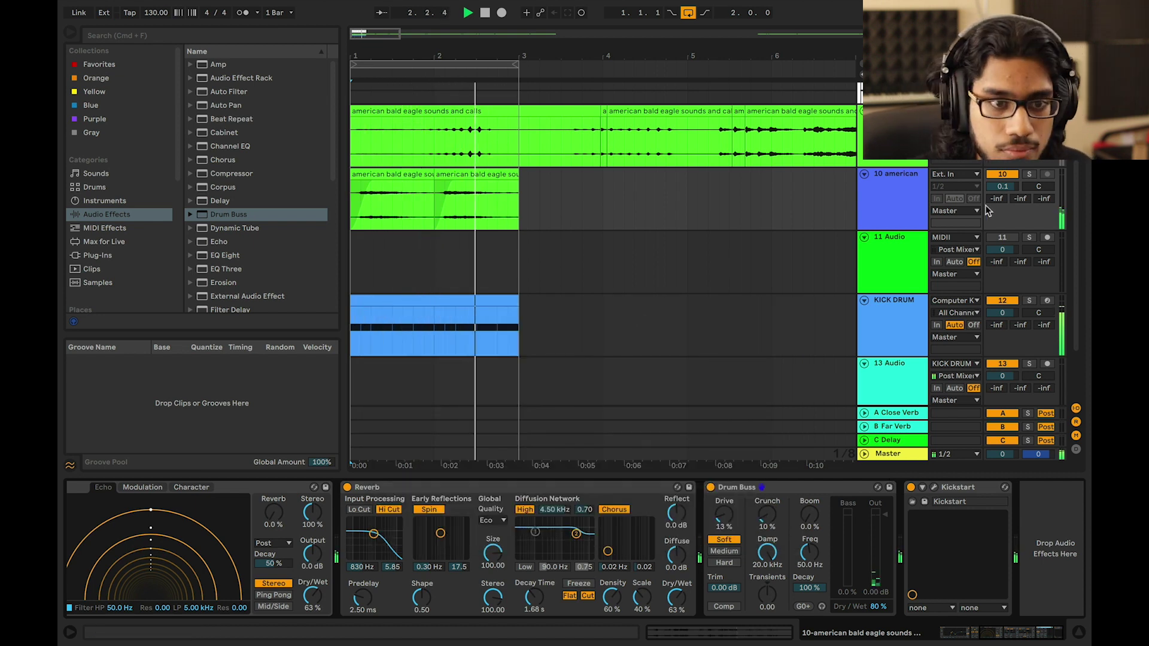
drag(1014, 187, 1014, 215)
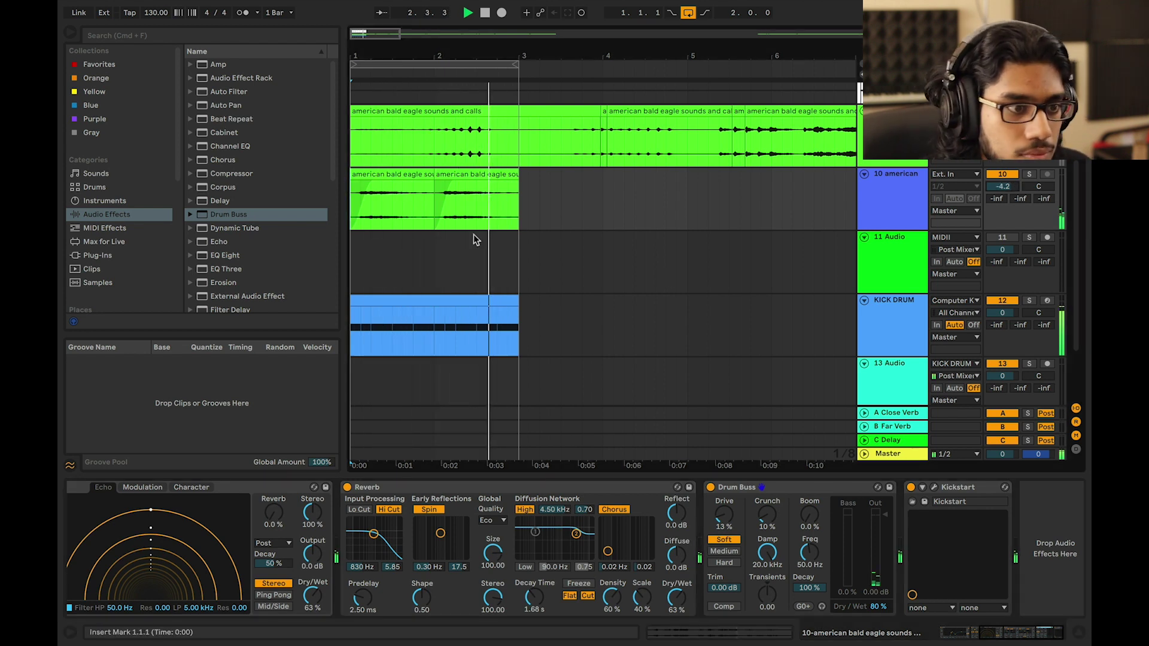
Search the plug-ins for "sound", add SoundShifter Pitch Stereo after Kickstart, and set its Semitones to -9
click(103, 254)
scroll(235, 117, down, 5)
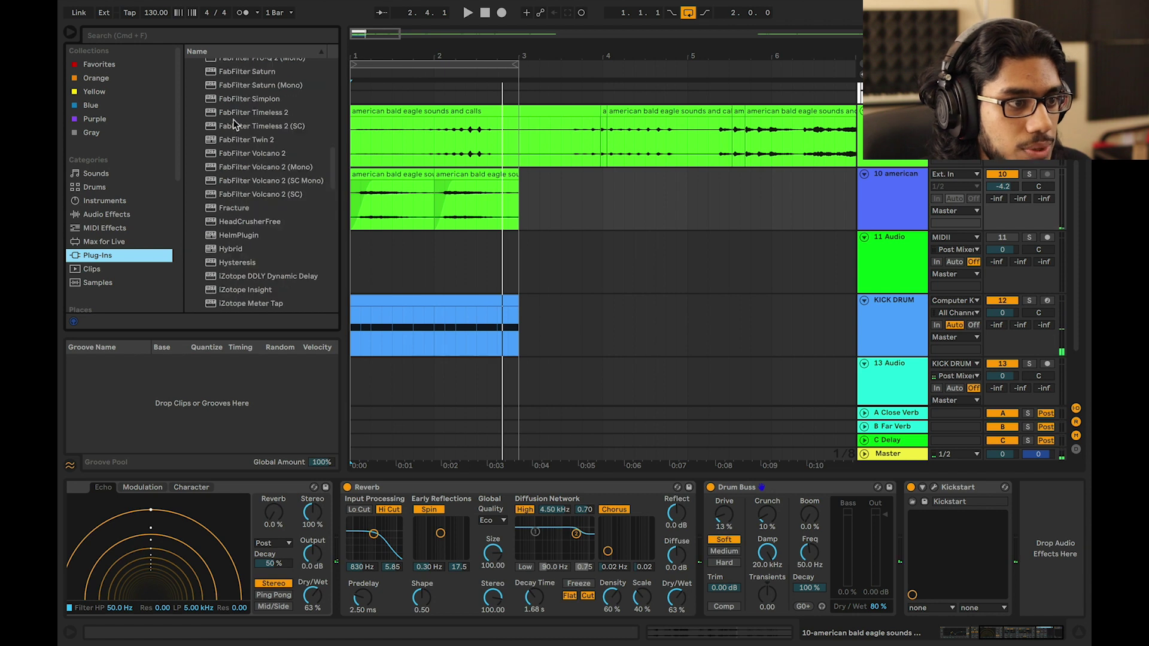
click(228, 39)
text(sond)
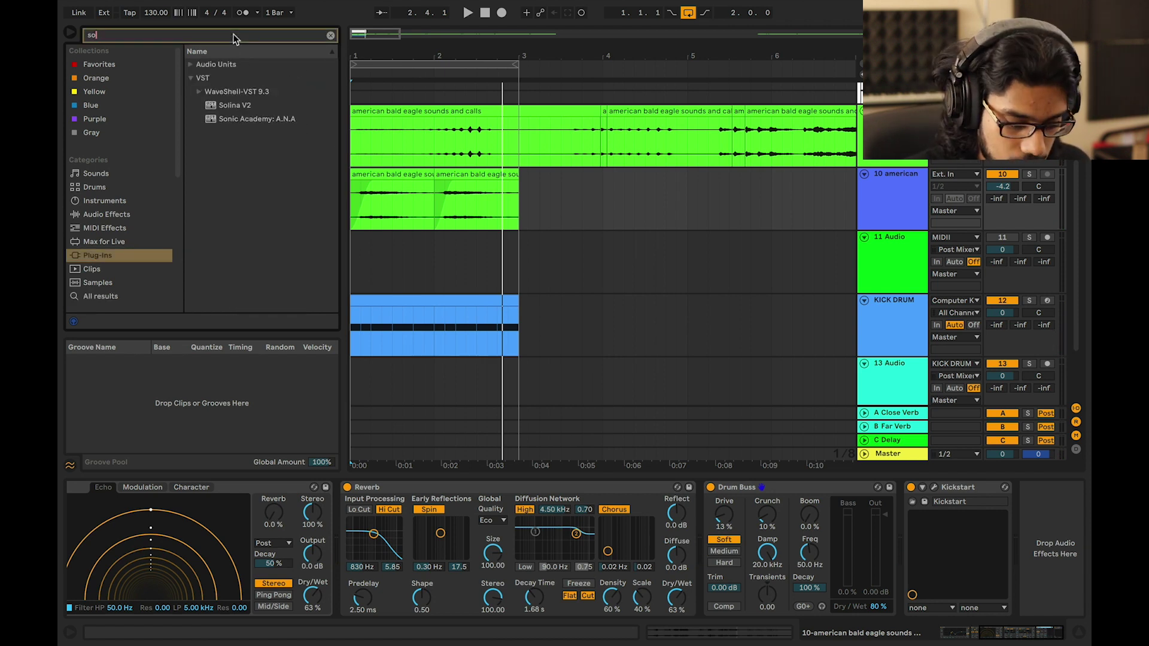
click(197, 90)
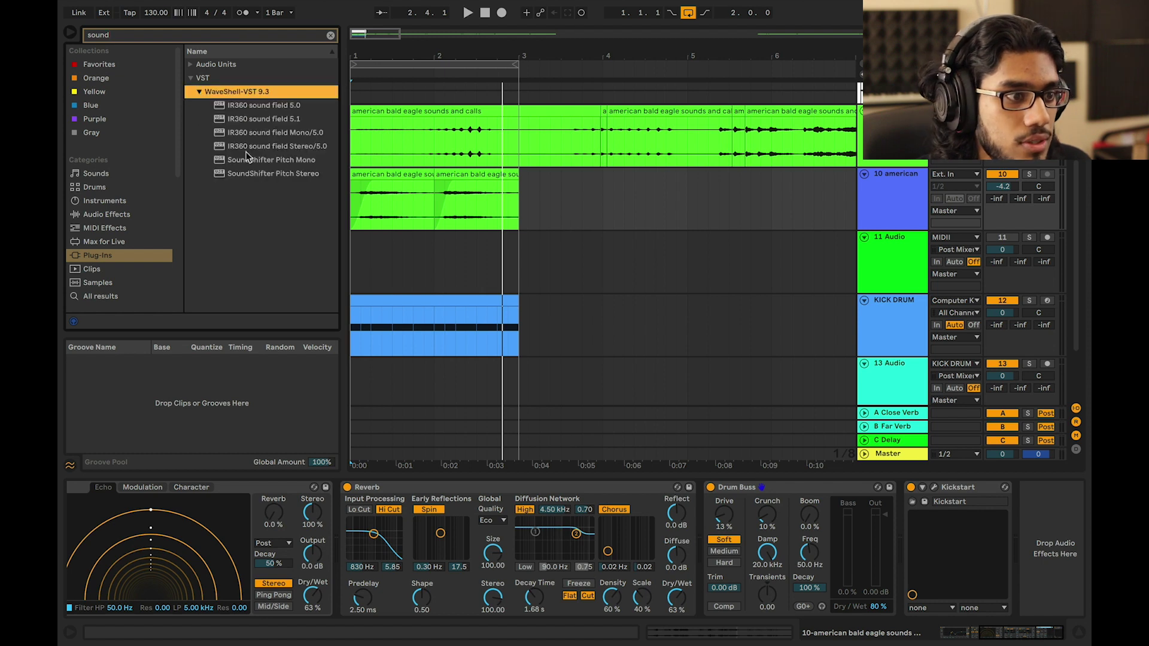
double_click(254, 173)
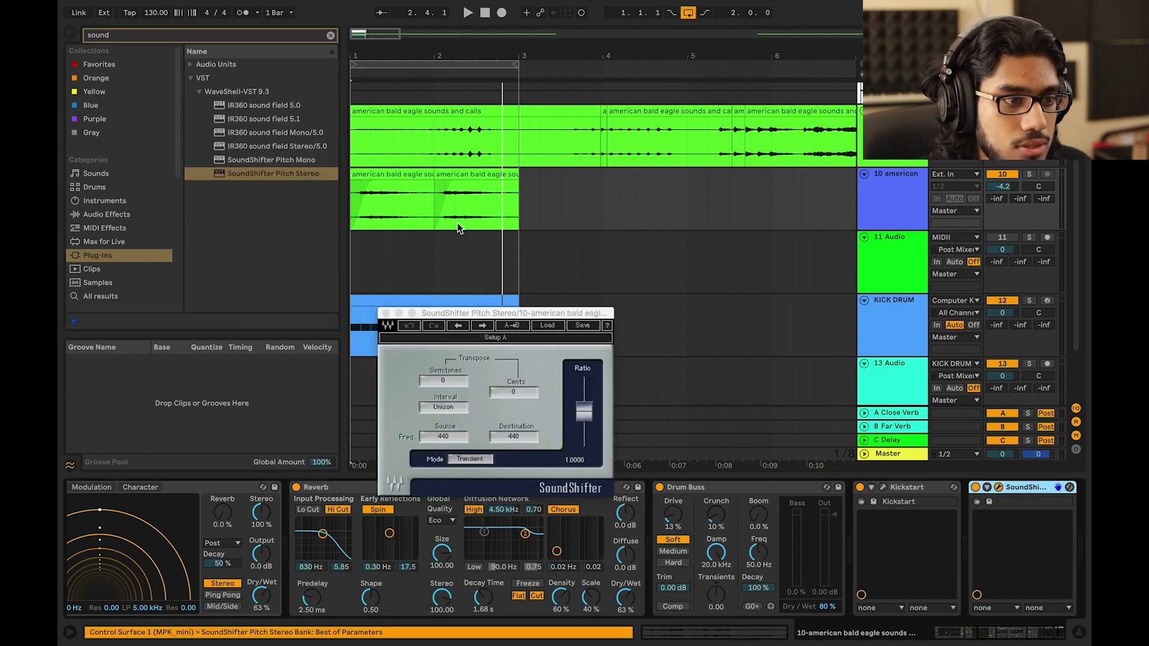
drag(455, 380, 455, 405)
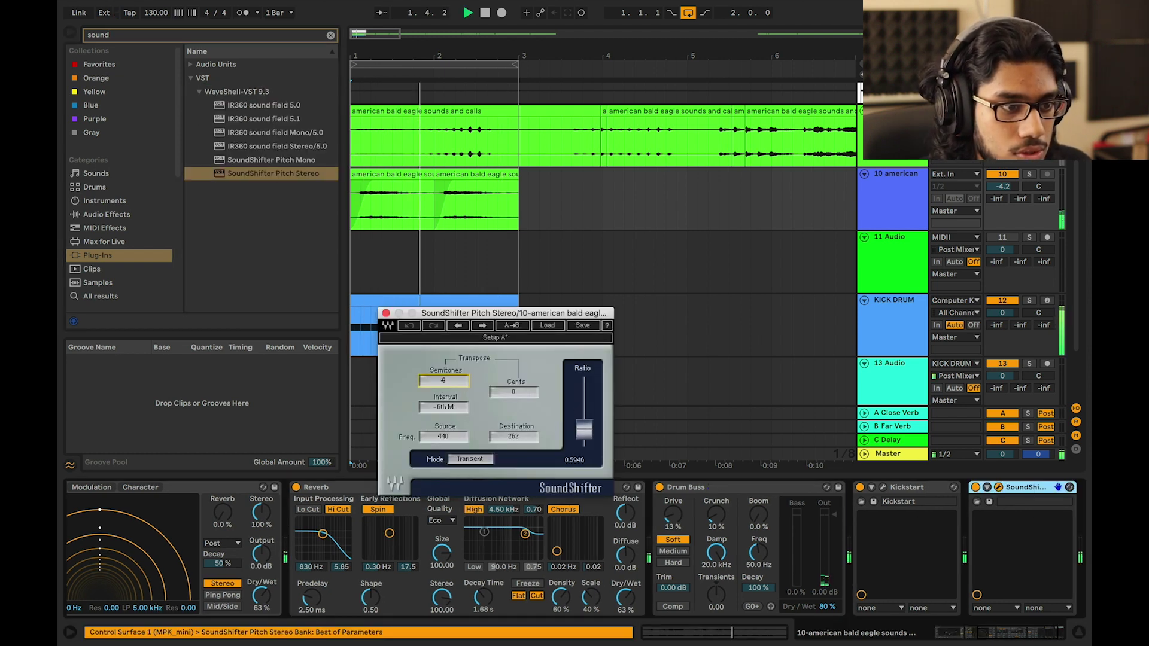
click(386, 313)
Solo the stretched eagle track while raising its volume to -0.1 dB, and unsolo it
click(1029, 175)
drag(1004, 186, 1003, 161)
click(1029, 174)
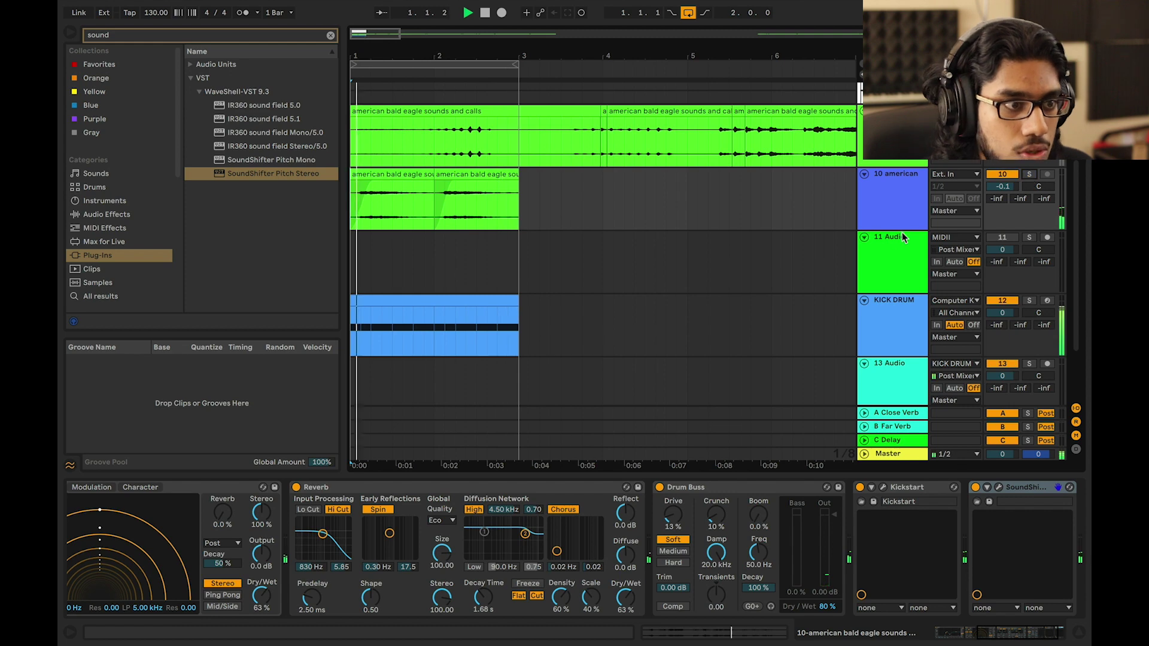
Move SoundShifter Pitch Stereo between Echo and Reverb in the stretched eagle track's device chain and resume playback
click(1025, 488)
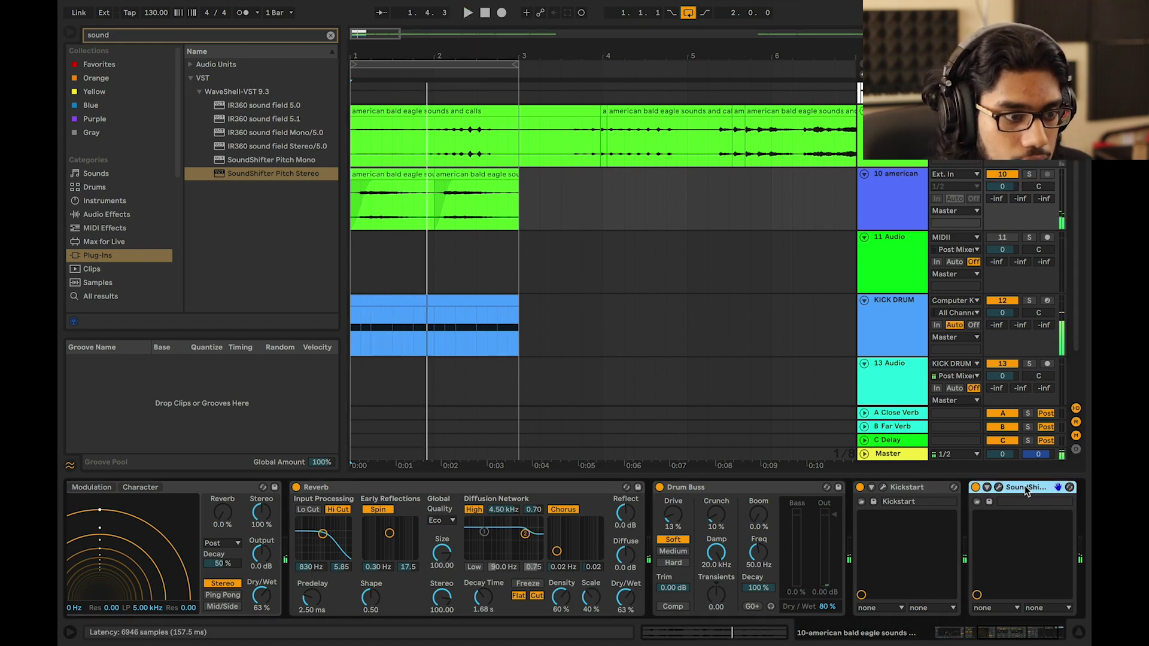
drag(1025, 488, 286, 539)
key(space)
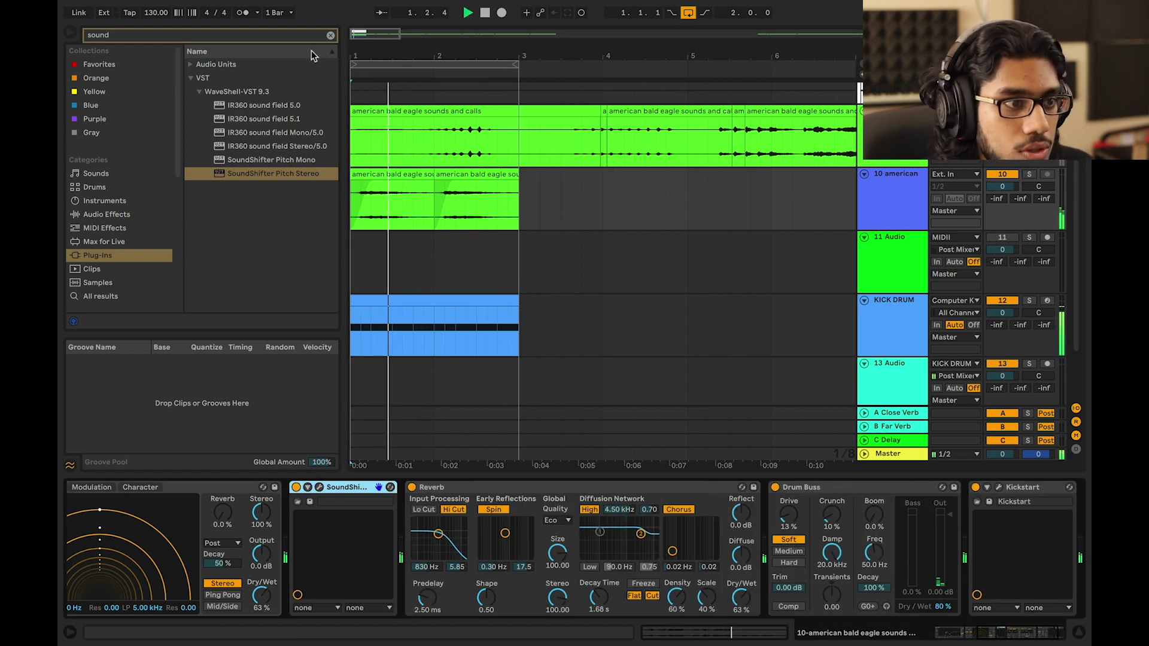
Clear the browser search, insert an EQ Eight between SoundShifter and Reverb, and raise the cutoff frequency of its low cut
click(330, 35)
click(114, 214)
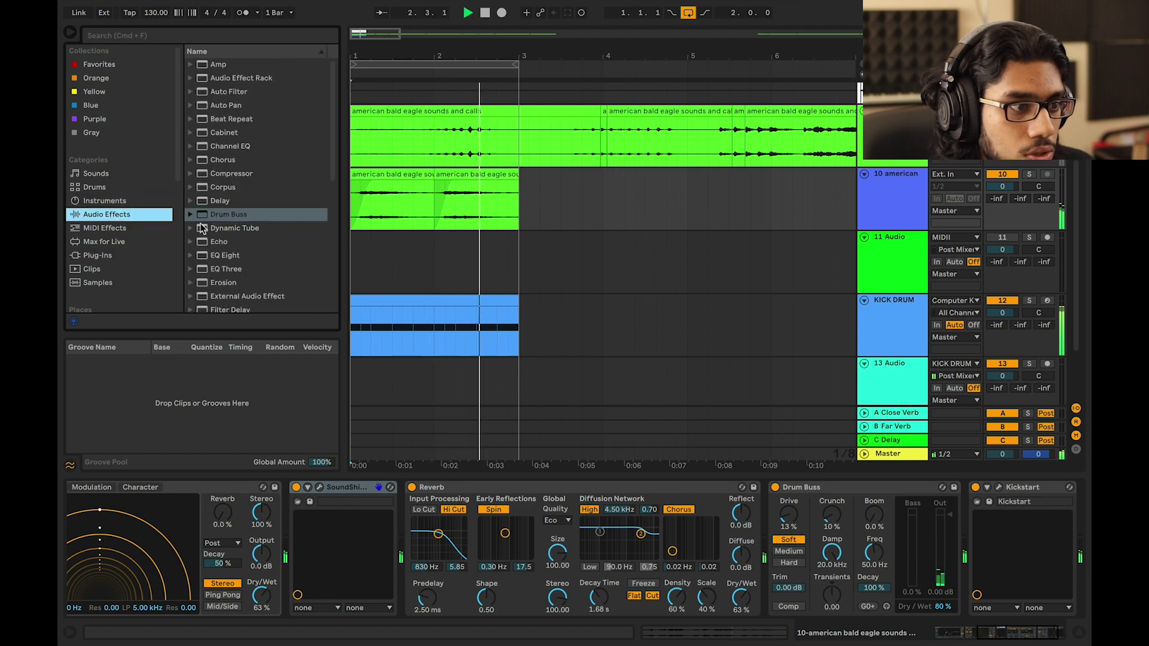
mouse_move(225, 255)
mouse_down()
mouse_move(724, 478)
mouse_move(379, 569)
mouse_move(392, 586)
mouse_up()
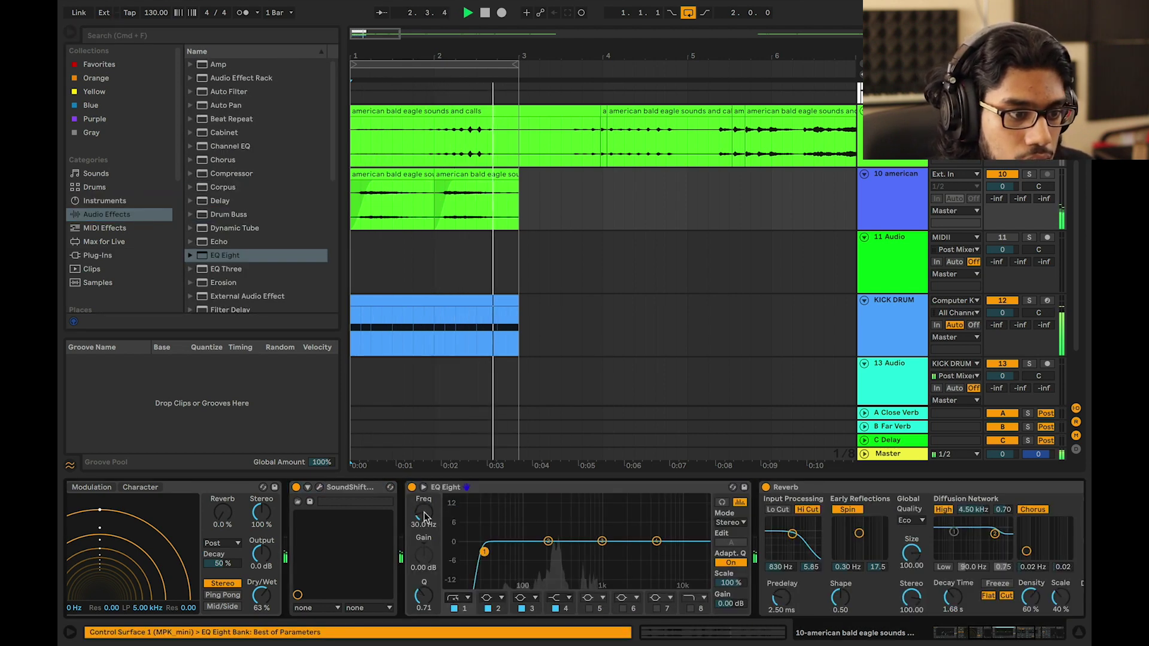
drag(423, 515, 424, 495)
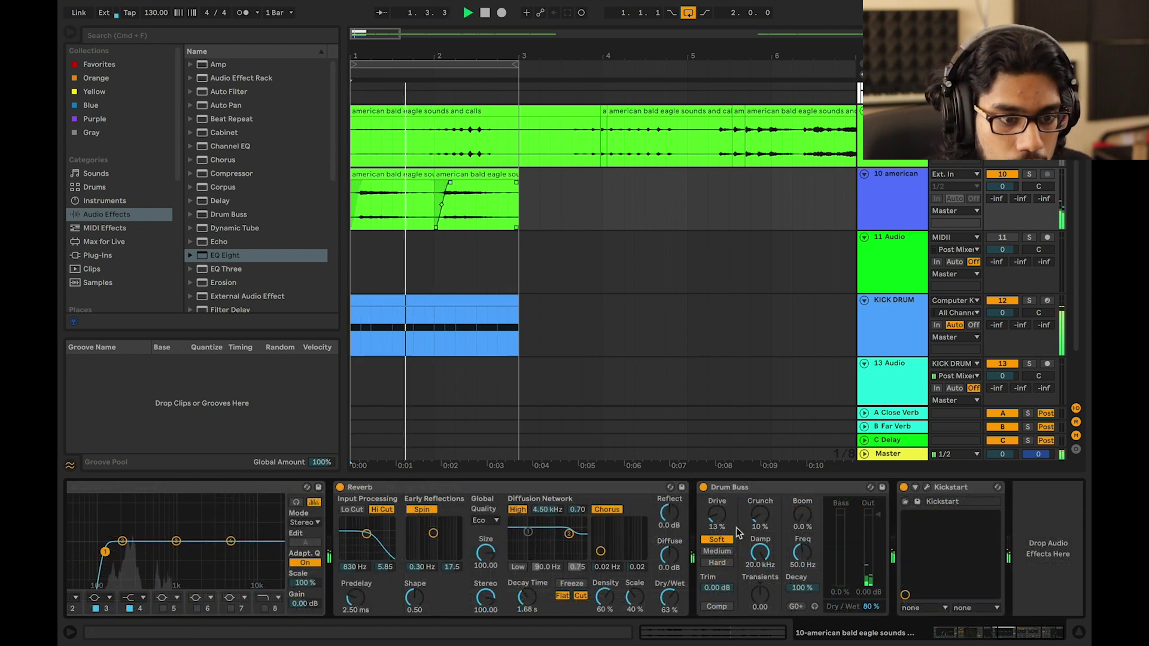
Increase the Drum Buss Drive on the stretched eagle track and play the loop from the start to check it with the beat
drag(717, 515, 717, 501)
key(space)
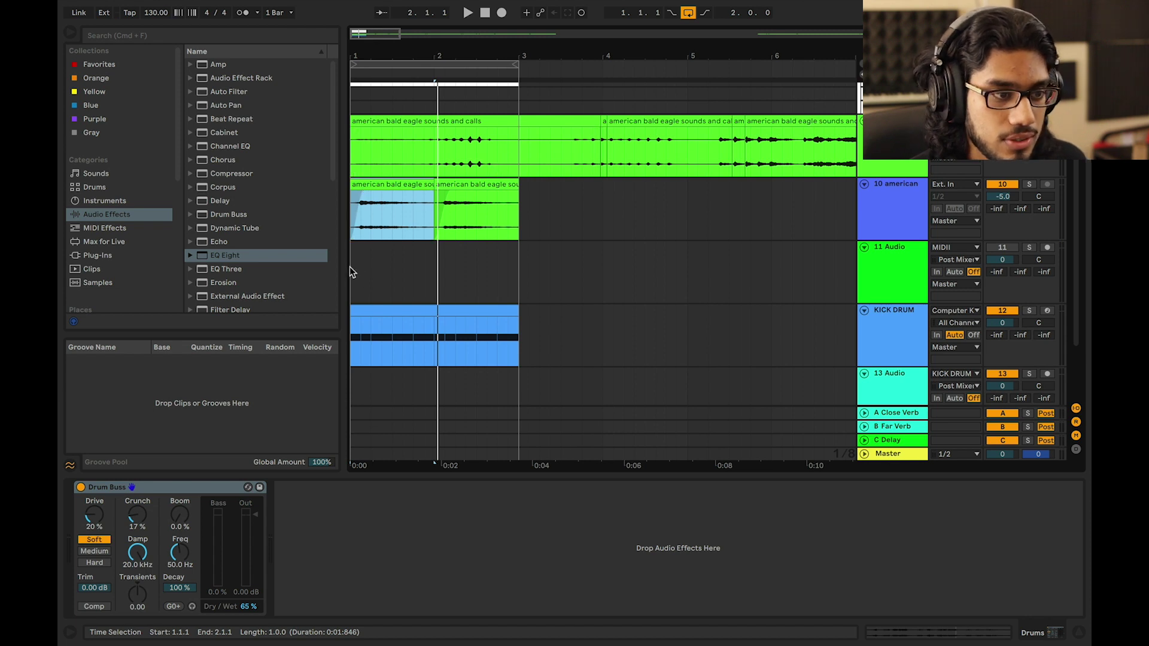
click(352, 272)
key(space)
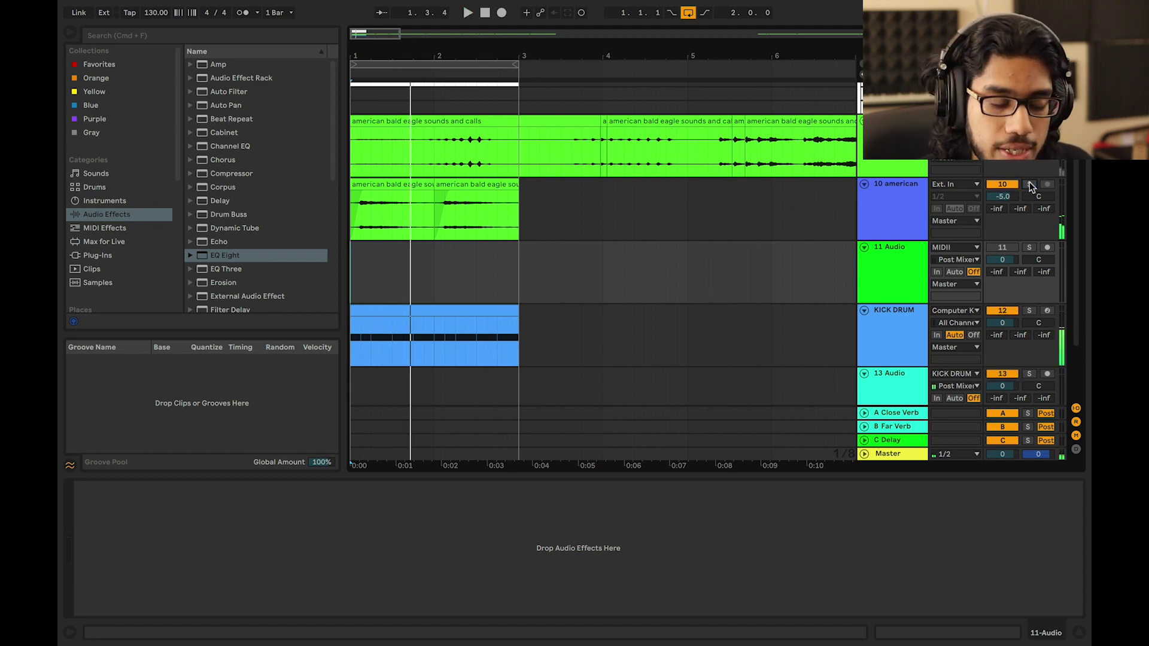
Solo the original bald eagle recording on track 9 and audition its calls around bars 5 and 2
scroll(468, 349, up, 5)
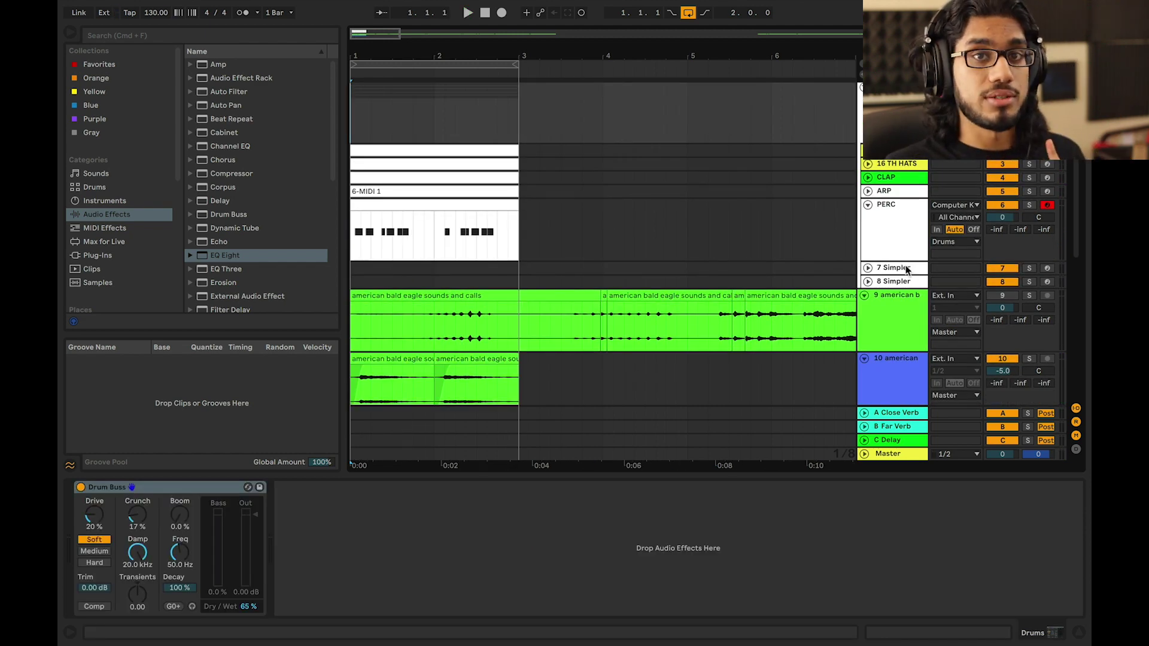
click(908, 270)
scroll(554, 279, down, 3)
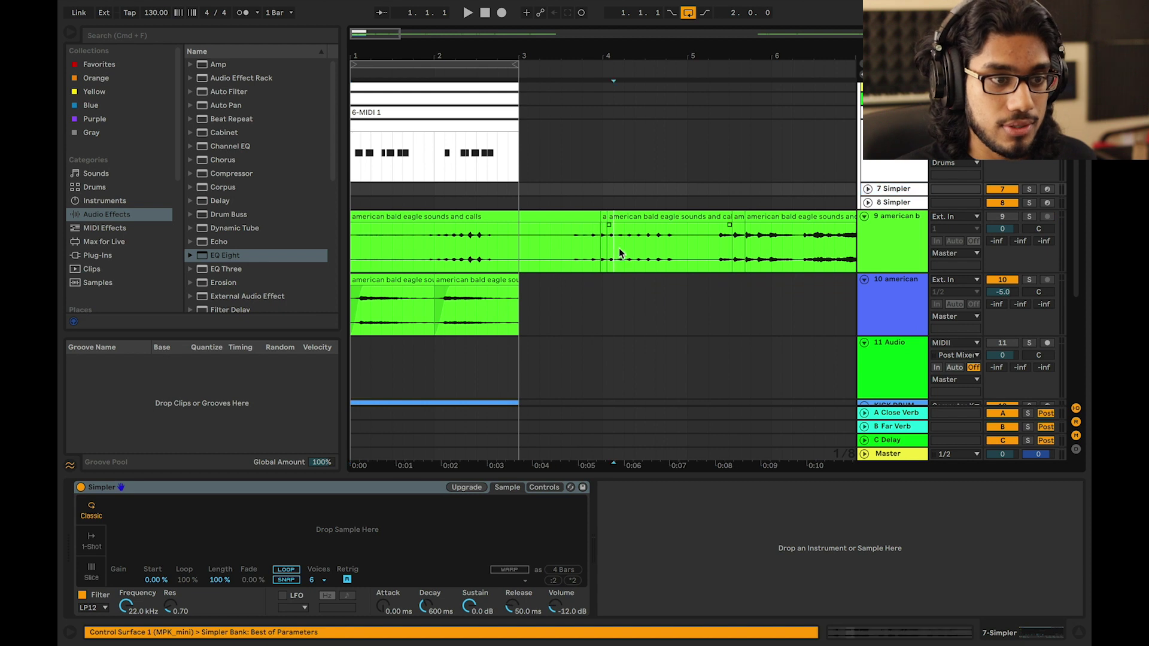
click(620, 253)
click(1030, 217)
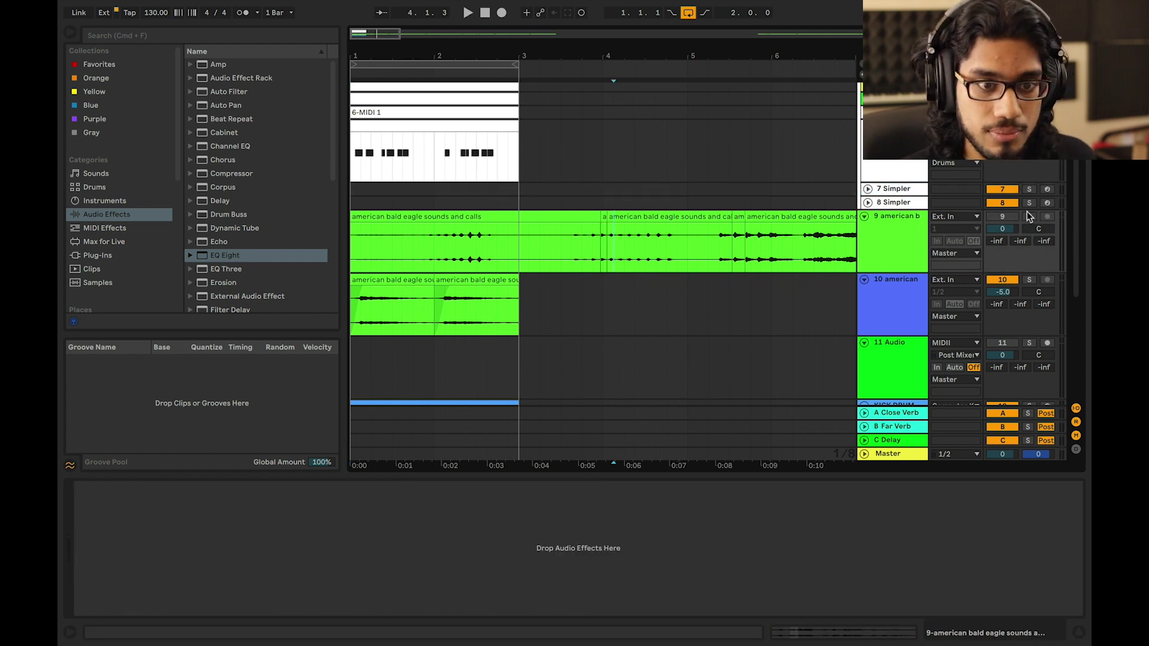
key(space)
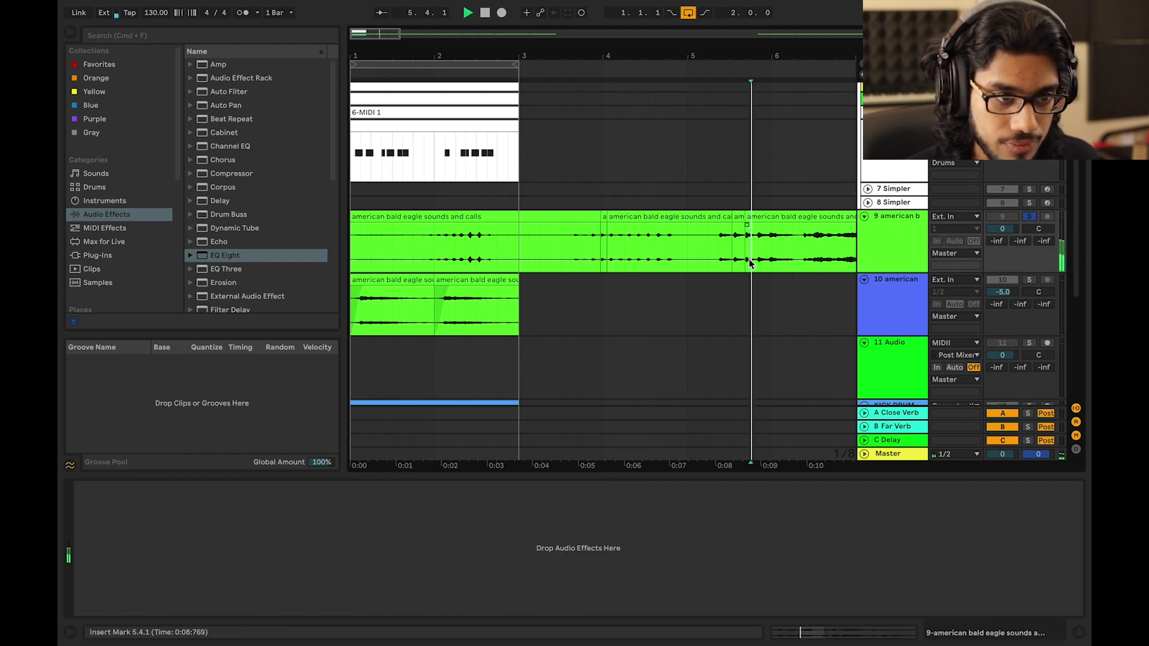
click(436, 260)
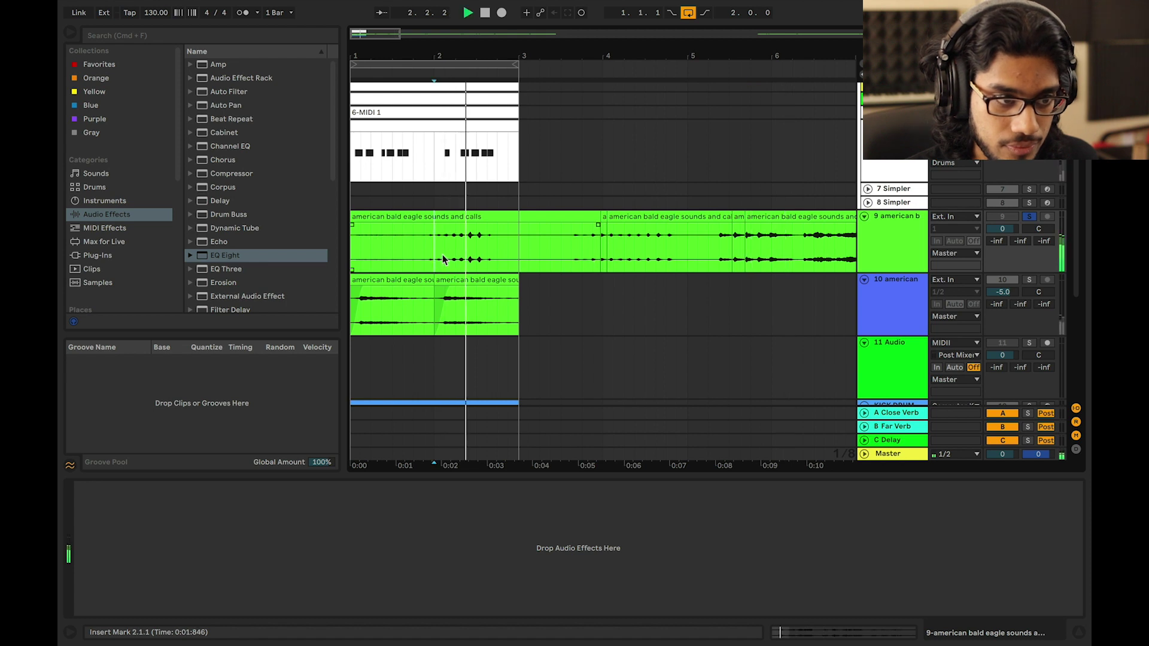
key(space)
Audition the eagle calls between bars 7 and 10 of the original recording for another usable percussion sound
scroll(449, 259, right, 5)
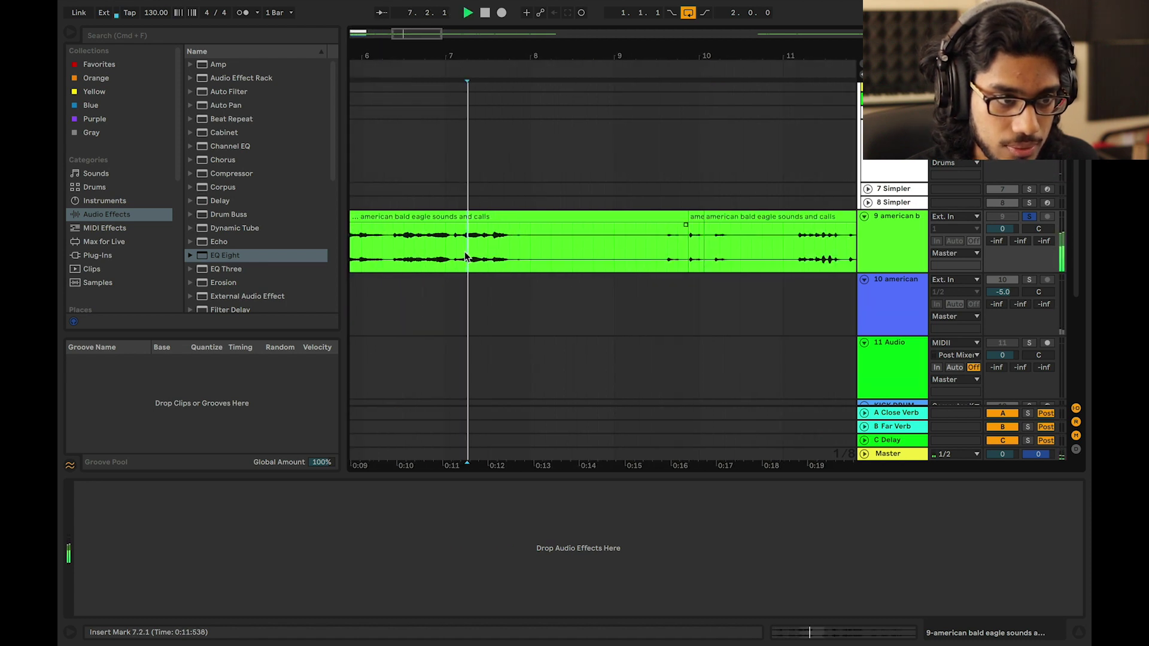
key(space)
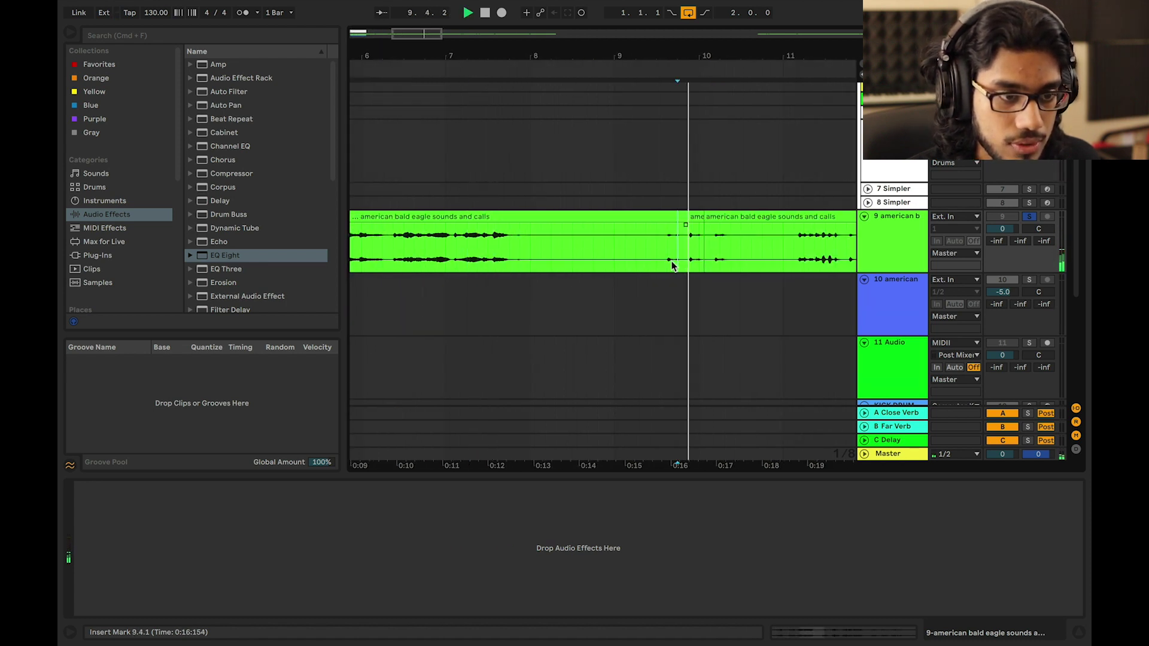
key(space)
scroll(667, 263, right, 3)
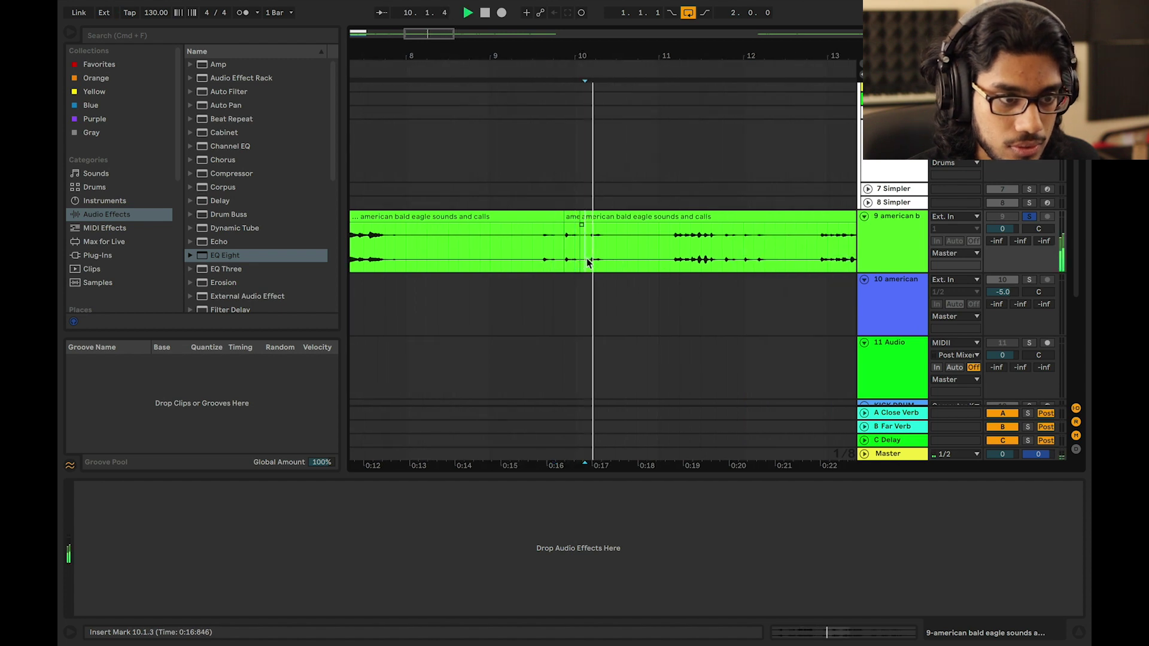
key(space)
key(plus)
key(plus)
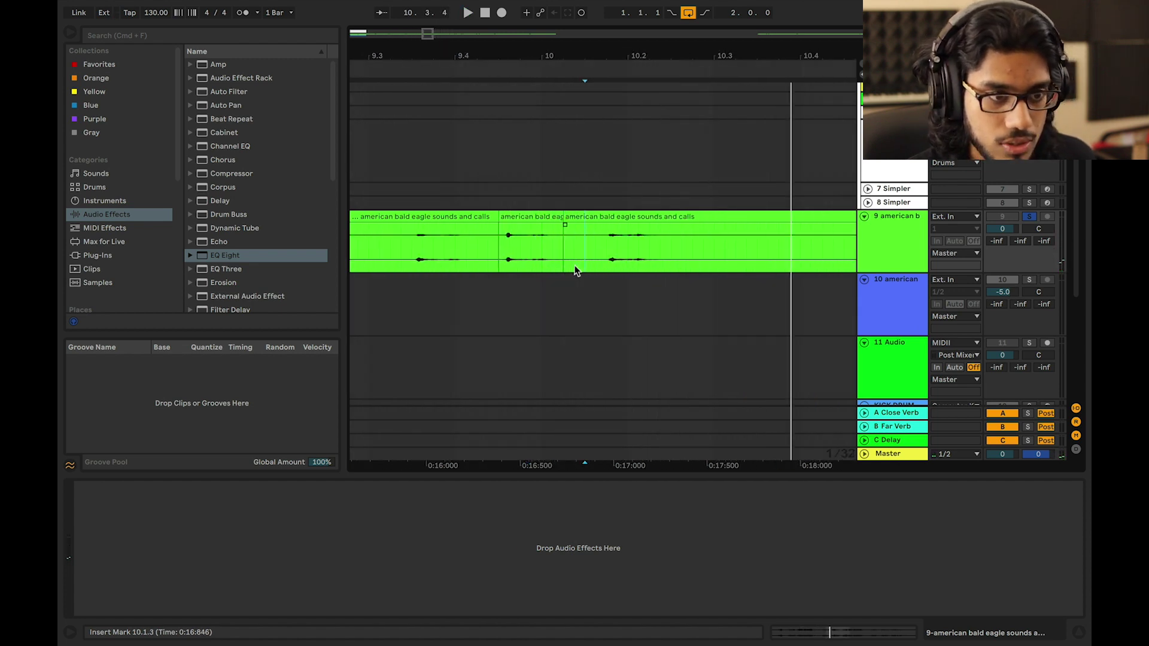
key(space)
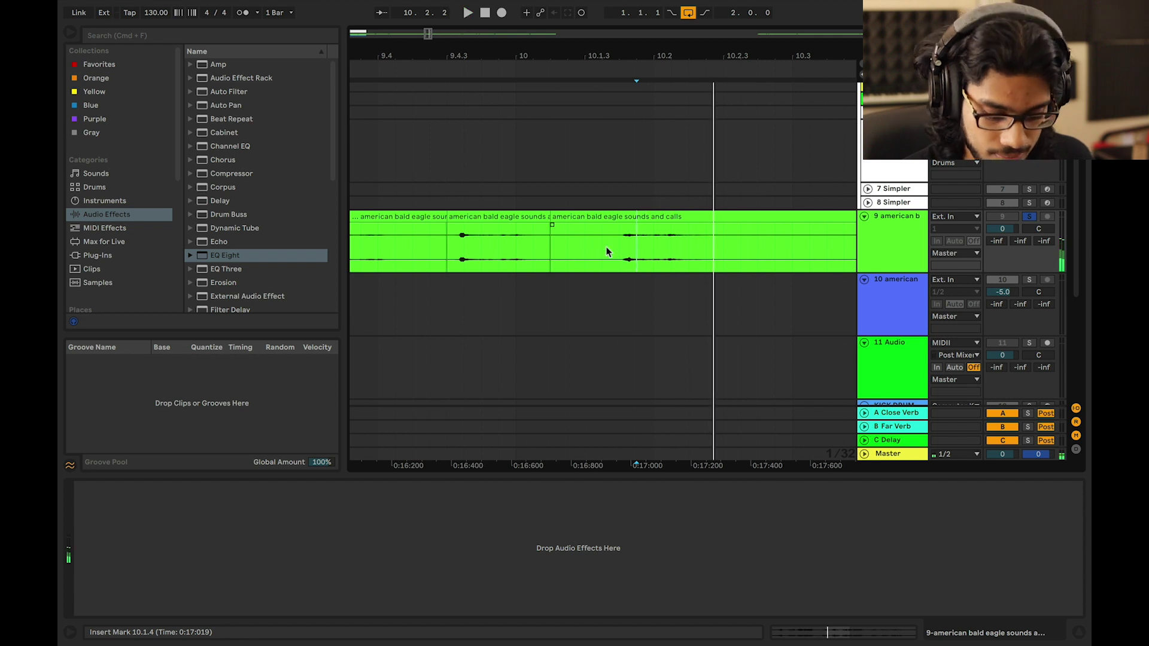
Audition the short eagle chirps around 11.4 and 12.1 in the original recording
key(minus)
key(minus)
scroll(635, 252, right, 2)
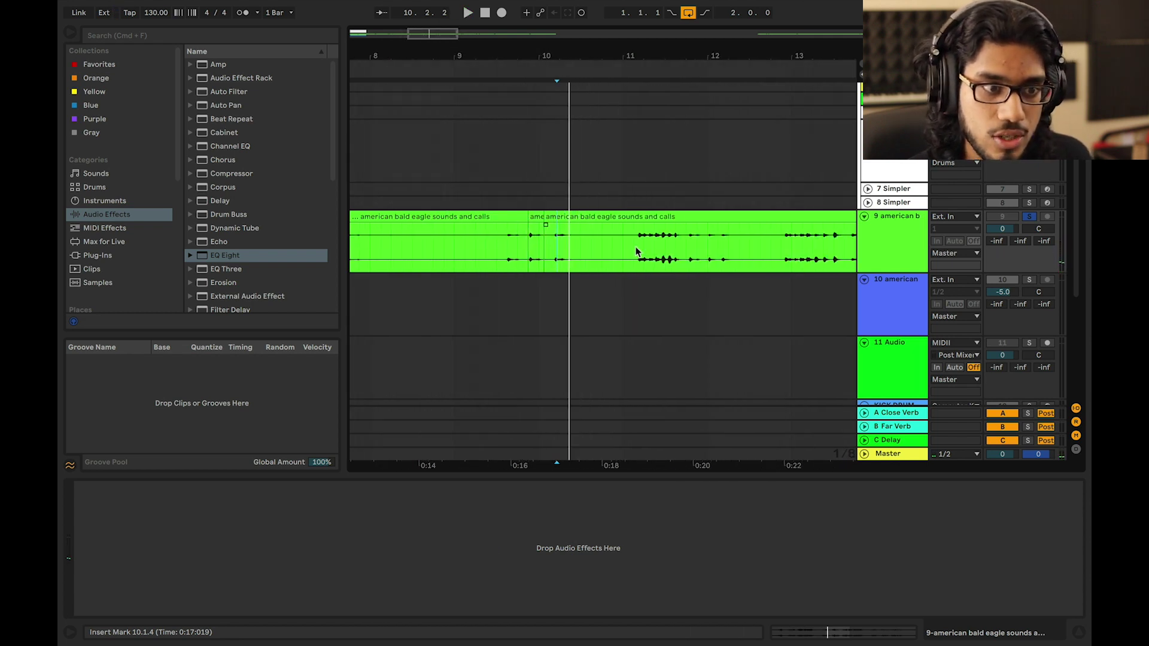
click(684, 257)
key(space)
key(plus)
key(plus)
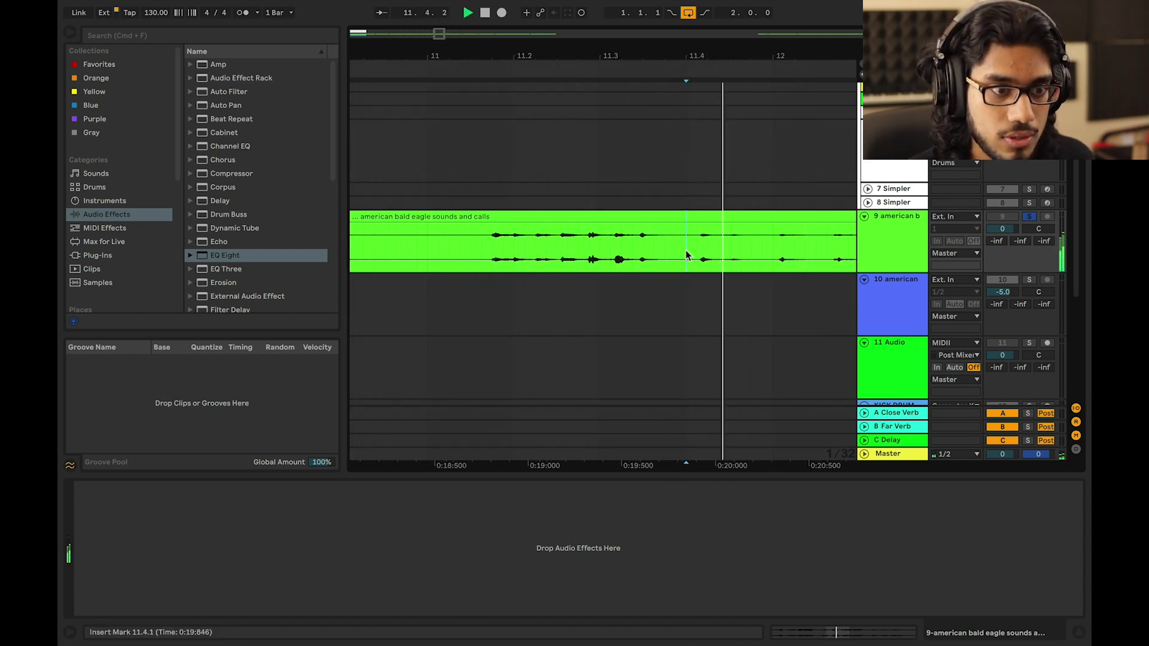
key(space)
scroll(687, 256, right, 3)
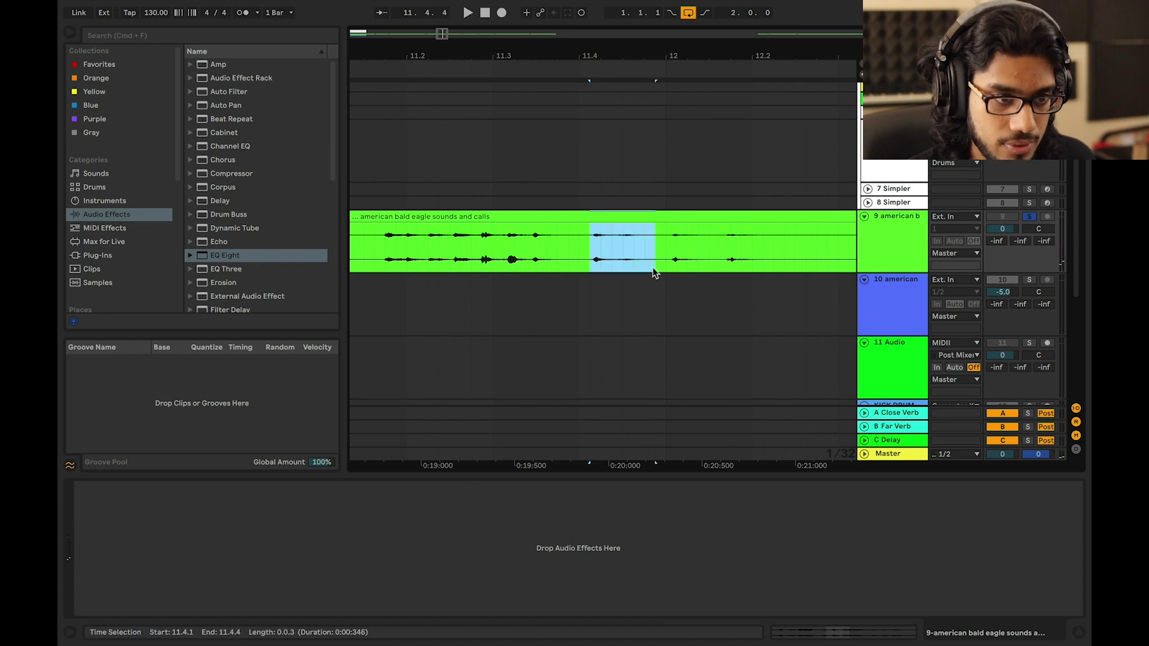
click(710, 260)
key(space)
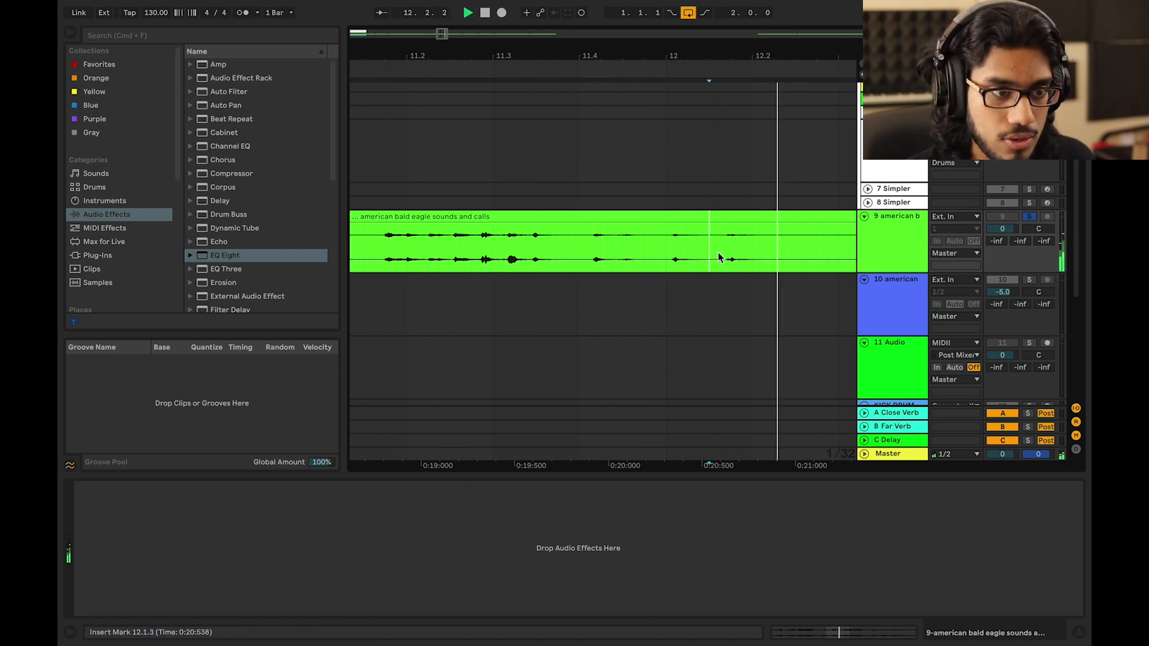
key(space)
Audition the eagle chirps late in bar 13 of the original recording
scroll(488, 266, right, 10)
key(space)
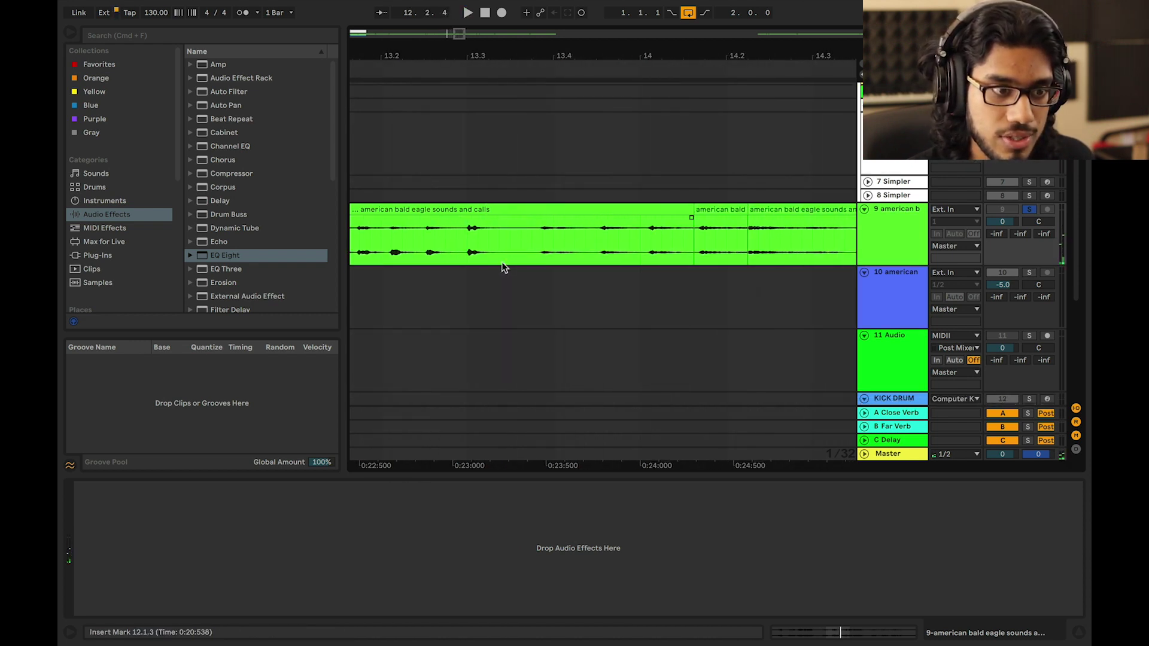
click(542, 241)
click(598, 236)
key(space)
key(space)
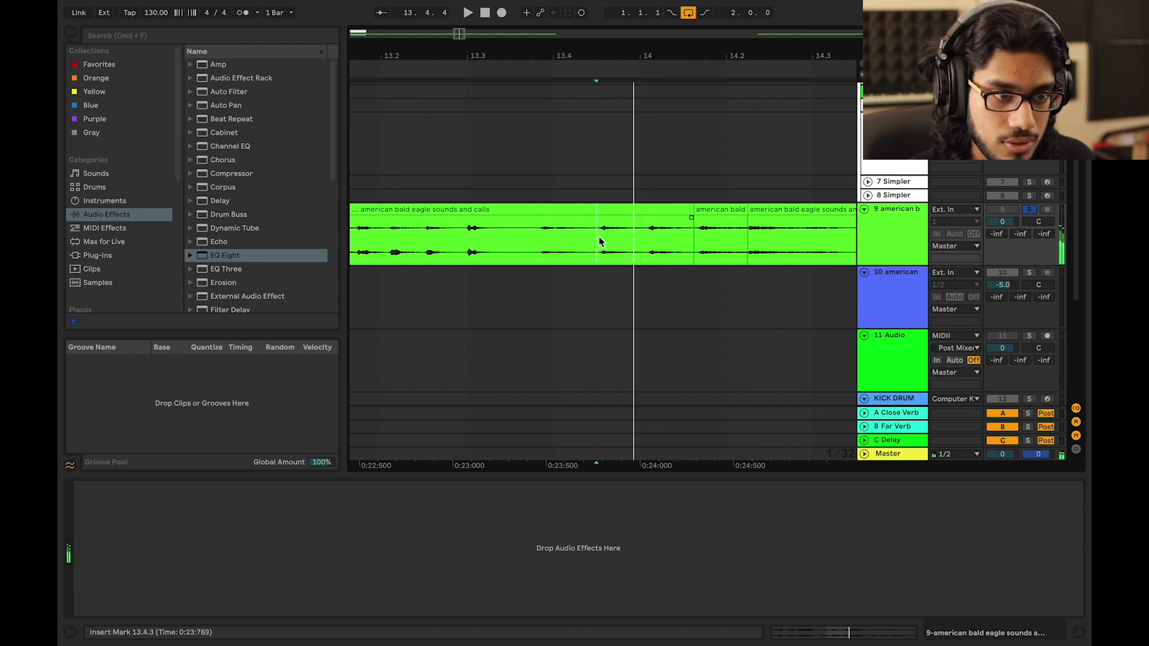
key(space)
key(space)
Audition the longer eagle call starting at 15.4.3 and select its clip up to 16.2.1
scroll(600, 236, right, 10)
key(space)
scroll(599, 236, right, 3)
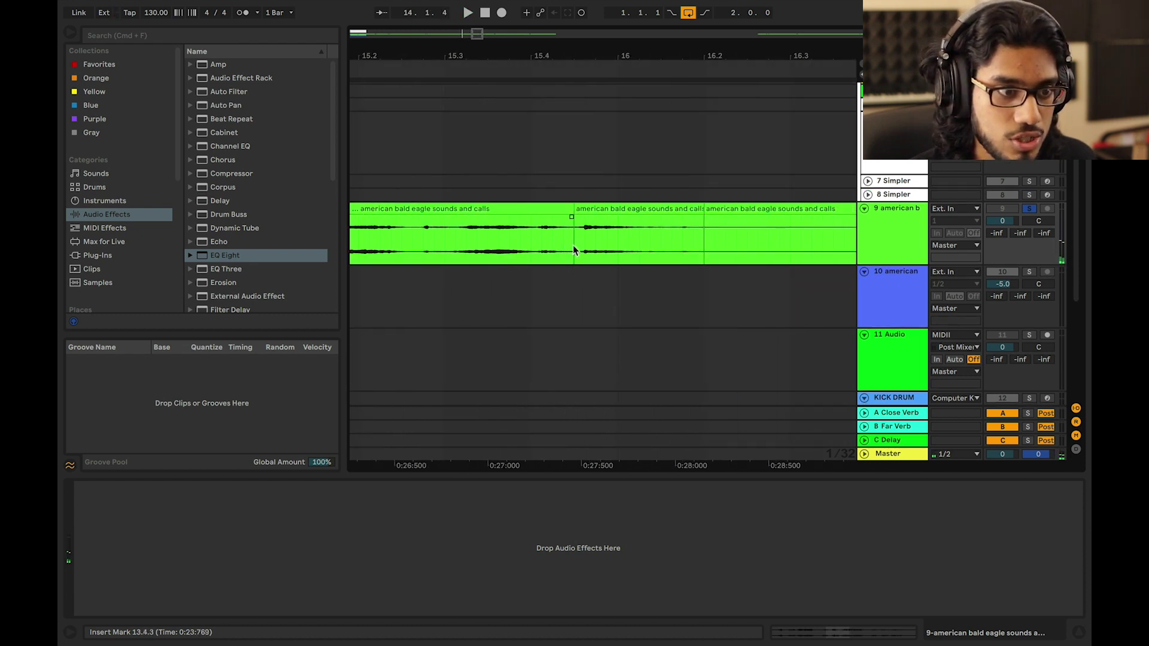
key(space)
key(space)
key(space)
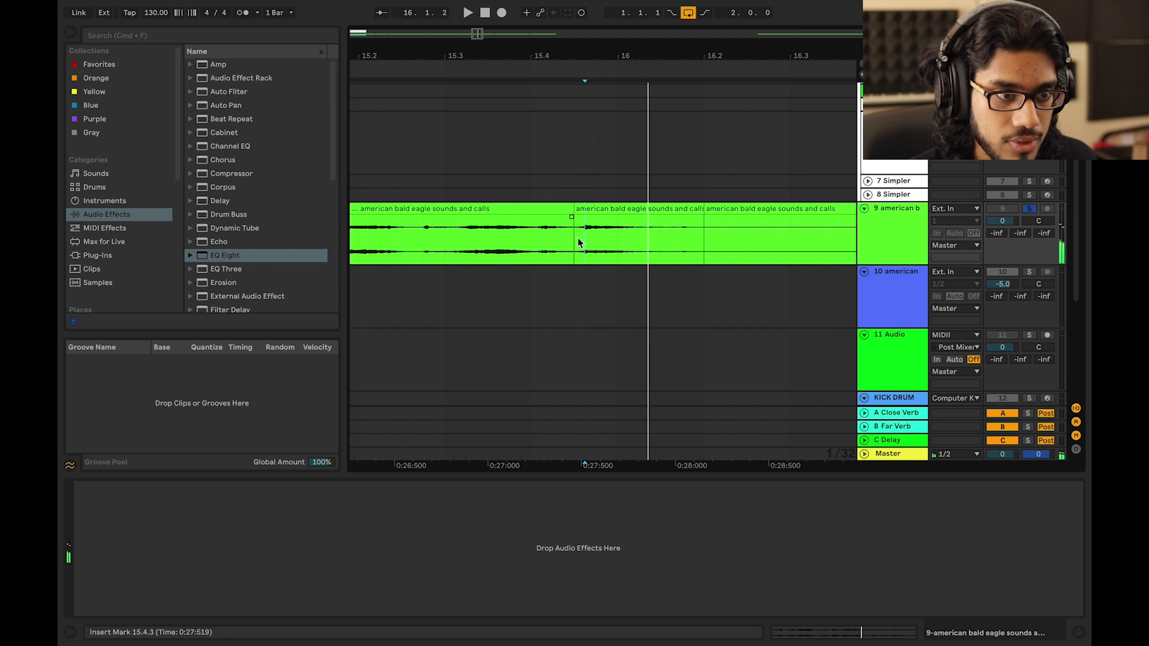
click(591, 227)
click(604, 209)
Rename the empty 7 Simpler track as OH and move it between the 16 TH HATS and CLAP tracks
scroll(946, 211, up, 3)
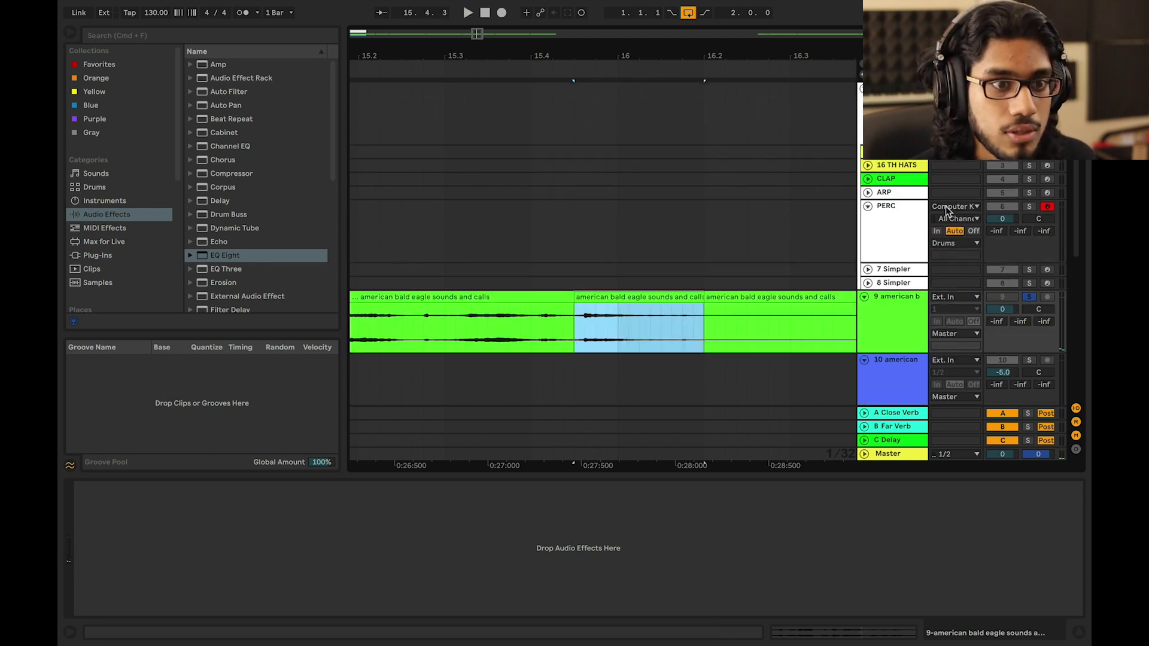
click(899, 196)
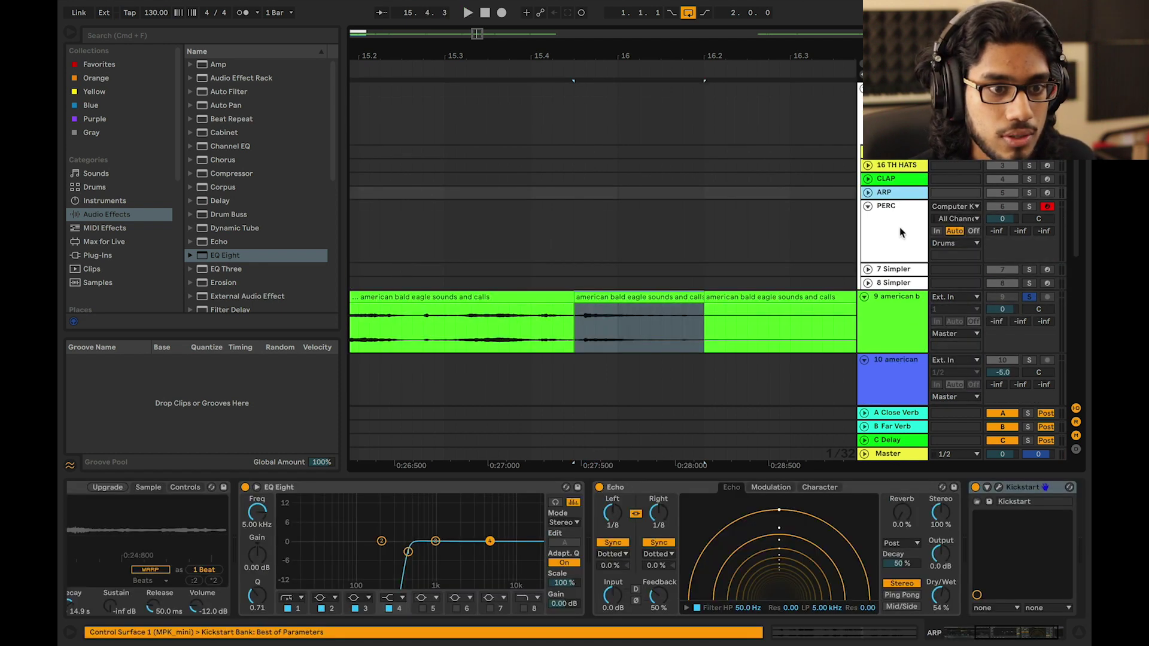
click(892, 267)
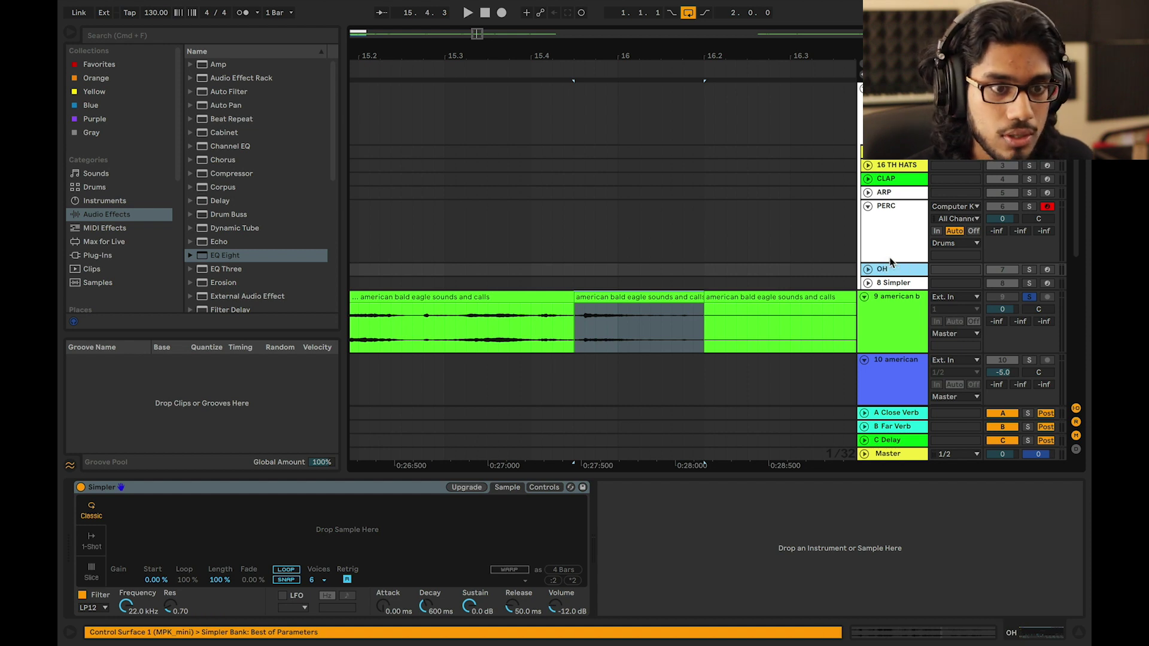
drag(890, 269, 892, 172)
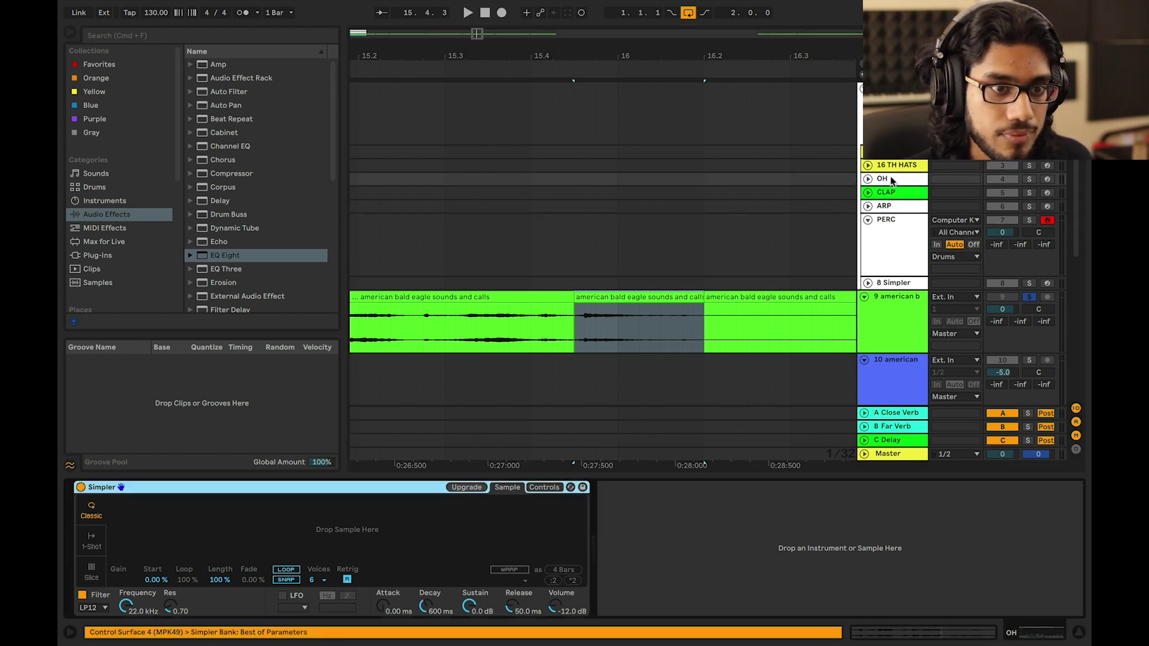
Load the selected eagle clip into the OH track's Simpler, arm OH, and unsolo the original eagle recording
drag(410, 488, 407, 515)
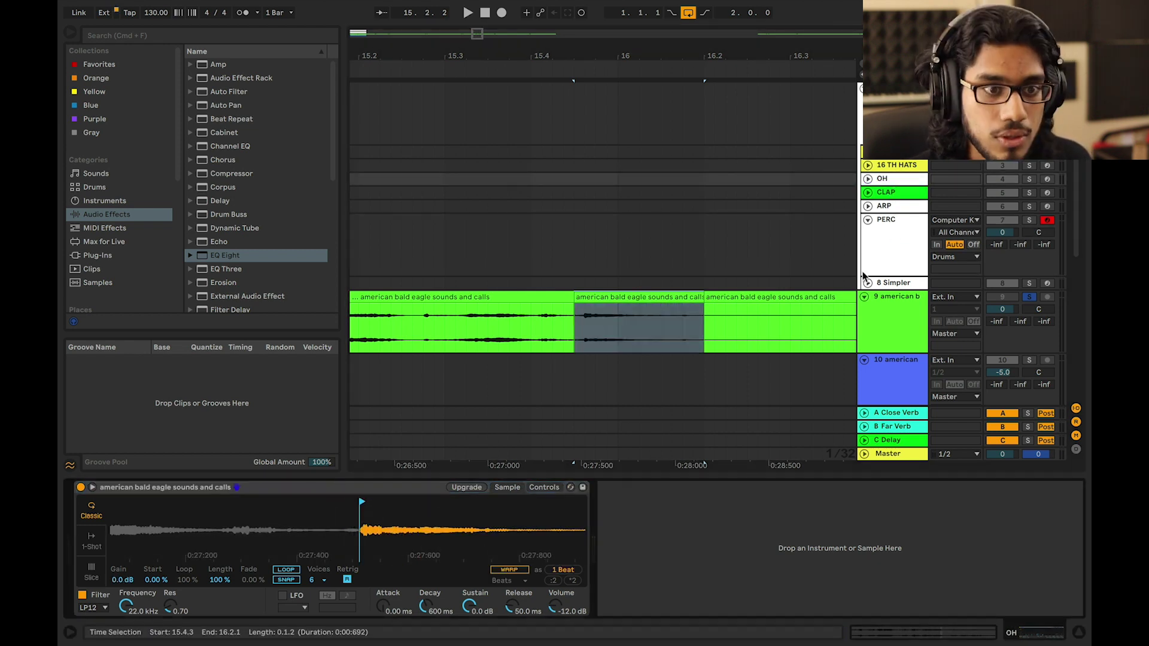
click(1046, 179)
click(1028, 298)
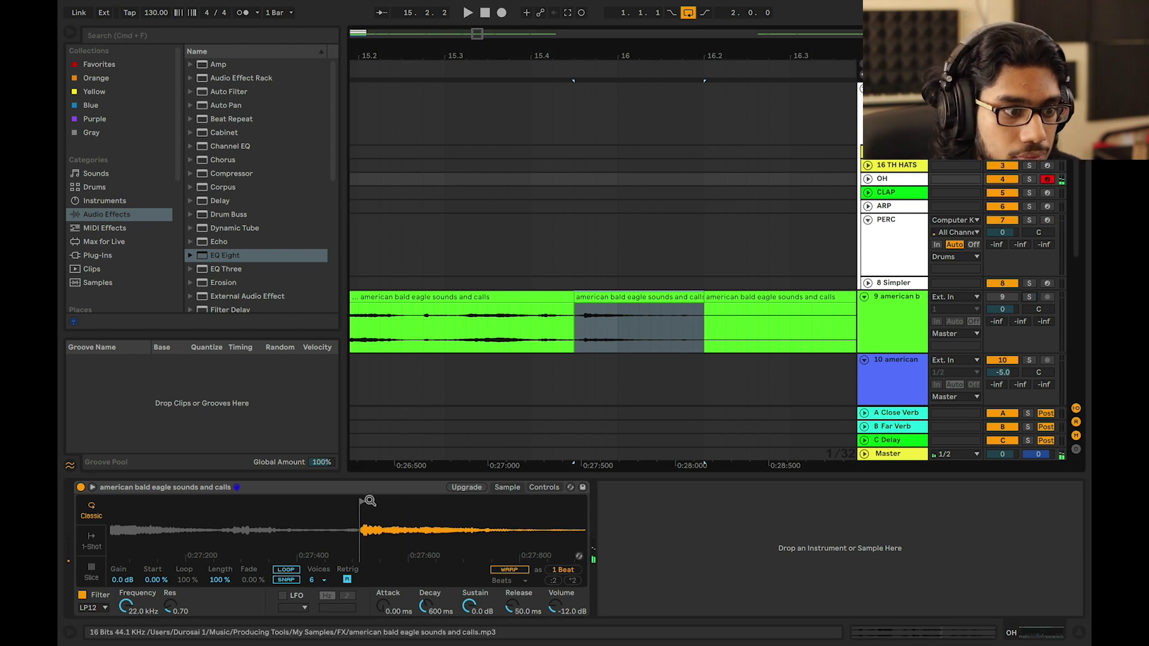
Give the OH Simpler 1.92 ms attack, 5.92 s decay and -inf sustain, and add Erosion with Wide Noise at 7.47 kHz, amount 114
click(546, 487)
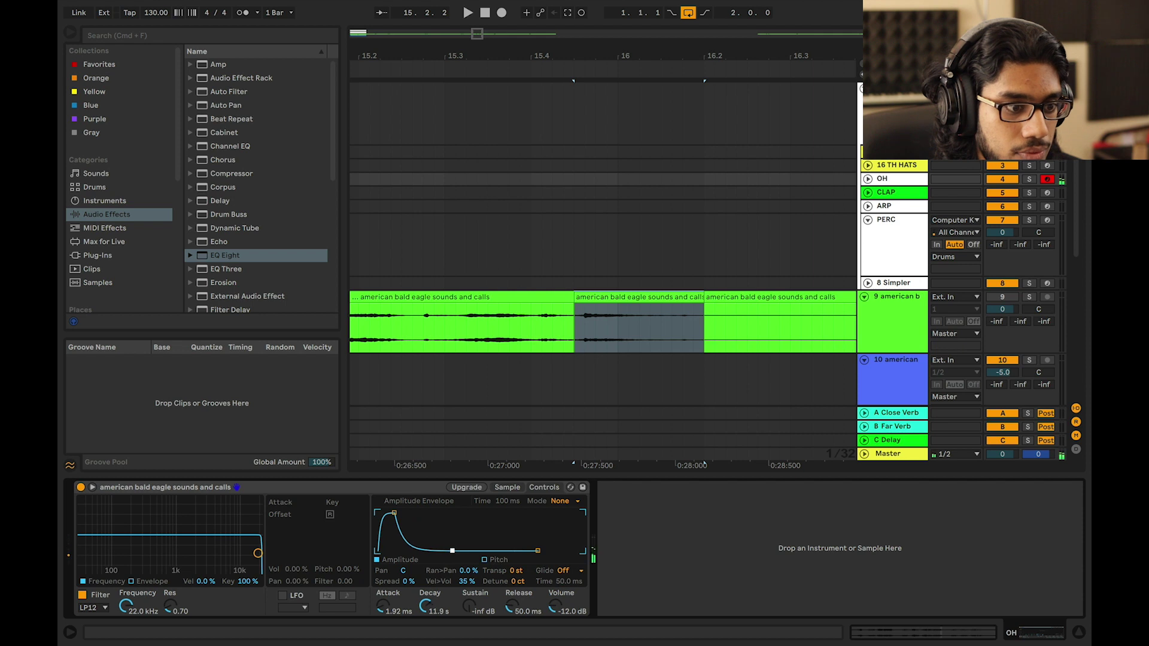
scroll(235, 139, down, 3)
click(234, 170)
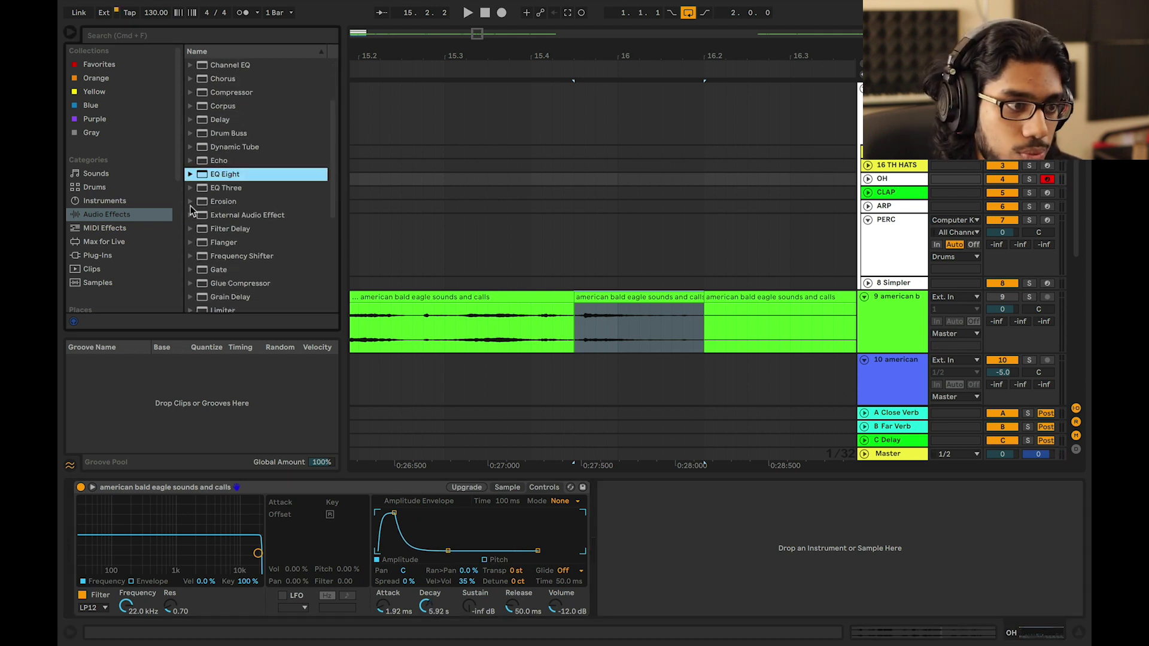
drag(223, 202, 677, 513)
click(669, 568)
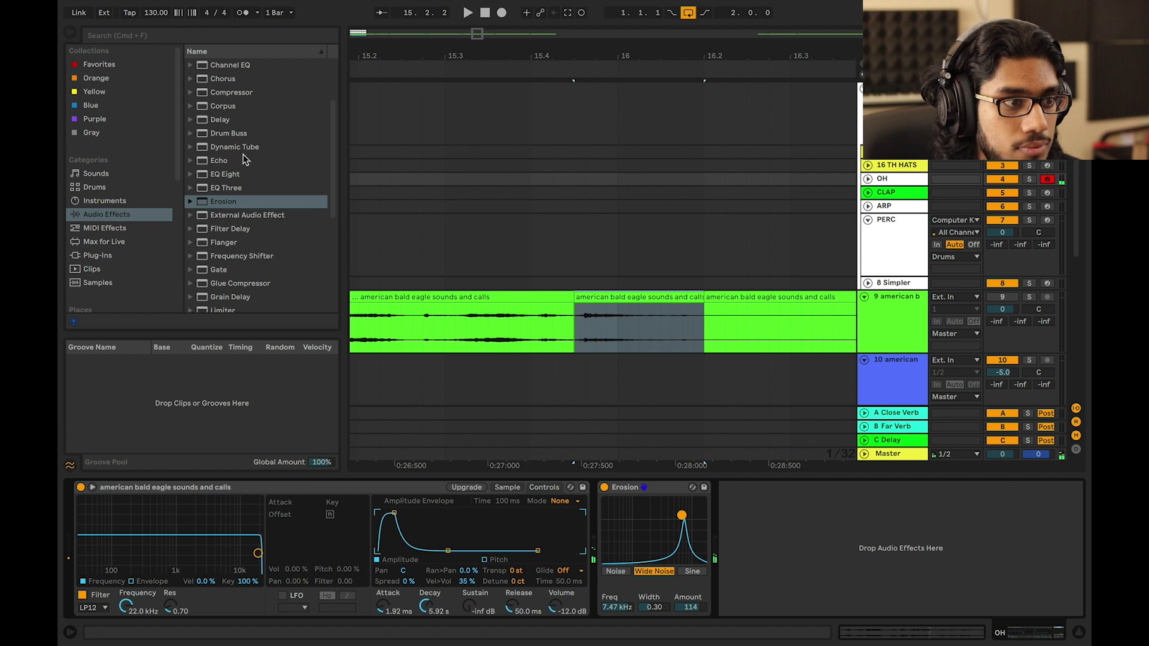
Add EQ Eight after Erosion on the OH track and audition the sound
drag(238, 174, 386, 341)
drag(801, 602, 801, 602)
key(space)
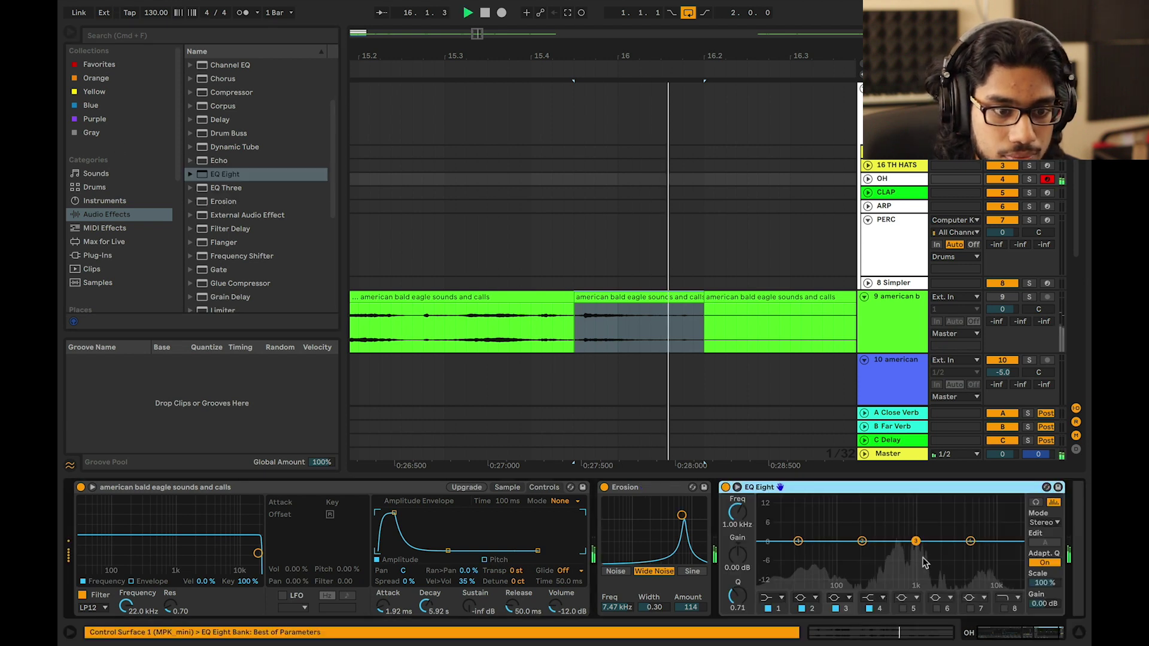
key(space)
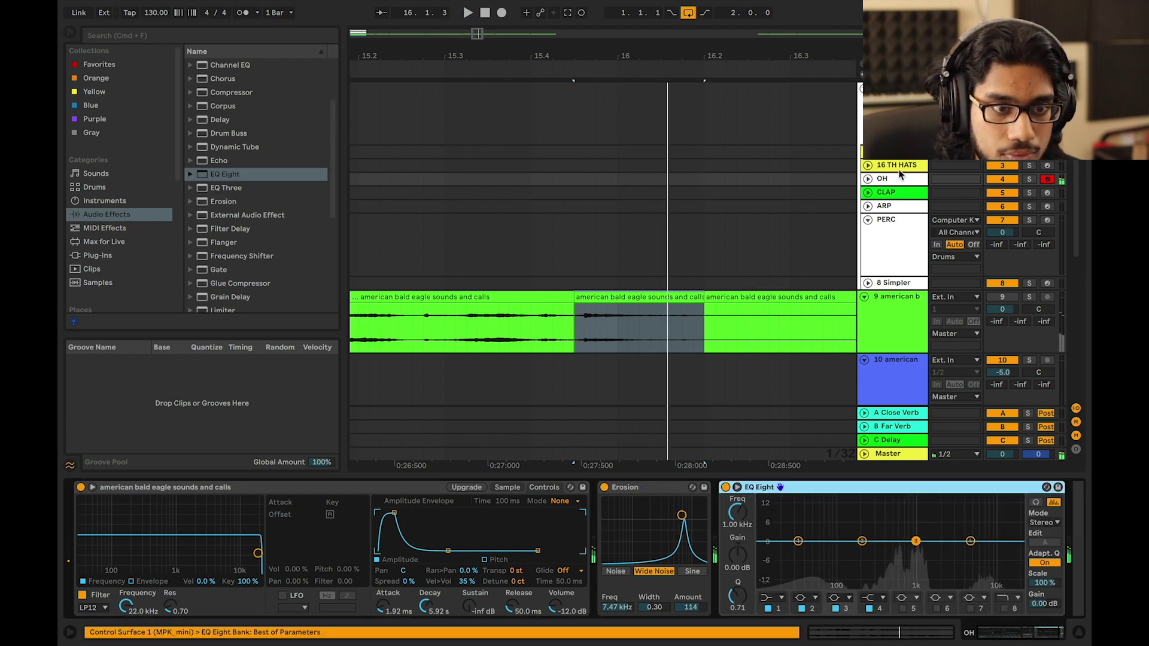
click(867, 178)
click(956, 179)
click(963, 211)
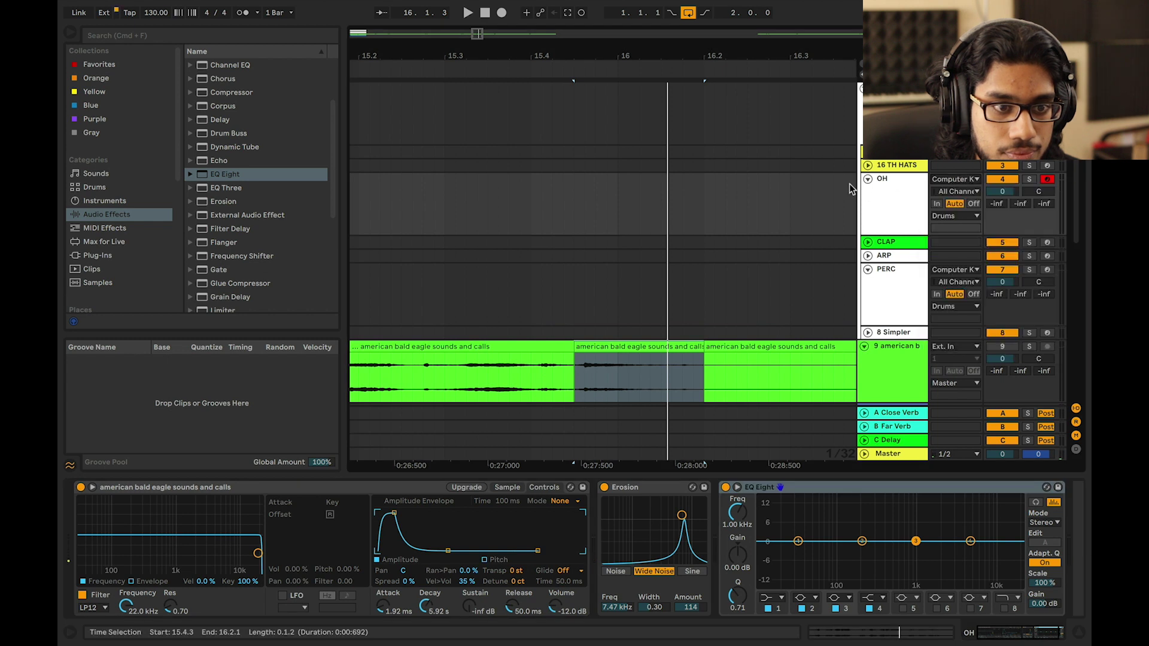
click(867, 179)
Make EQ Eight's band 1 a low cut at 563 Hz and band 3 a -15 dB cut at 2.15 kHz with Q about 1.01
click(781, 598)
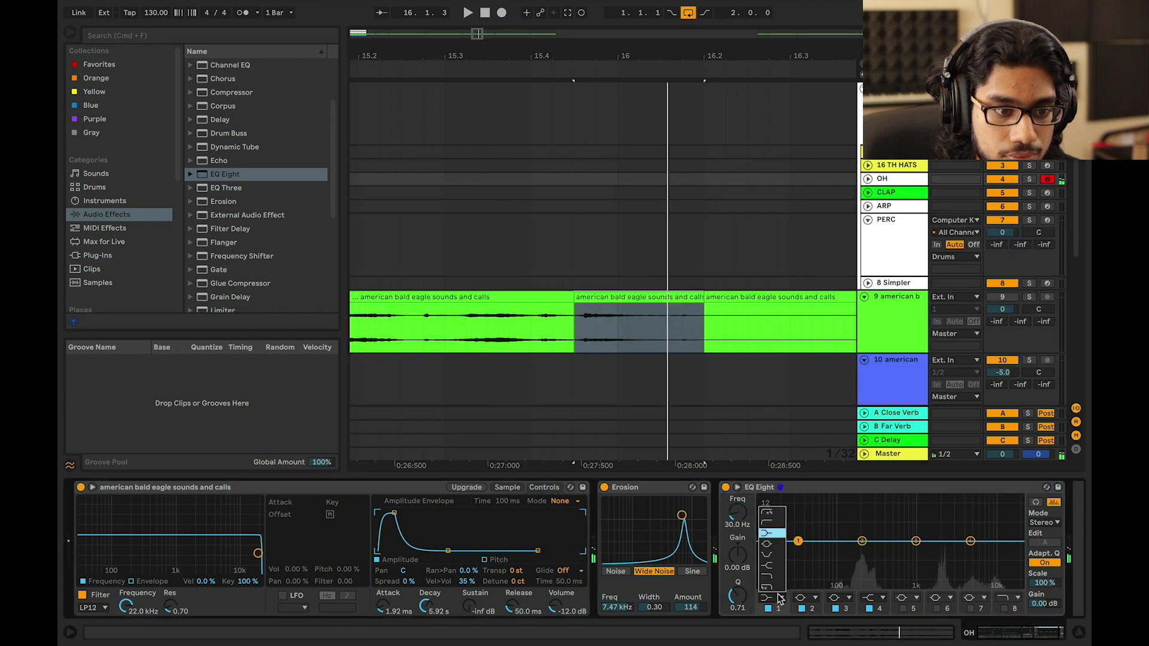
click(773, 512)
drag(863, 551, 937, 586)
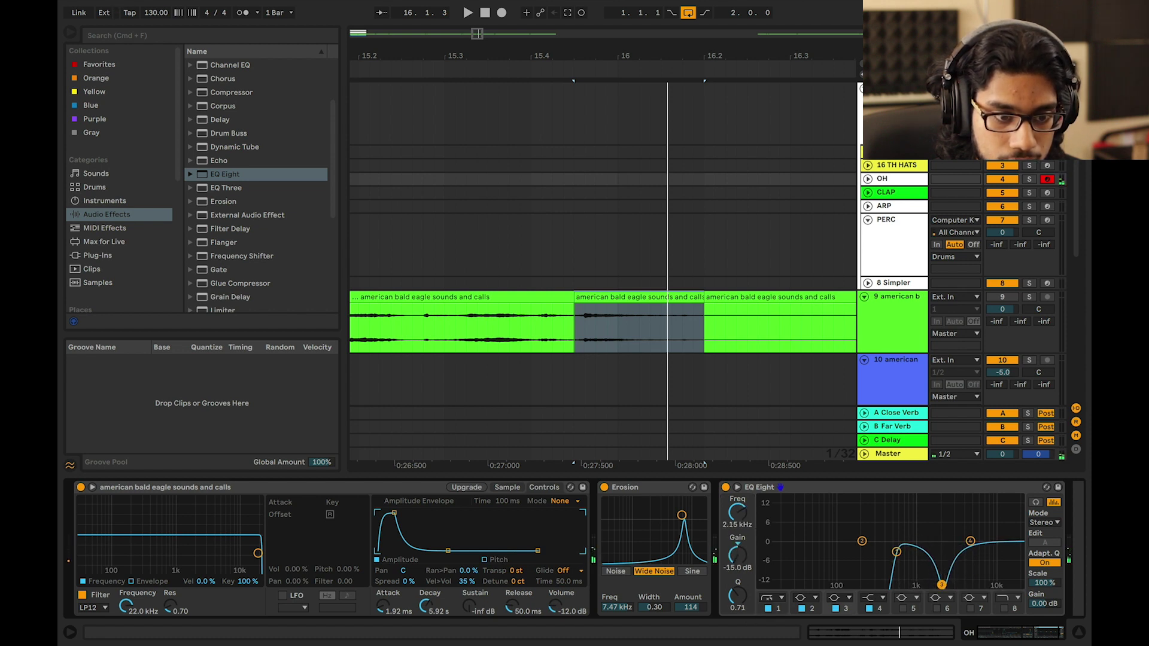
drag(737, 596, 737, 582)
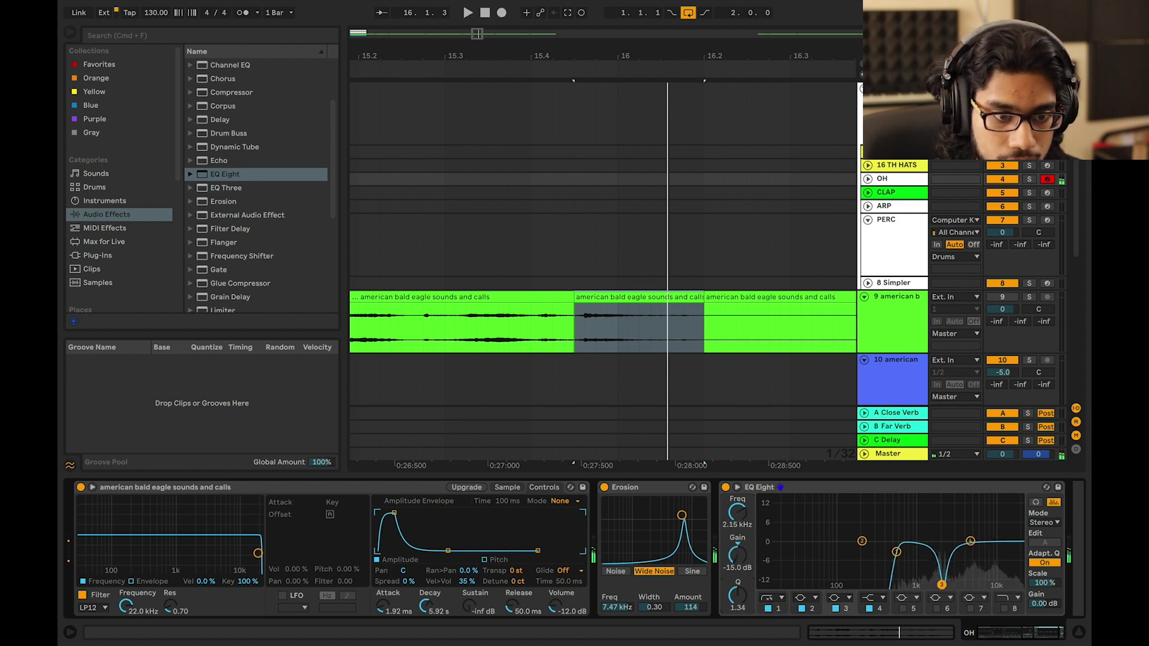
Duplicate the OH track's EQ Eight and disable band 1 in the copy
click(796, 489)
key(super+d)
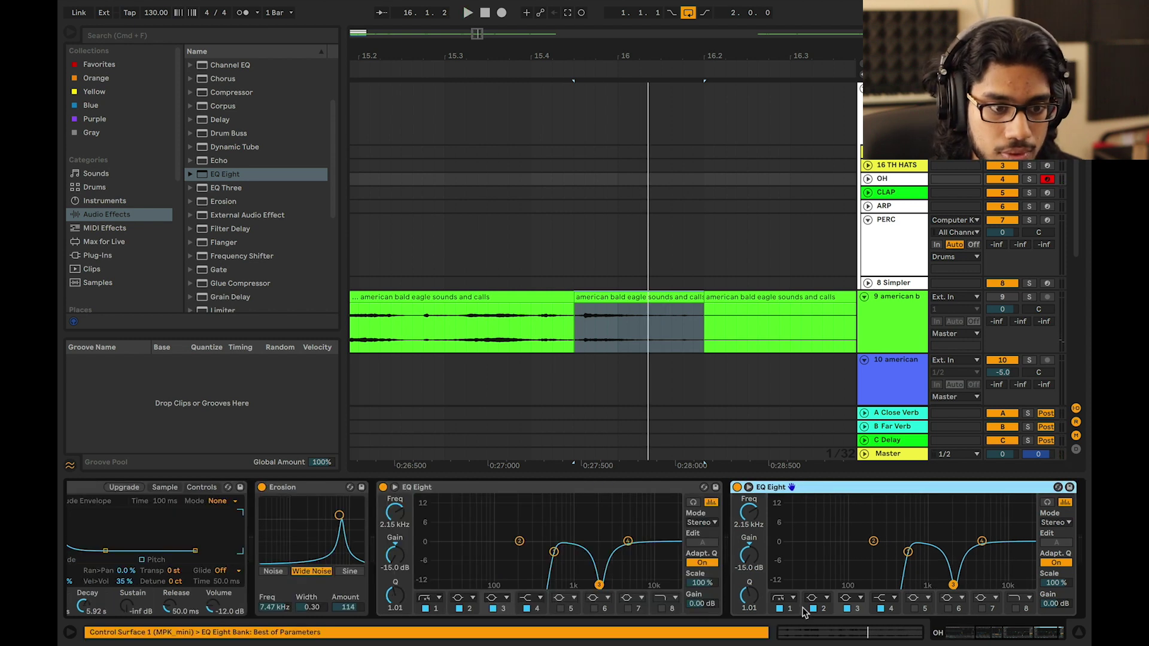
click(783, 608)
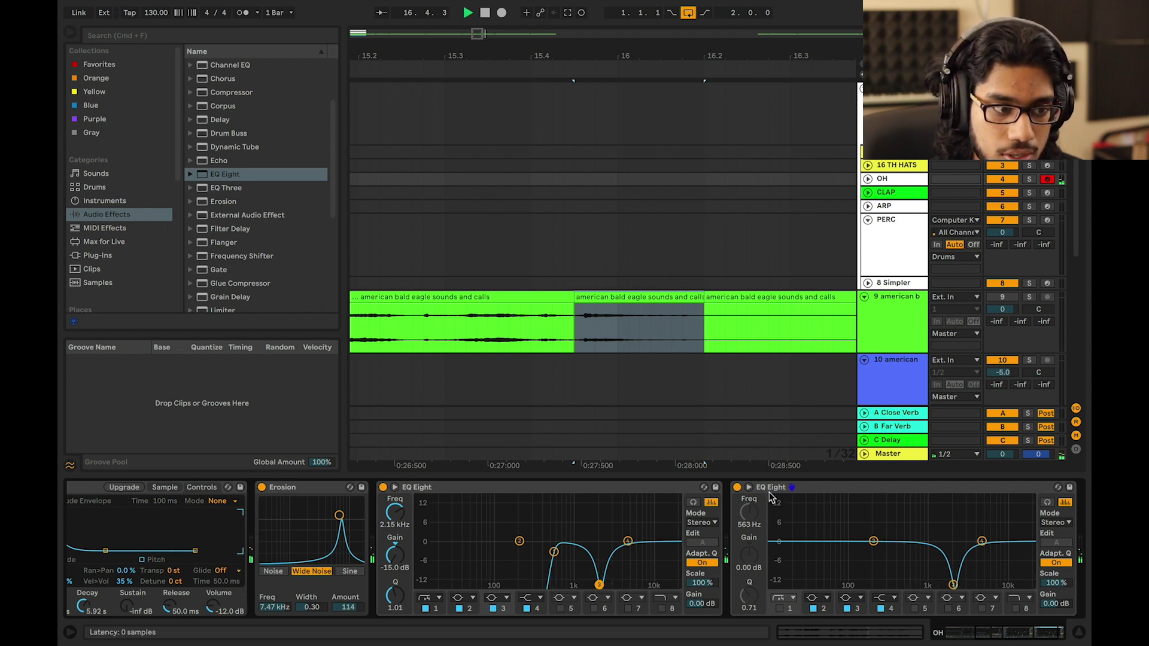
Switch Erosion to Noise mode with frequency 7.70 kHz, width 0.58 and amount 80.4
scroll(377, 543, left, 3)
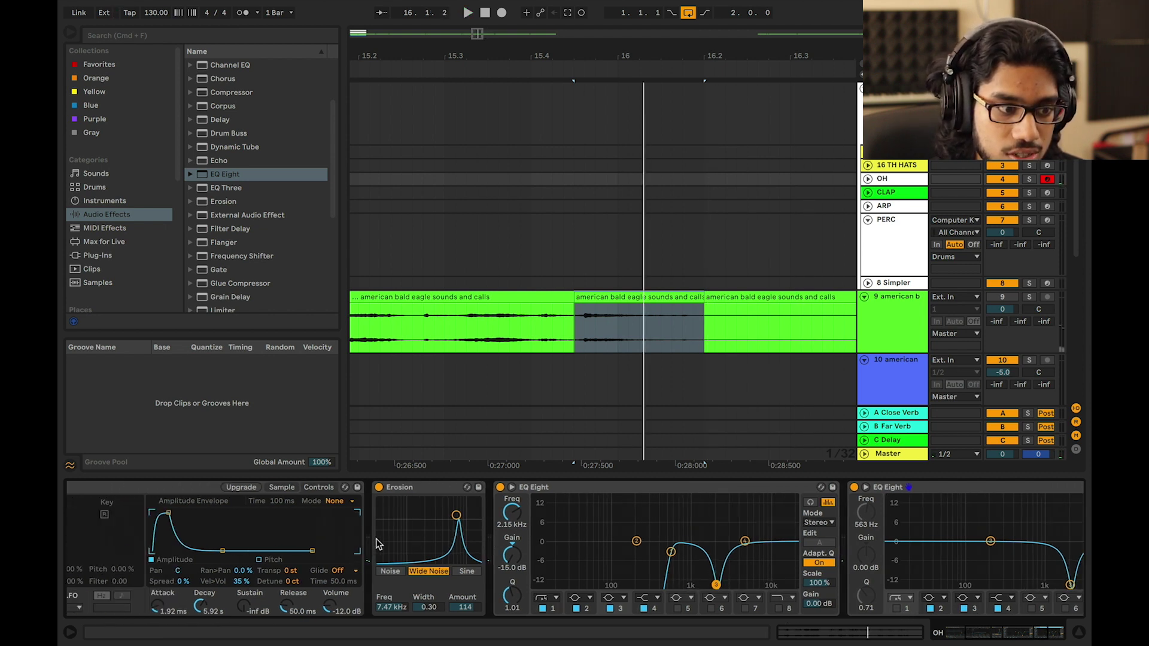
click(396, 573)
click(434, 572)
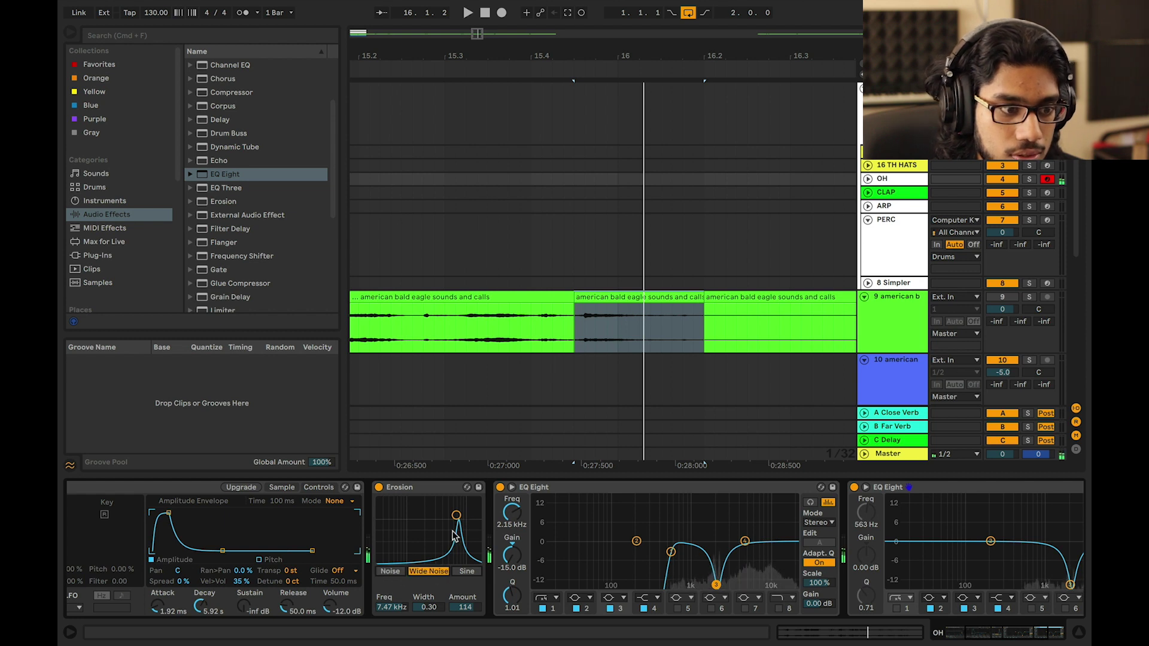
click(390, 573)
drag(456, 515, 455, 515)
drag(430, 607, 431, 598)
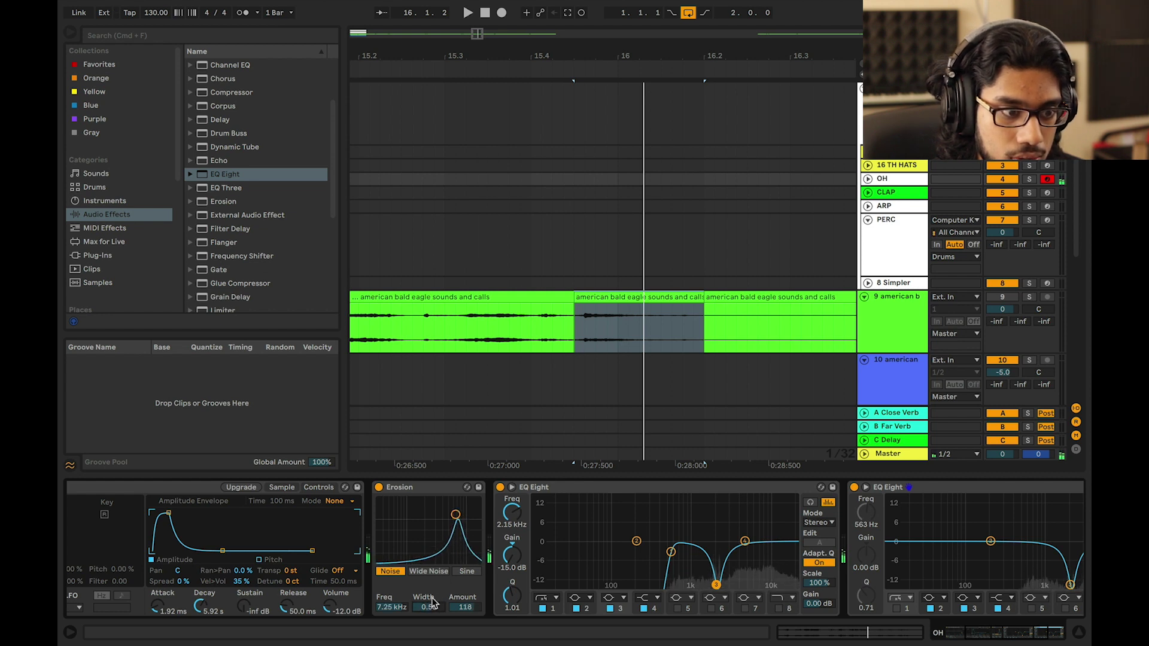
mouse_move(455, 515)
mouse_down()
mouse_move(457, 534)
mouse_move(459, 522)
mouse_up()
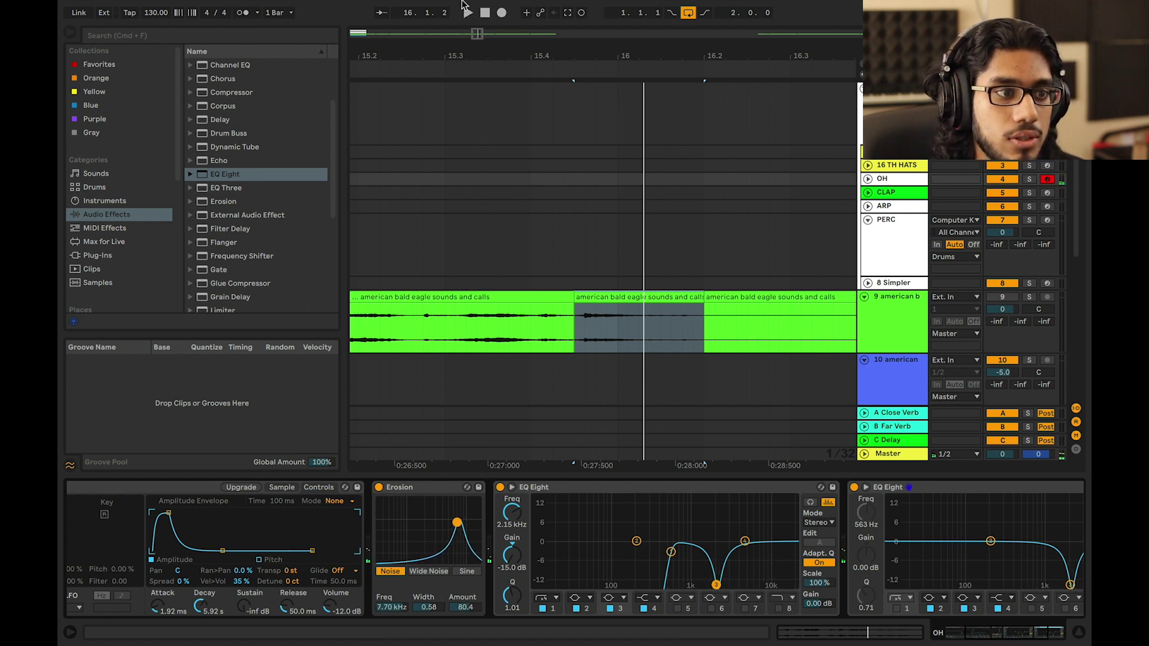
Create a MIDI clip from 1.1.1 to 3.1.1 on the OH track and add a C3 note from 1.1.3 to 1.2.1
drag(473, 31, 349, 32)
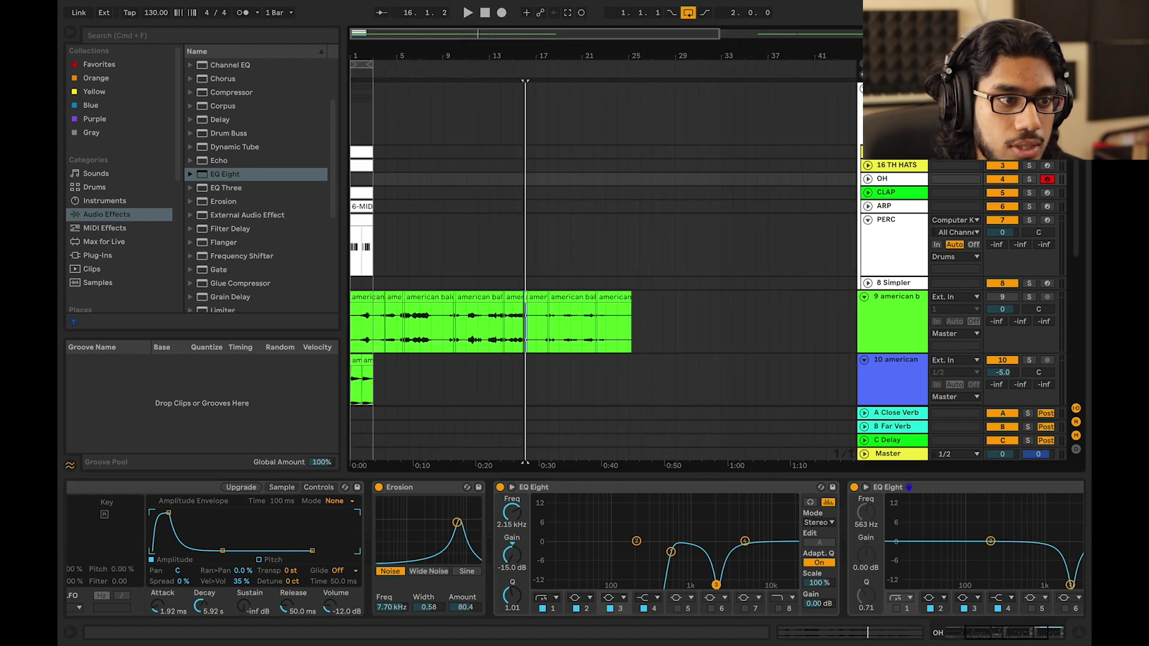
drag(371, 181, 333, 184)
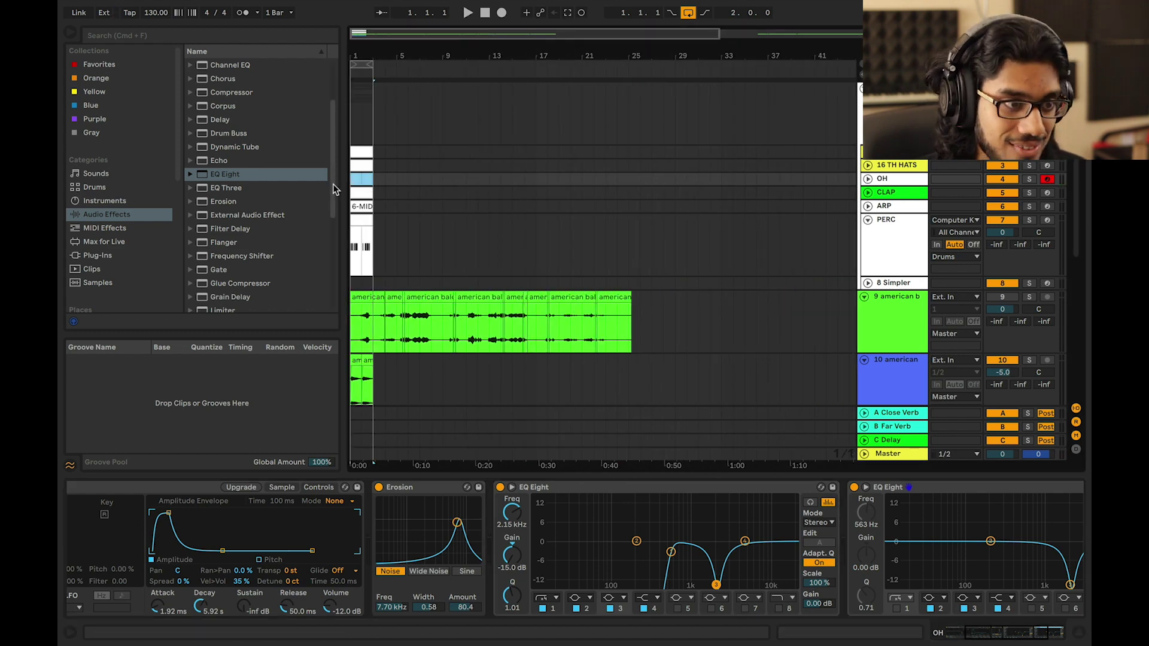
key(super+shift+m)
key(a)
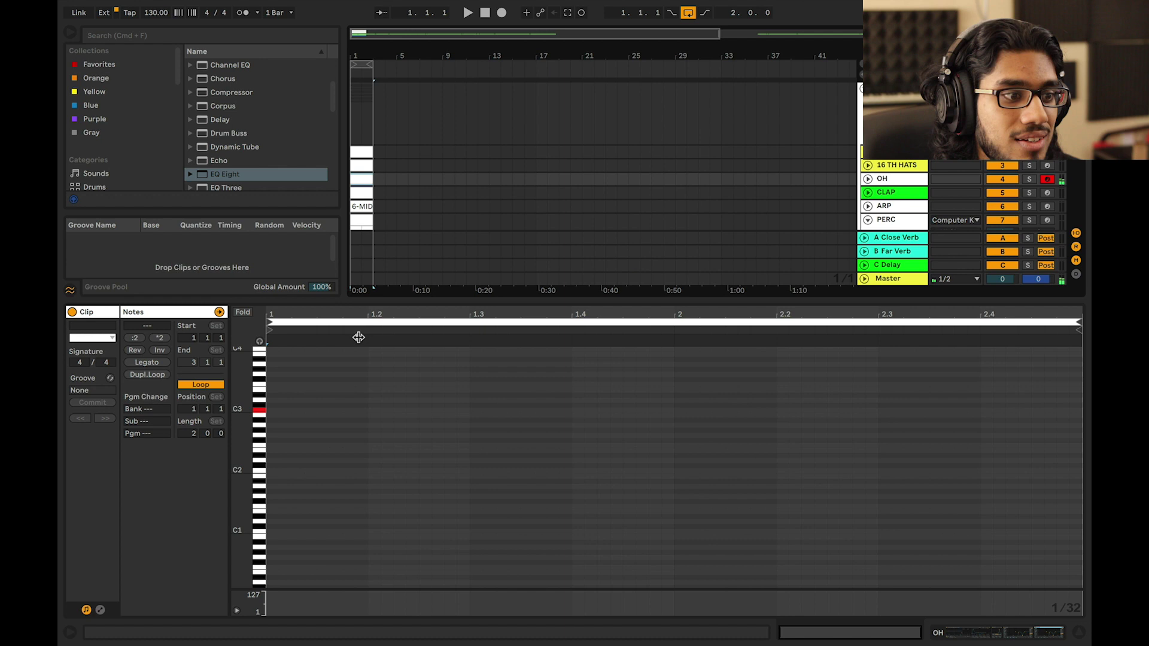
double_click(323, 410)
key(space)
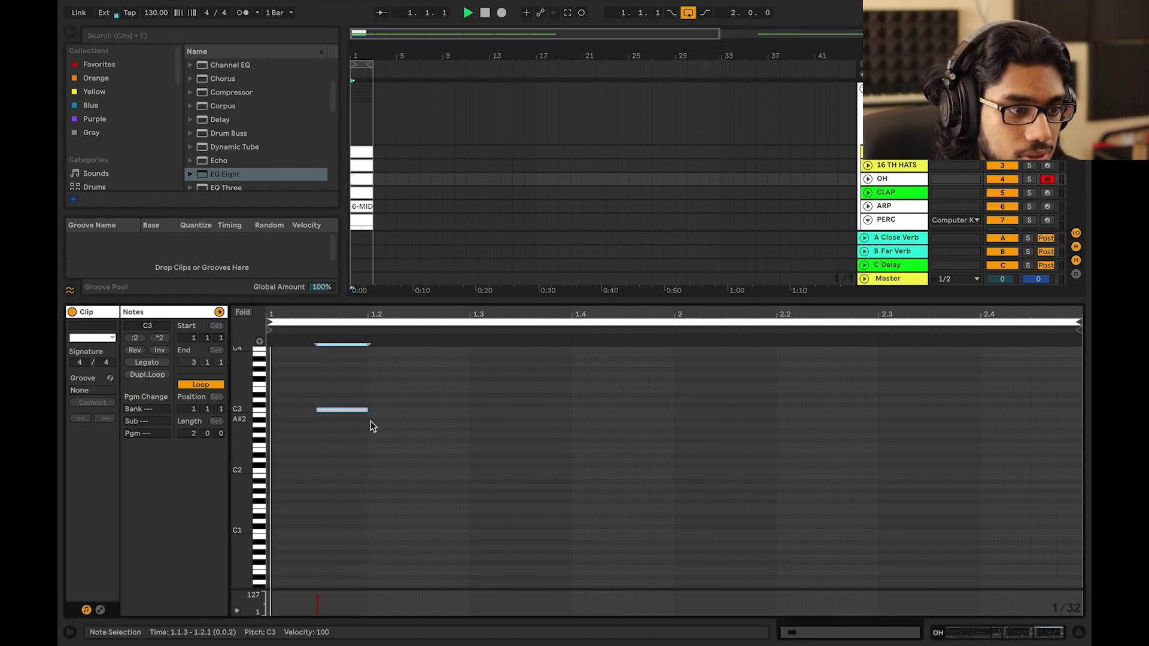
key(space)
click(276, 400)
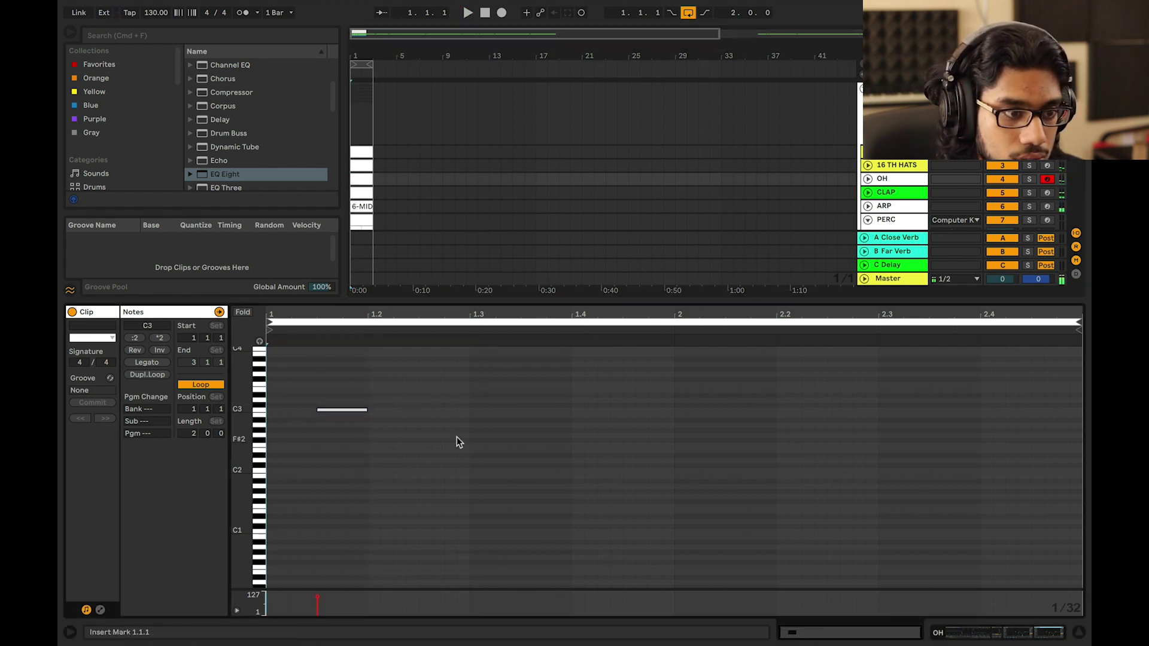
Duplicate the C3 note every two beats to 1.3.3, 2.1.3 and 2.3.3, and play the pattern
drag(468, 441, 267, 392)
key(space)
key(super+d)
key(super+d)
key(super+d)
key(super+alt+l)
key(super+alt+l)
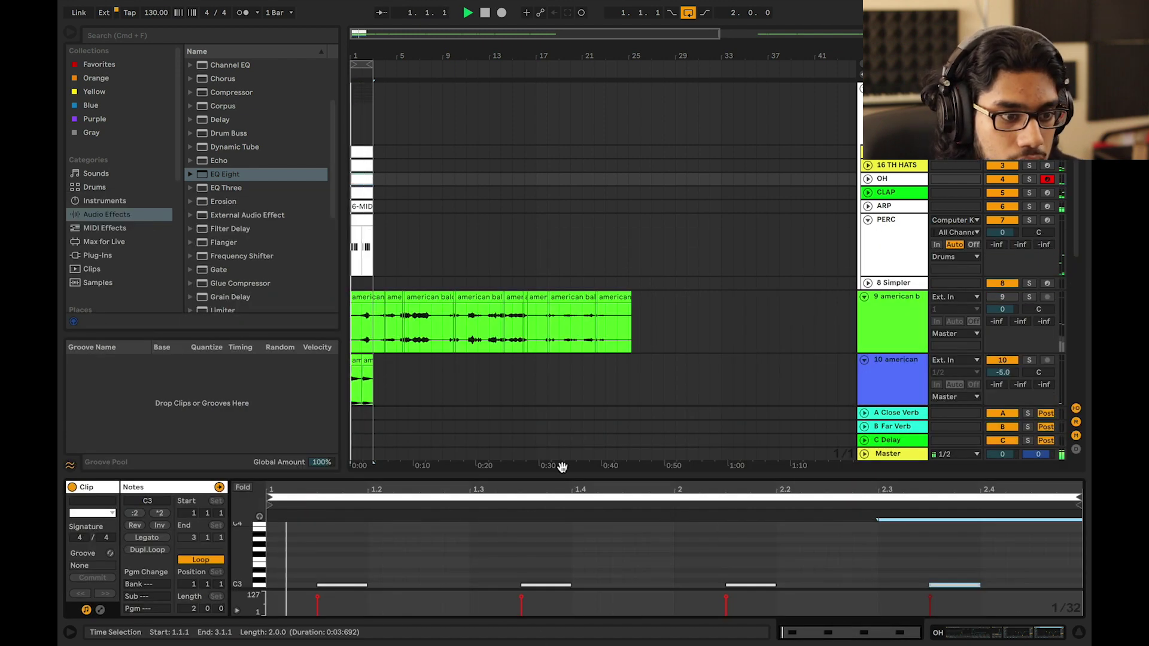
Add short C3 ghost notes at 1.3.2 and 2.3.2, reduce both to very low velocity, and audition the pattern
drag(562, 475, 562, 302)
double_click(505, 413)
drag(507, 412, 506, 466)
double_click(914, 413)
key(space)
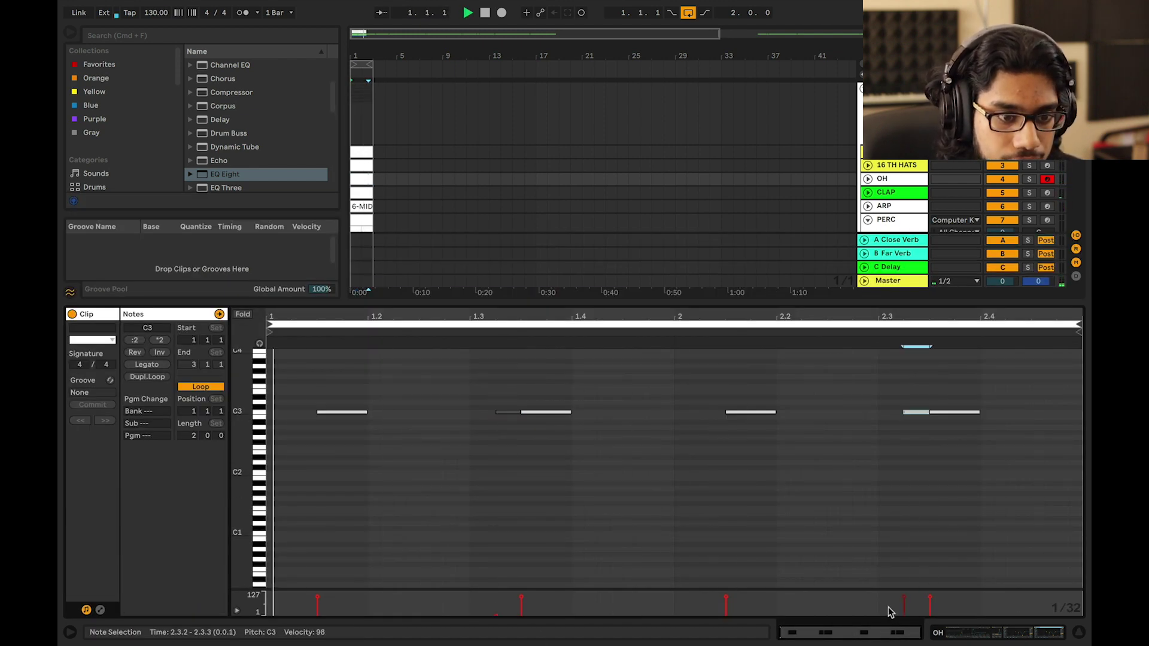
drag(904, 597, 904, 620)
click(899, 359)
Rename the OH track as SHAKER
click(879, 180)
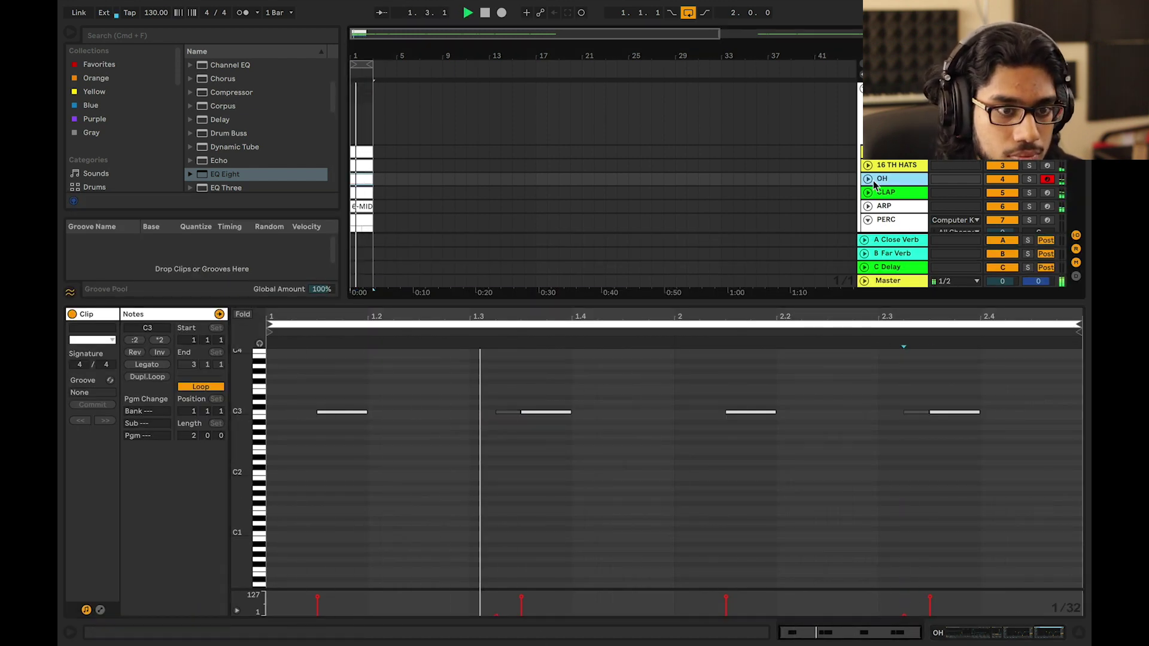
right_click(876, 178)
click(857, 192)
key(super+r)
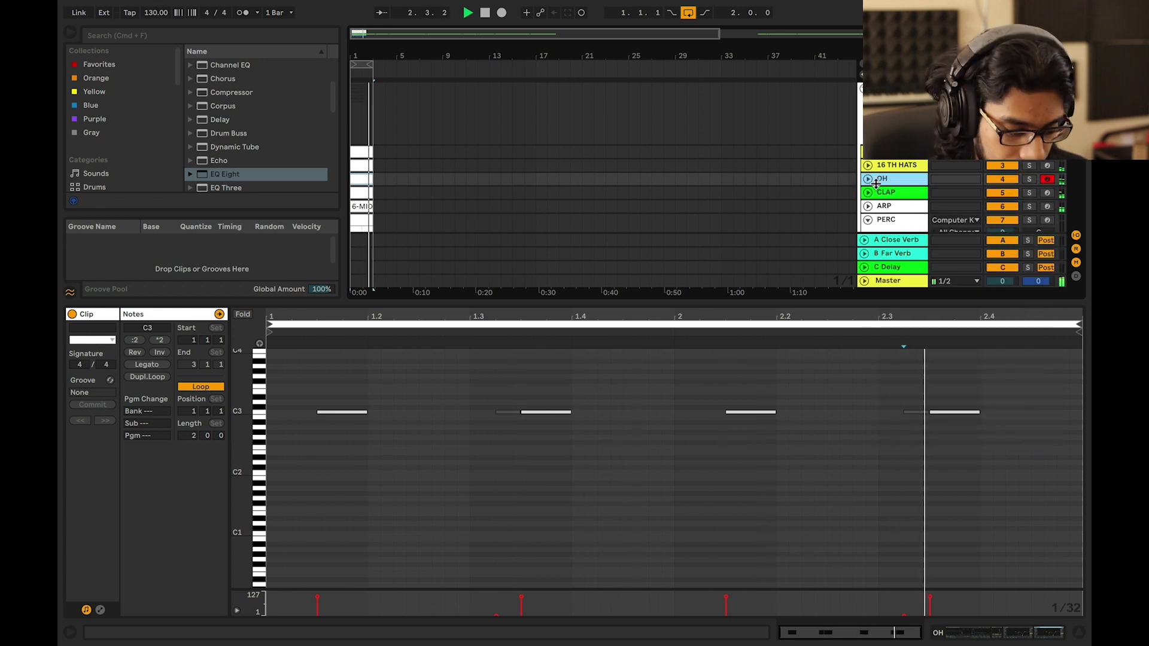
text(SHAKER)
key(Return)
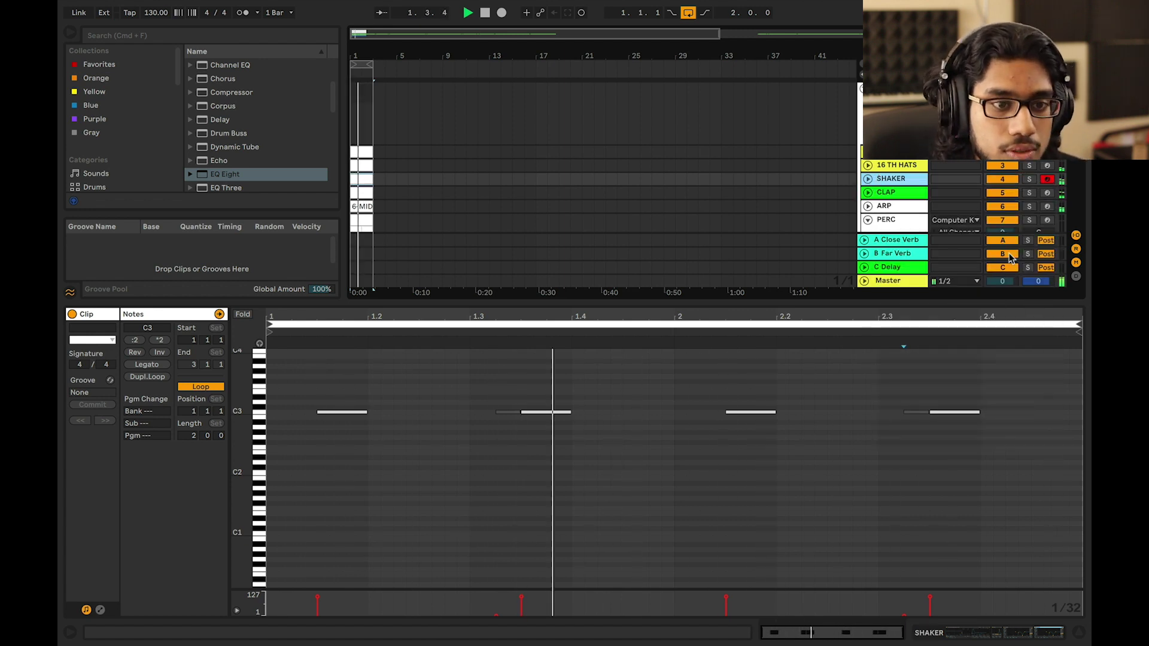
Lower the SHAKER track's volume to about -2.8 dB and colour the track yellow
drag(1008, 301, 938, 571)
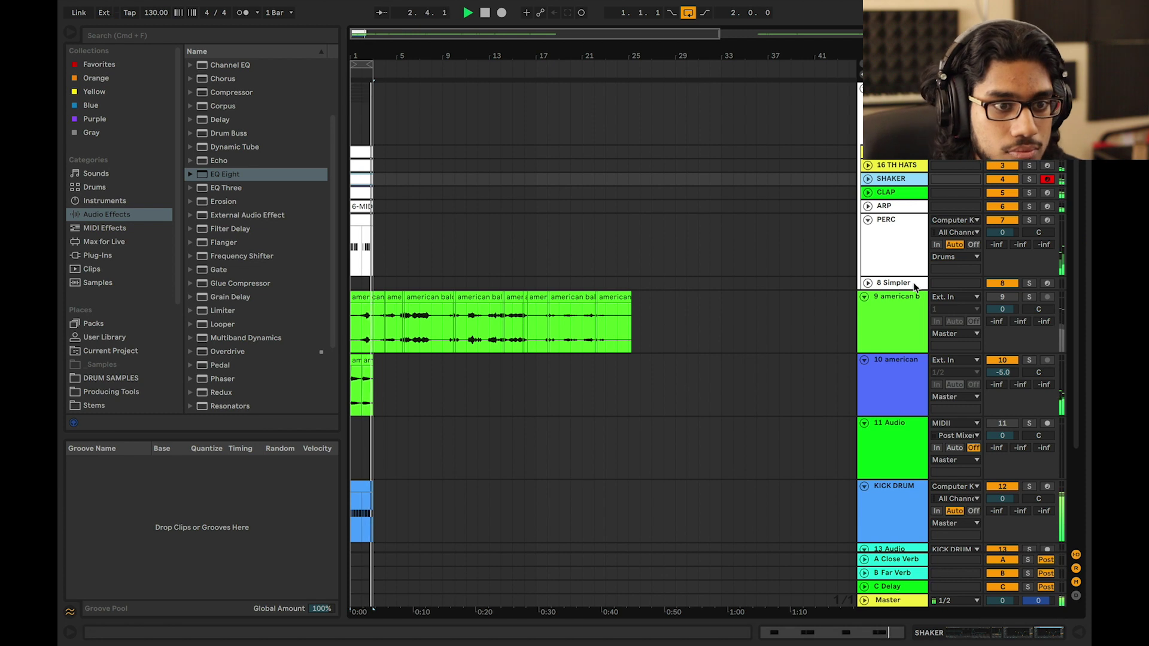
click(868, 179)
drag(1009, 197, 1003, 196)
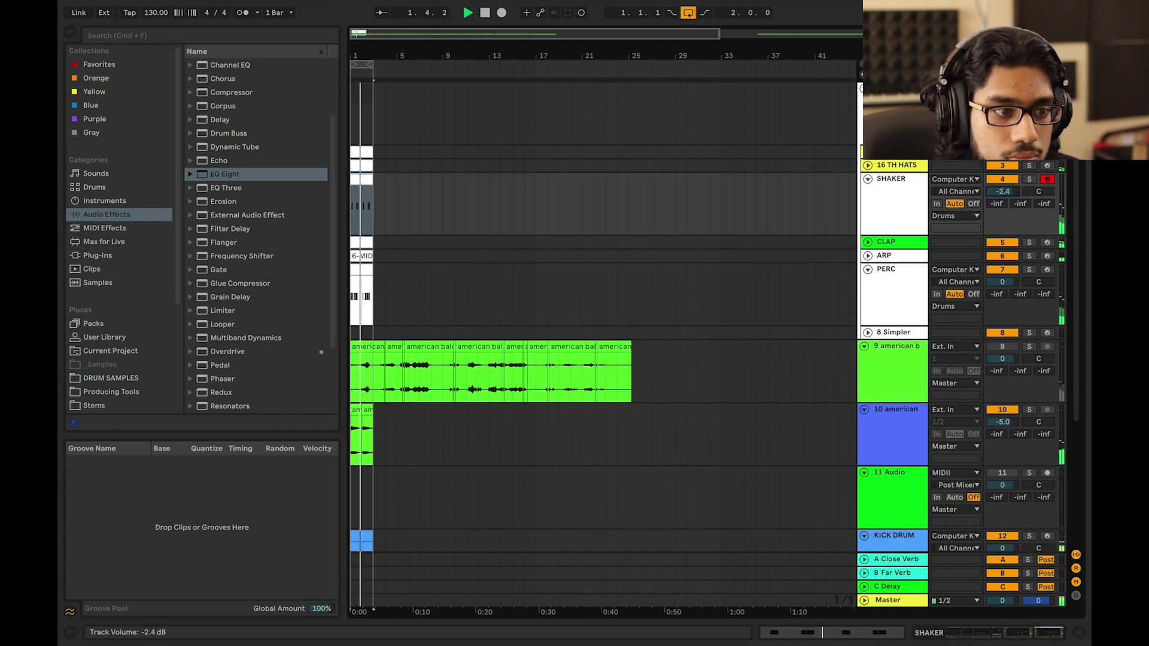
right_click(912, 193)
click(780, 364)
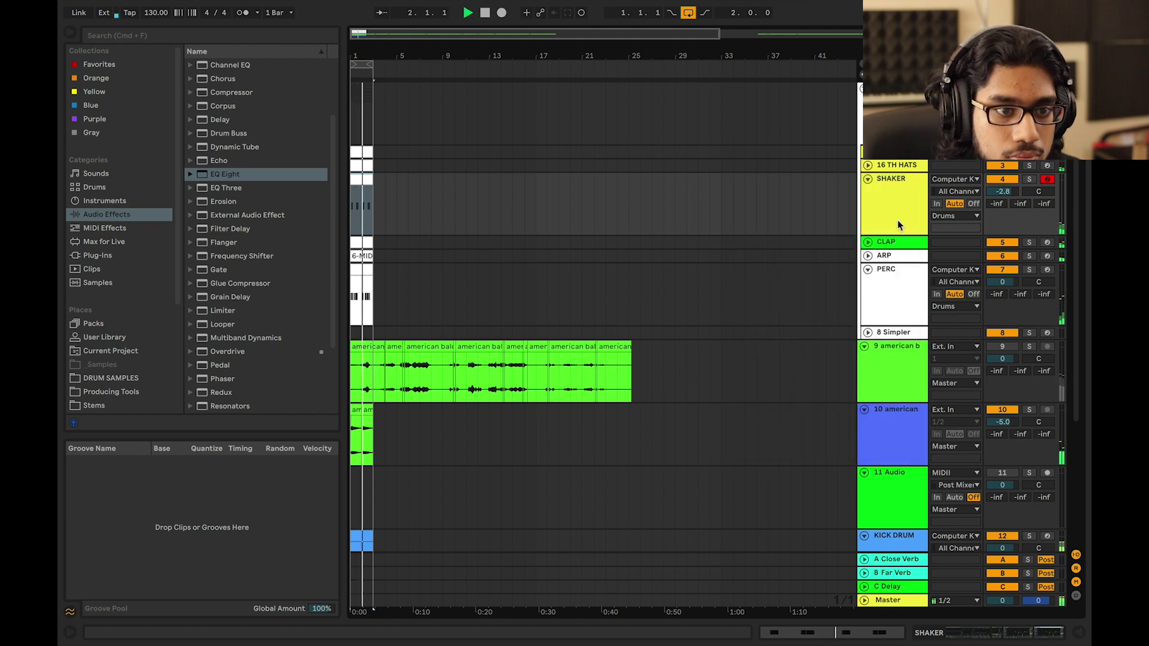
click(867, 179)
Stop playback, raise the transposition of the SHAKER track's Simpler, and audition the change
key(space)
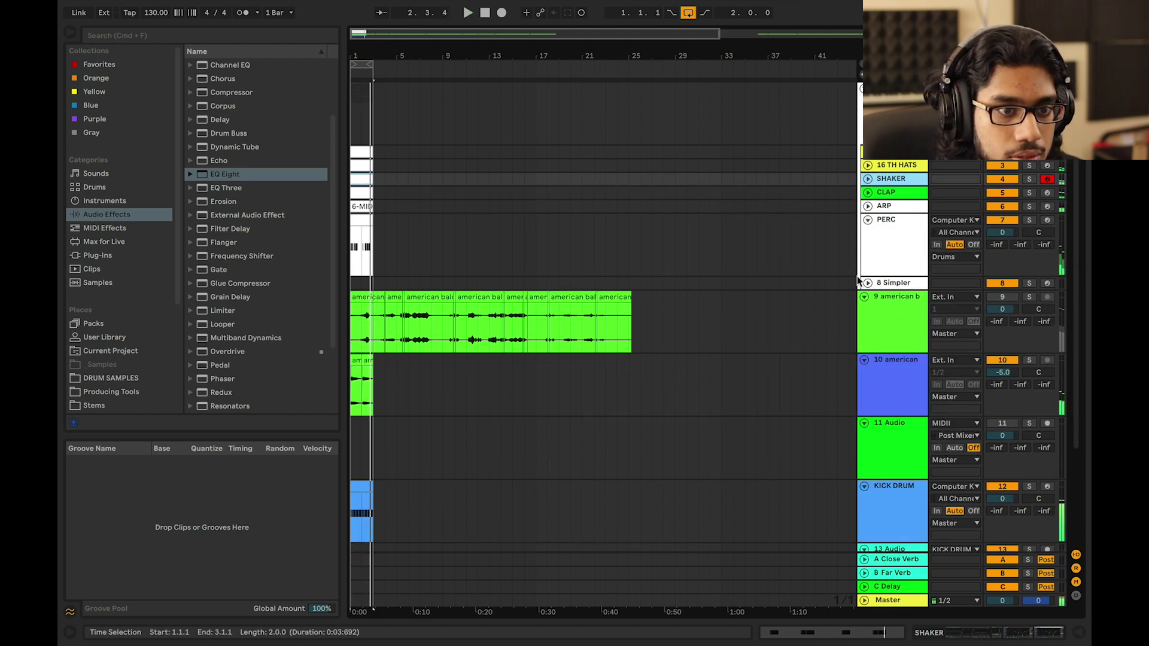
double_click(901, 179)
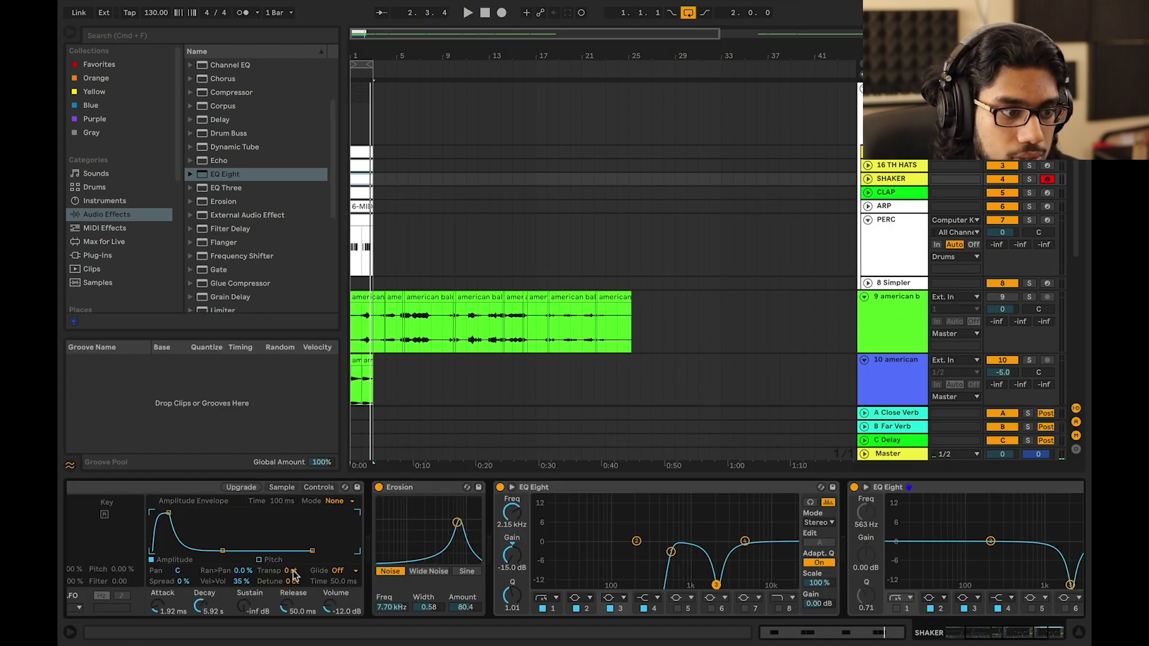
drag(292, 571, 292, 562)
key(space)
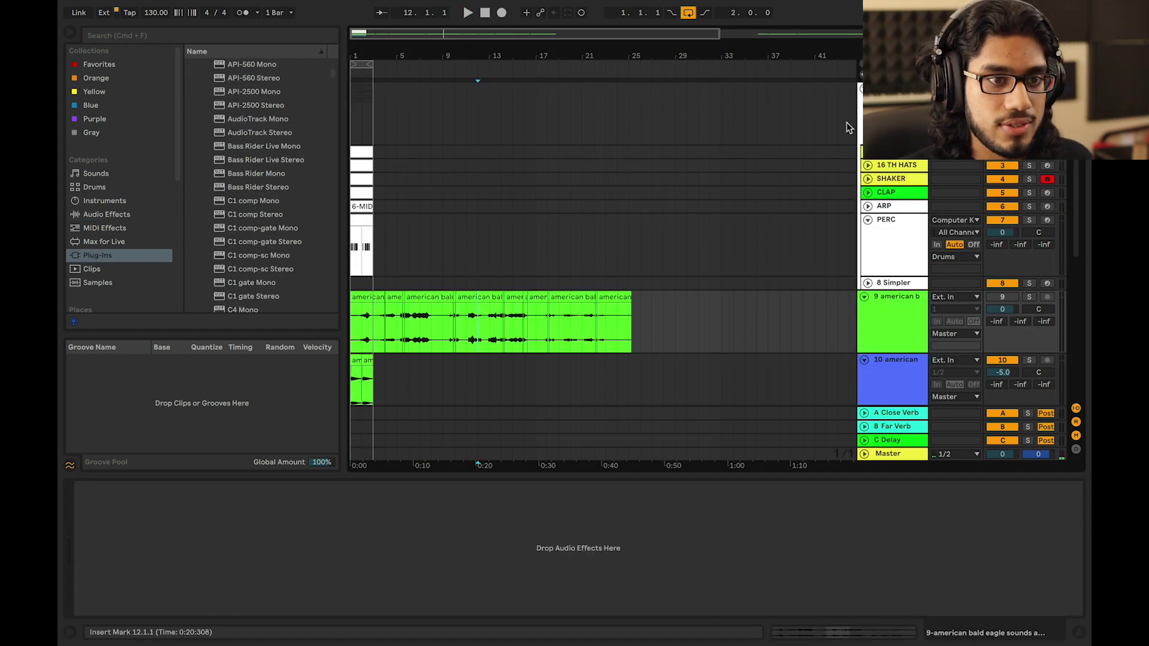
Add a Reverb after Drum Buss on the Drums group
click(846, 126)
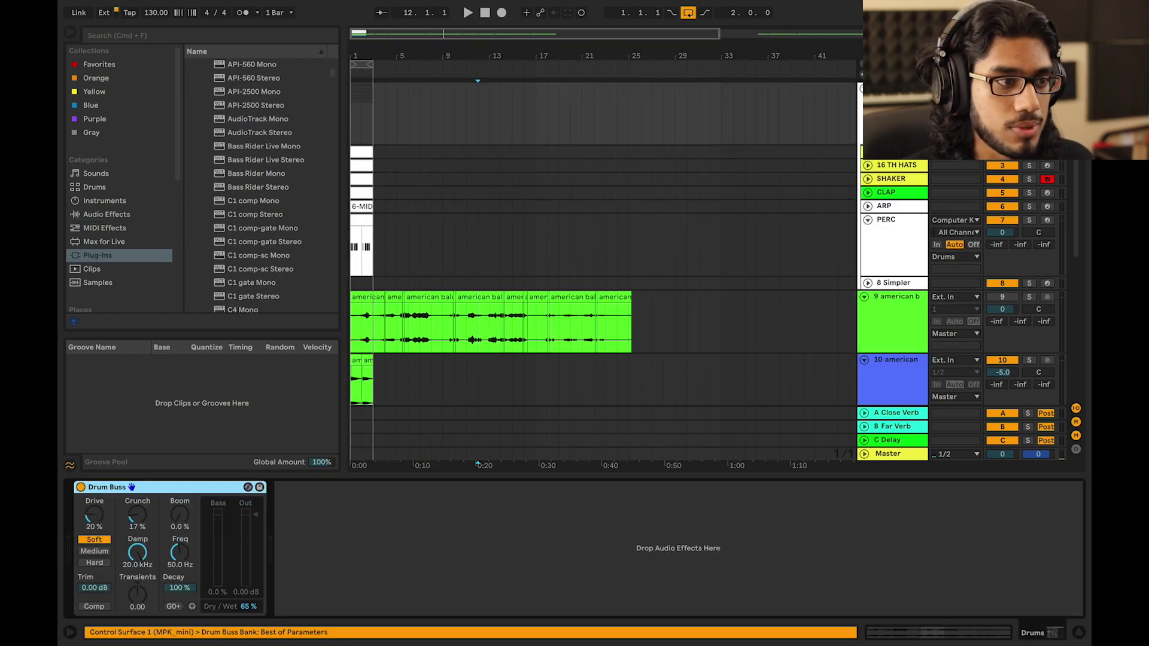
scroll(221, 259, down, 5)
scroll(221, 258, up, 5)
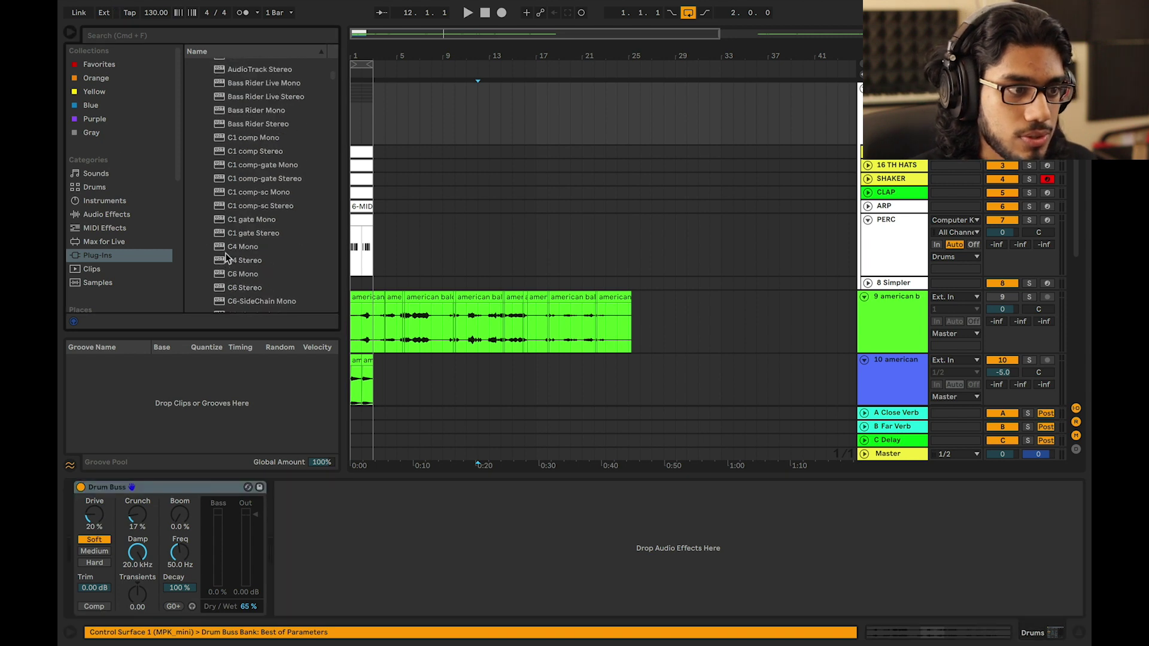
click(90, 215)
scroll(230, 272, down, 7)
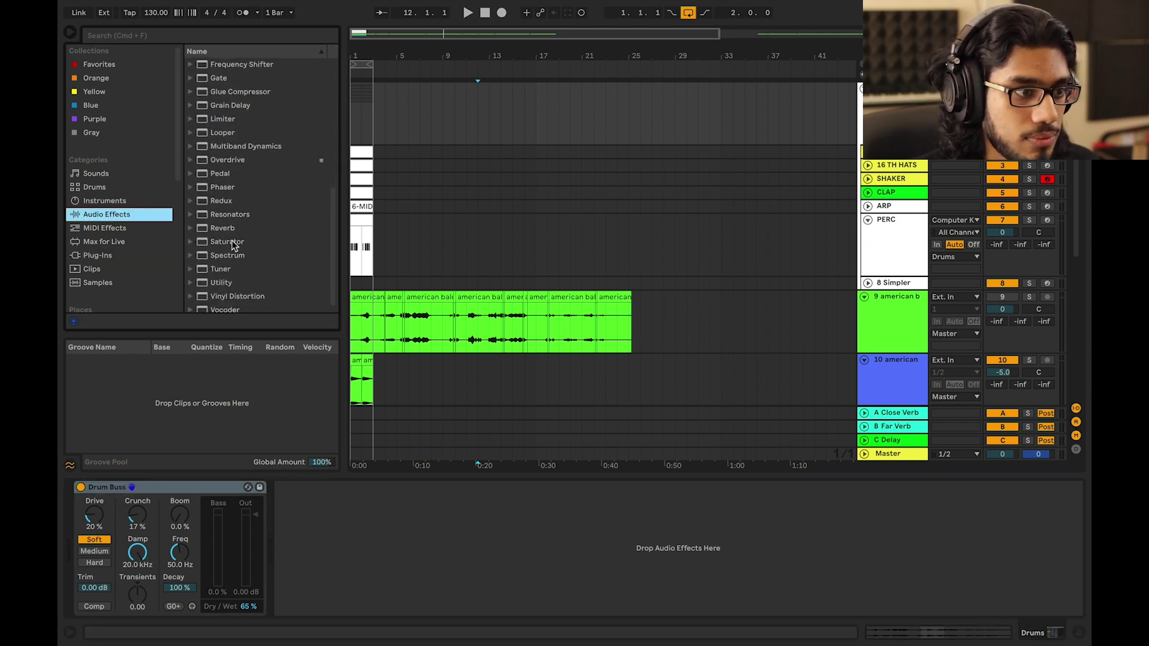
click(233, 229)
double_click(233, 228)
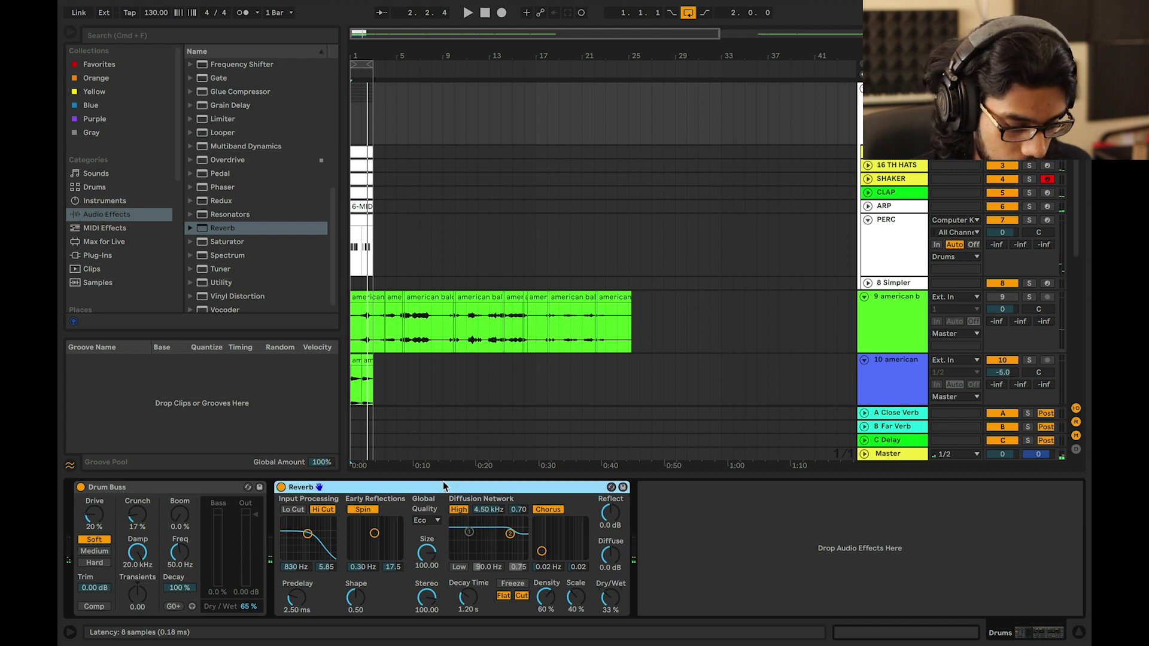
Group the Reverb into an Audio Effect Rack, create a second chain, and set the Reverb's Dry/Wet to 100%
key(super+g)
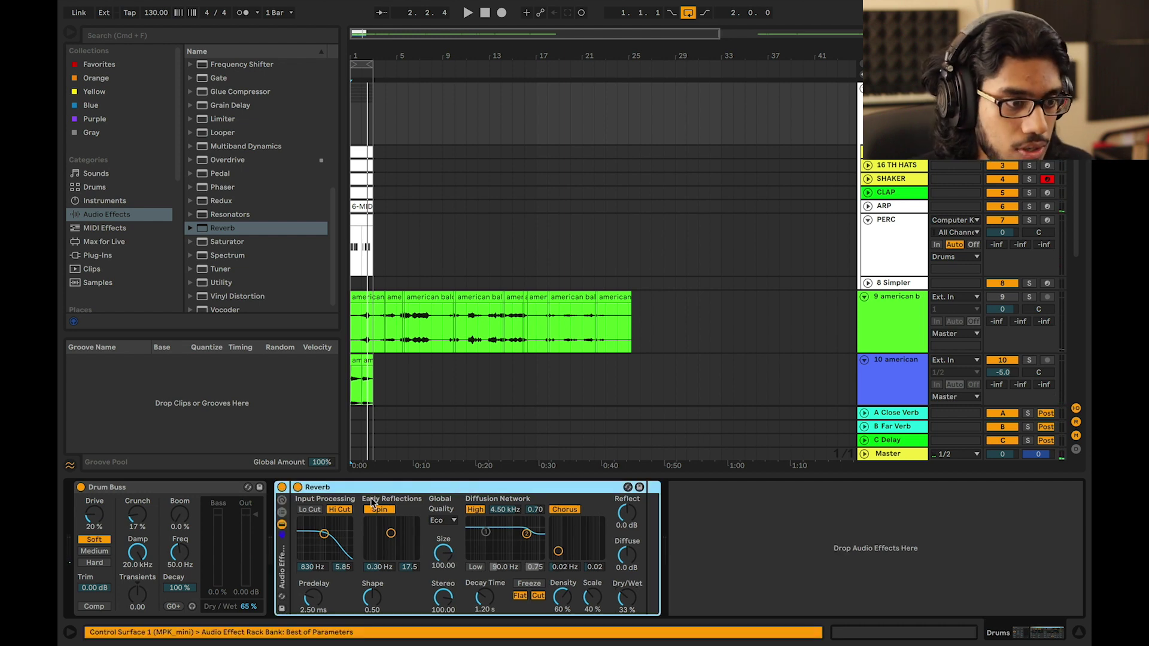
click(281, 512)
right_click(306, 545)
click(323, 552)
drag(309, 533, 307, 522)
click(310, 533)
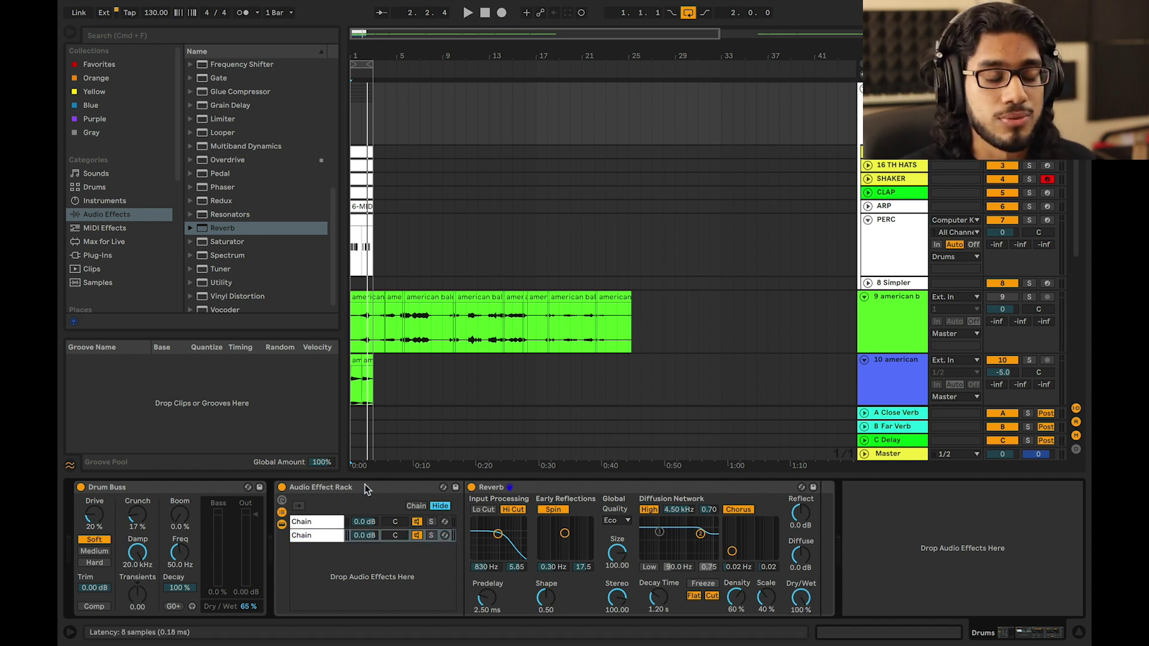
click(367, 489)
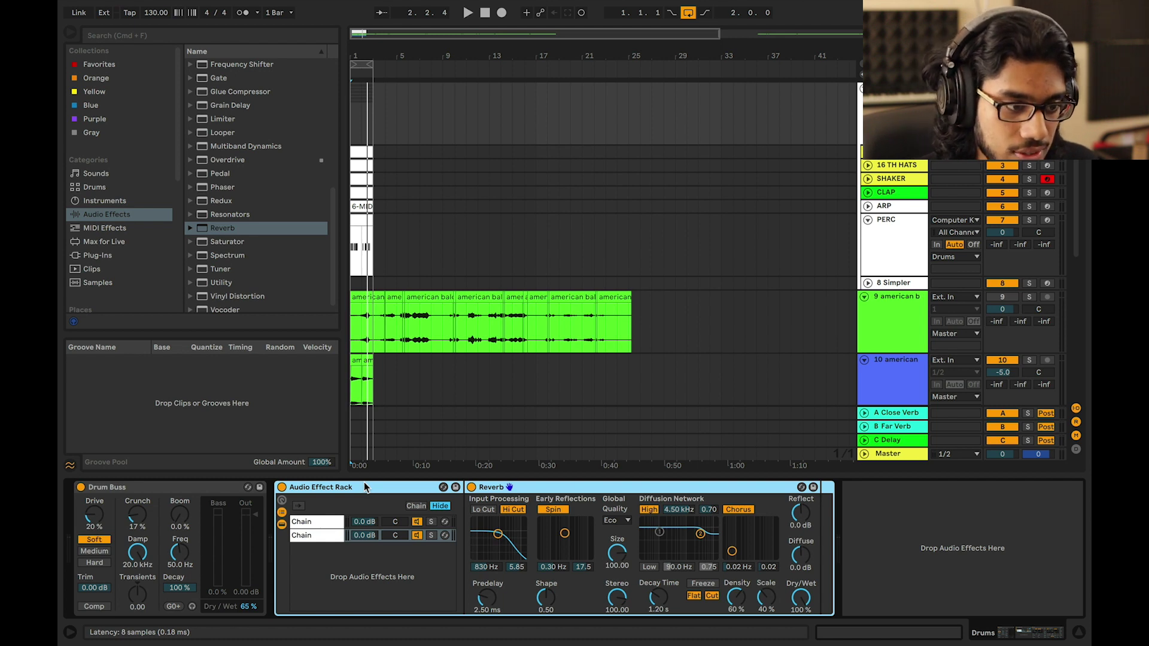
Set the reverb chain's volume to about -9 dB and Decay Time to 814 ms, comparing the rack on and off
drag(366, 536, 365, 562)
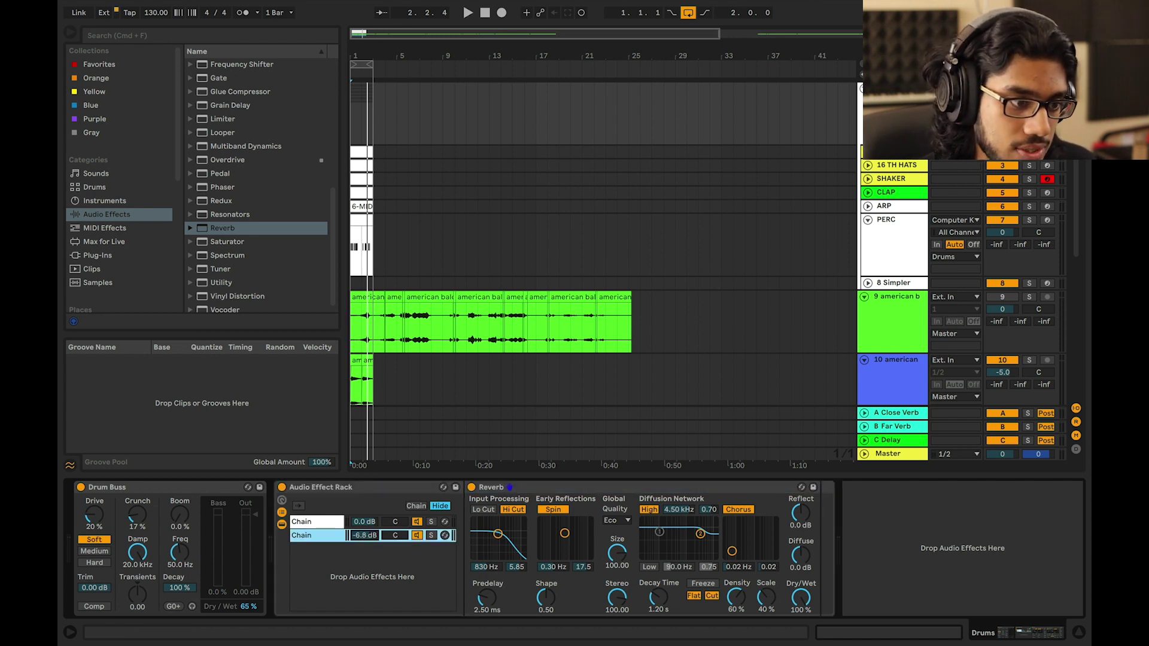
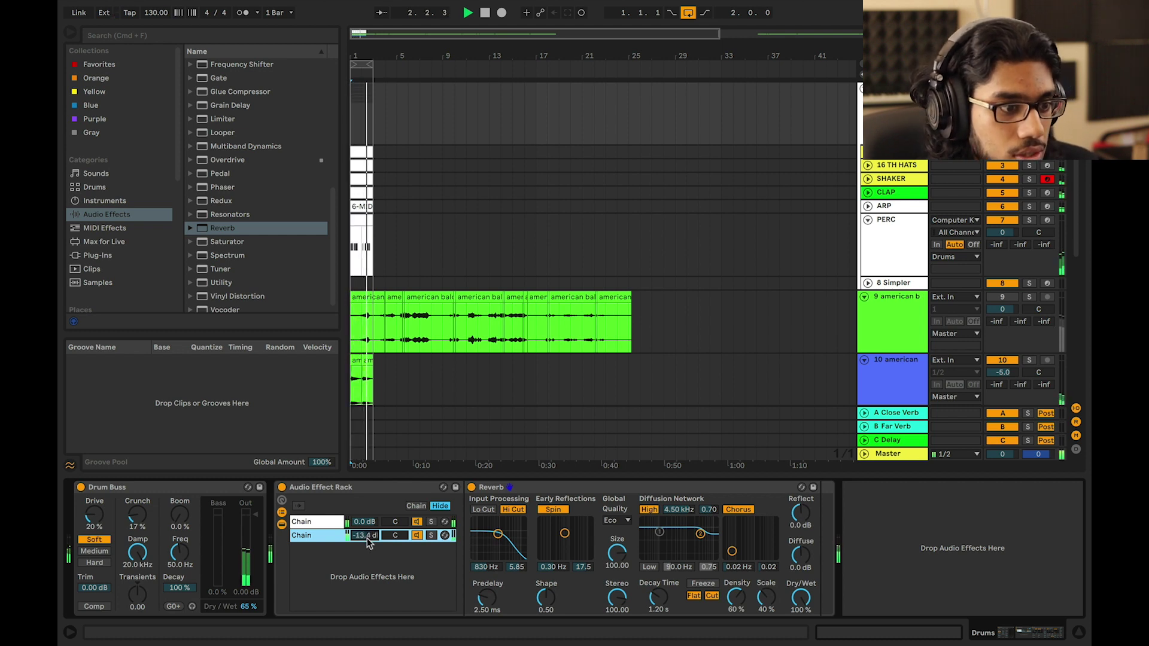
drag(658, 598, 659, 616)
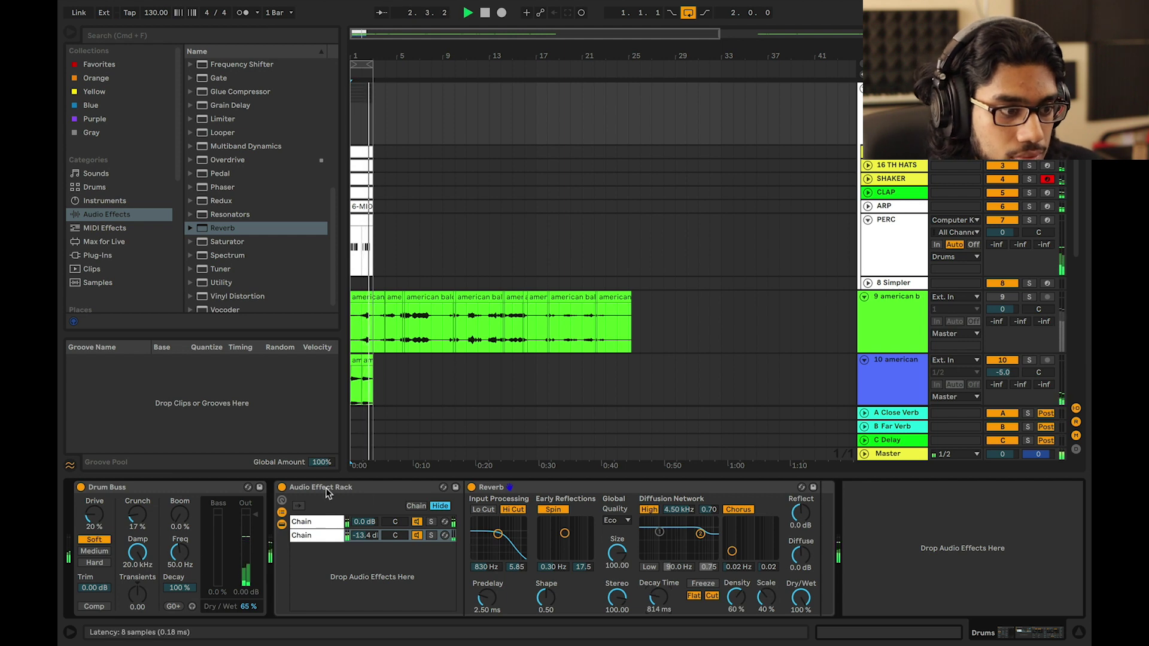
click(281, 489)
click(281, 489)
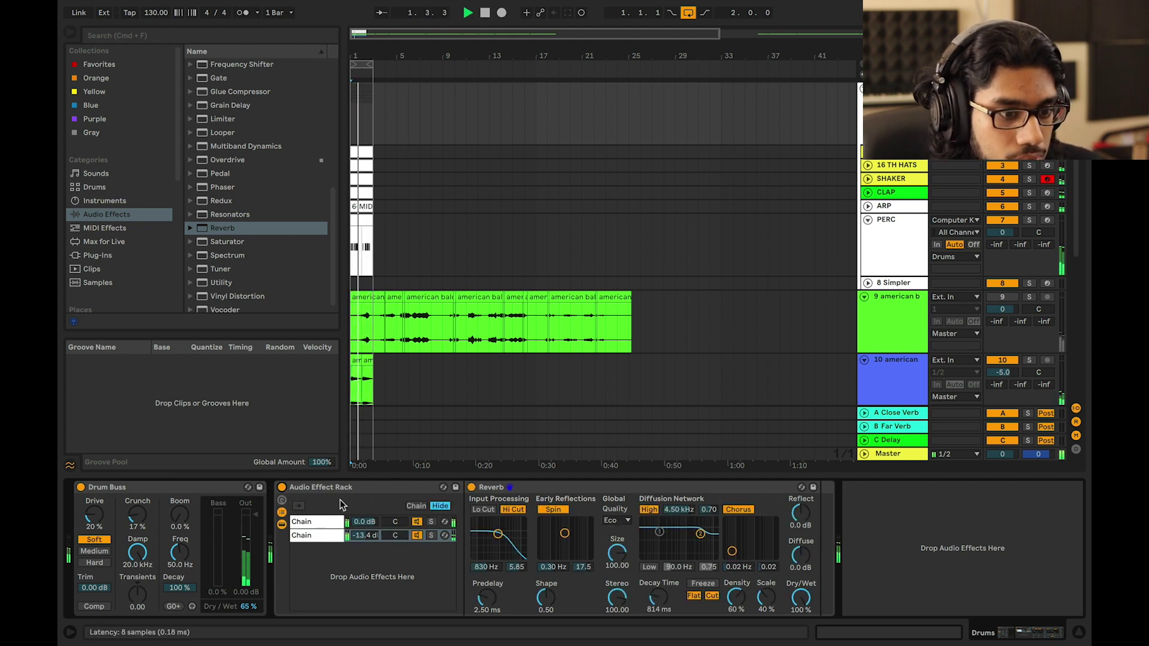
click(382, 538)
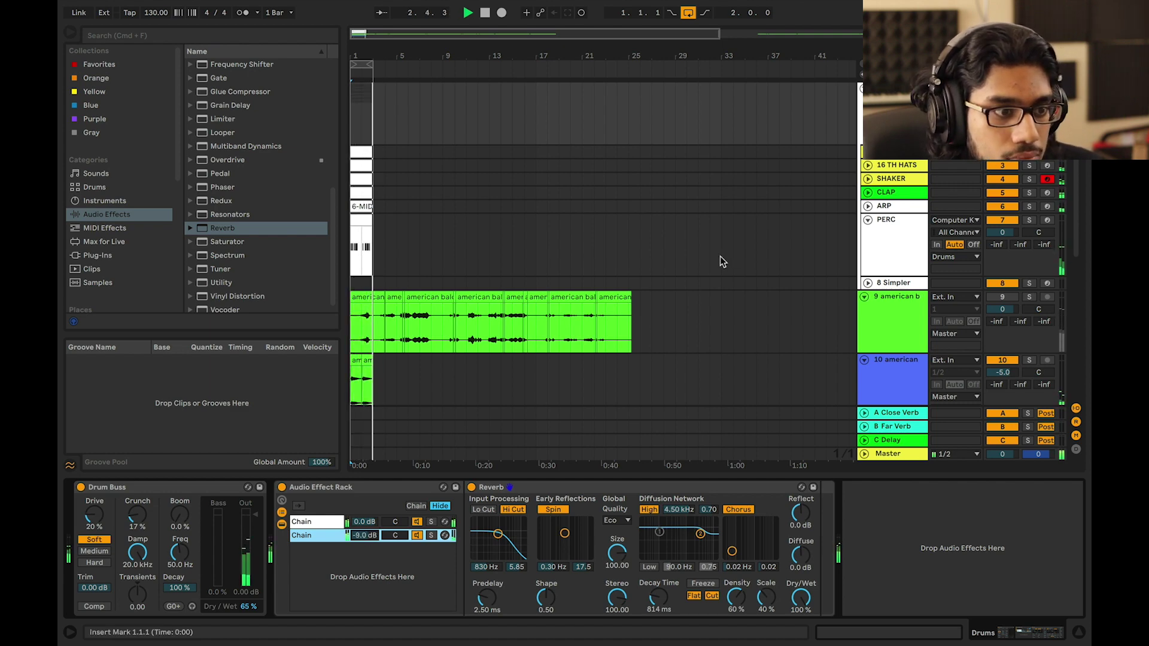
Examine the device chains of the 16 TH HATS, SHAKER, CLAP and neighbouring drum tracks
key(super+t)
key(super+z)
click(881, 171)
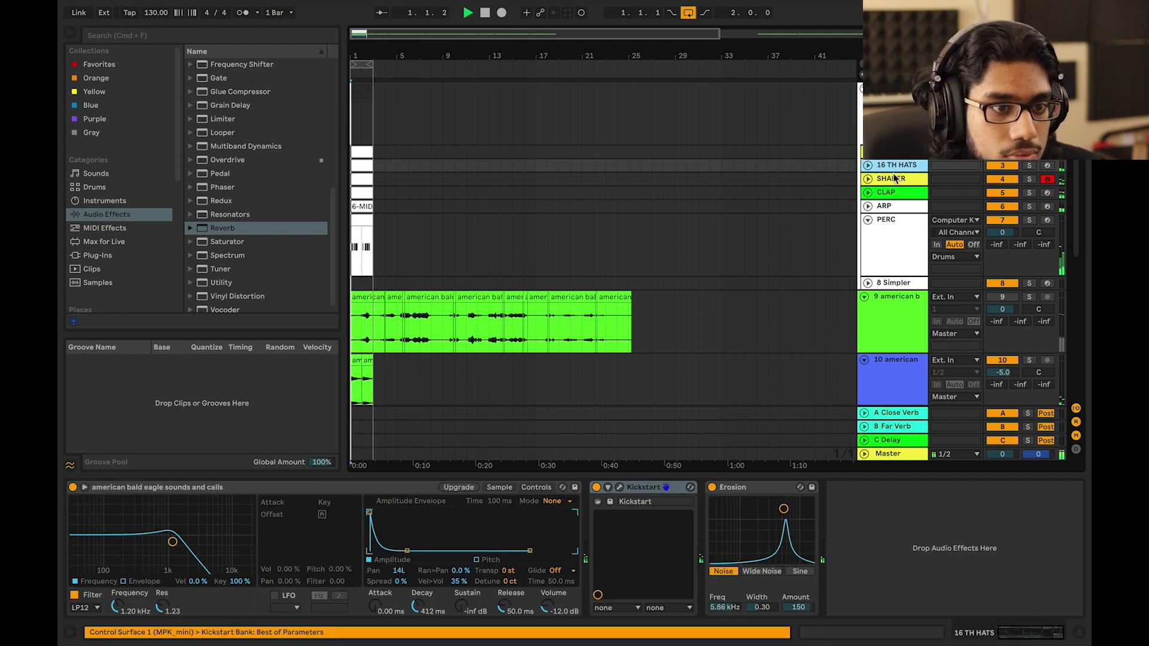
key(space)
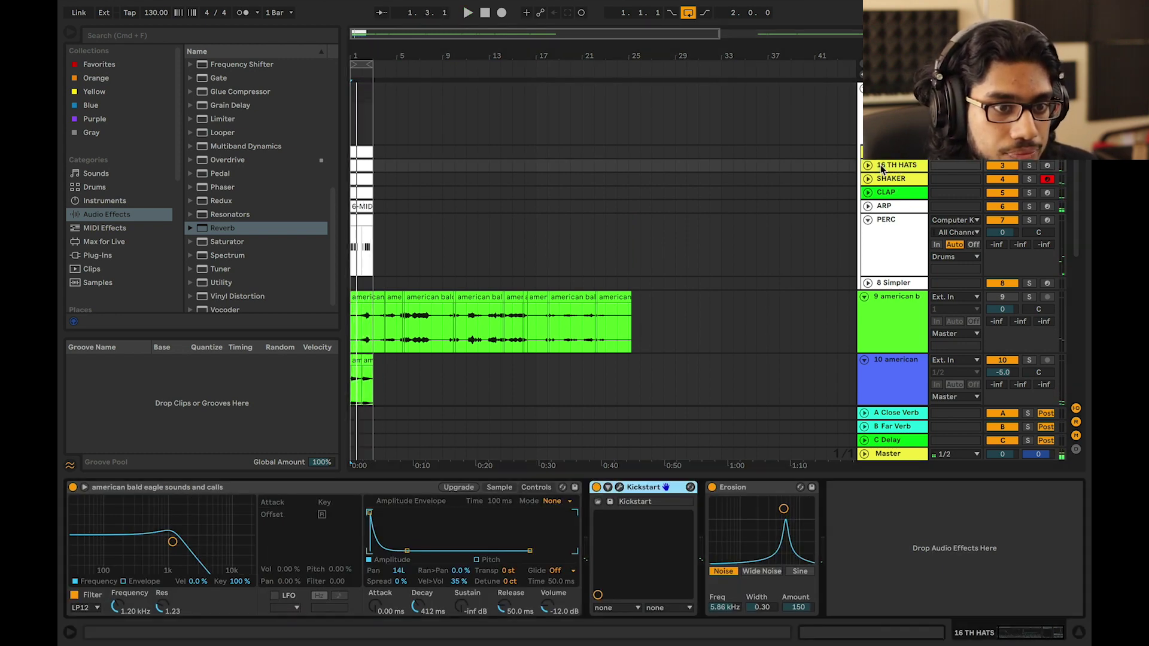
click(895, 181)
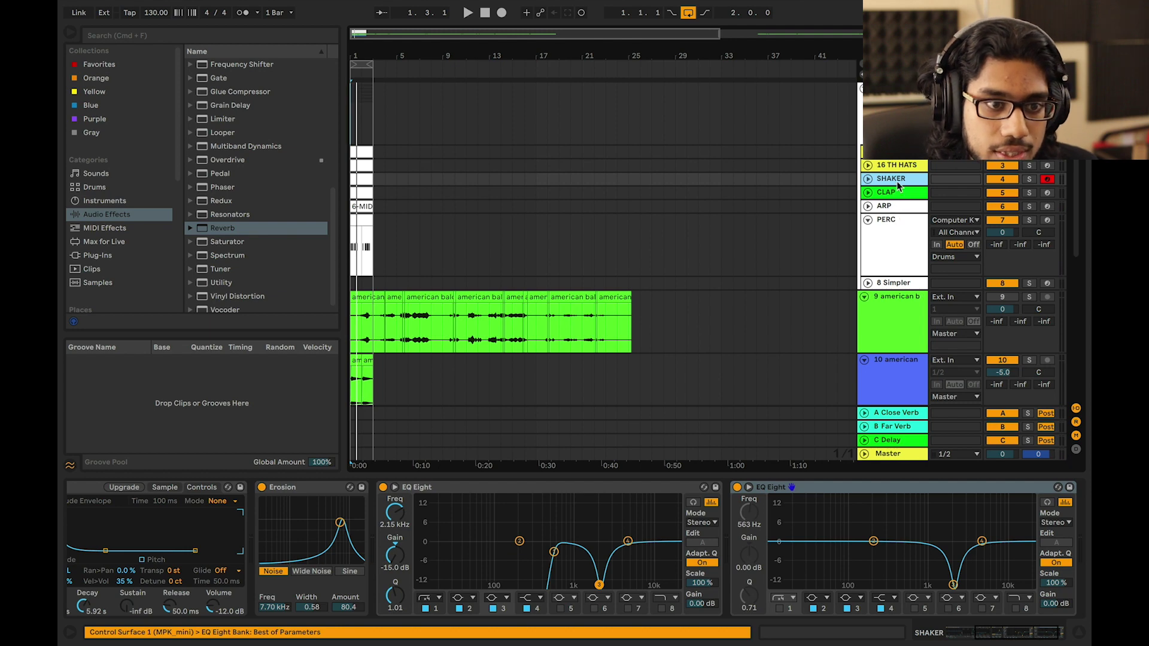
scroll(902, 216, down, 1)
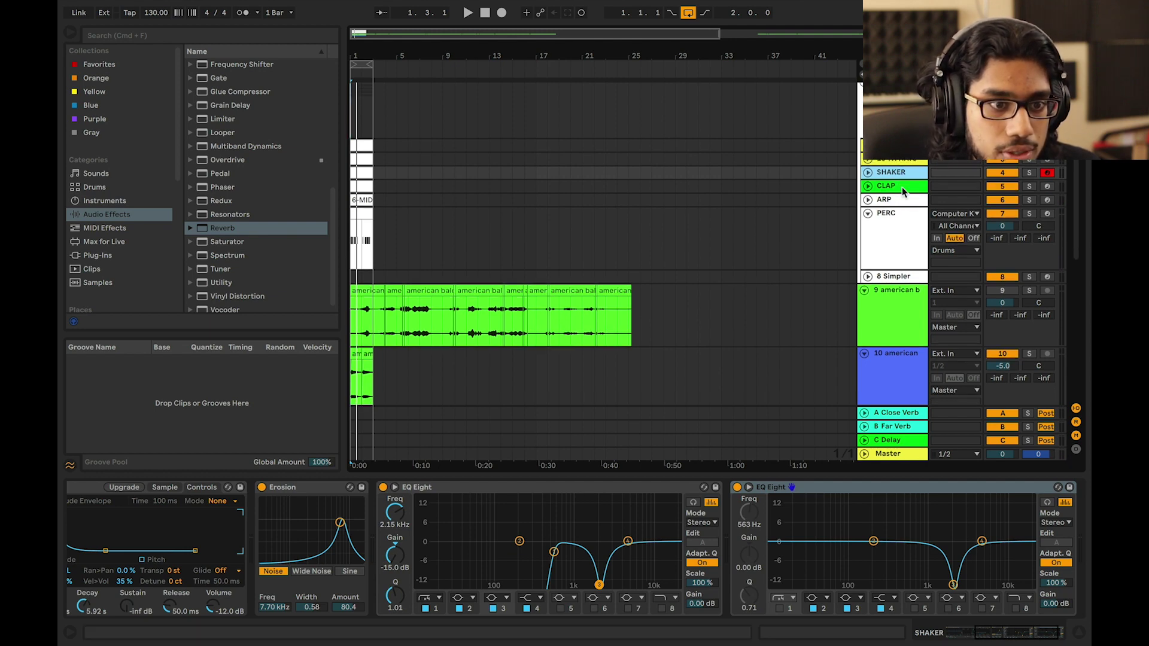
click(903, 191)
scroll(899, 197, down, 5)
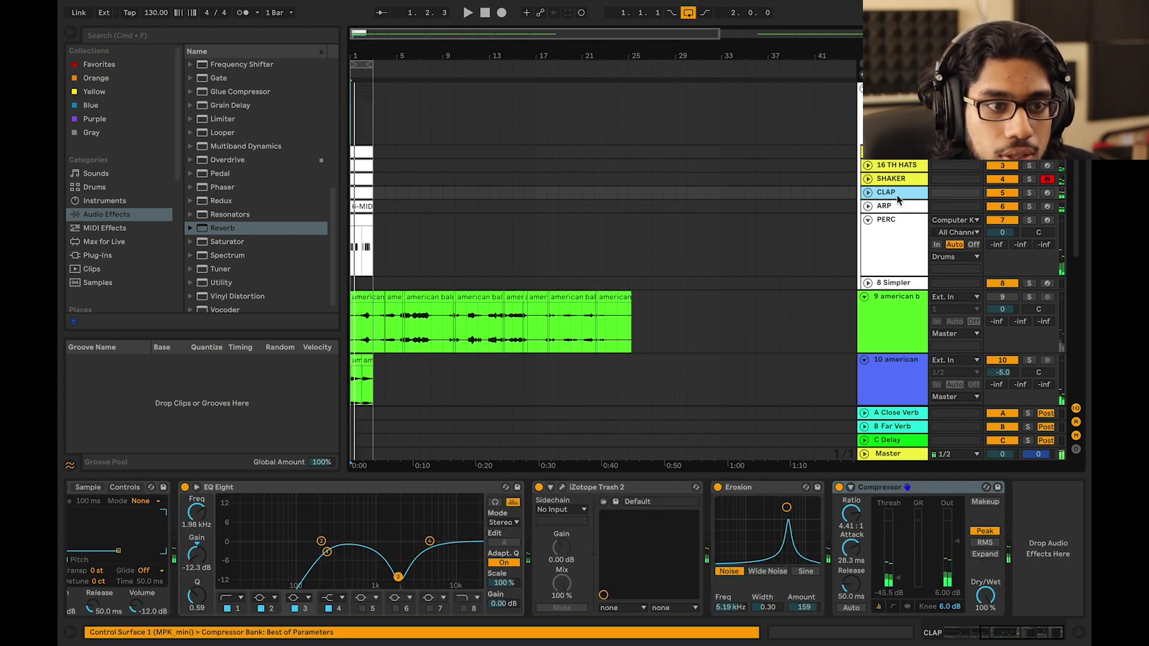
scroll(897, 201, up, 5)
click(903, 206)
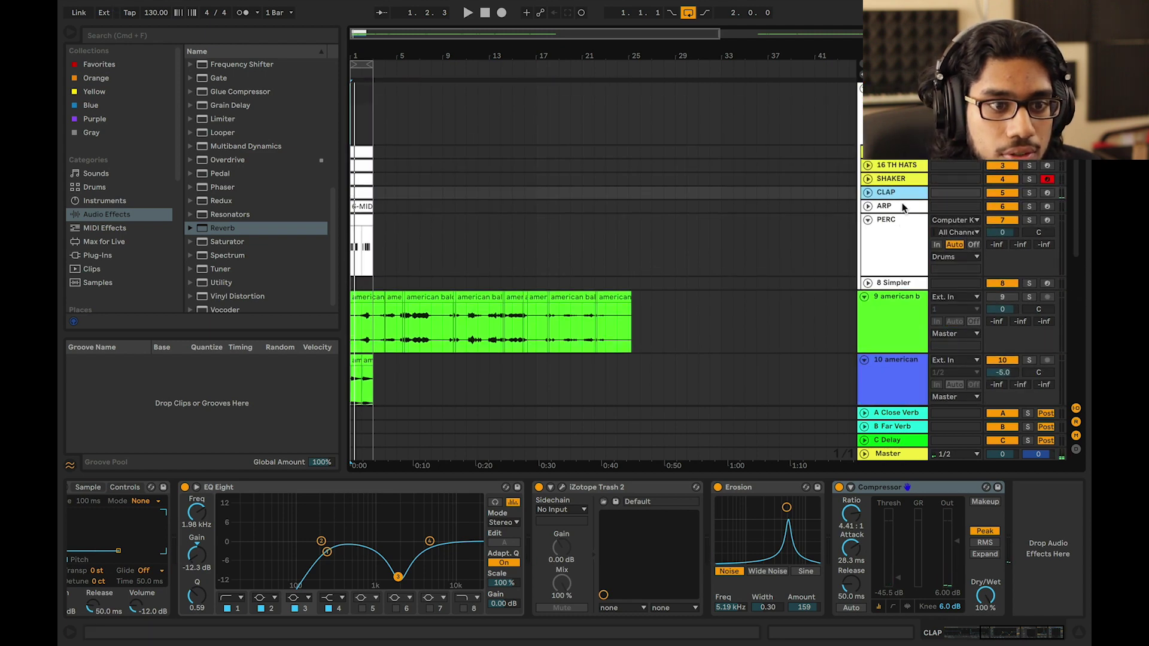
click(890, 260)
click(887, 166)
Shorten the amplitude envelope decay of the SHAKER track's Simpler to 736 ms during playback
click(891, 180)
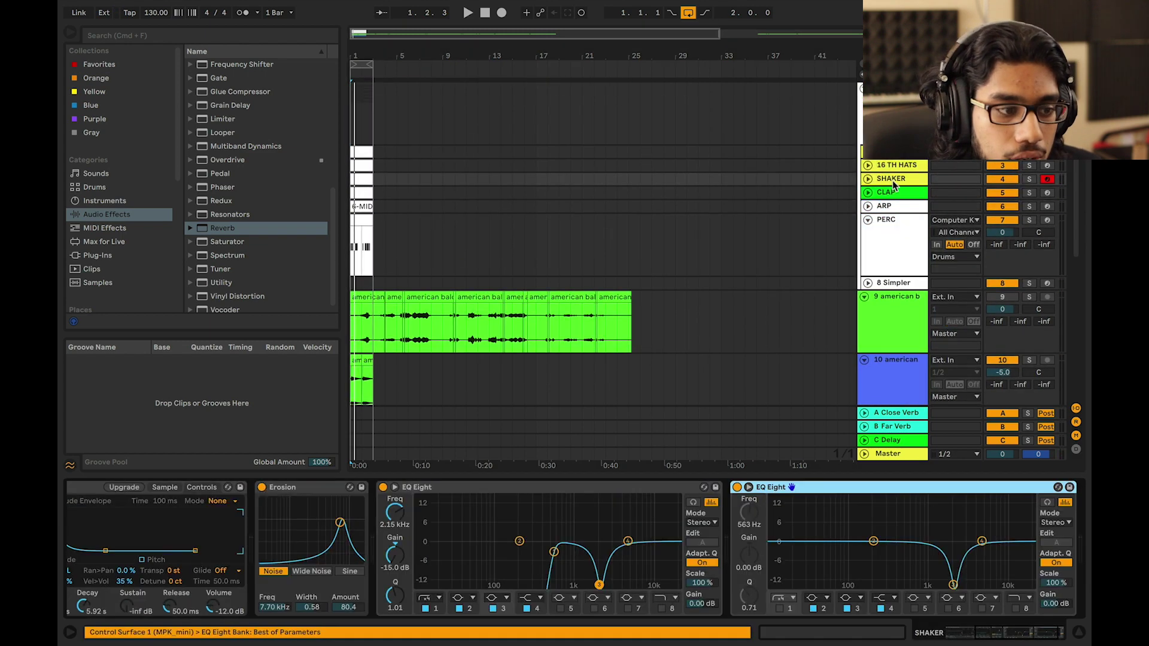
scroll(396, 516, left, 5)
key(space)
drag(407, 550, 384, 550)
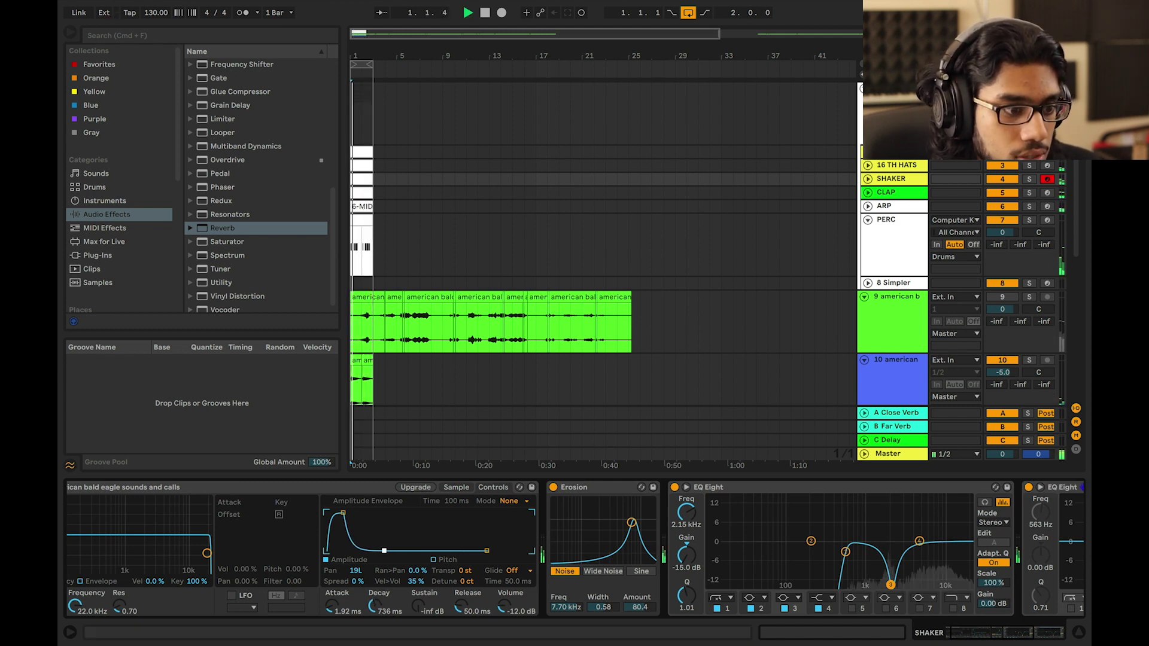
key(space)
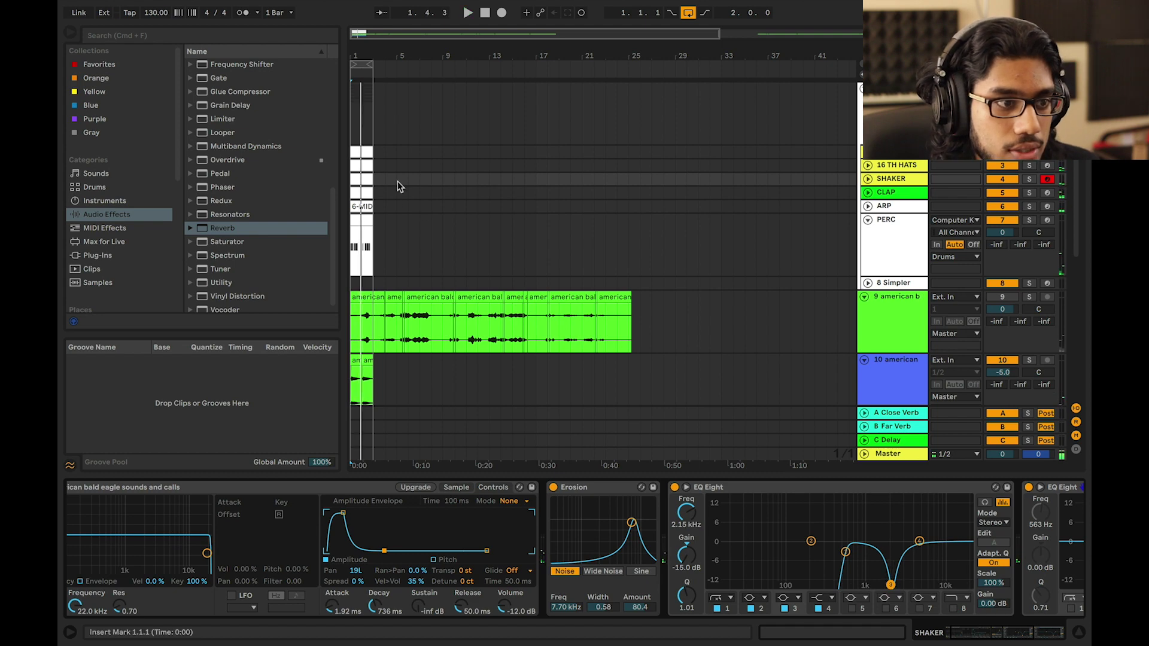
Add C3 notes at 1.2.3 and 1.4.3 in the SHAKER clip and duplicate the first bar's pattern into bar 2
double_click(364, 180)
drag(492, 473, 493, 295)
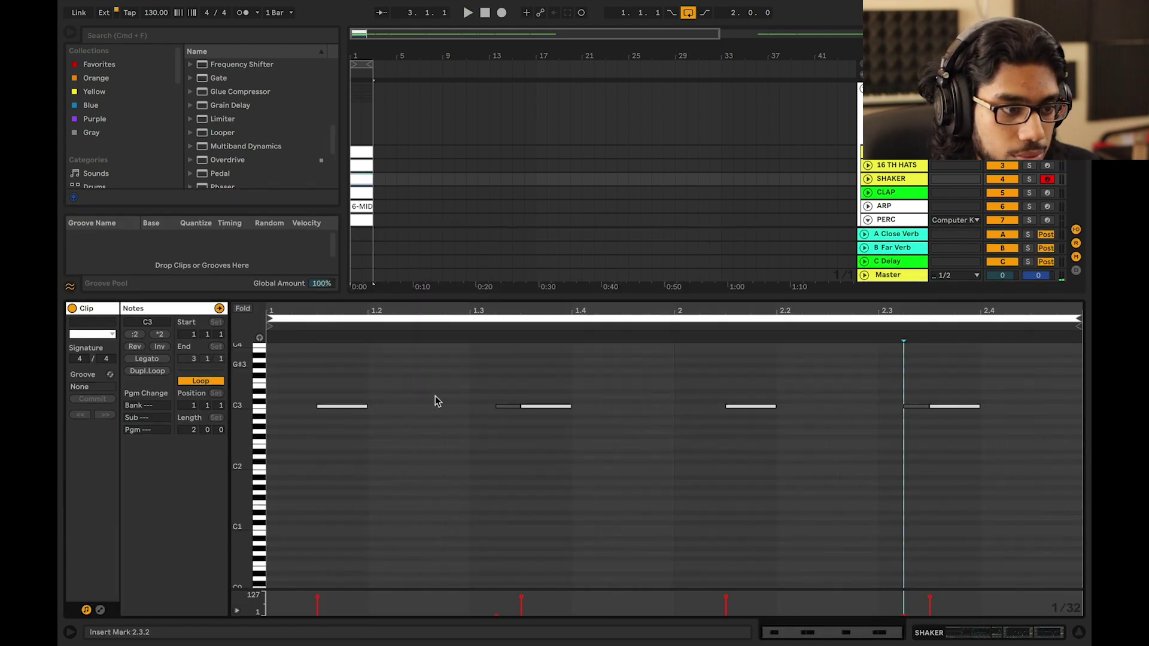
click(433, 400)
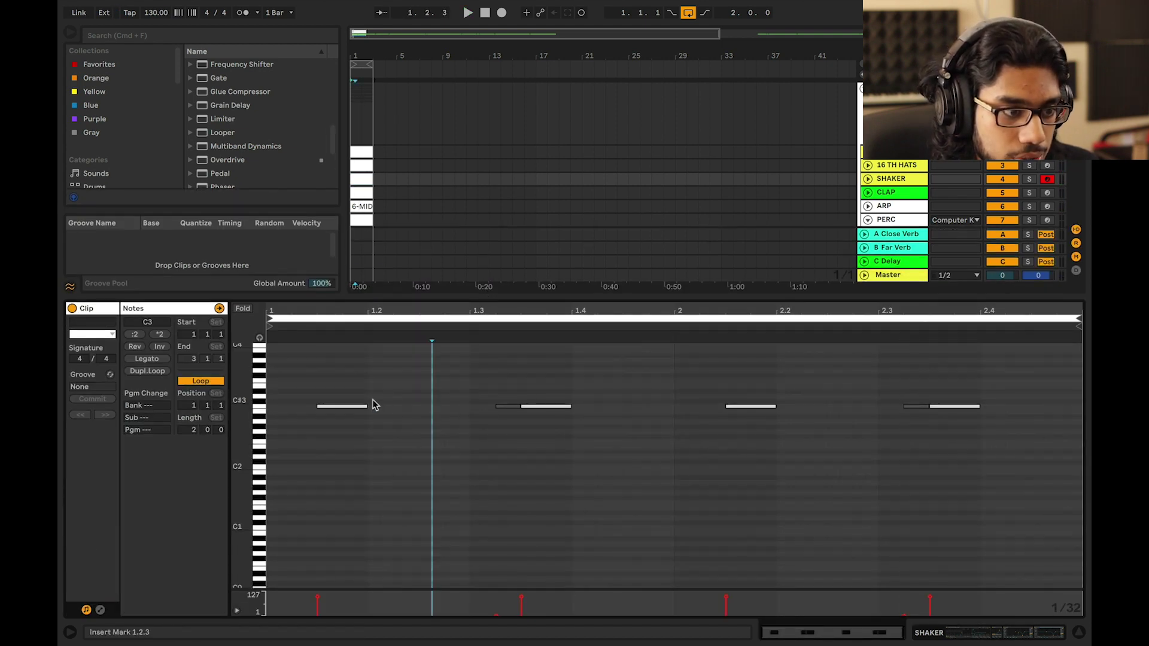
double_click(424, 407)
double_click(641, 397)
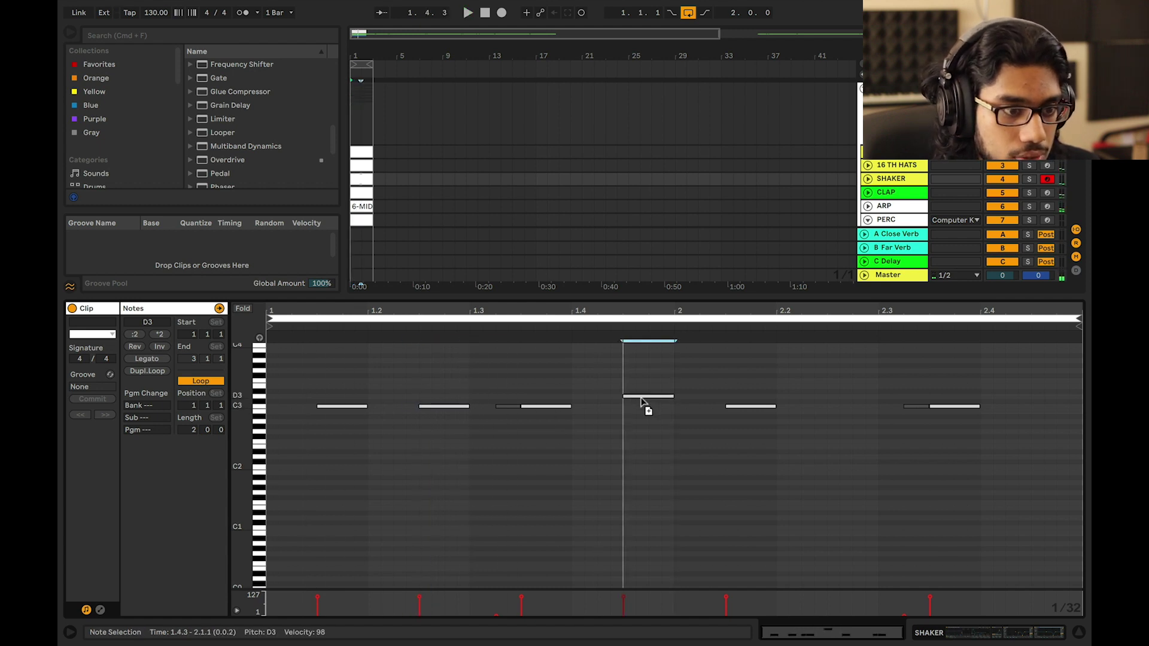
key(space)
drag(641, 402, 275, 361)
key(super+d)
click(372, 177)
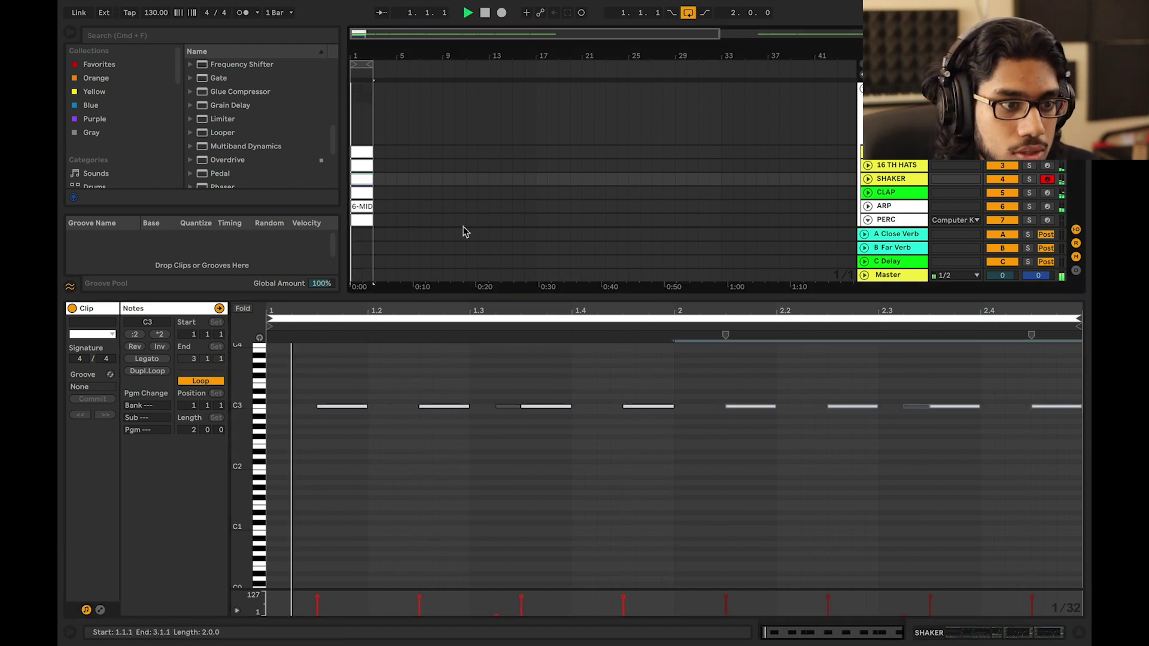
drag(649, 297, 665, 626)
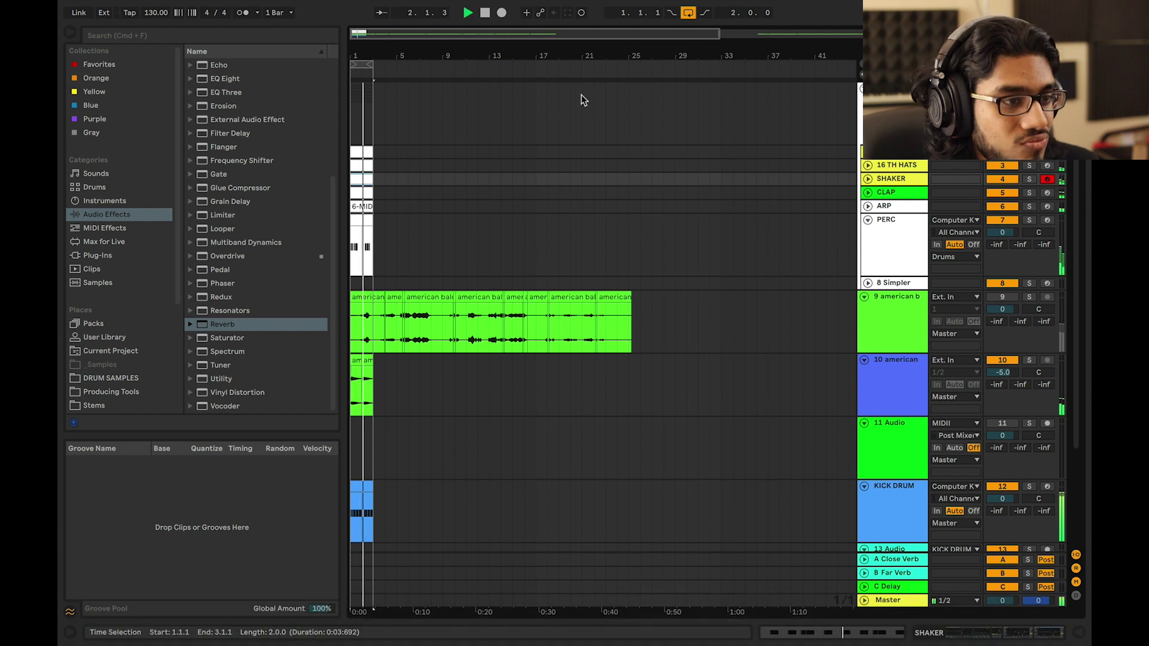
Unfold the SHAKER track, set its volume to -0.4 dB and show its devices
drag(569, 34, 569, 22)
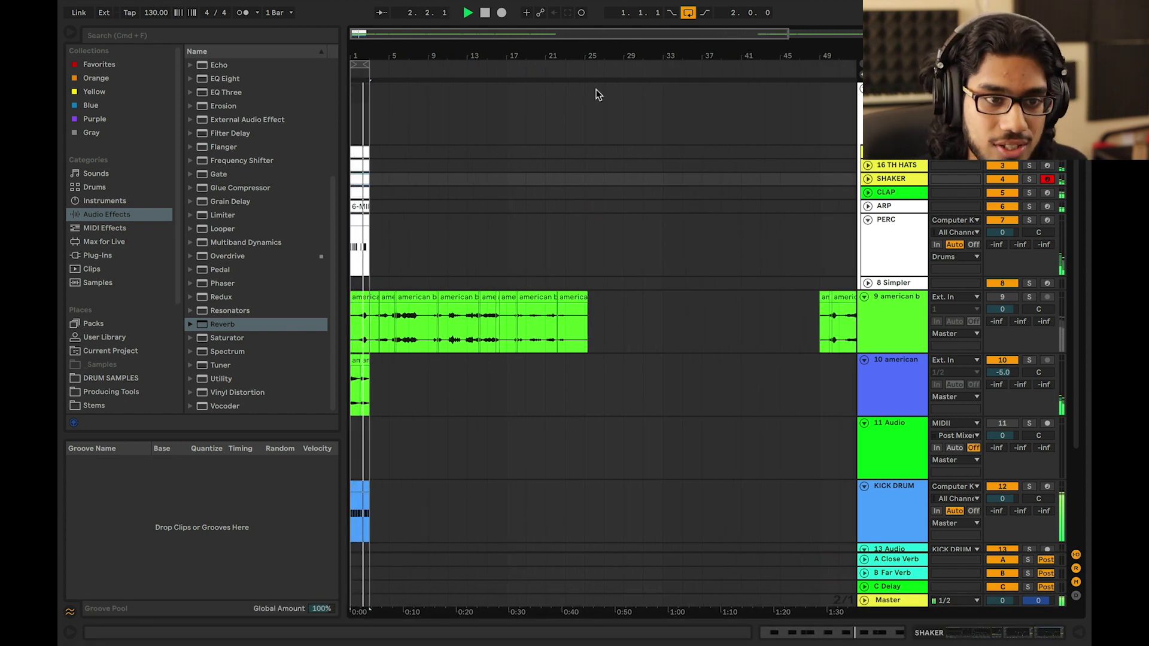
click(893, 179)
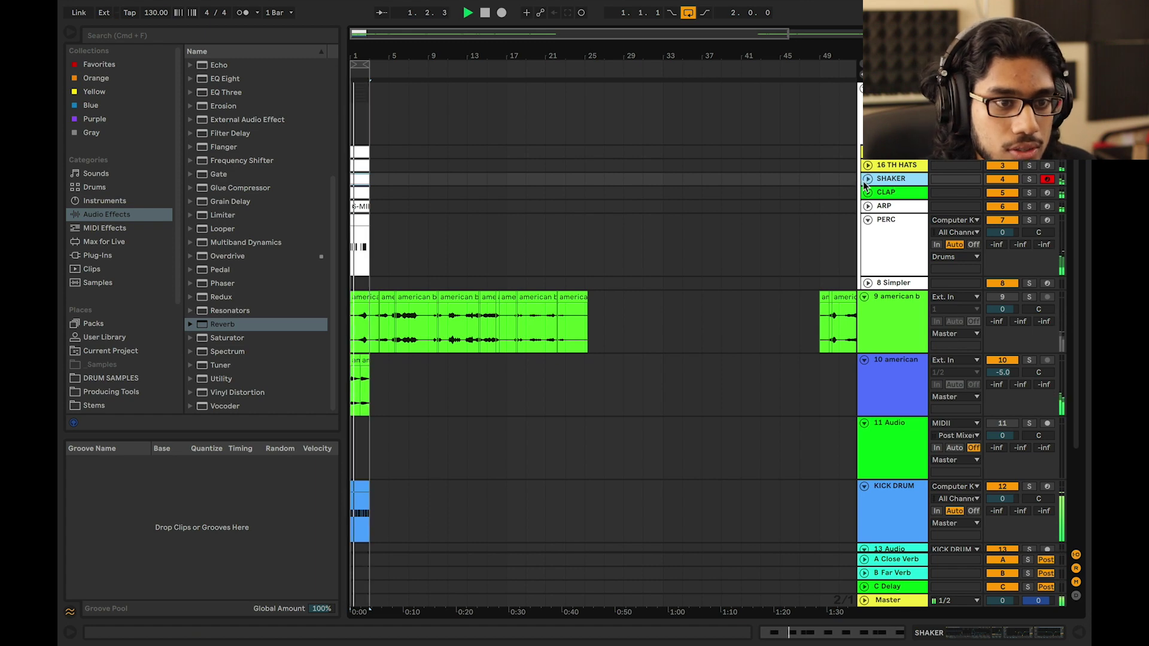
click(866, 181)
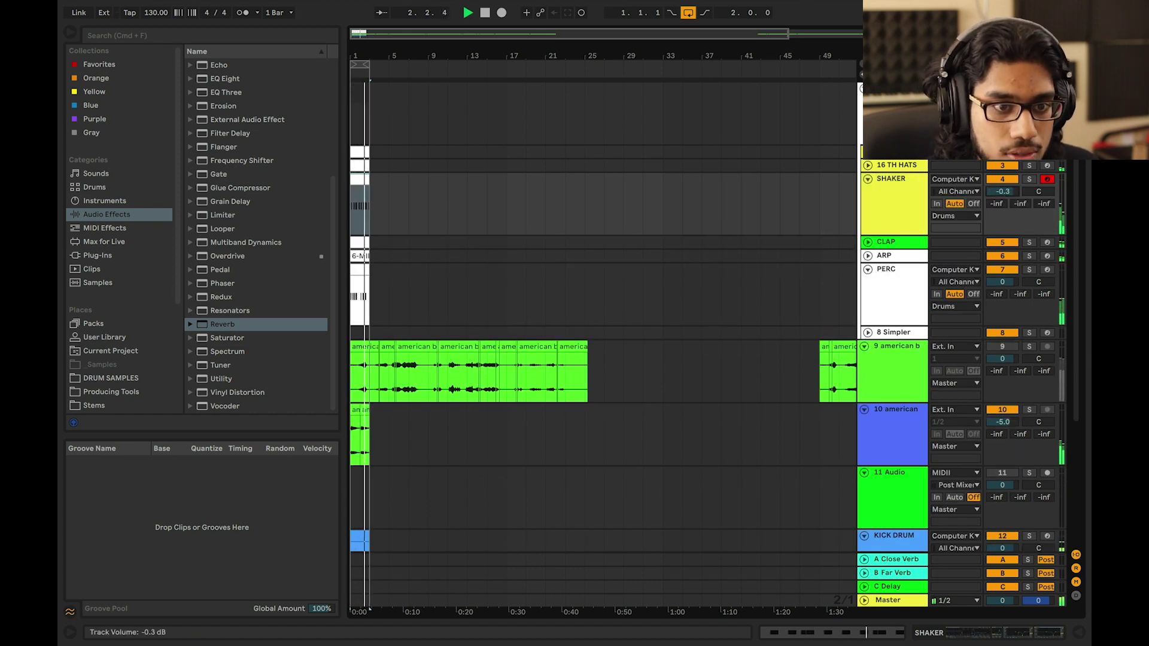
double_click(920, 198)
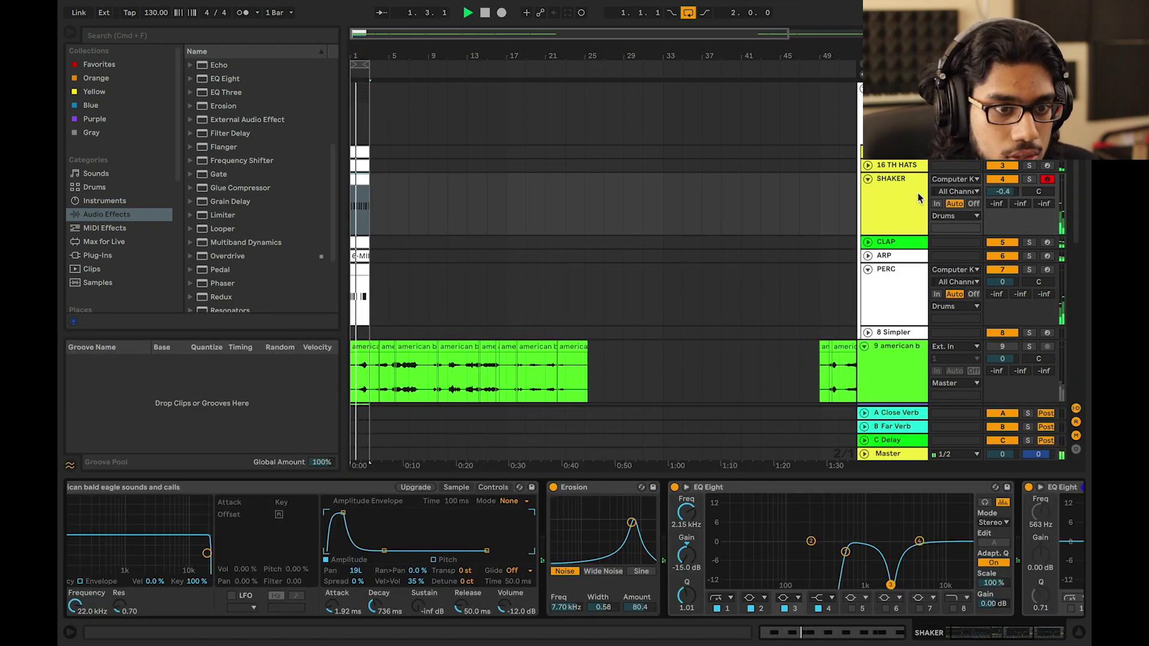
Briefly solo the 16 TH HATS track for comparison and set the pan of the SHAKER's Simpler to 12R
click(924, 169)
click(1029, 166)
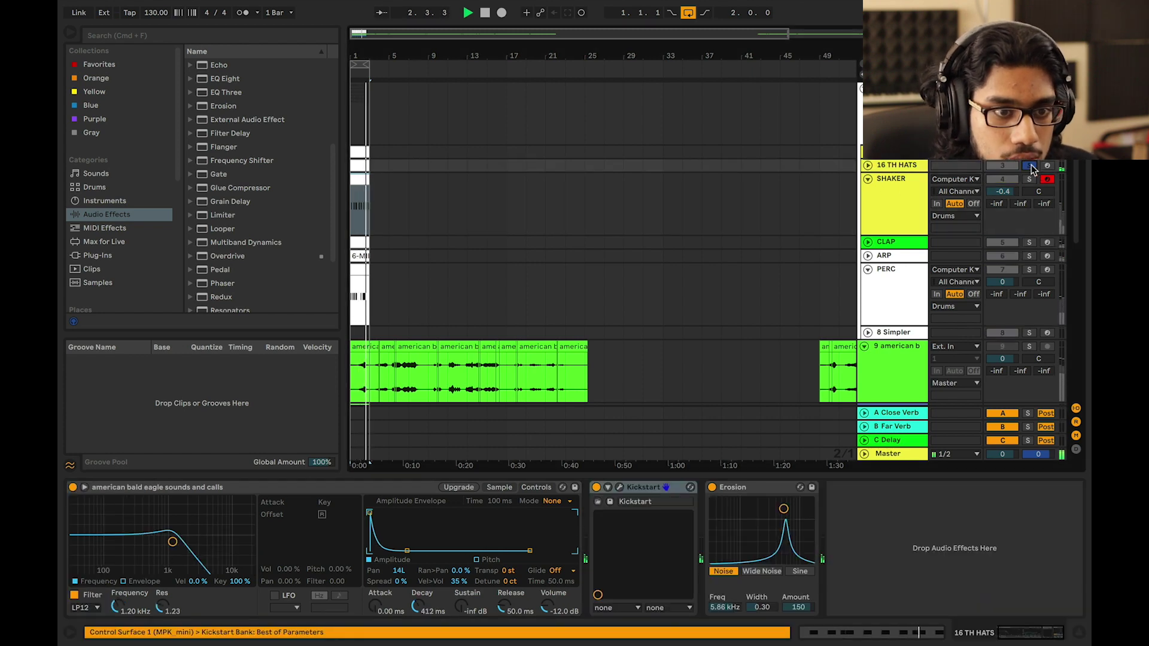
click(1030, 167)
click(890, 183)
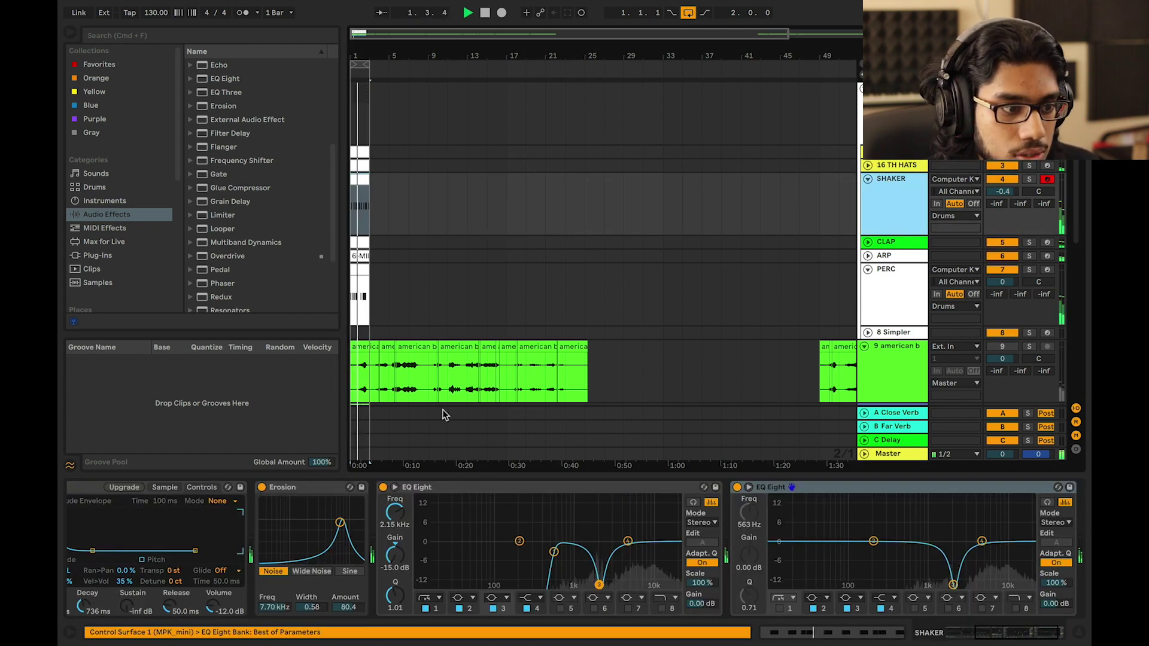
drag(295, 571, 296, 552)
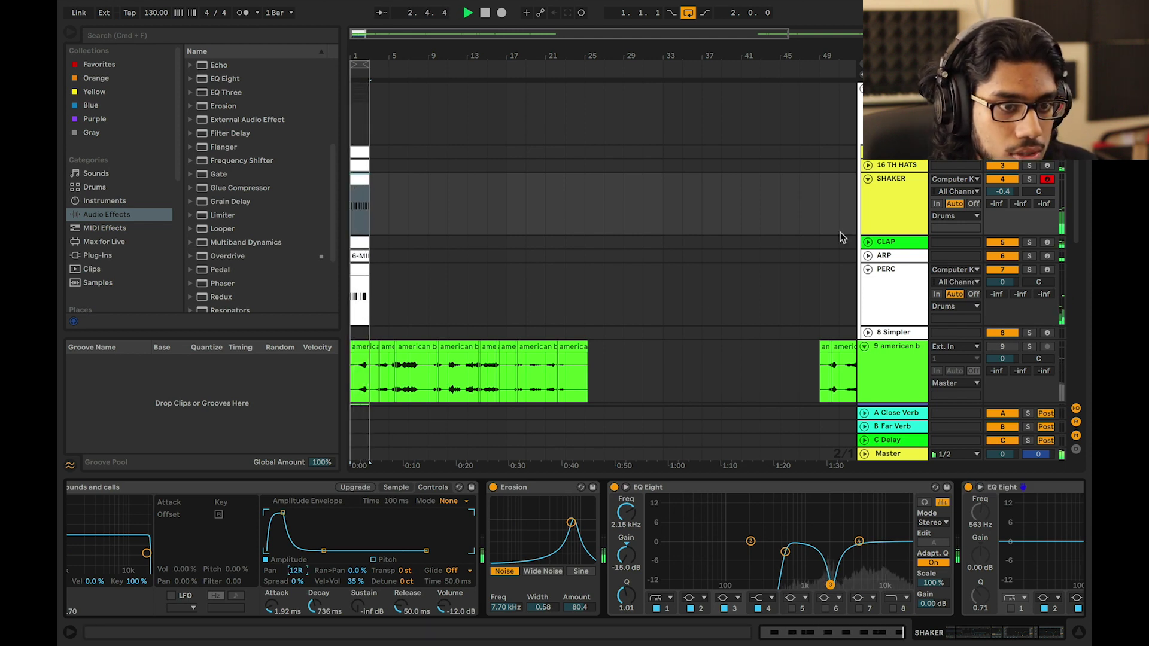
Add a Saturator at the end of the SHAKER track's device chain and restart playback
scroll(779, 578, right, 5)
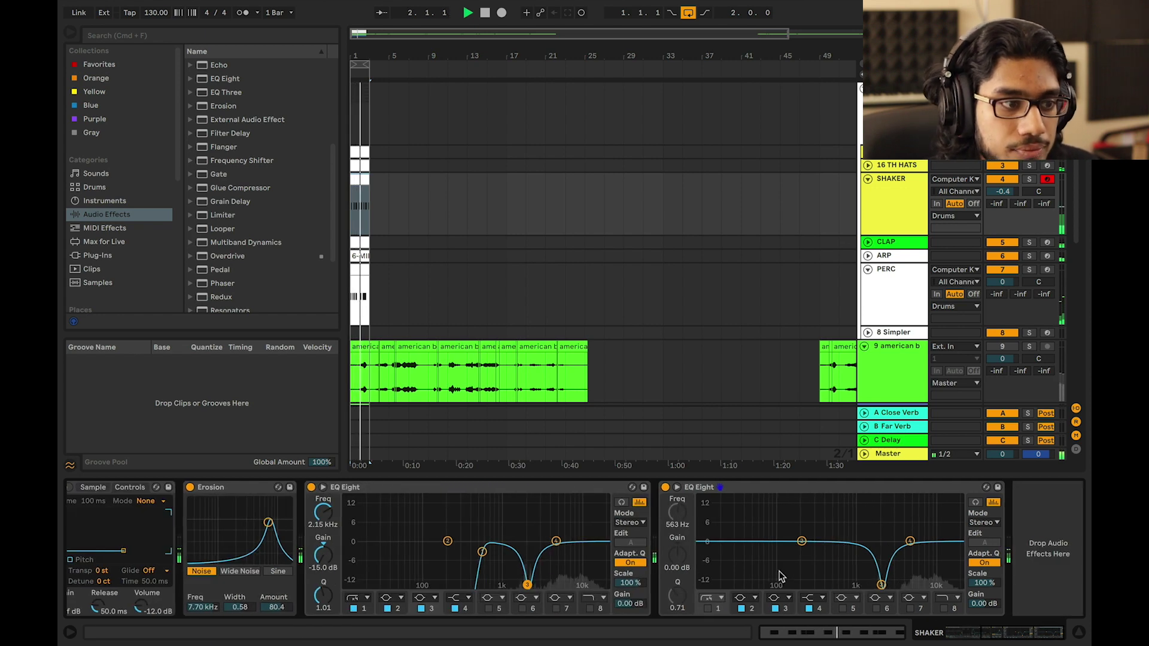
scroll(226, 240, down, 3)
click(222, 222)
double_click(226, 237)
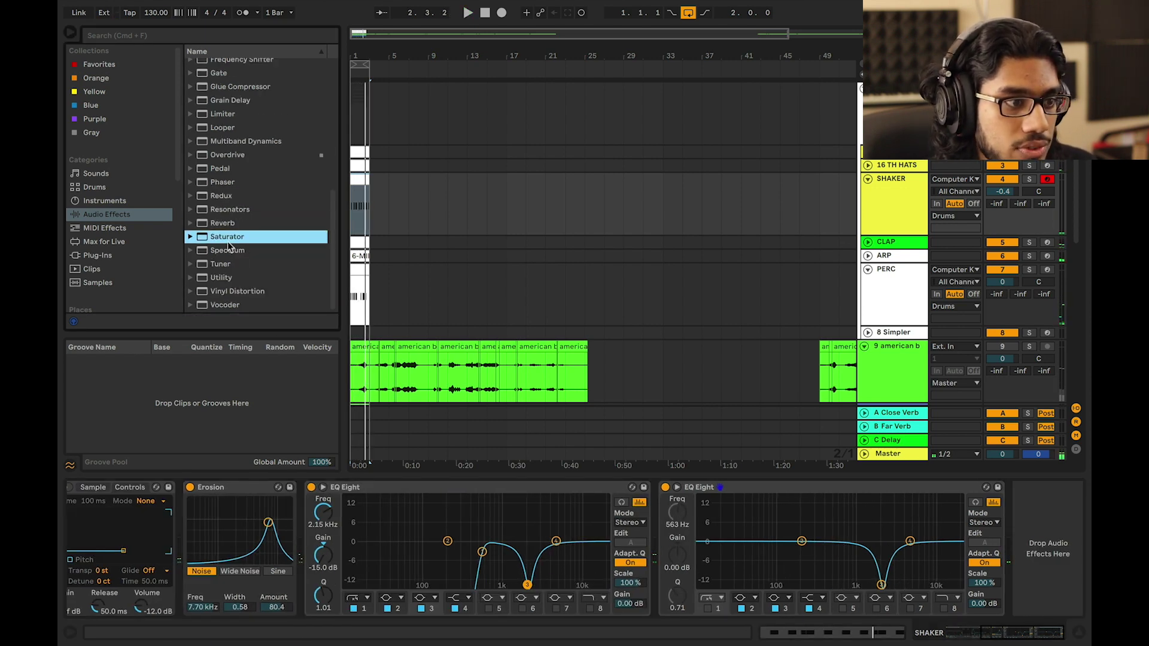
key(space)
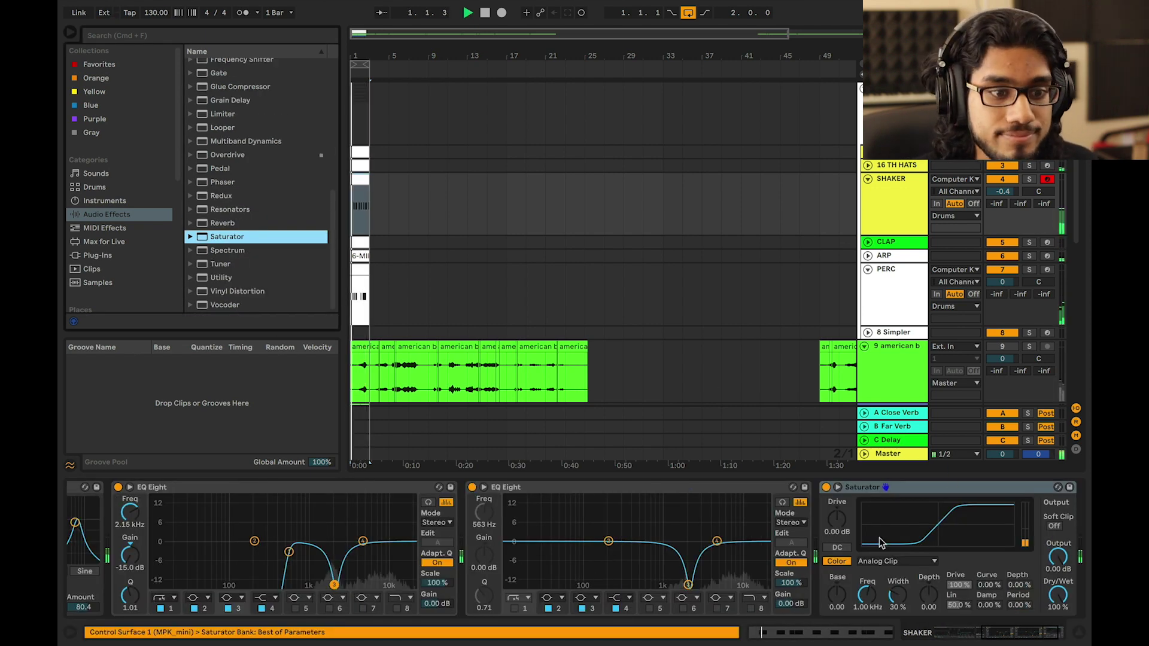
Set the Saturator to Soft Sine with Drive 1.71 dB, Output -1.71 dB and Dry/Wet 64.3%, comparing it on and off
click(882, 561)
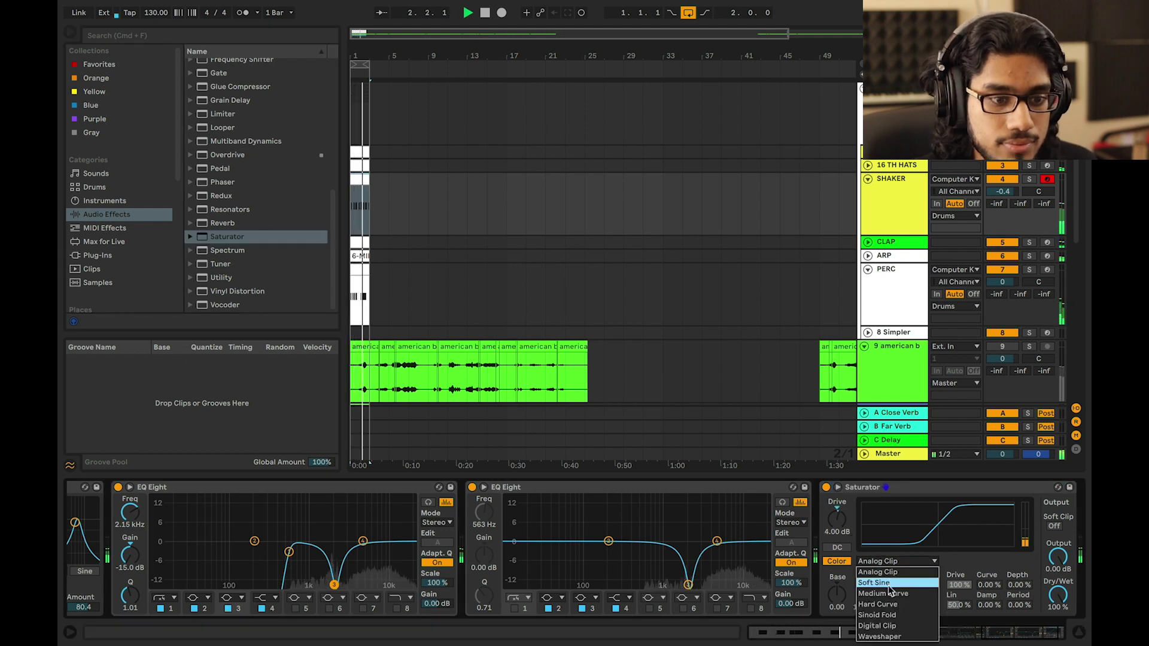
click(877, 573)
drag(837, 518, 843, 532)
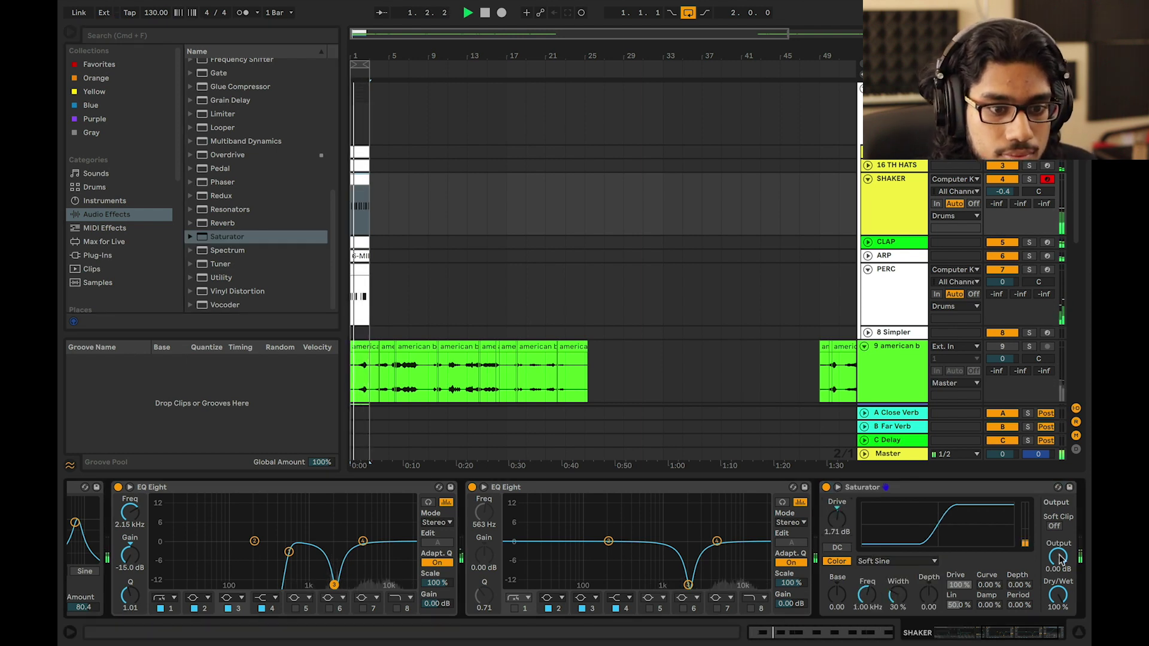
drag(1058, 558, 1058, 627)
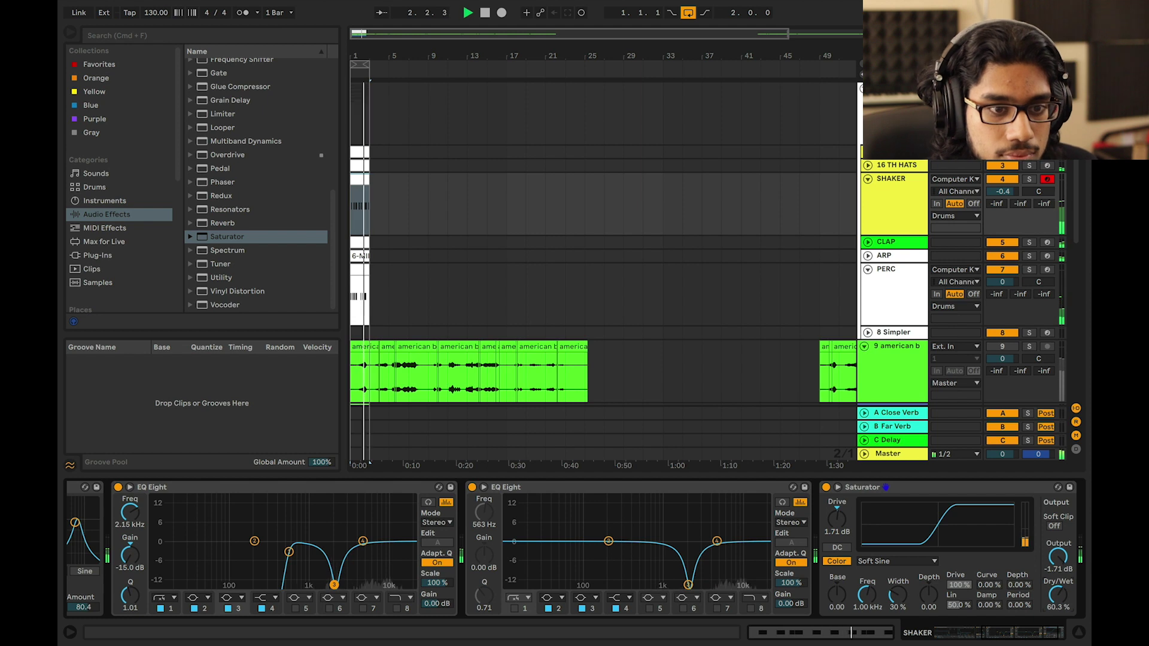
click(827, 487)
click(826, 488)
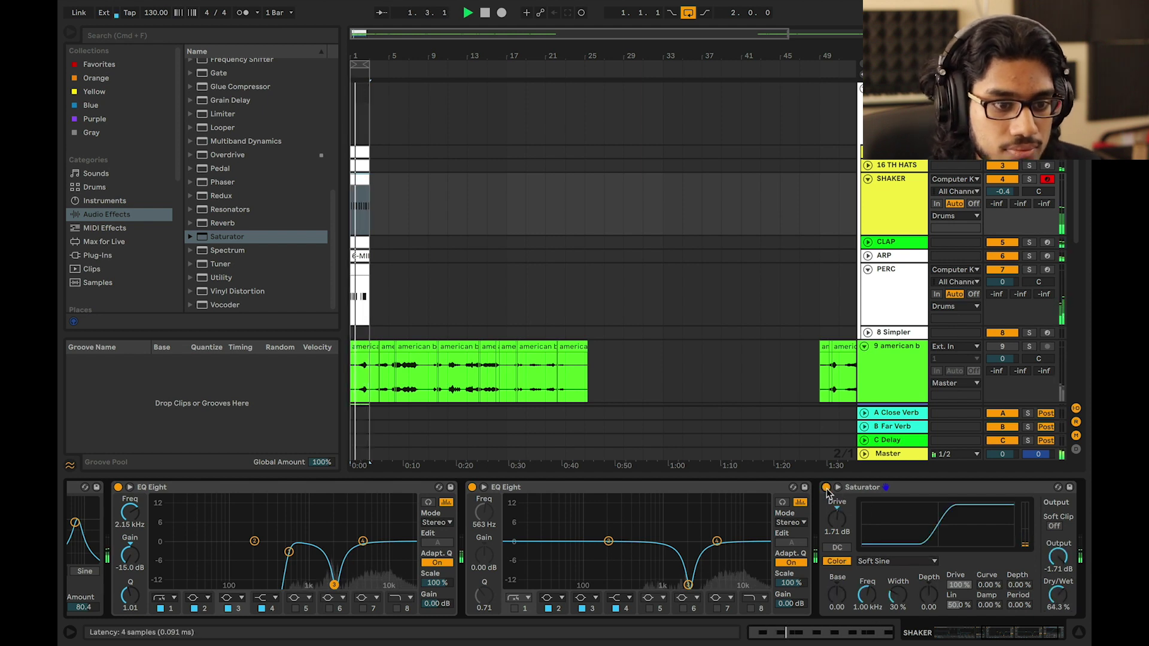
Stop playback and widen the arrangement view to show the tracks below SHAKER
click(351, 195)
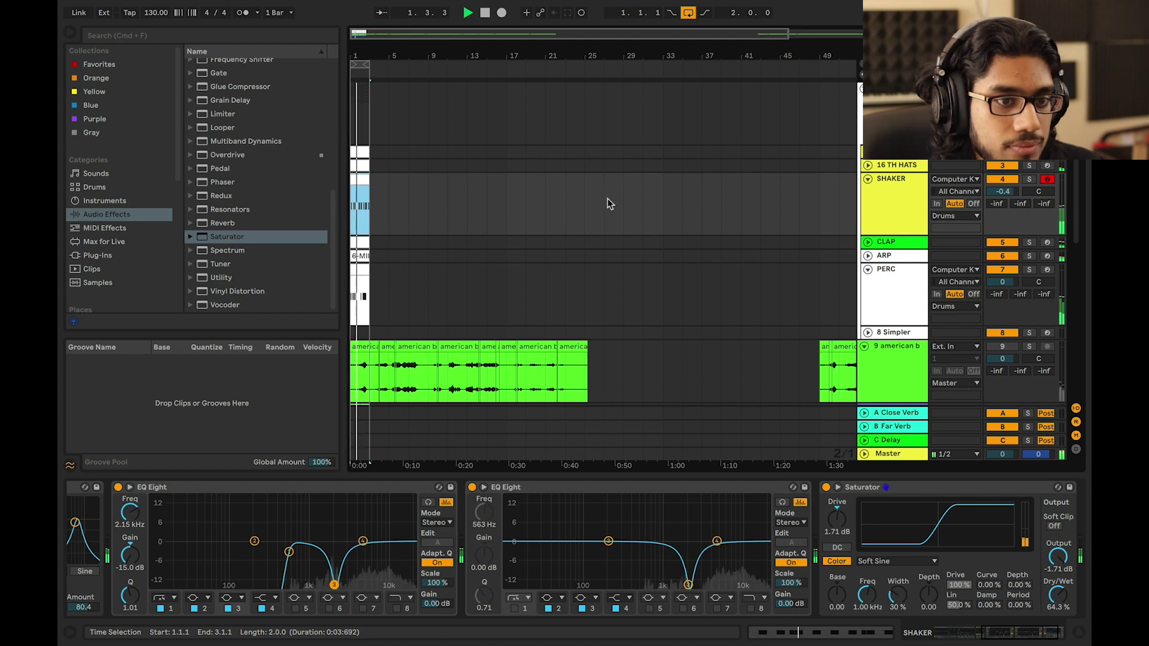
scroll(607, 199, down, 3)
key(space)
drag(521, 40, 567, 35)
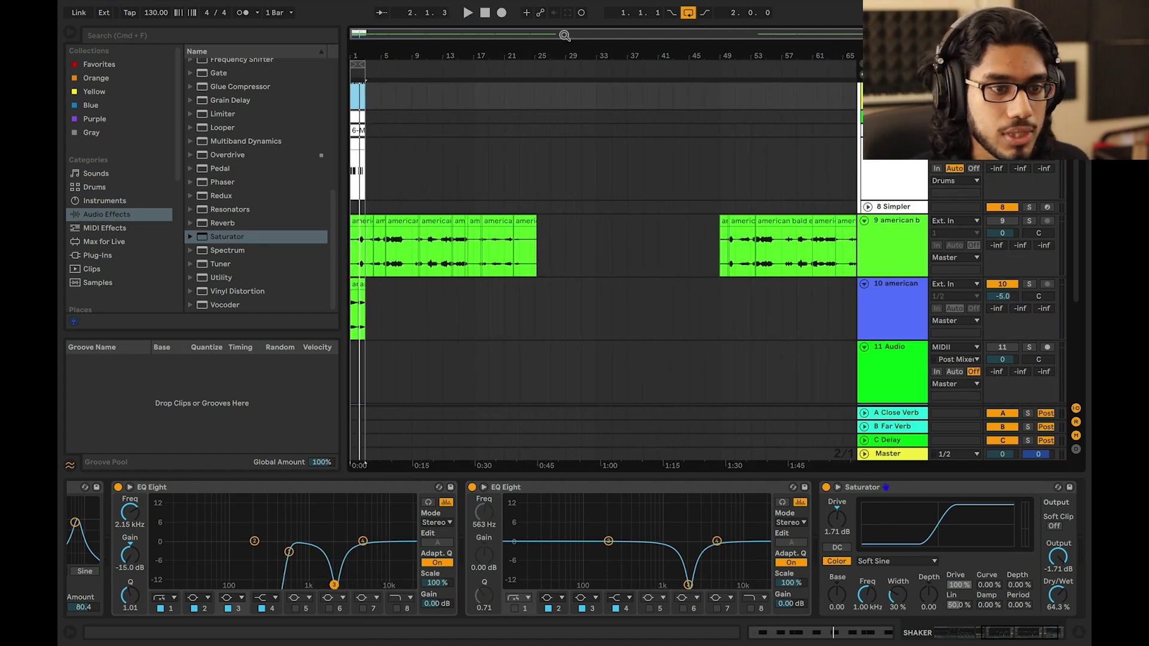
Solo the american bald eagle audio track and audition the recording from bar 19
click(495, 267)
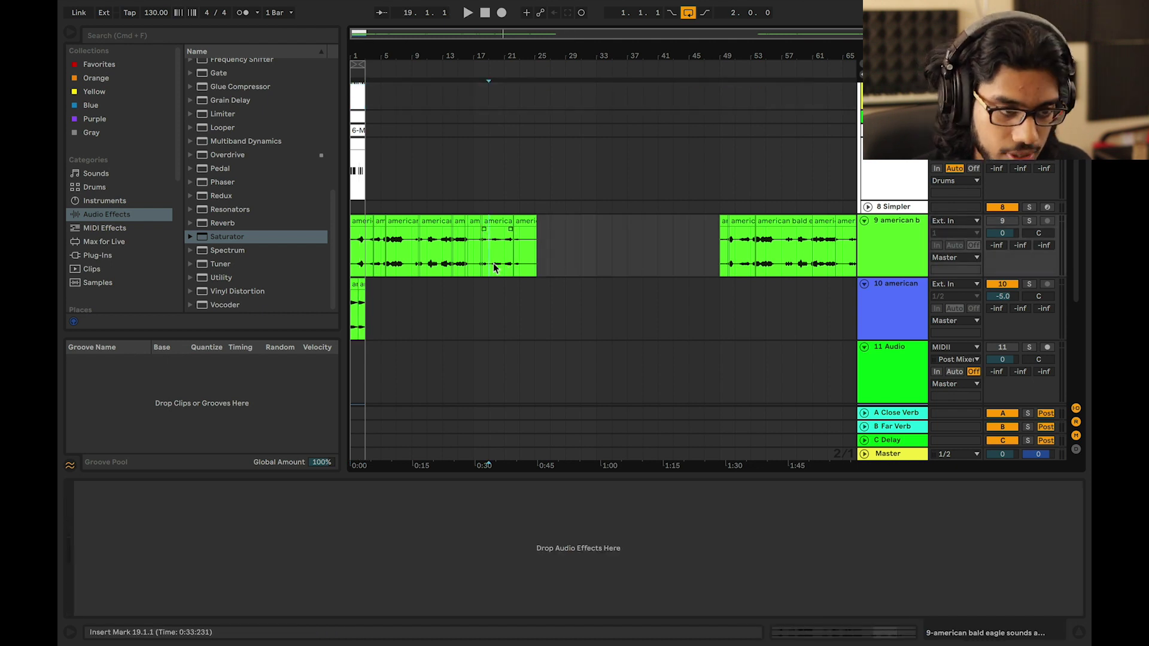
key(plus)
key(plus)
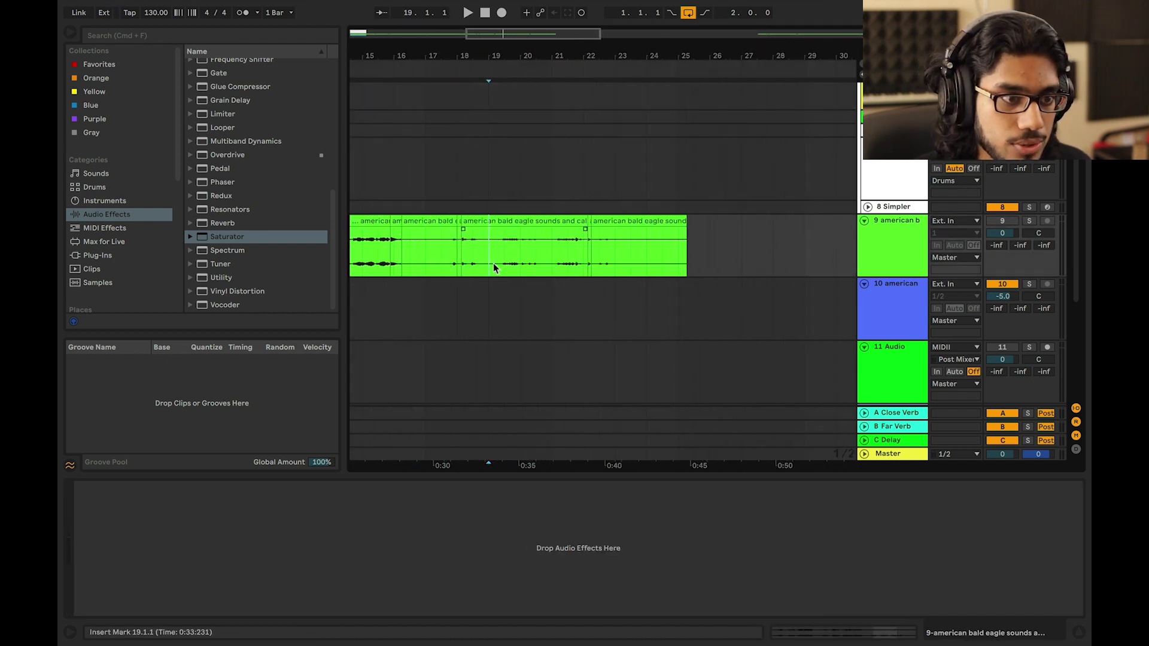
click(1028, 222)
key(space)
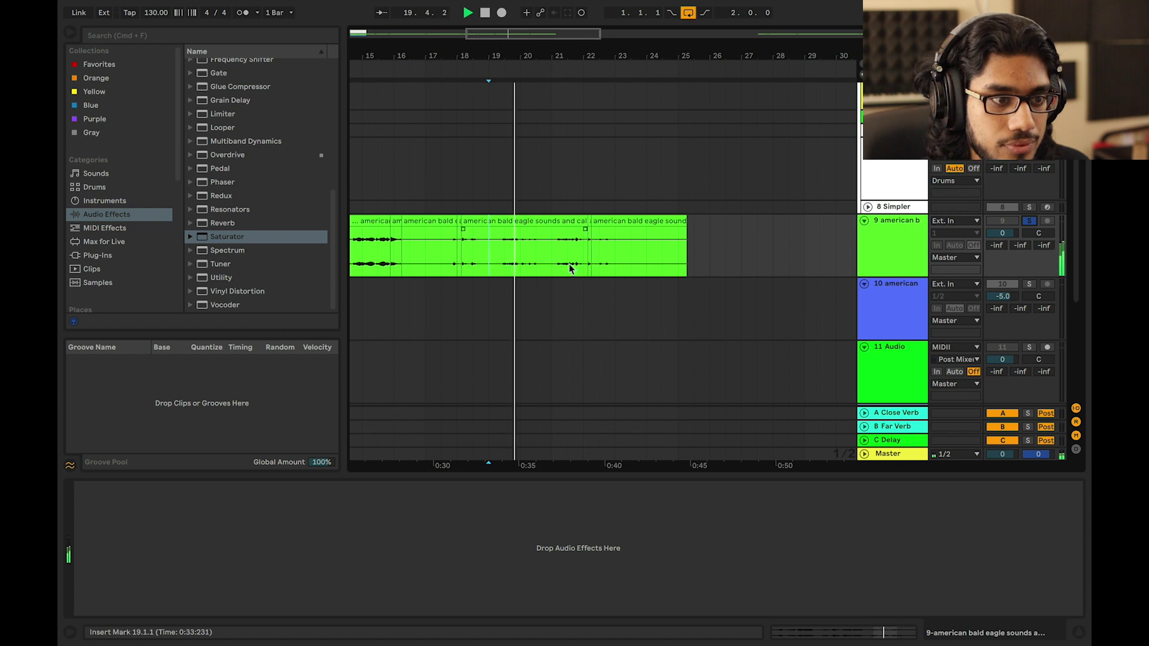
click(523, 261)
key(space)
Audition the eagle recording from 4.3.1 and split out the short chirp between 4.3.1 and 4.3.3
scroll(551, 248, left, 8)
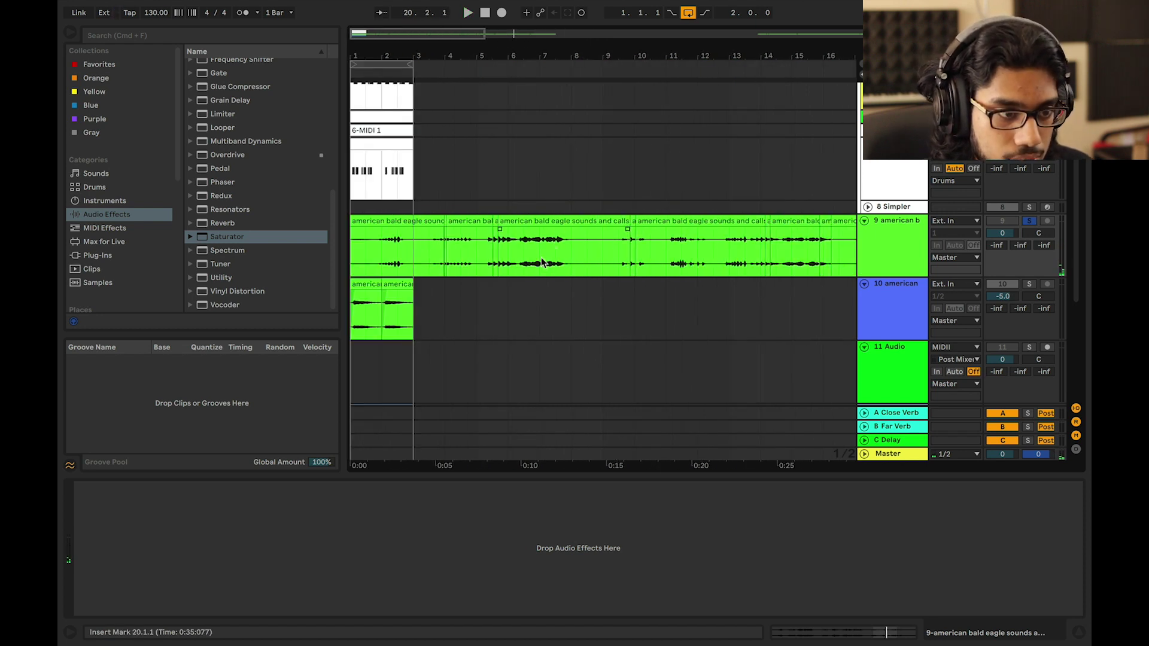
click(460, 267)
key(plus)
key(plus)
key(plus)
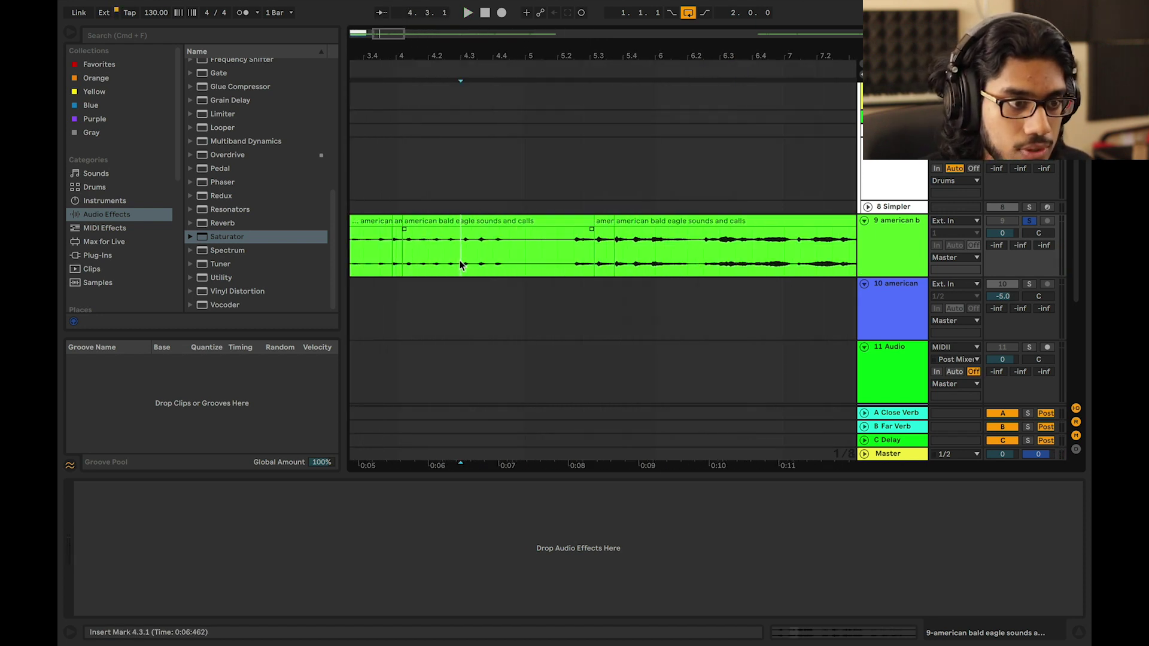
key(space)
scroll(470, 263, left, 2)
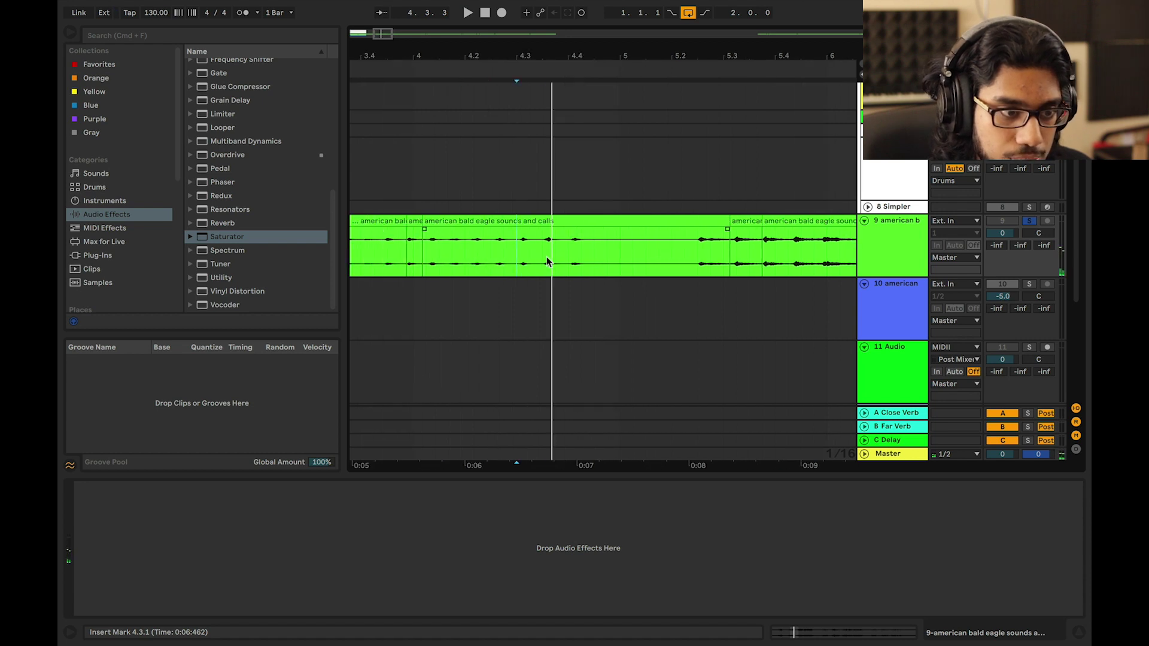
key(space)
key(plus)
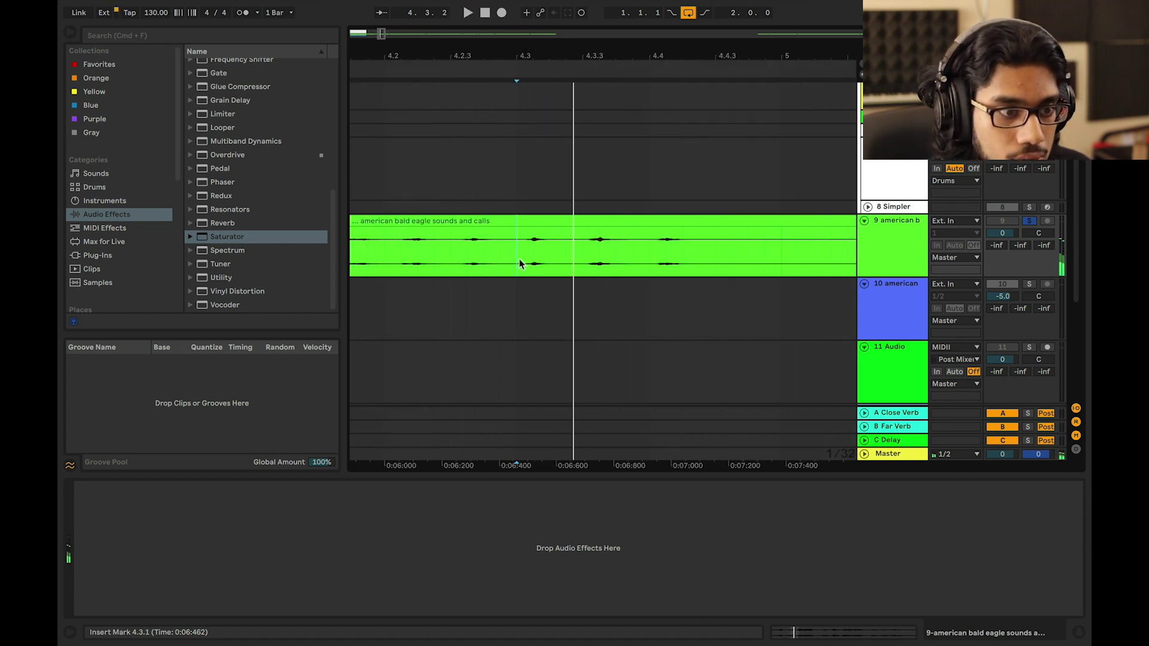
drag(521, 264, 577, 262)
key(super+e)
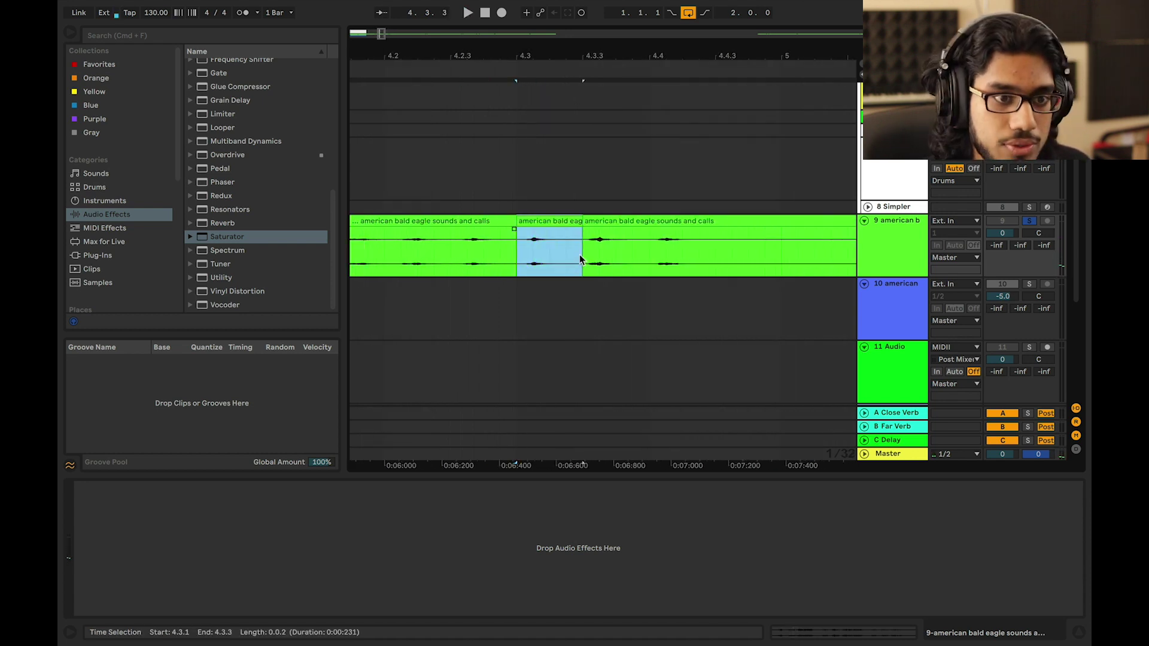
Insert a new MIDI track directly below the american bald eagle audio track
click(895, 207)
scroll(898, 287, down, 1)
scroll(897, 380, down, 1)
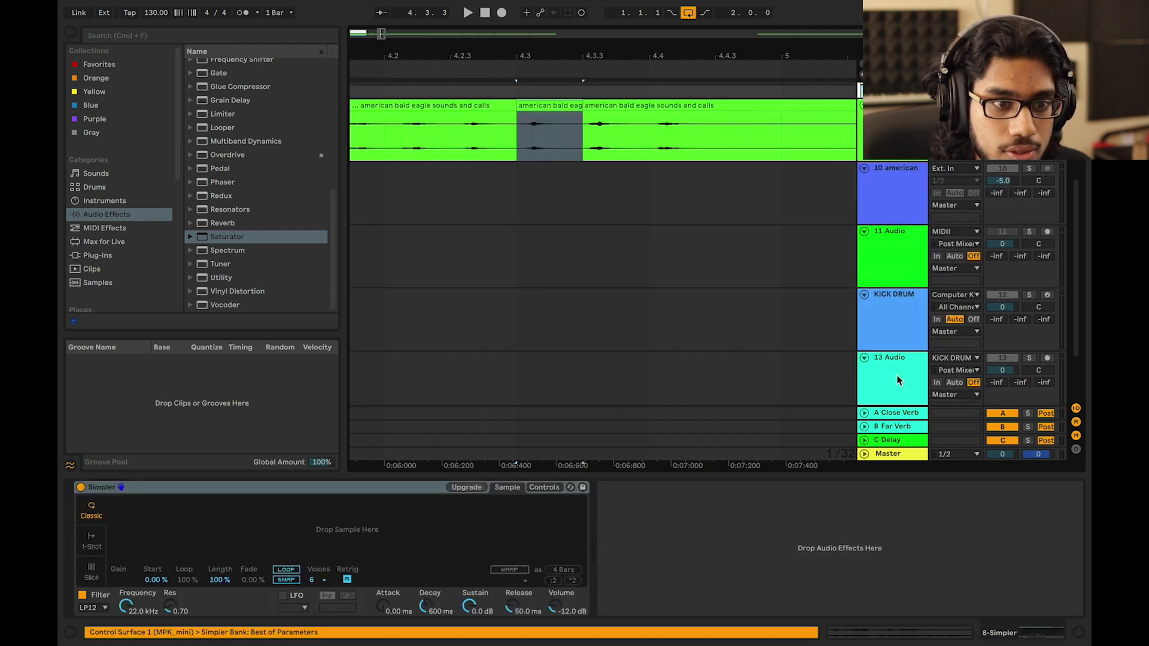
click(892, 176)
click(893, 132)
scroll(893, 132, up, 3)
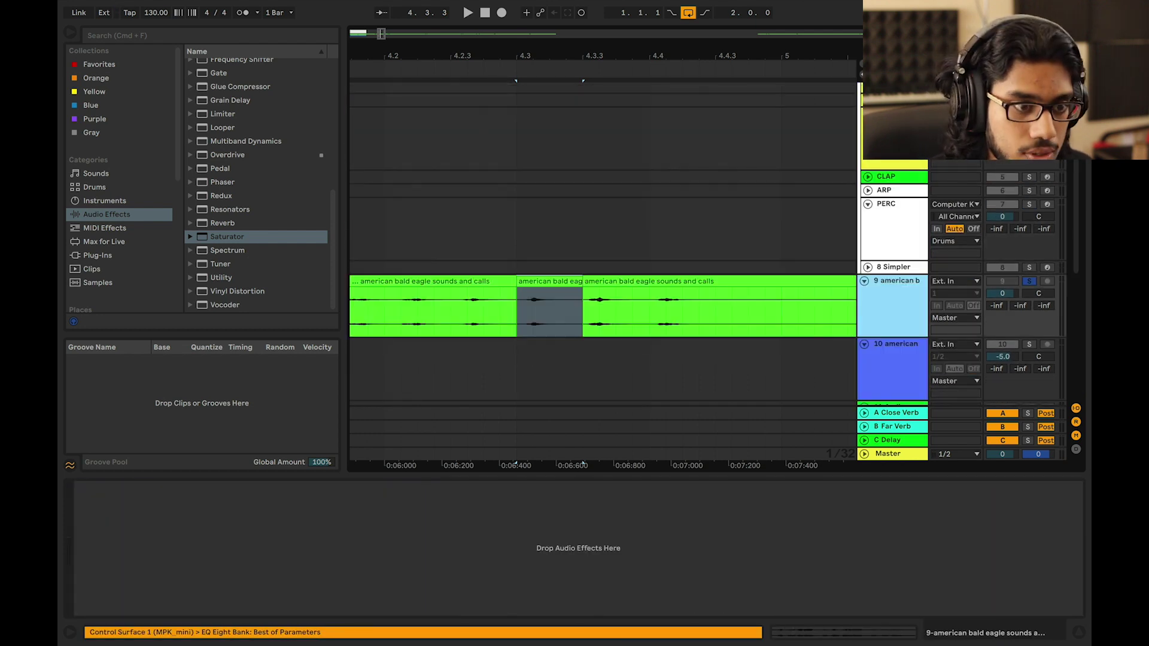
key(super+shift+t)
Load a Simpler on the new MIDI track and place the split eagle chirp clip in it as its sample
click(123, 202)
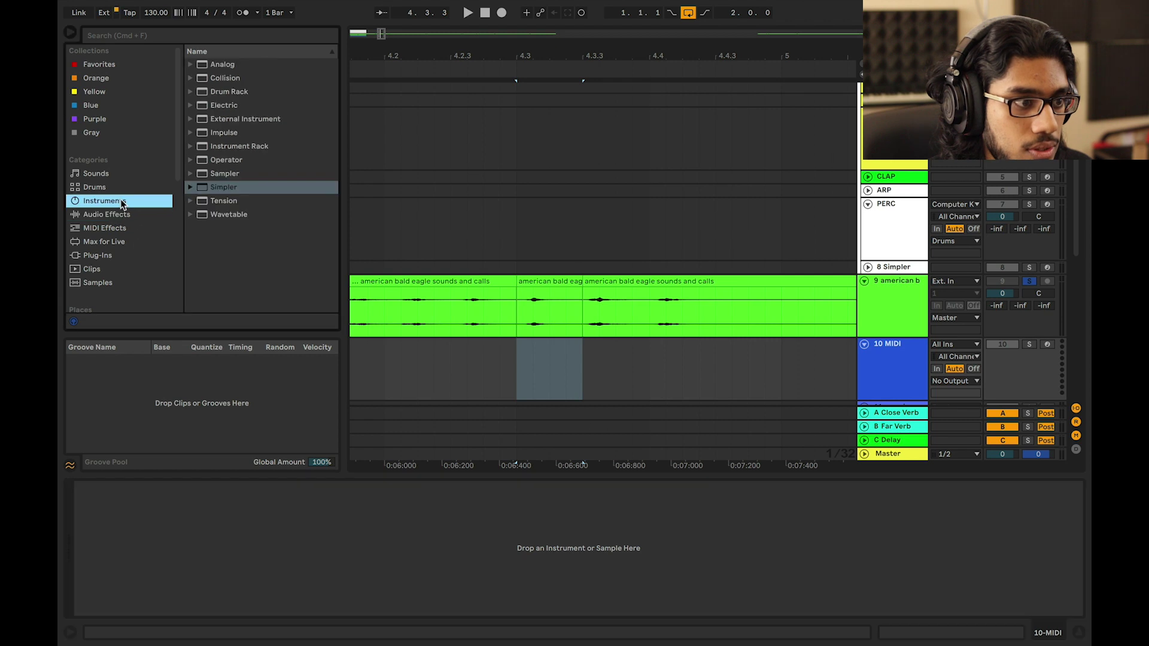
drag(230, 188, 703, 326)
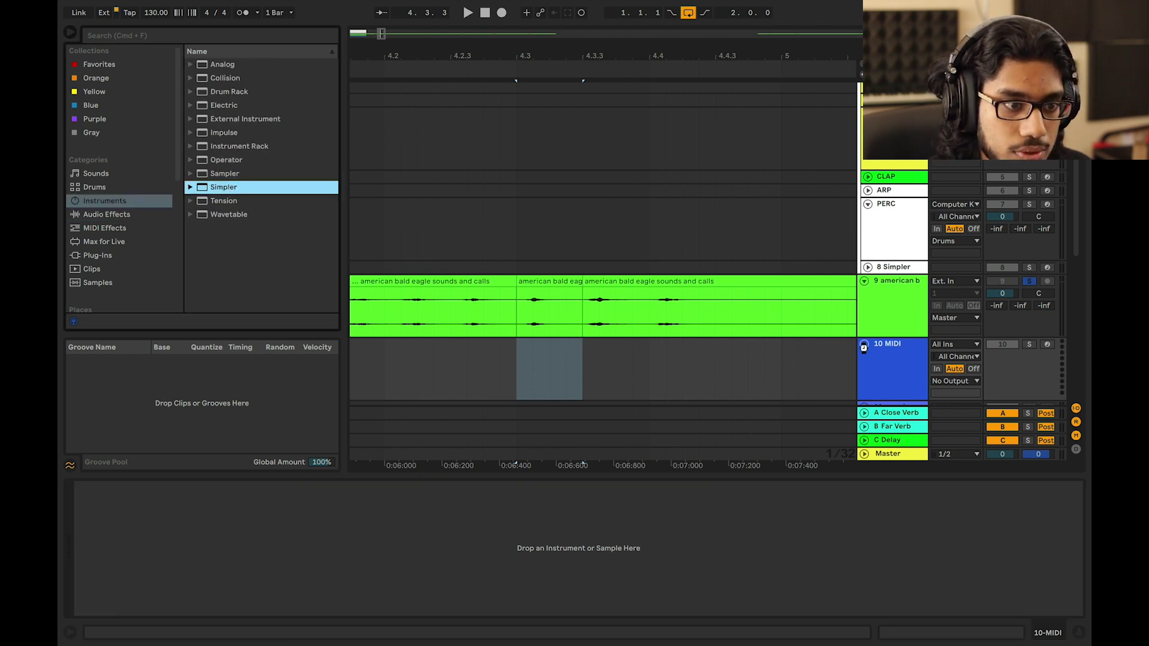
drag(864, 347, 863, 347)
drag(549, 286, 418, 530)
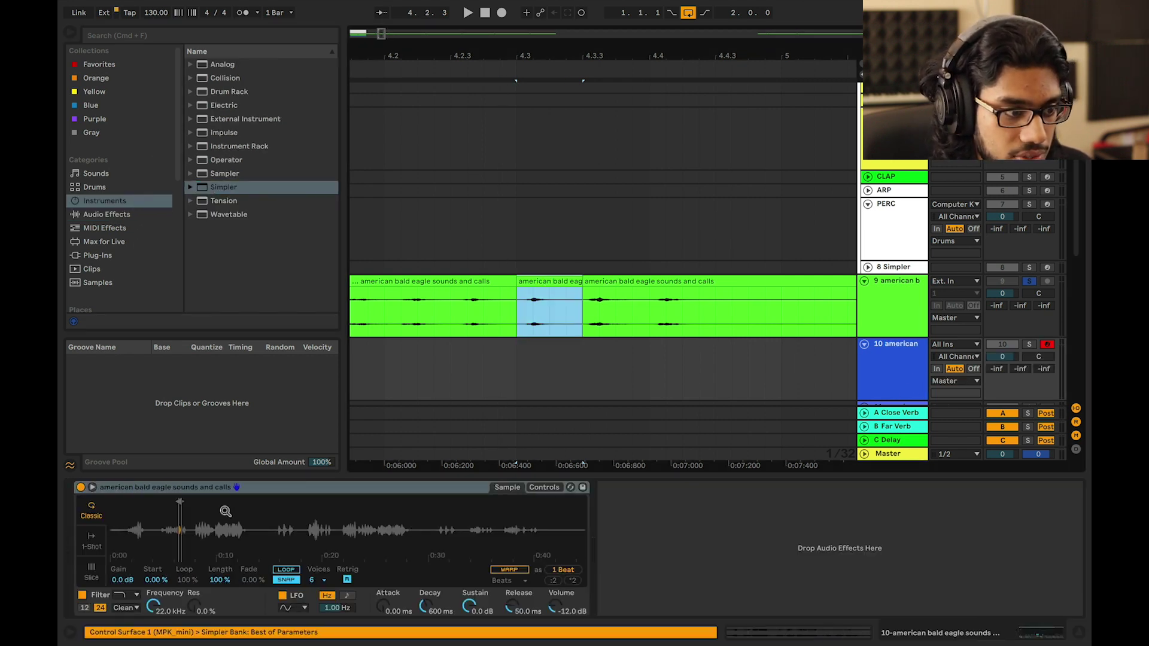
Move the Simpler's sample start to the onset of the chirp and unsolo the eagle audio track
drag(184, 519, 523, 515)
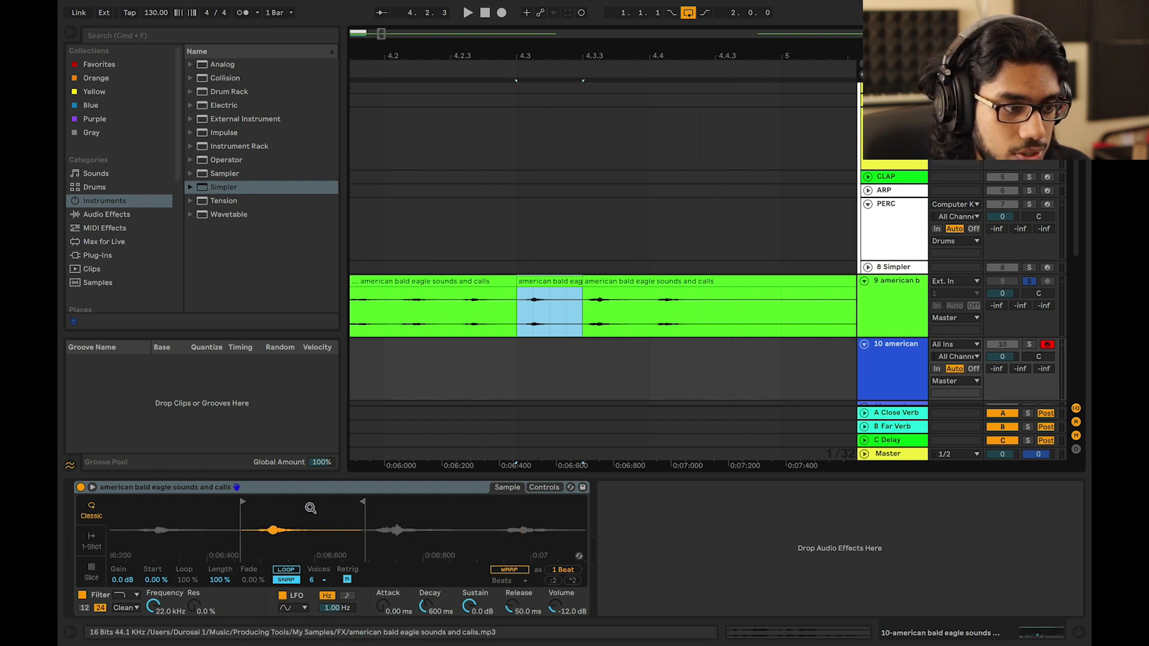
drag(245, 502, 270, 496)
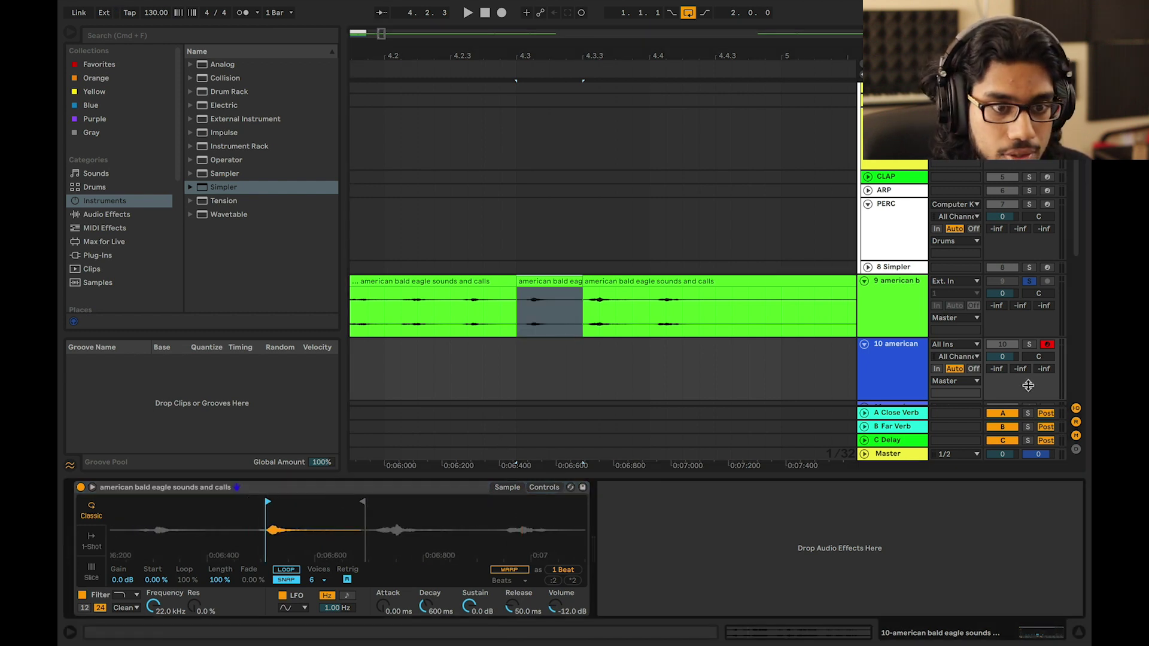
click(1030, 281)
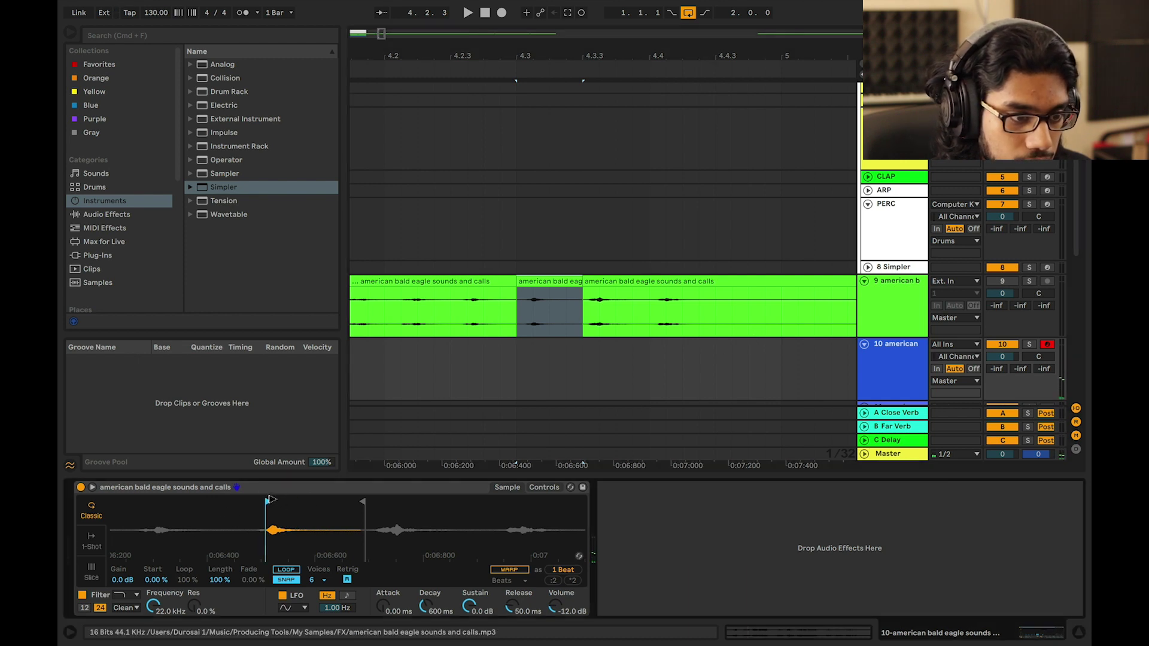
Shape the Simpler's amplitude envelope to Attack 0.89 ms, Decay 463 ms and Sustain -inf dB, and transpose it -12 st
click(544, 488)
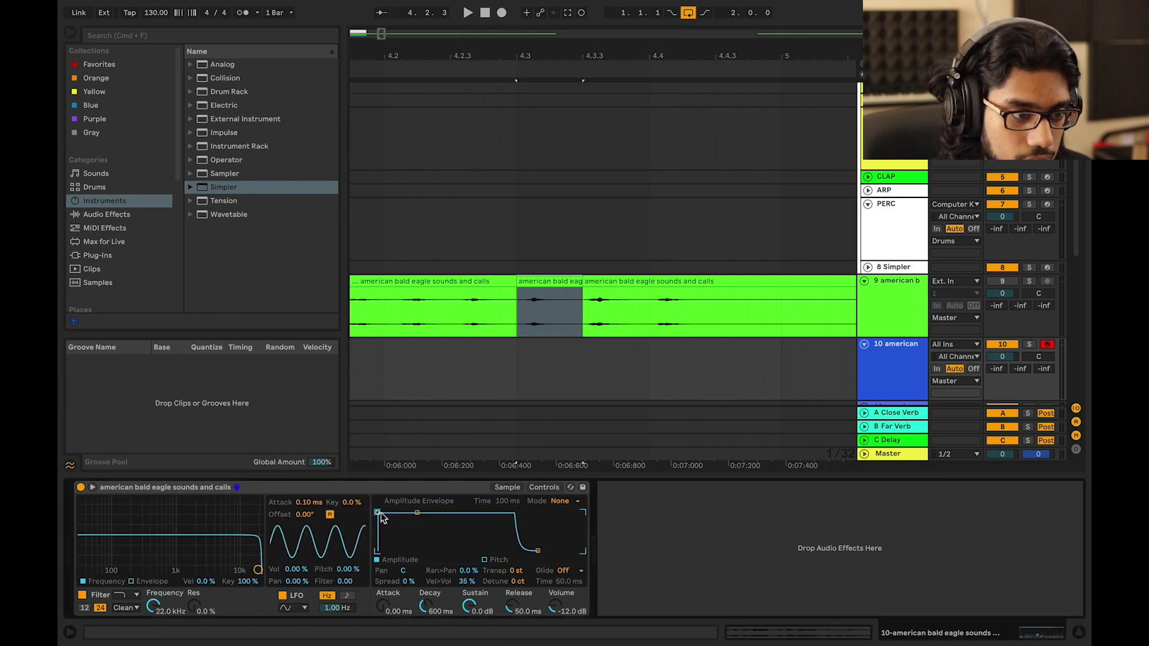
drag(429, 513, 428, 550)
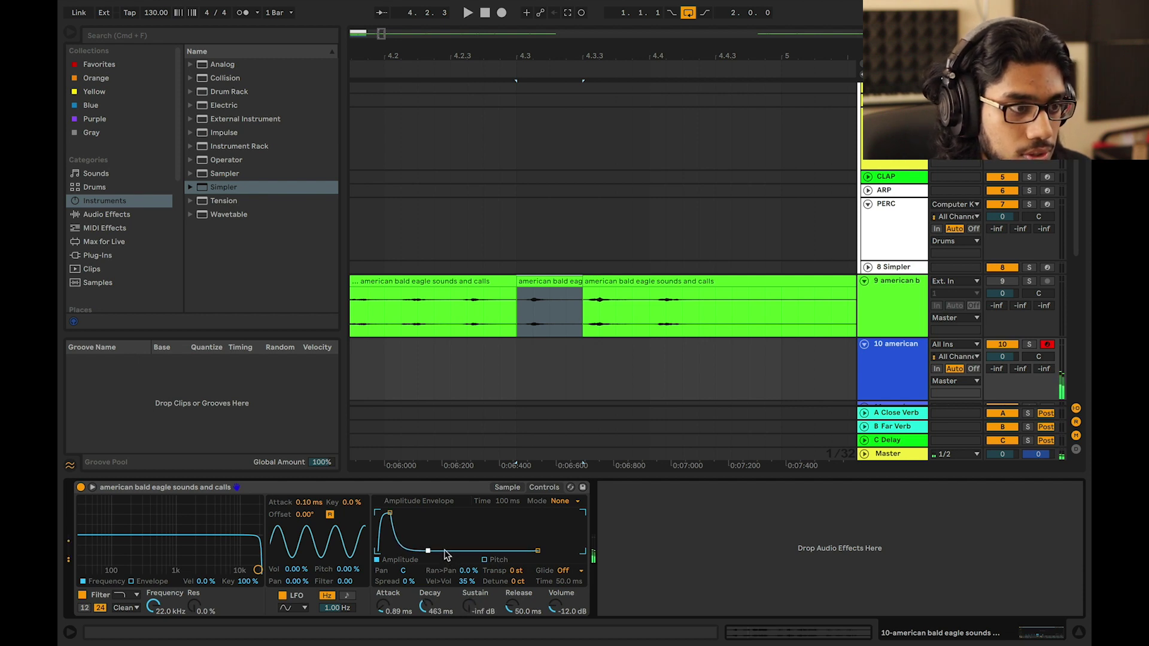
key(z)
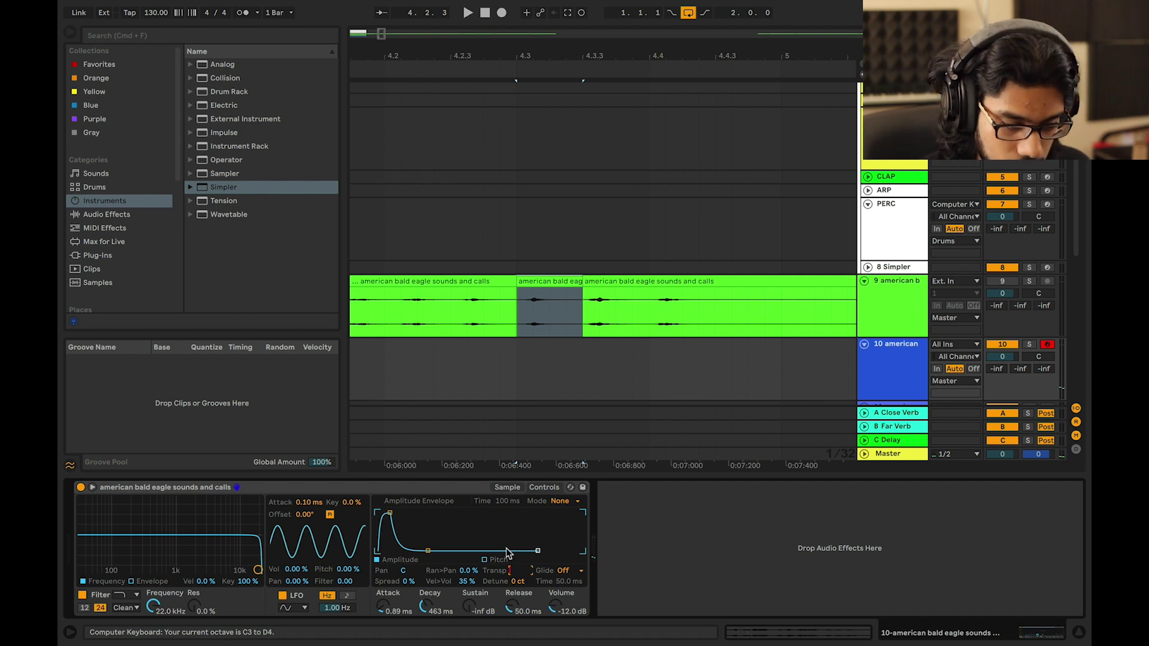
key(a)
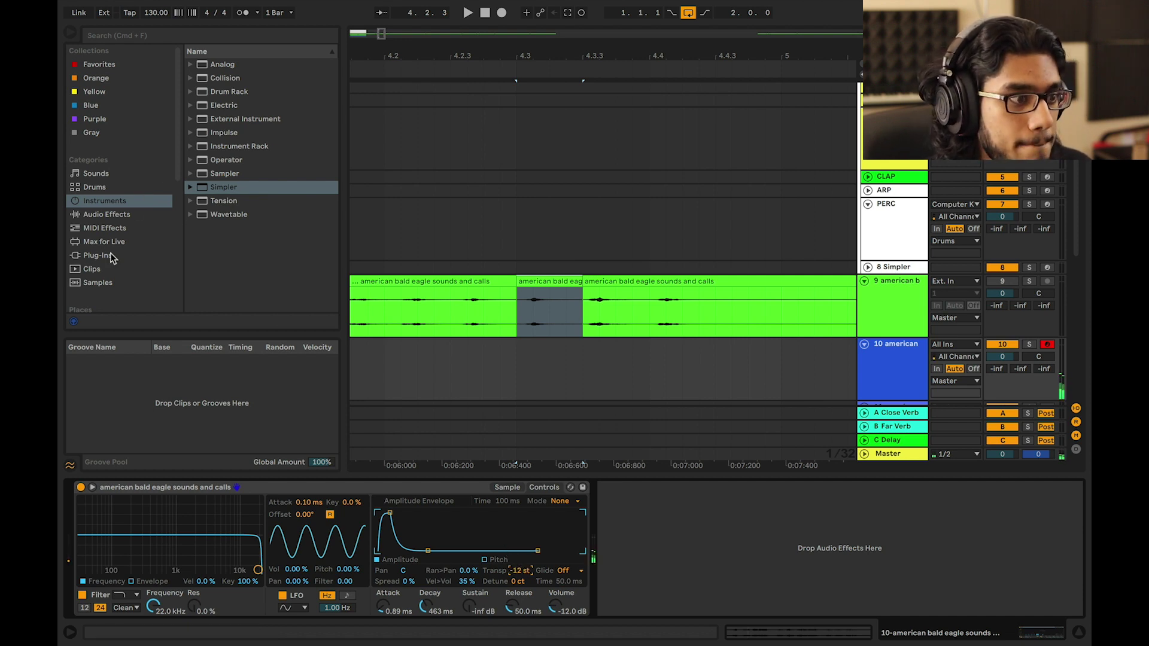
Add the Rozzer Advanced Step Sequencer Max MIDI effect before the Simpler, randomize all its lanes and audition the result
click(112, 231)
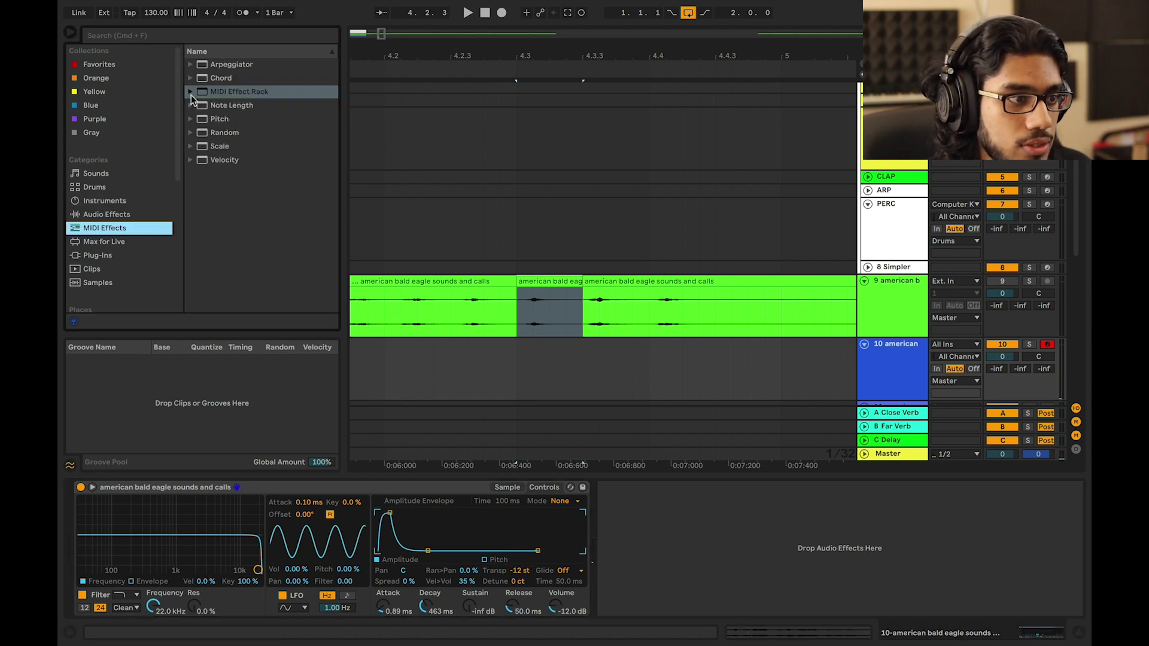
click(113, 241)
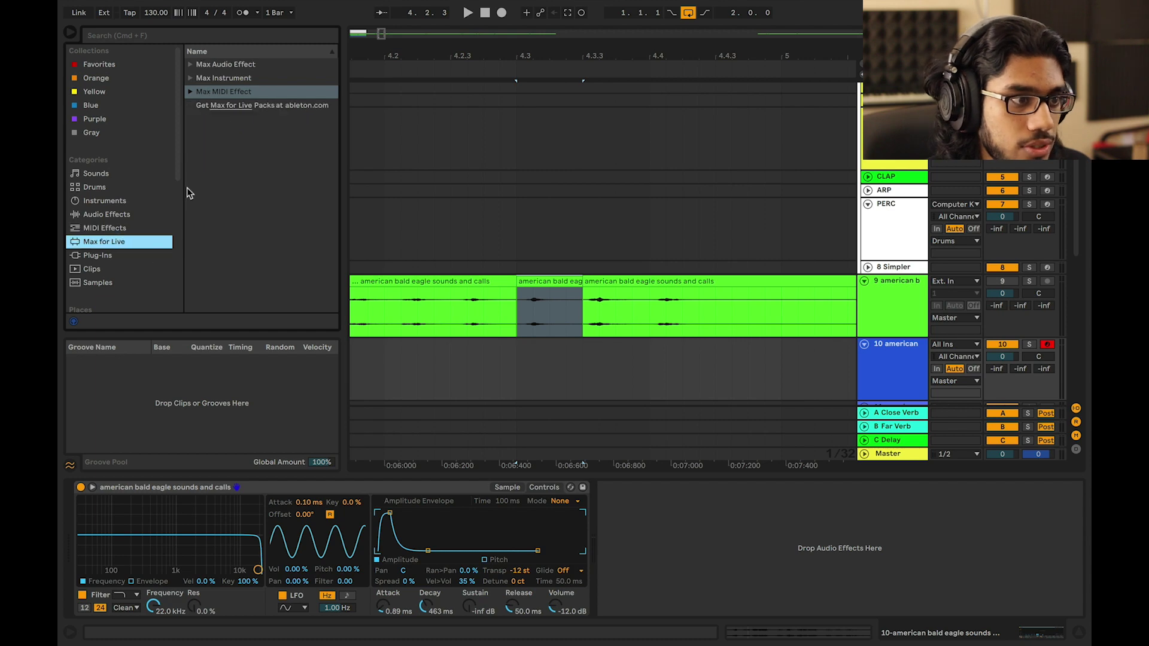
click(191, 92)
drag(239, 259, 84, 512)
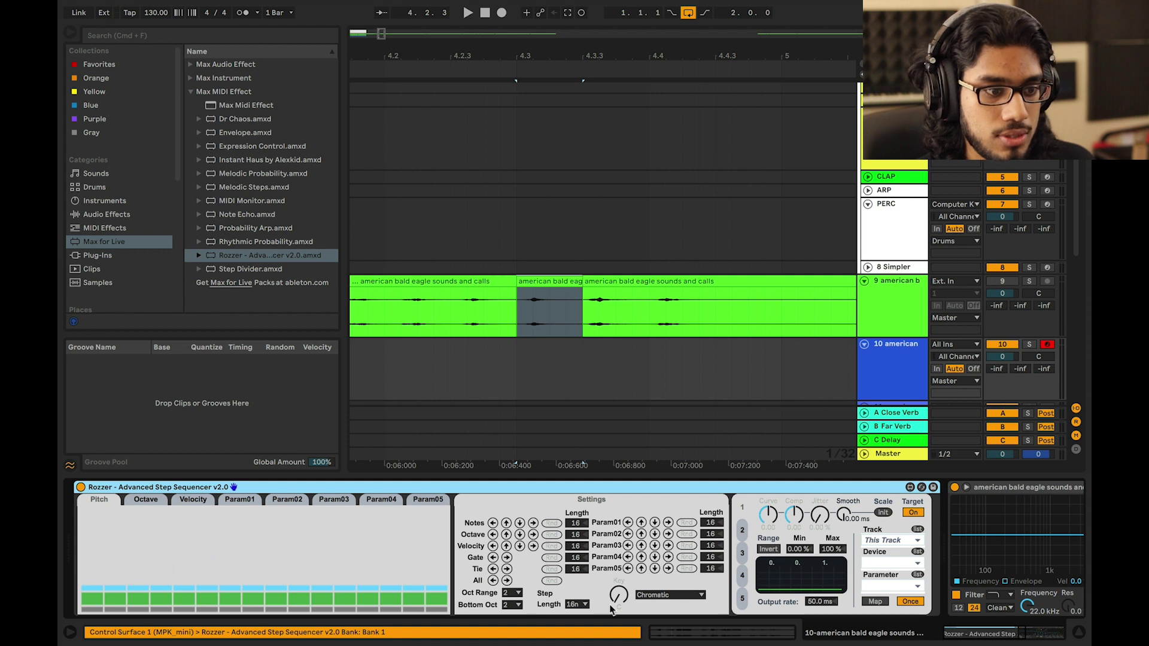
click(551, 581)
key(space)
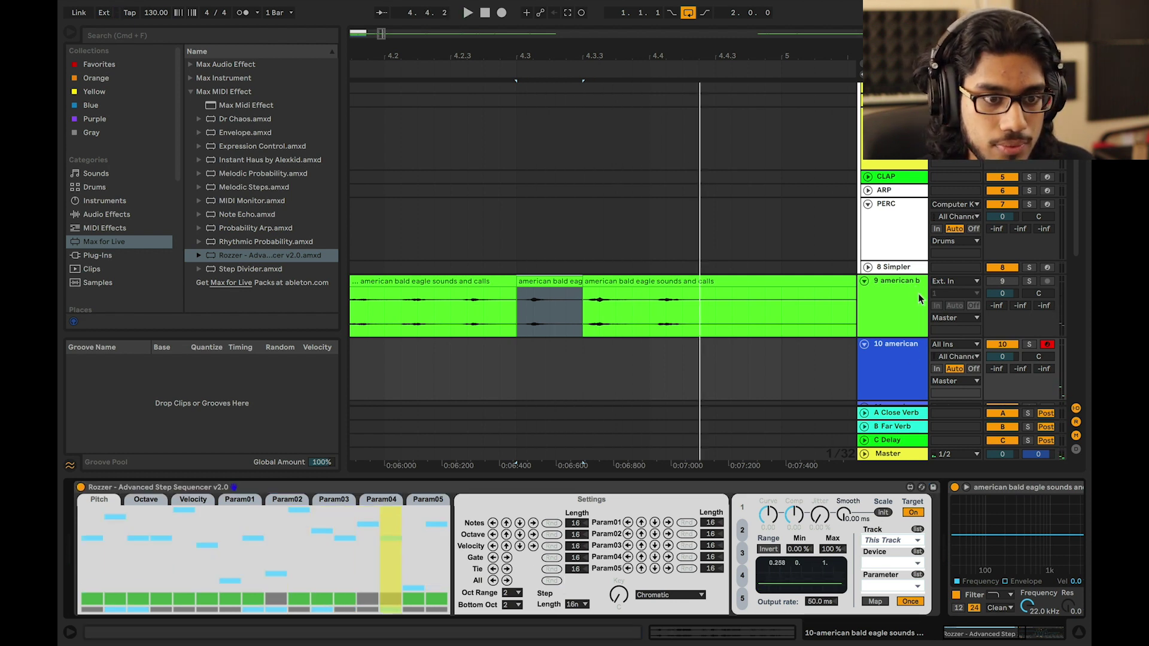
Set the new track's MIDI input to Computer Keyboard and play the loop from bar 1 with the track soloed
scroll(916, 311, down, 1)
click(937, 315)
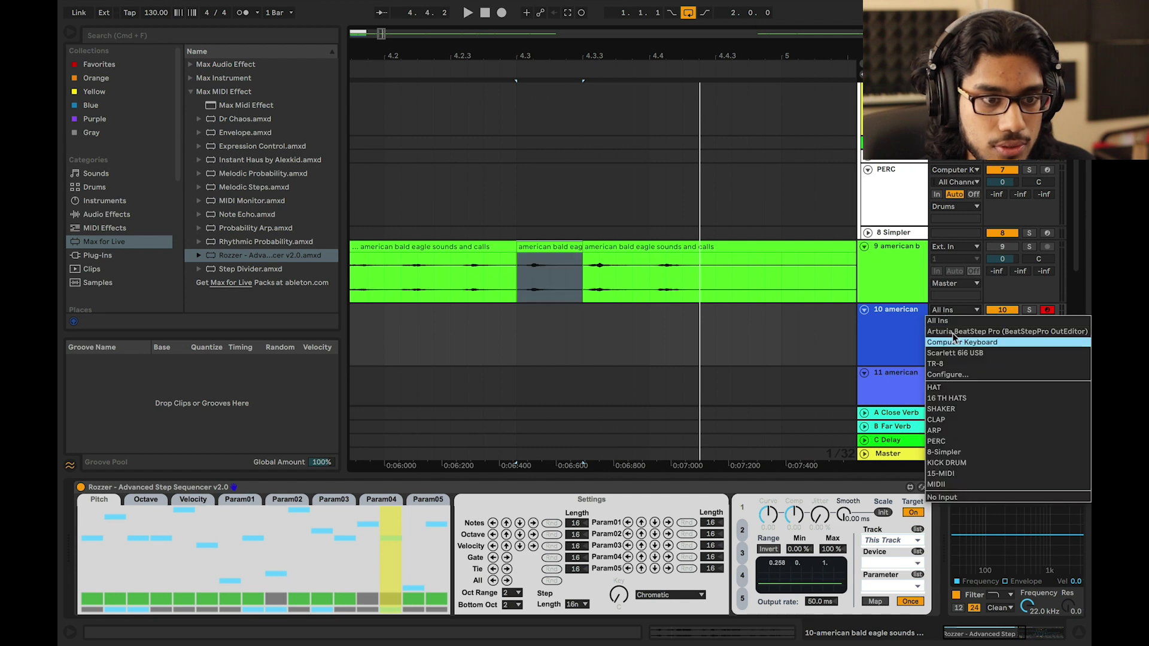
click(957, 334)
click(362, 171)
key(minus)
key(minus)
key(minus)
key(minus)
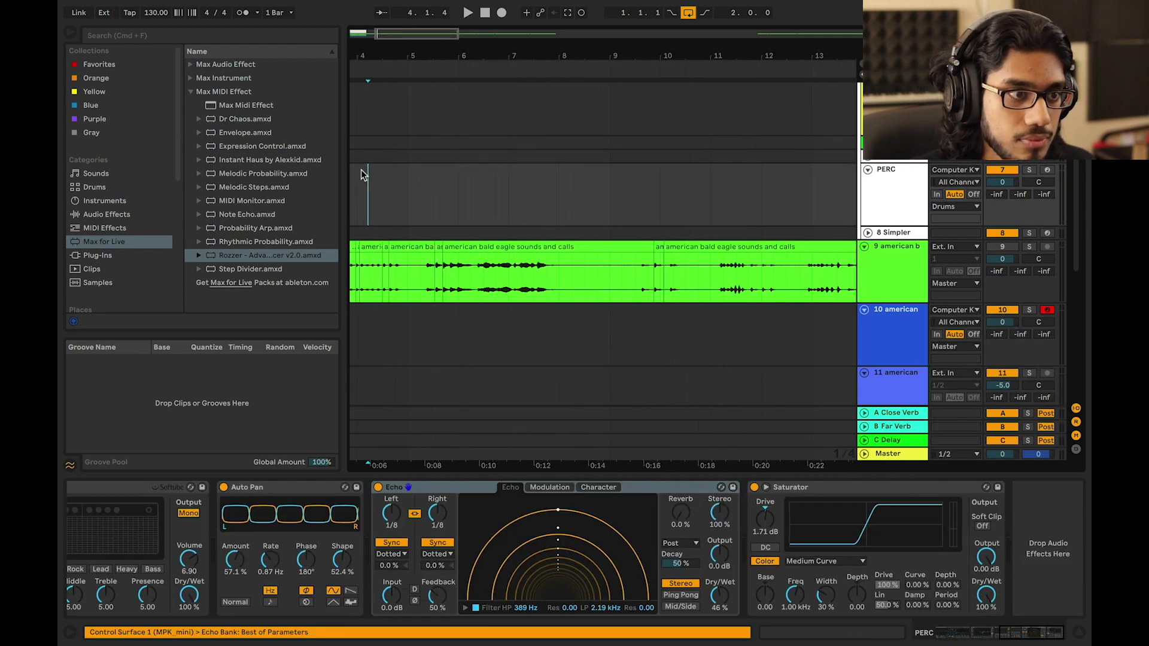
scroll(362, 174, left, 3)
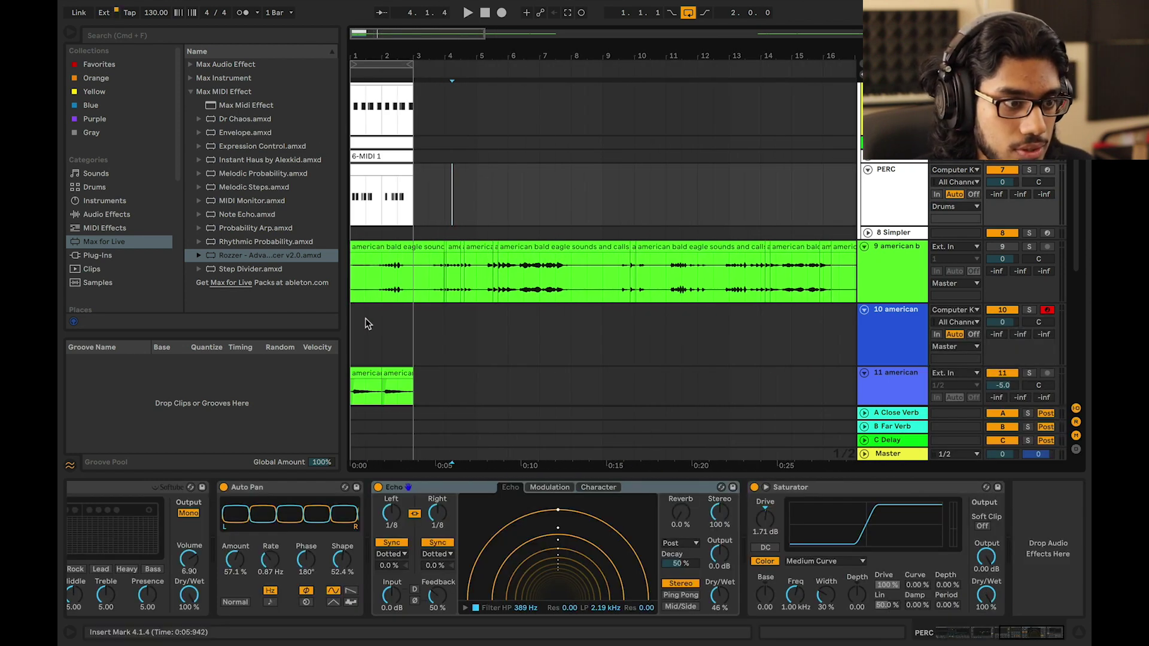
click(353, 331)
key(space)
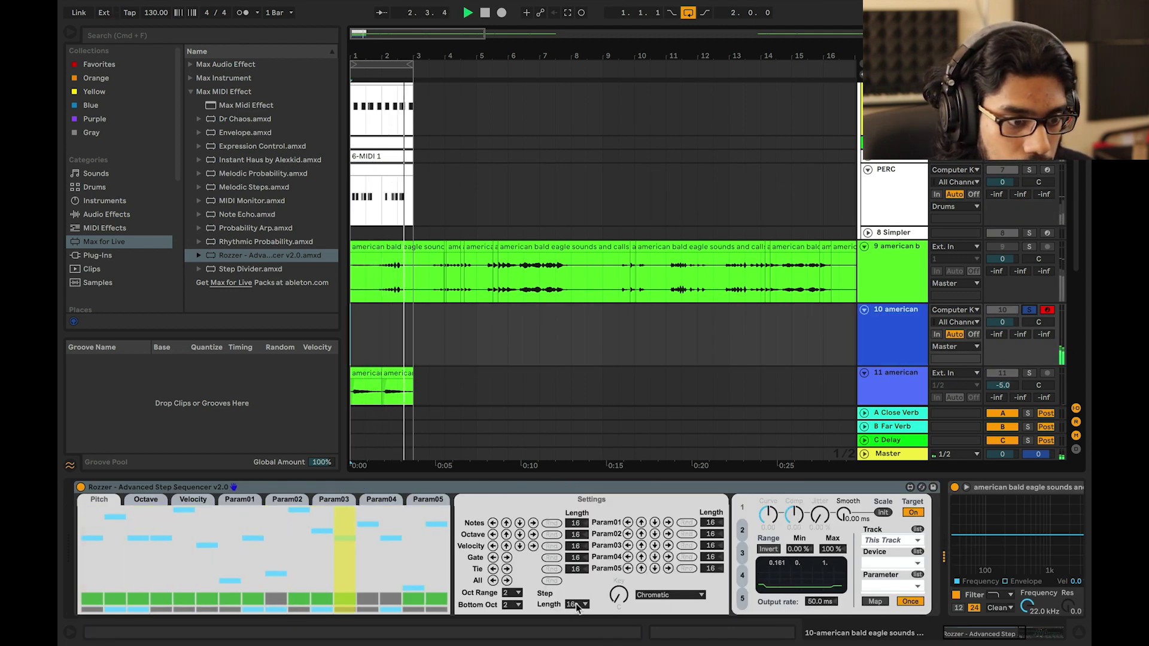
Set Rozzer's Bottom Oct to 1, randomize its pattern and compare it in the mix, then bypass Rozzer and stop playback
click(511, 593)
click(507, 523)
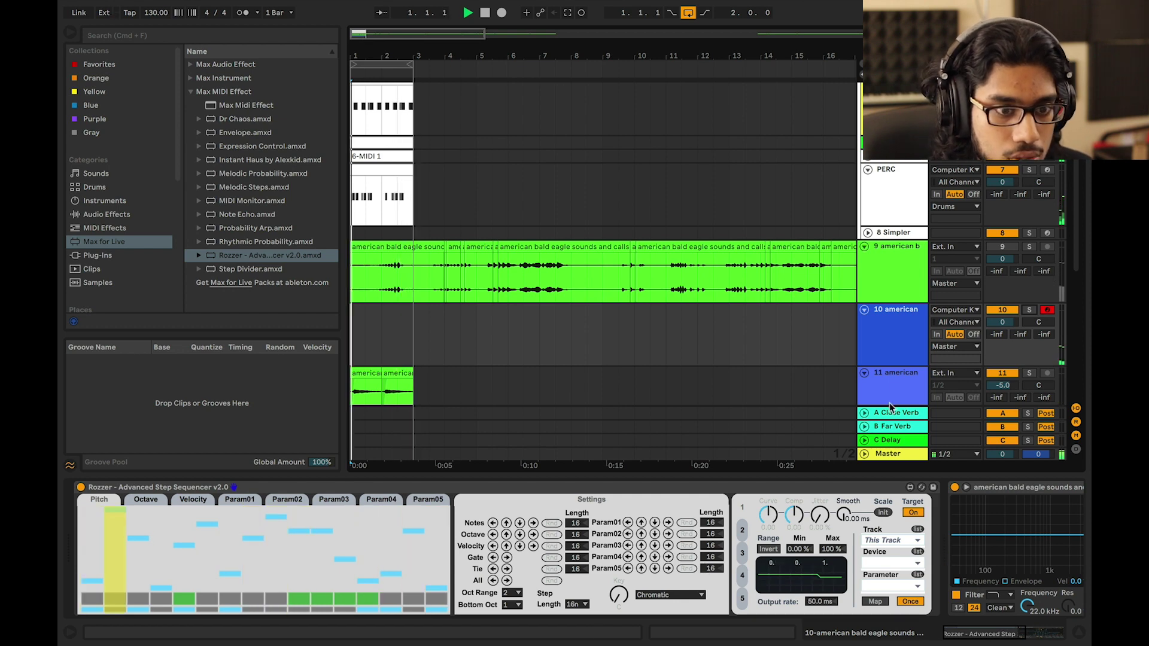
click(1029, 311)
click(1029, 310)
click(81, 487)
key(space)
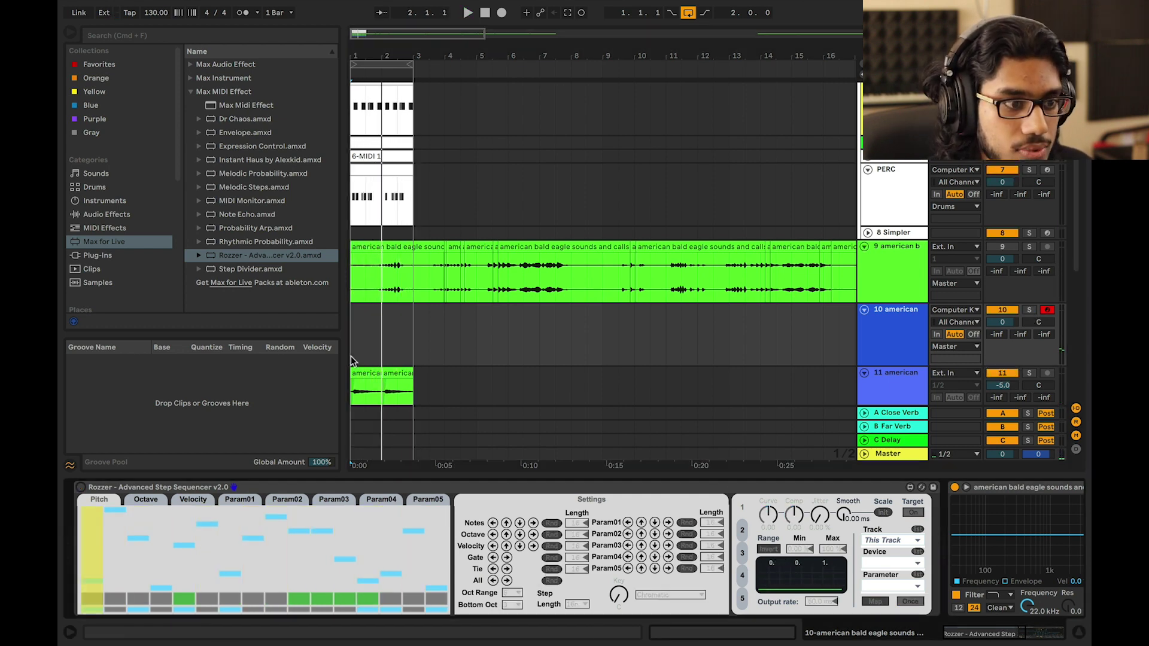
Create an empty two-bar MIDI clip from 1.1.1 to 3.1.1 on the chirp Simpler track and enlarge its note editor
click(412, 333)
drag(395, 328, 292, 329)
key(super+shift+m)
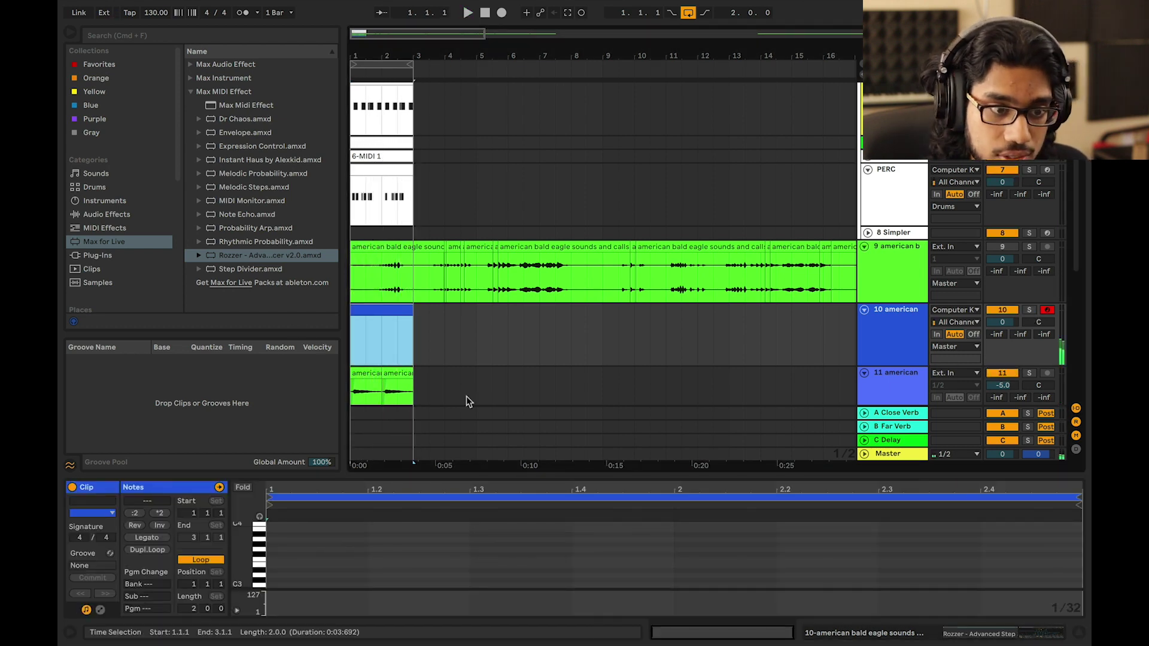
drag(737, 474, 736, 381)
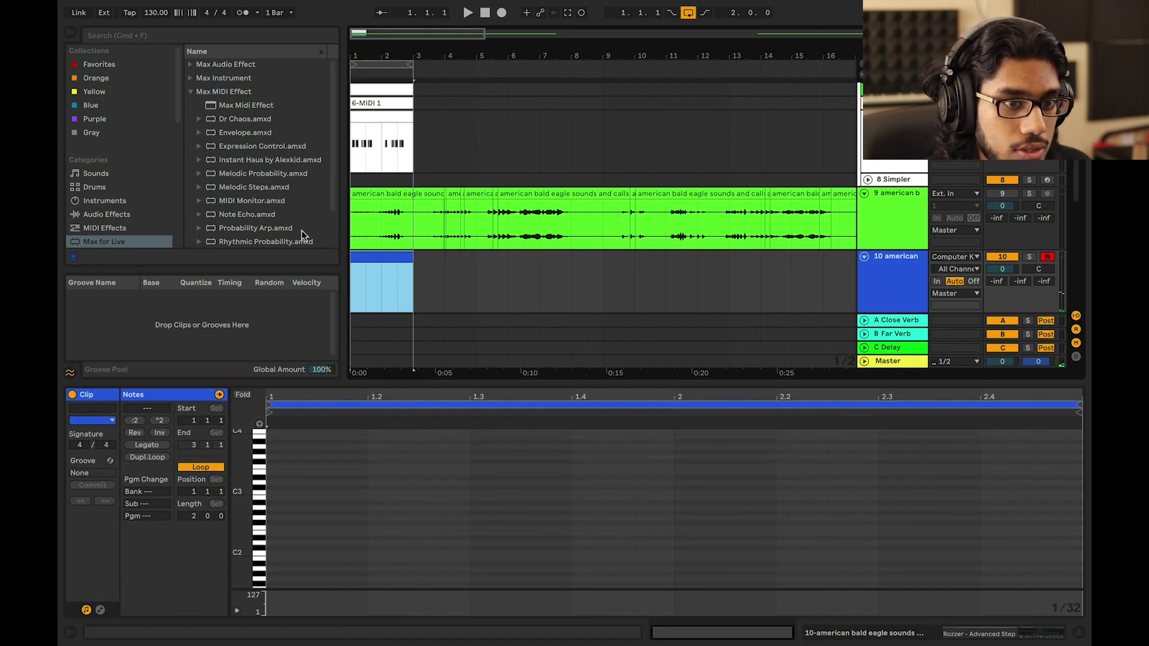
Add a Reverb after the Simpler on the chirp track
click(917, 281)
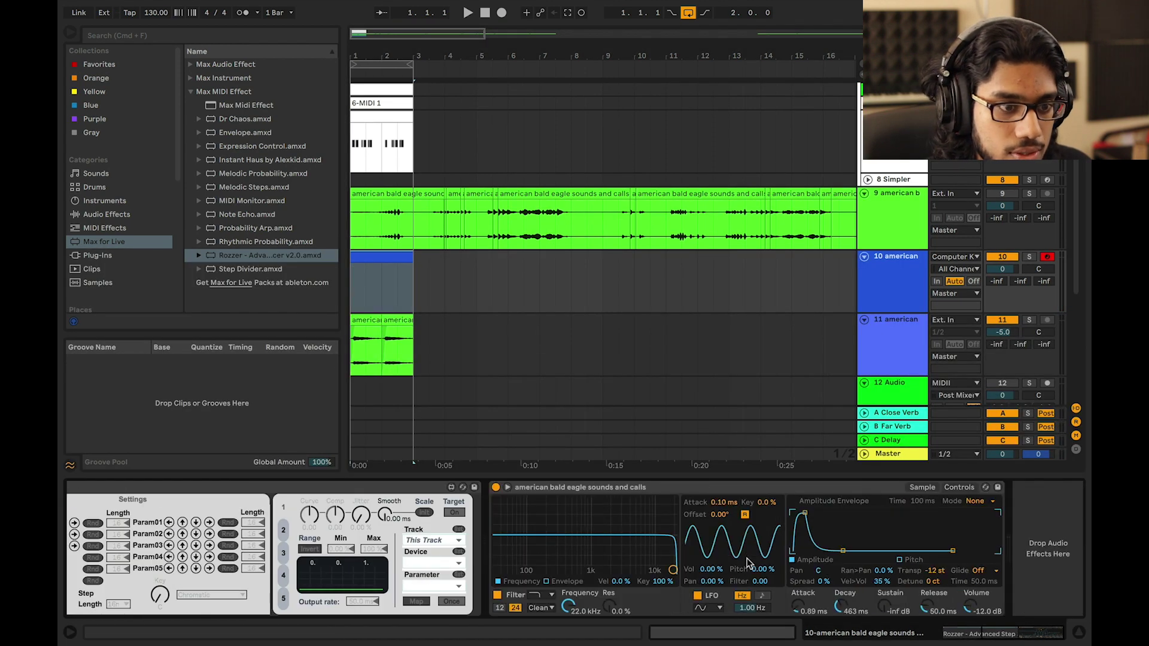
click(100, 215)
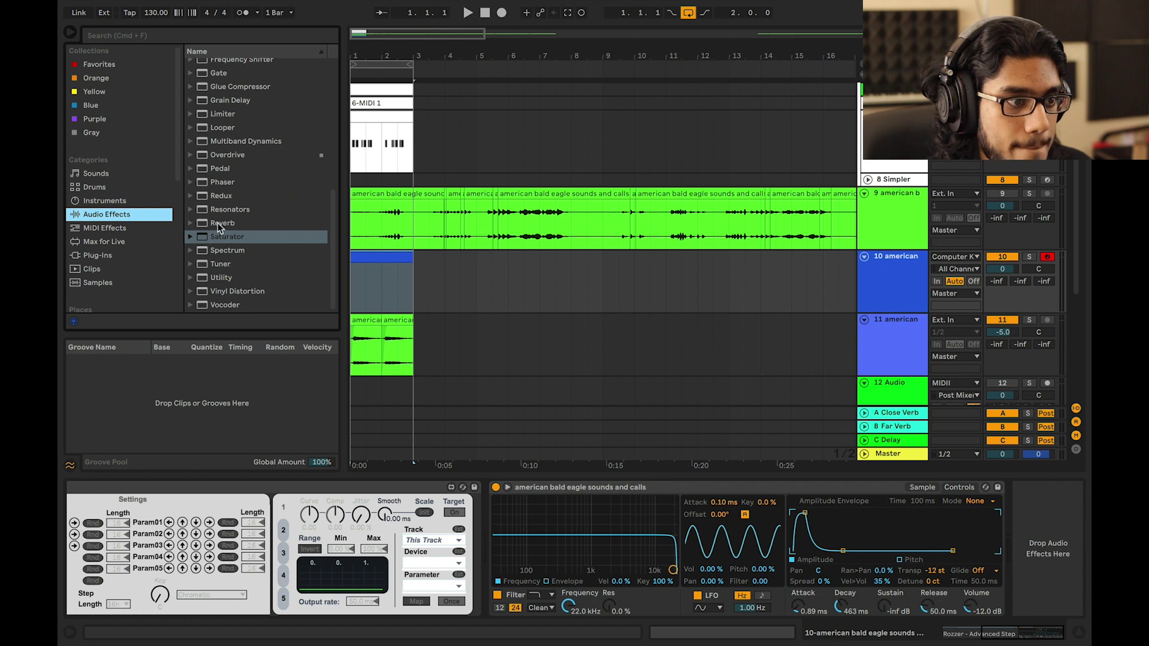
double_click(219, 224)
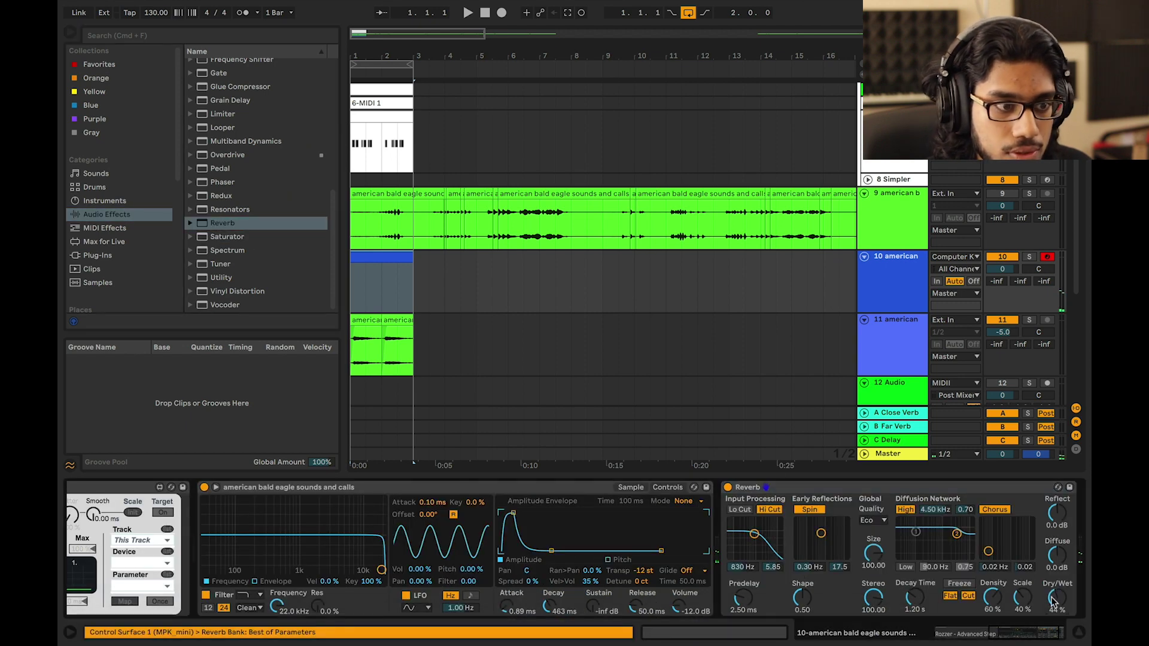
Open the chirp track's two-bar clip in an enlarged note editor and draw a three-note chord spanning G1 to D2 at 1.1.1
click(393, 257)
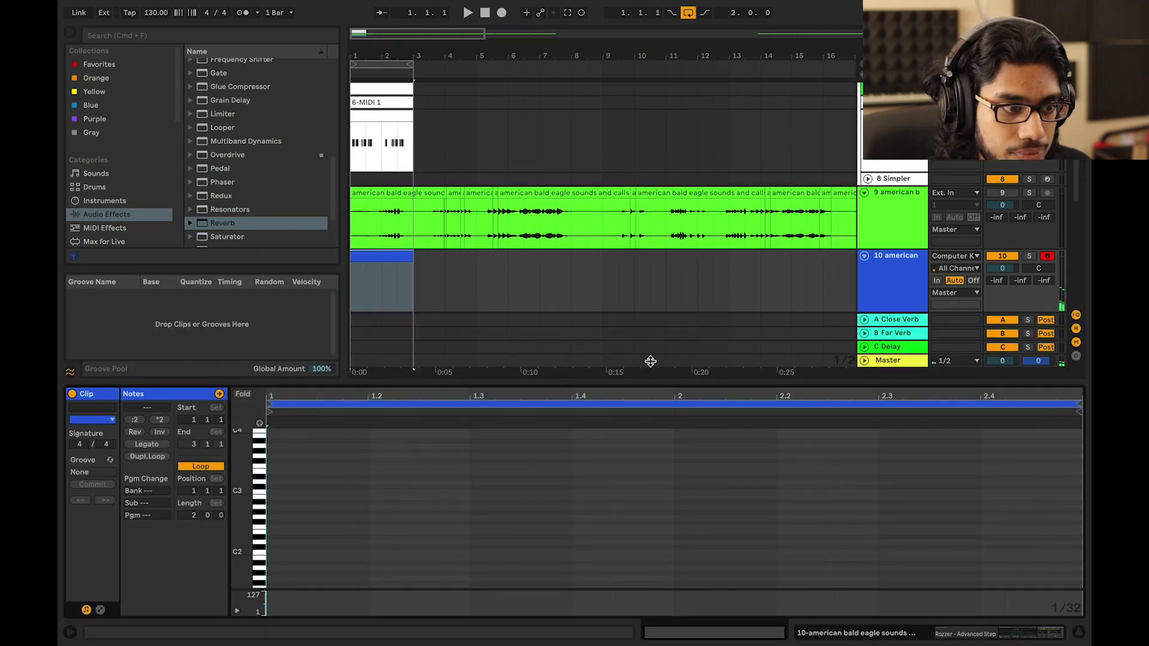
drag(650, 386, 650, 330)
double_click(322, 438)
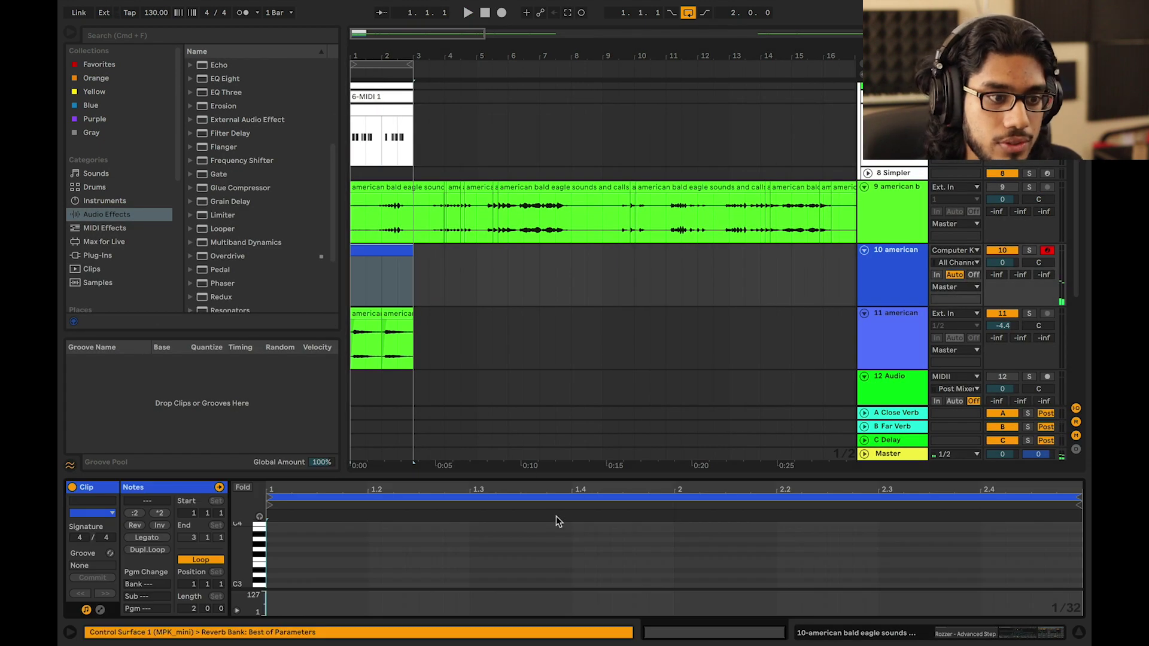
drag(551, 474, 548, 327)
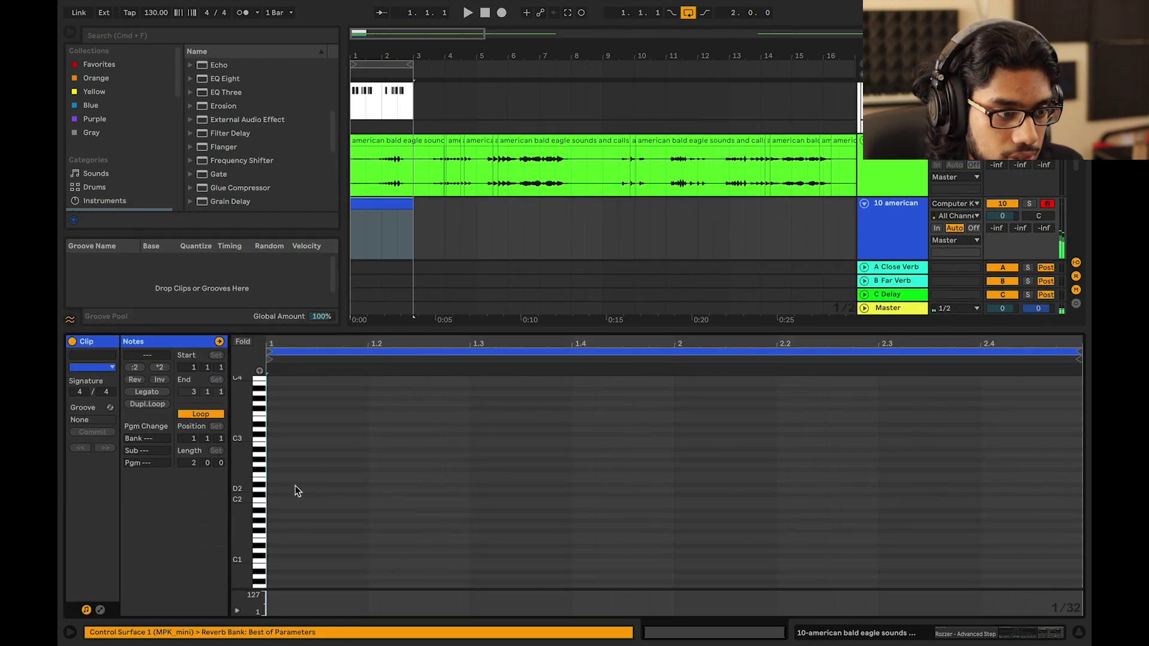
scroll(296, 486, down, 1)
double_click(275, 518)
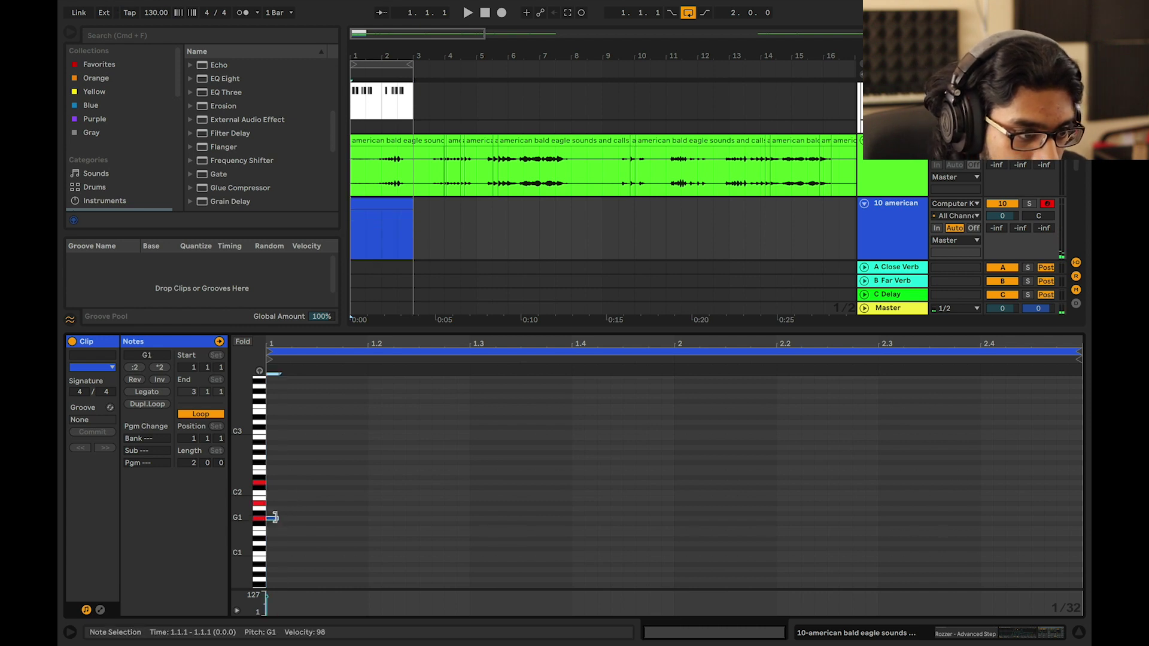
double_click(274, 504)
double_click(275, 483)
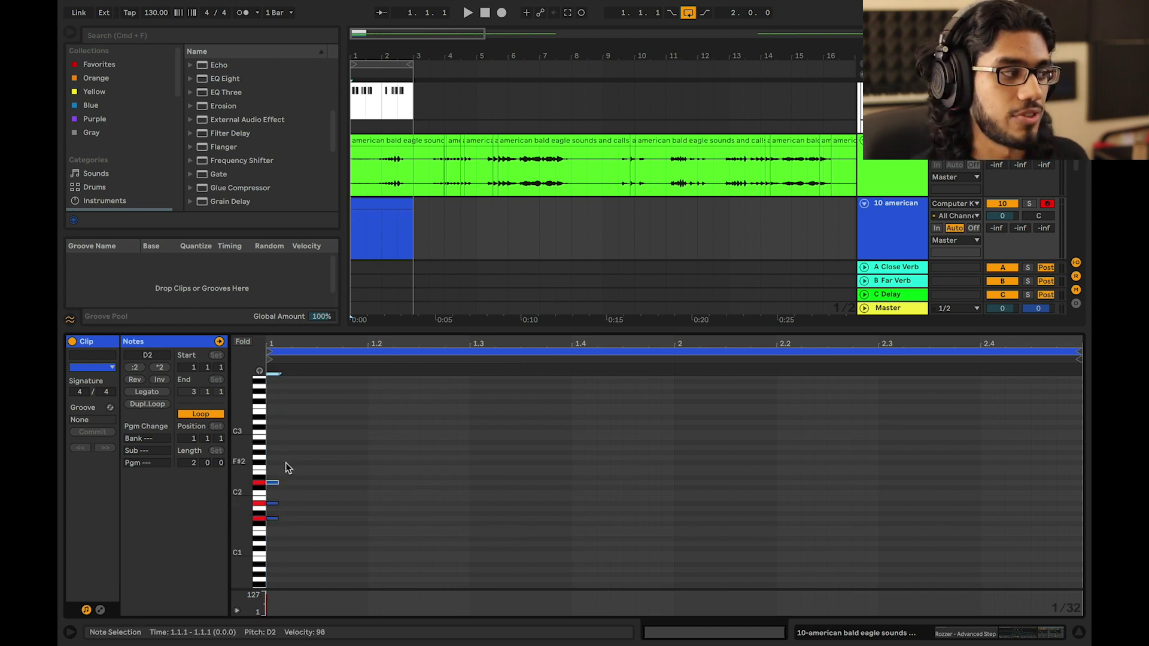
Audition the G1–D2 chord and place a copy of it at 1.1.4
drag(287, 473, 266, 534)
key(space)
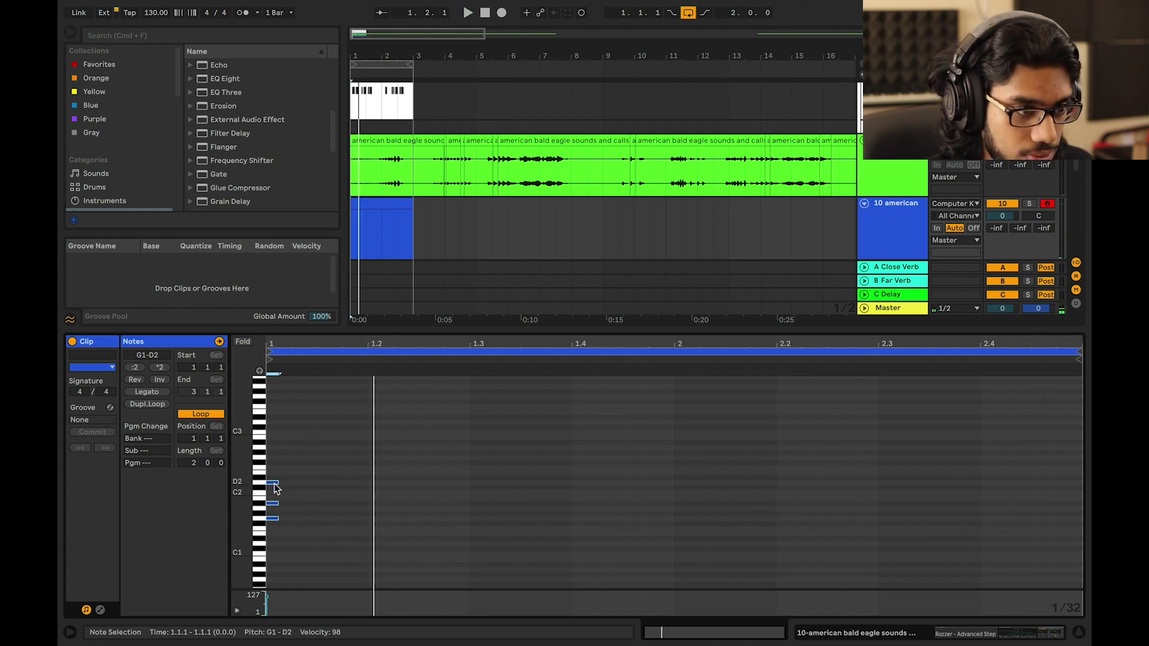
drag(276, 488, 328, 495)
key(space)
key(space)
drag(367, 536, 428, 486)
key(space)
key(space)
key(space)
key(space)
Duplicate the pair of chords repeatedly so the three-sixteenth rhythm fills the two-bar clip, and play the loop
drag(267, 461, 415, 545)
key(super+d)
key(super+d)
key(super+d)
key(super+d)
key(space)
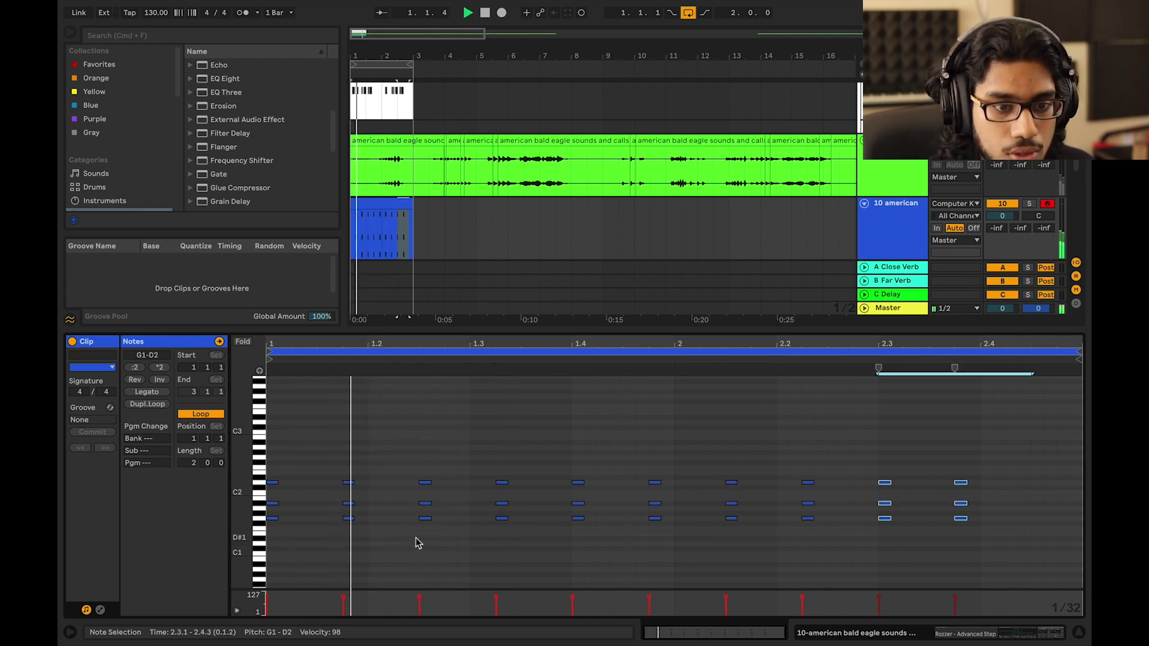
click(930, 441)
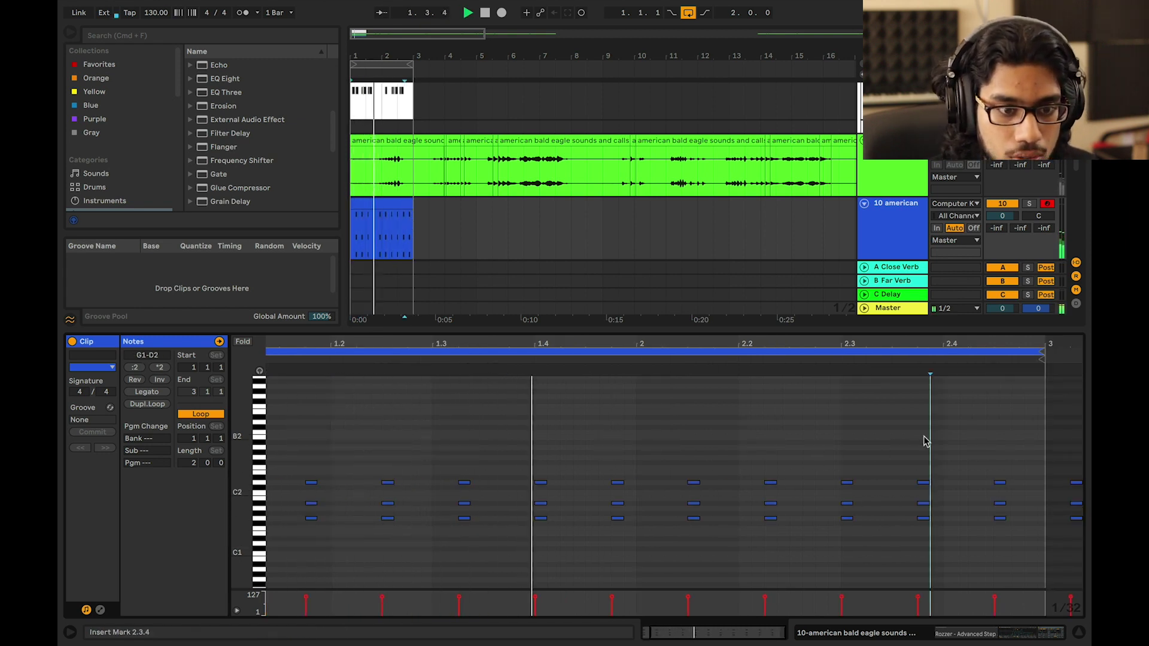
Listen to the chirp track soloed and in the mix, and set Simpler's Transpose to 0 st
click(929, 215)
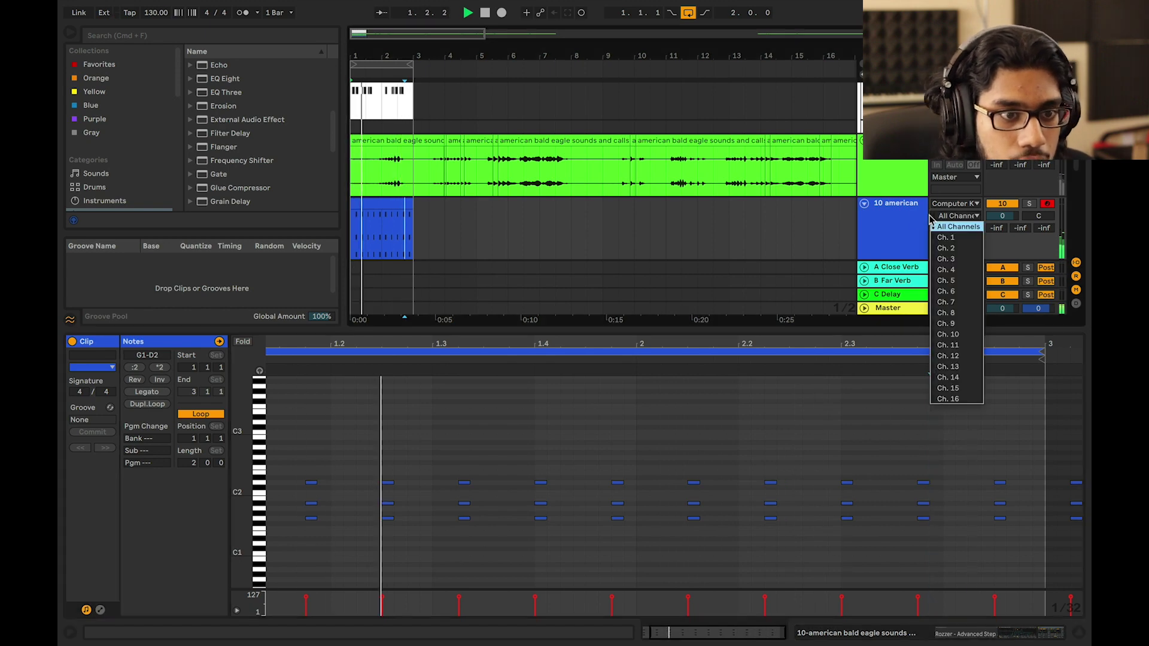
click(969, 209)
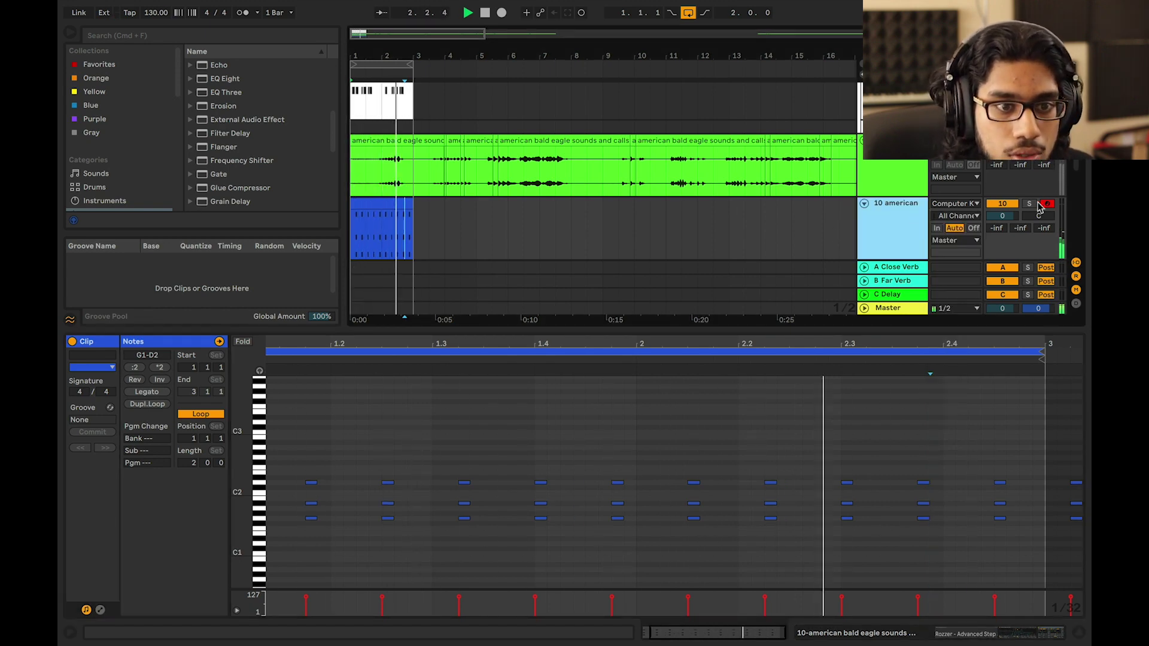
click(912, 223)
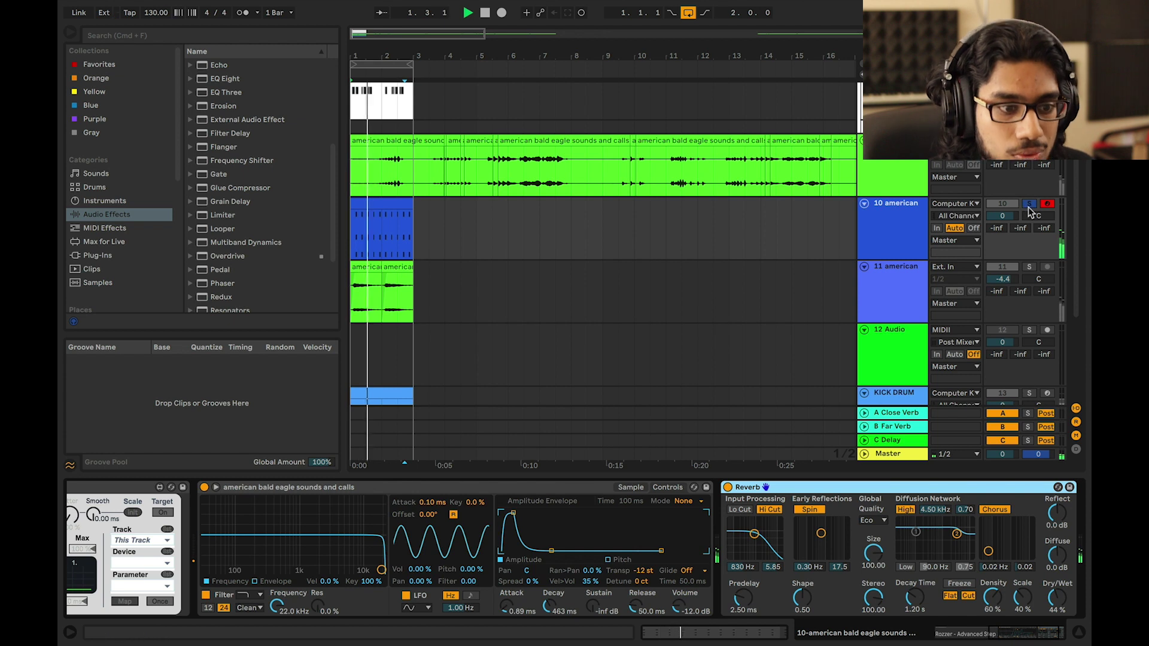
click(896, 248)
drag(643, 570, 643, 561)
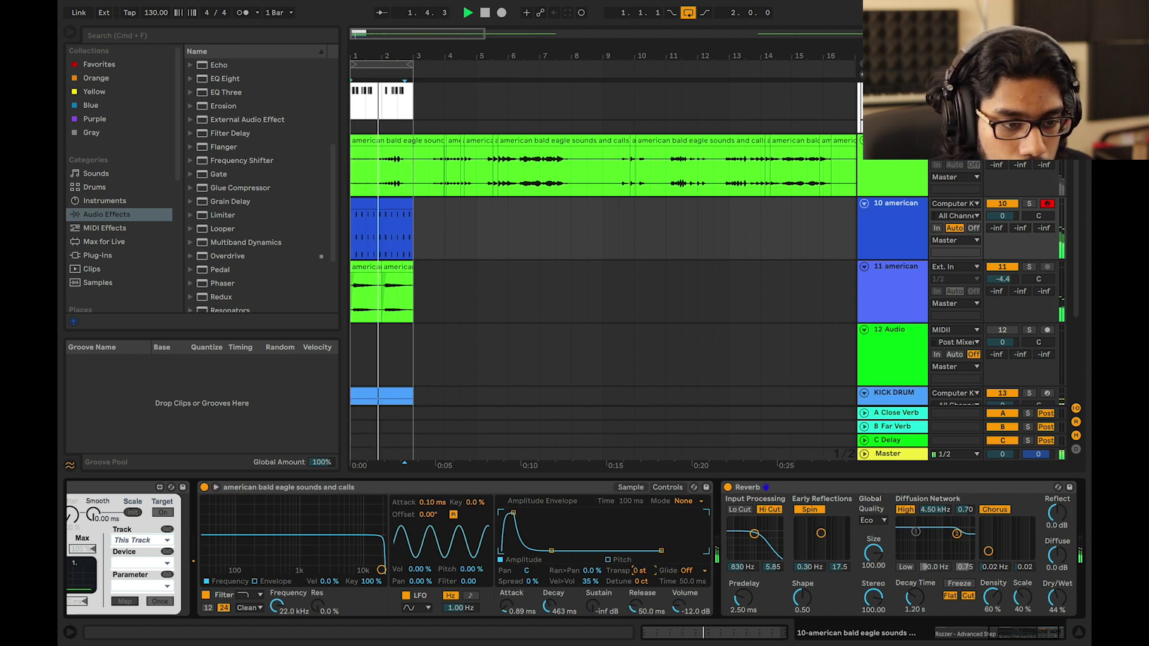
Reopen the chord clip and transpose its first chord at 1.1.1 down to C1–G1, checking it in playback
double_click(408, 227)
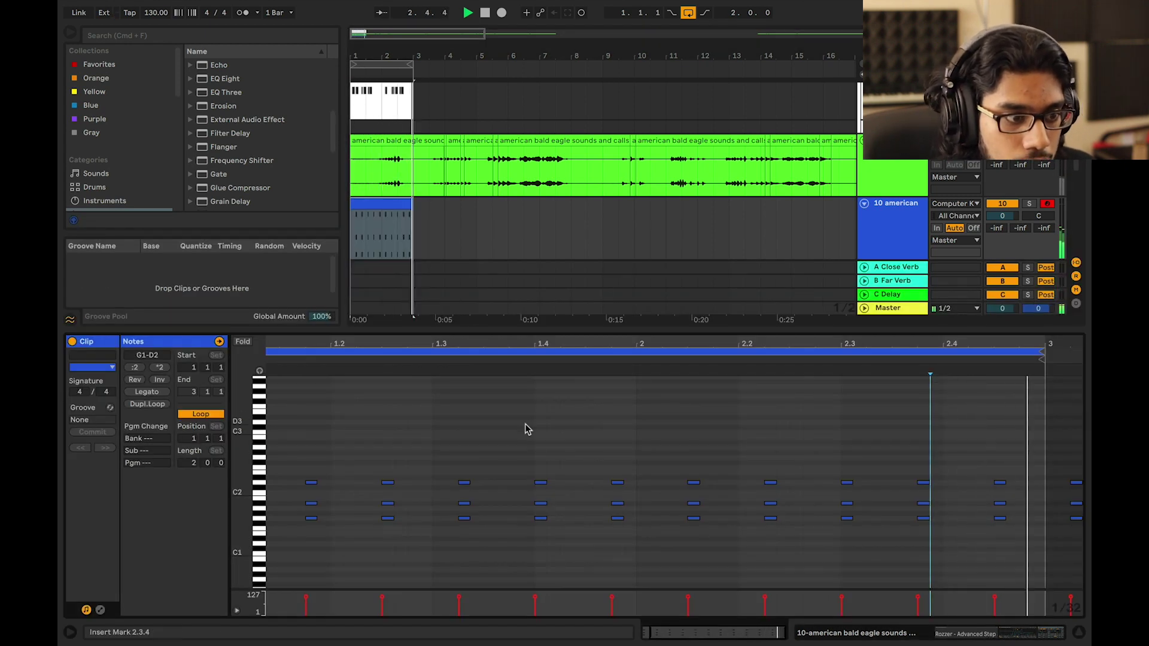
key(space)
key(space)
key(space)
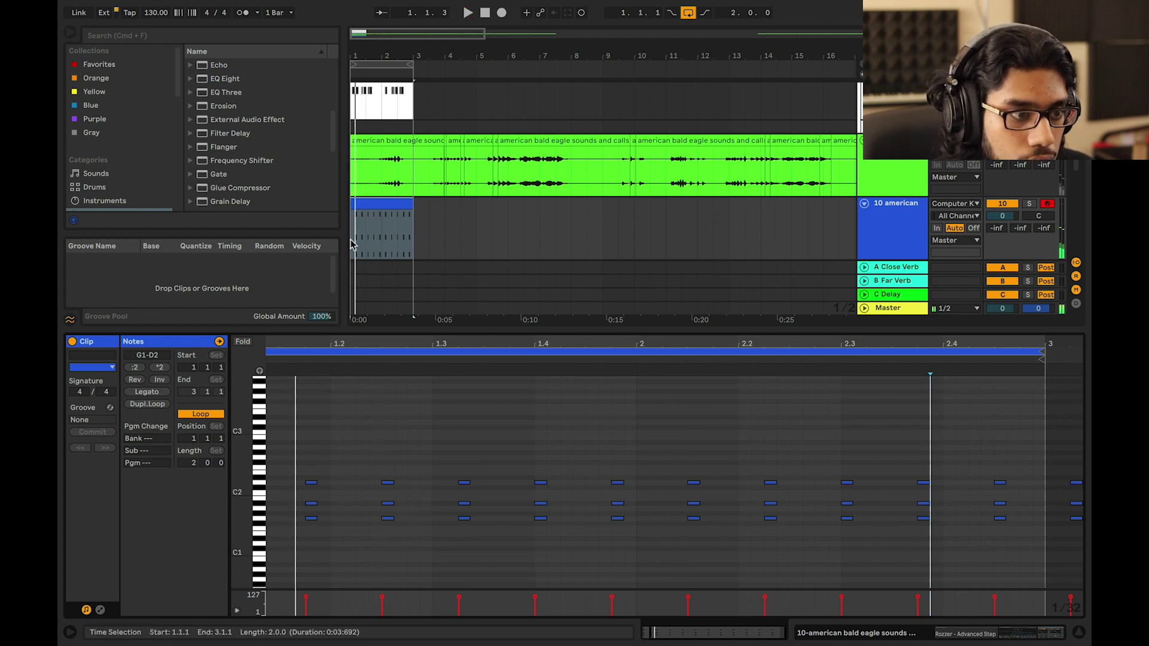
scroll(406, 517, left, 2)
key(space)
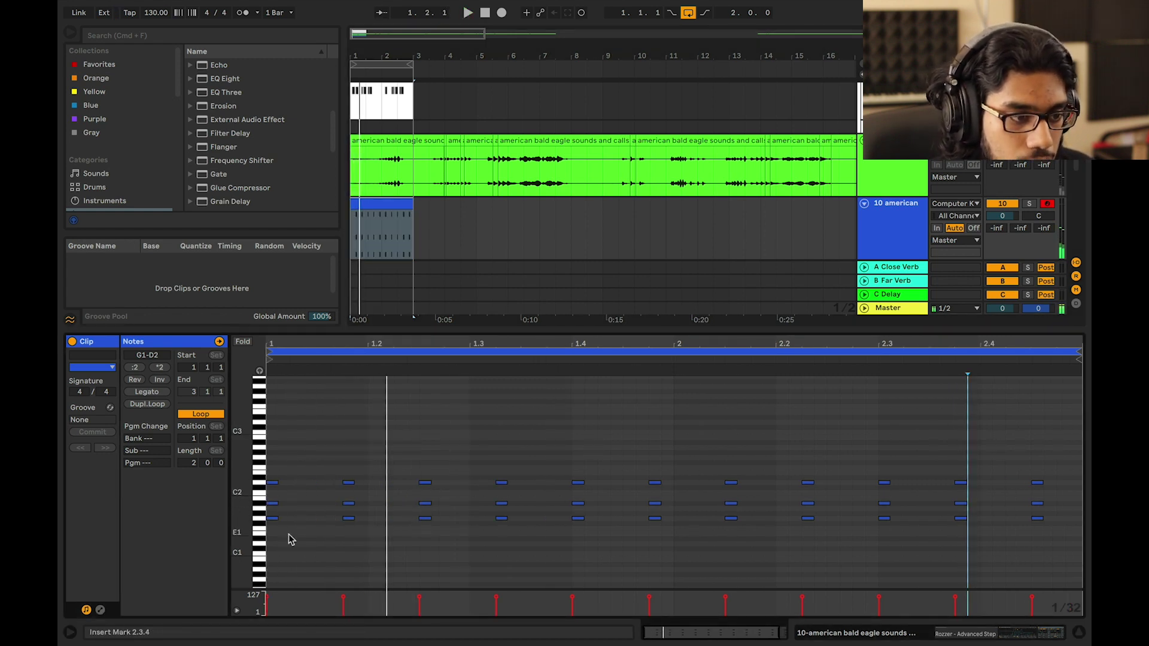
key(space)
drag(288, 539, 268, 467)
key(space)
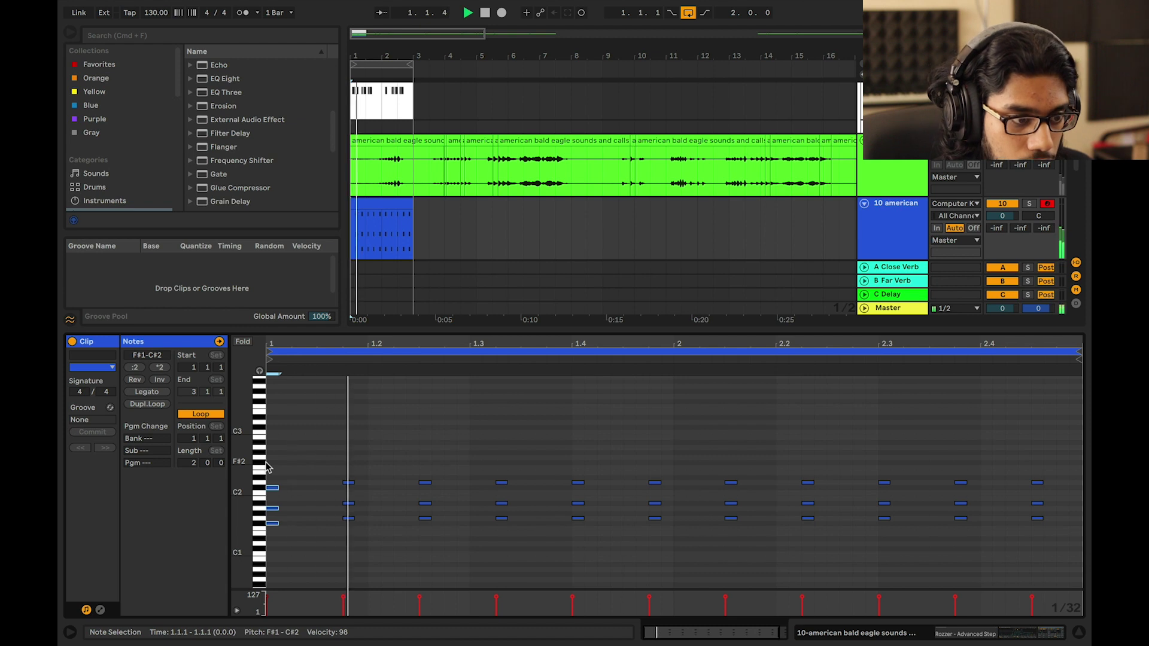
key(Down)
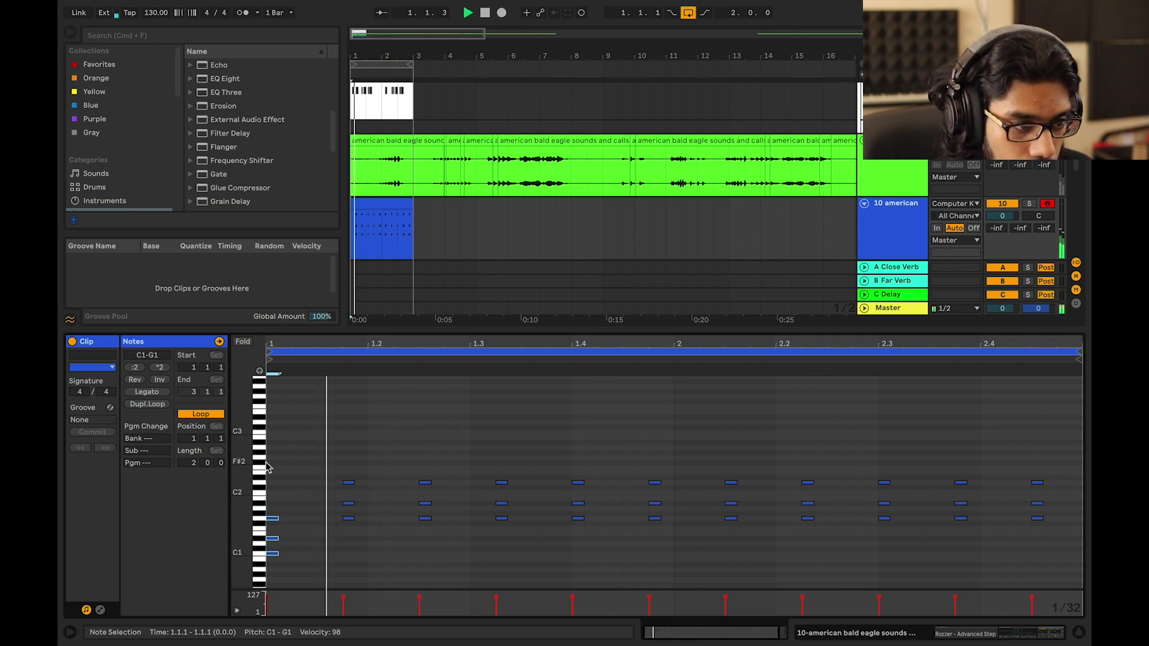
Transpose the second chord at 1.1.4 down to C1–G1 and play the loop
drag(333, 531, 356, 495)
key(space)
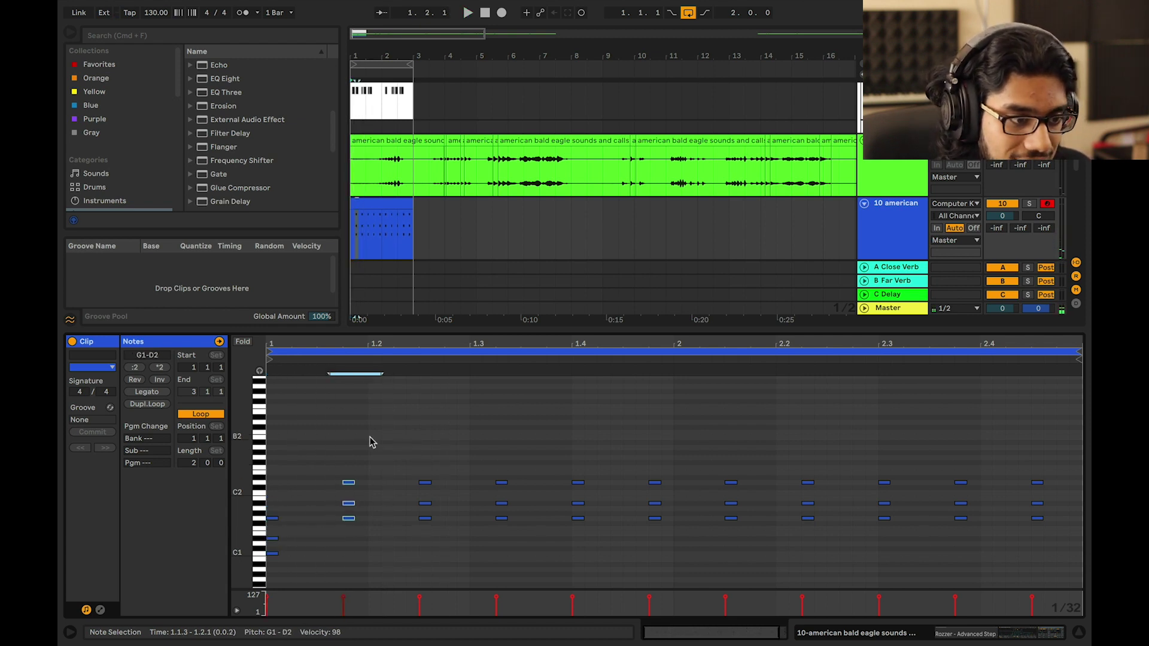
key(Down)
key(Down)
key(Down)
key(Down)
key(space)
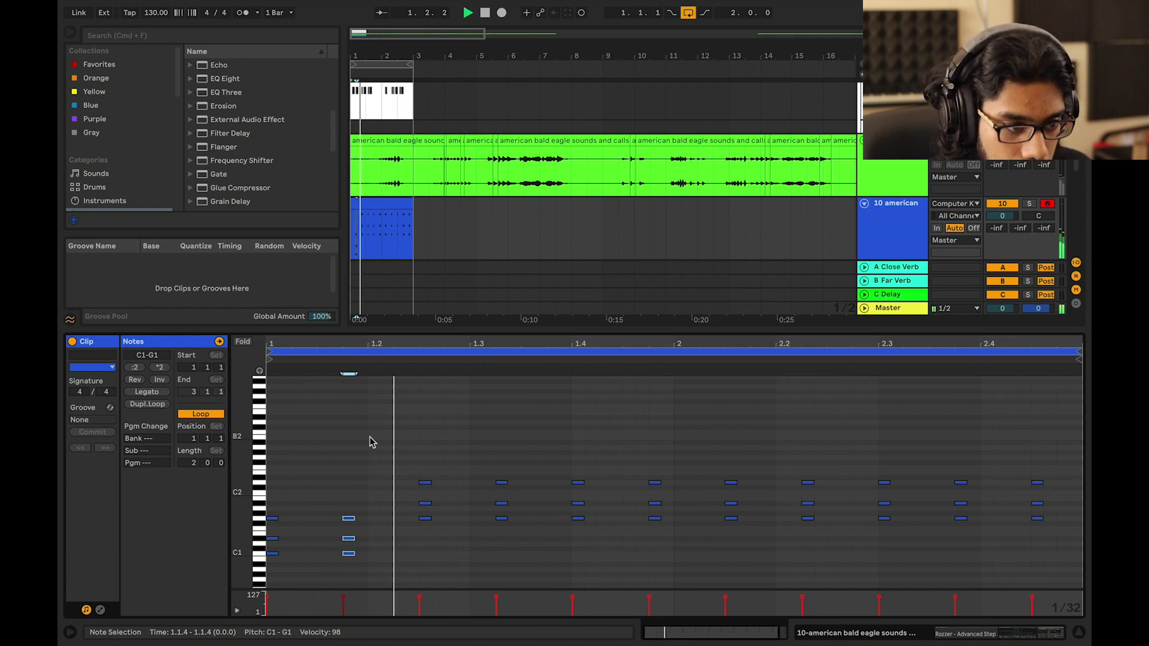
click(945, 460)
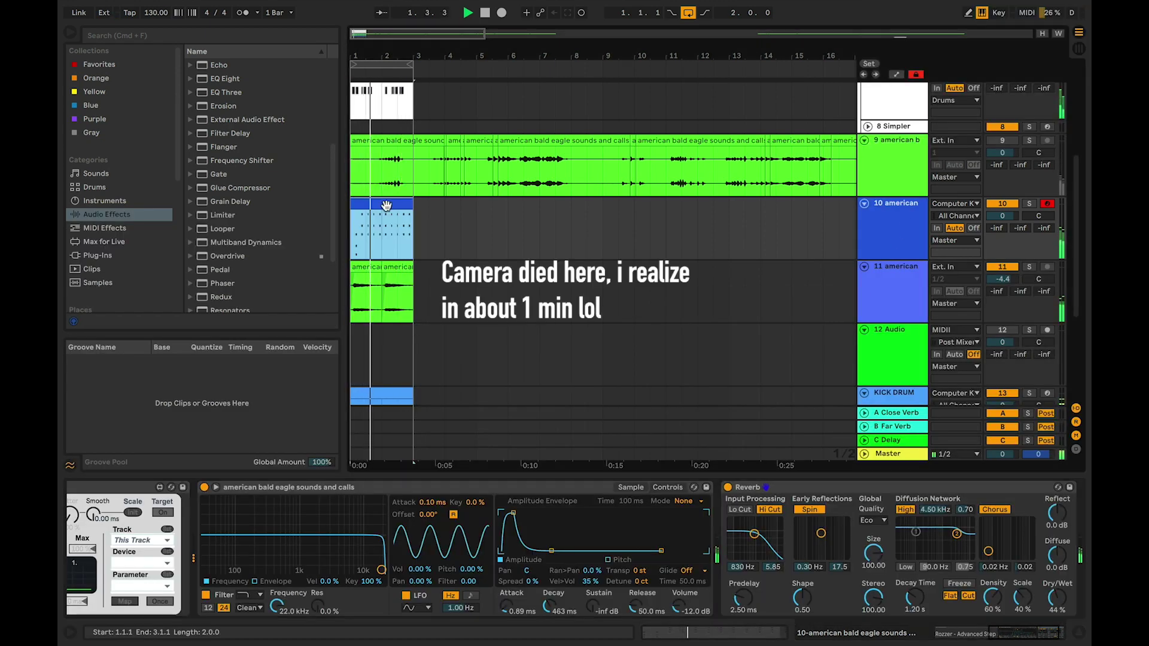
Add an Echo to the chirp track and place it between the Simpler and the Reverb
double_click(393, 229)
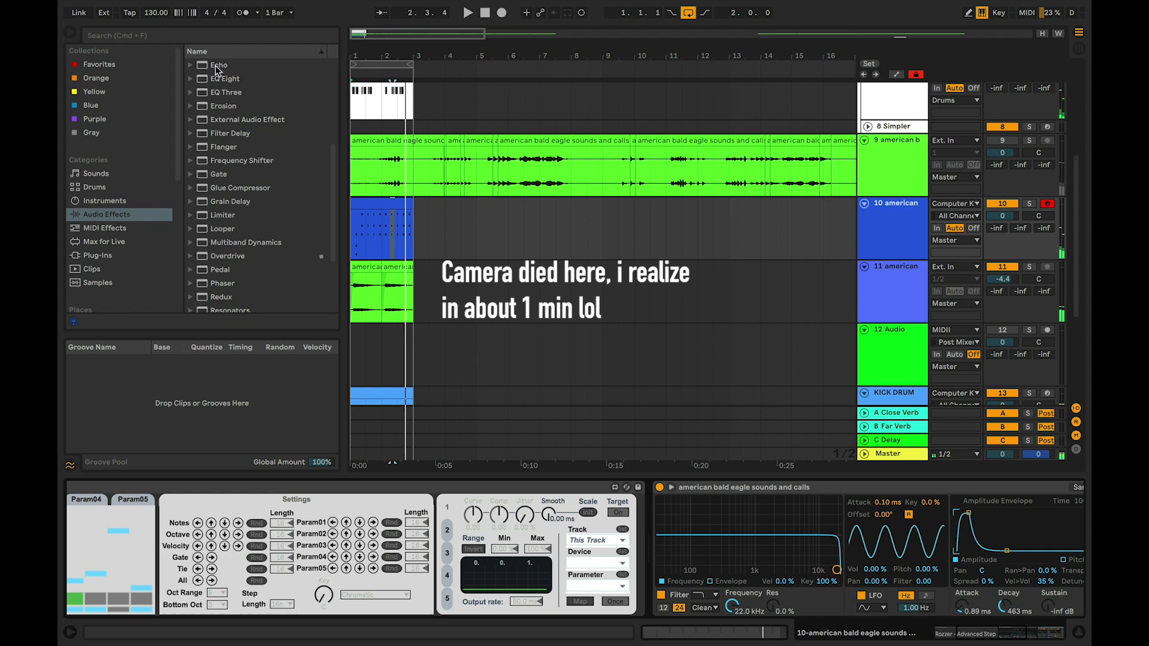
drag(216, 67, 1056, 558)
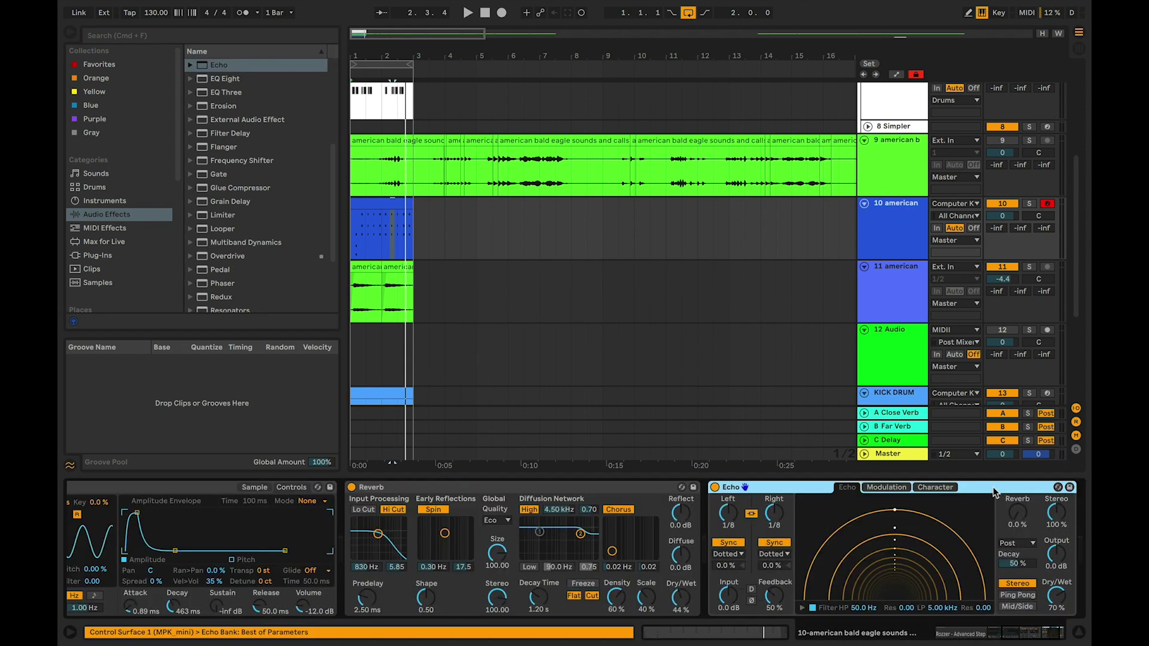
drag(994, 488, 426, 541)
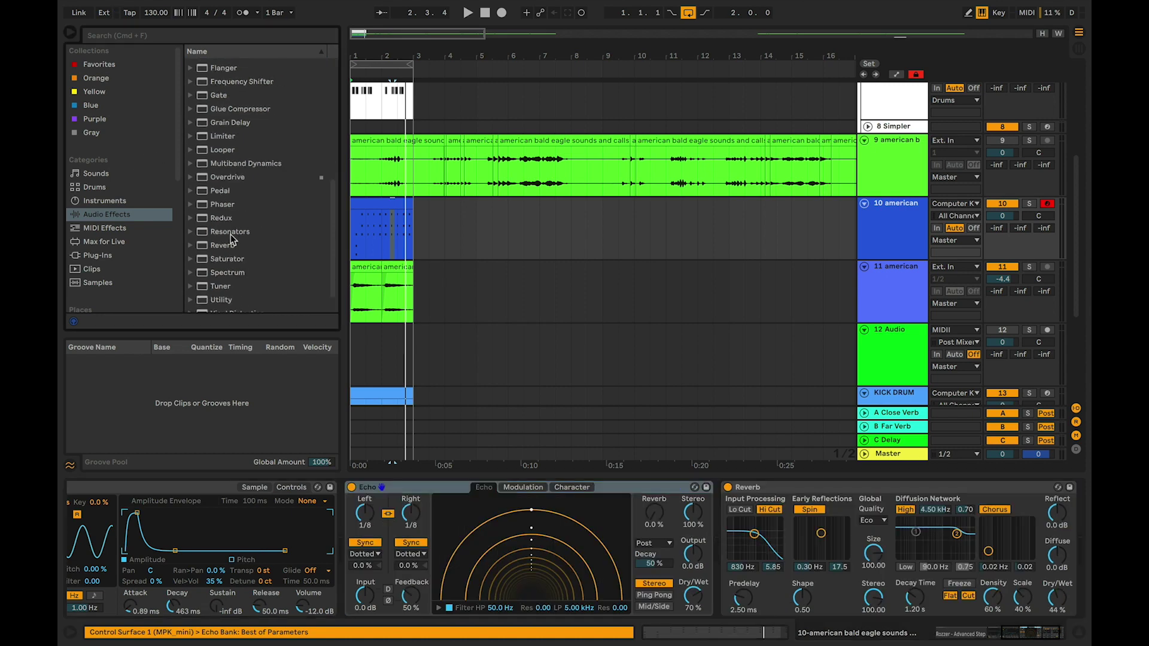
Add a Drum Buss between the Simpler and the Echo, with Damp at 20.0 kHz and Drive at 13%
scroll(232, 264, up, 5)
drag(229, 203, 592, 580)
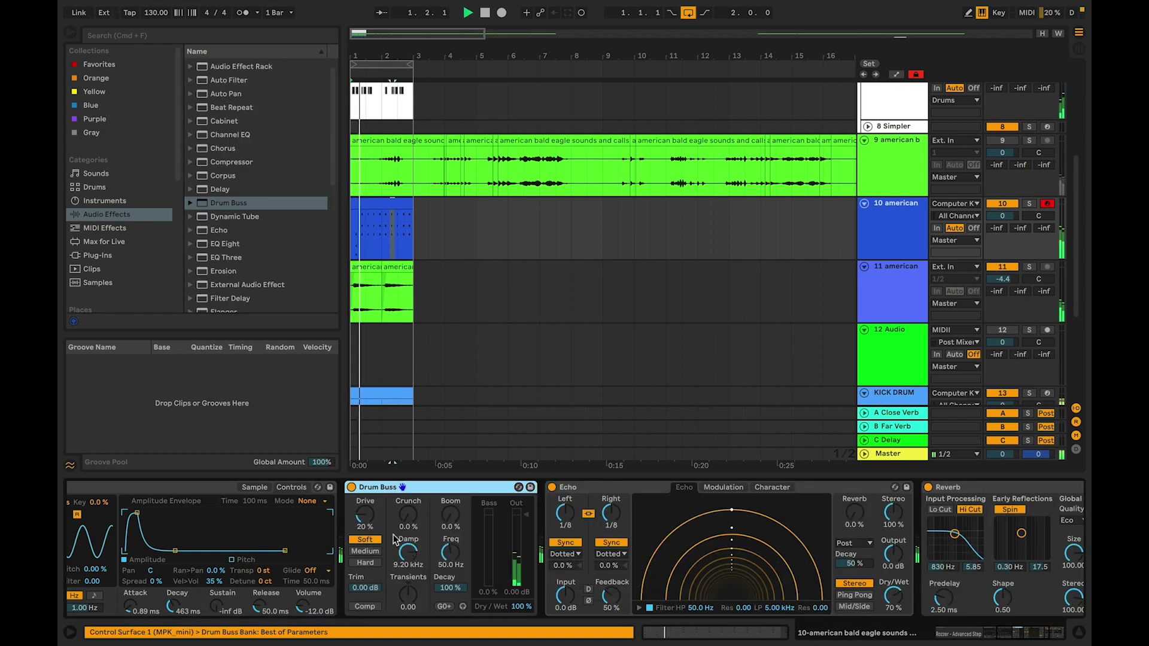
drag(408, 551, 365, 526)
Set Echo's Dry/Wet to 52%, compare the loop with Echo bypassed and active, and stop playback
scroll(705, 548, right, 5)
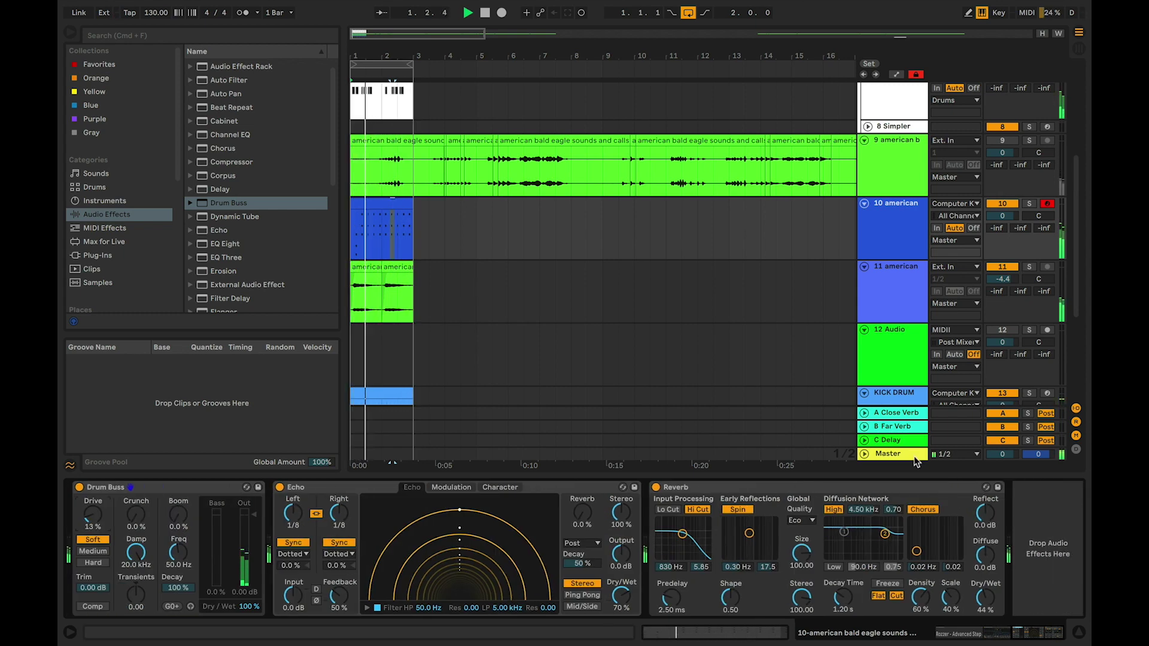
drag(621, 596, 622, 607)
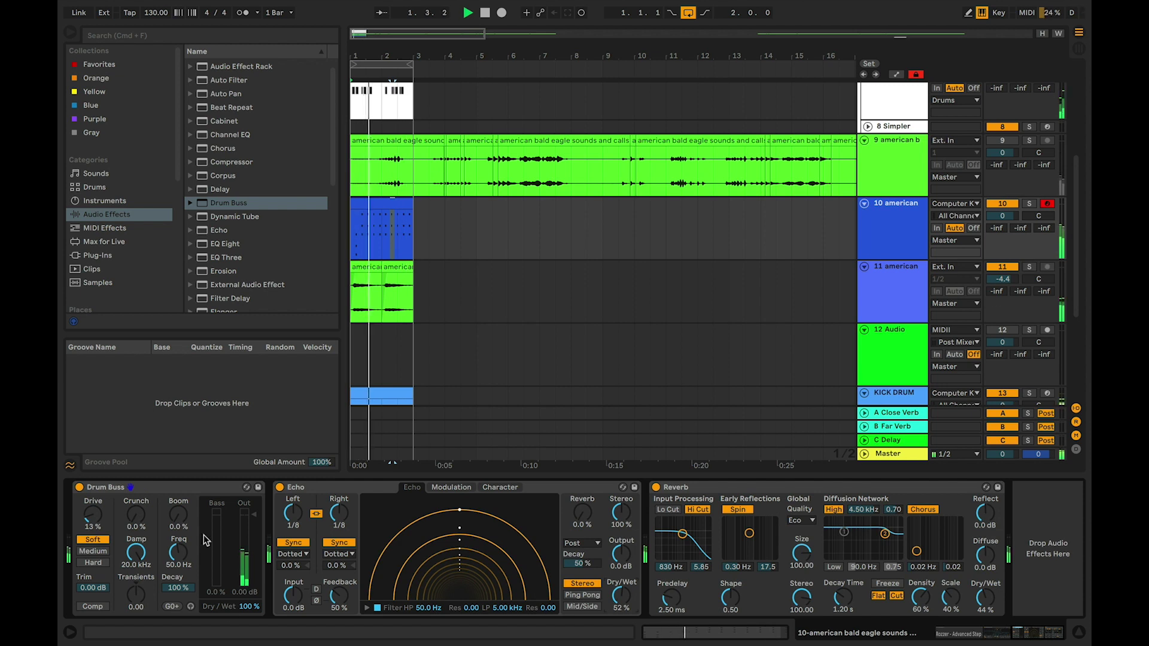
click(280, 488)
click(280, 488)
drag(289, 508, 292, 506)
key(space)
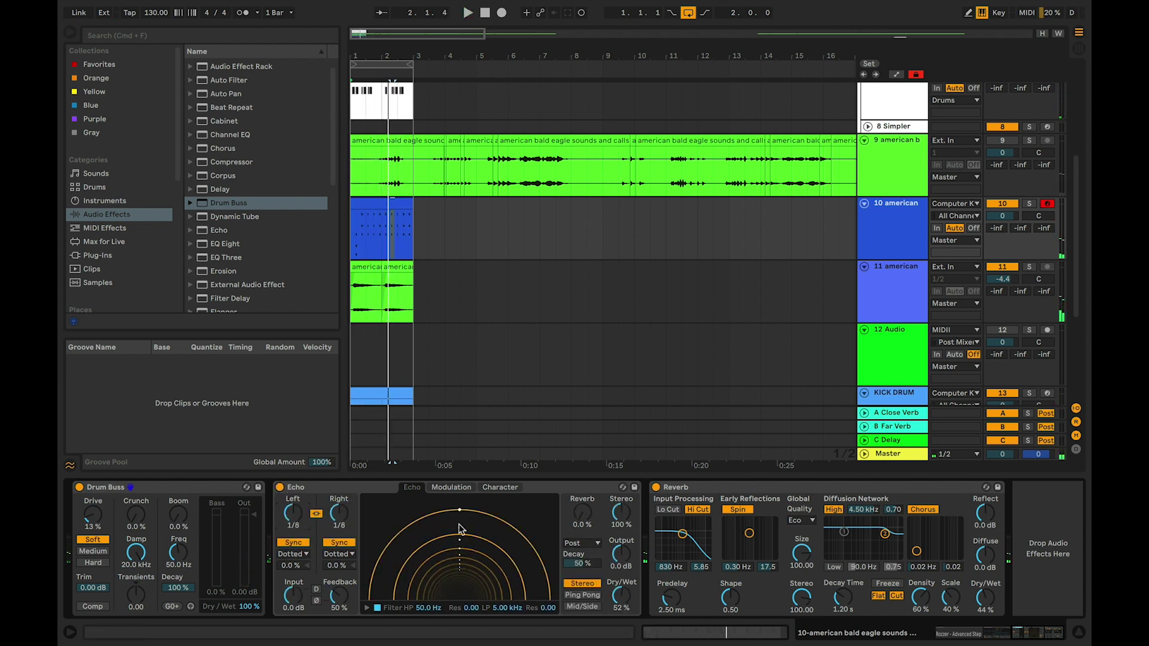
Switch Echo to Ping Pong with a 33% timing offset on both delay lines, checking it soloed and in the mix
click(583, 596)
key(space)
click(1029, 204)
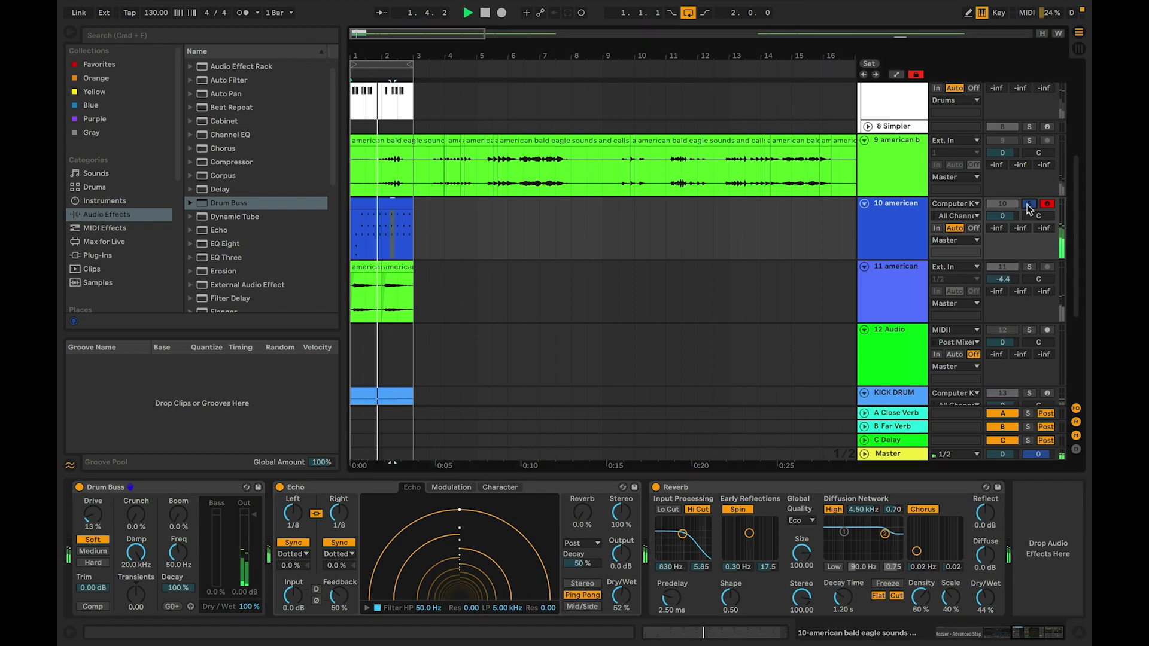
drag(297, 560, 297, 539)
click(317, 490)
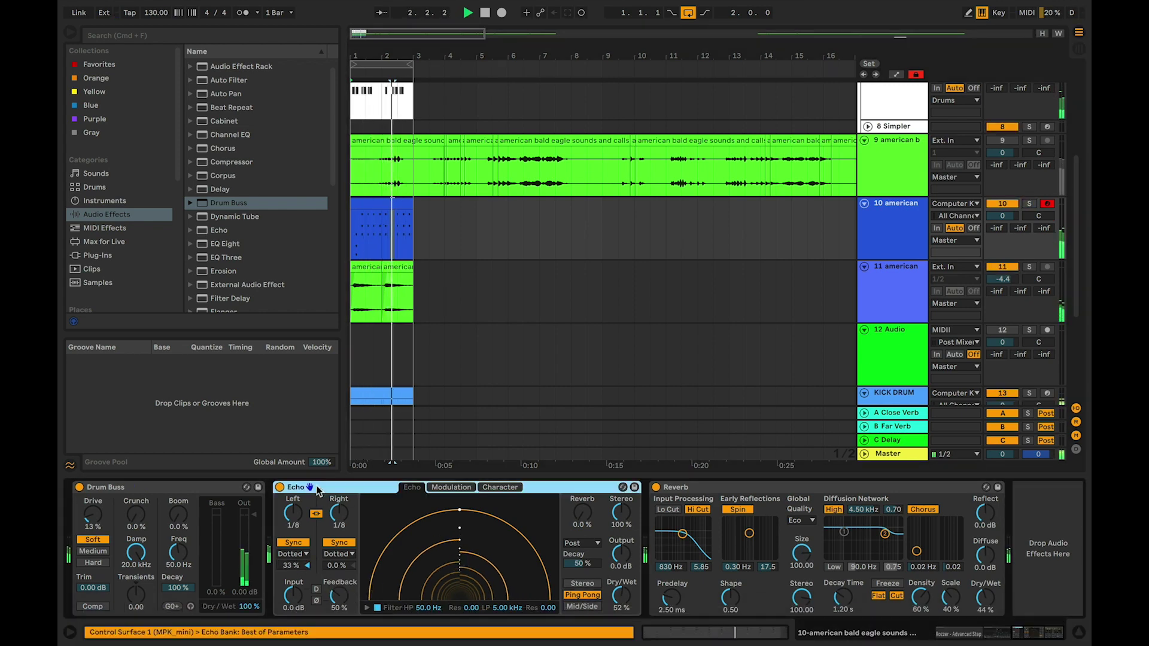
click(1029, 204)
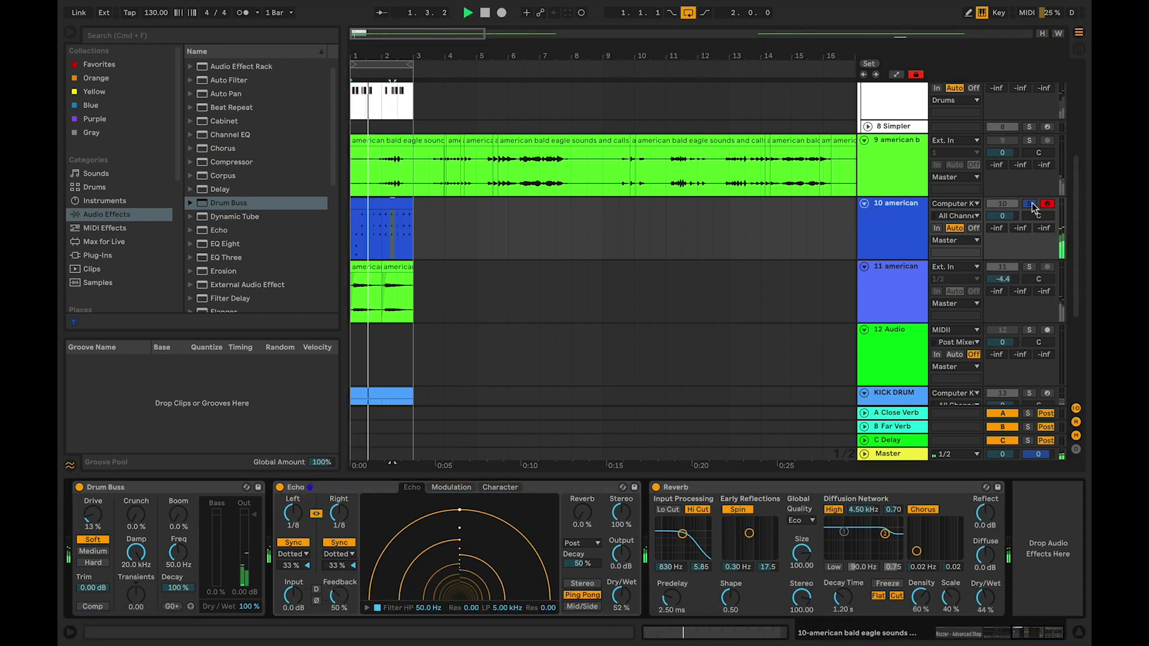
click(1030, 204)
Set Echo's Dry/Wet to 20% and compare the loop with Echo bypassed and active
drag(623, 608, 622, 616)
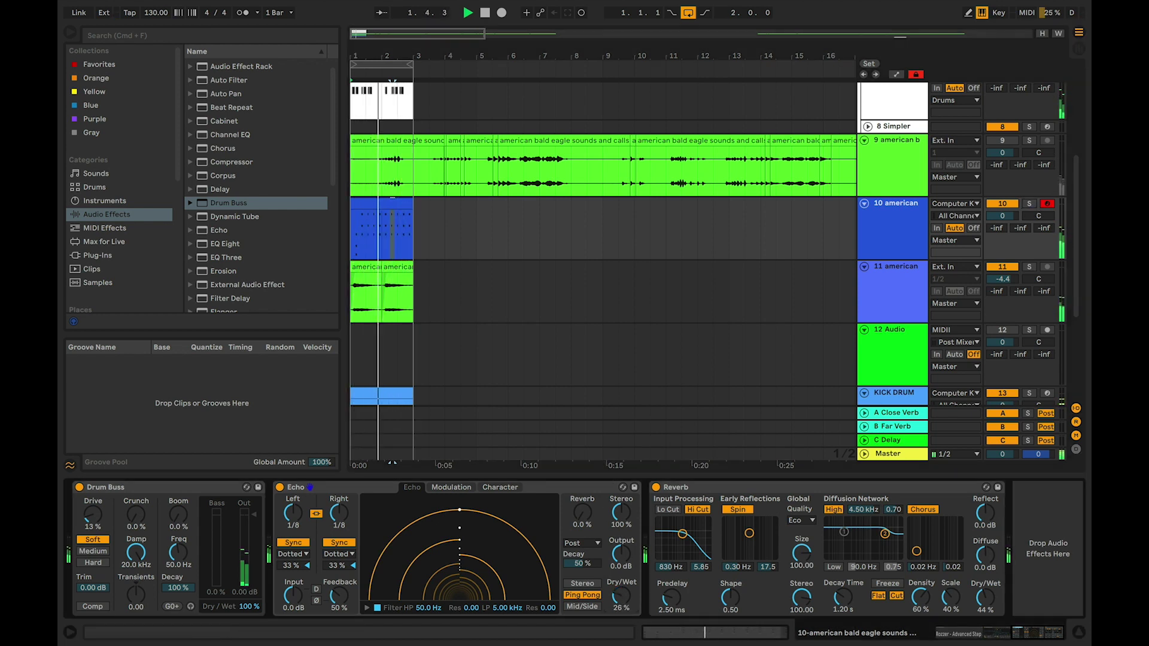
click(280, 488)
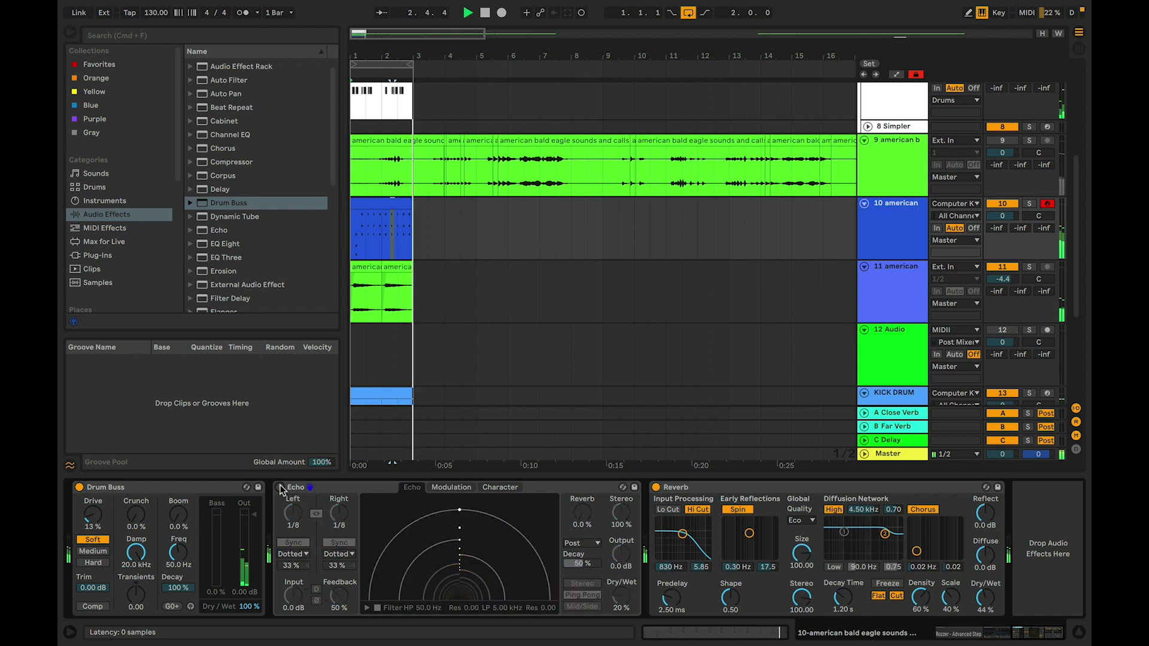
click(280, 487)
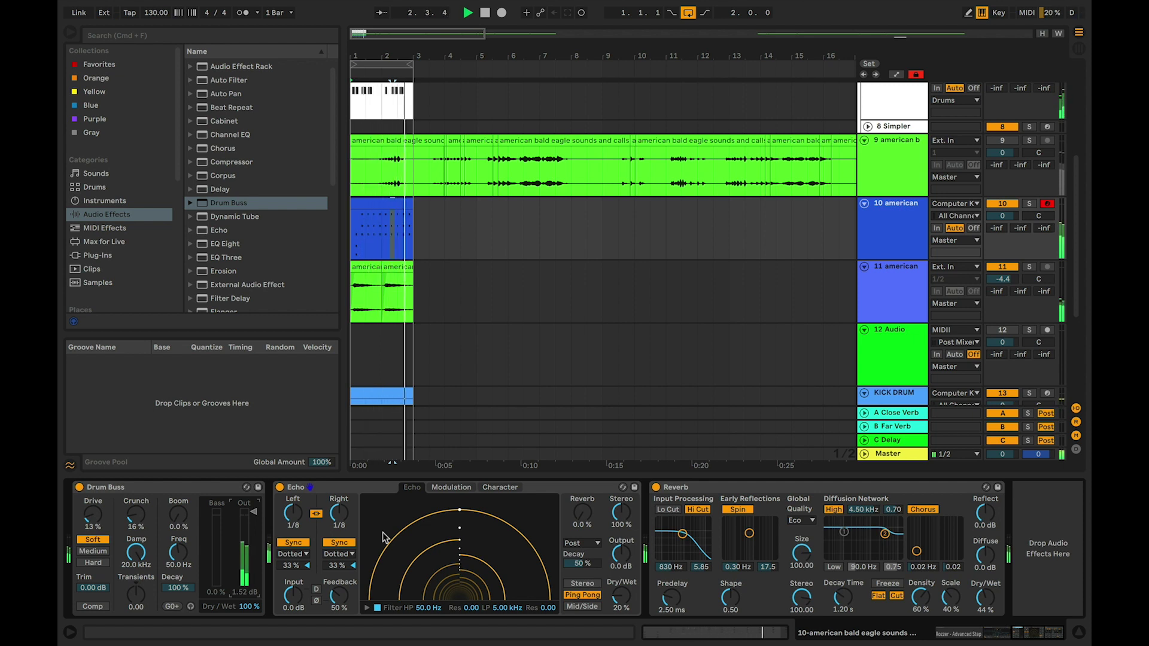
Rename track 10, which holds the chirp chords, as LEAD and stop playback
click(413, 460)
scroll(413, 456, up, 1)
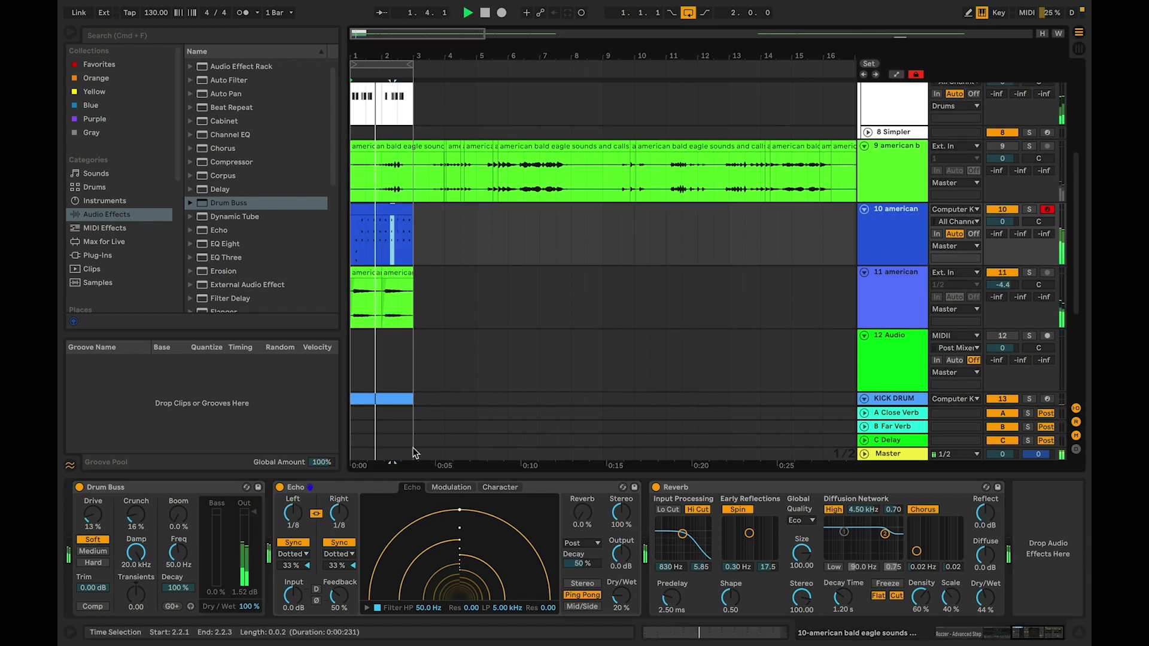
click(597, 291)
click(869, 246)
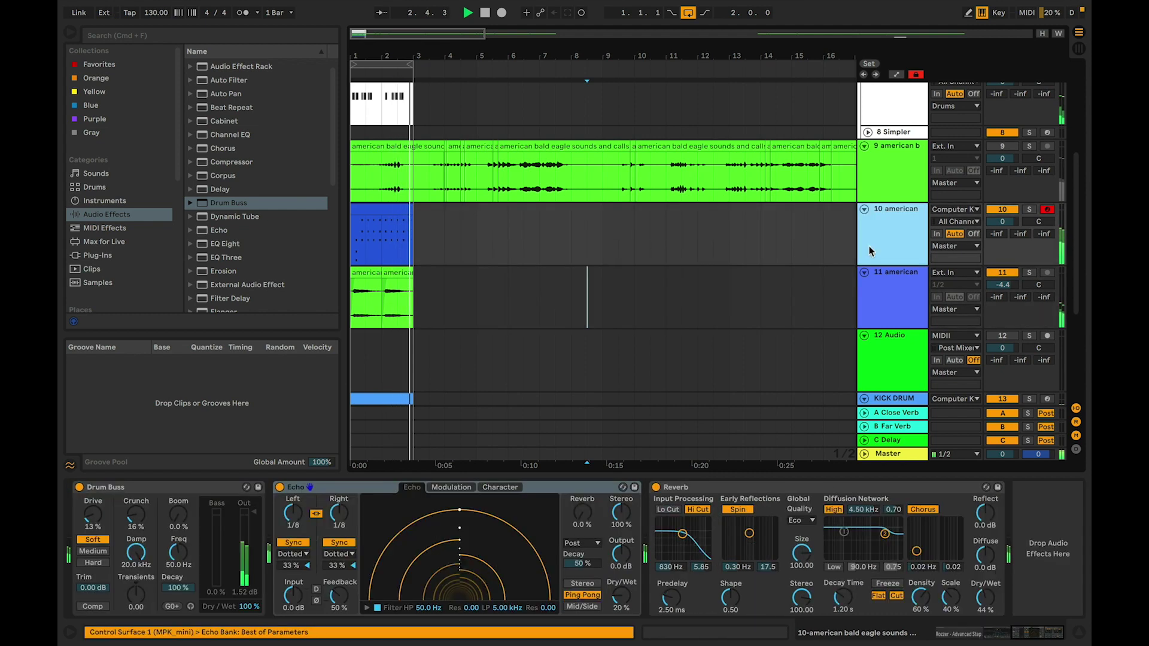
key(super+r)
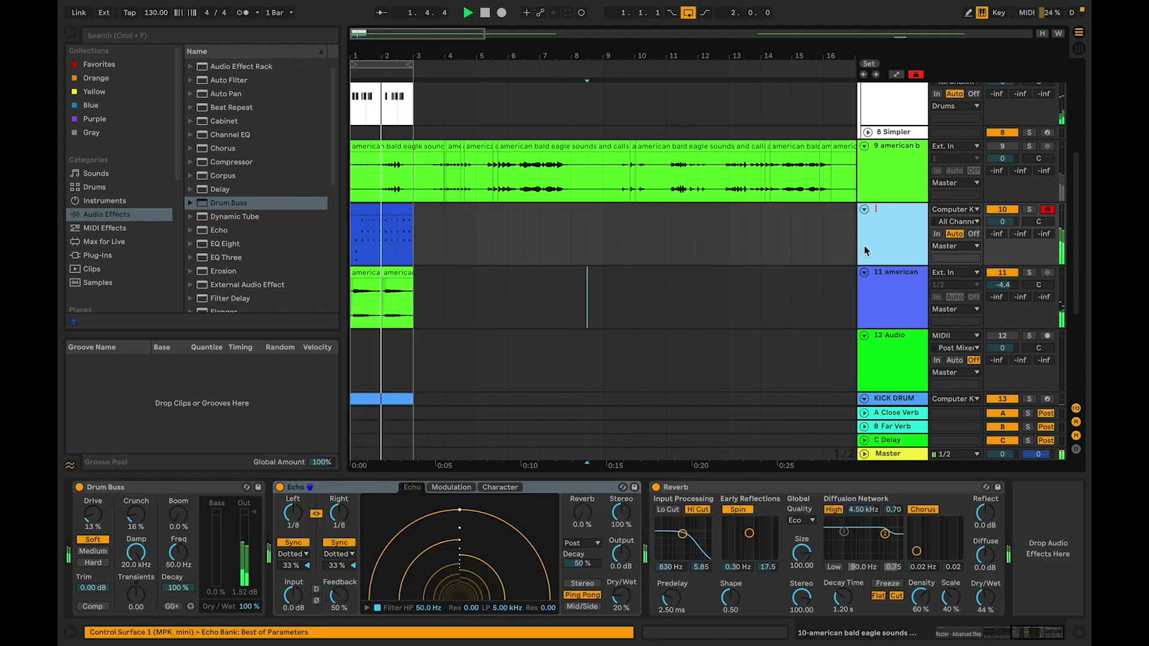
click(793, 247)
key(space)
click(902, 234)
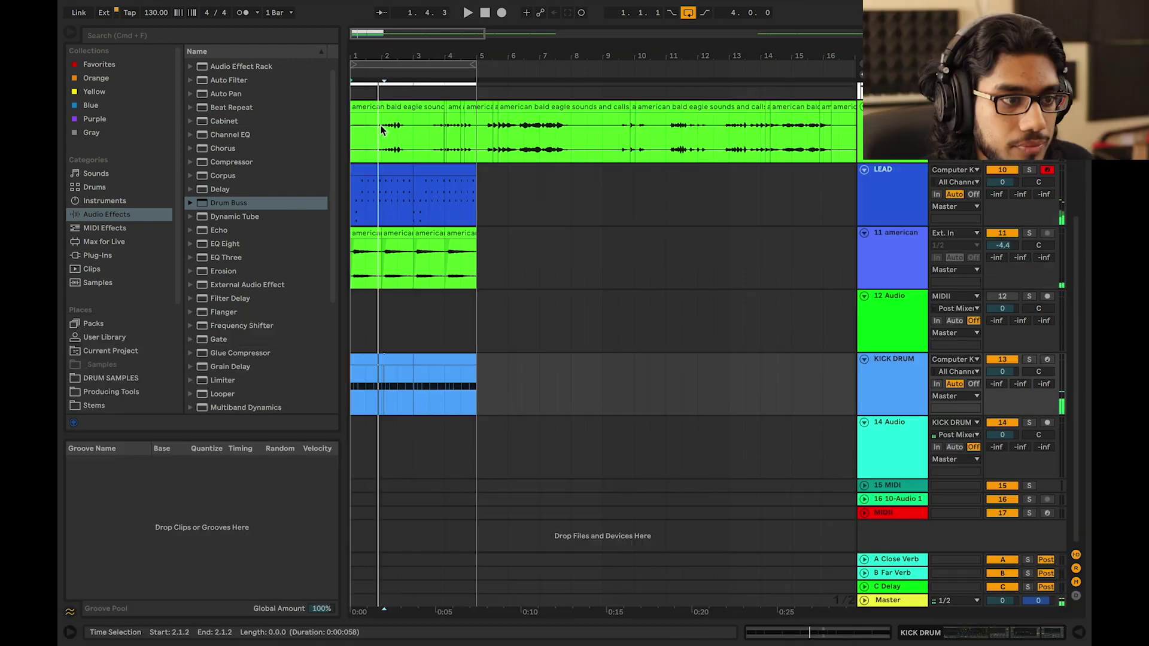
Open the first LEAD clip's notes for editing and start playback
scroll(398, 275, up, 2)
double_click(398, 280)
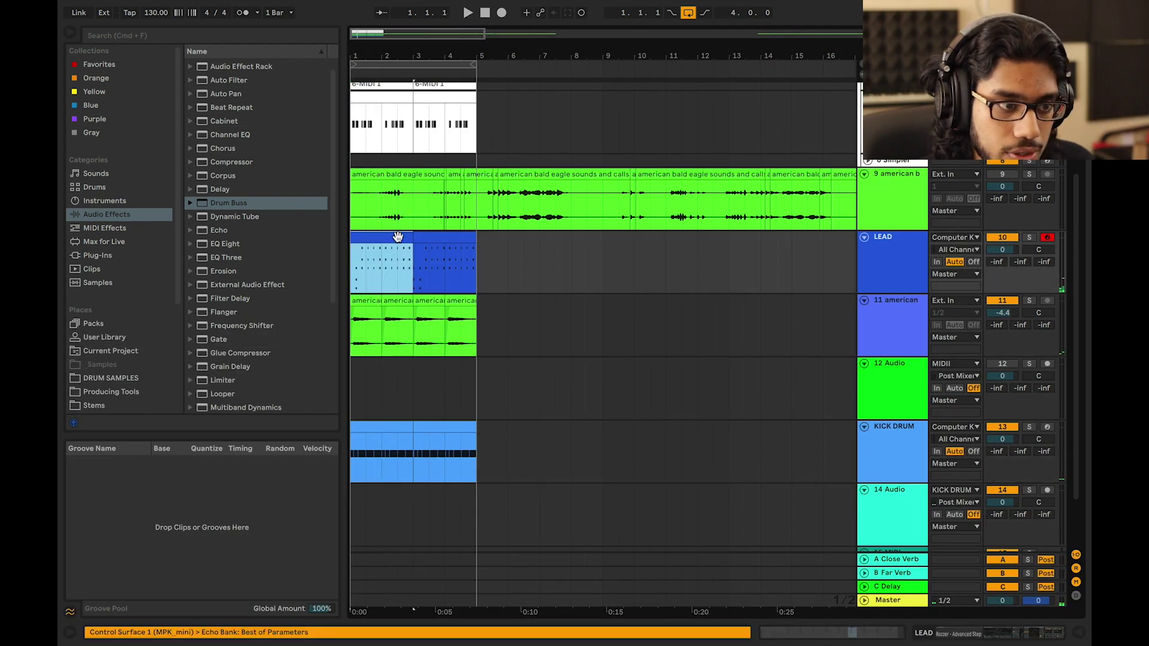
drag(701, 477, 694, 273)
key(space)
Try lowering the chord at 2.1.3 in the LEAD clip to C1–G1 while the loop plays
drag(712, 392, 765, 523)
key(Down)
key(Down)
key(Down)
key(Down)
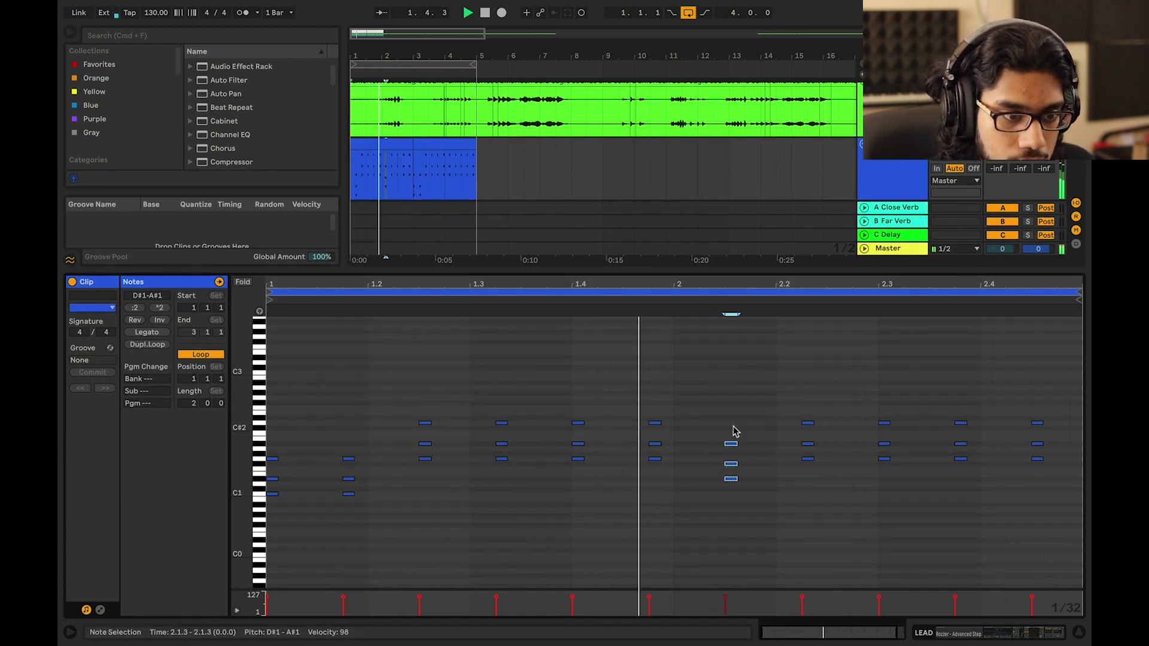
key(Down)
key(Down)
key(Down)
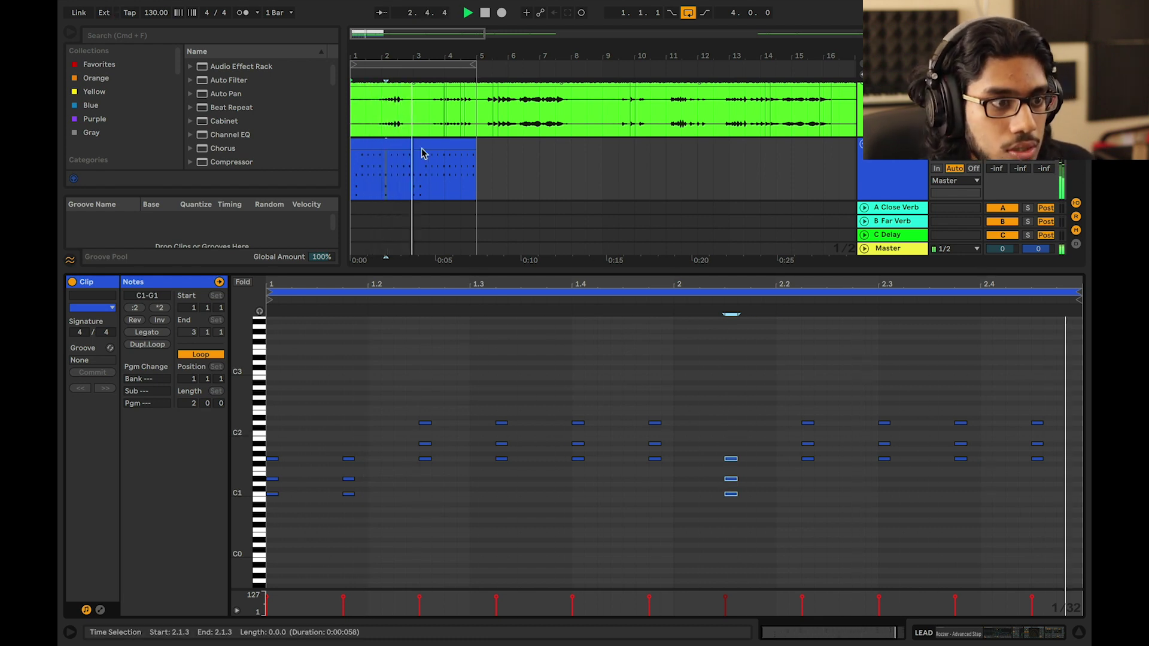
Raise the chord at 2.1.3 back in line with its neighbours at G1–D2
click(392, 145)
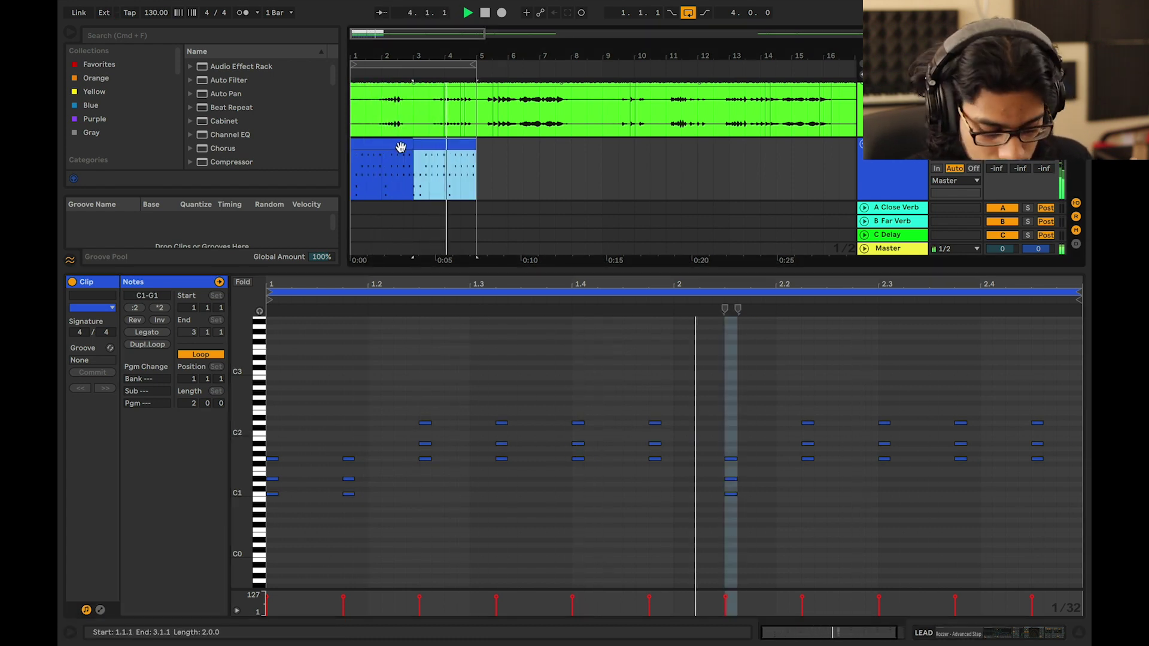
click(418, 172)
key(Down)
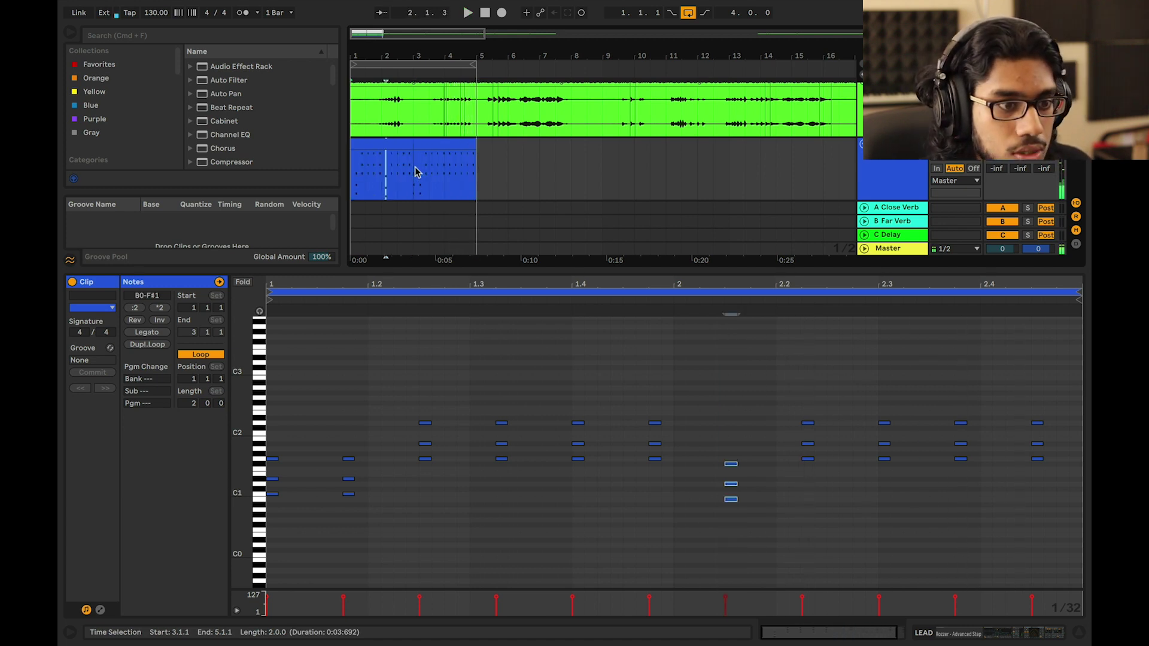
key(Up)
key(Up)
key(Up)
key(Up)
key(Up)
key(Up)
key(Up)
key(Up)
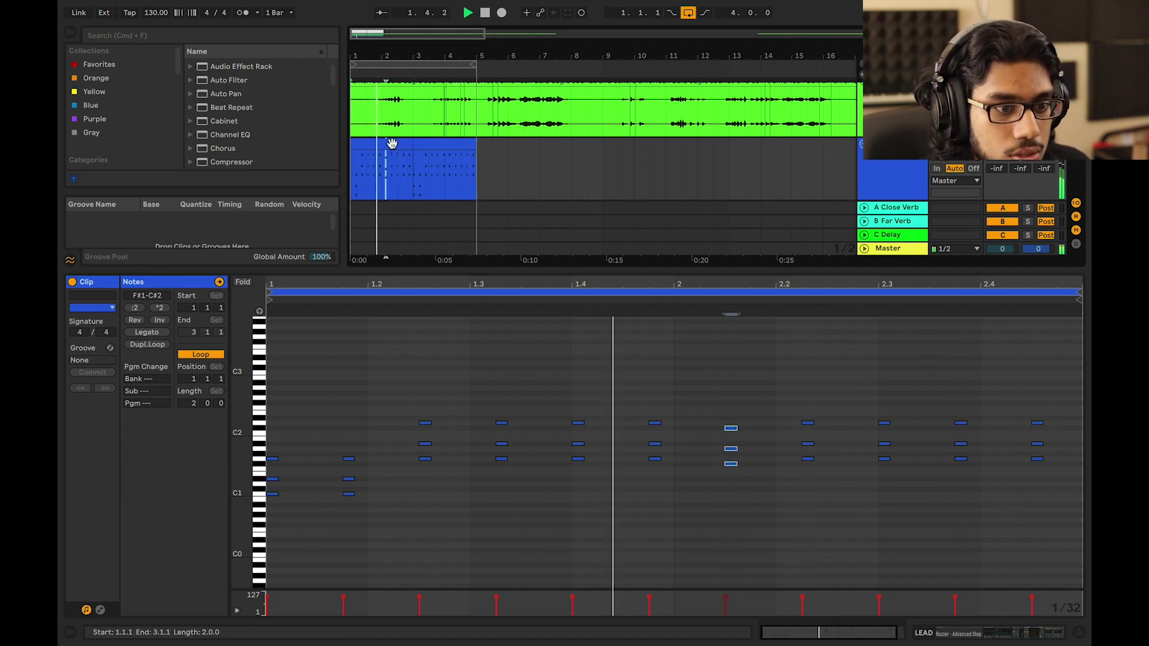
Lower the final chord at 2.4.3 to C1–G1 and duplicate the edited LEAD clip over bars 3 and 4
drag(1012, 415, 1040, 483)
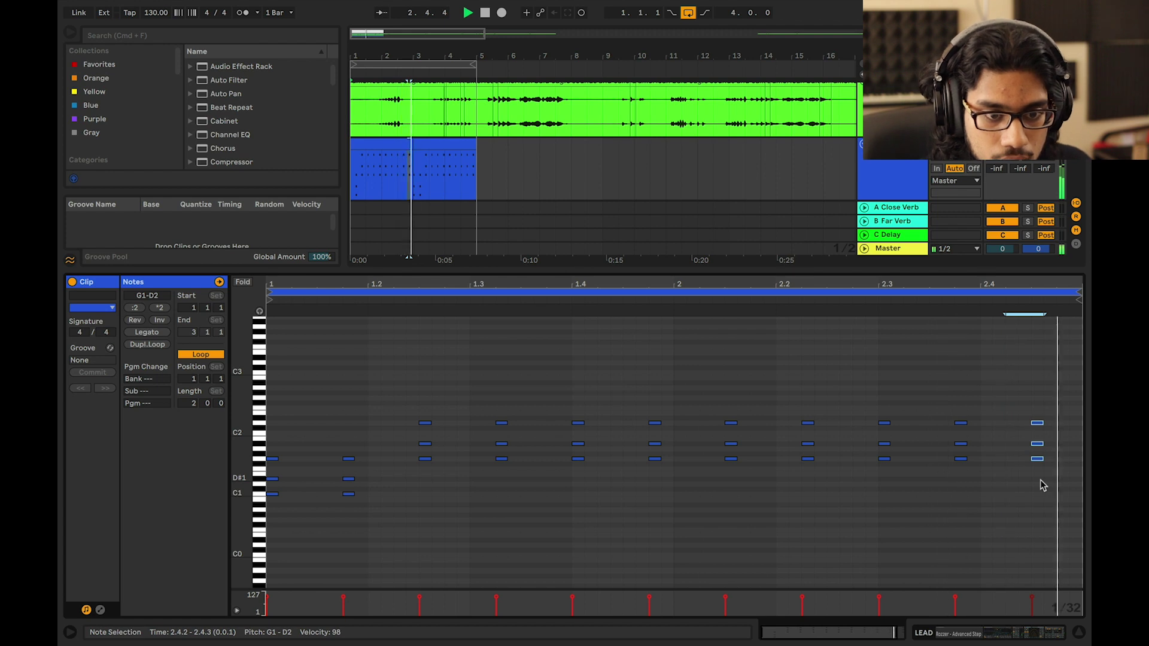
key(space)
key(Down)
key(Down)
key(Down)
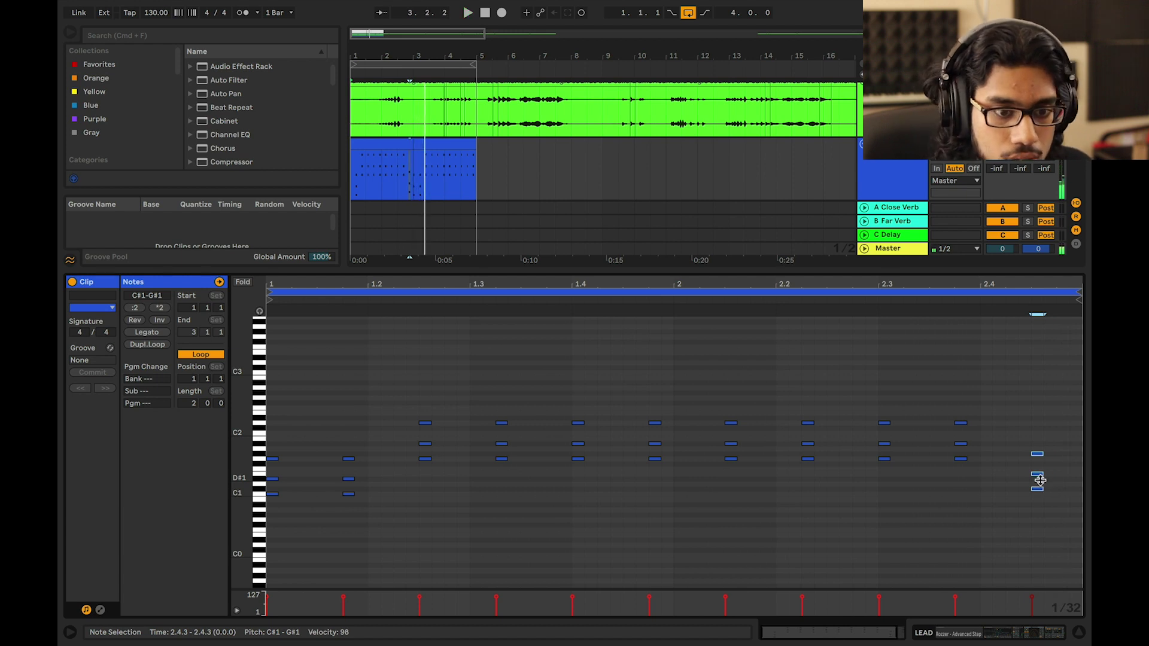
key(Down)
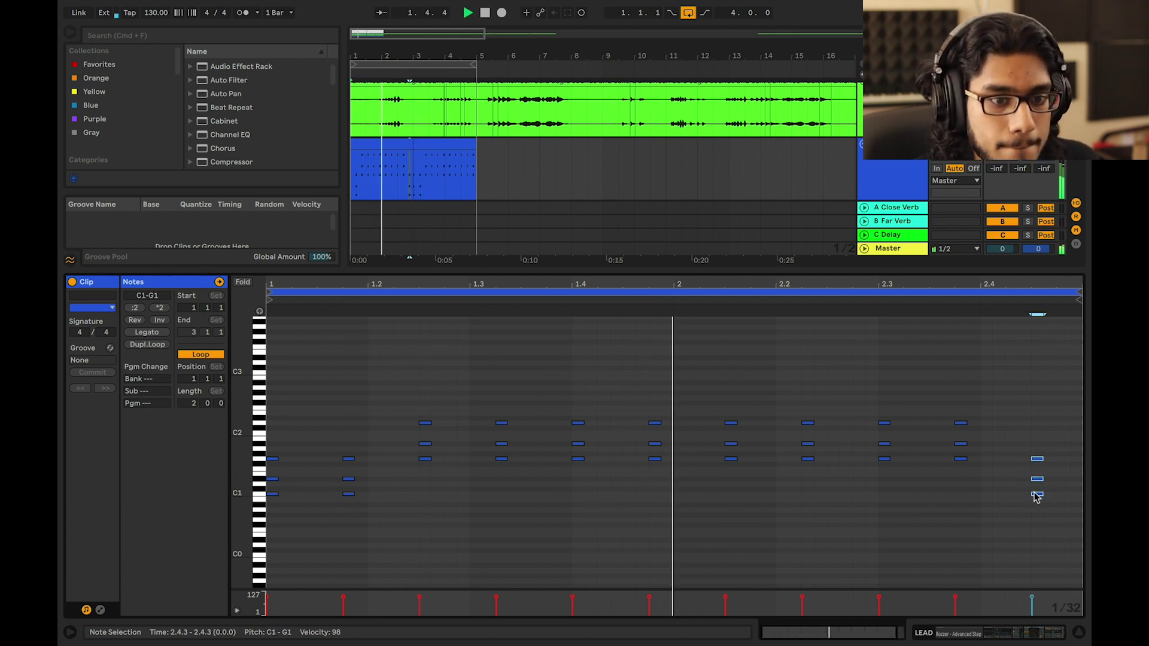
click(396, 145)
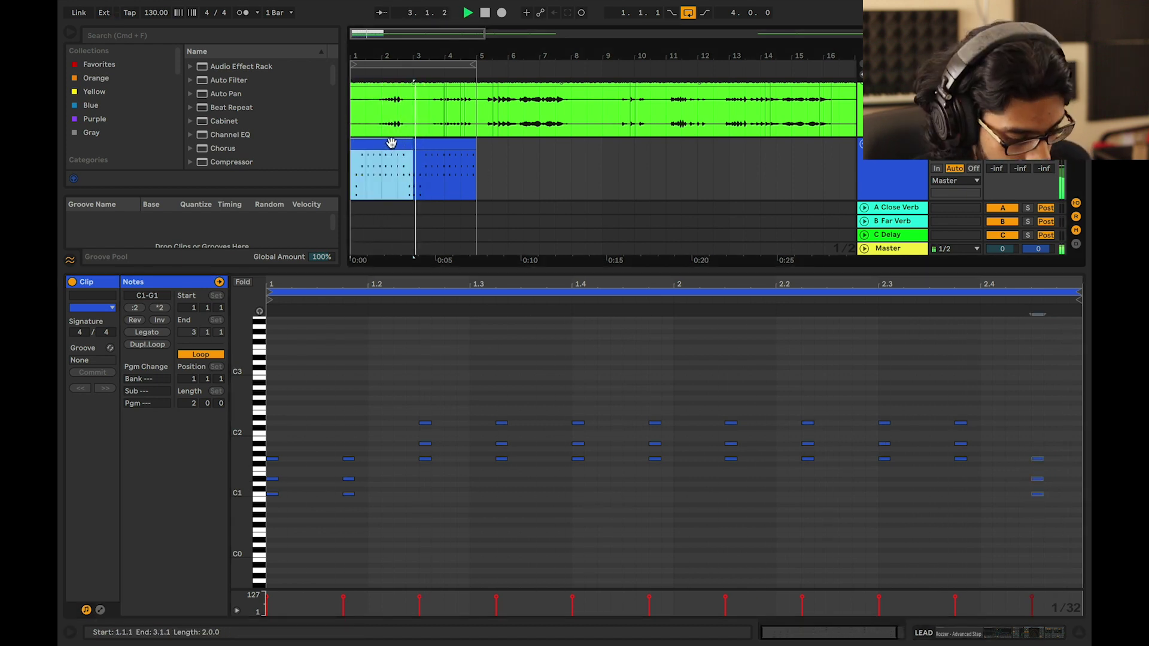
key(super+d)
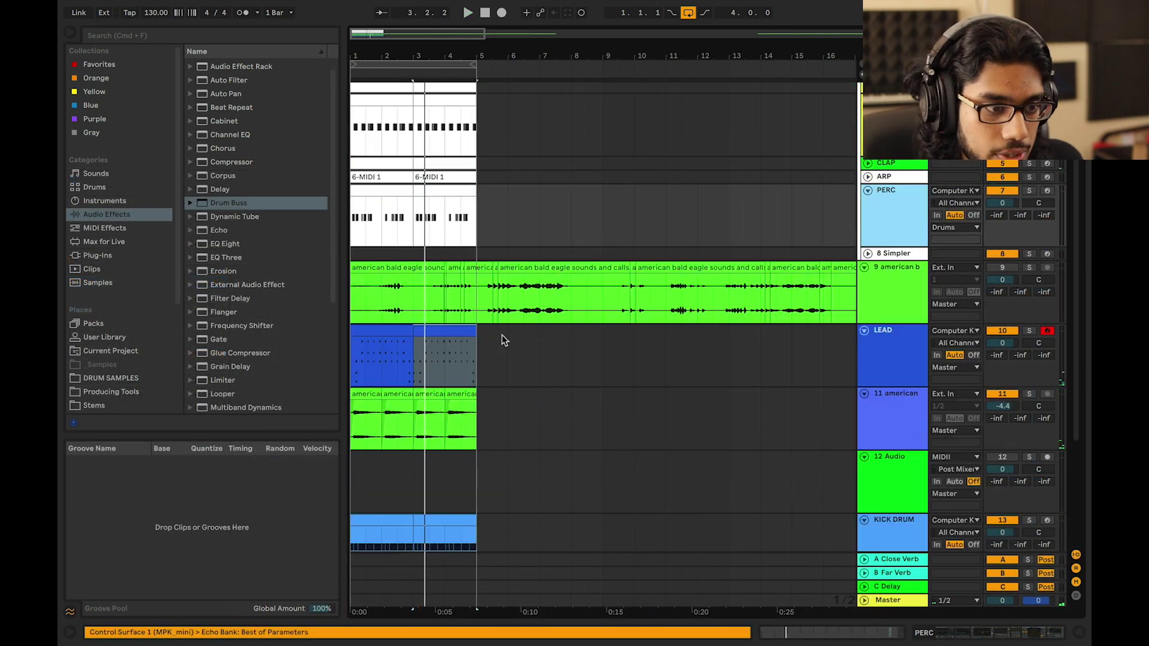
Solo the LEAD track and play it to judge its sound alone
drag(446, 402, 470, 402)
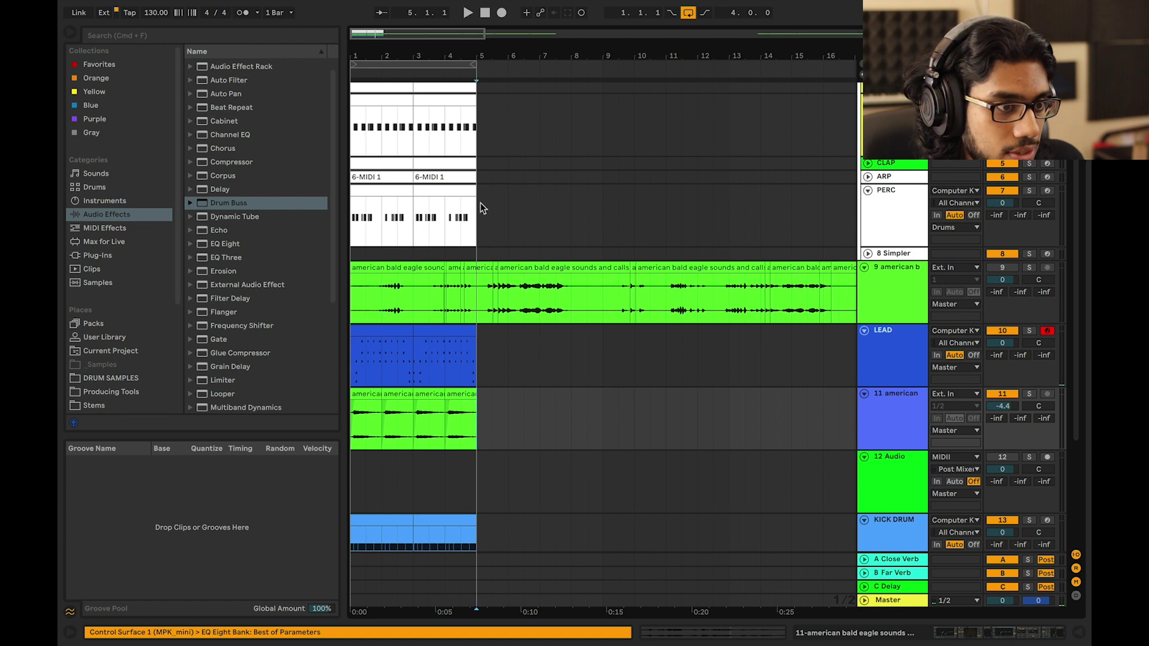
click(481, 205)
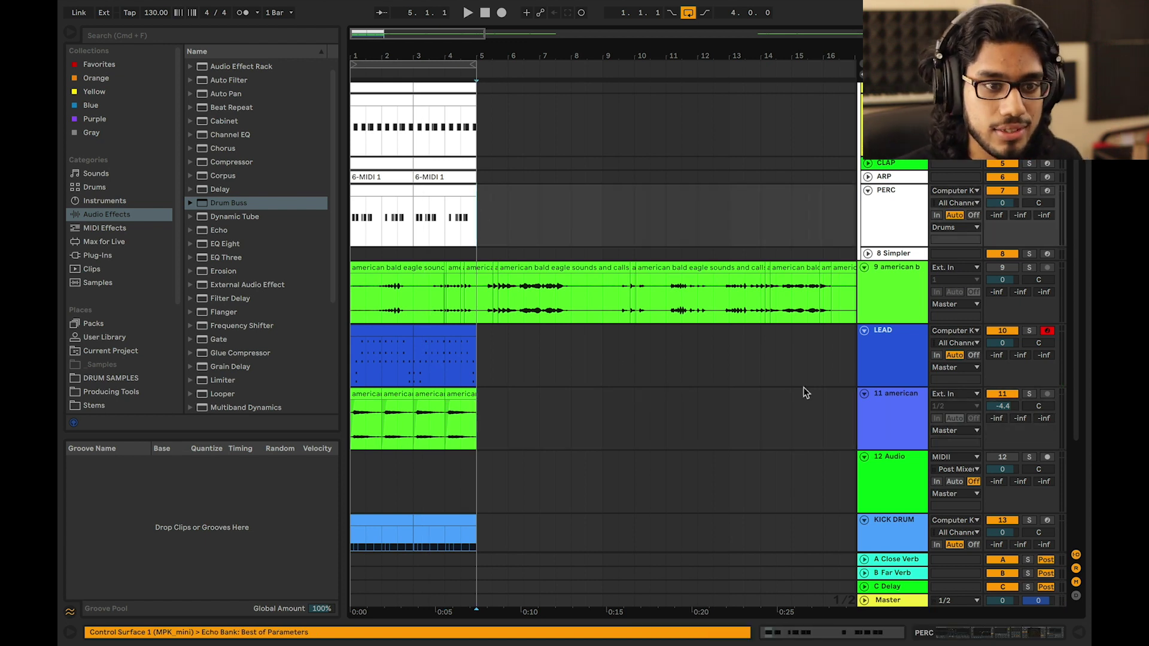
click(894, 341)
key(space)
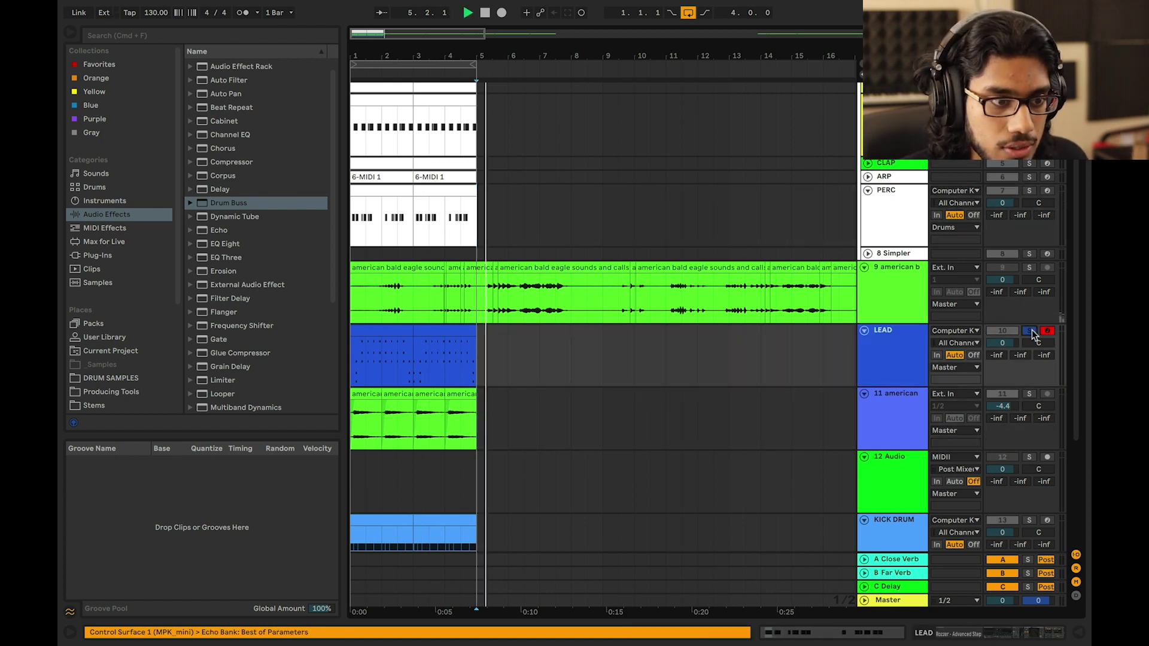
Play the loop and examine the levels of the drums, LEAD and kick channels in the Session View mixer
key(Tab)
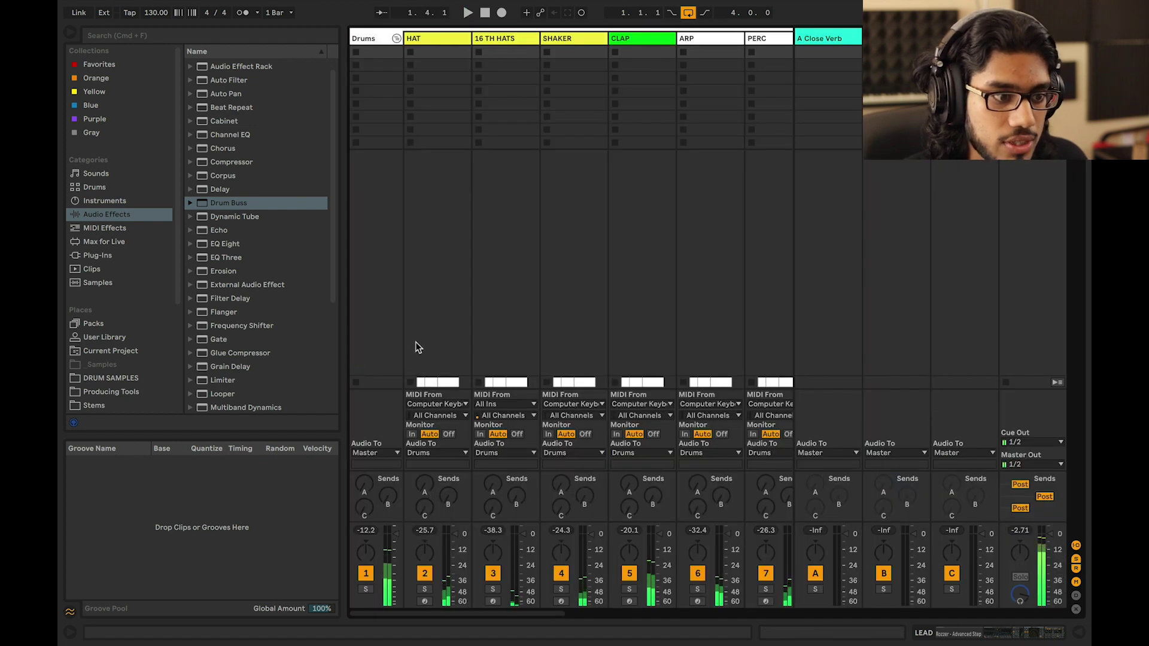
key(Tab)
key(Tab)
key(space)
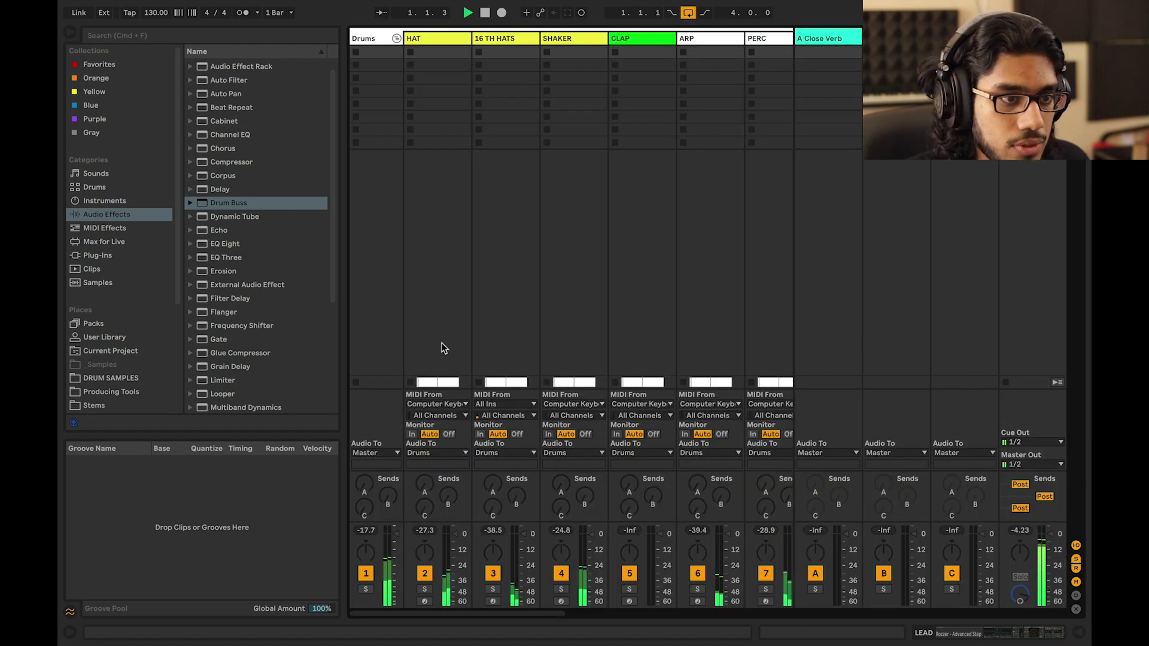
scroll(453, 344, right, 9)
scroll(458, 344, right, 1)
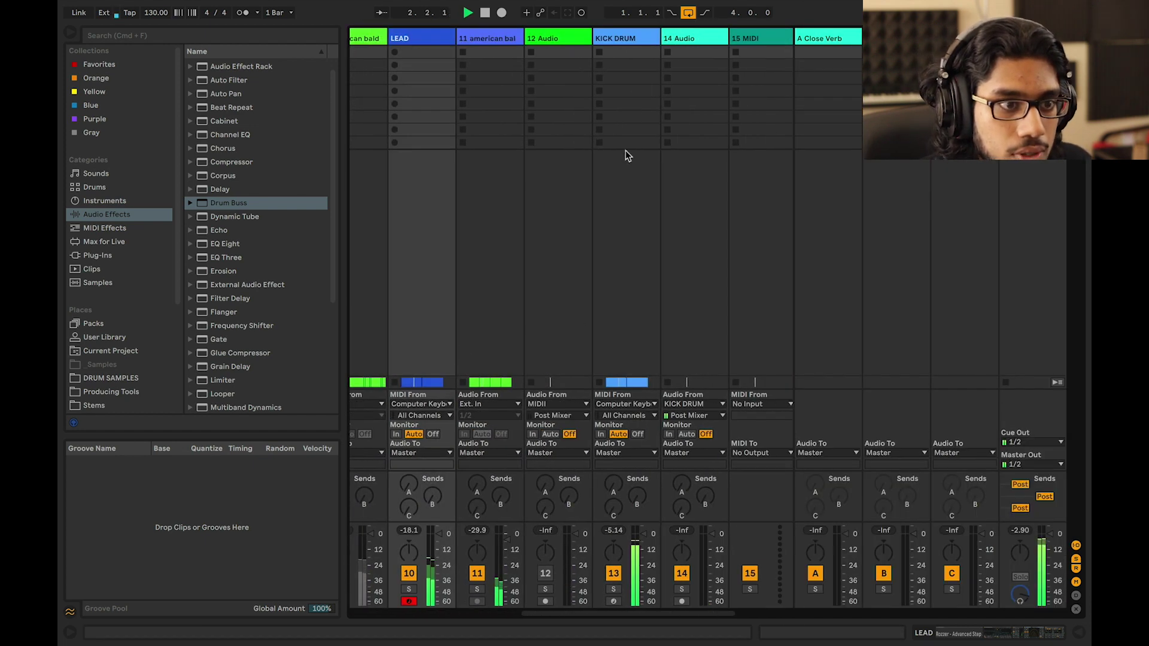
key(Tab)
key(space)
Insert a Glue Compressor after the Drum Buss on the Drums group, with Threshold -40.0 dB and Dry/Wet 45%, and check the mixer levels
click(908, 364)
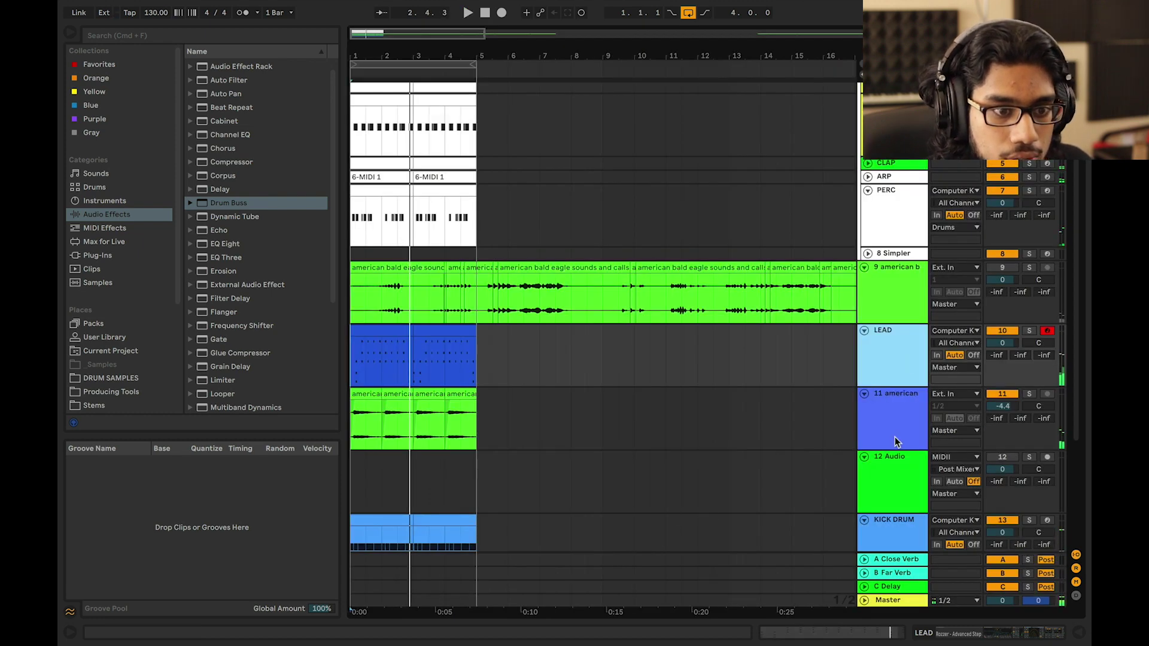
click(896, 440)
scroll(895, 435, down, 4)
click(895, 432)
click(991, 405)
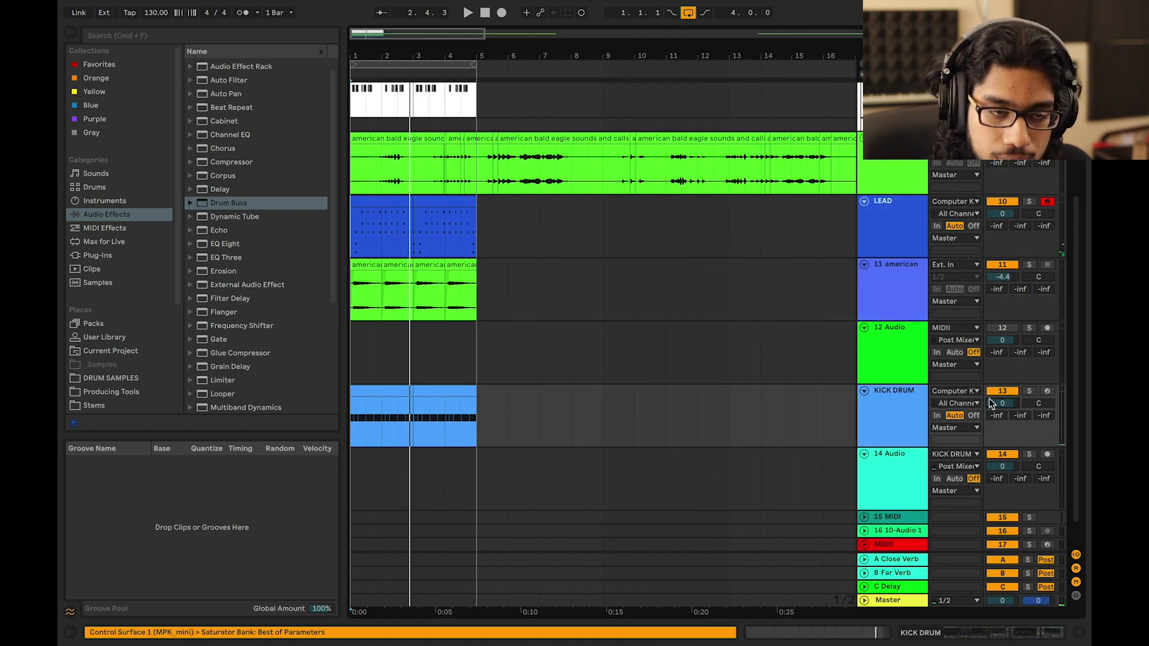
scroll(917, 327, up, 4)
double_click(891, 92)
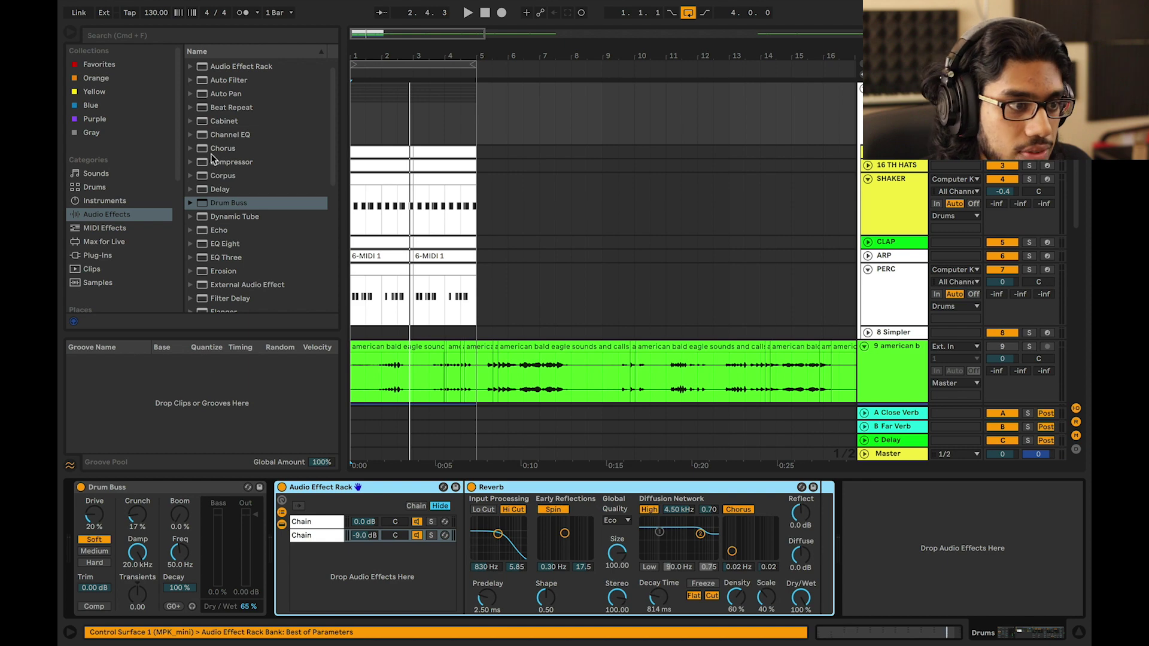
scroll(255, 185, down, 4)
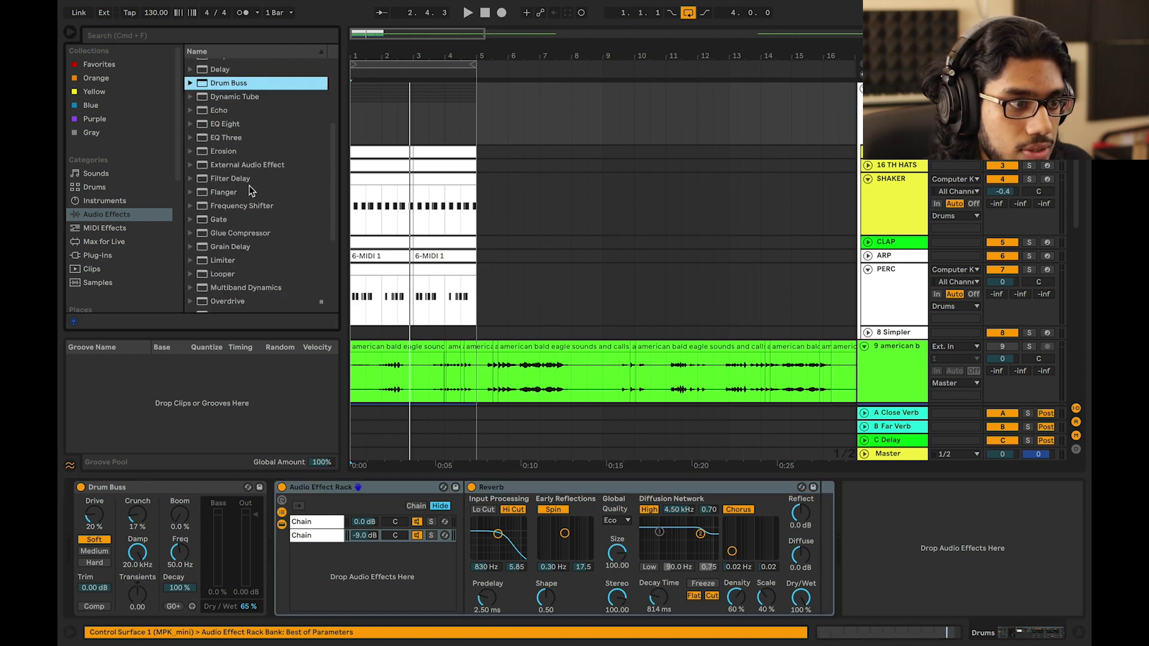
click(235, 233)
drag(281, 637, 272, 587)
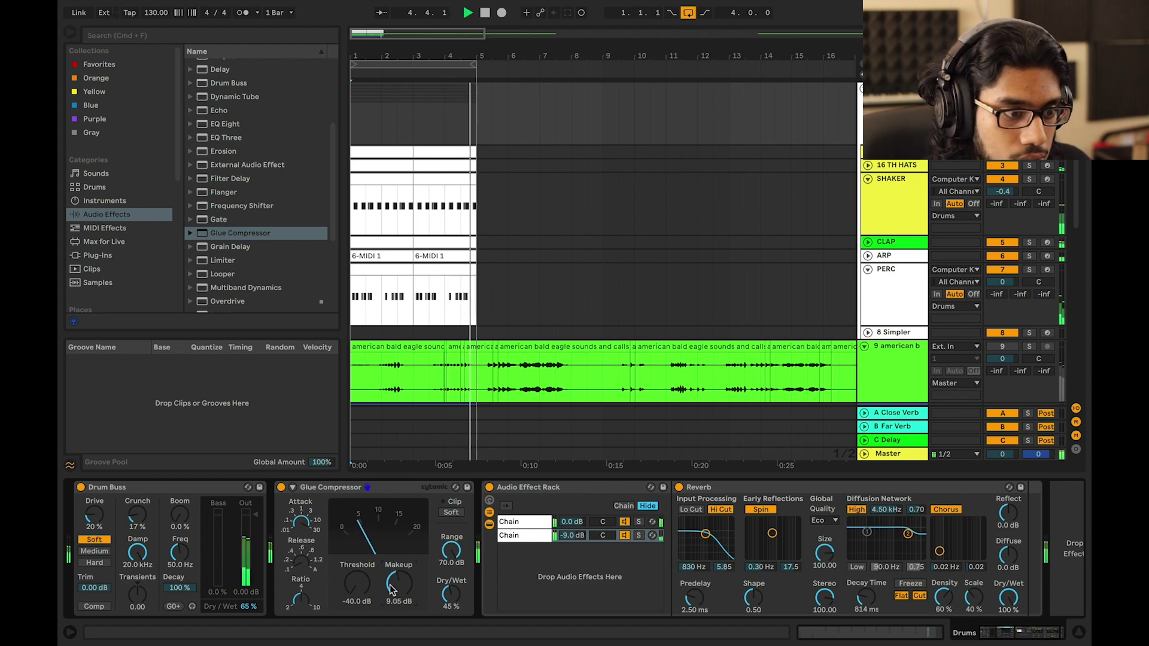
key(Tab)
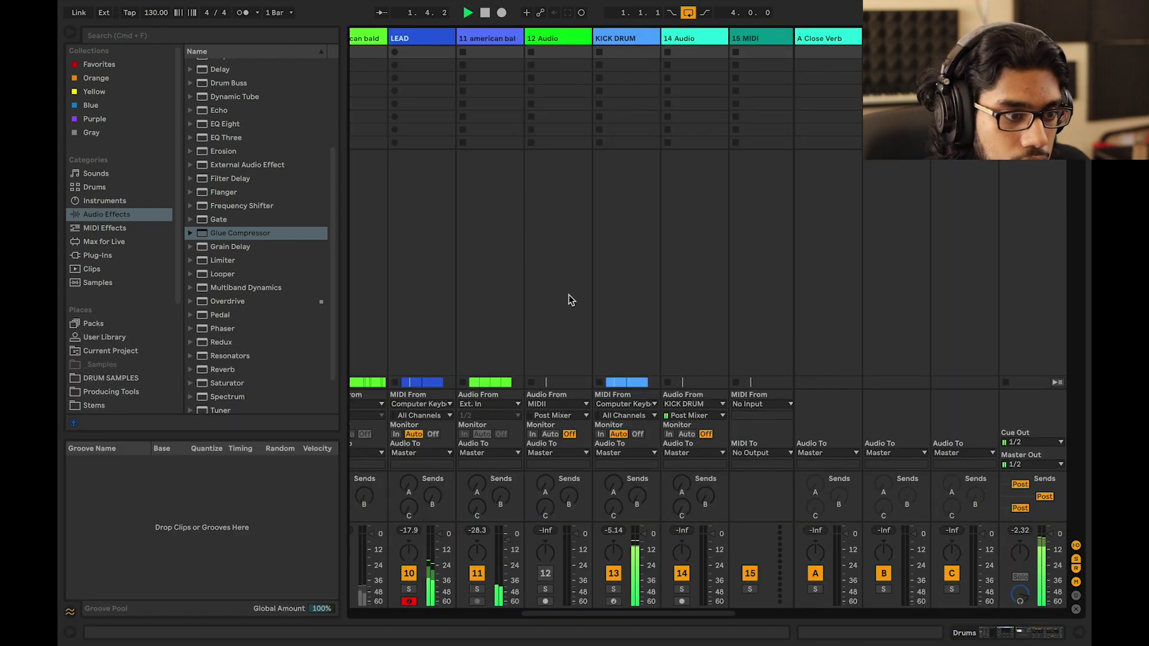
scroll(571, 307, left, 4)
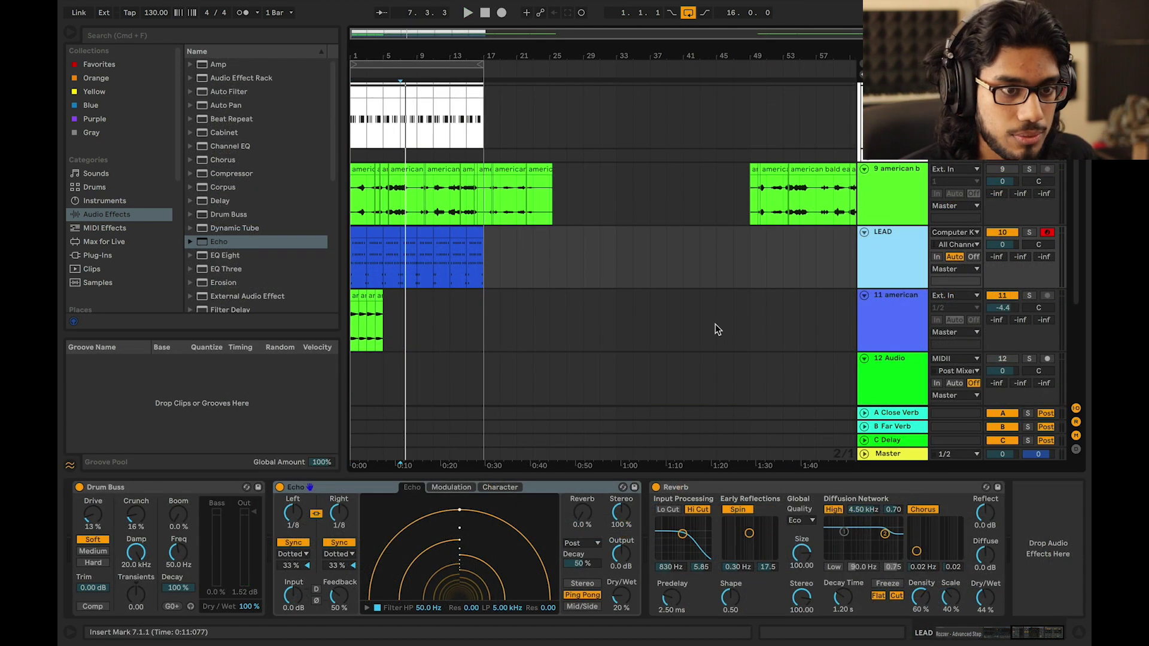
Add a Utility after the Reverb on the LEAD track with 6.00 dB gain, and play the arrangement from the start
scroll(228, 285, down, 8)
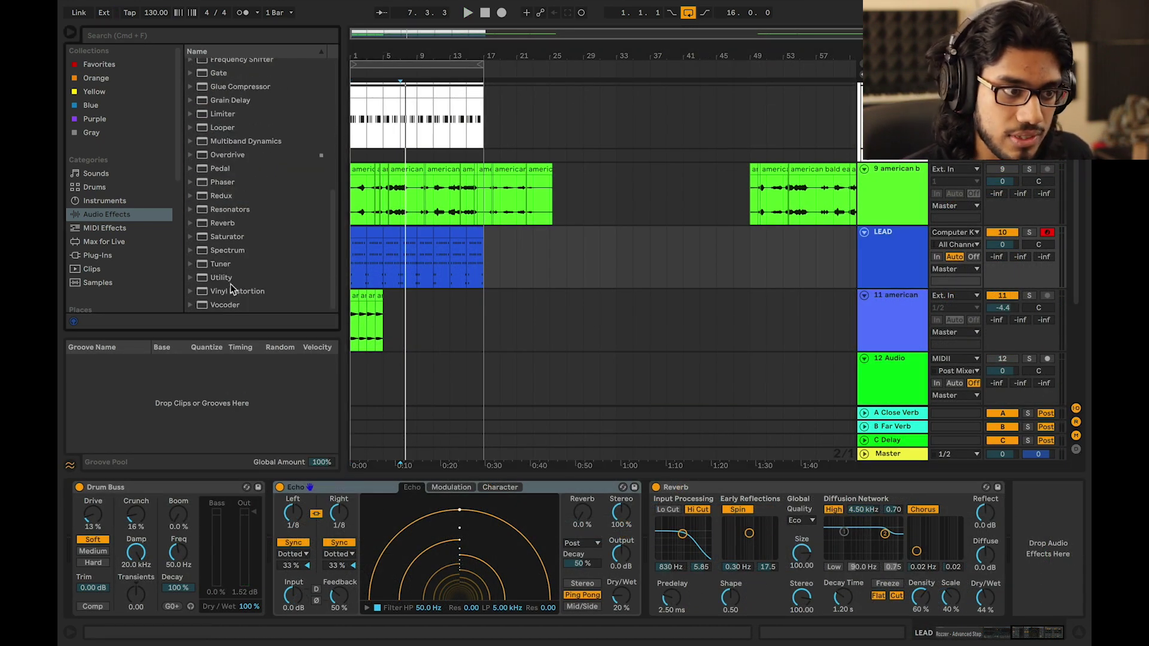
click(231, 280)
drag(1048, 587, 1047, 584)
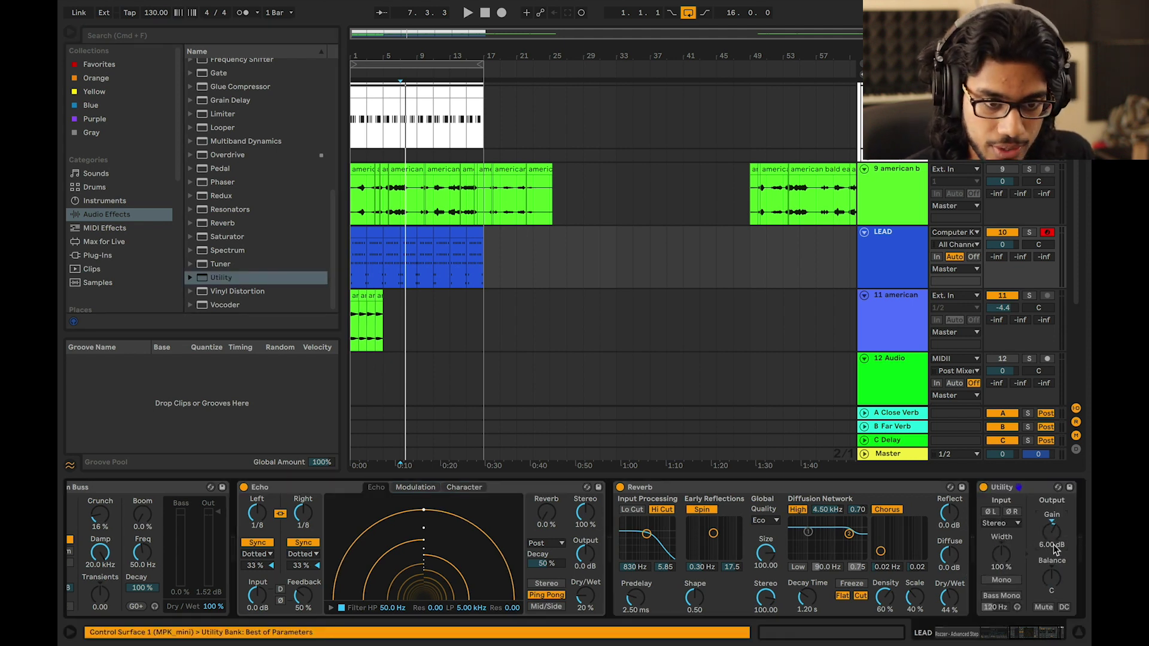
click(354, 278)
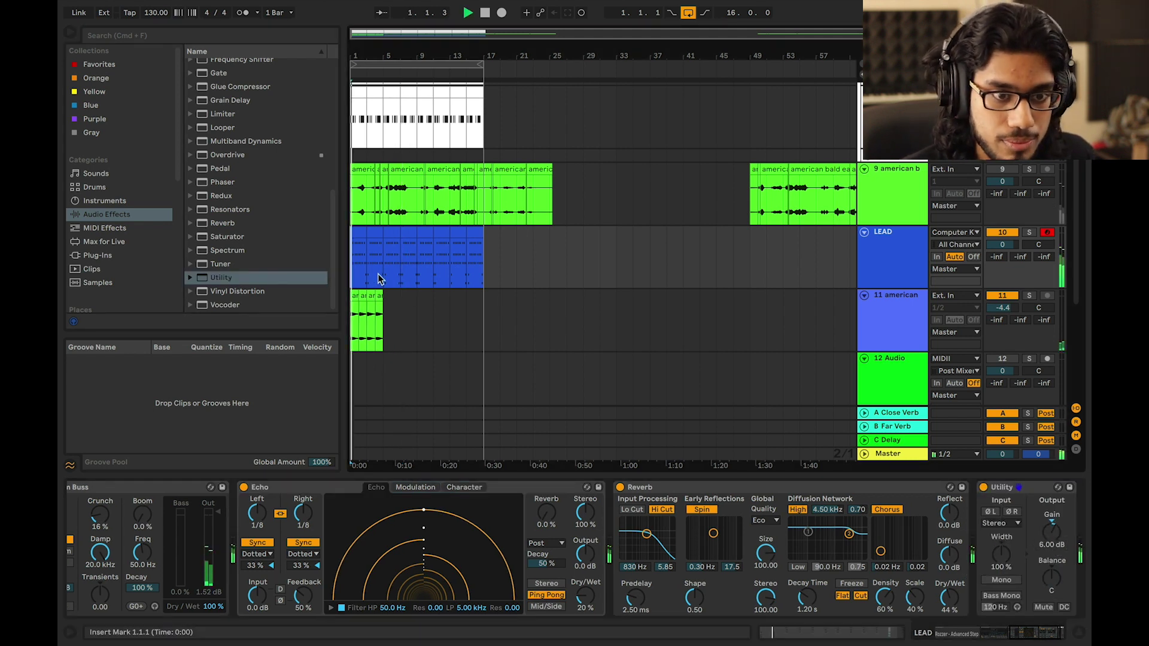
key(Tab)
key(Tab)
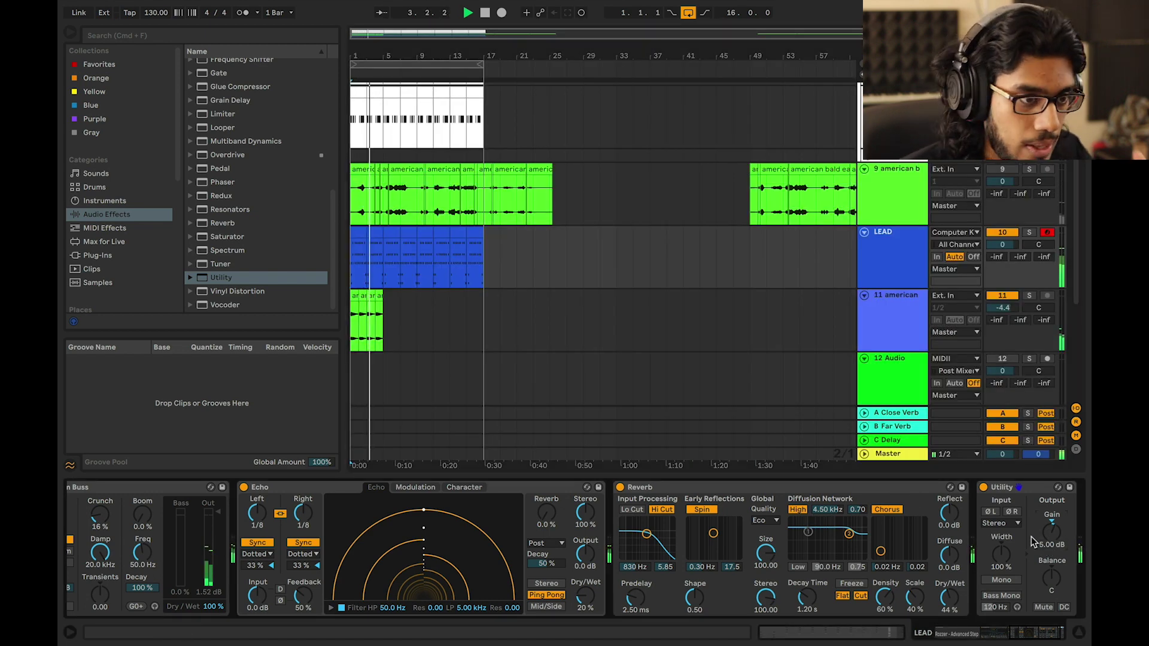
Insert an EQ Eight after the Glue Compressor on the Drums group, toggle its Oversampling, and set band 4 to 7.26 kHz at 2.85 dB
scroll(781, 235, up, 5)
click(399, 286)
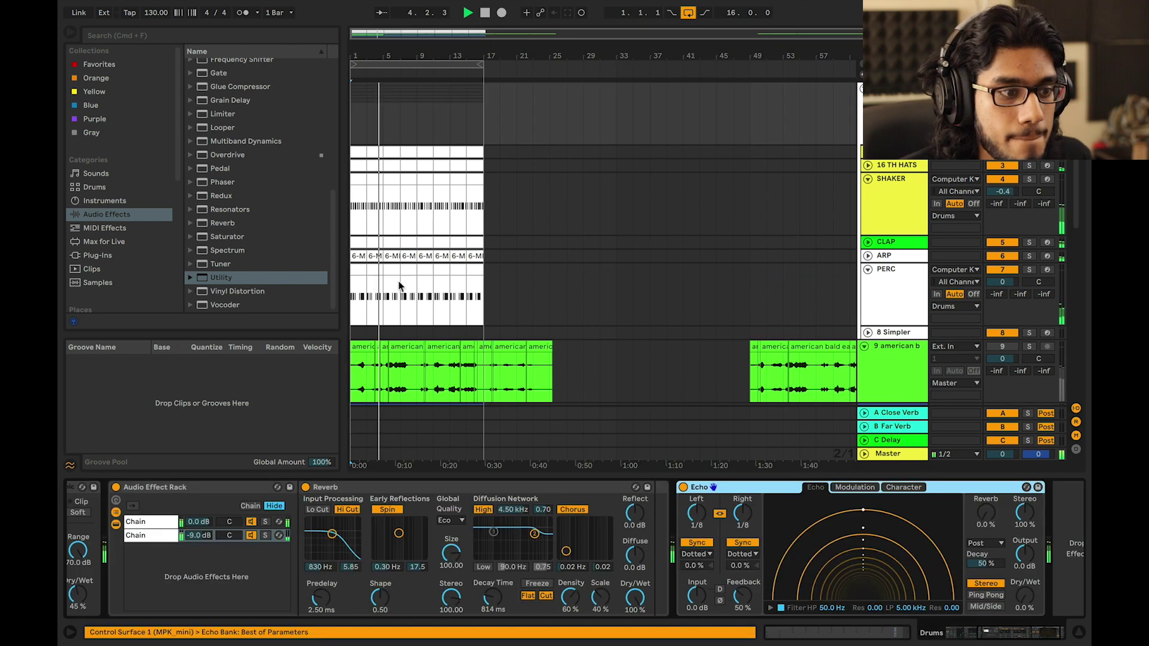
scroll(247, 262, up, 6)
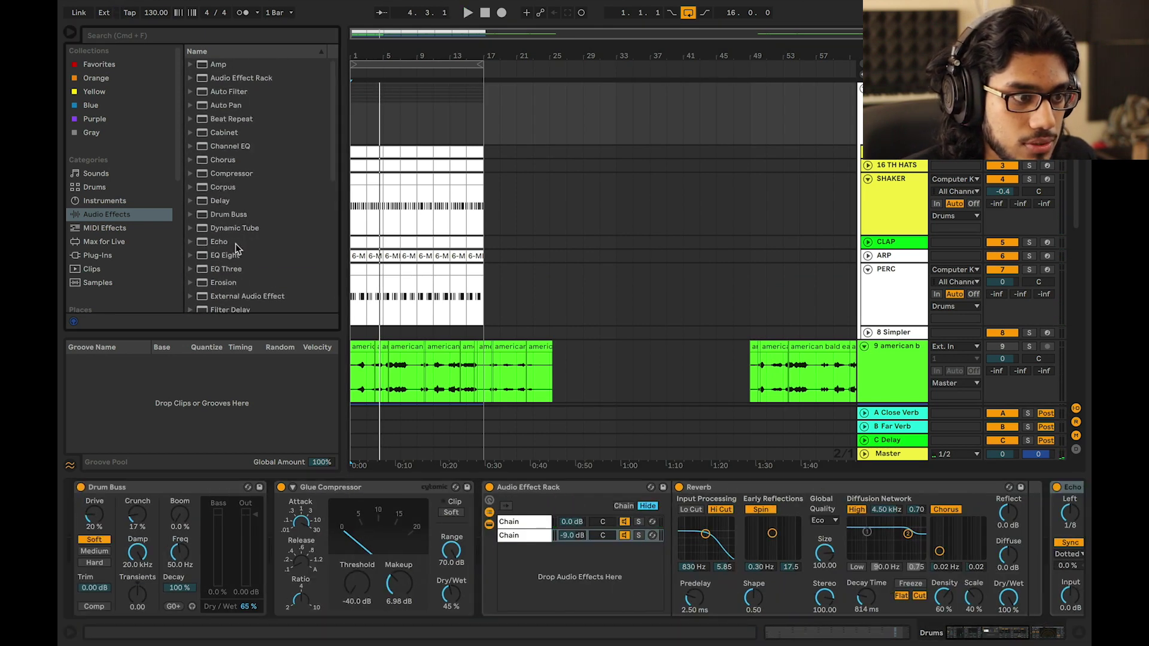
scroll(227, 210, down, 3)
mouse_move(254, 245)
mouse_down()
mouse_move(476, 541)
mouse_move(174, 547)
mouse_move(488, 554)
mouse_move(473, 562)
mouse_up()
right_click(735, 482)
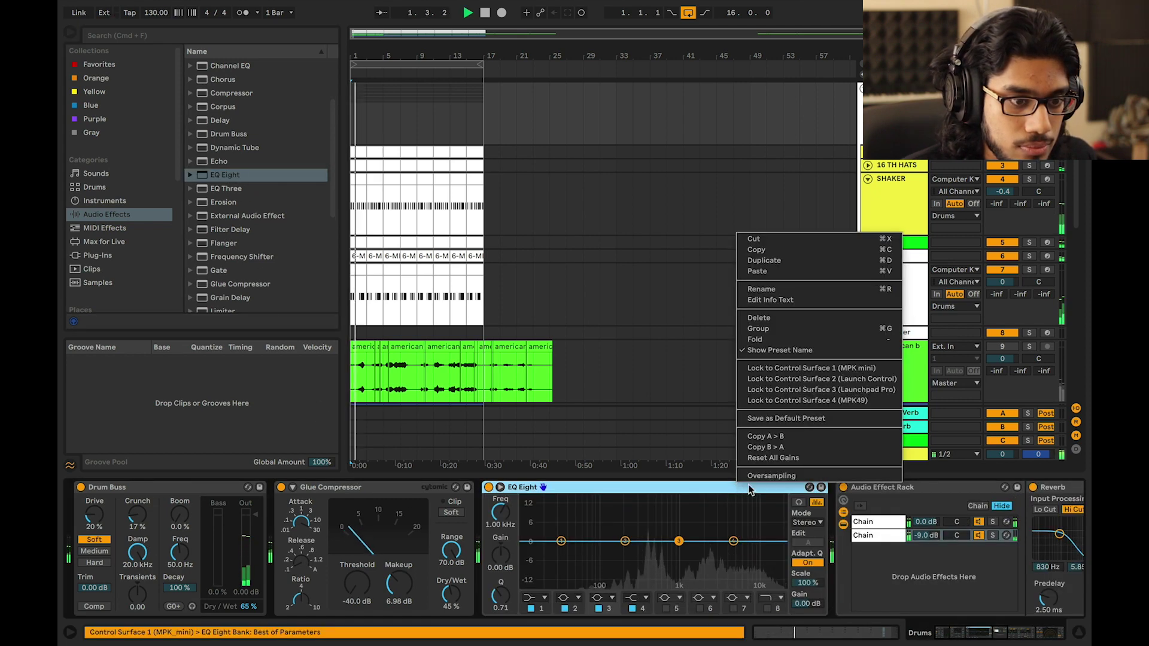
click(748, 476)
drag(737, 540, 745, 533)
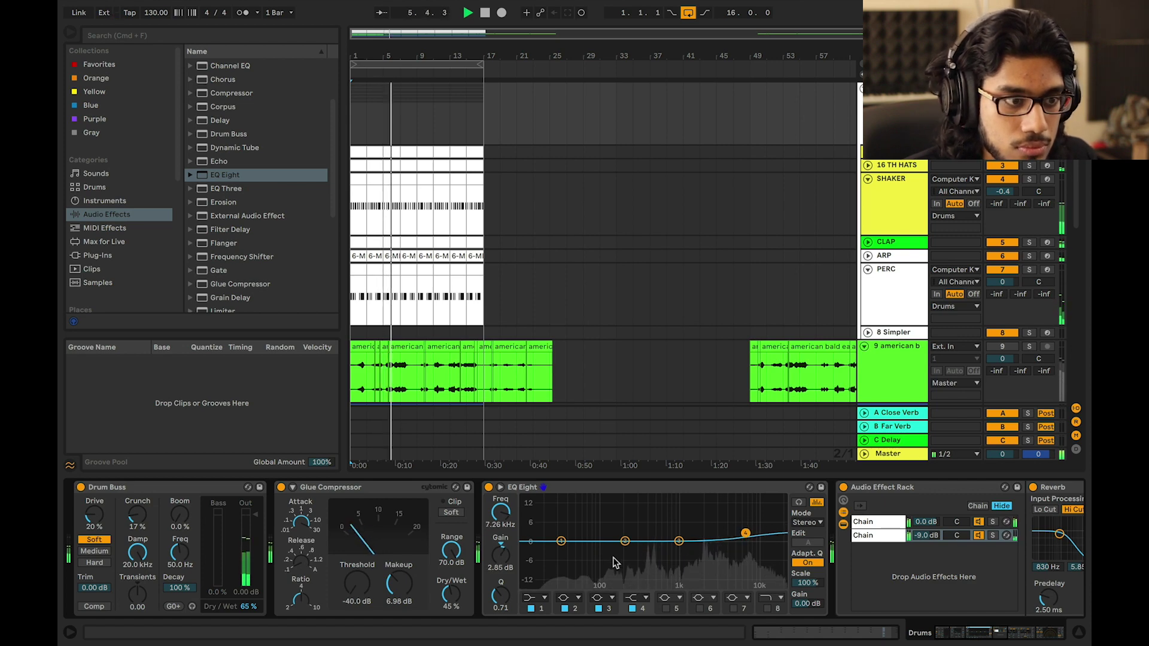
Audition the 16 TH HATS and PERC tracks soloed, and set the PERC track's Saturator Drive to 8.00 dB
scroll(613, 563, right, 3)
click(1029, 167)
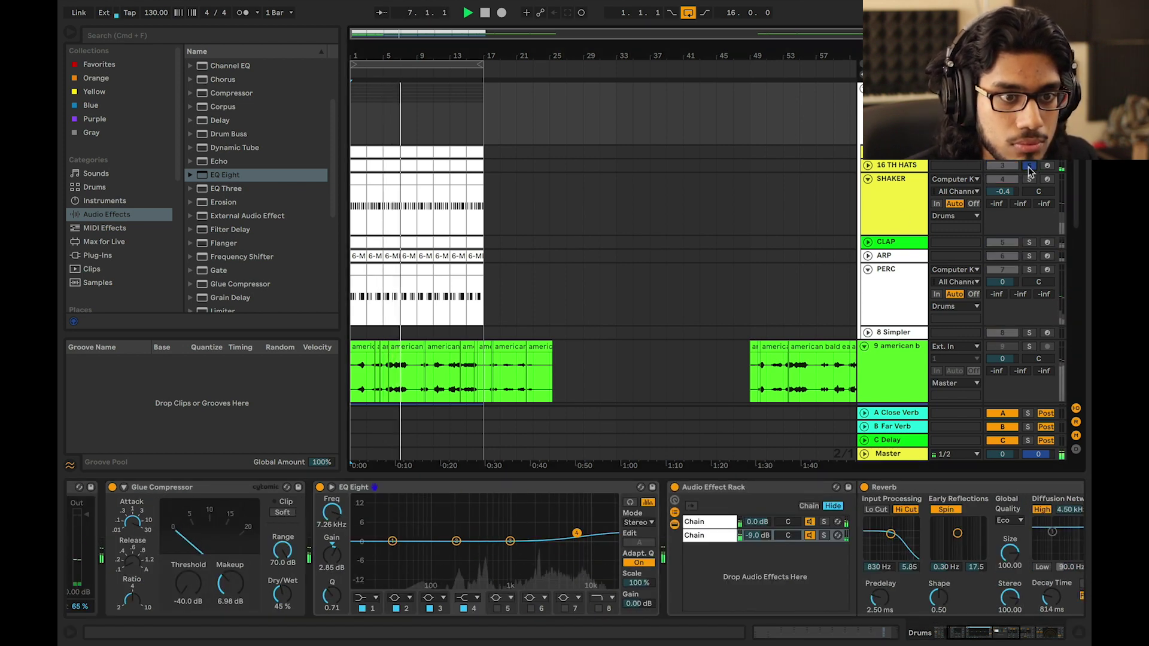
click(1029, 166)
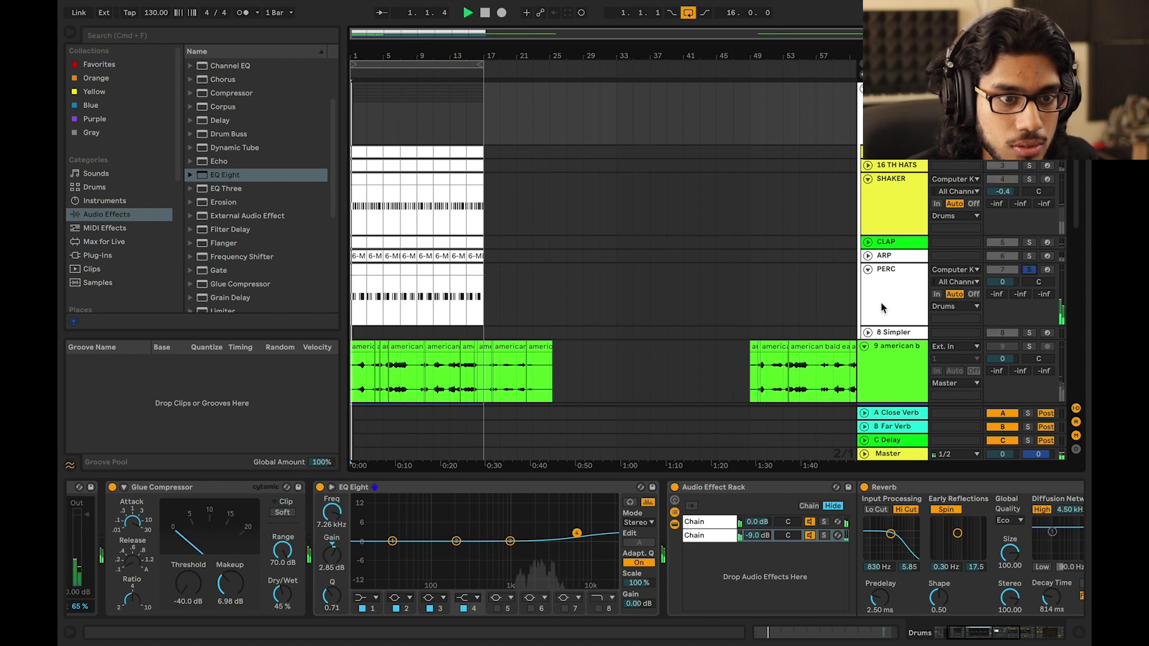
click(881, 307)
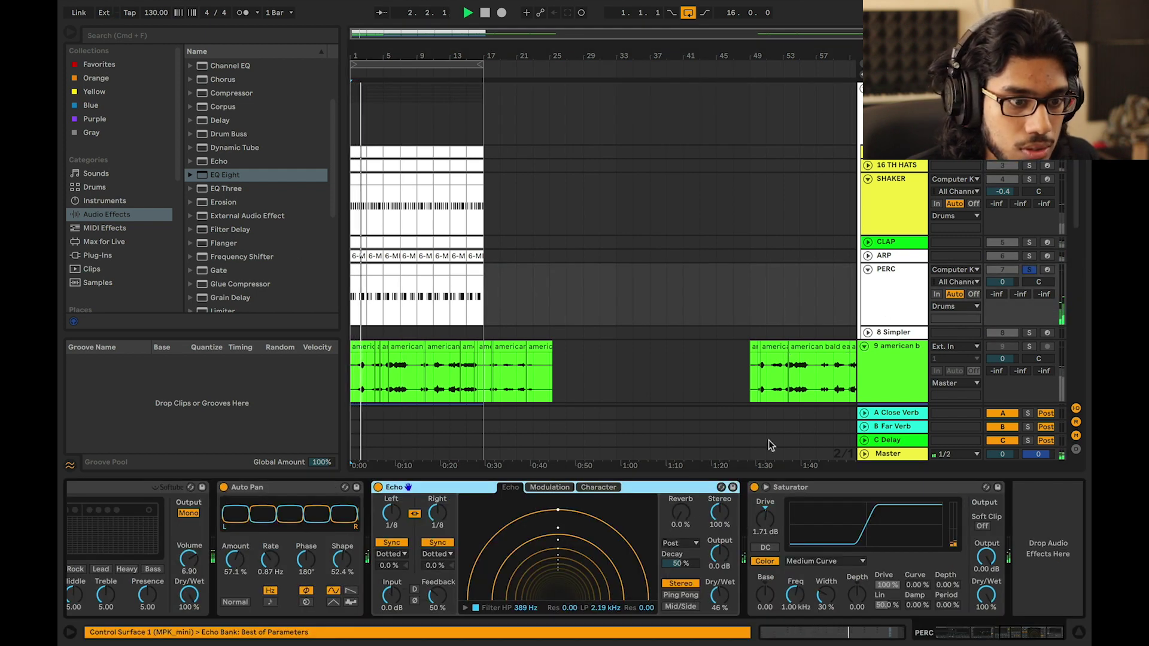
drag(781, 536, 781, 516)
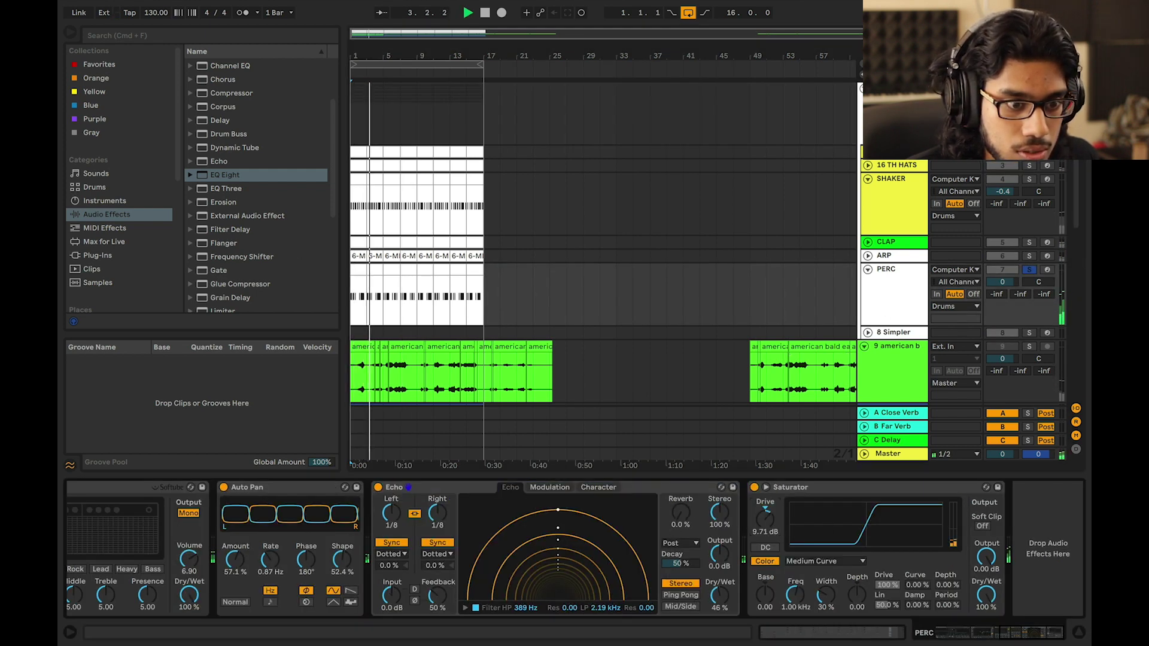
click(1030, 270)
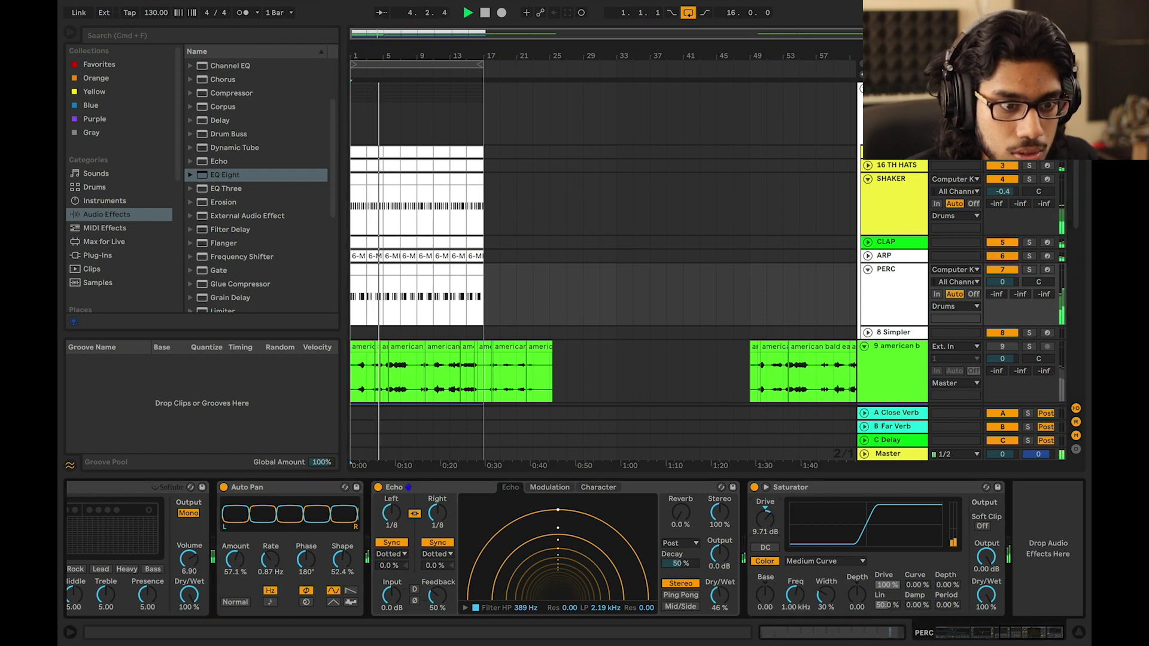
drag(765, 520, 766, 526)
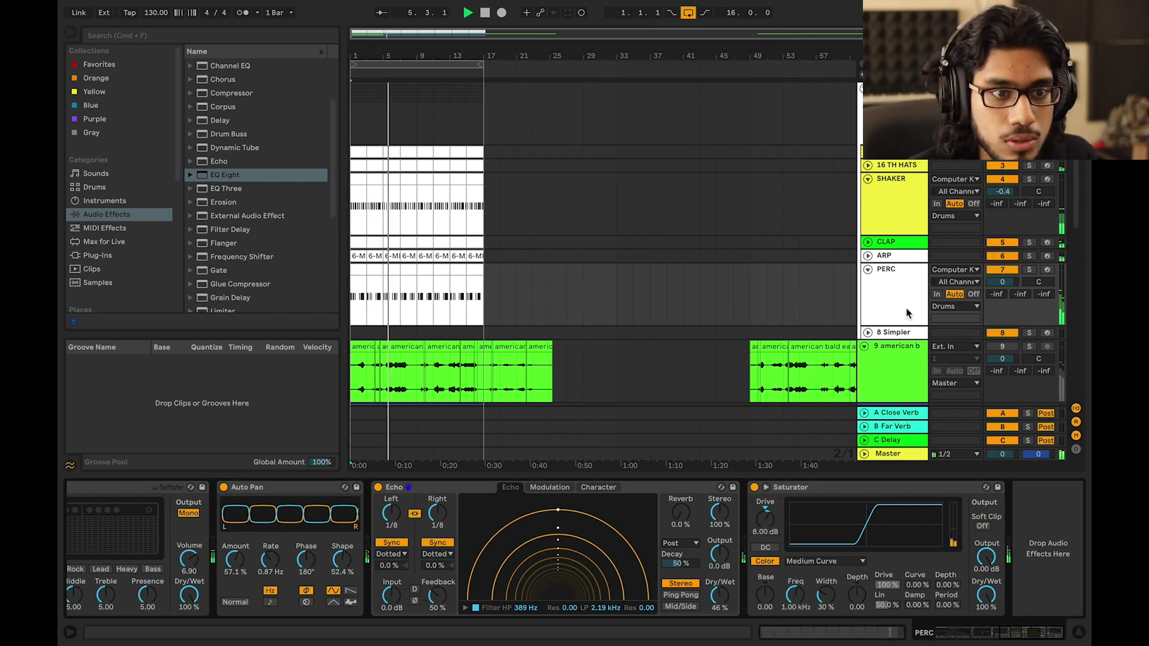
Unfold the CLAP track and view its device chain
click(862, 243)
click(865, 243)
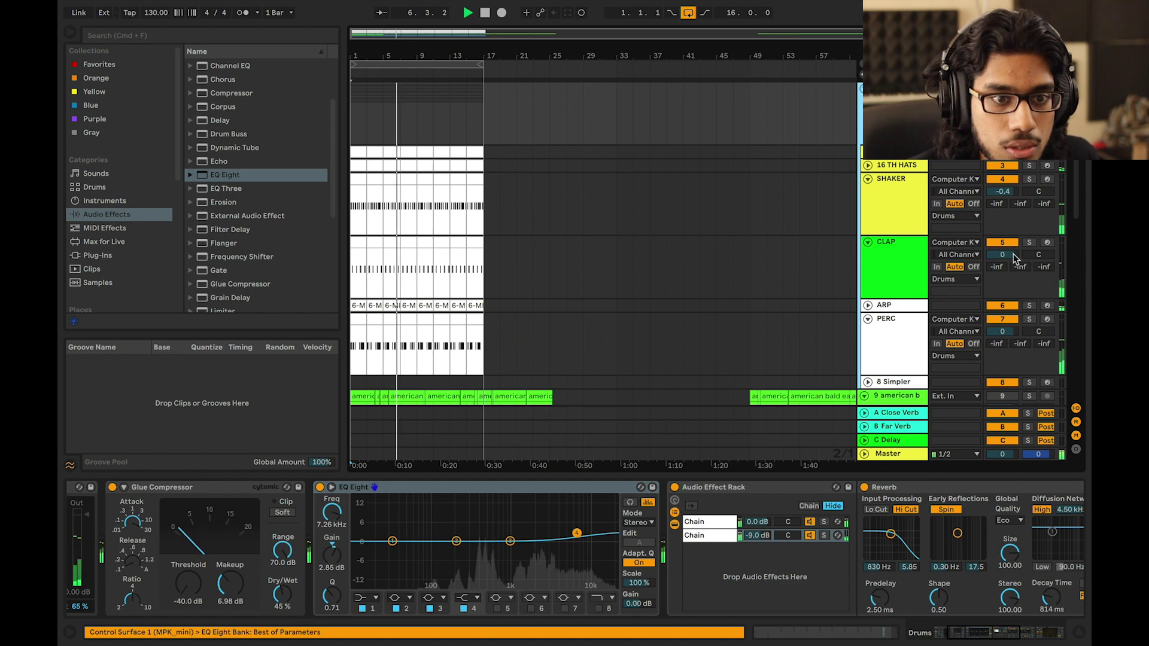
click(880, 257)
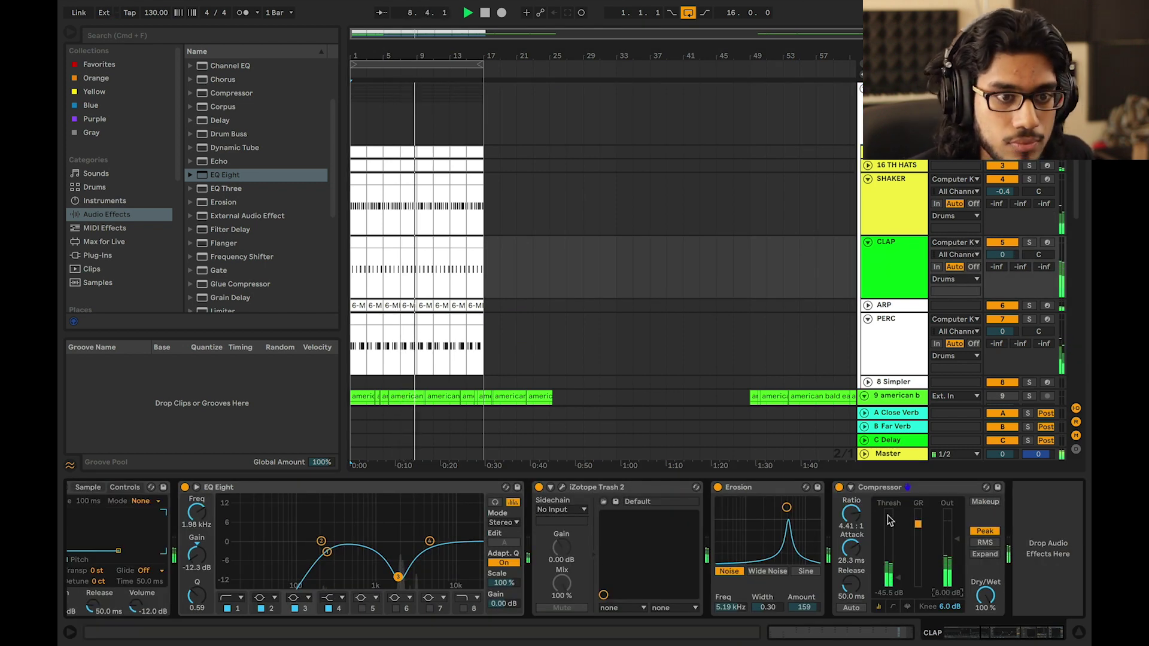
Set the SHAKER track's volume to 0.9 dB, soloing it briefly to judge its sound
click(889, 227)
click(1031, 180)
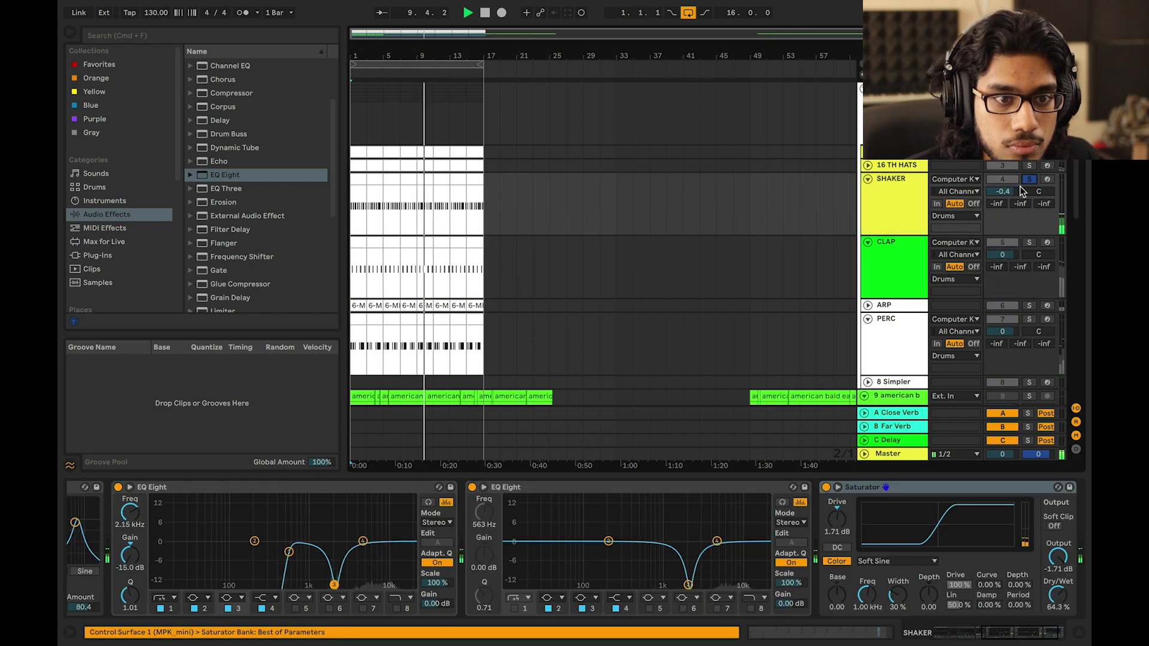
drag(1012, 191, 1012, 194)
click(1029, 180)
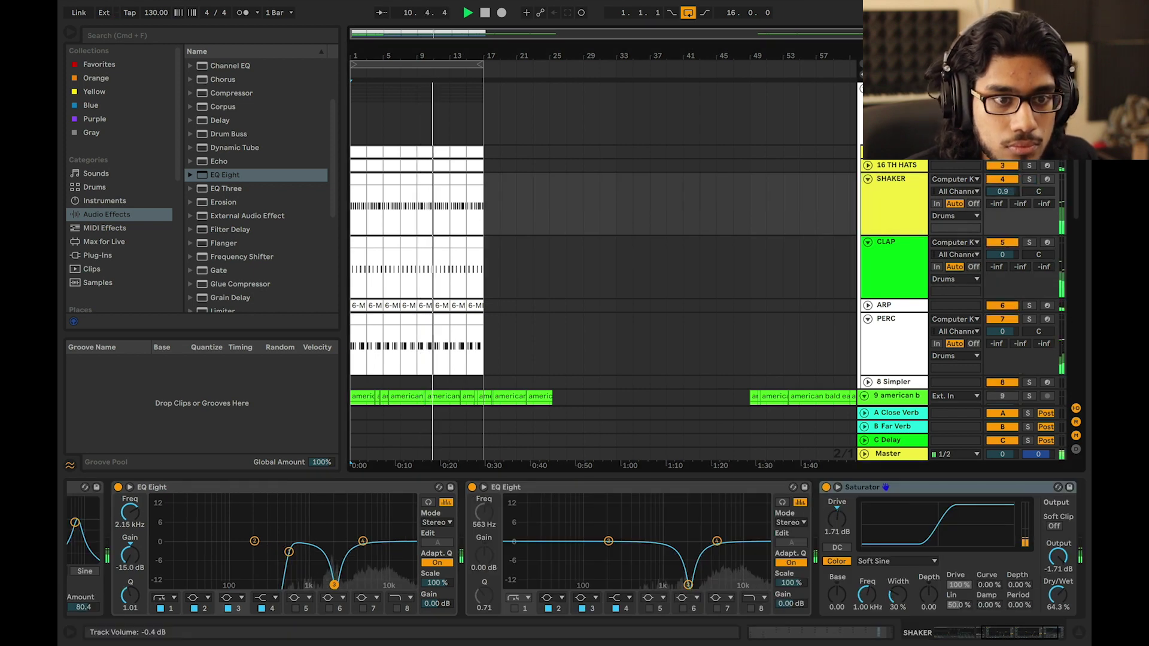
Unfold the 16 TH HATS track, solo it briefly, and set its volume to 3.0 dB
click(894, 165)
click(869, 166)
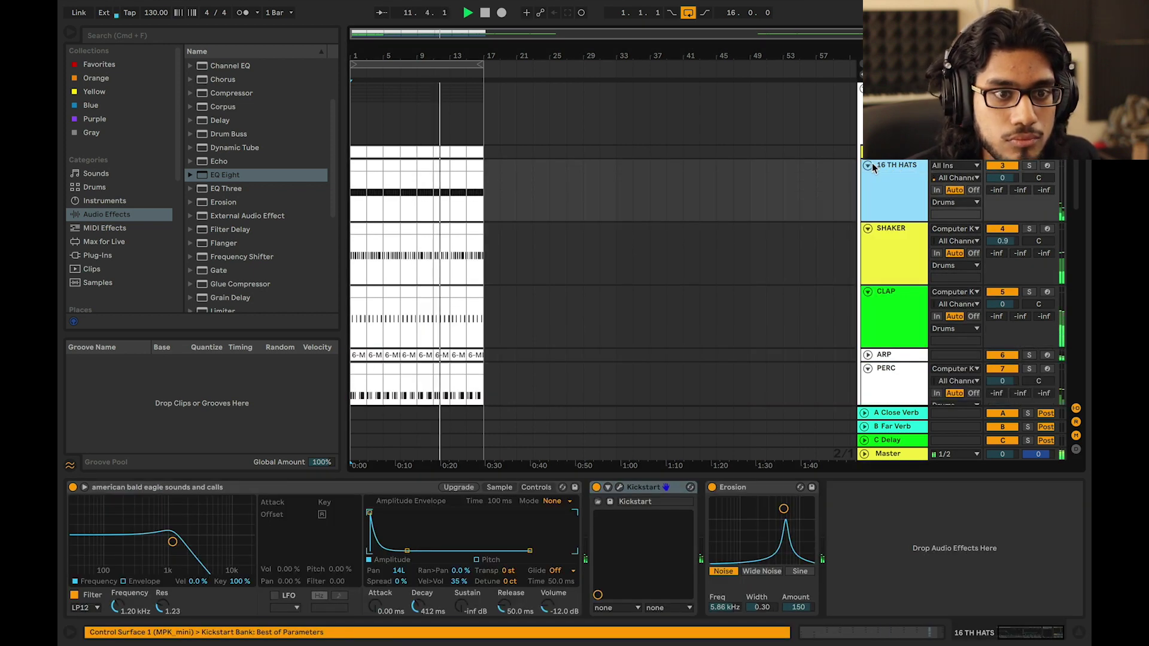
click(1030, 166)
click(1007, 177)
text(3)
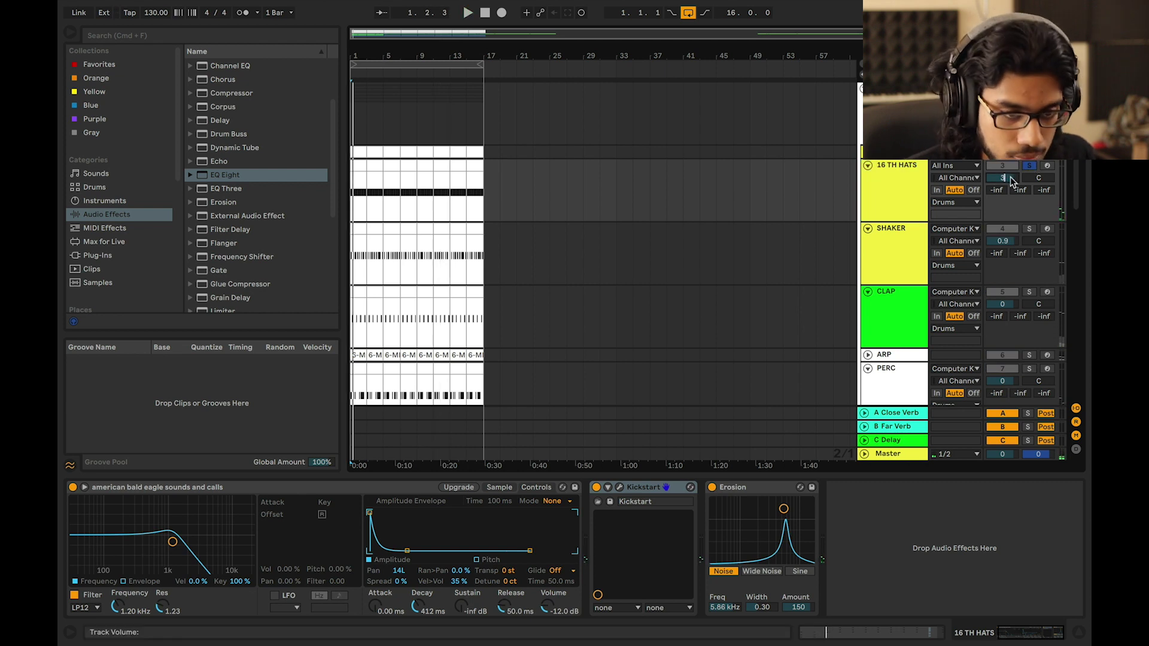
key(Return)
click(1031, 166)
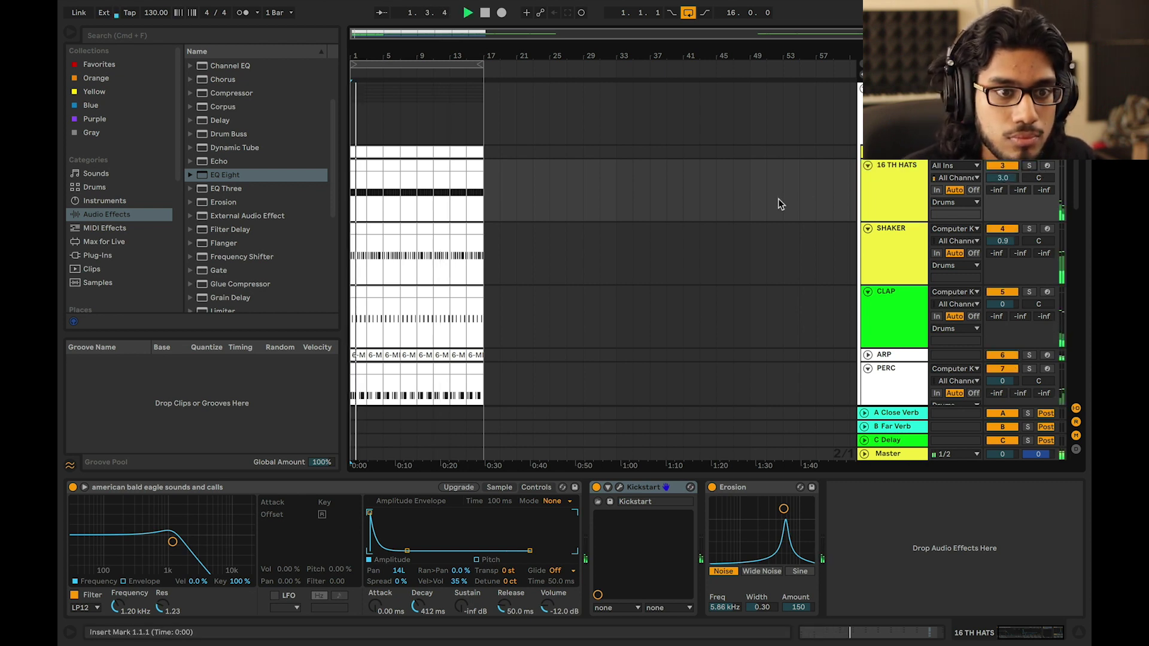
double_click(892, 181)
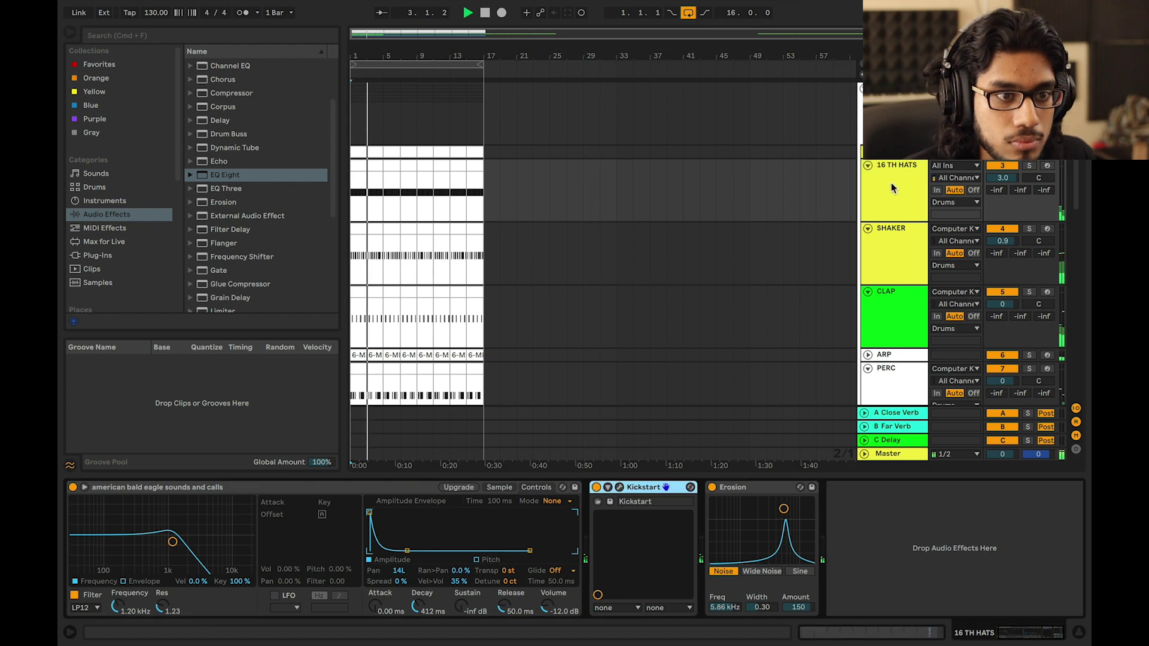
Unfold the HAT track, audition it soloed, and set its Simpler's Pan to centre and Volume to -7.43 dB
click(893, 152)
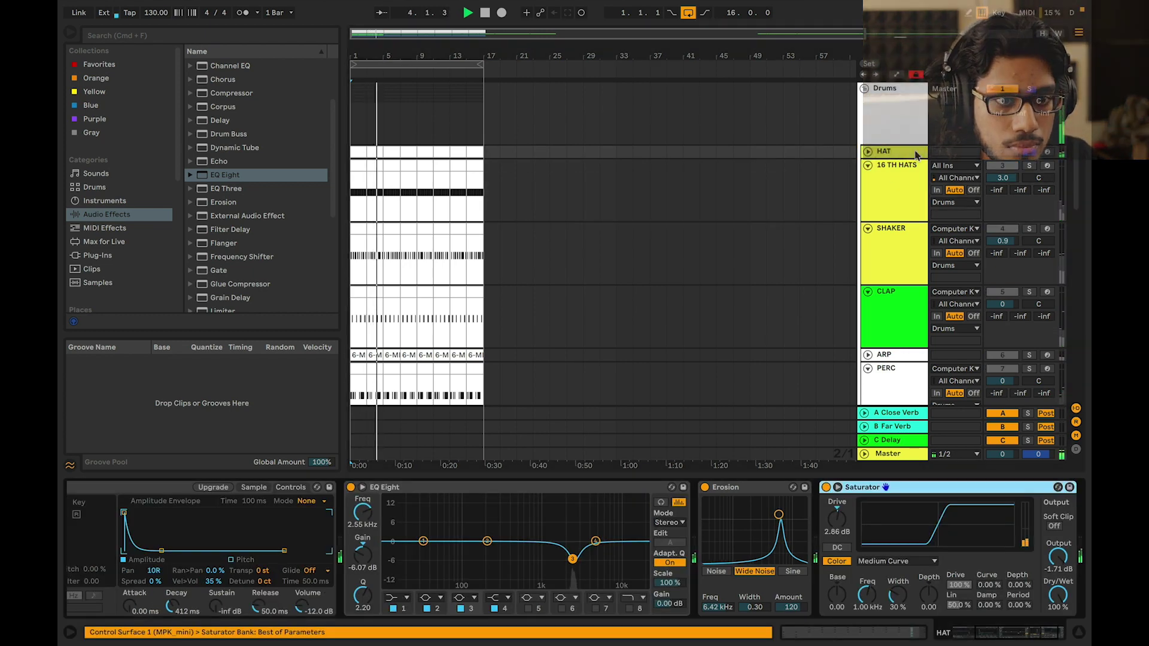
click(867, 153)
click(868, 153)
click(867, 153)
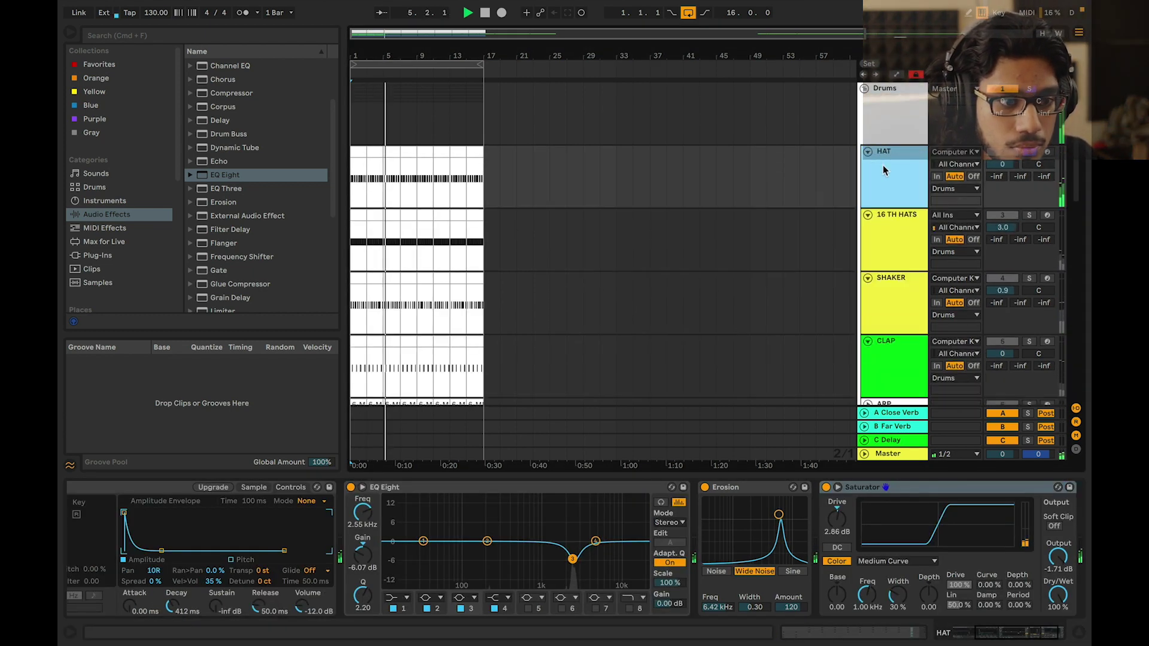
double_click(884, 168)
scroll(536, 503, left, 4)
double_click(337, 572)
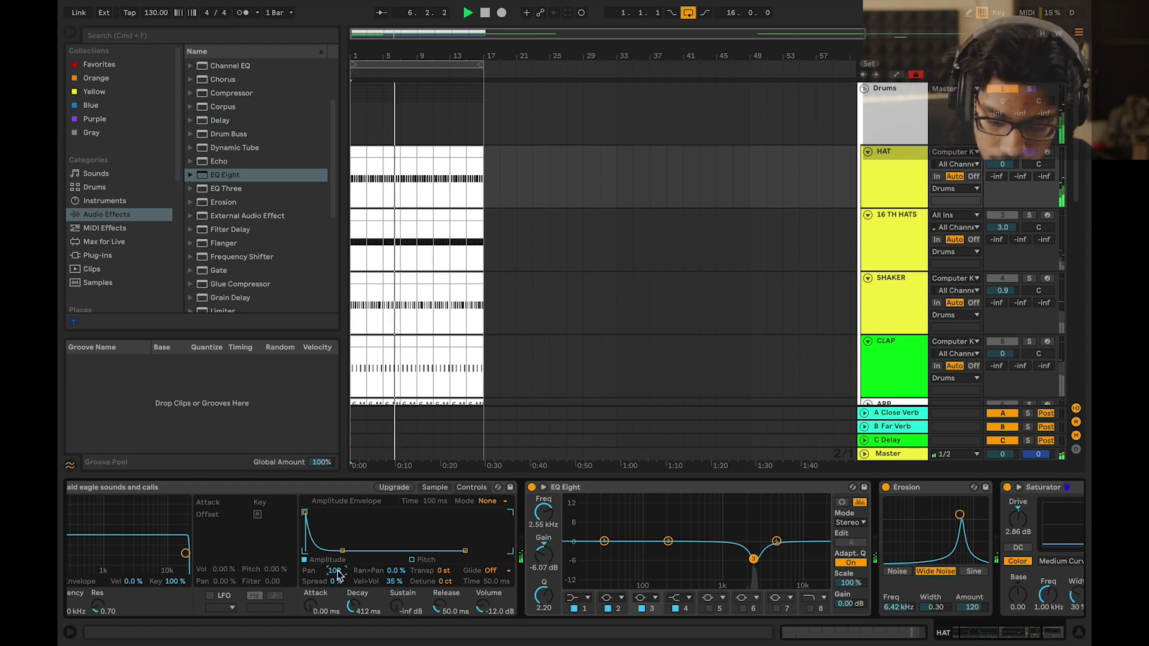
click(1031, 153)
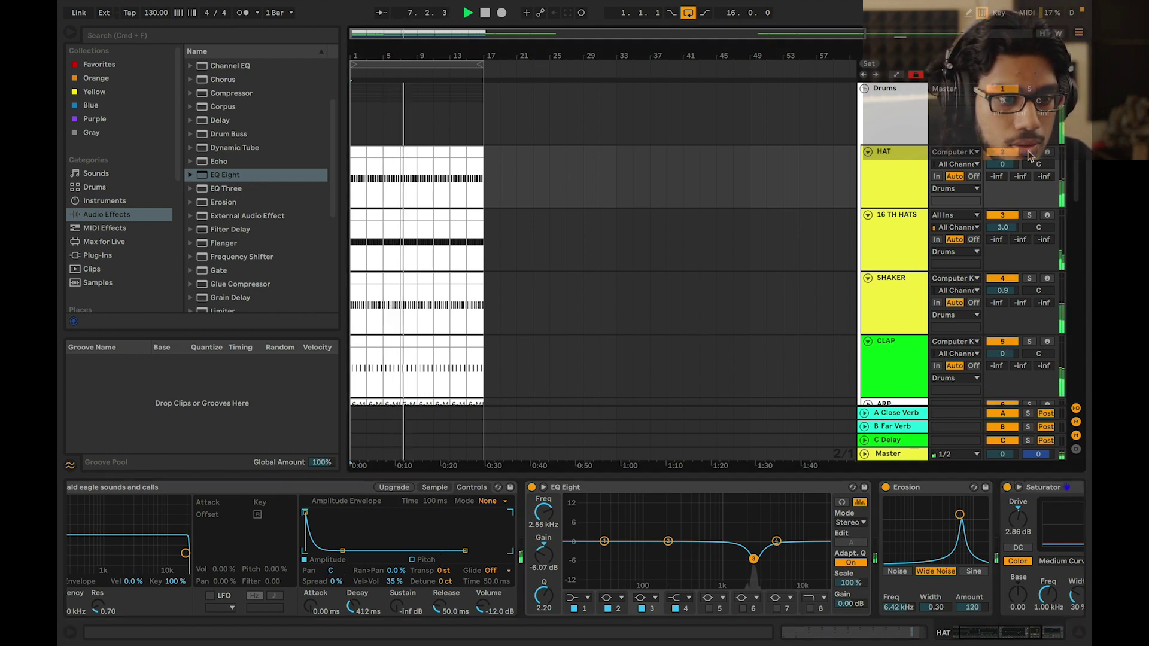
drag(491, 607, 491, 597)
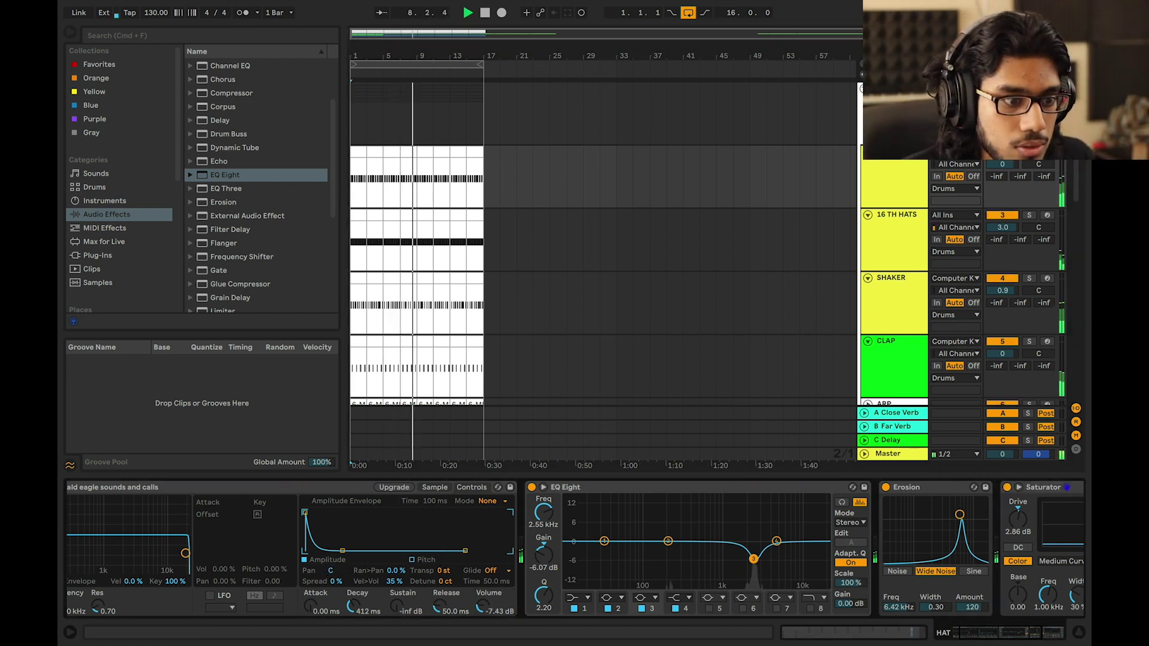
Set the Saturator Drive on the HAT track to 8.57 dB
scroll(788, 558, right, 5)
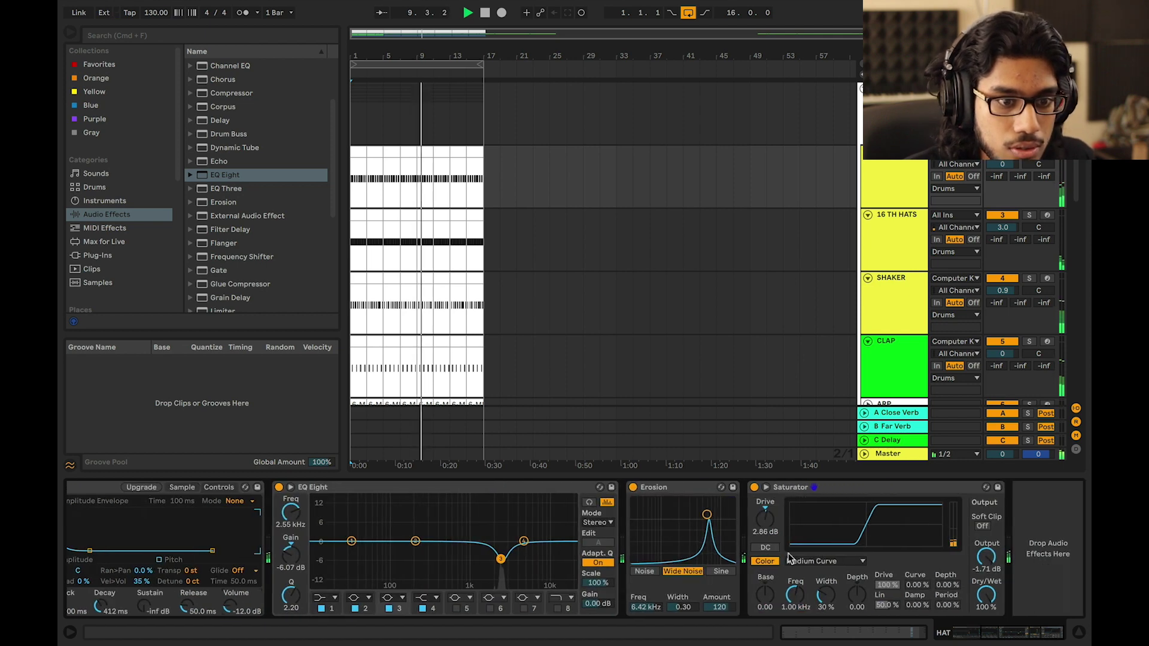
drag(764, 519, 765, 514)
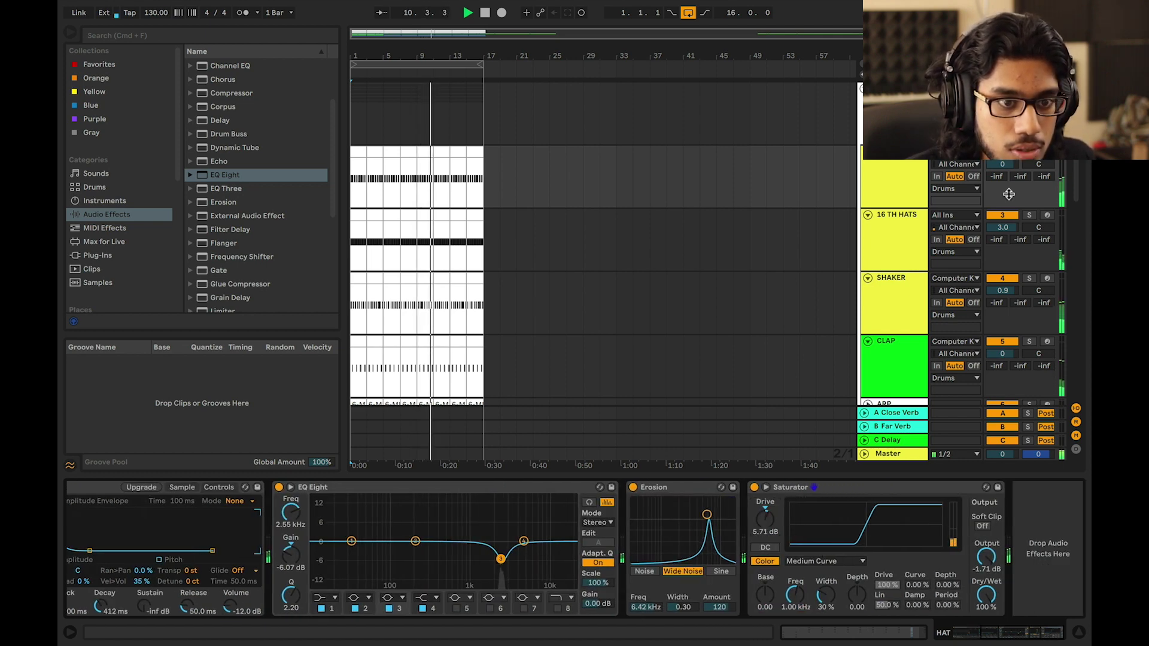
click(1006, 152)
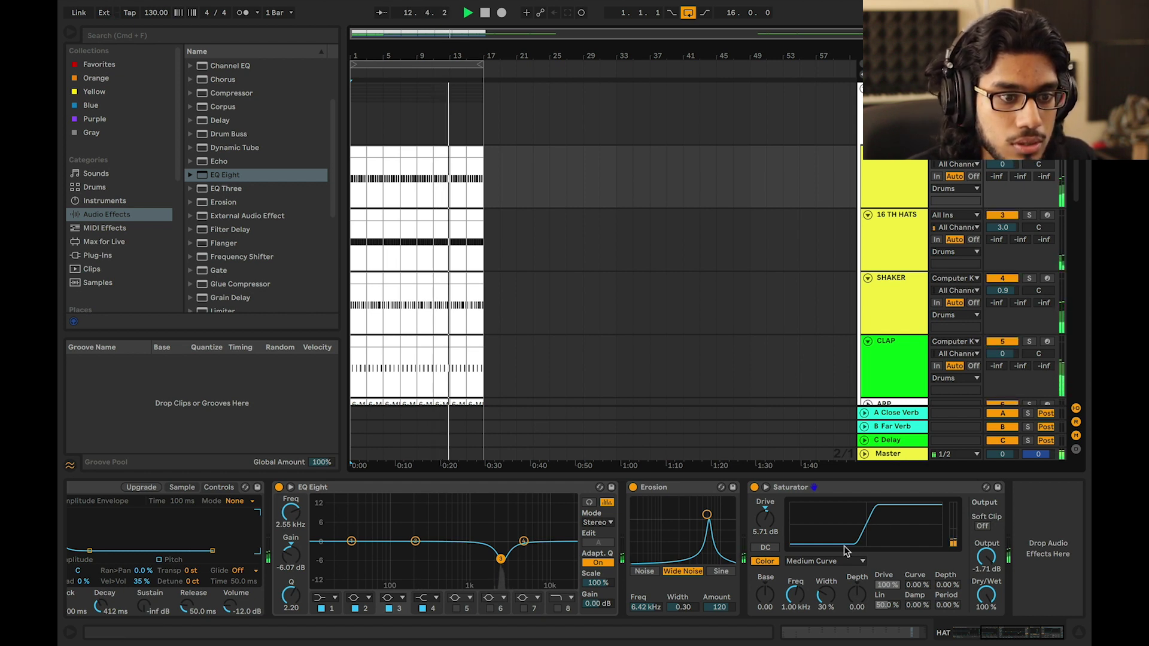
mouse_move(766, 519)
mouse_down()
mouse_move(766, 496)
mouse_move(766, 515)
mouse_up()
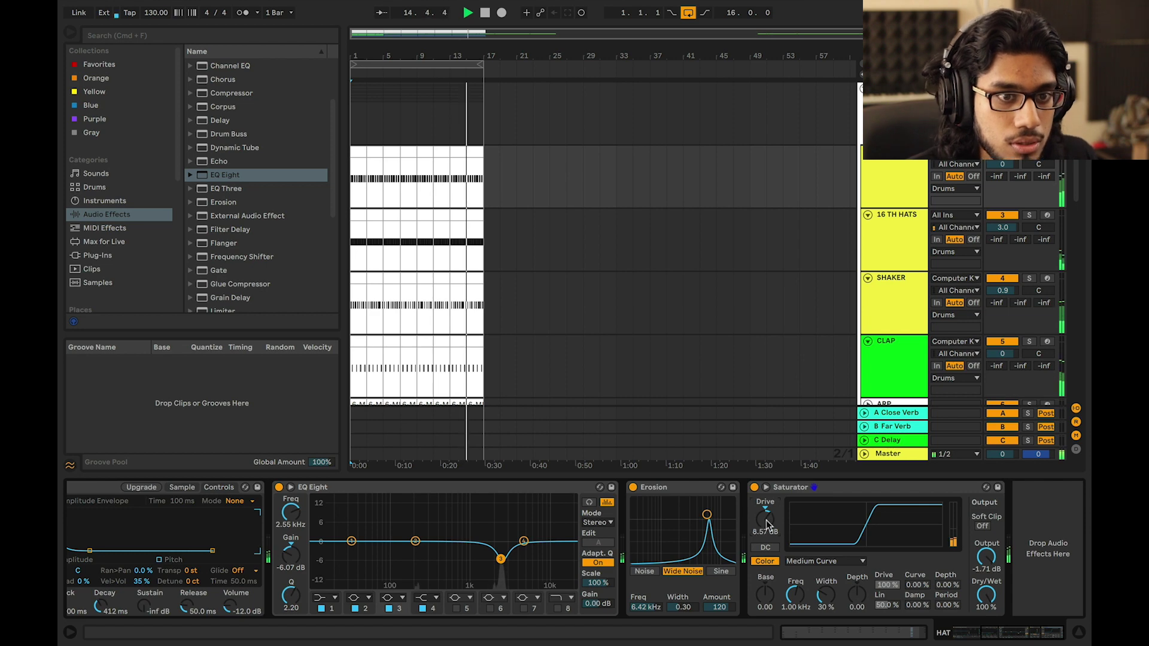
Check the drum and Master channel levels in the Session View mixer, and return to the arrangement
key(Tab)
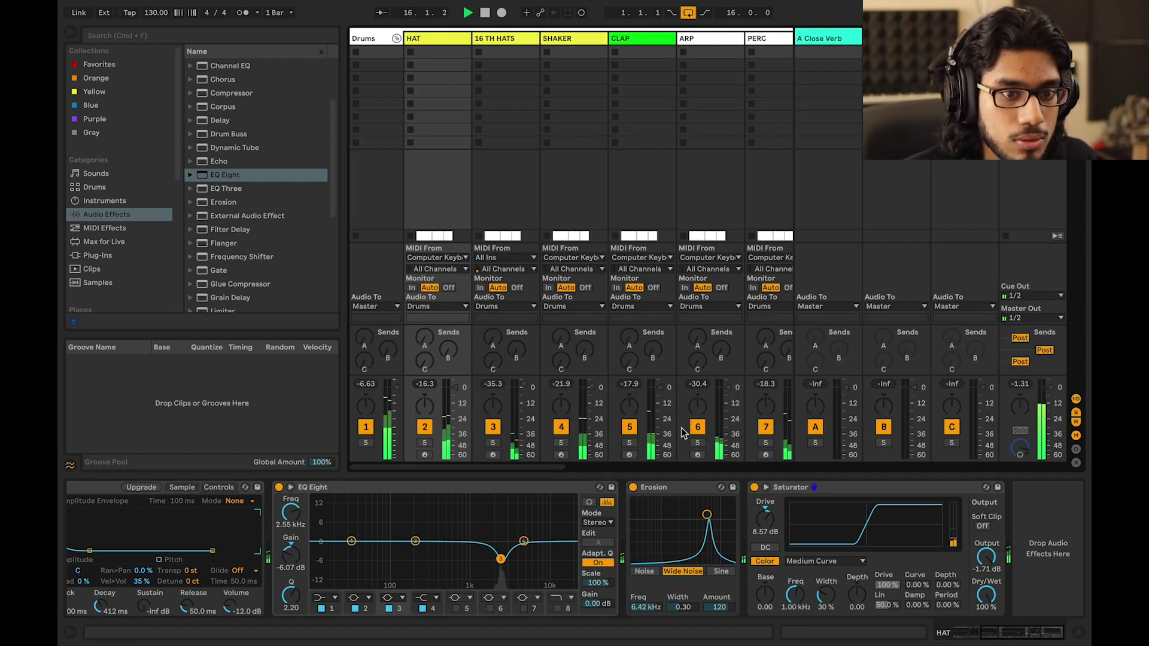
click(996, 176)
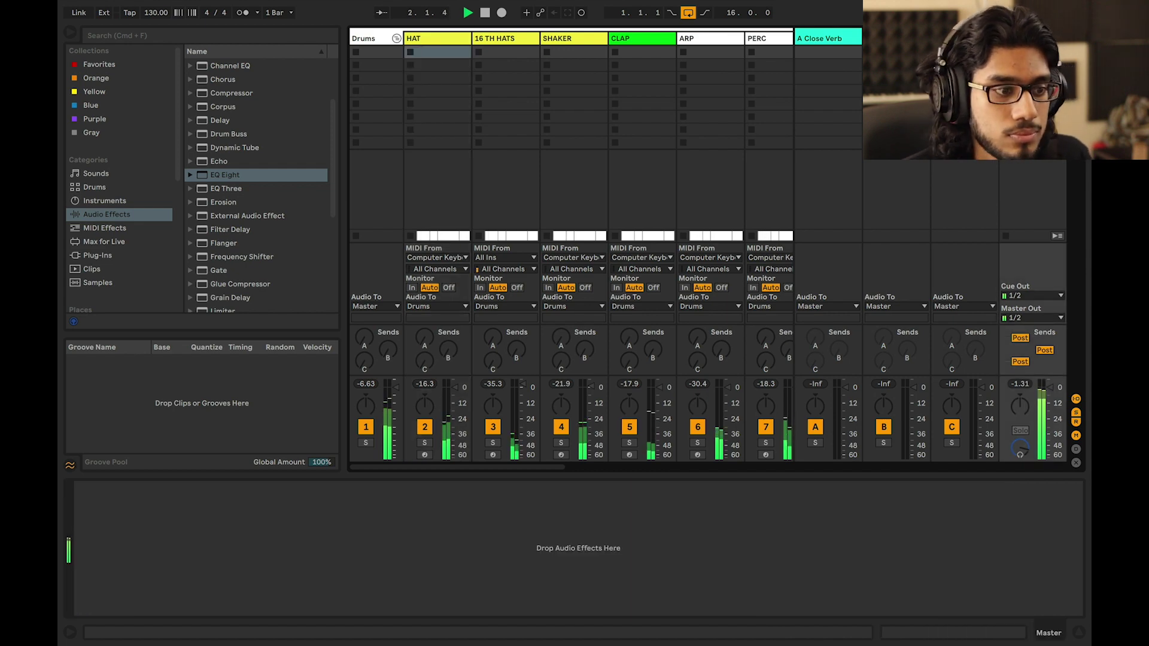
key(Tab)
Duplicate the clips on track 11 american to the end of the 16-bar loop, and set the track's volume to 2.3 dB
scroll(833, 249, down, 10)
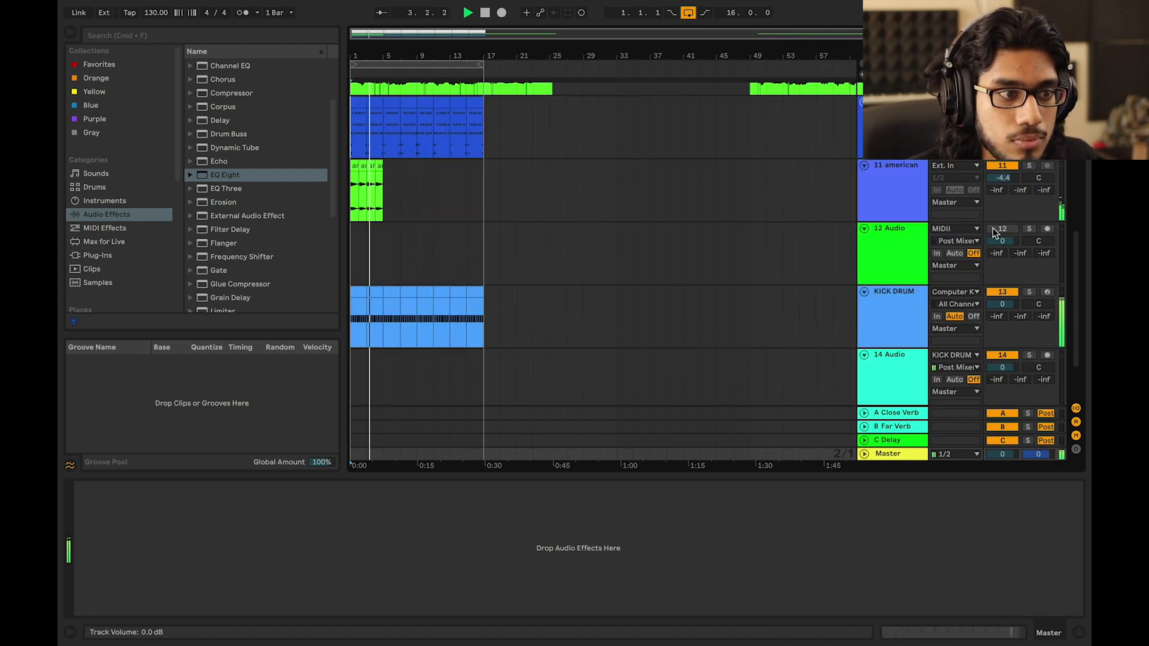
click(382, 206)
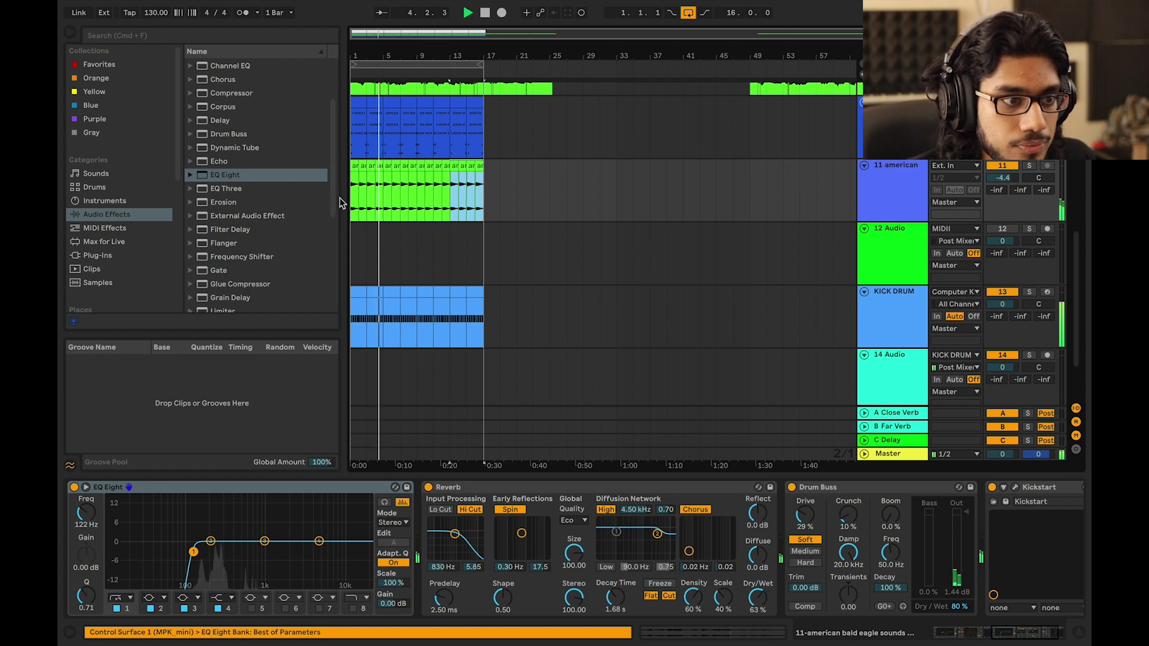
drag(1000, 178, 1001, 170)
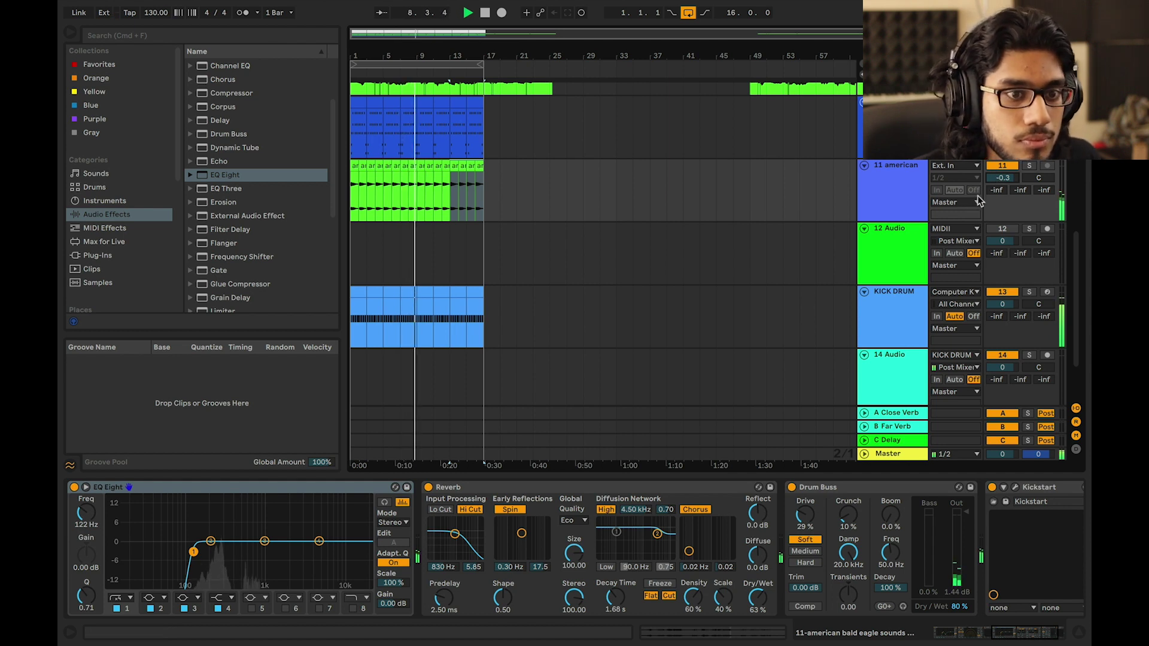
drag(1002, 178, 1002, 163)
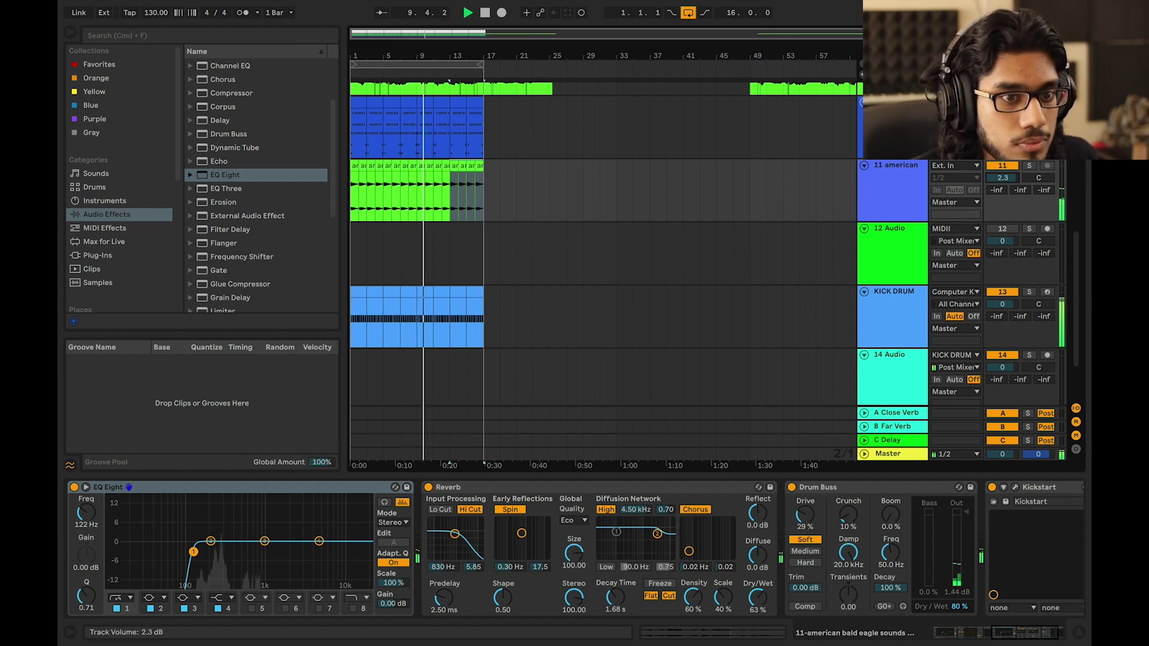